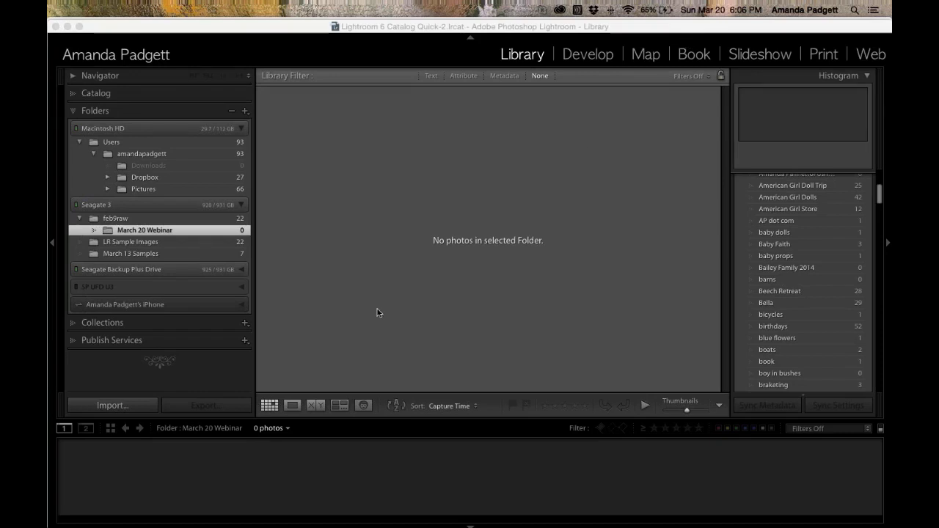
- Start a photo import from the Desktop's March 20 Webinar alias folder and set the import method to Add
left_click(121, 405)
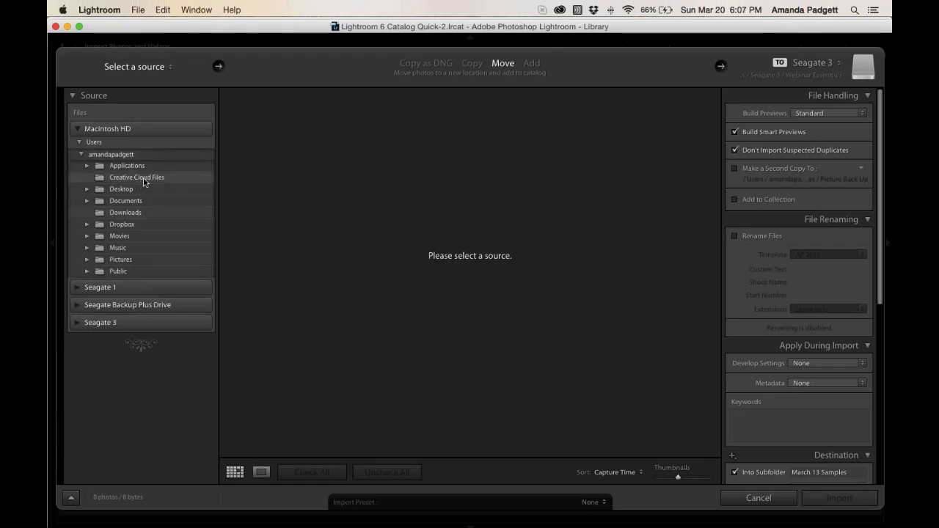
left_click(87, 189)
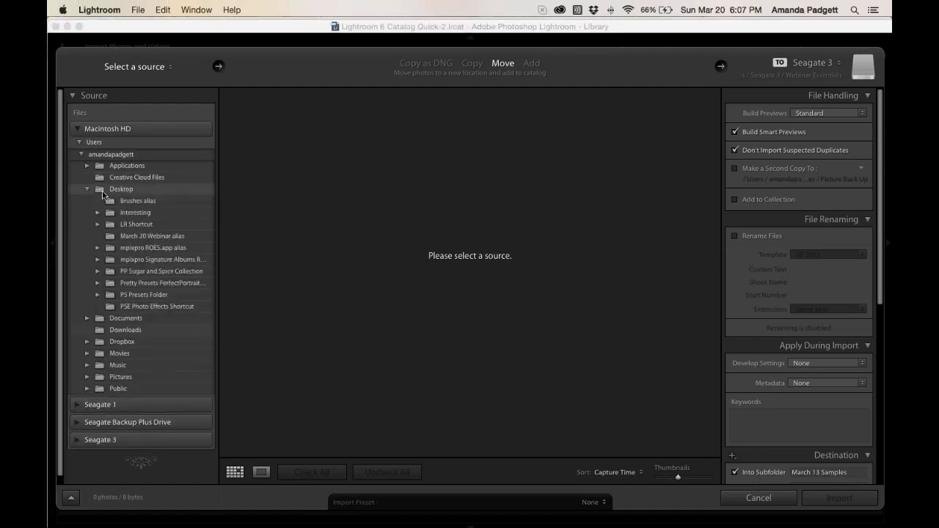
left_click(138, 236)
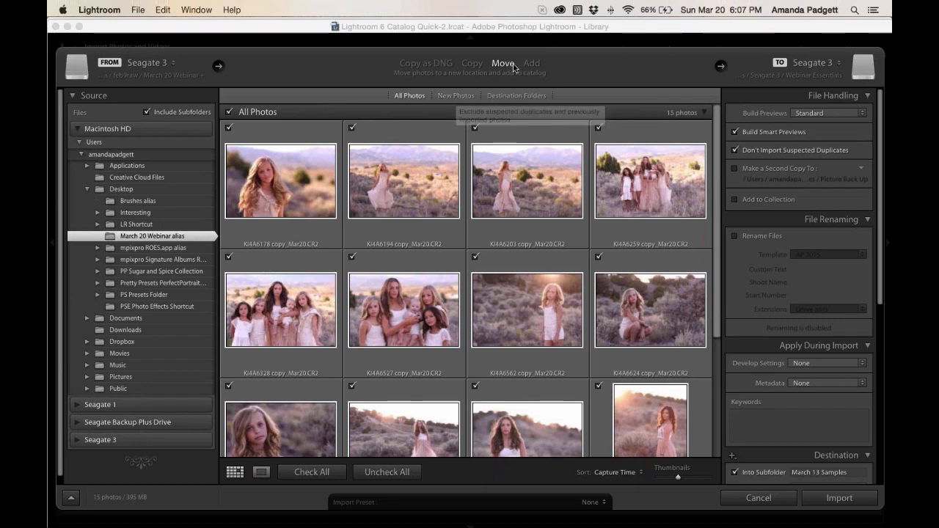
left_click(473, 64)
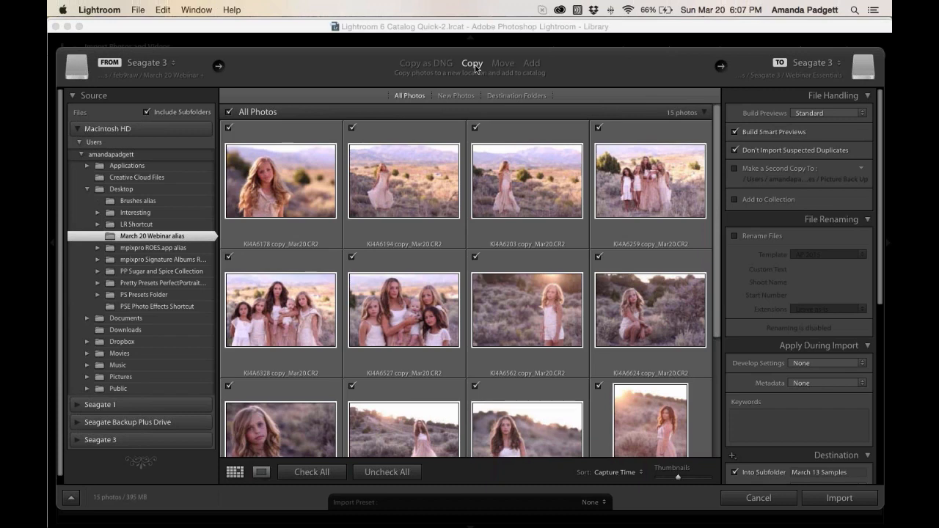
left_click(530, 64)
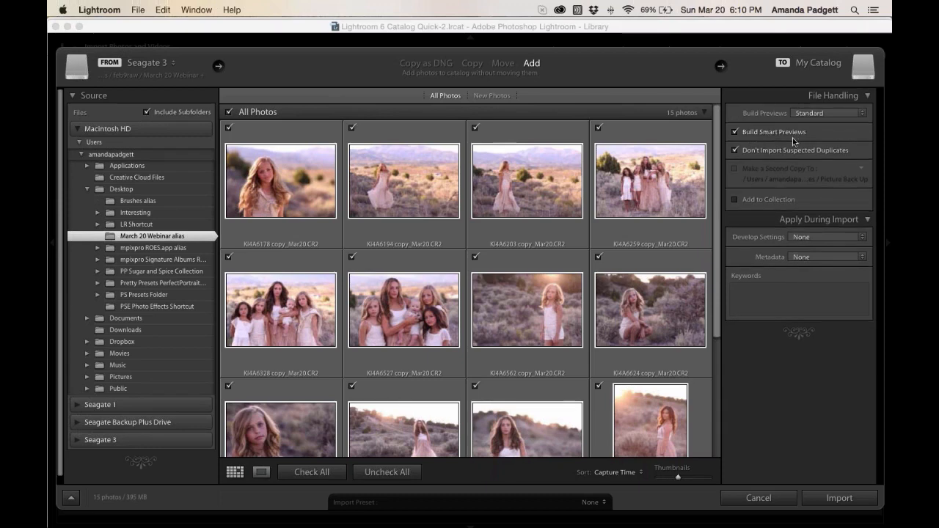
- Enable adding the imported photos to a collection and create the collection "March 20 Web" inside the Webinars set
left_click(734, 203)
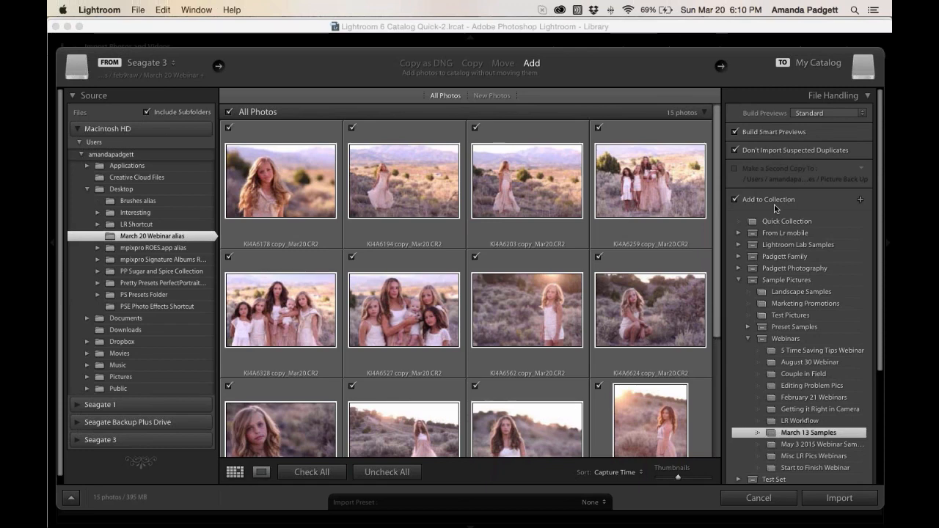
scroll(773, 205, "down", 1)
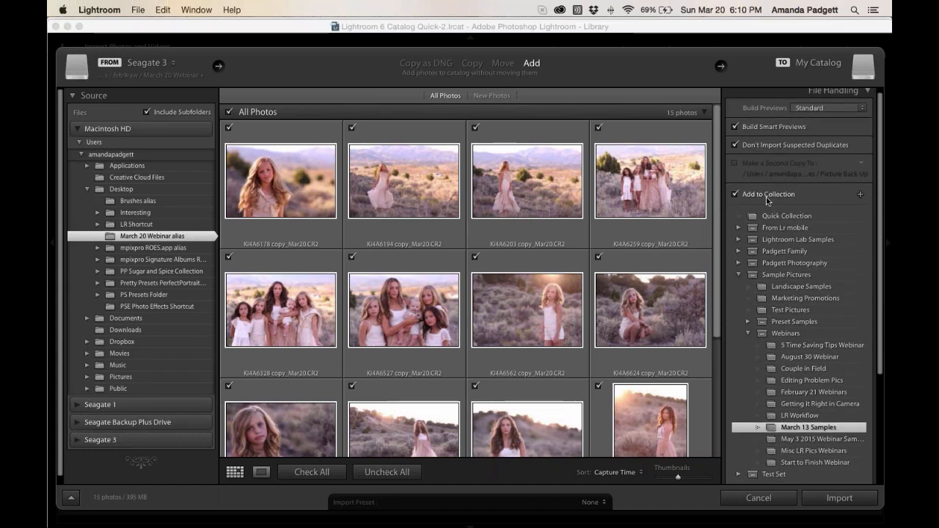
left_click(860, 195)
type("M")
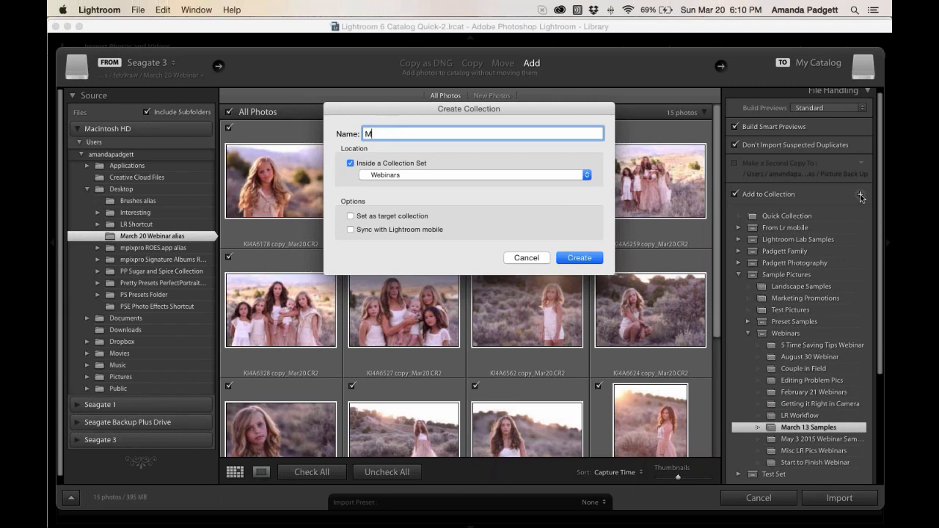
type("arch 20 Web")
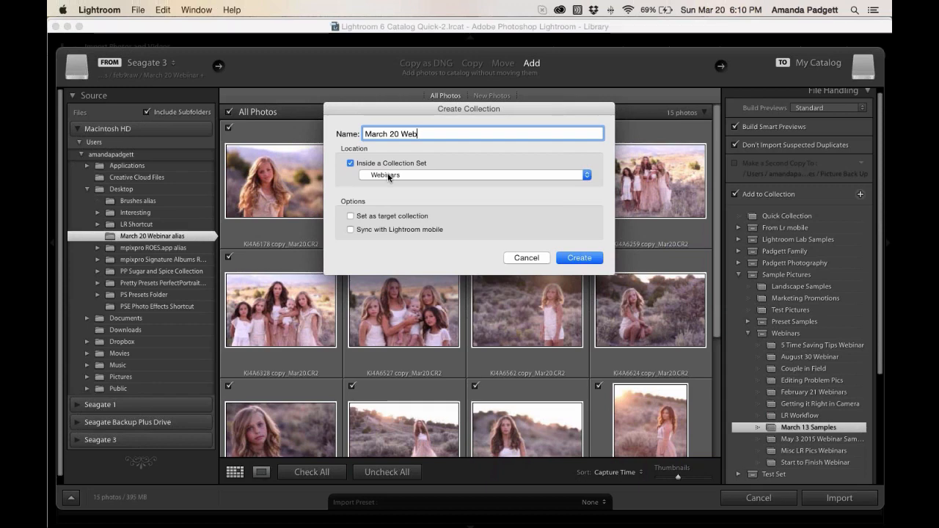
left_click(580, 259)
scroll(738, 345, "down", 1)
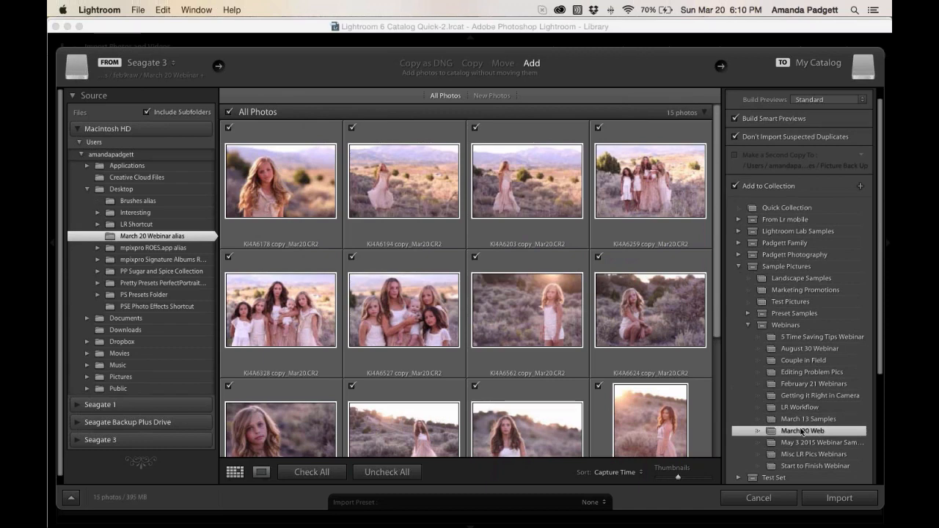
scroll(802, 433, "down", 1)
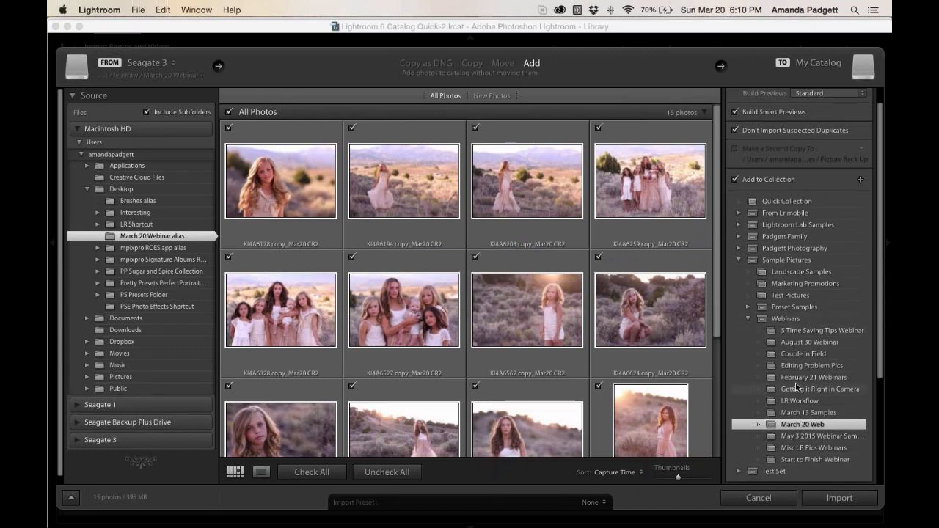
- Enter the keywords "Webinar Samples, preset samples" to apply during import
scroll(797, 386, "down", 5)
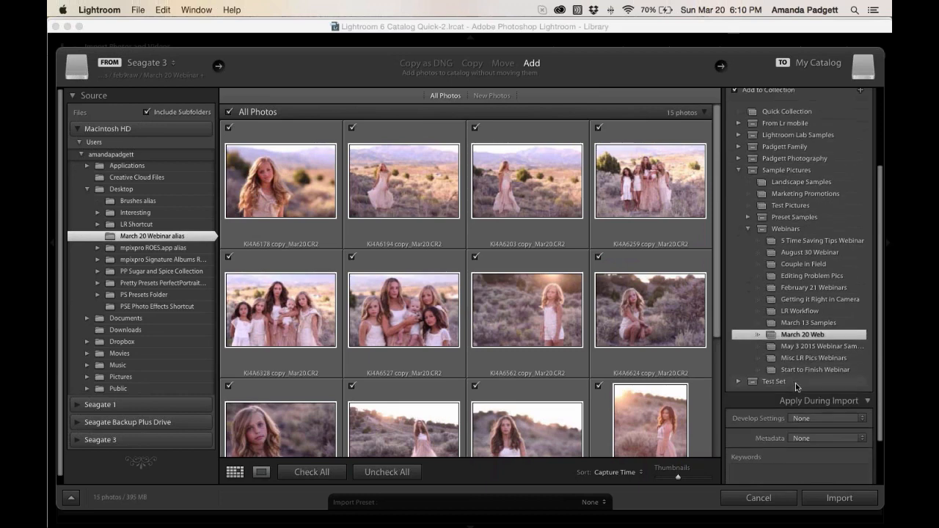
scroll(795, 382, "down", 3)
left_click(776, 431)
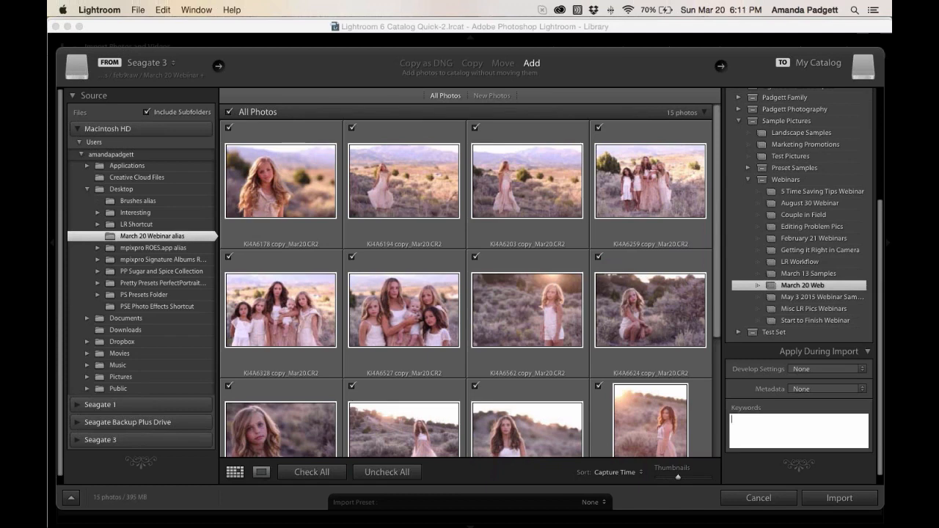
type("Webinar Samples")
key("Return")
type(", preset samples")
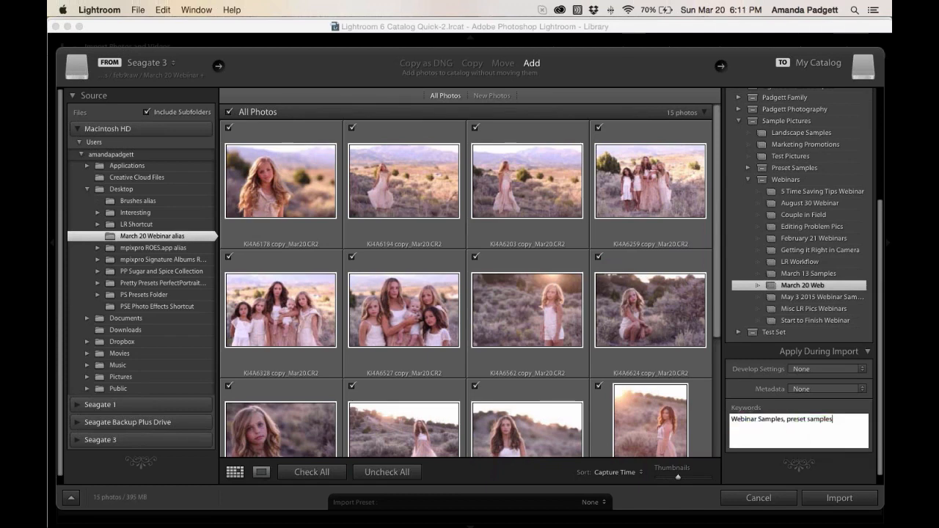
key("Tab")
scroll(800, 359, "down", 1)
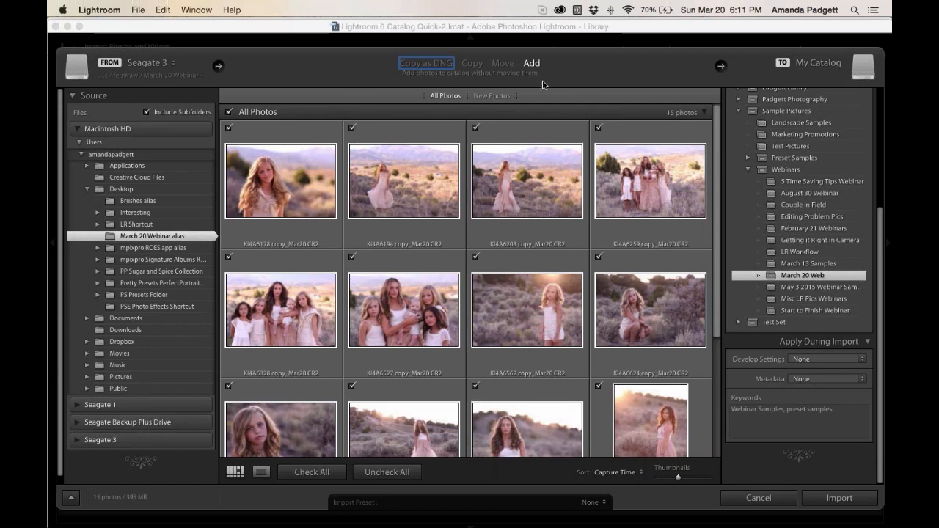
- Switch the import method to Copy and examine its file handling, file renaming and destination options
left_click(473, 64)
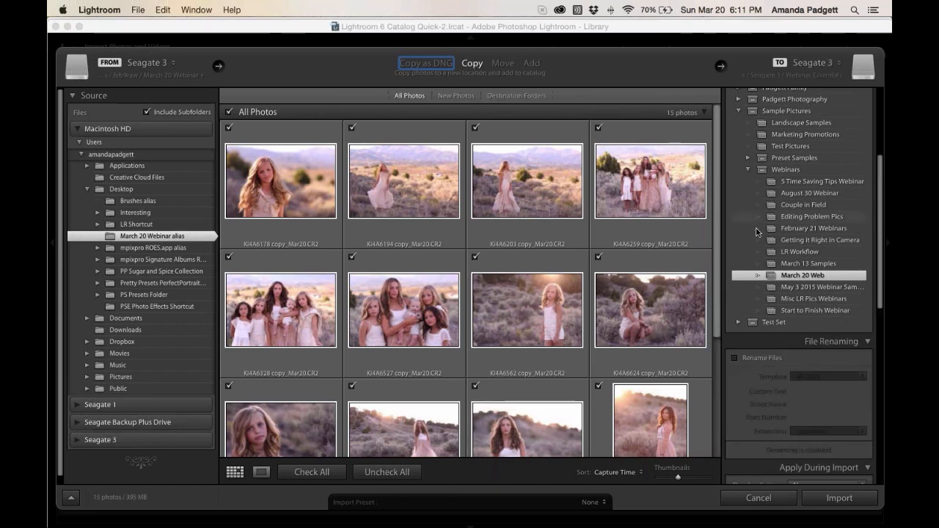
scroll(762, 234, "down", 5)
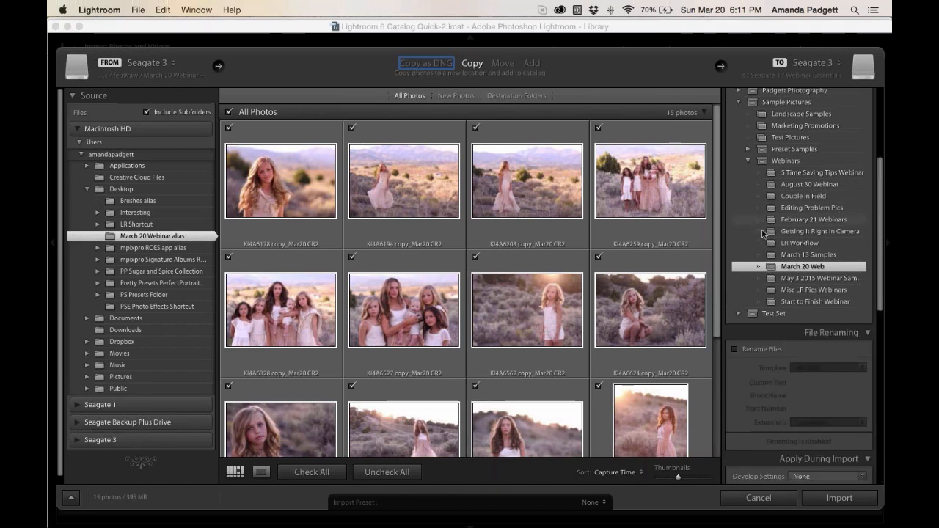
scroll(762, 233, "up", 10)
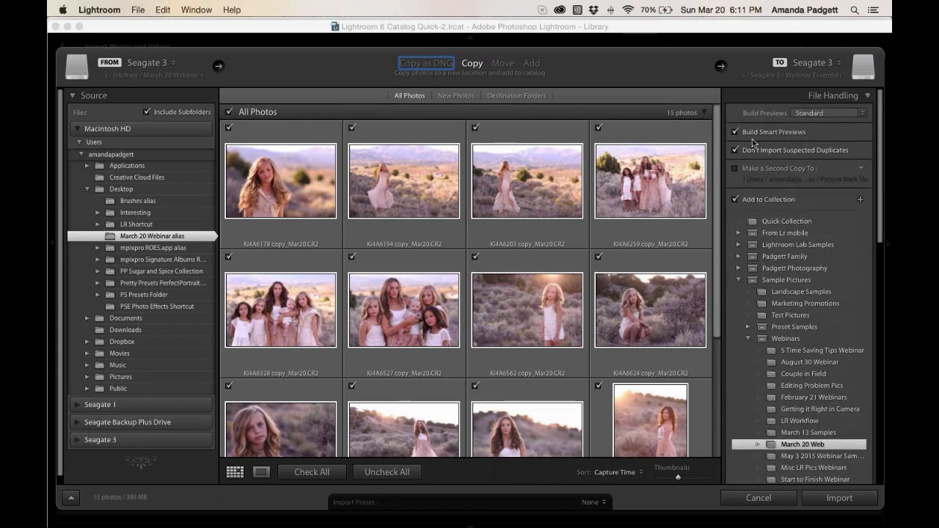
scroll(771, 264, "down", 4)
scroll(772, 264, "down", 5)
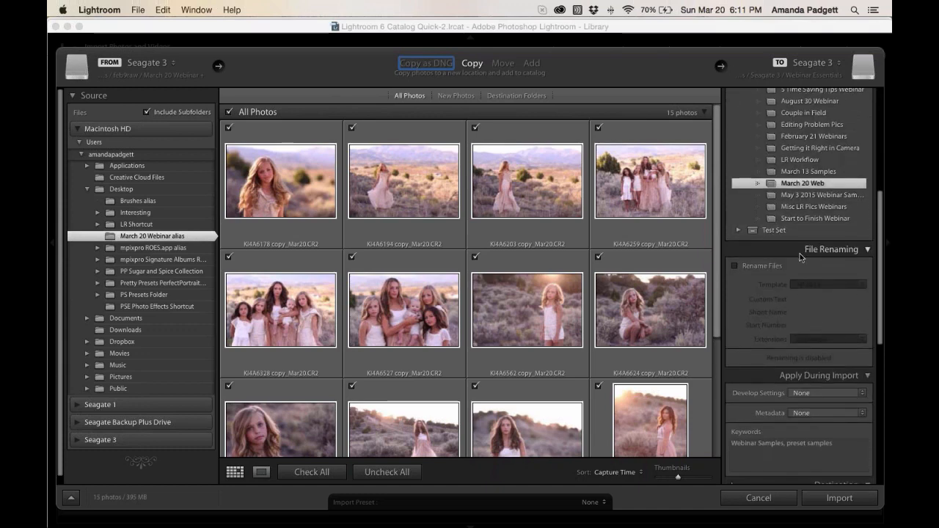
left_click(867, 251)
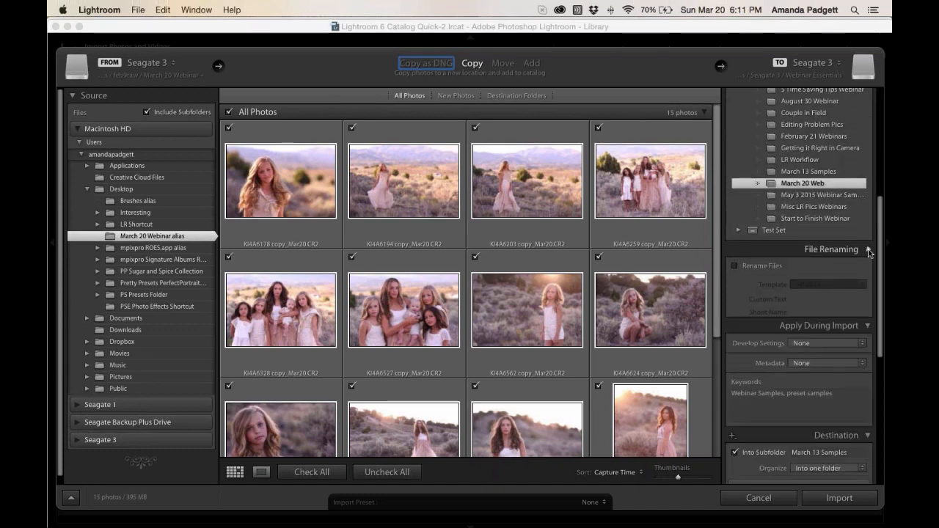
scroll(803, 260, "down", 2)
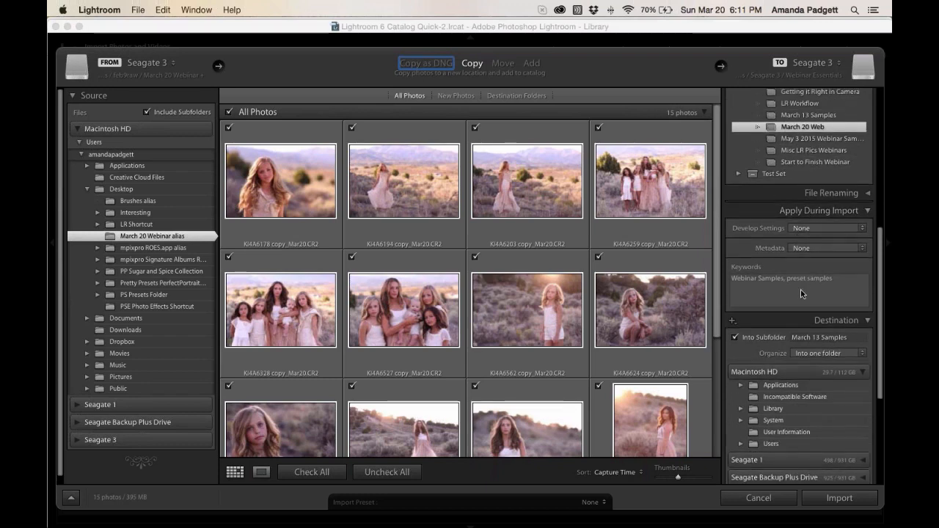
scroll(804, 294, "down", 2)
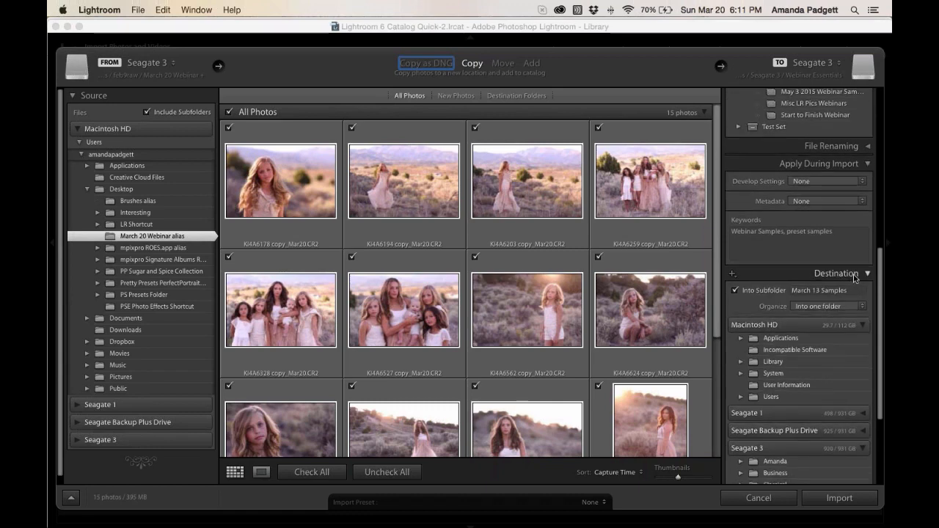
left_click(867, 164)
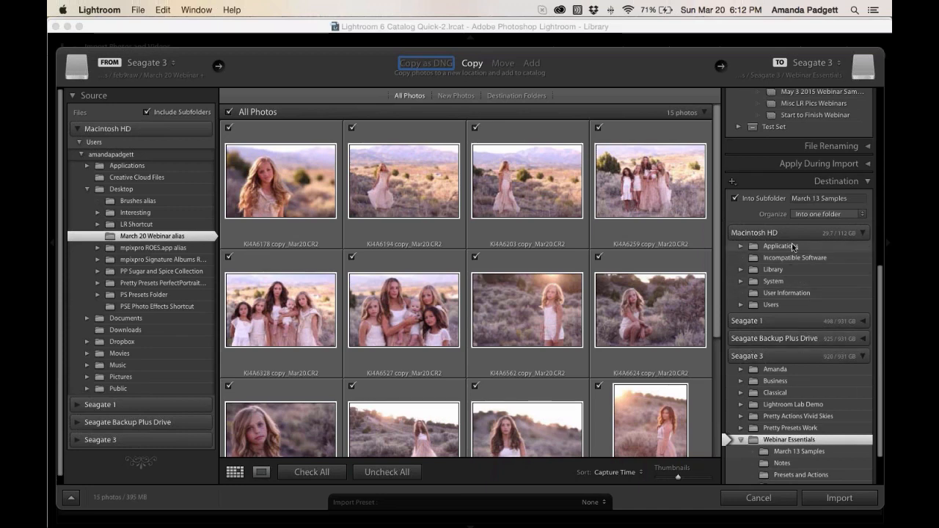
left_click(863, 234)
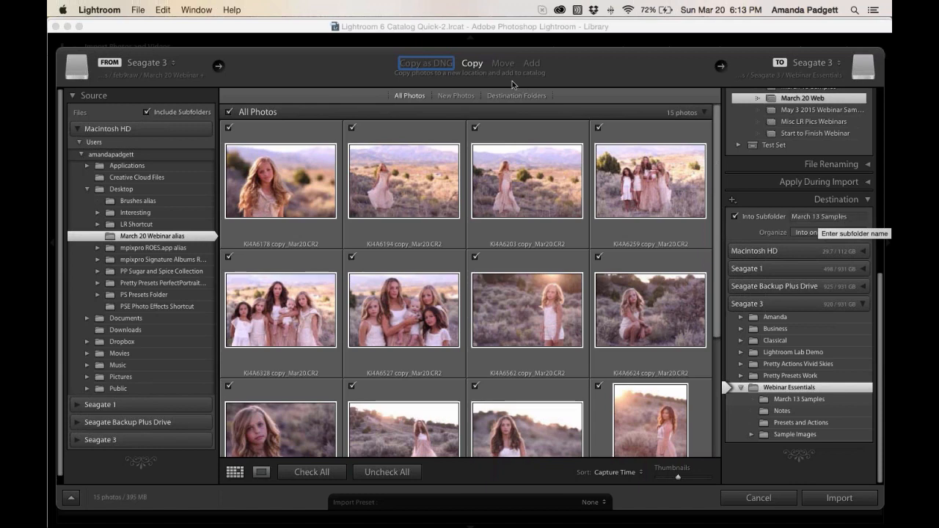
- Set the import method back to Add, review the Apply During Import settings, and import the photos
left_click(529, 64)
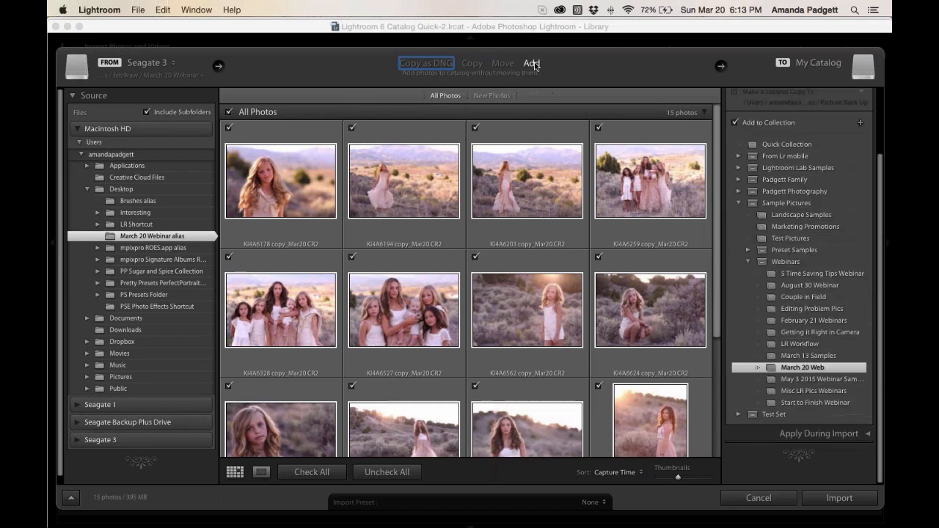
left_click(867, 433)
scroll(827, 374, "down", 2)
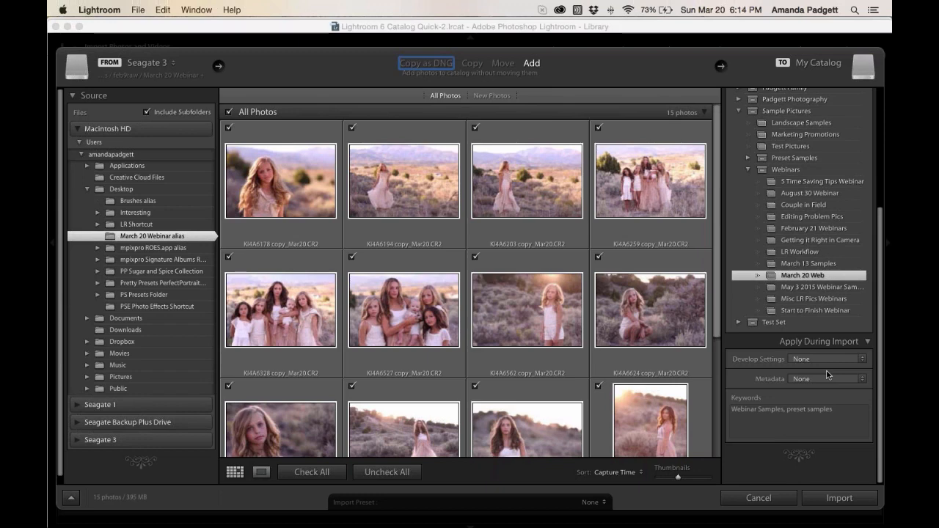
left_click(836, 499)
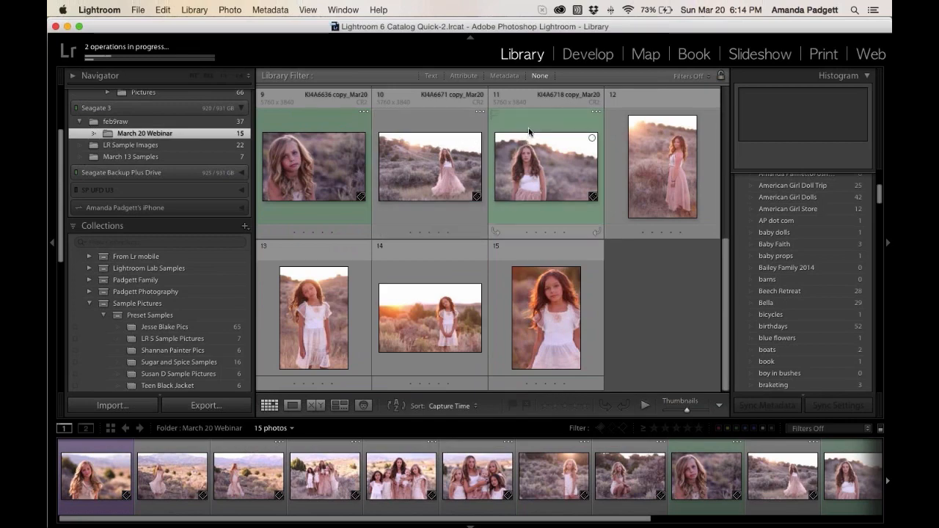
- Look over the imported photos in the March 20 Webinar folder and open the March 20 Web collection
scroll(529, 132, "up", 5)
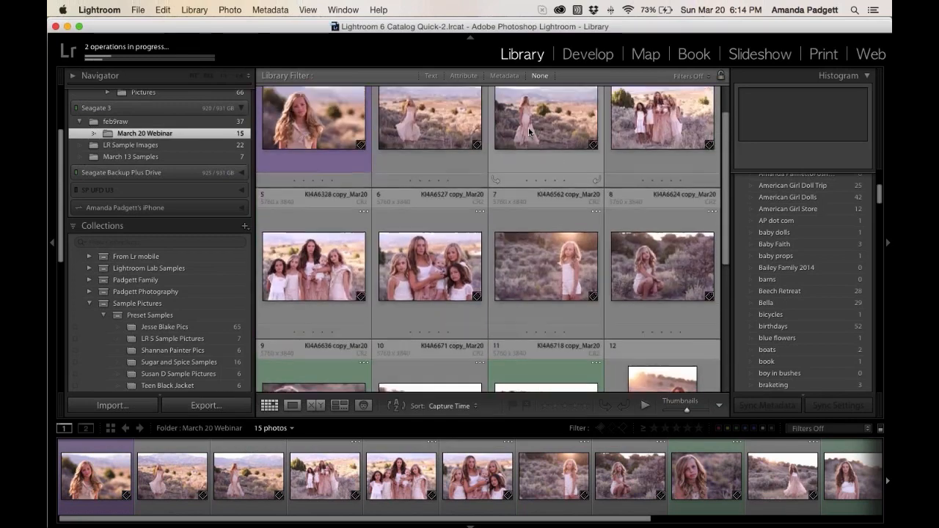
scroll(529, 132, "up", 1)
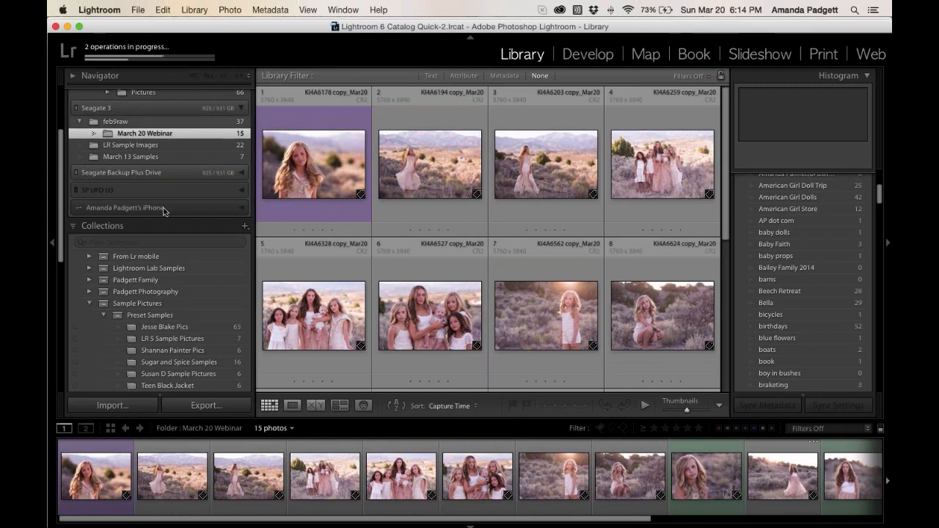
scroll(161, 220, "up", 5)
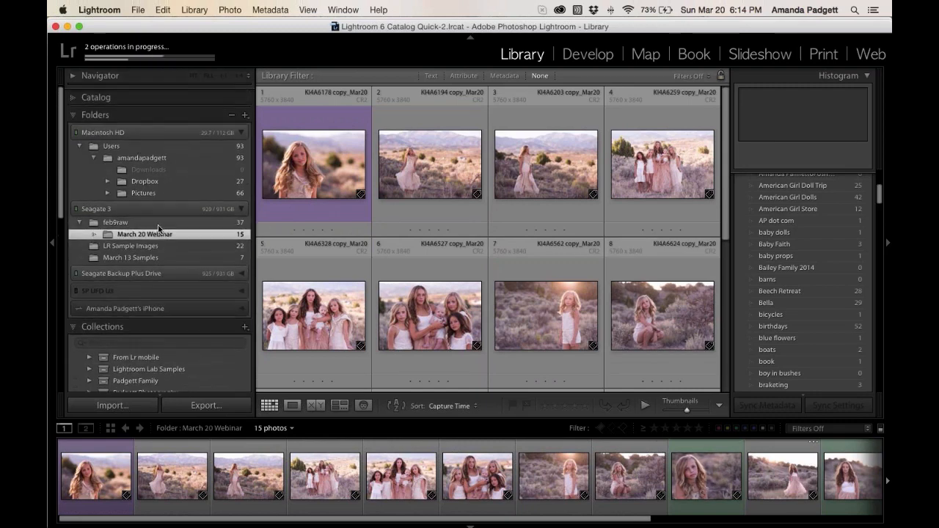
left_click(71, 111)
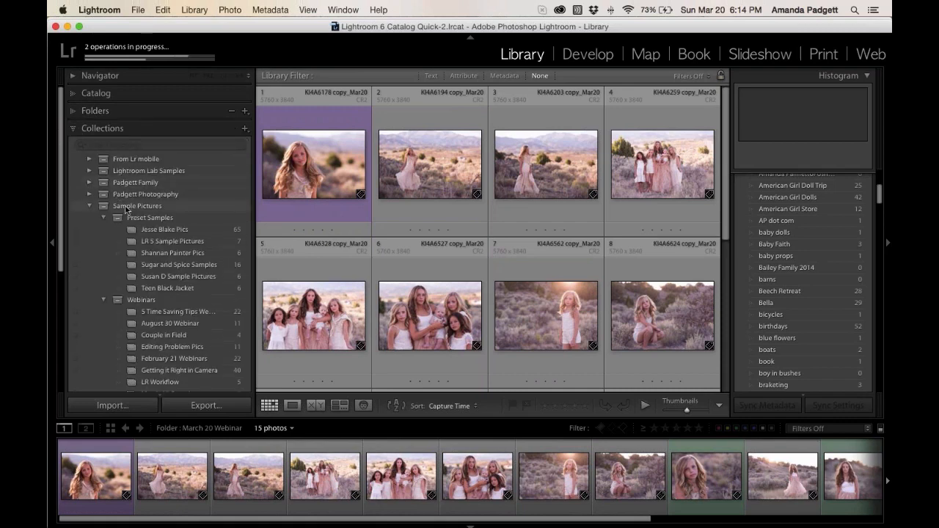
scroll(161, 293, "down", 3)
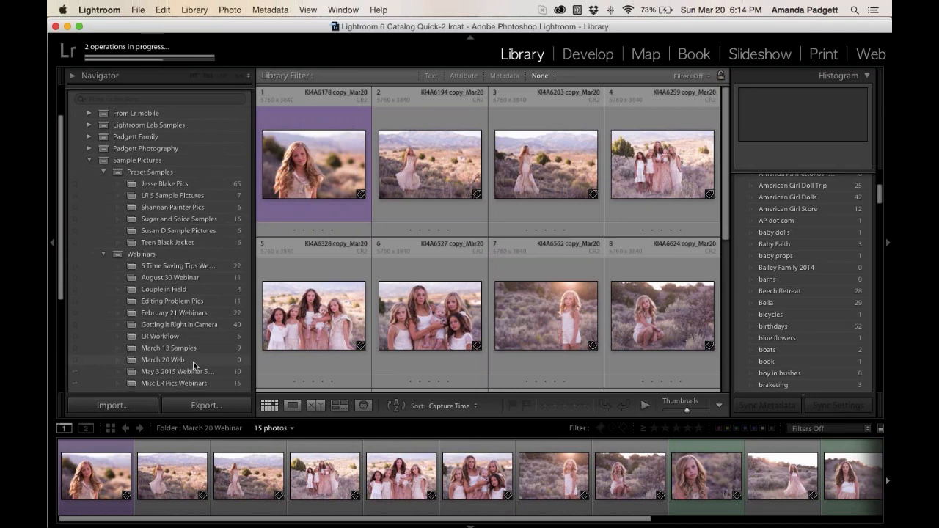
left_click(194, 361)
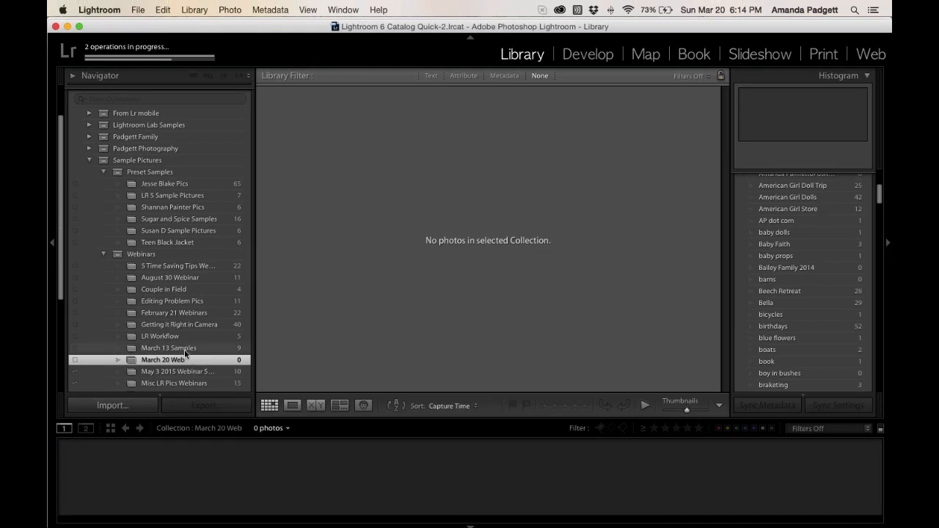
- Show the photos of the Previous Import in the Catalog section
scroll(180, 270, "up", 3)
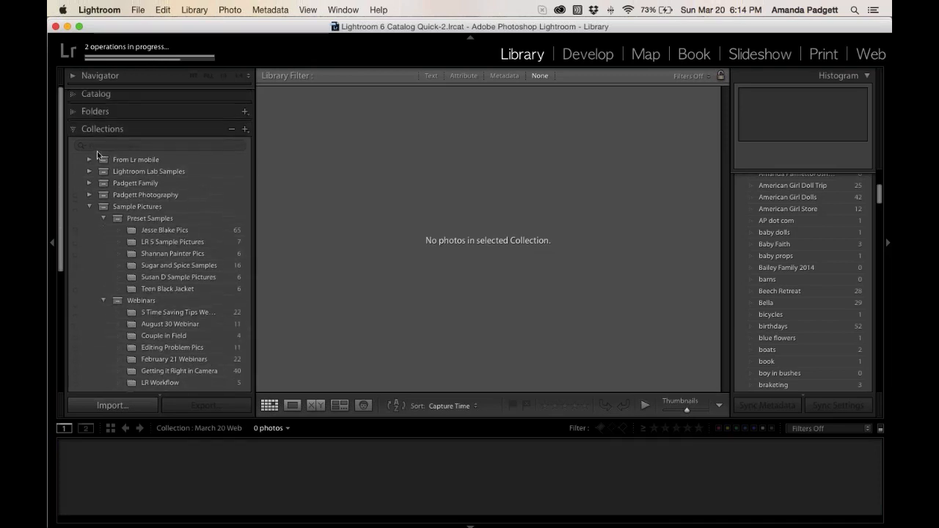
left_click(77, 94)
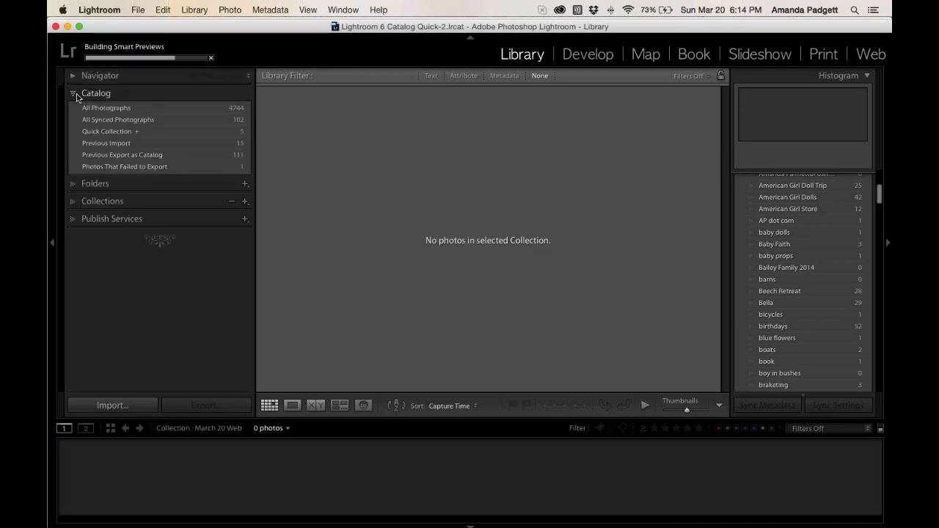
left_click(167, 144)
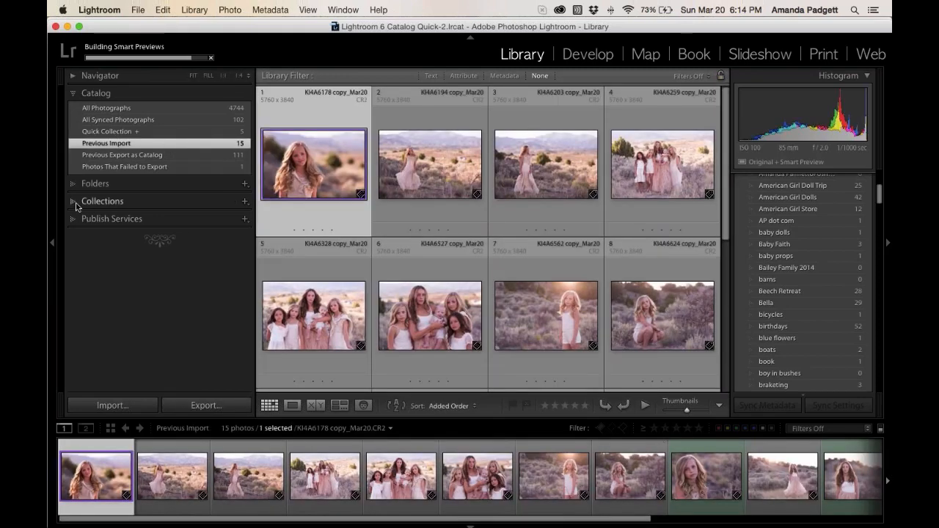
- Open the March 20 Web collection in the Webinars collection set
left_click(79, 203)
scroll(147, 293, "down", 3)
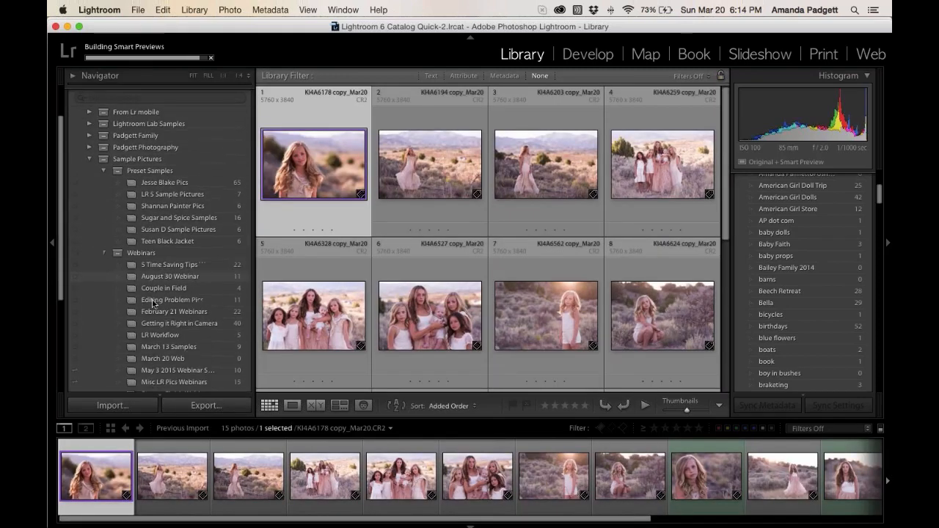
scroll(189, 336, "down", 1)
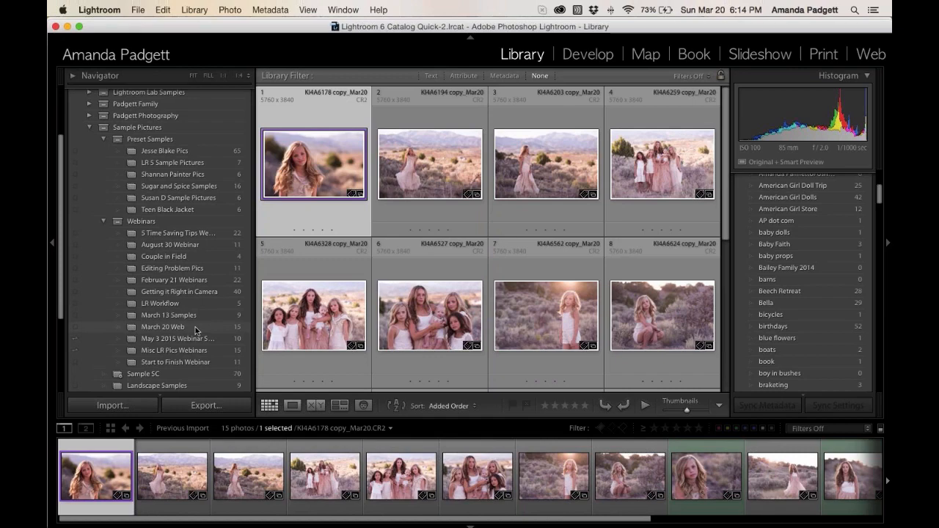
left_click(196, 328)
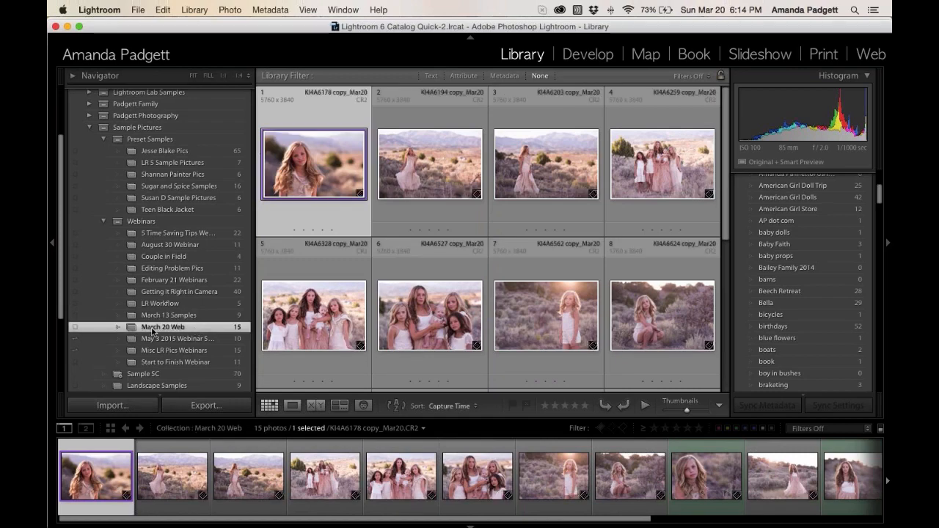
- Glance at the Catalog section, return to Collections and look through the photos in the March 20 Web collection
scroll(477, 136, "down", 4)
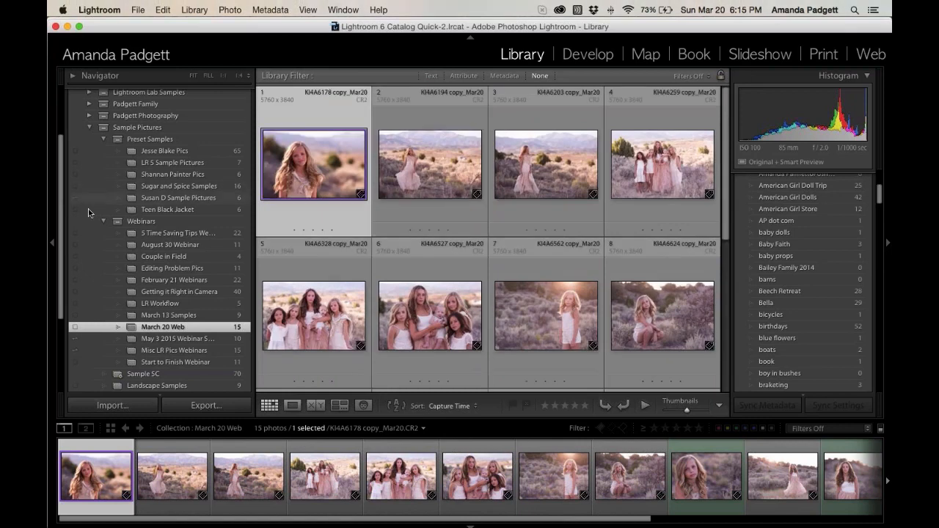
scroll(139, 215, "up", 5)
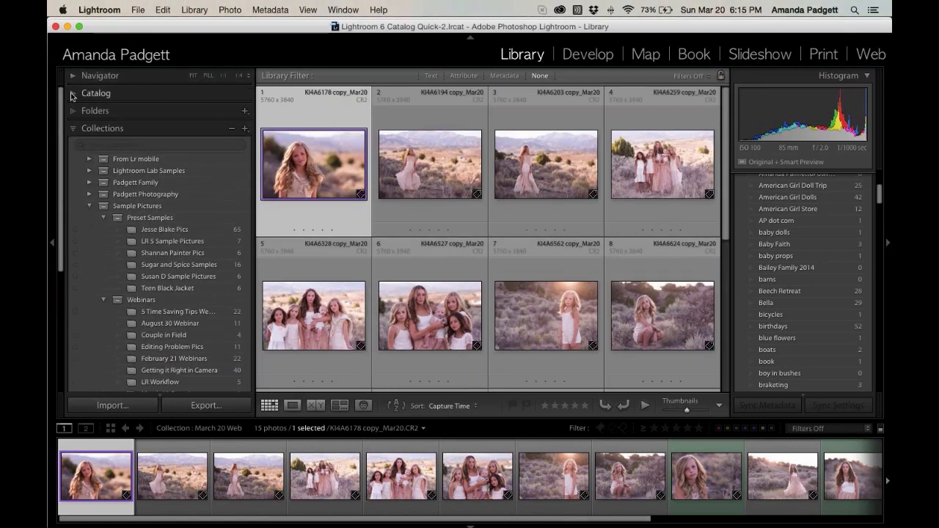
left_click(73, 94)
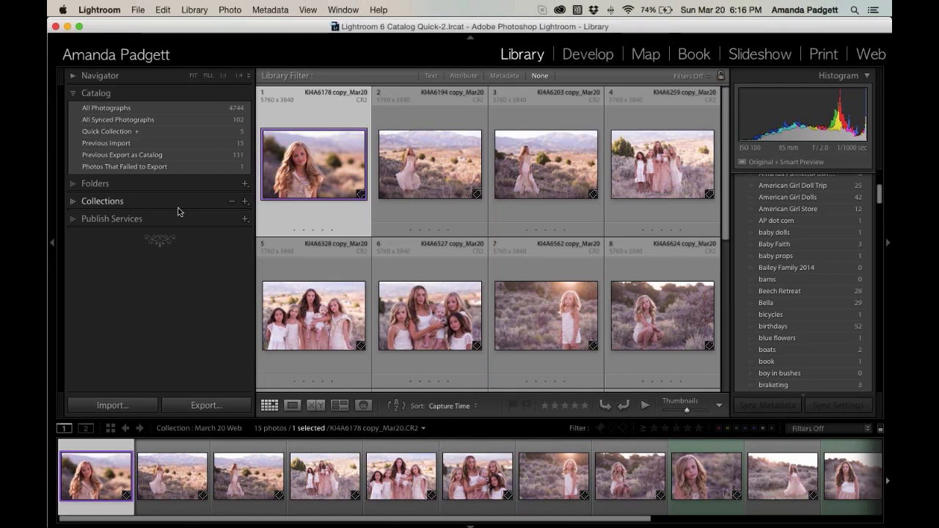
left_click(179, 209)
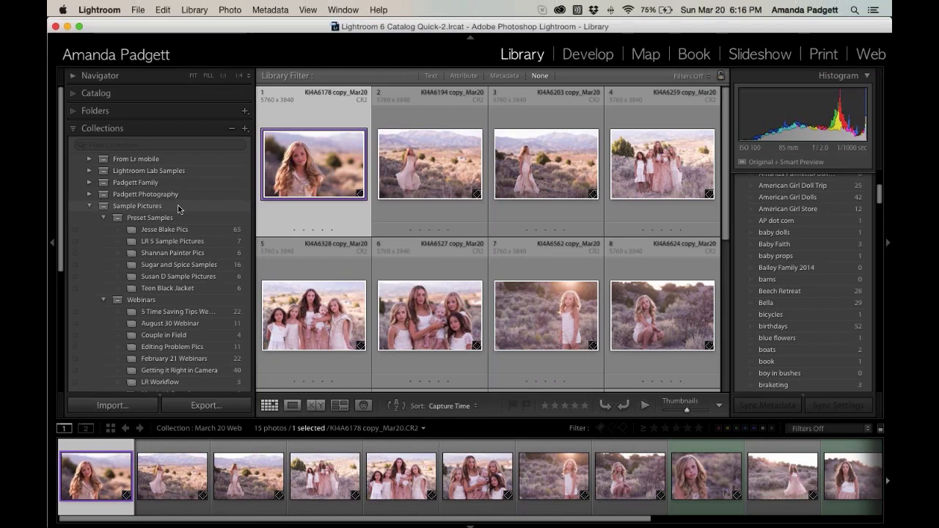
scroll(294, 227, "down", 5)
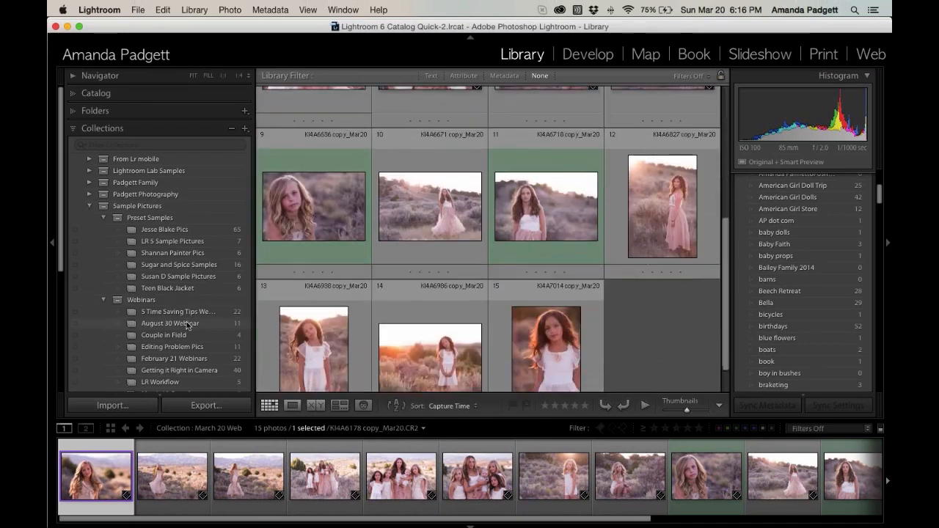
scroll(186, 321, "down", 2)
scroll(218, 345, "down", 1)
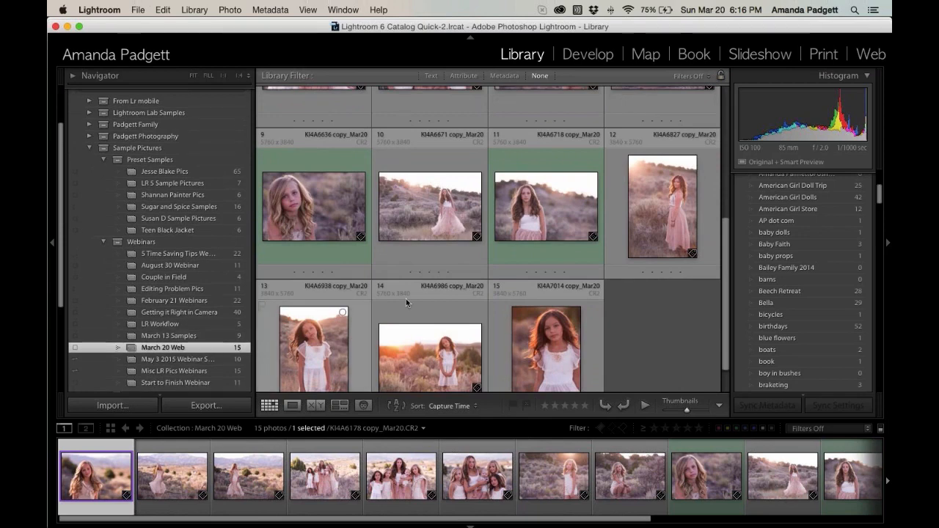
- Add all photos of the March 20 Web collection to the LR Workflow collection and open that collection
key("super+a")
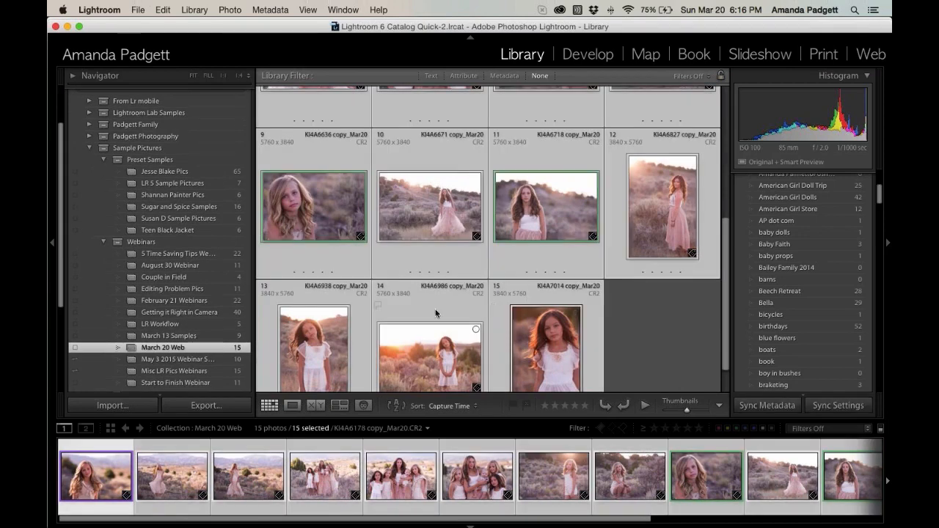
left_click_drag(297, 234, 212, 323)
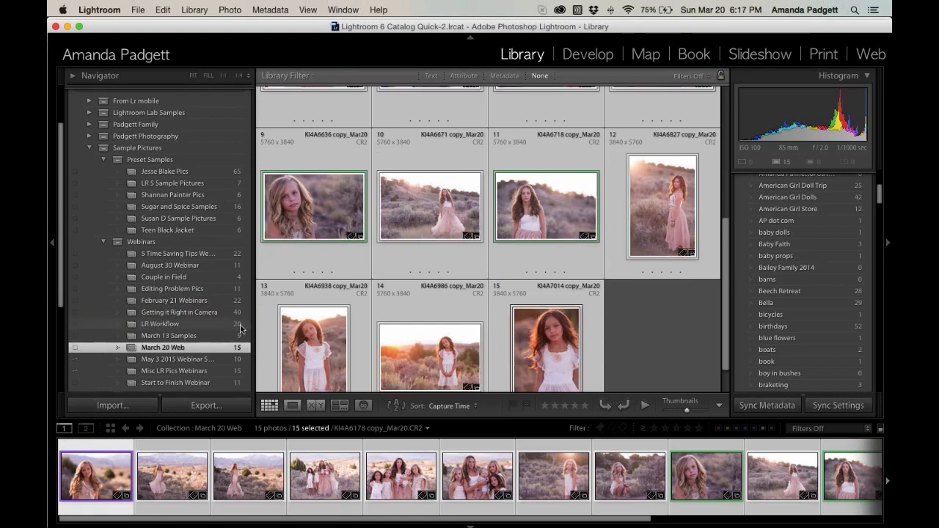
left_click(239, 326)
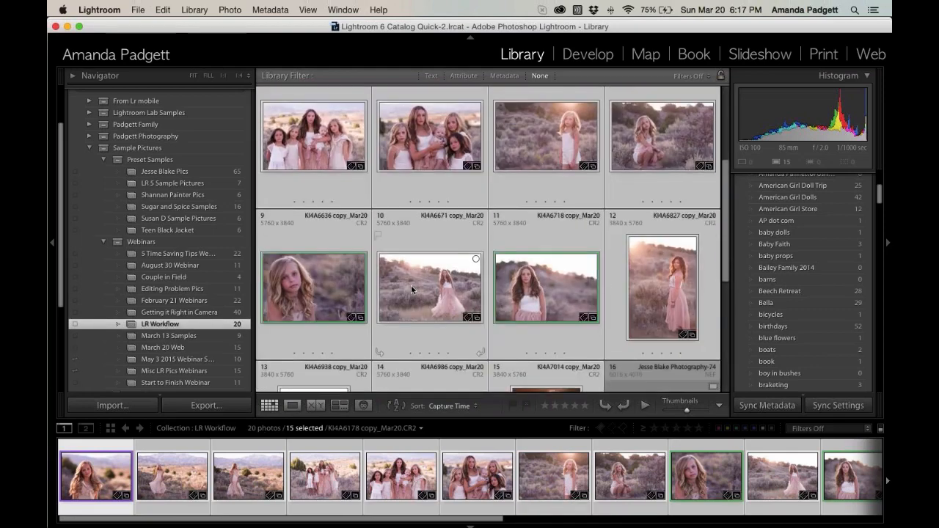
- Add all March 20 Web photos to the Start to Finish Webinar collection as well and look through that collection
left_click(208, 349)
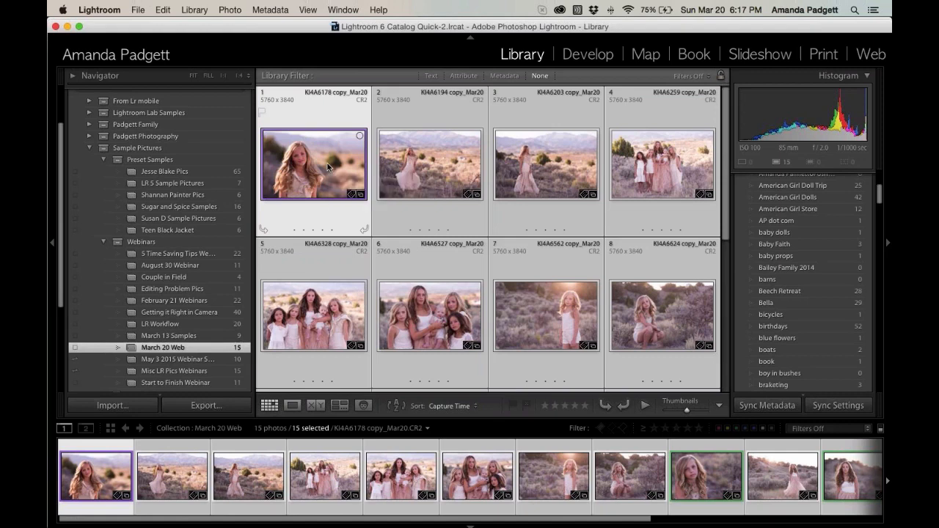
left_click_drag(328, 167, 203, 387)
left_click(203, 386)
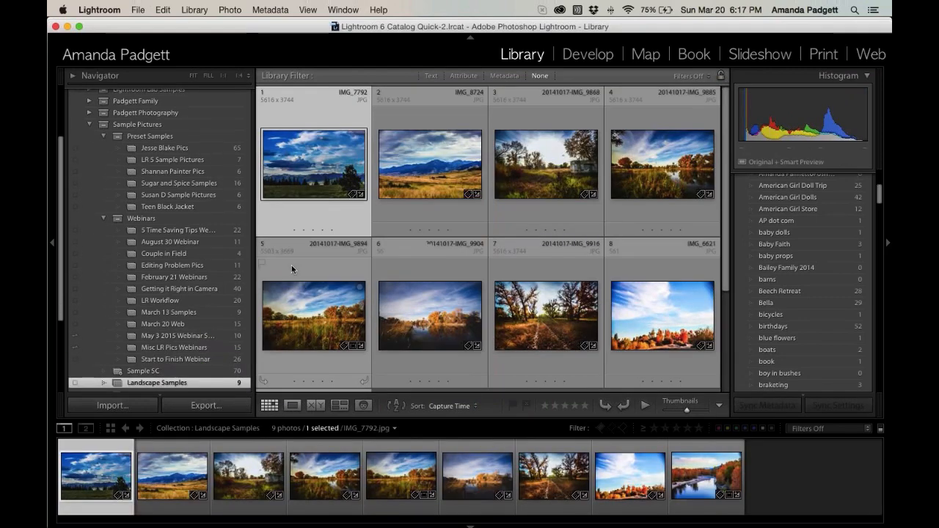
key("super+z")
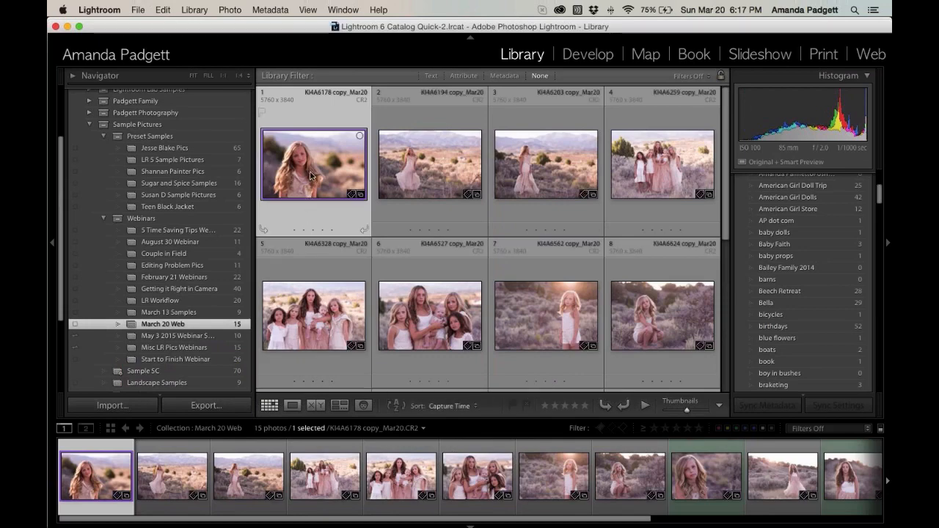
left_click_drag(311, 176, 220, 359)
left_click(222, 359)
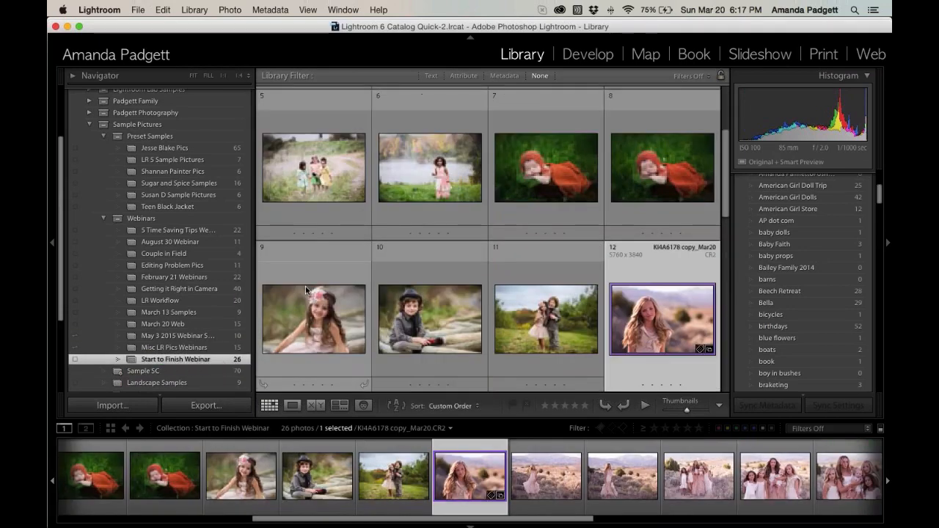
scroll(307, 290, "down", 10)
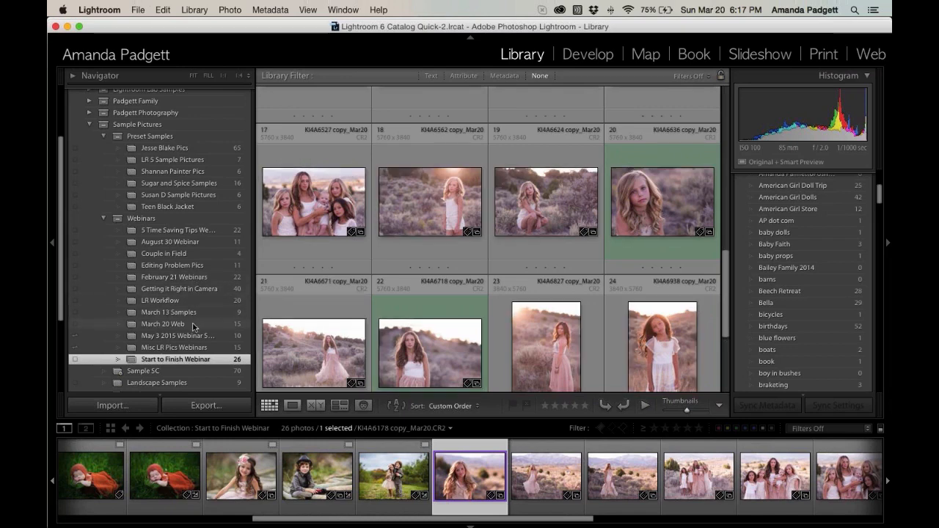
- Return to the March 20 Web collection and examine the first photo's keyword tags in the Keywording section
left_click(194, 325)
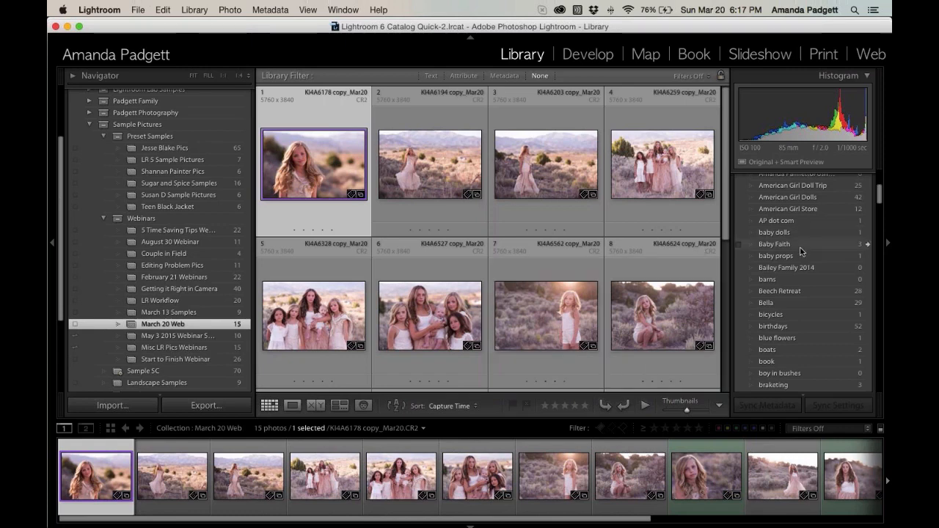
scroll(801, 252, "up", 5)
scroll(800, 251, "down", 1)
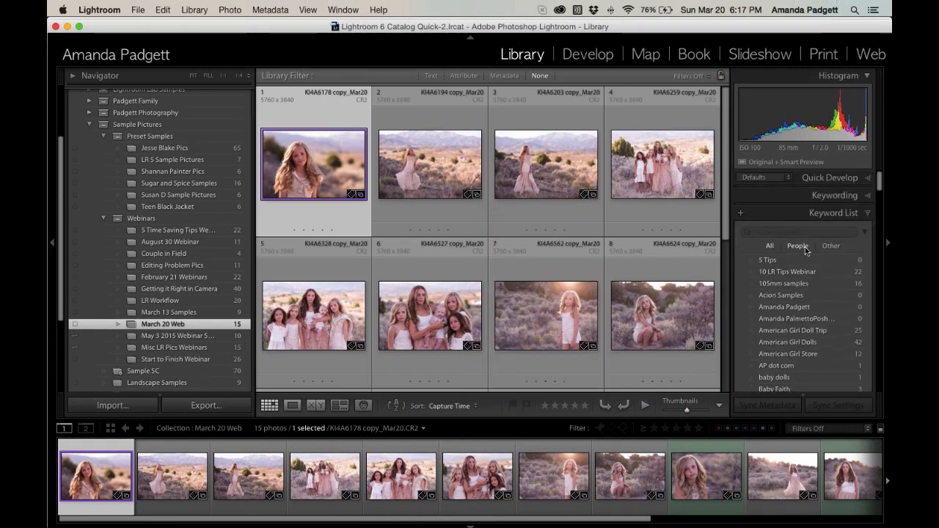
left_click(868, 196)
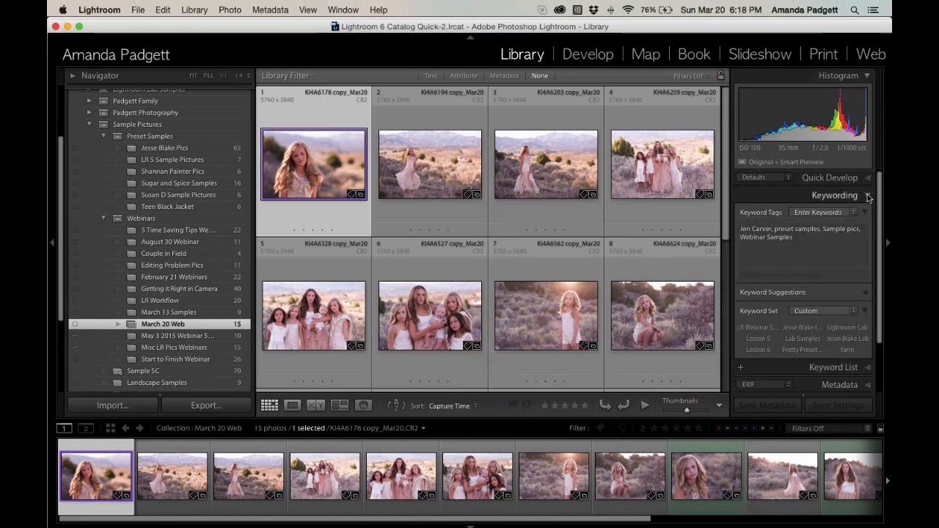
left_click(826, 244)
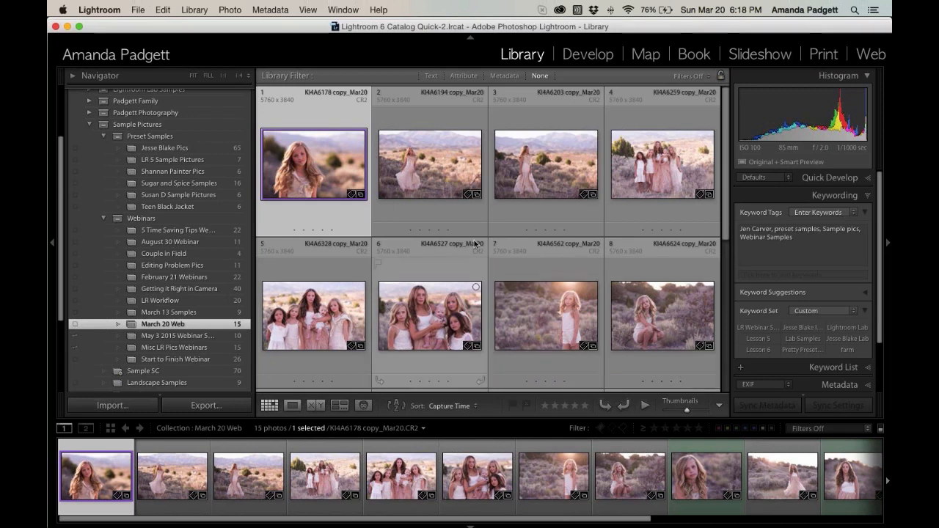
- Add the keyword "sisters" to the two group photos KI4A6328 and KI4A6527
scroll(471, 245, "down", 2)
left_click(341, 262)
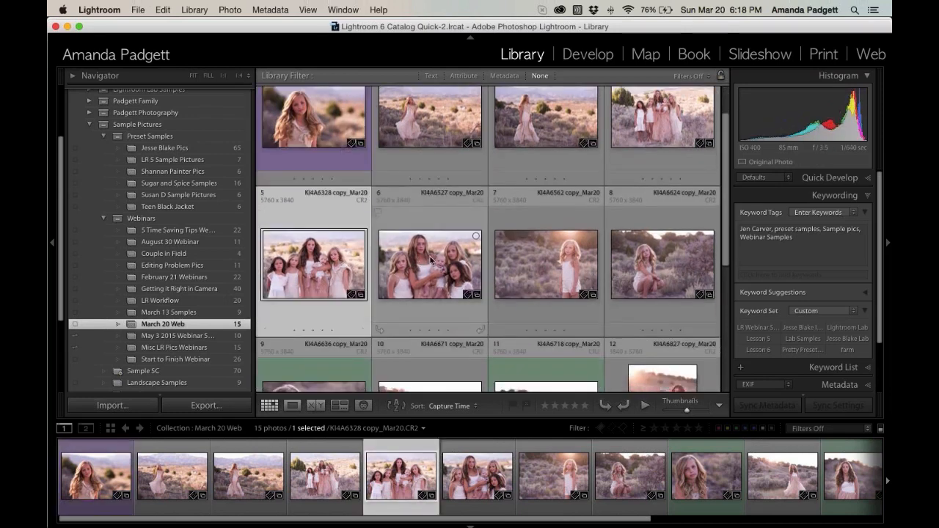
left_click(441, 258, "super")
left_click(810, 246)
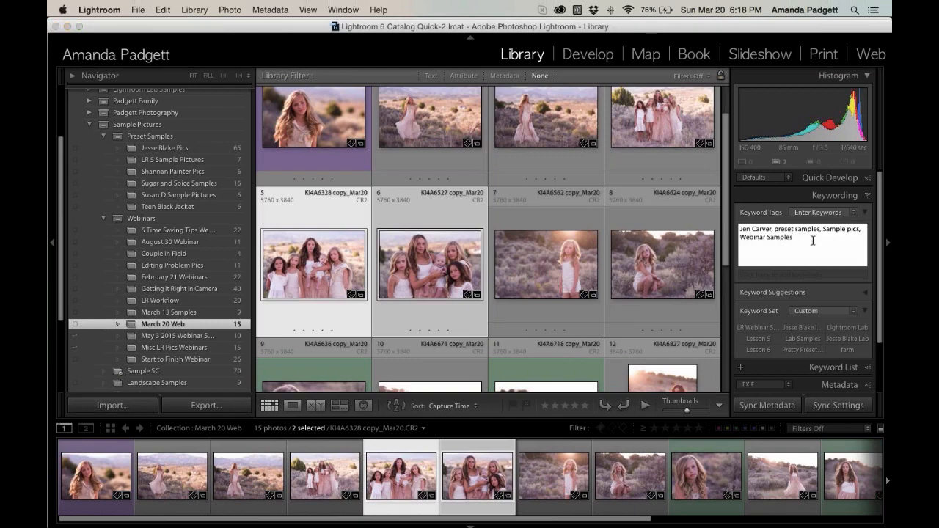
type("sisters")
key("Return")
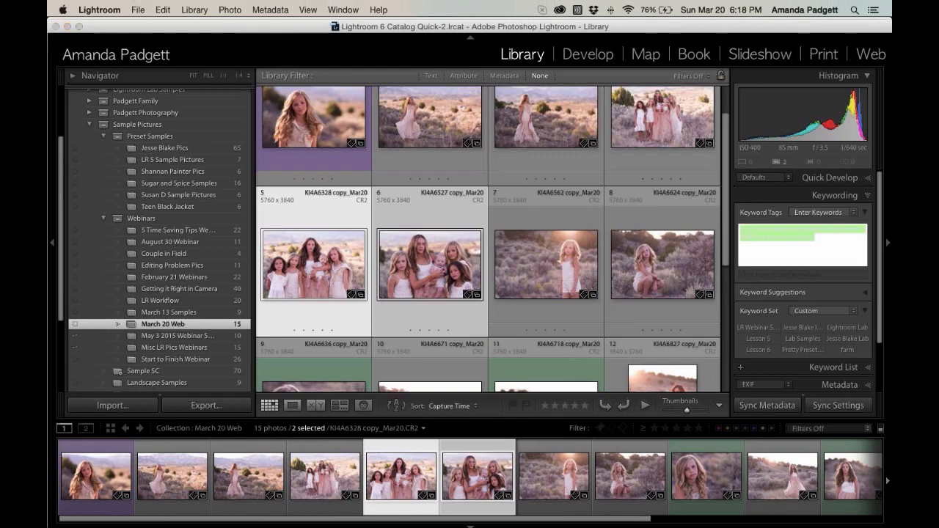
- Check the keyword tags of the single portraits KI4A6827 and KI4A7014
scroll(587, 258, "down", 4)
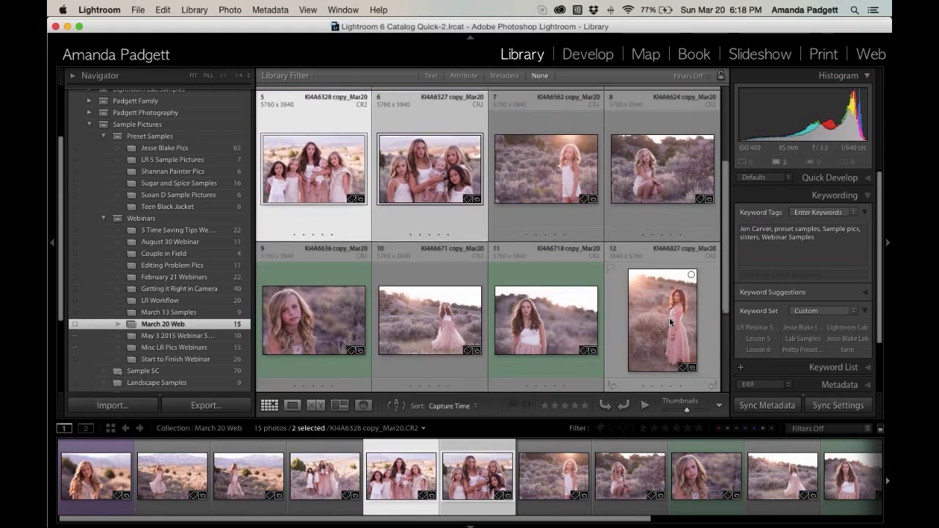
left_click(668, 316)
scroll(666, 320, "down", 2)
scroll(646, 321, "down", 3)
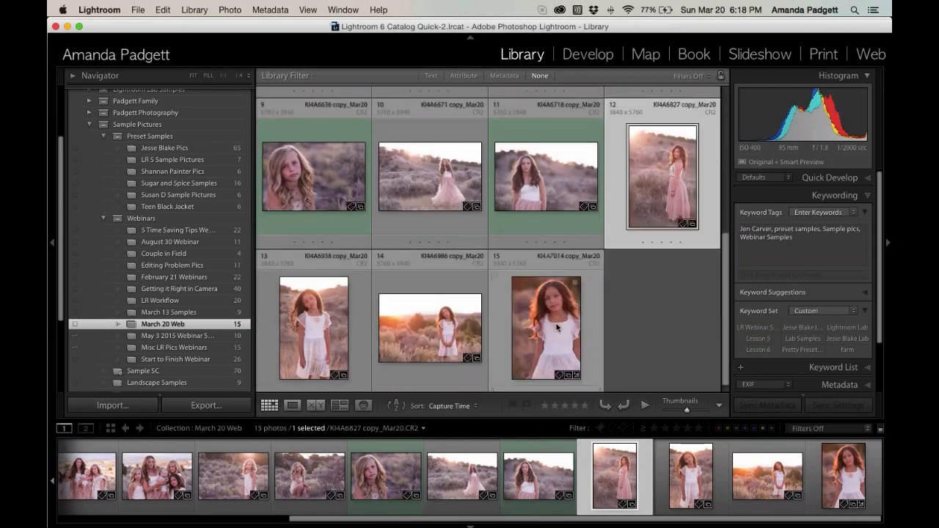
left_click(555, 321)
scroll(557, 327, "up", 8)
scroll(556, 322, "up", 1)
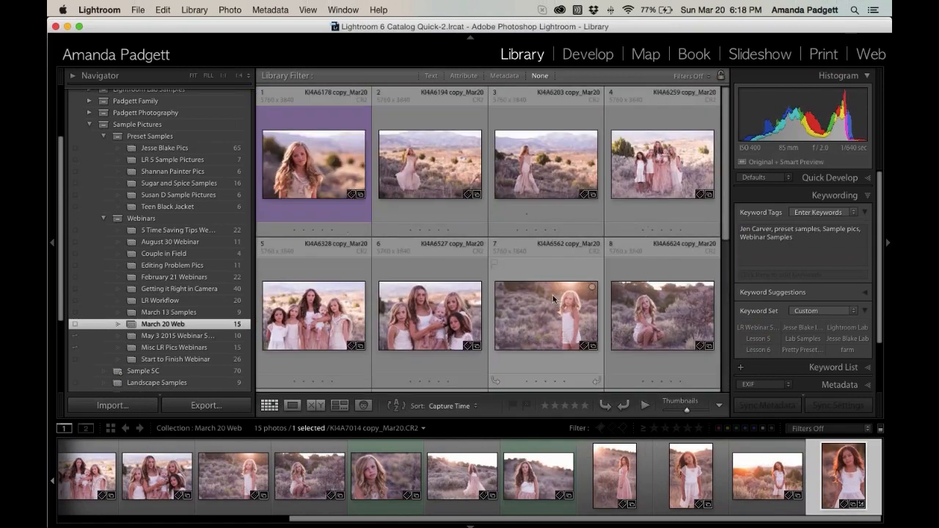
- Select all photos in the March 20 Web collection and append "mountain pics" to their keyword tags
key("super+a")
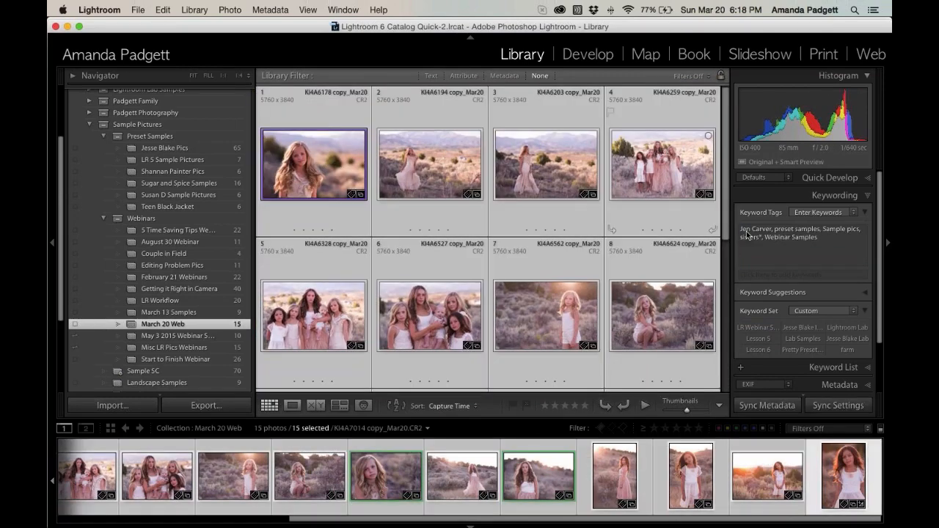
left_click(831, 242)
type("m dres")
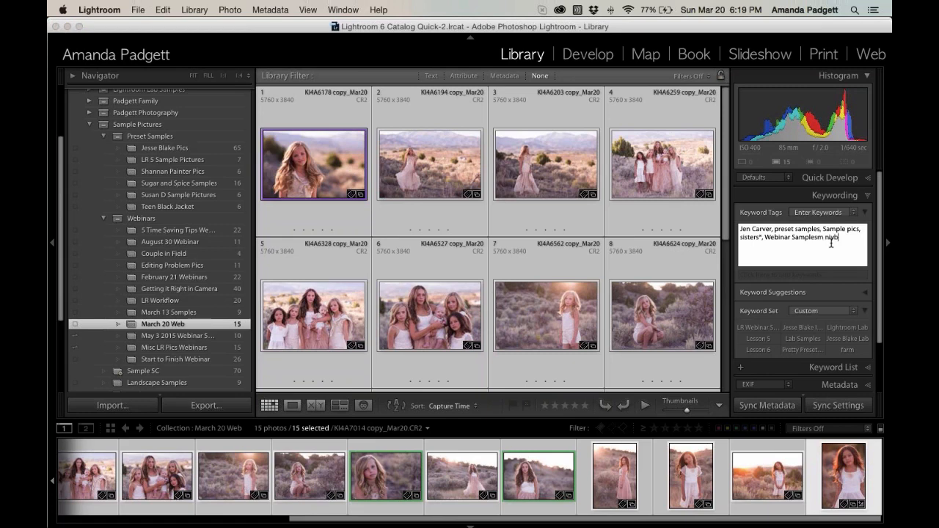
key("BackSpace")
key("BackSpace")
key("BackSpace")
key("BackSpace")
type("mountain pics")
key("Return")
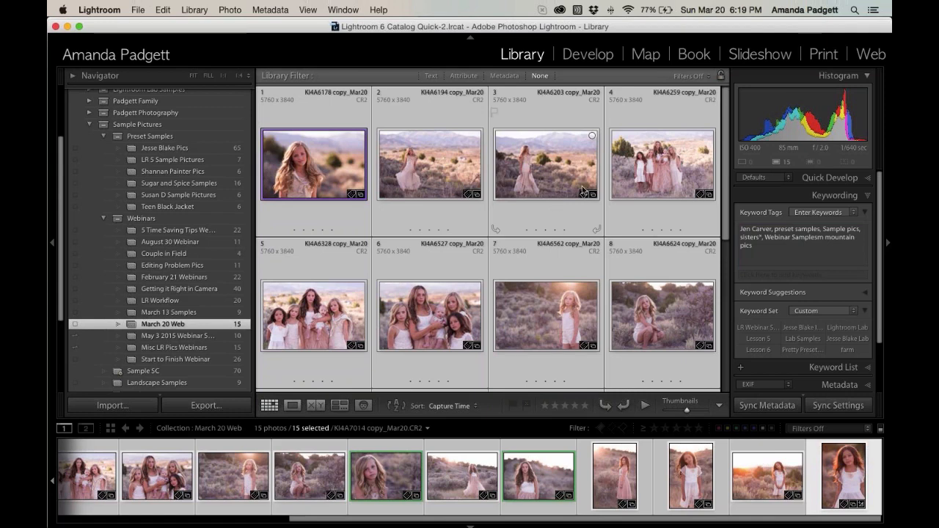
mouse_move(583, 191)
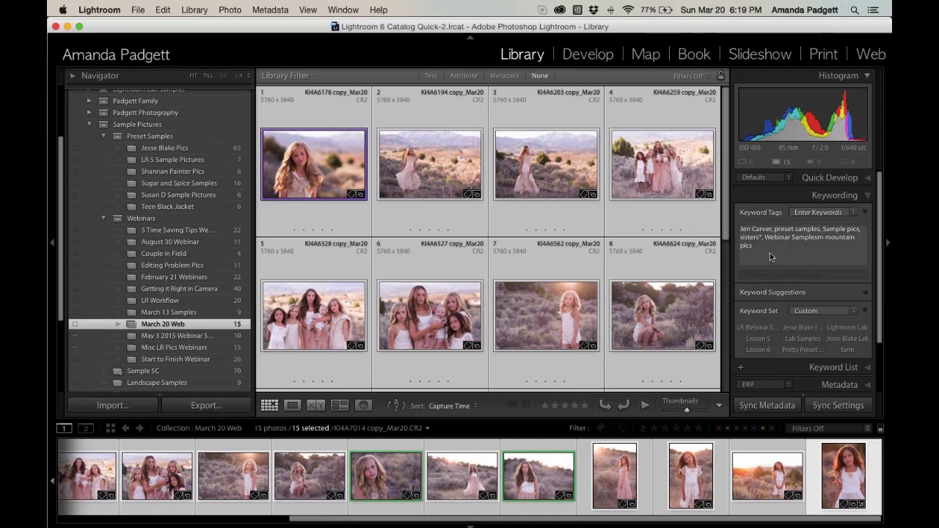
scroll(806, 252, "down", 1)
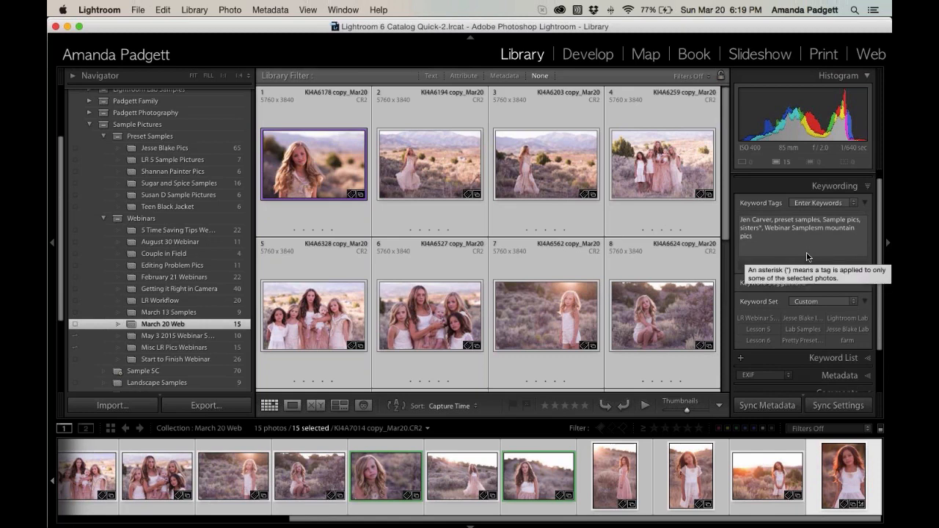
- Deselect all photos in the March 20 Web collection
scroll(808, 258, "down", 2)
left_click(812, 373)
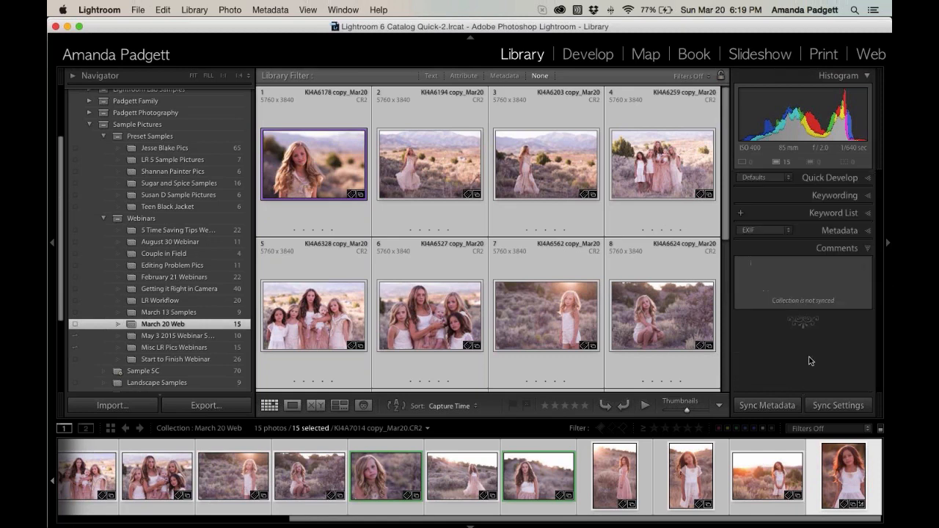
key("super+d")
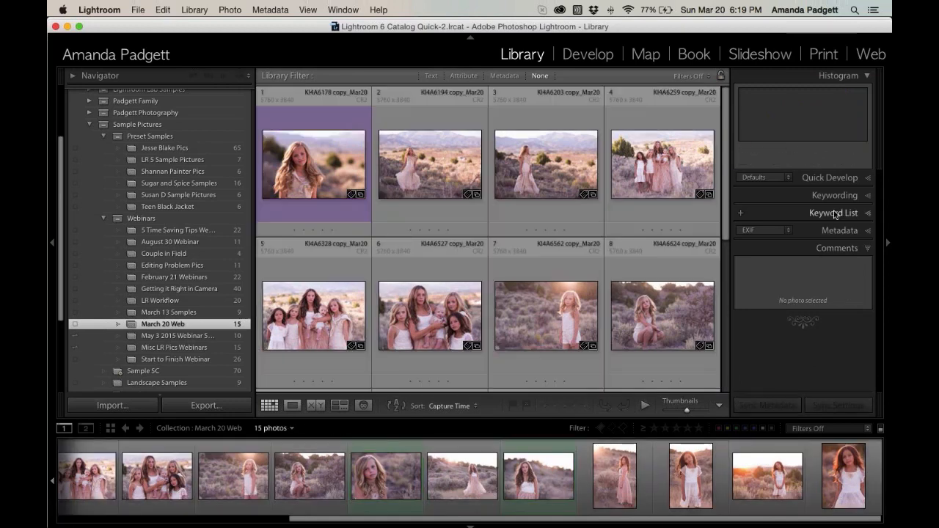
- Filter the Keyword List for "mounta" and show all photos tagged with the matching mountain pics keyword
left_click(835, 214)
left_click(774, 233)
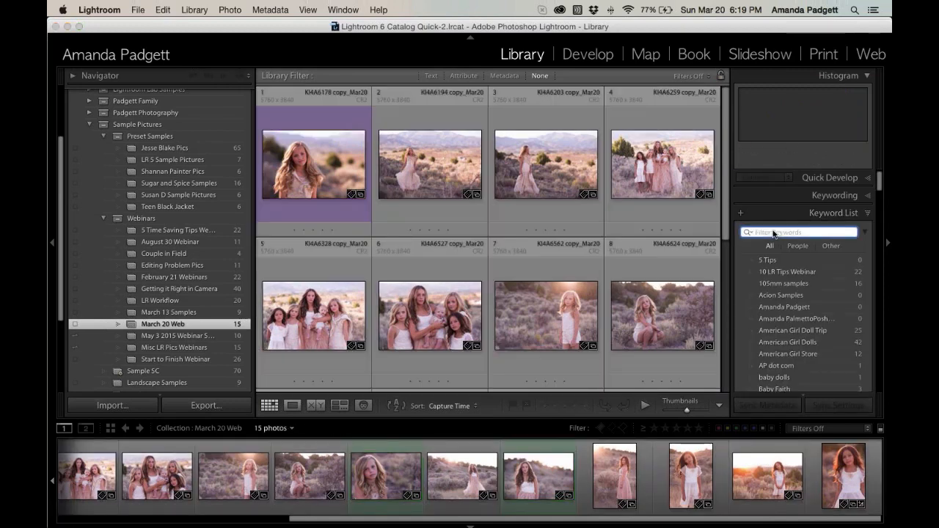
type("mounta")
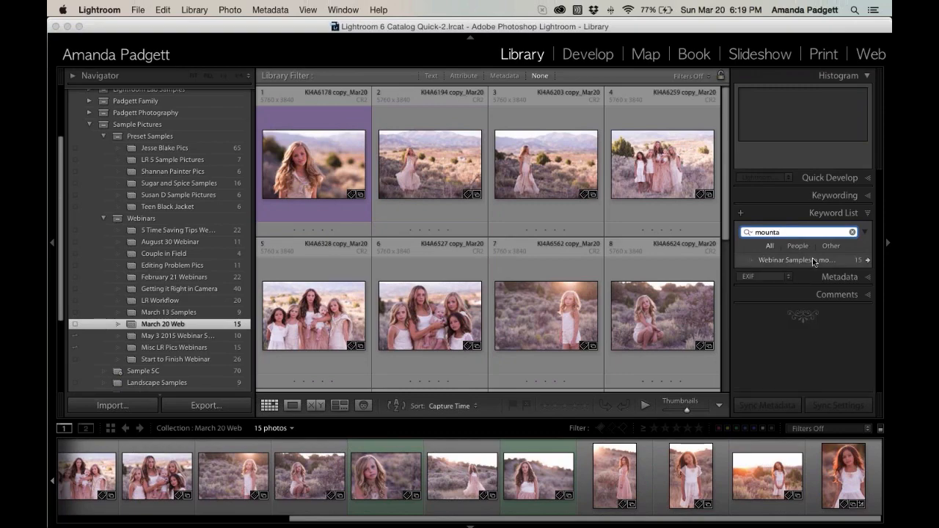
left_click(868, 261)
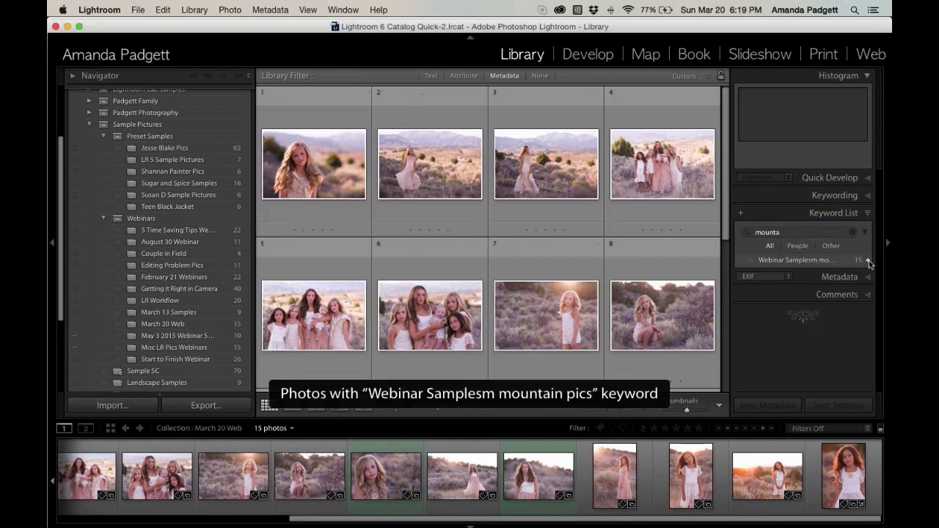
scroll(640, 242, "down", 5)
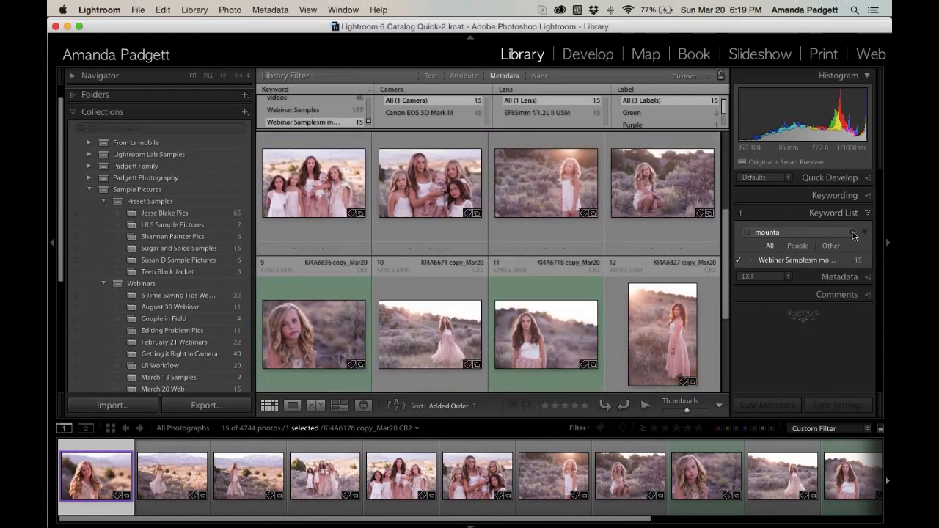
- Filter the Keyword List for "sisters" and expand the Catalog section
left_click(851, 233)
type("sisters")
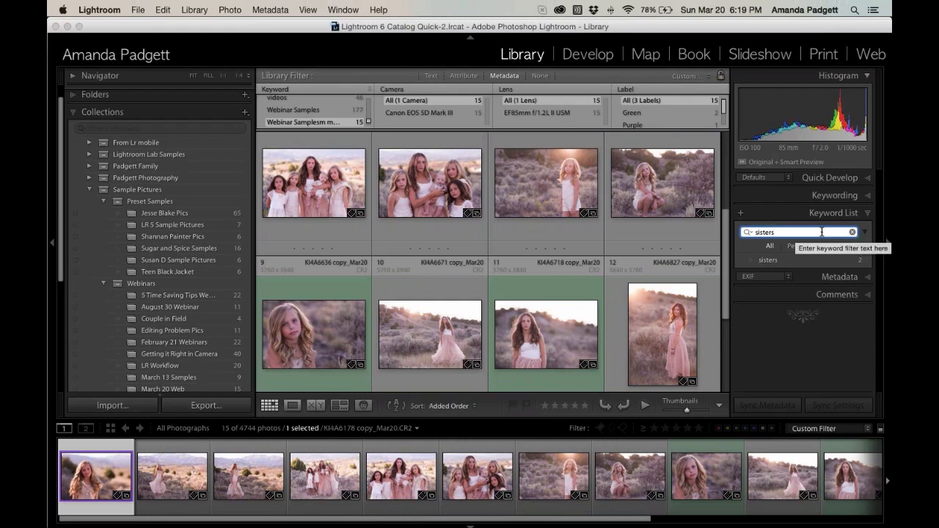
key("Return")
scroll(107, 124, "up", 2)
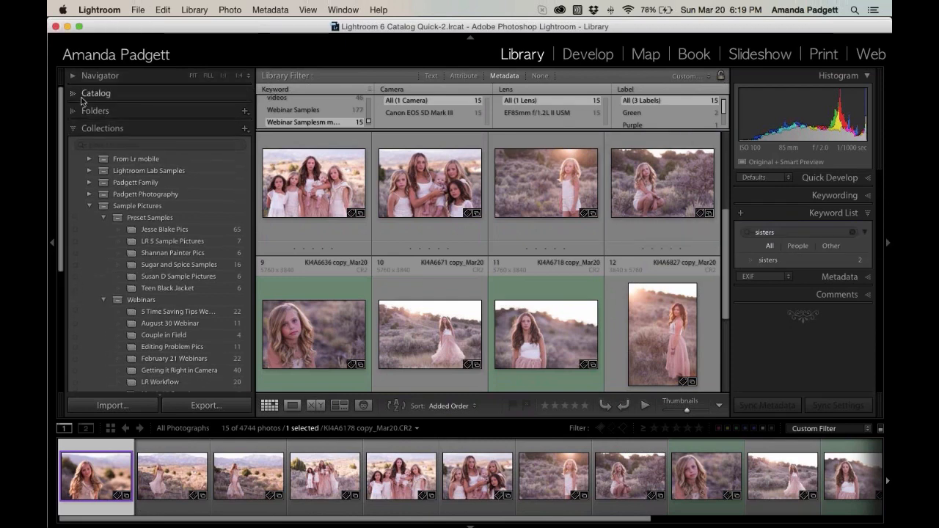
left_click(96, 93)
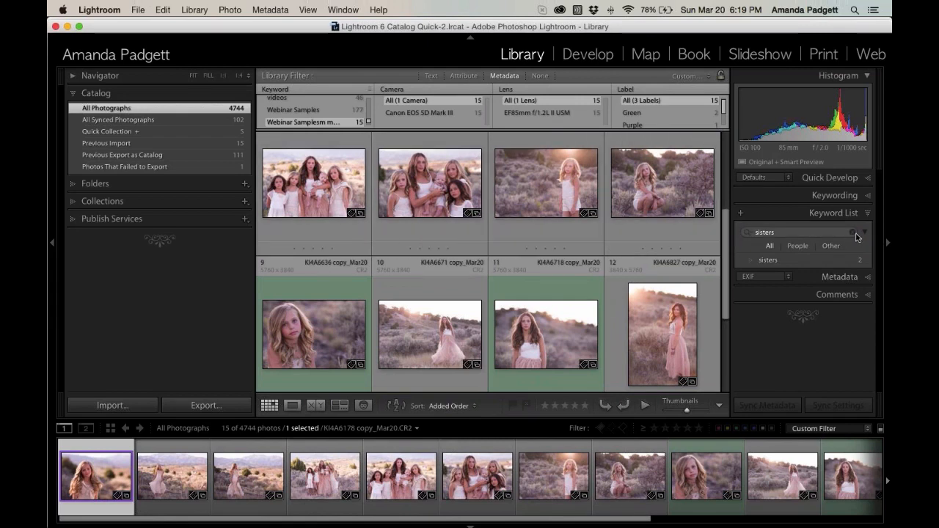
- Clear the keyword search, turn off the library filter and browse through All Photographs
left_click(851, 232)
scroll(513, 225, "up", 5)
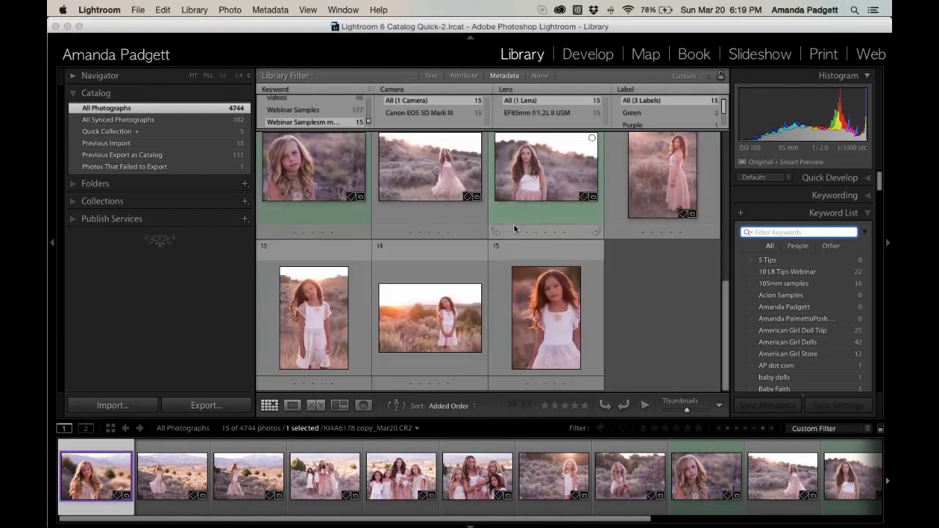
left_click(701, 79)
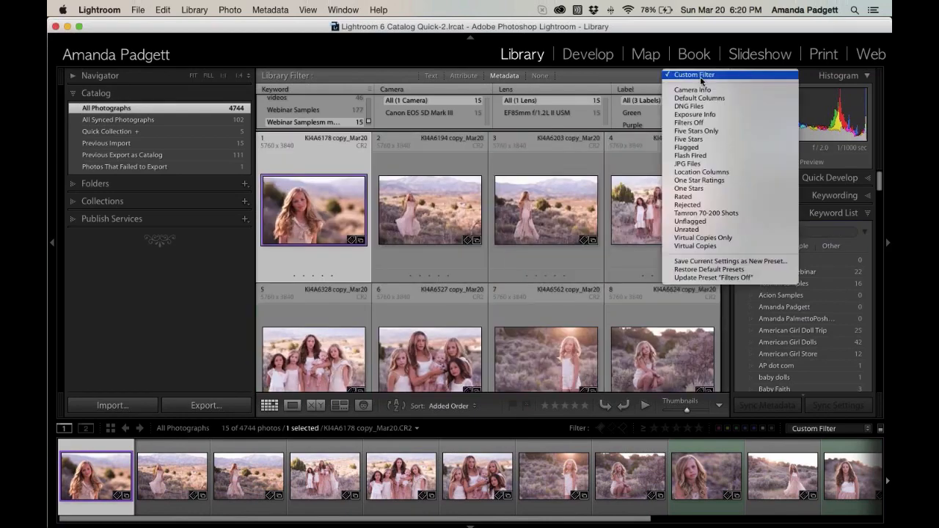
left_click(518, 82)
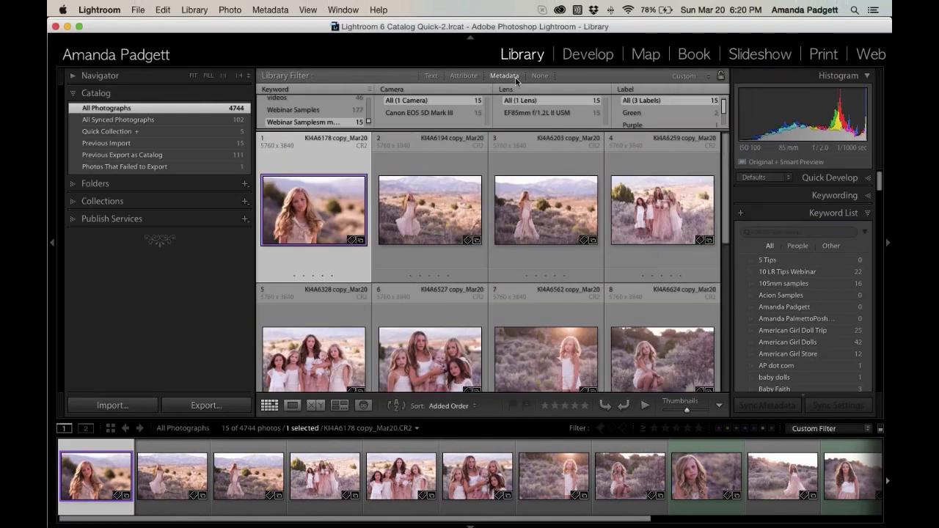
left_click(540, 77)
scroll(509, 144, "down", 5)
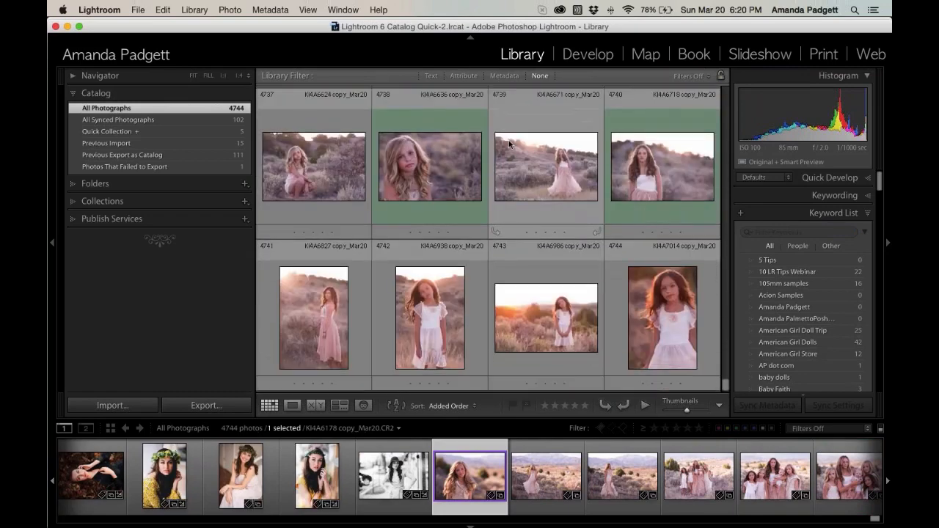
scroll(509, 143, "up", 10)
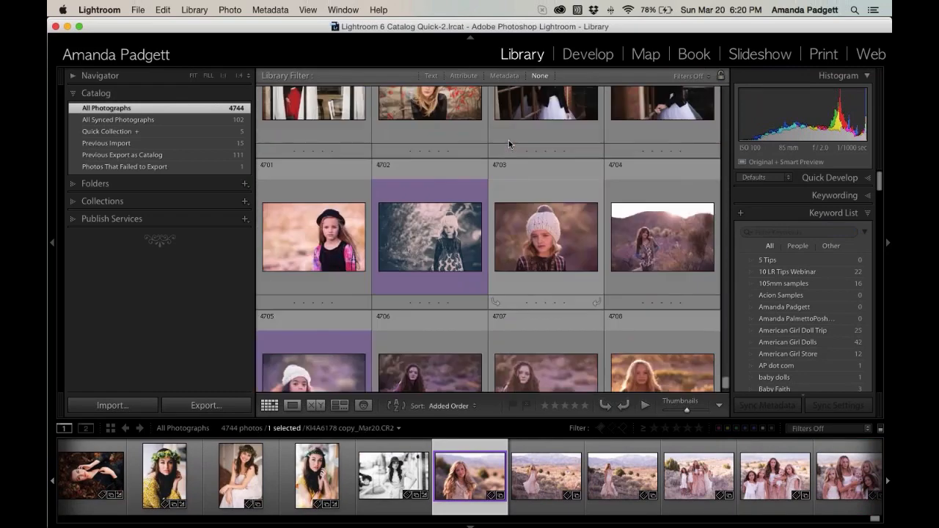
scroll(509, 143, "up", 4)
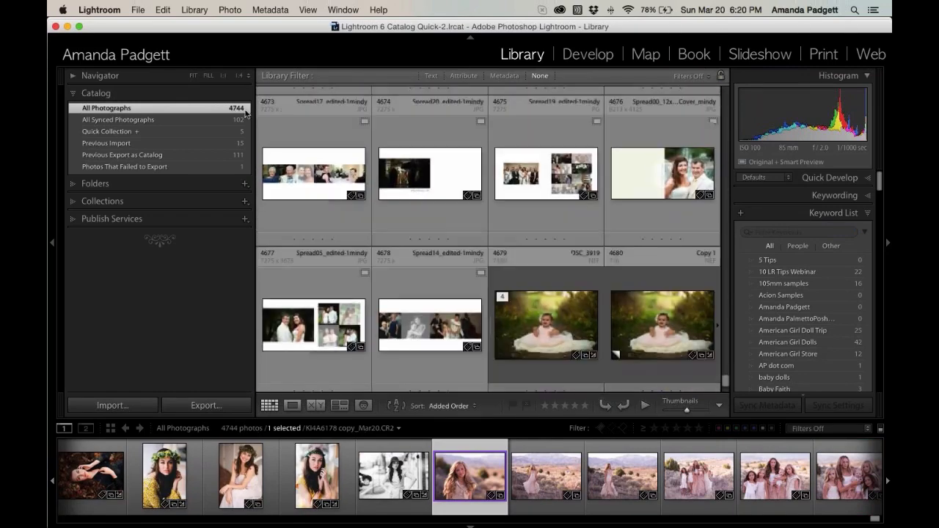
scroll(422, 202, "up", 4)
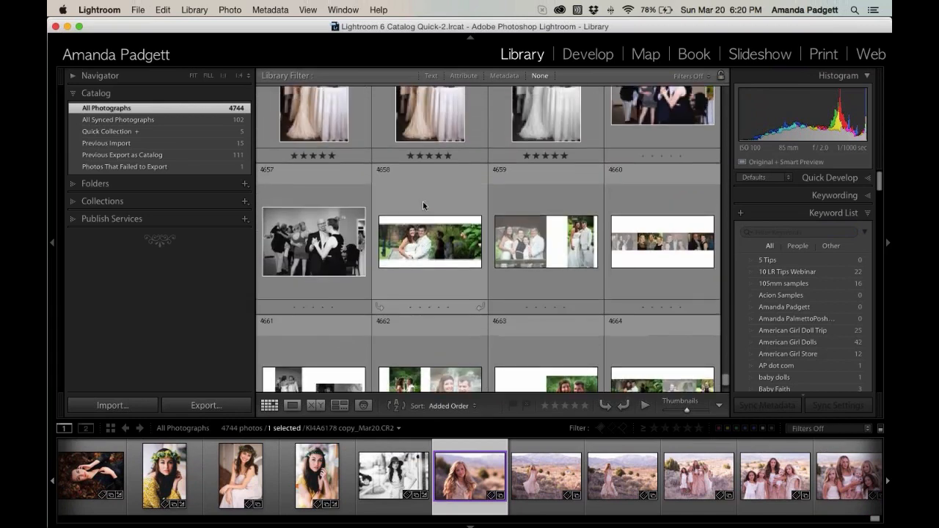
- Search the Keyword List for "sister" and show only the photos tagged with the sisters keyword
left_click(778, 233)
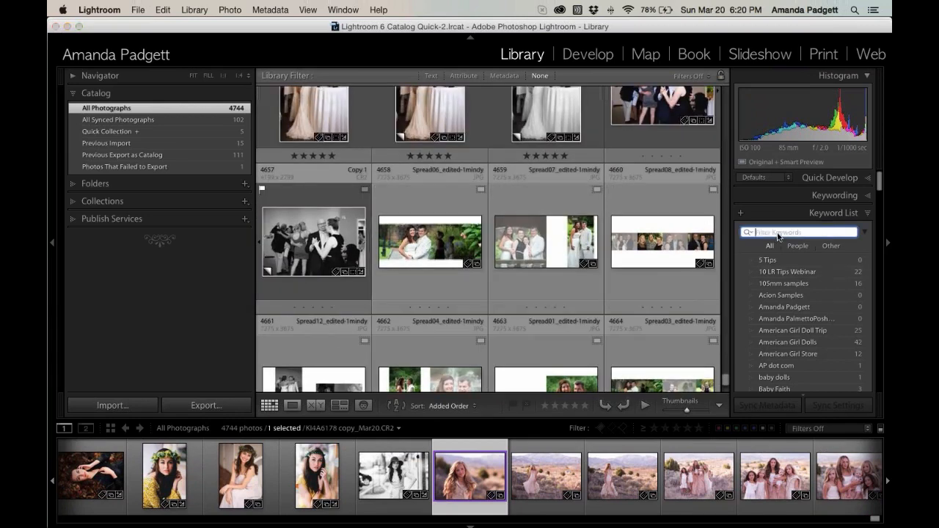
type("sister")
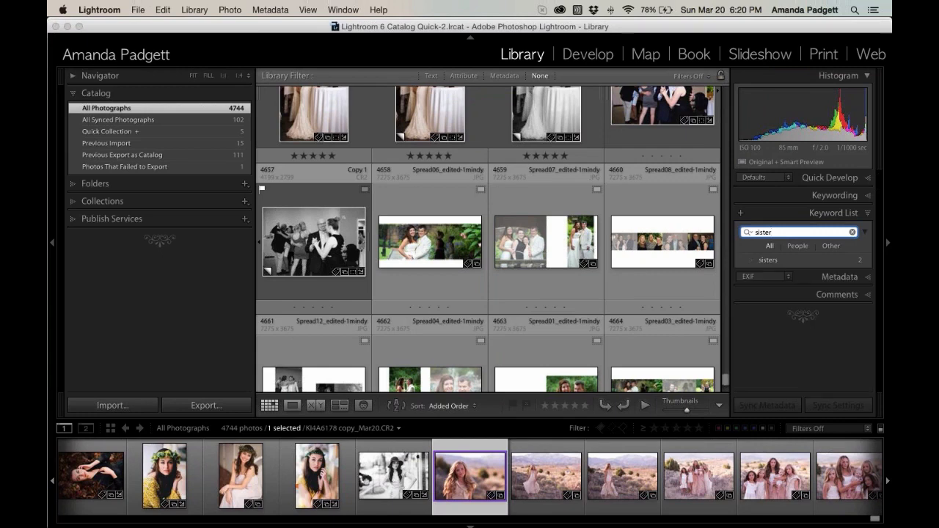
left_click(868, 261)
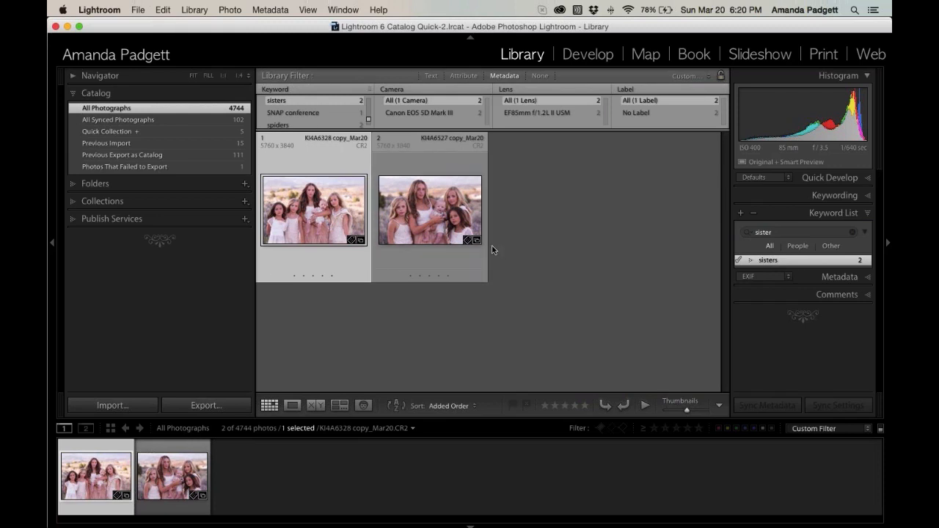
- Clear the keyword search and look through the complete Keyword List
left_click(853, 233)
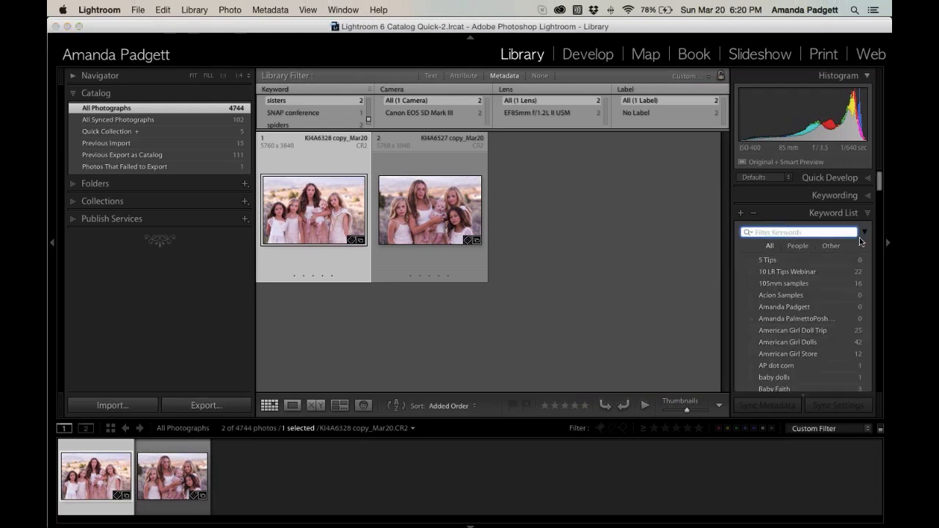
scroll(820, 268, "down", 5)
scroll(820, 270, "down", 10)
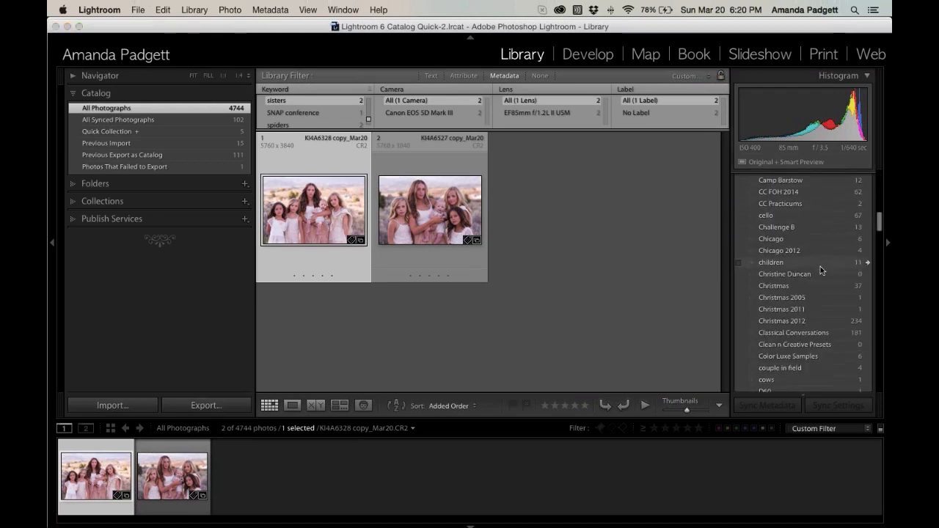
scroll(820, 270, "down", 15)
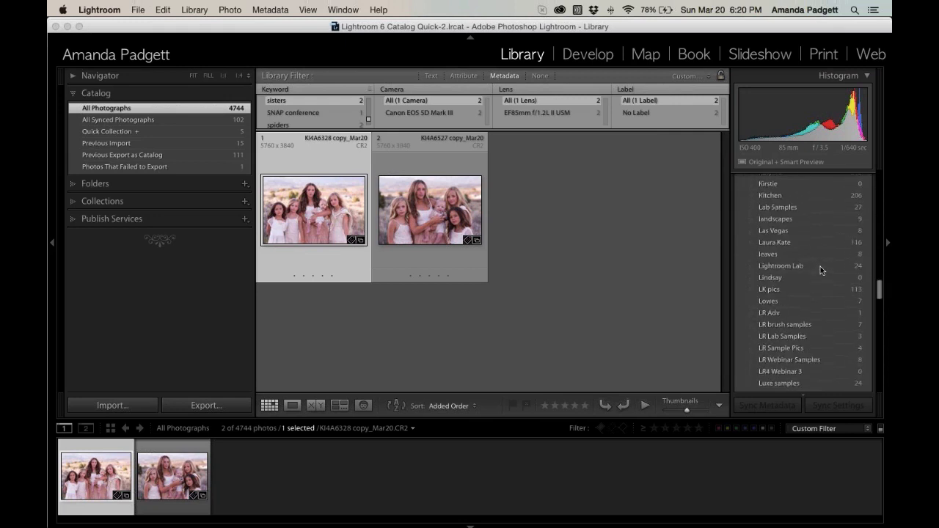
scroll(821, 270, "up", 15)
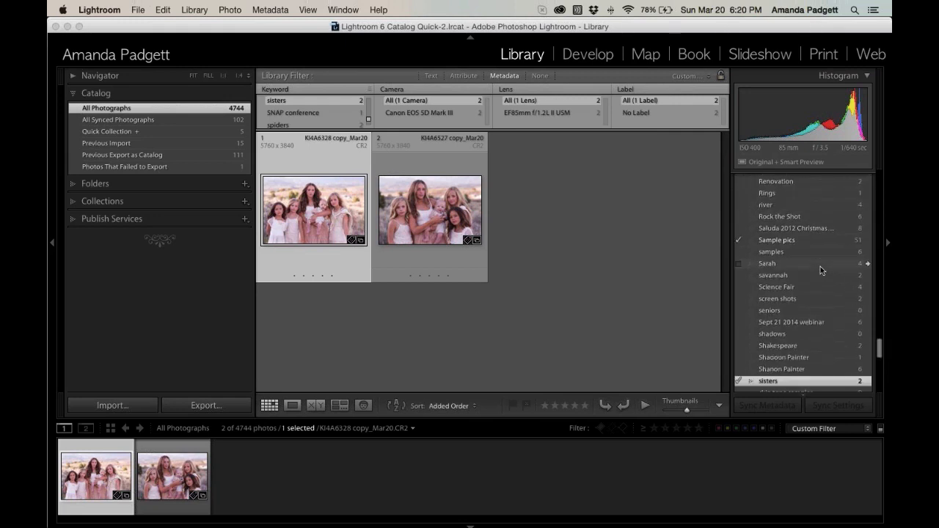
scroll(820, 266, "up", 15)
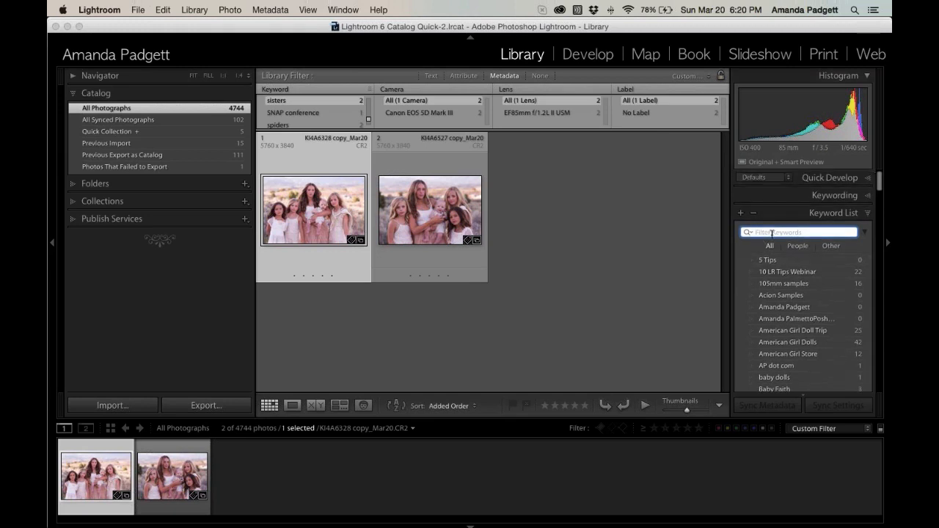
- Expand the collections and return to the March 20 Web collection in the Webinars set
left_click(76, 202)
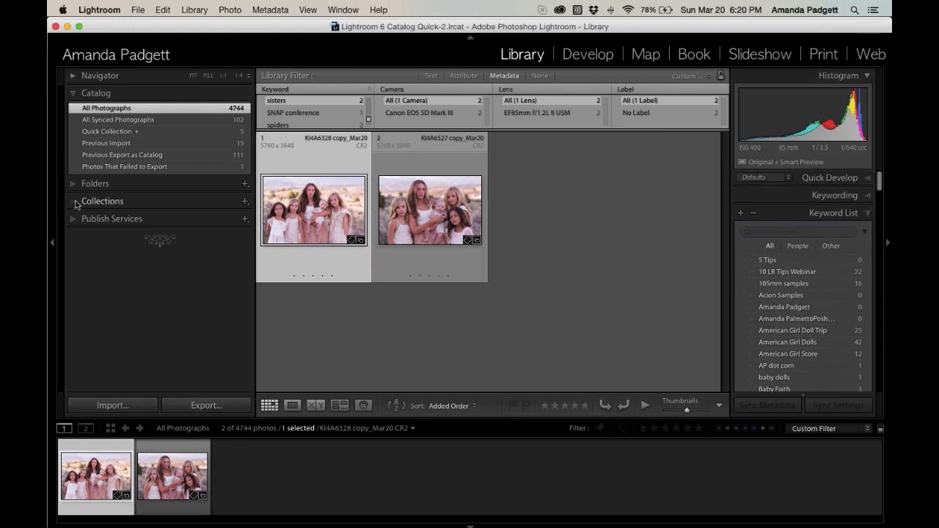
left_click(76, 203)
scroll(114, 253, "down", 10)
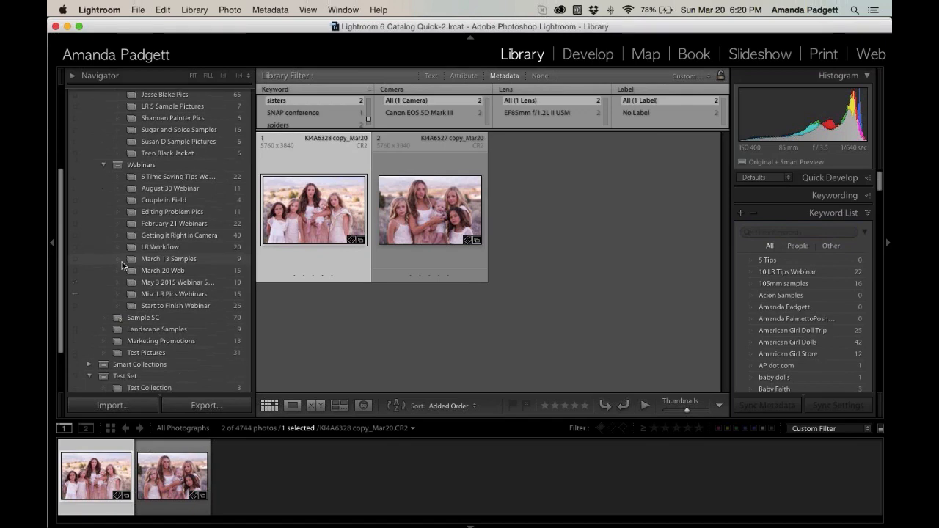
left_click(154, 273)
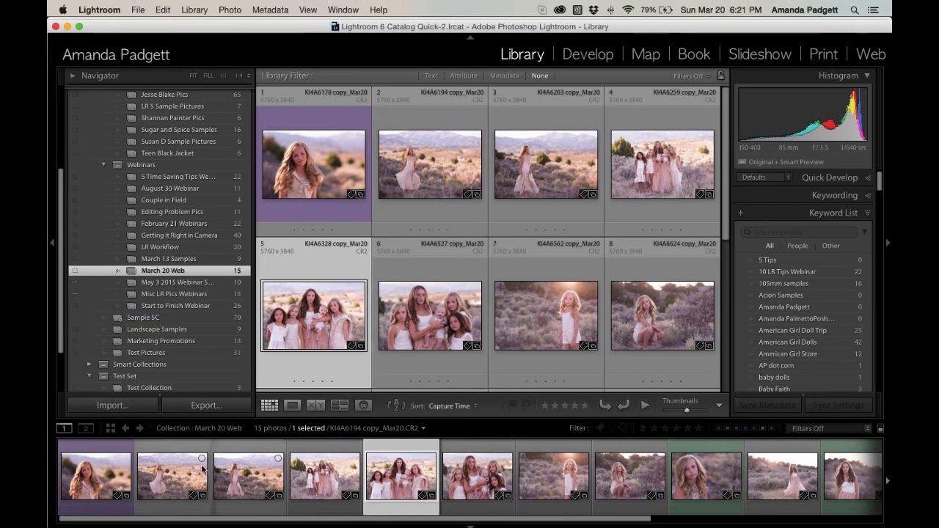
- Expand the Catalog section and display All Photographs
scroll(146, 231, "up", 2)
scroll(146, 230, "up", 5)
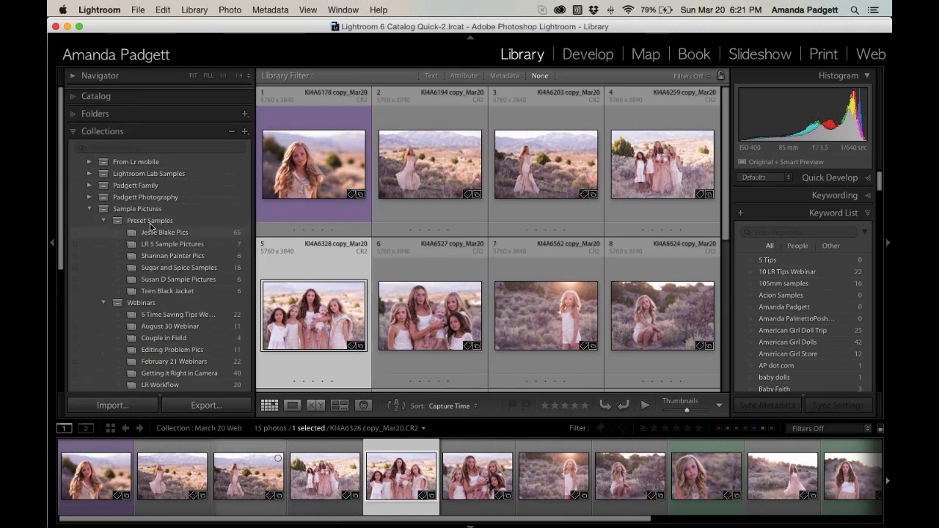
left_click(81, 93)
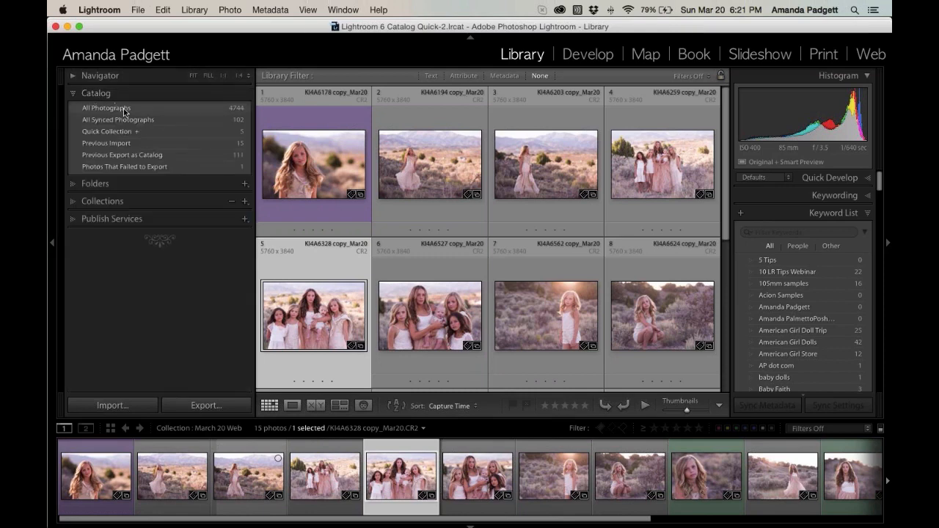
left_click(106, 108)
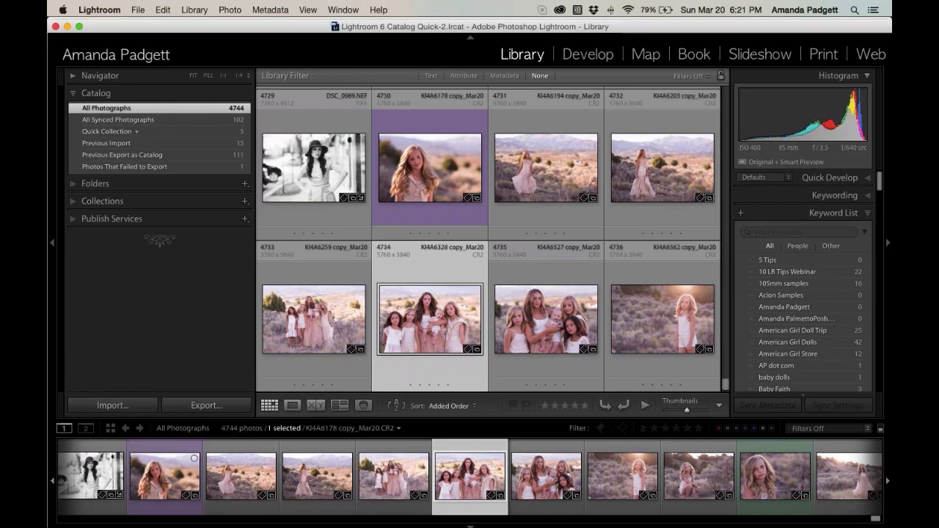
- Open the group photo KI4A6328 in the Develop module and browse the filmstrip of all photographs
left_click(592, 44)
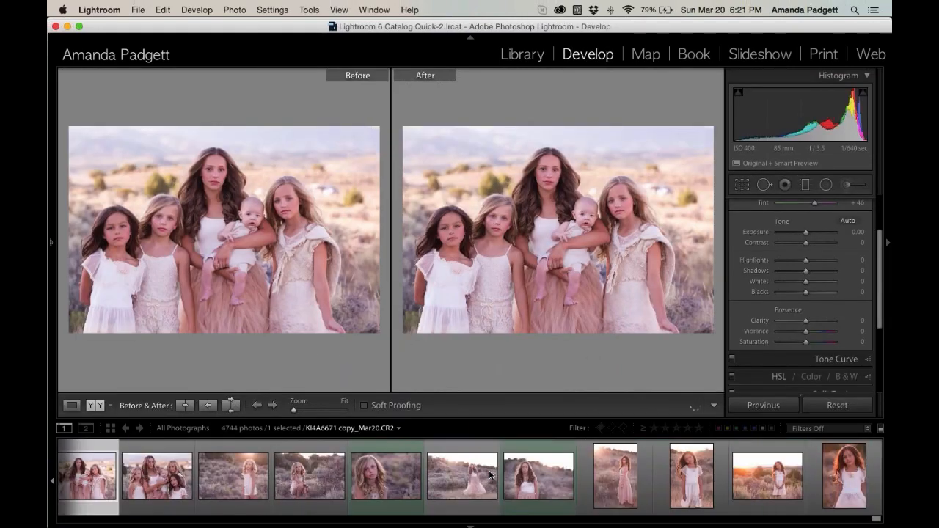
scroll(490, 475, "left", 15)
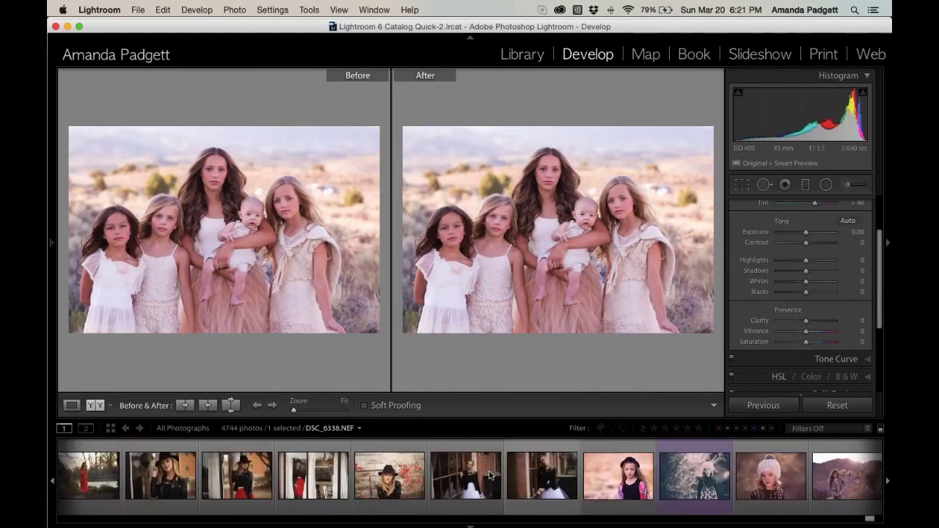
scroll(470, 475, "left", 15)
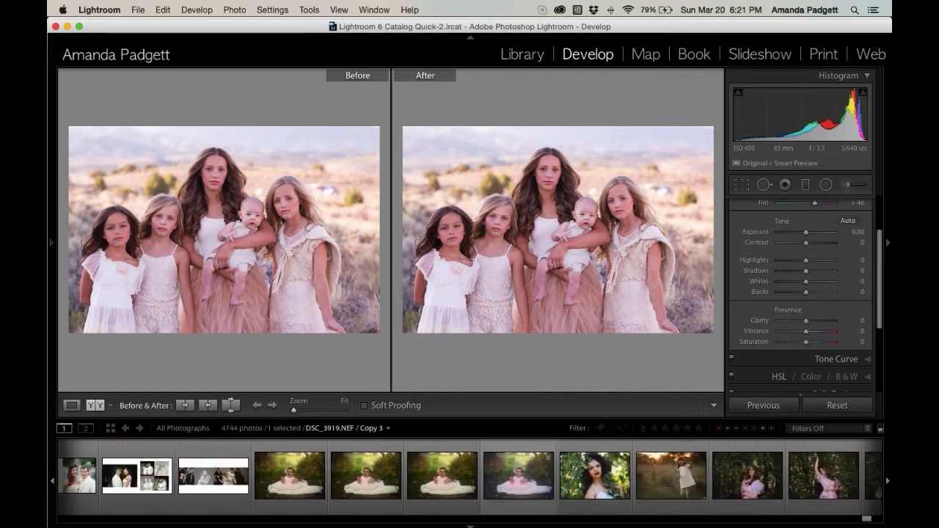
scroll(470, 475, "left", 3)
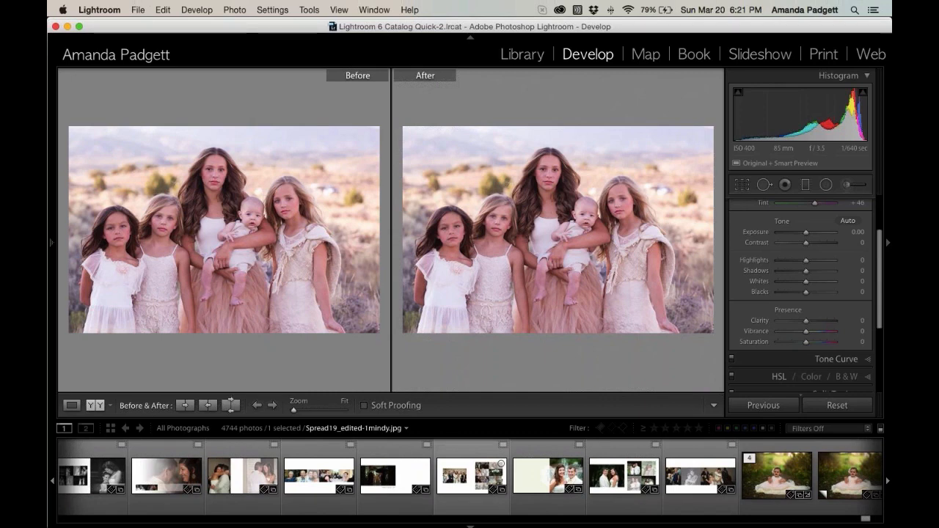
scroll(501, 473, "up", 10)
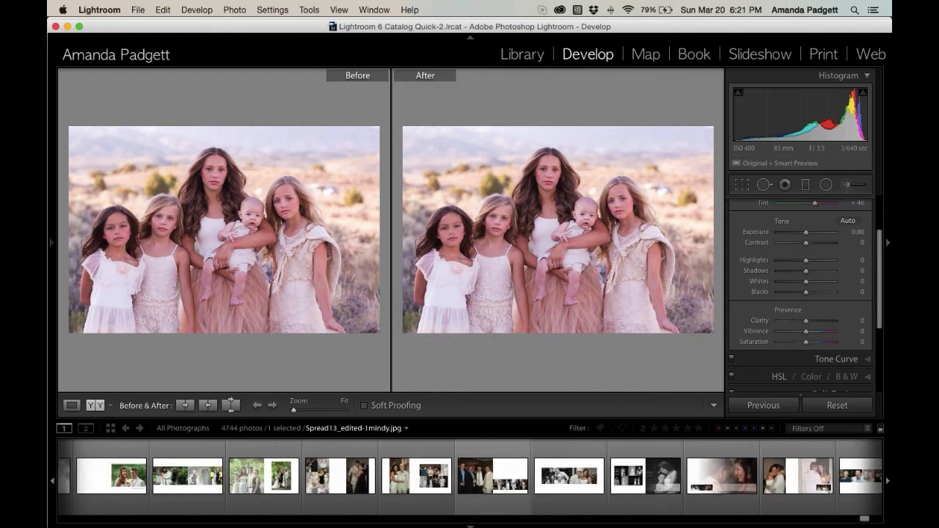
- Return to the Library module and open the March 20 Web collection in the Webinars set
scroll(501, 473, "up", 2)
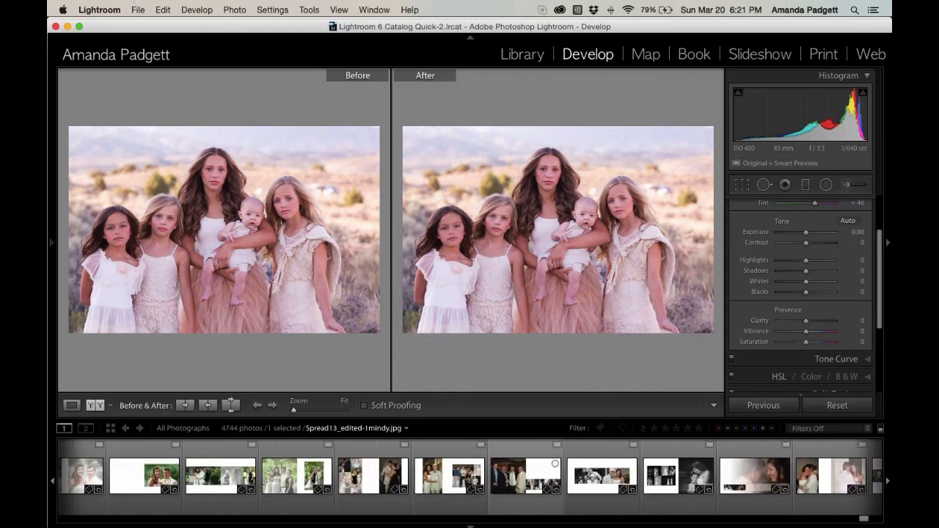
left_click(49, 242)
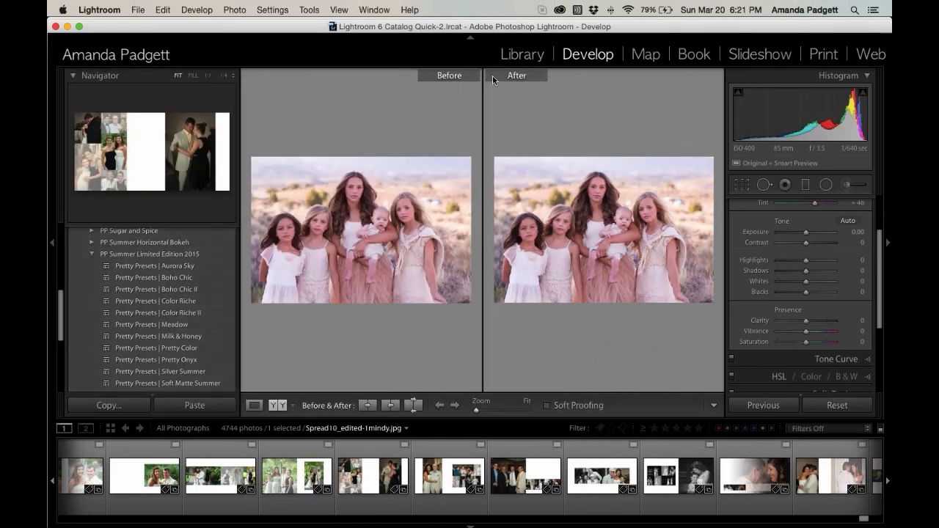
left_click(521, 56)
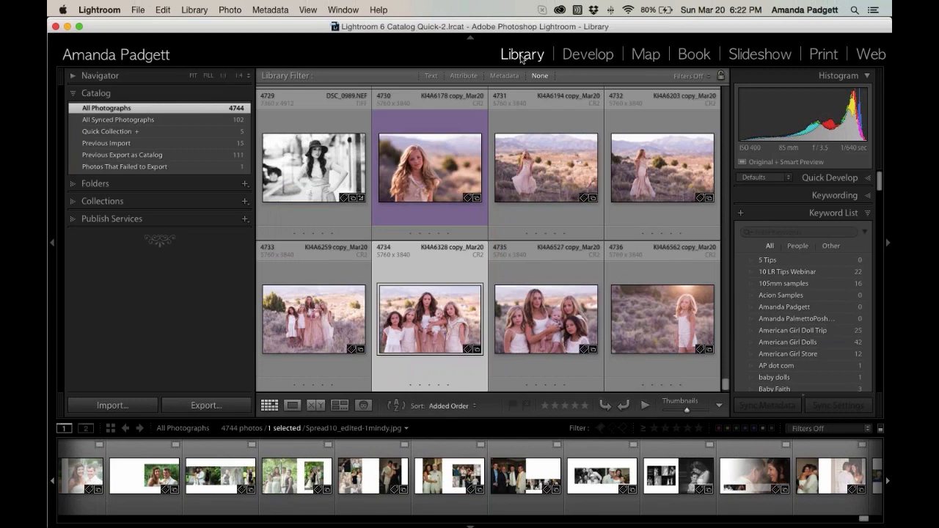
left_click(109, 201)
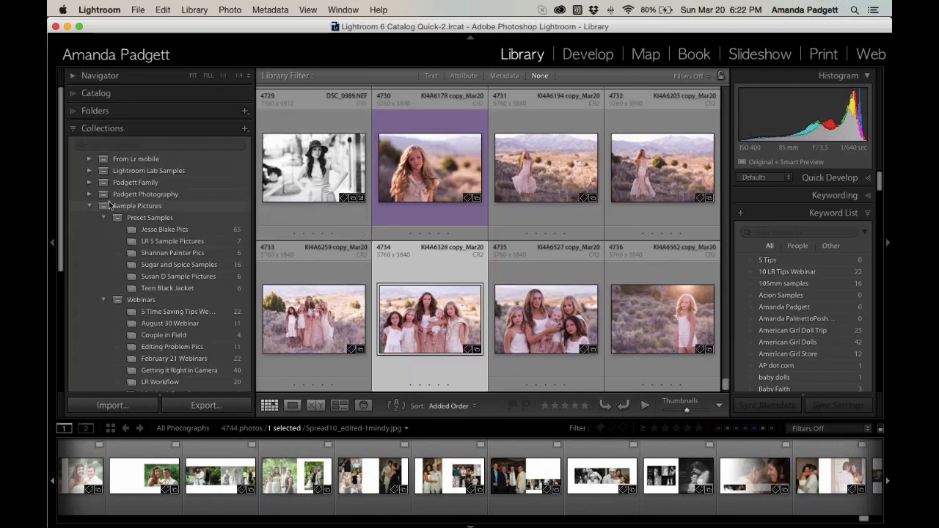
scroll(147, 264, "down", 3)
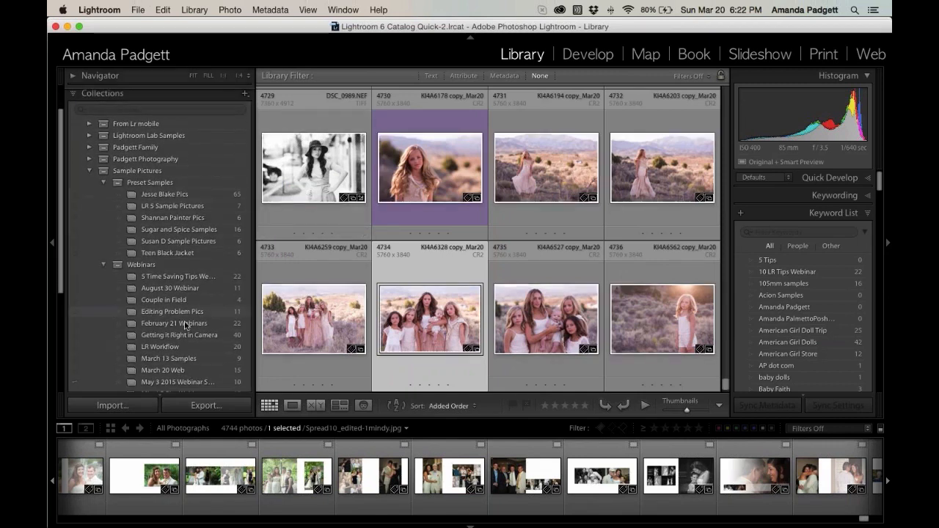
left_click(206, 371)
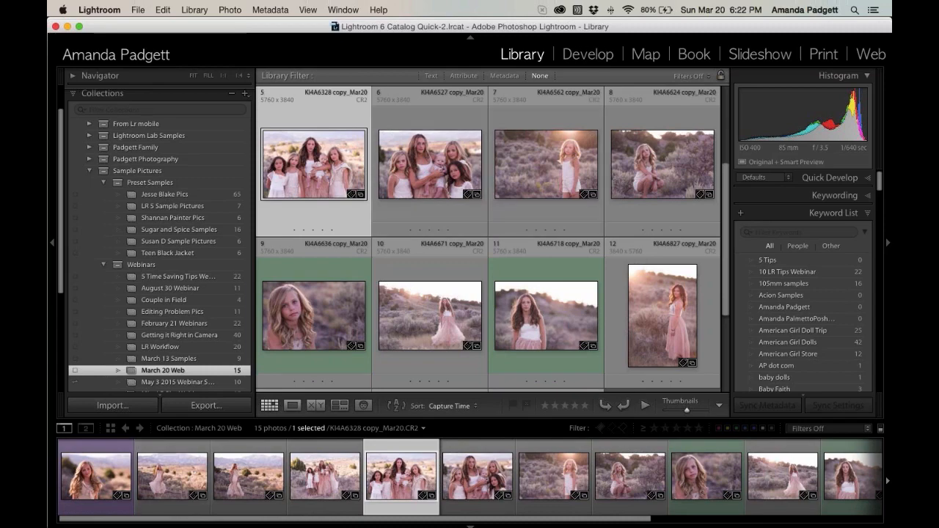
- Open the first portrait, KI4A6178, in the Develop module and switch from the before/after comparison to the single-image view
left_click(596, 56)
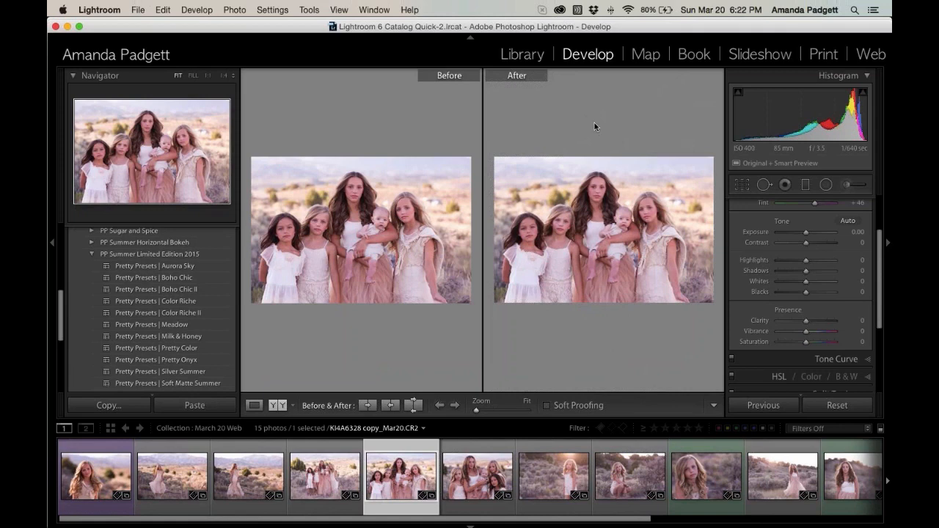
left_click(96, 485)
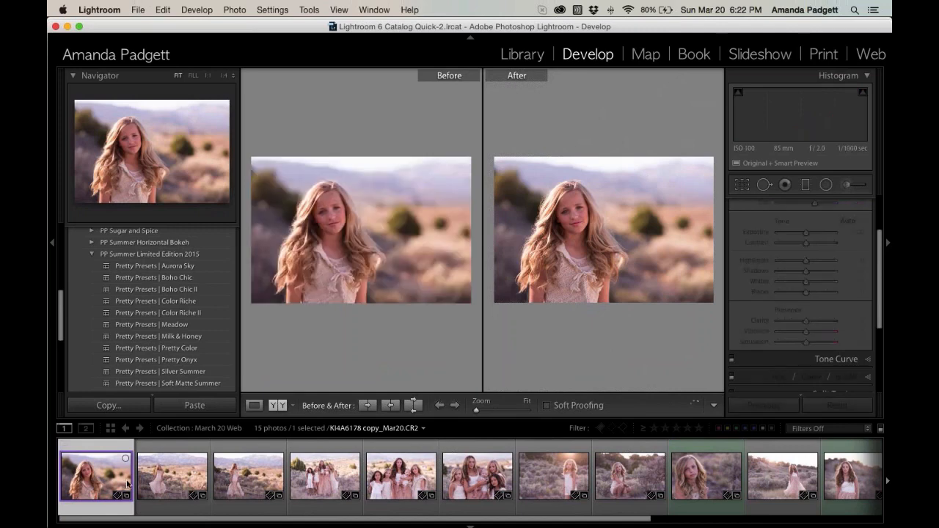
key("y")
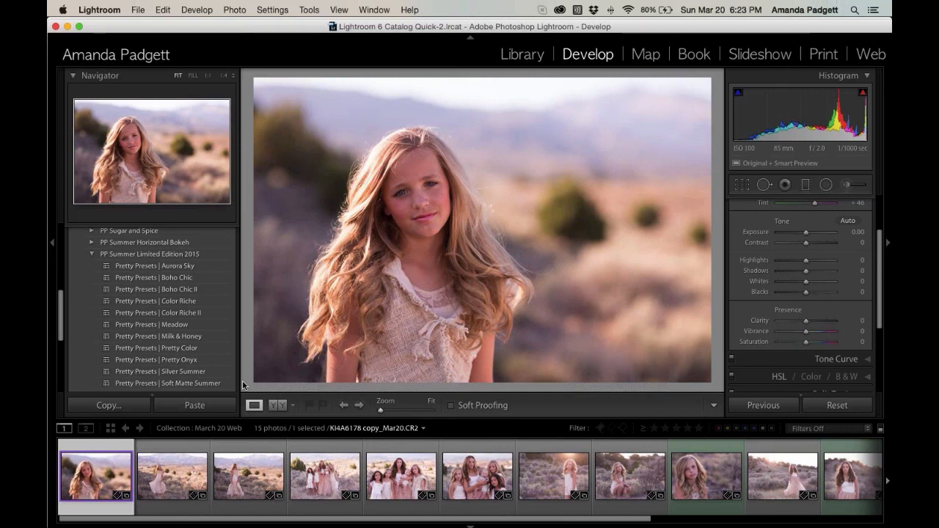
- Look through the other photos in the collection, comparing the full-length shot and the group shots with the first portrait
left_click(173, 475)
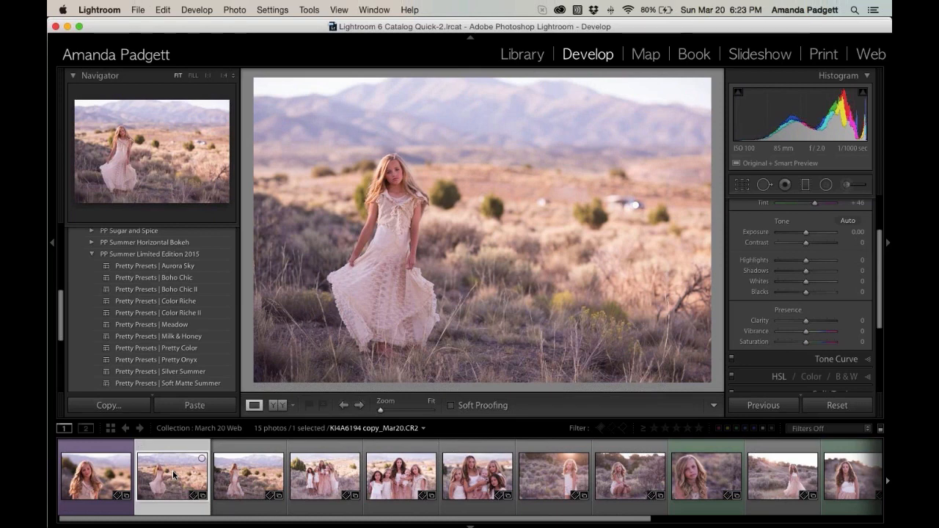
scroll(174, 475, "down", 1)
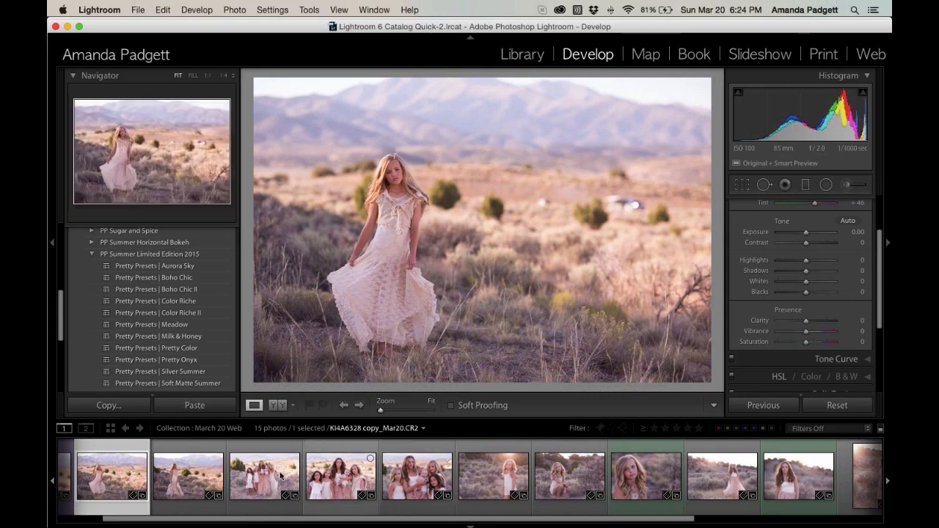
scroll(193, 483, "right", 3)
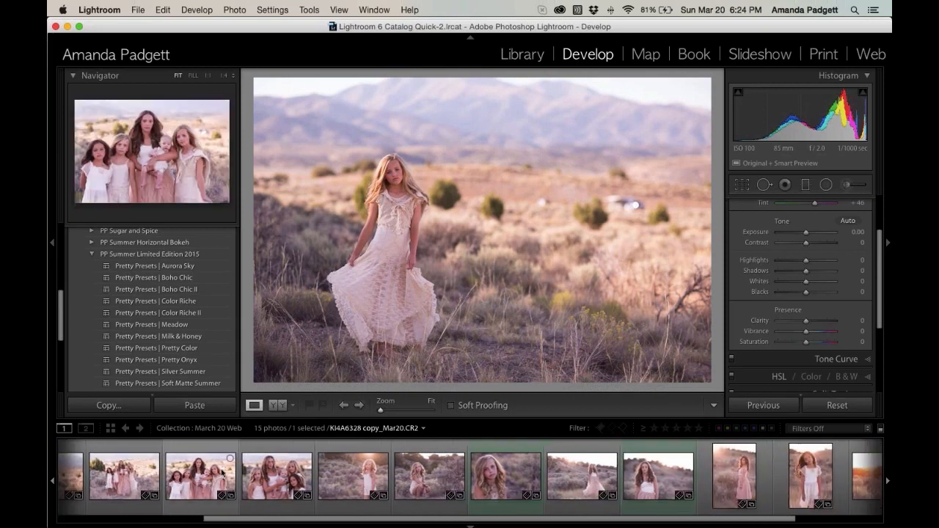
left_click(277, 476)
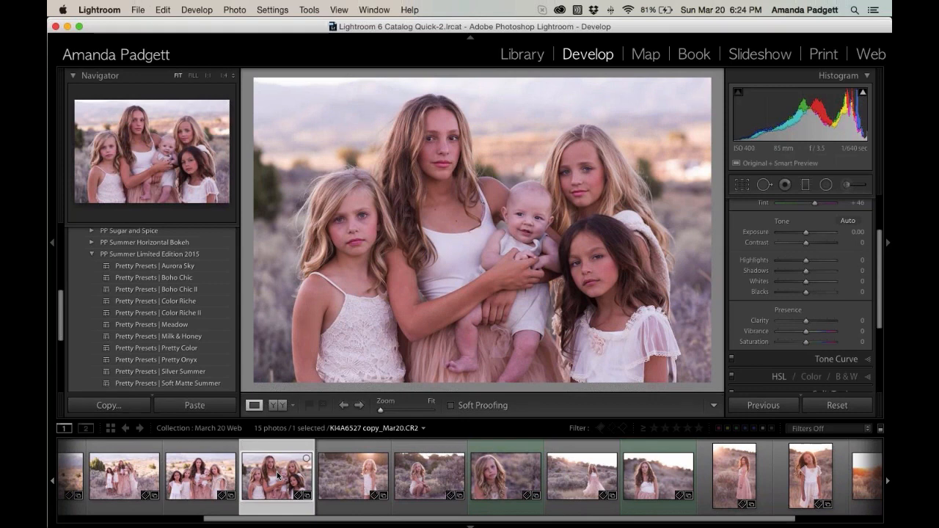
scroll(276, 471, "up", 3)
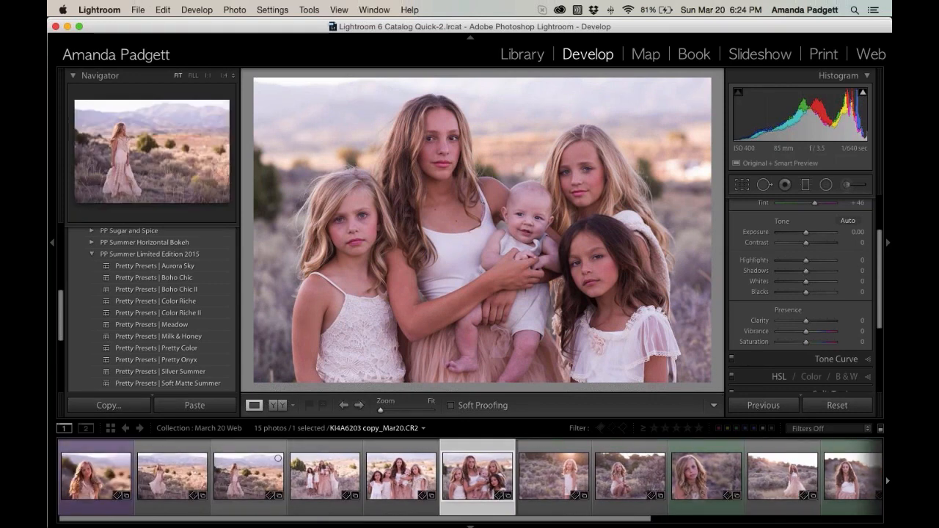
left_click(94, 482)
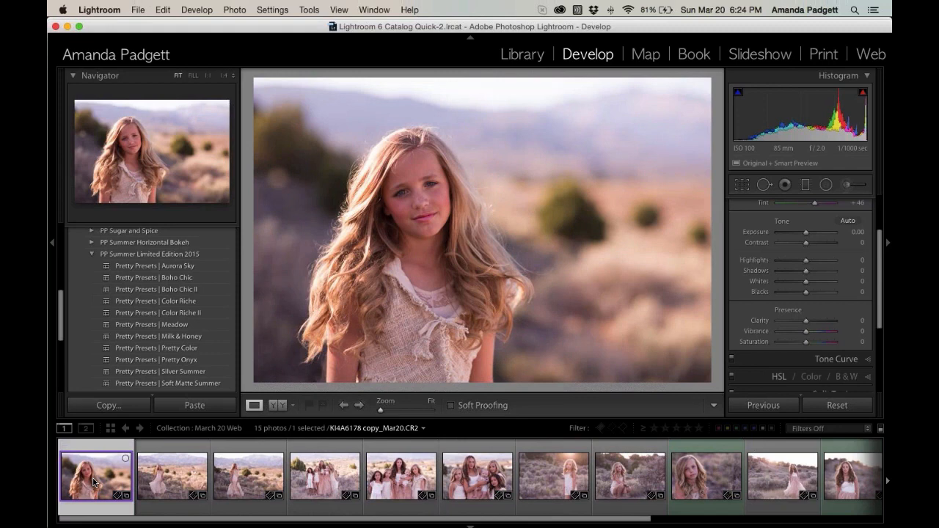
left_click(320, 481)
left_click(397, 480)
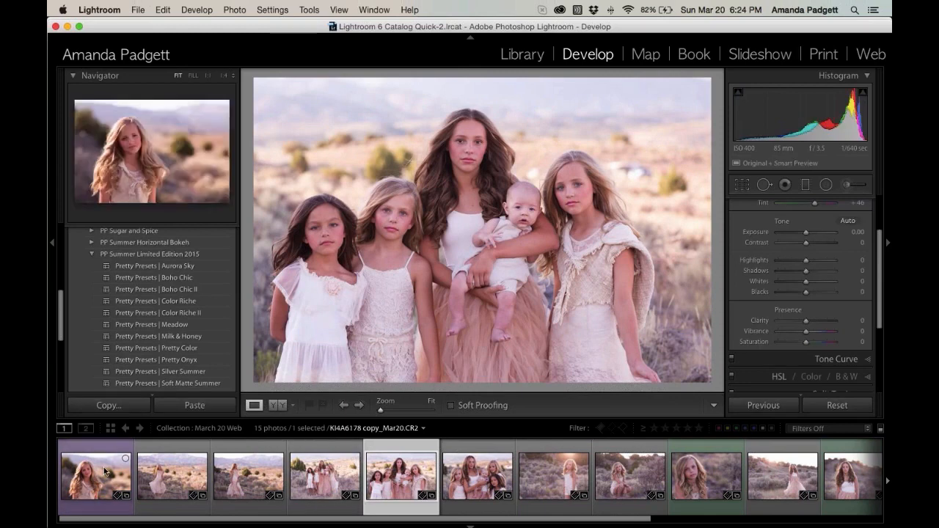
- Reopen portrait KI4A6178 with the presets area hidden, and collapse the histogram to show all the Basic adjustments
left_click(52, 245)
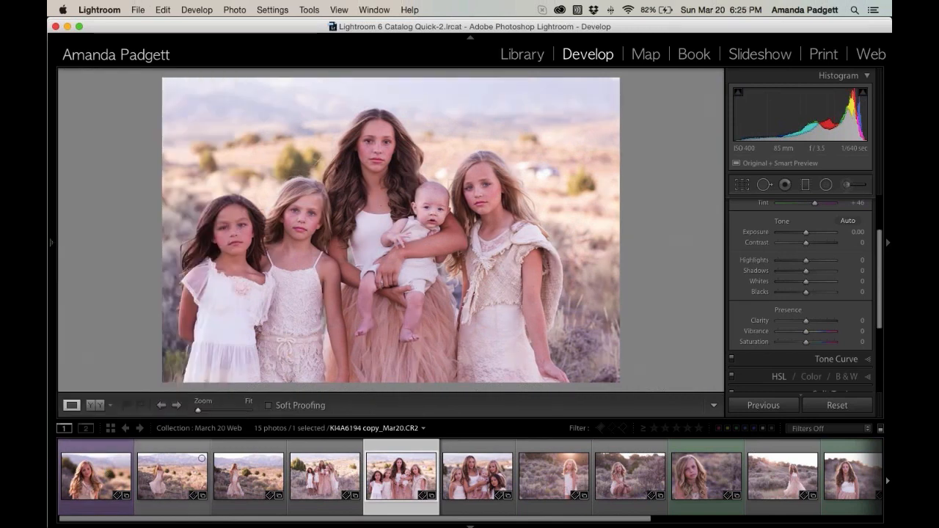
left_click(92, 483)
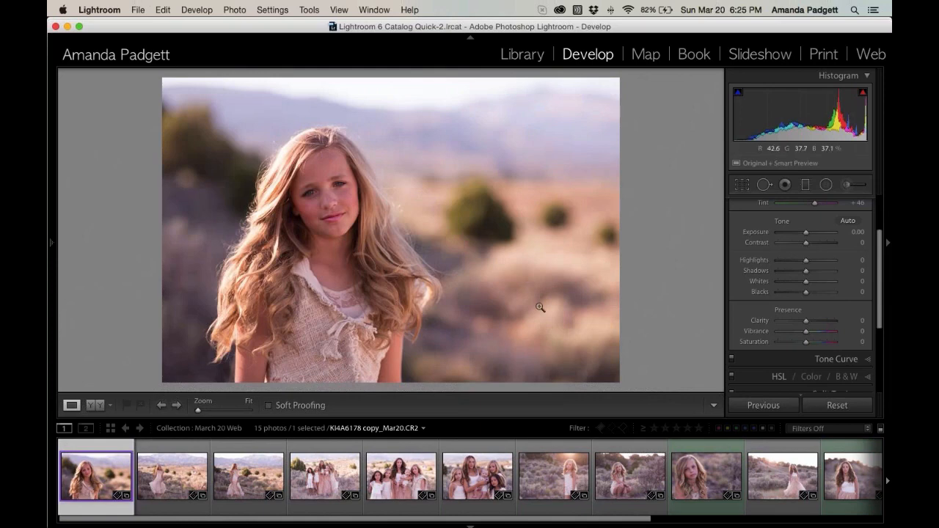
left_click(858, 78)
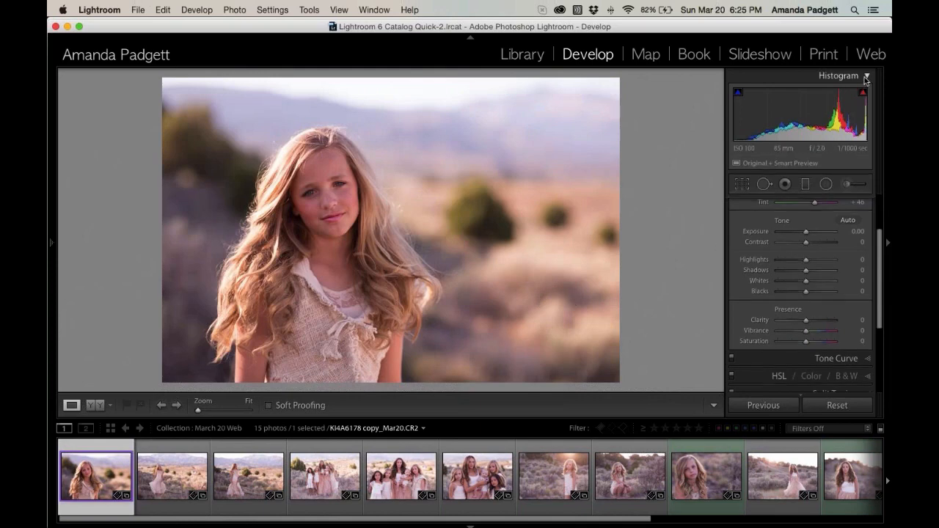
scroll(776, 152, "up", 4)
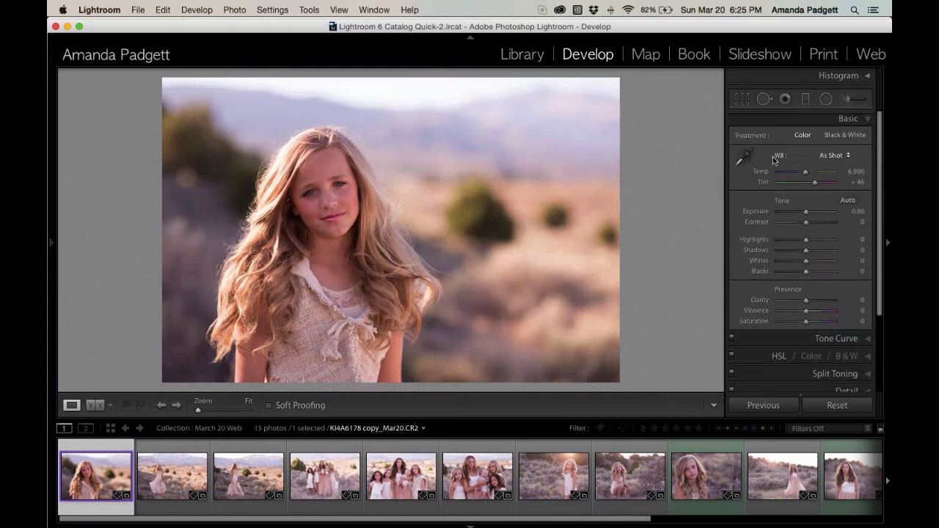
- Sample the white balance from the blurred brush in the portrait's lower background and compare before and after side by side, zoomed in
left_click(743, 156)
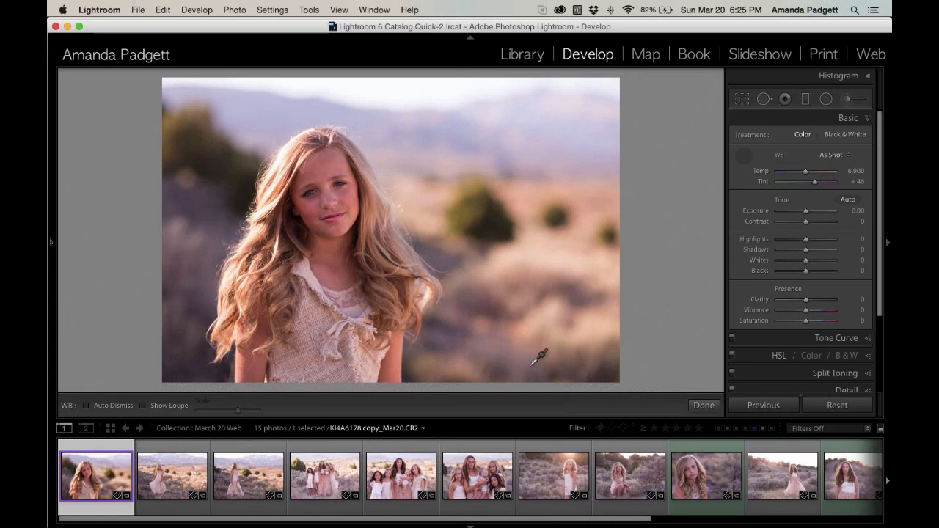
left_click(539, 358)
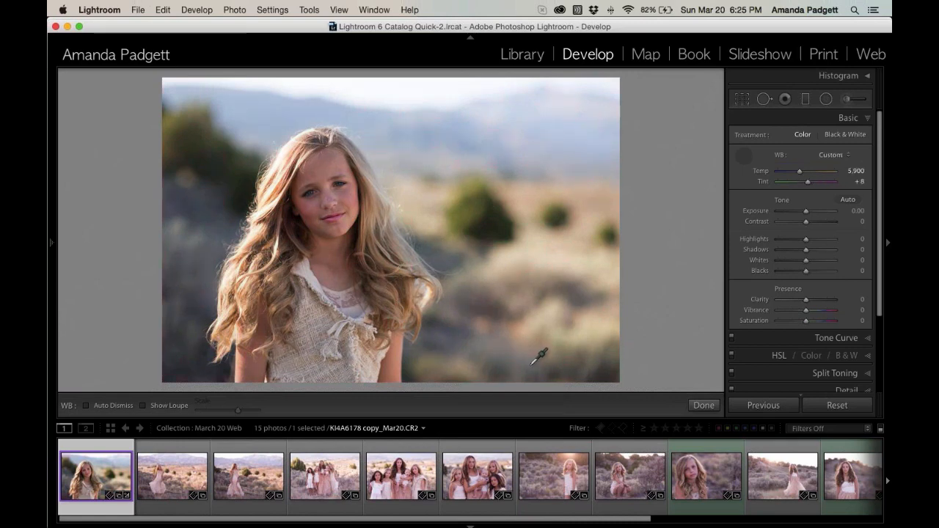
key("y")
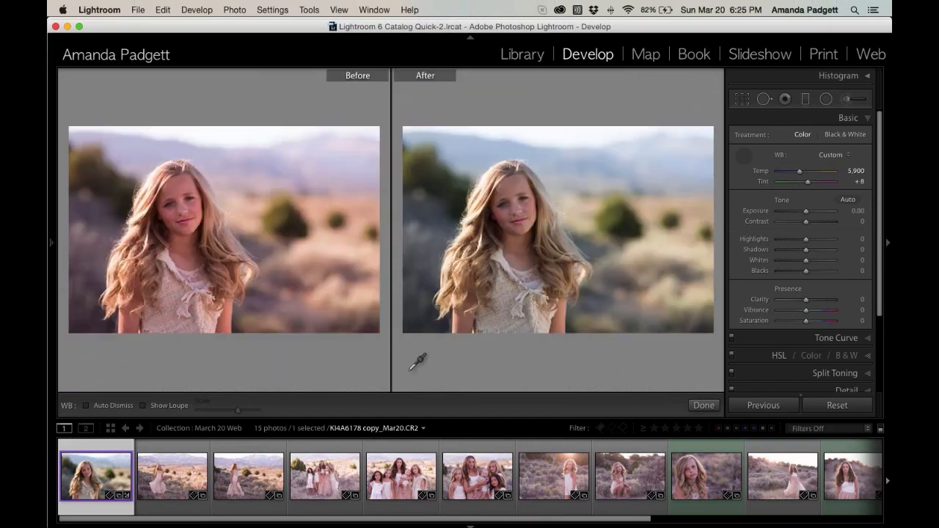
key("super+equal")
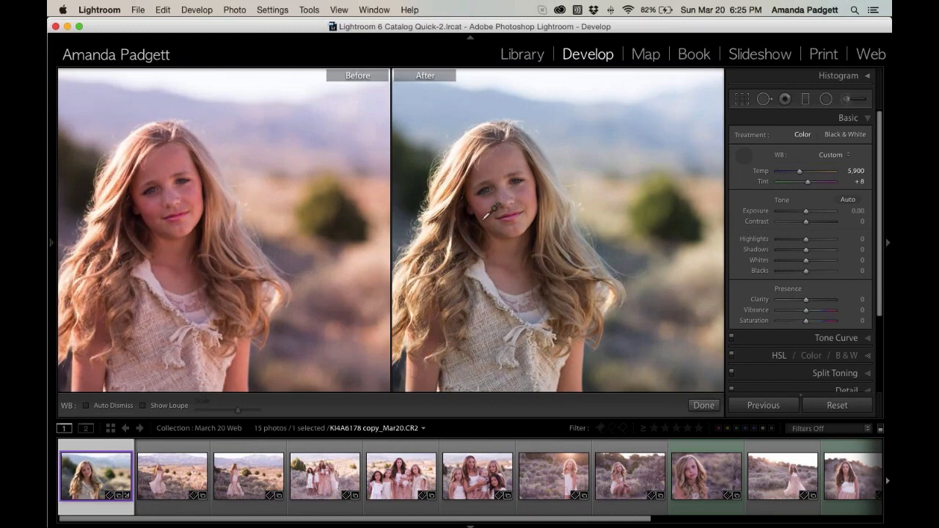
- Fine-tune the portrait's white balance to tint +9 and temperature 6,242, and put the White Balance Selector away
left_click(844, 76)
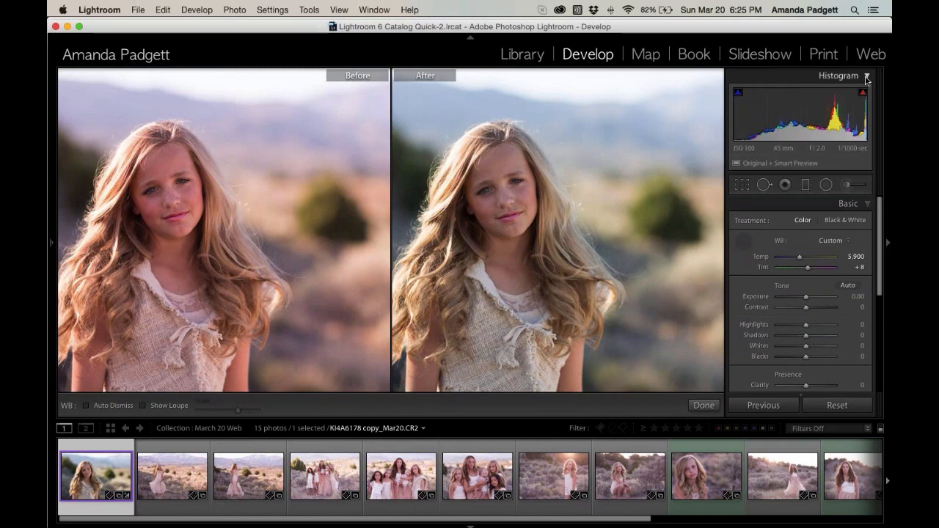
left_click(852, 79)
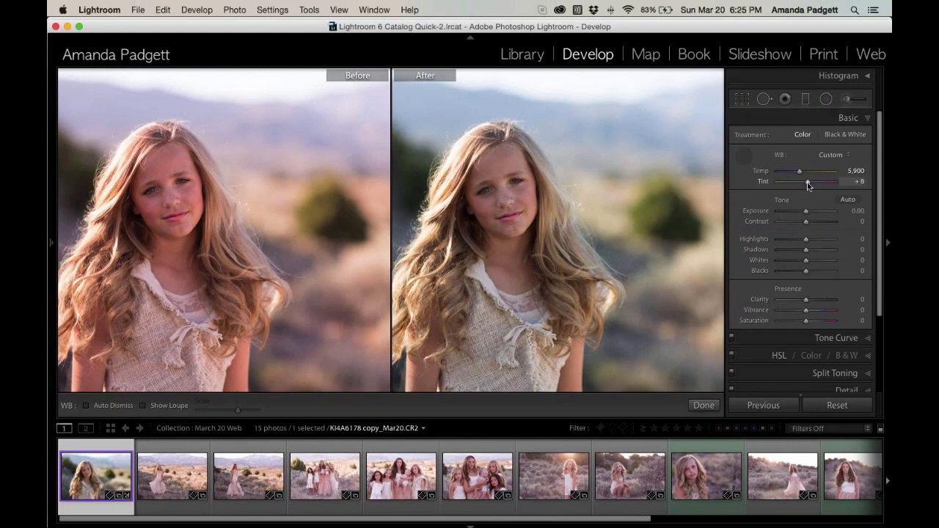
left_click_drag(808, 185, 809, 186)
left_click_drag(809, 186, 807, 185)
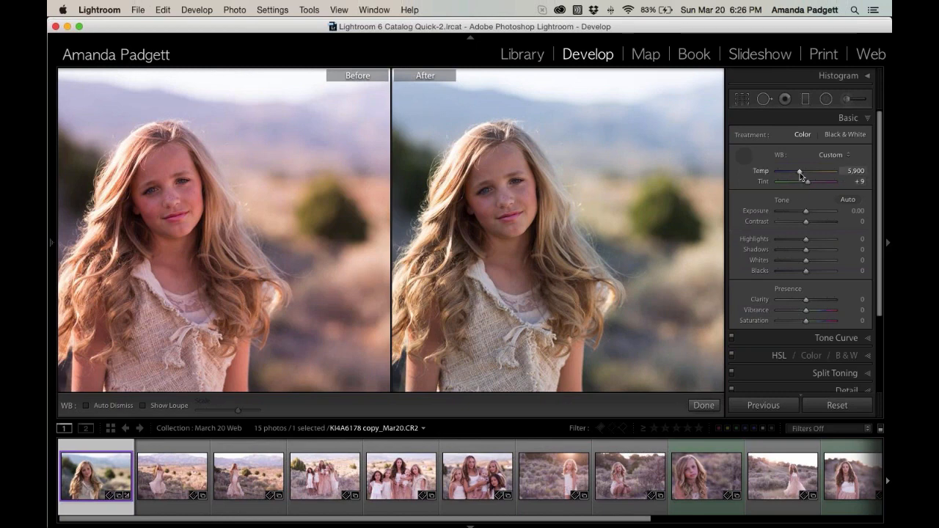
left_click_drag(800, 175, 801, 175)
left_click_drag(801, 174, 802, 176)
left_click_drag(801, 172, 802, 172)
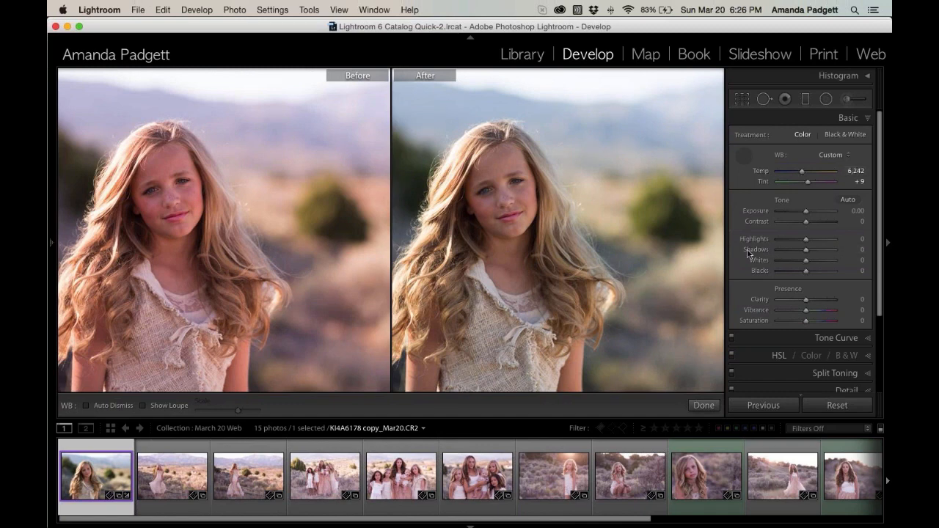
left_click(742, 157)
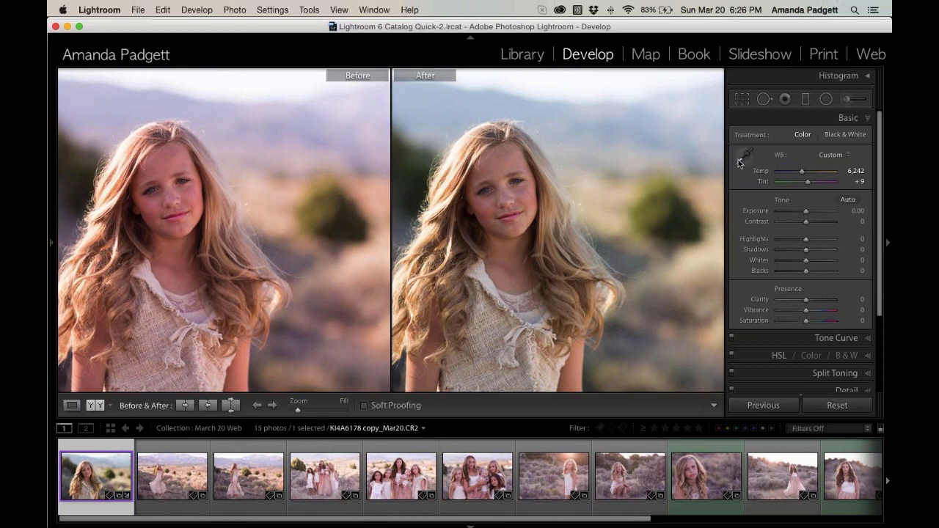
- Raise the portrait's exposure to +0.15 and, with the histogram shown, lower the blacks to -26
left_click_drag(479, 219, 533, 227)
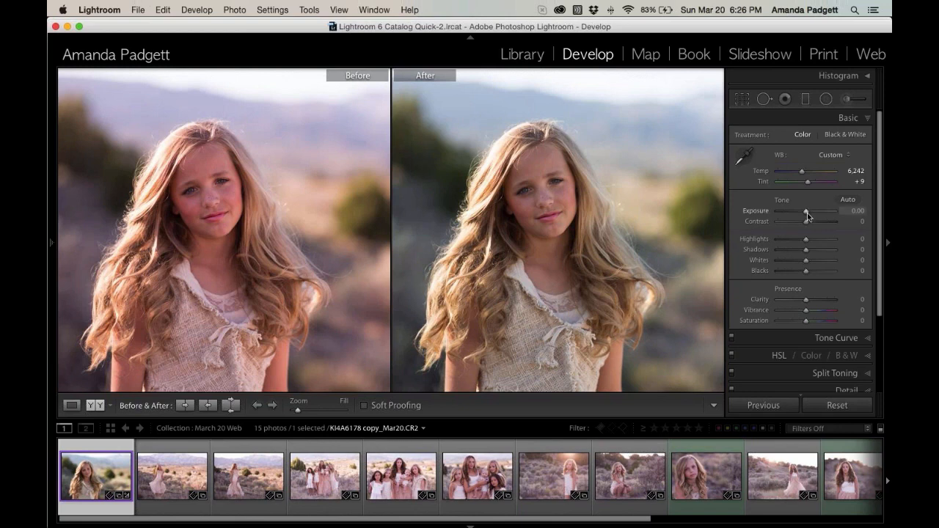
left_click_drag(807, 213, 809, 215)
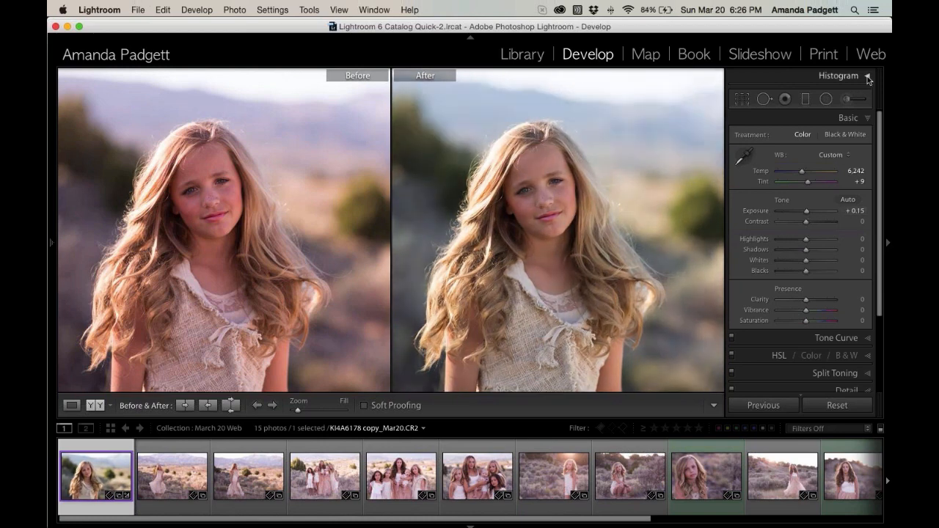
left_click(838, 75)
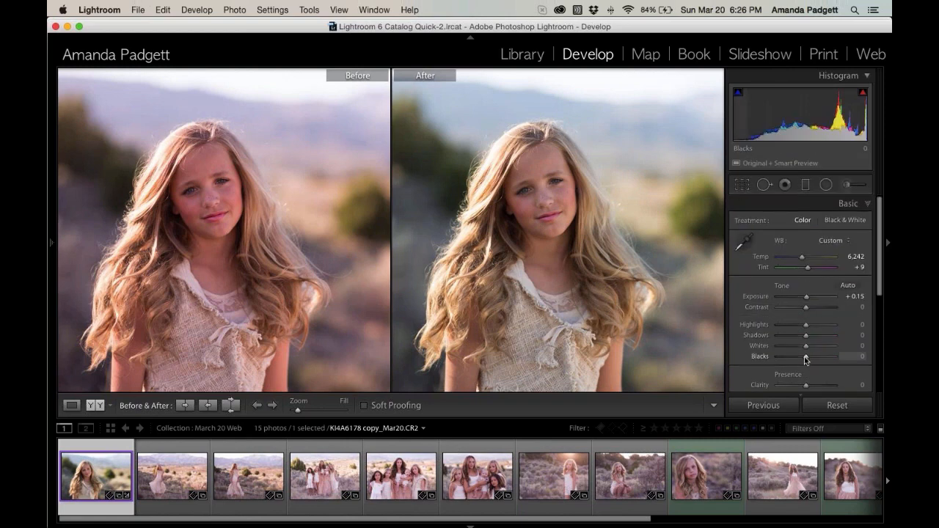
left_click_drag(806, 359, 799, 360)
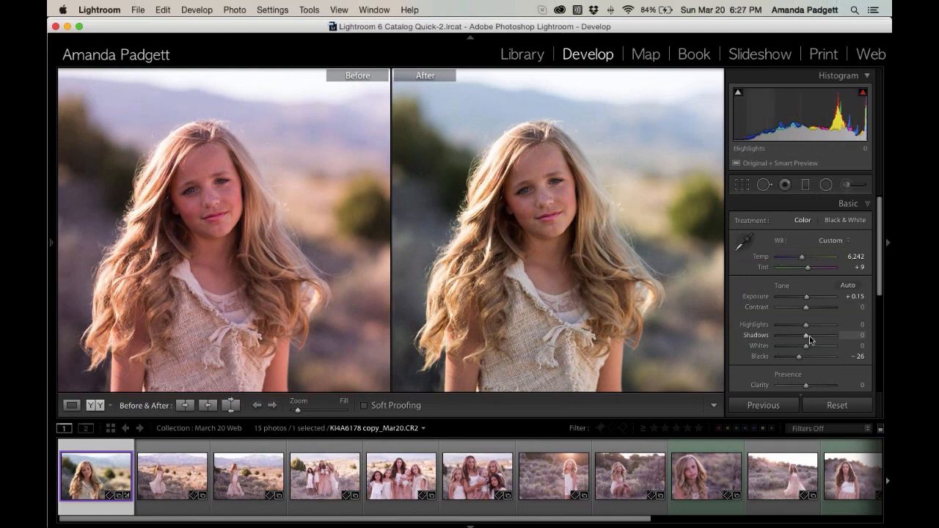
- Set the portrait's shadows to +8, clarity to +2 and vibrance to +13, and fit the whole before/after comparison in view
left_click_drag(806, 335, 807, 363)
scroll(807, 347, "down", 2)
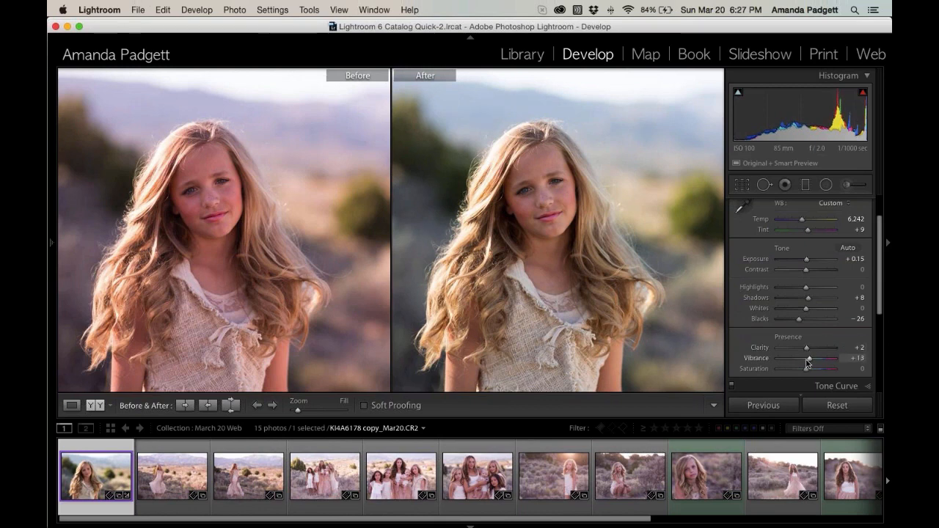
key("super+minus")
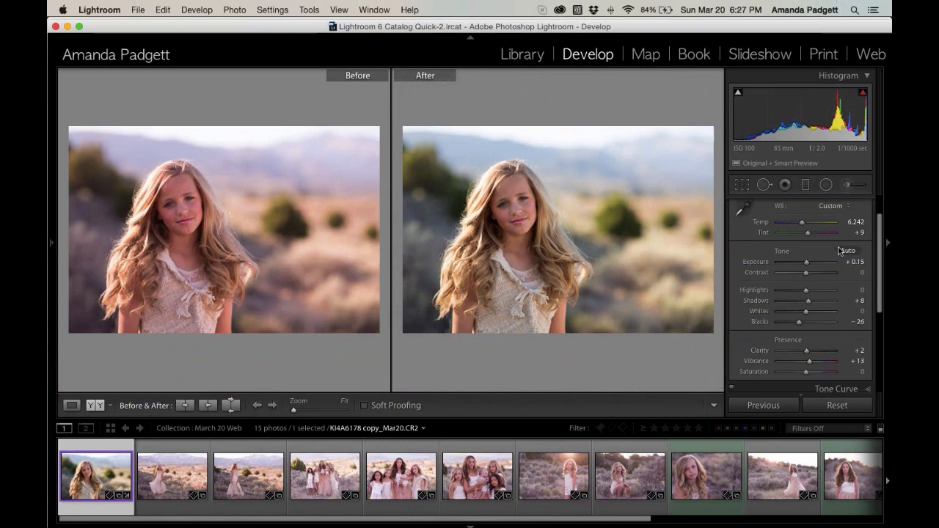
- Save the portrait's current edit as a snapshot named "basic clean edit"
scroll(840, 251, "up", 2)
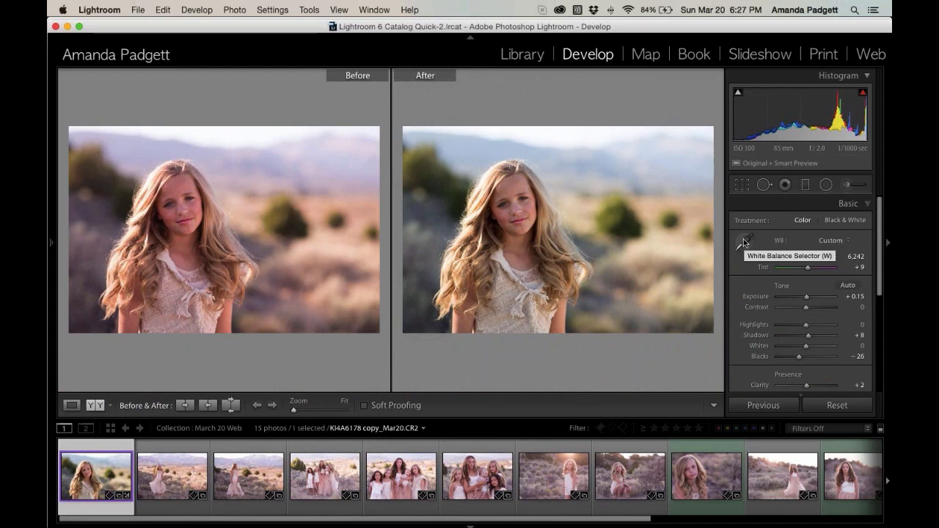
scroll(810, 286, "down", 3)
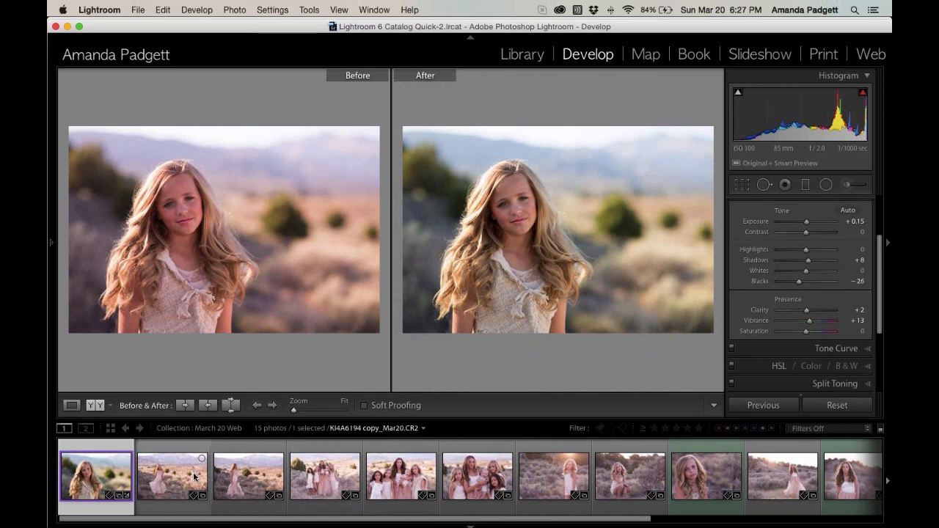
key("super+n")
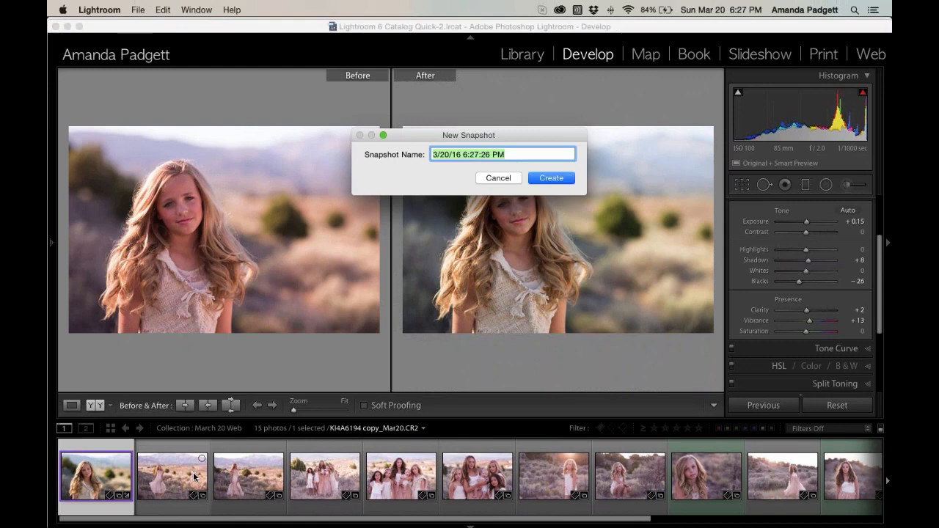
type("clean")
key("BackSpace")
key("BackSpace")
key("BackSpace")
key("BackSpace")
key("BackSpace")
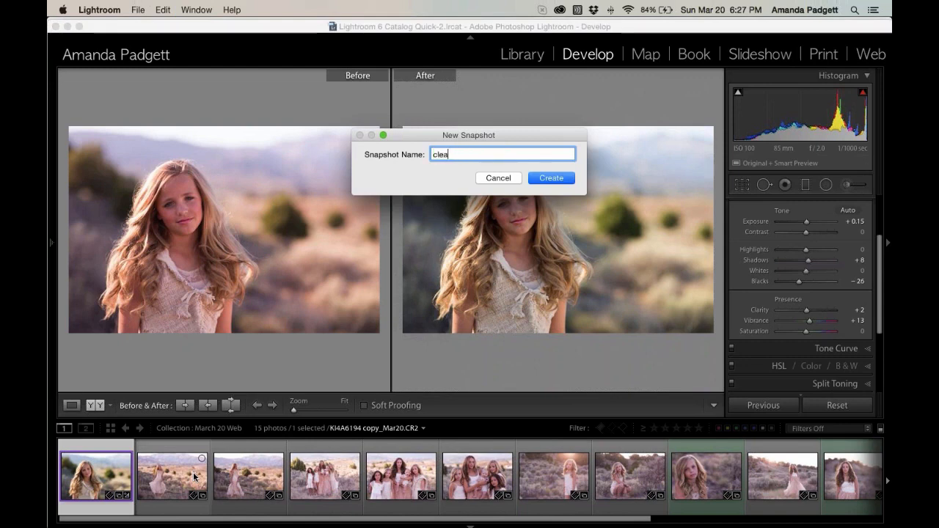
type("basic cl")
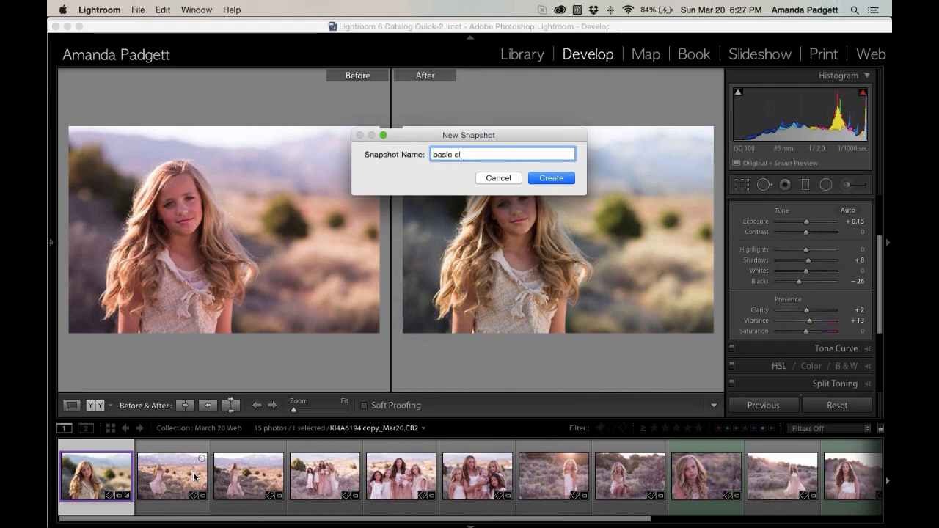
type("ean edit")
key("Return")
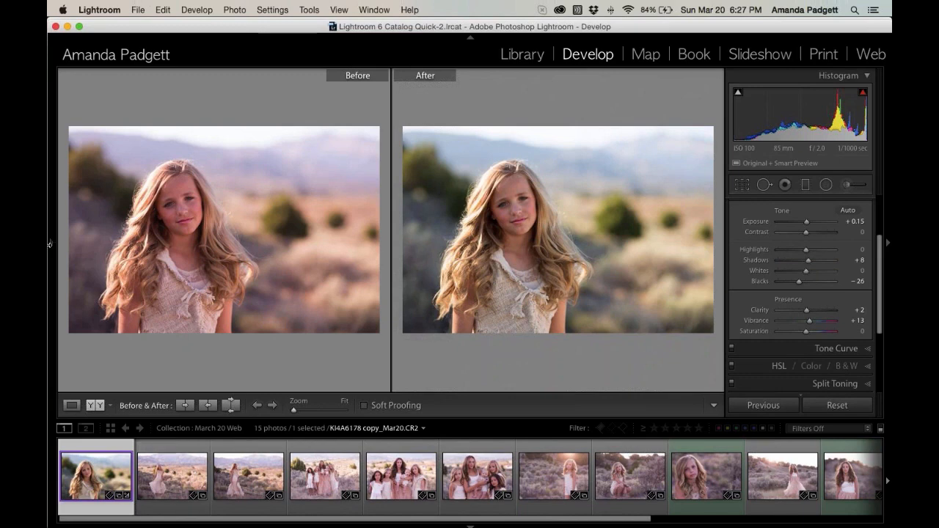
- Leave the before/after comparison and ready an Adjustment Brush with the Portrait - Add Light effect at size 11 and flow 50
mouse_move(50, 244)
key("y")
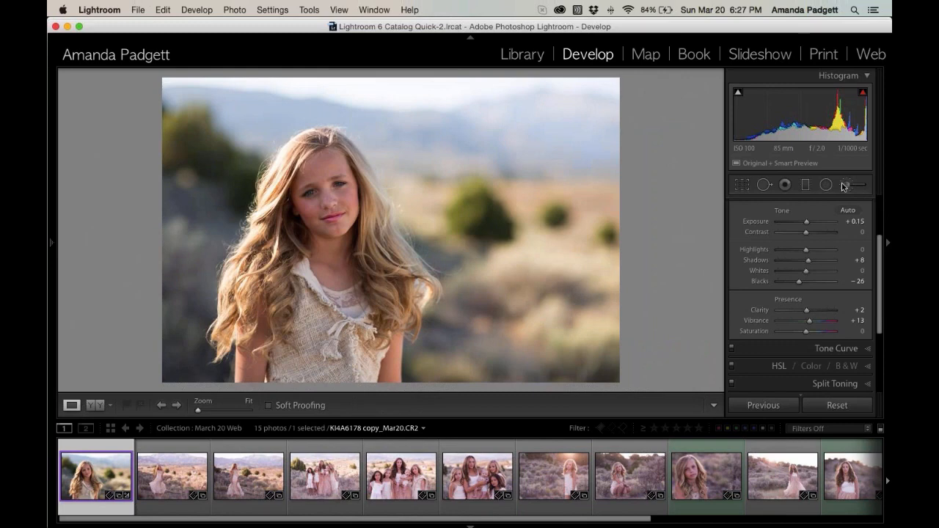
left_click(845, 186)
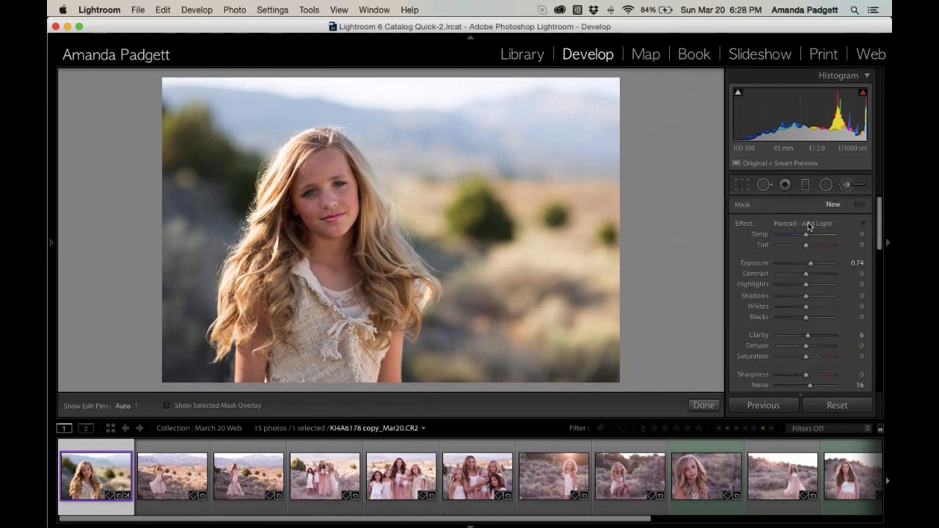
scroll(808, 226, "down", 1)
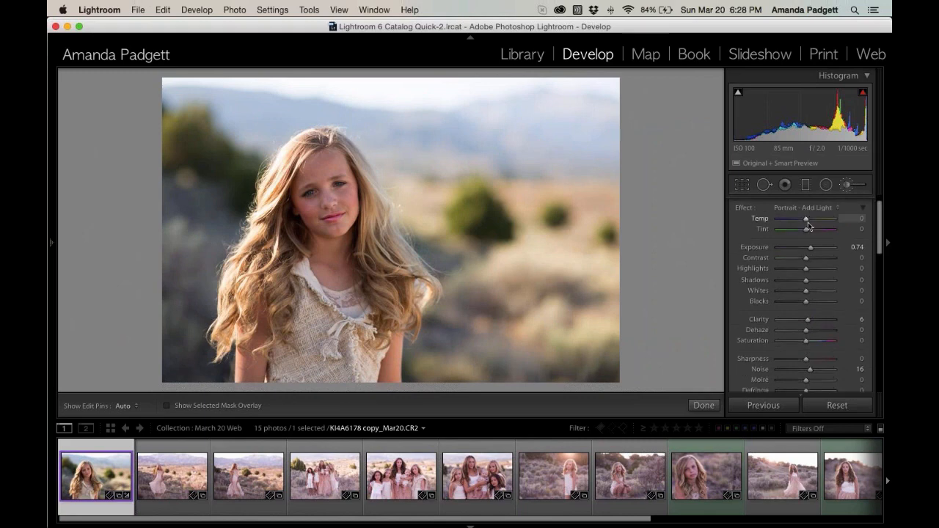
left_click(867, 76)
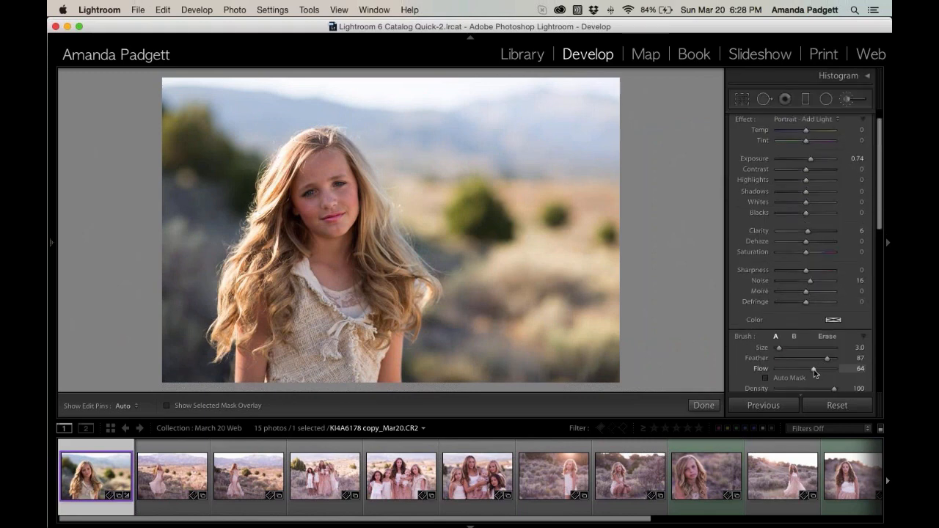
left_click_drag(813, 370, 810, 372)
key("bracketright")
key("bracketright")
key("bracketright")
key("bracketright")
key("bracketright")
key("bracketright")
key("bracketright")
key("bracketright")
- Brush Portrait - Add Light over the girl's face, neck and chest with the edit pins hidden, then show the pins again
left_click(325, 168)
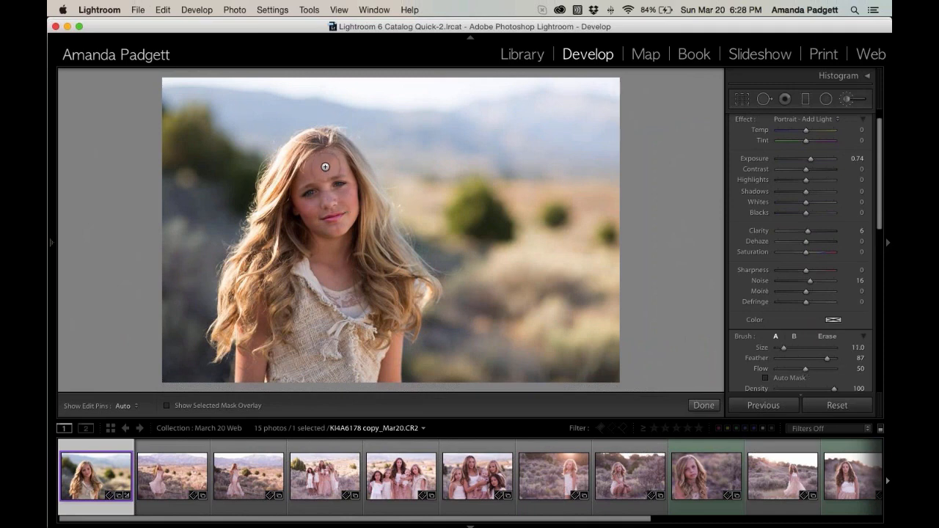
key("h")
mouse_move(324, 168)
left_mouse_down()
mouse_move(308, 182)
mouse_move(344, 216)
mouse_move(336, 201)
left_mouse_up()
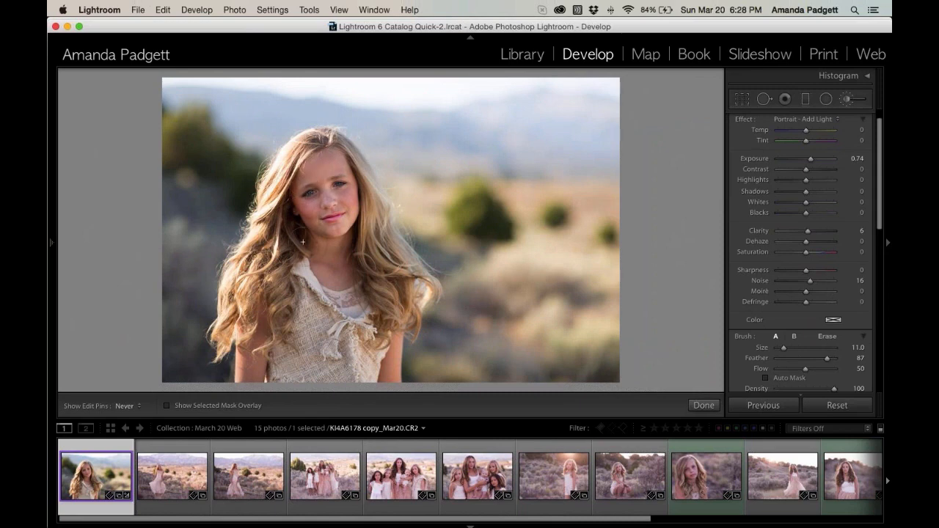
left_click_drag(324, 285, 301, 267)
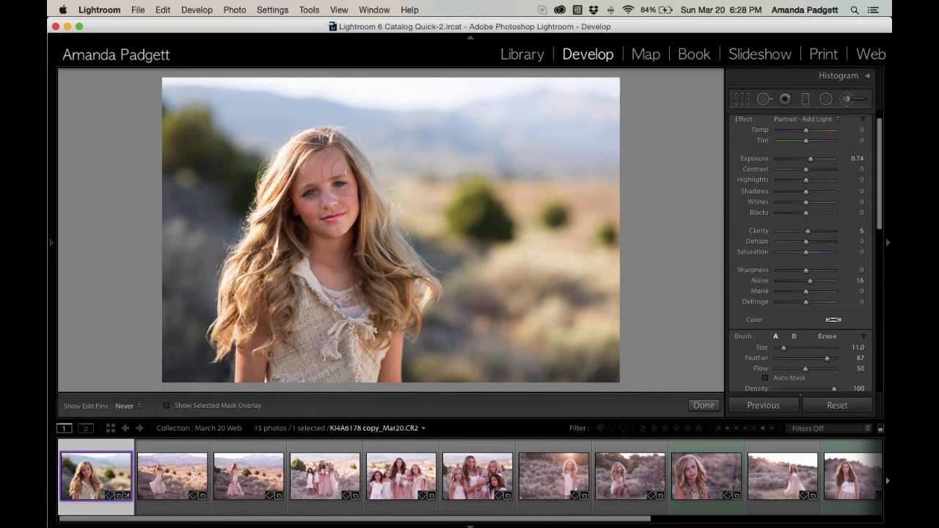
key("h")
key("h")
key("h")
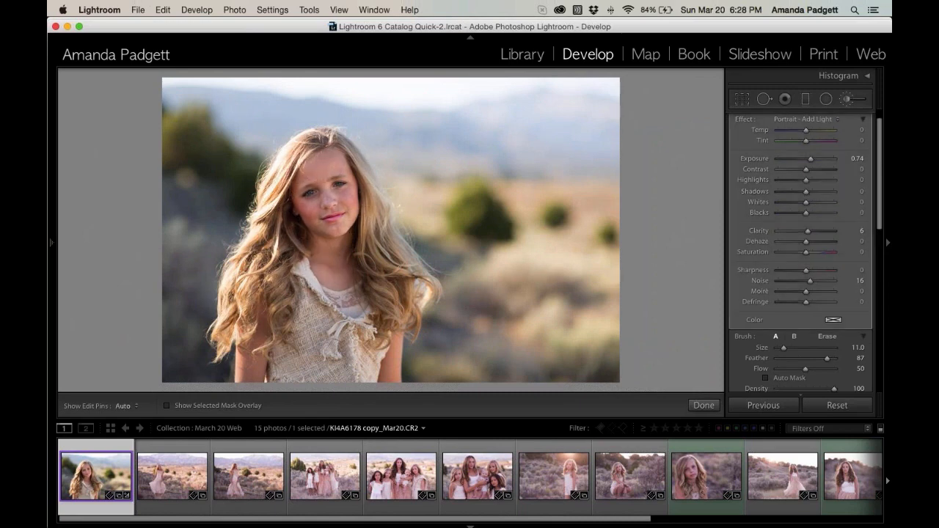
key("h")
key("h")
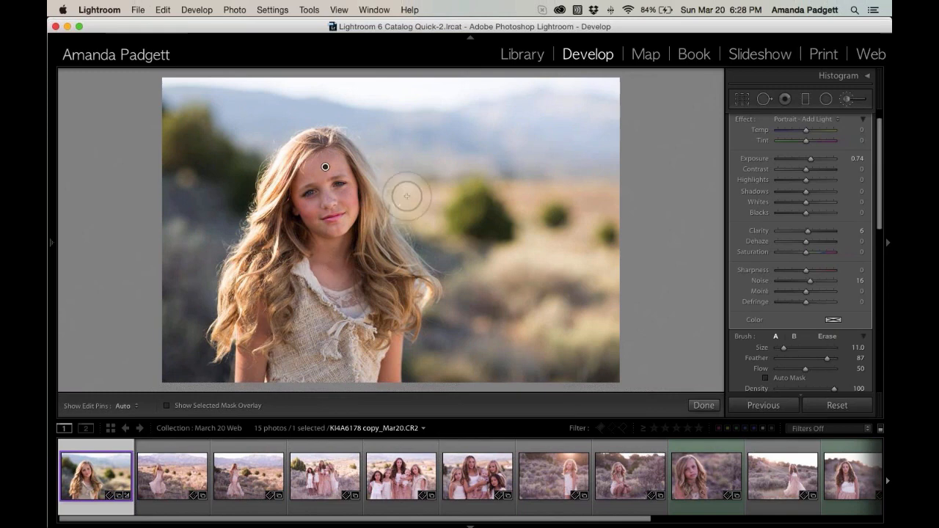
- Try smaller and larger brush sizes, ending at size 9
key("bracketleft")
key("bracketleft")
key("bracketleft")
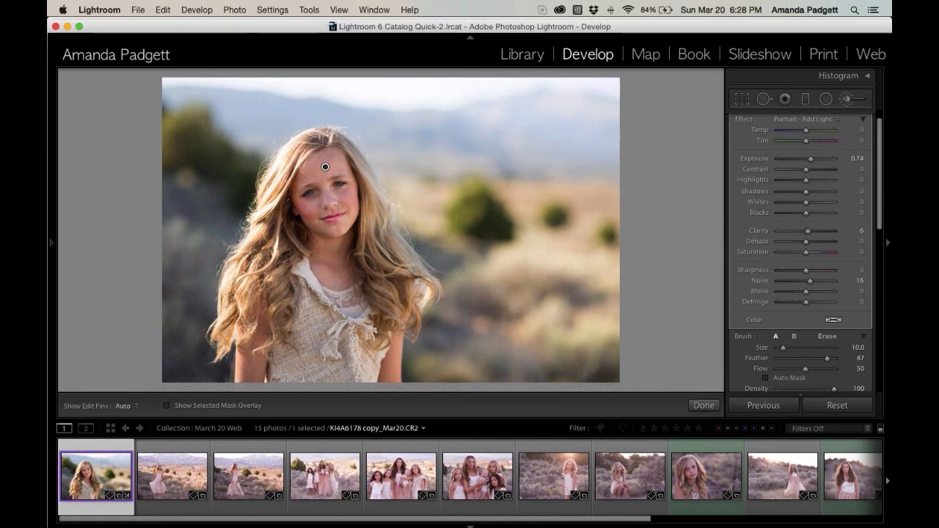
key("bracketright")
key("bracketright")
key("bracketright")
key("bracketright")
key("bracketleft")
key("bracketleft")
key("bracketleft")
key("bracketleft")
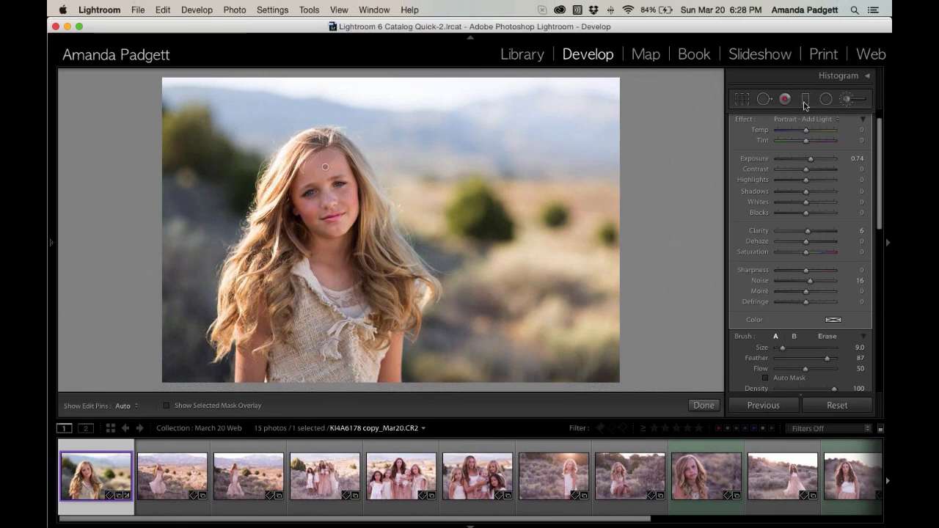
- Start a new brush adjustment with the Portrait - Skin Smooth effect, mask overlay on and brush size 4
scroll(802, 146, "up", 1)
left_click(834, 122)
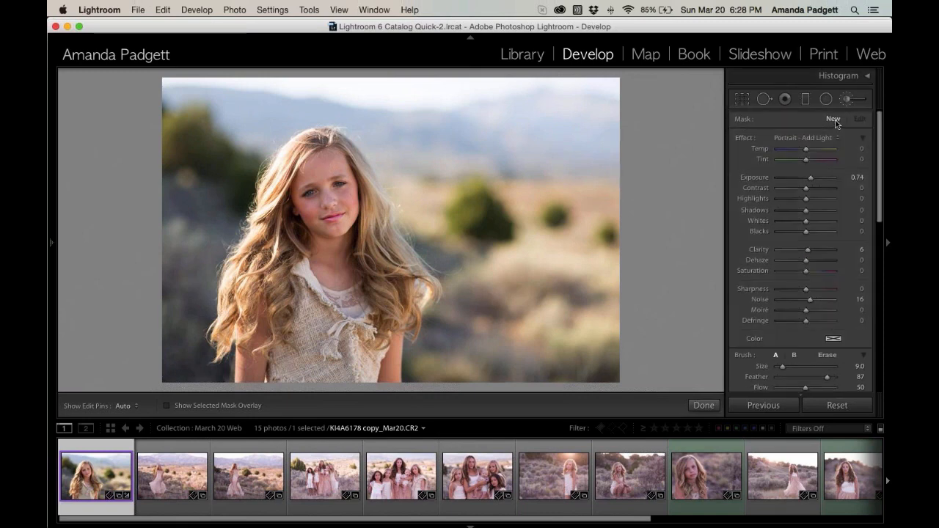
left_click(822, 139)
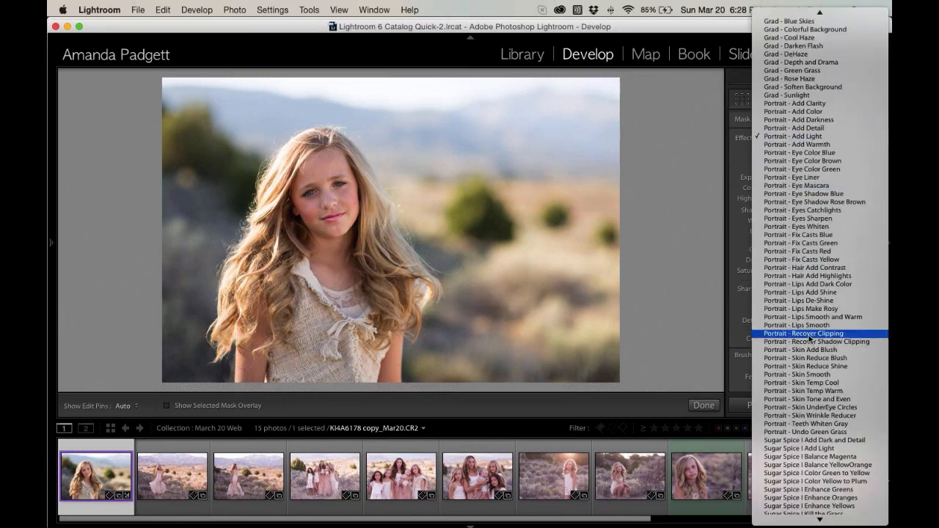
left_click(835, 374)
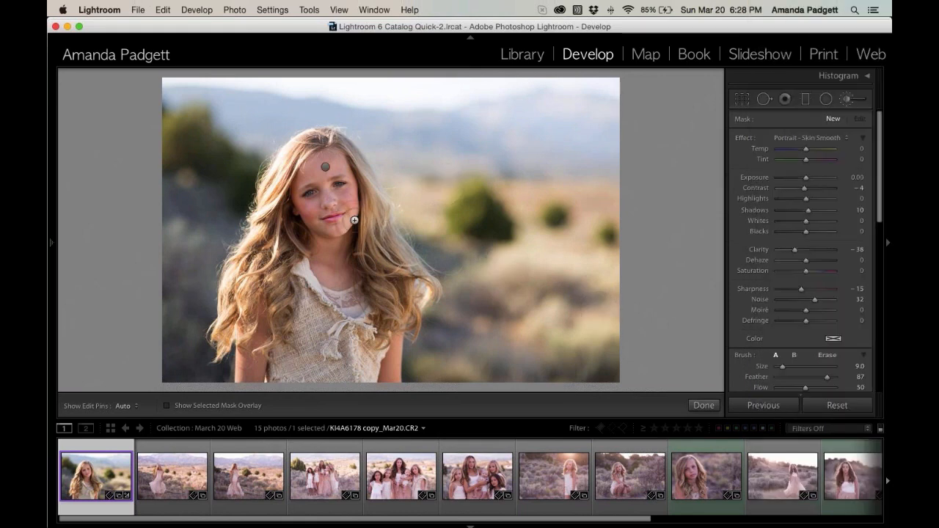
key("o")
key("bracketleft")
key("bracketleft")
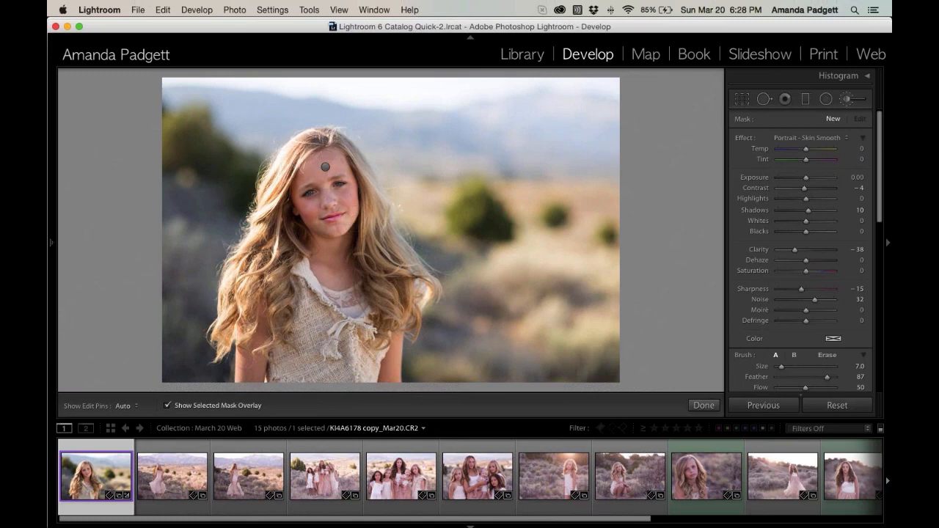
key("bracketleft")
key("bracketleft")
- Paint the skin smoothing over the girl's forehead, cheeks, nose and chin, and turn the mask overlay off
key("h")
mouse_move(308, 169)
left_mouse_down()
mouse_move(333, 158)
mouse_move(308, 175)
mouse_move(342, 169)
mouse_move(316, 158)
mouse_move(316, 178)
mouse_move(295, 203)
left_mouse_up()
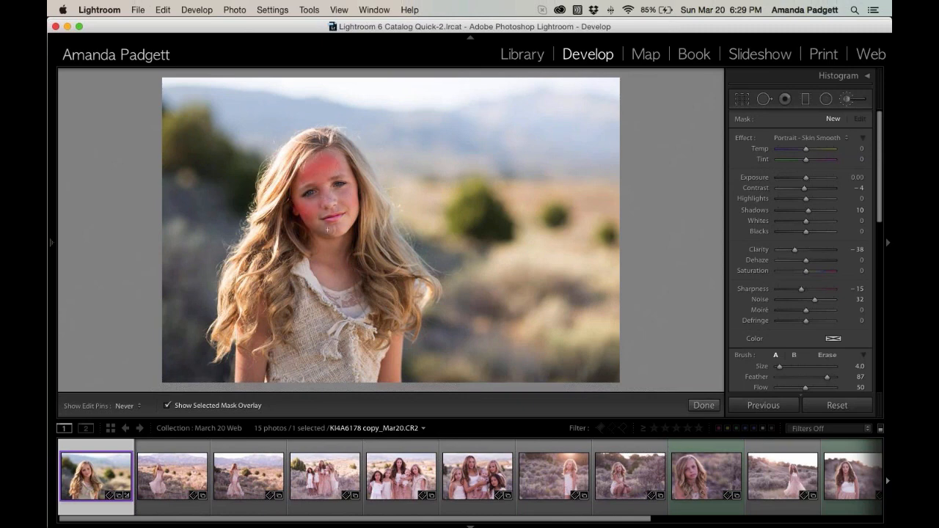
mouse_move(328, 231)
left_mouse_down()
mouse_move(351, 192)
mouse_move(322, 197)
mouse_move(349, 201)
mouse_move(330, 201)
mouse_move(342, 203)
mouse_move(347, 224)
mouse_move(357, 179)
mouse_move(343, 159)
mouse_move(320, 175)
mouse_move(321, 158)
mouse_move(305, 170)
mouse_move(333, 159)
mouse_move(311, 192)
mouse_move(312, 217)
mouse_move(333, 200)
mouse_move(316, 213)
mouse_move(325, 227)
mouse_move(341, 228)
mouse_move(304, 218)
mouse_move(312, 204)
mouse_move(304, 200)
mouse_move(347, 194)
mouse_move(354, 180)
mouse_move(333, 163)
left_mouse_up()
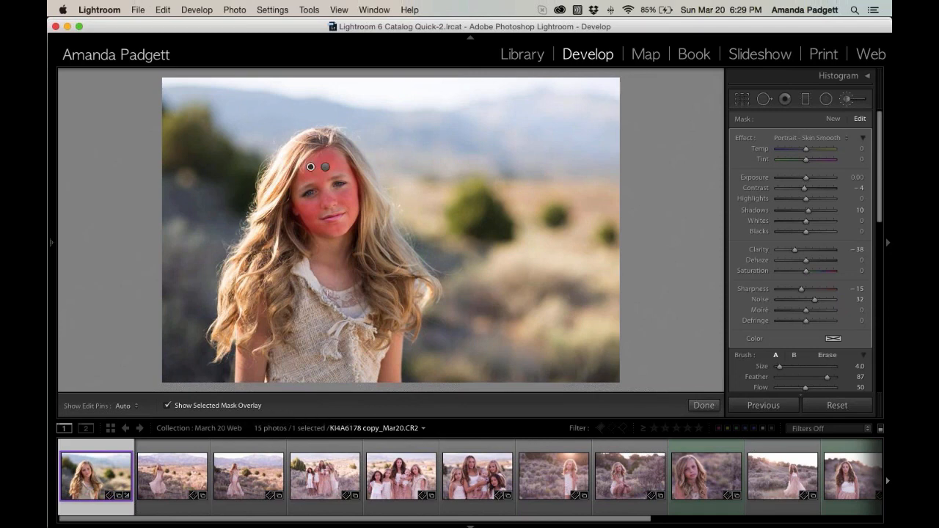
key("o")
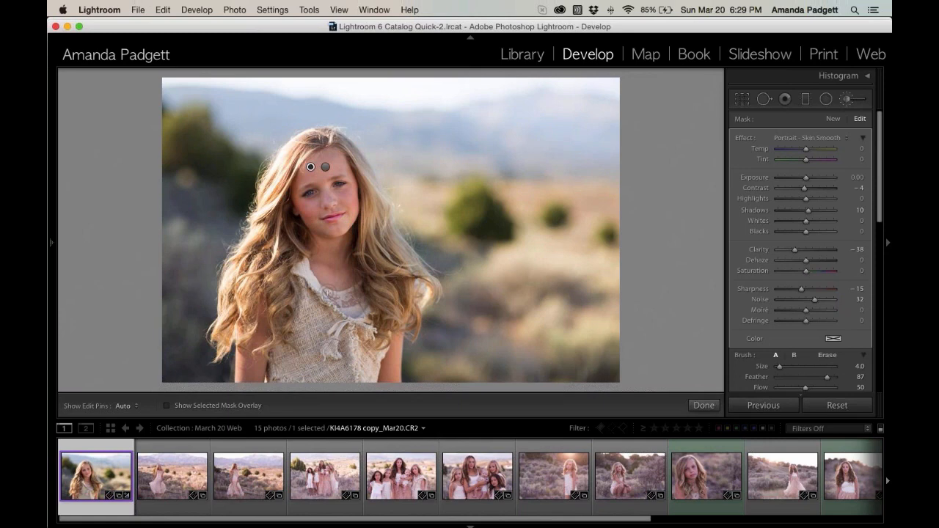
- Add a new brush adjustment with the Portrait - Fix Casts Red effect at flow 70 and paint it along the edges of the girl's face
key("super+equal")
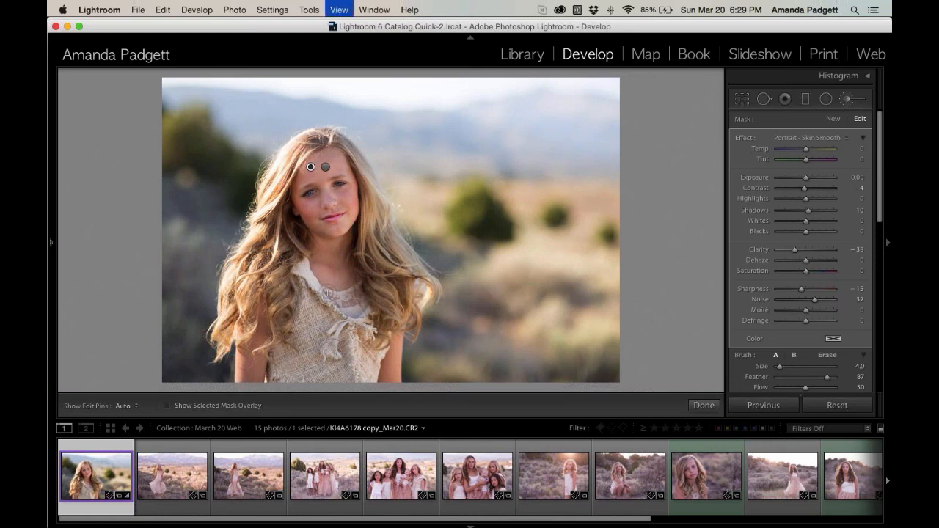
left_click(833, 119)
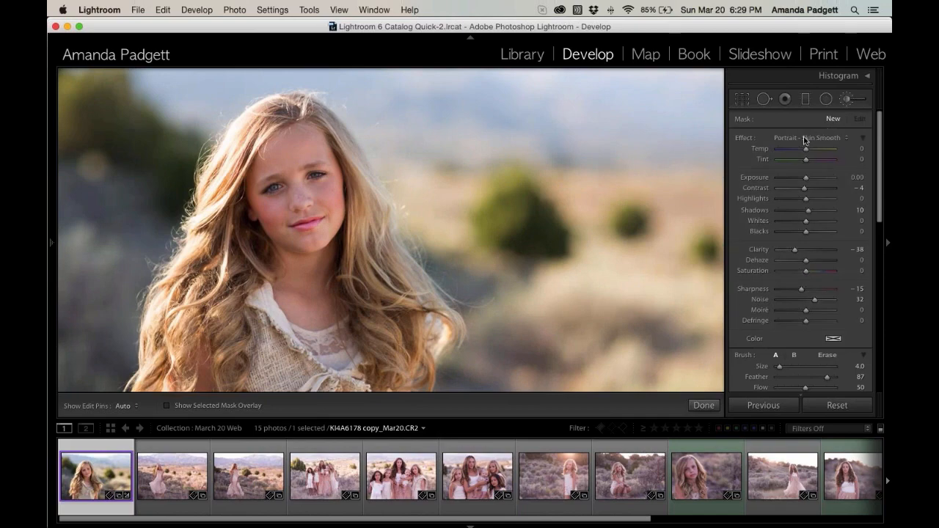
left_click(807, 139)
scroll(807, 138, "up", 5)
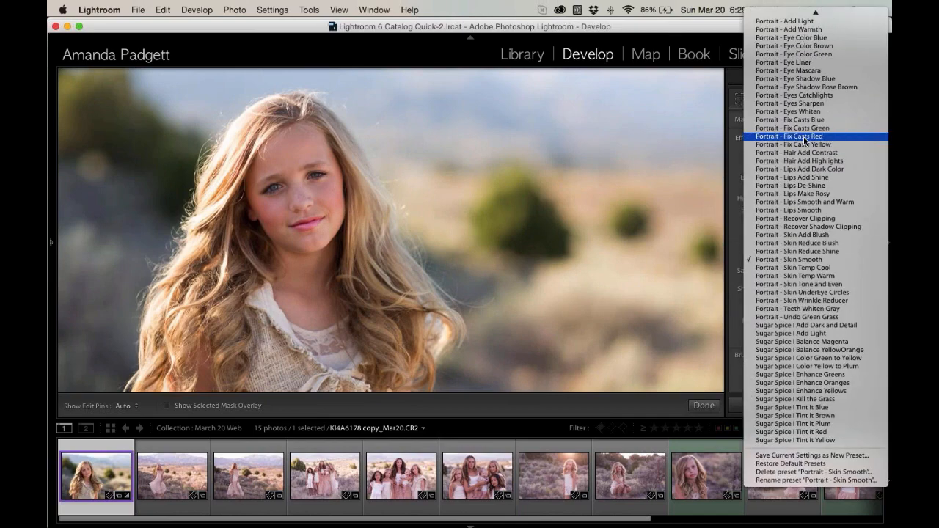
left_click(809, 137)
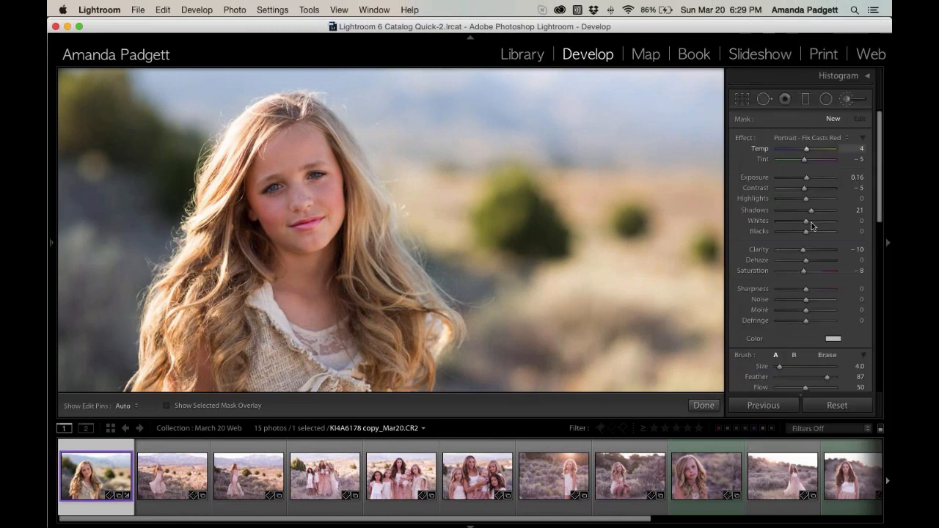
left_click_drag(806, 390, 817, 388)
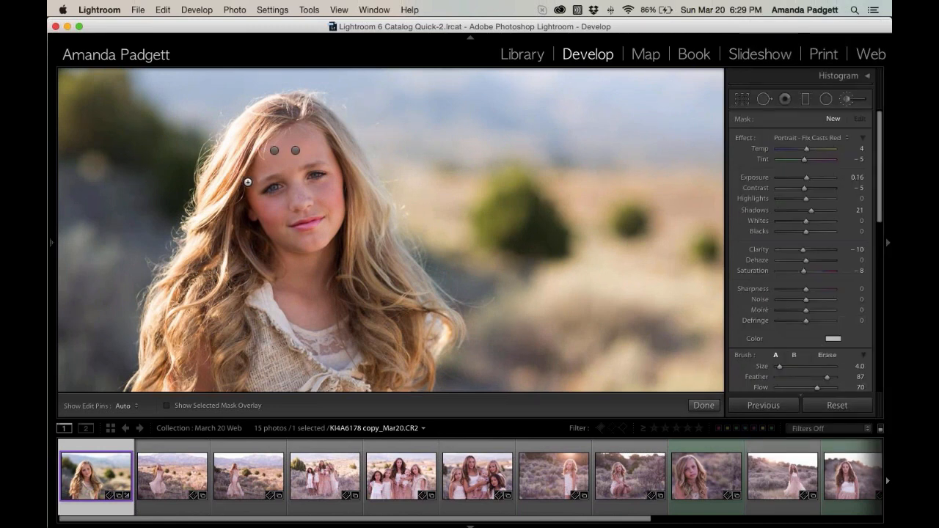
key("h")
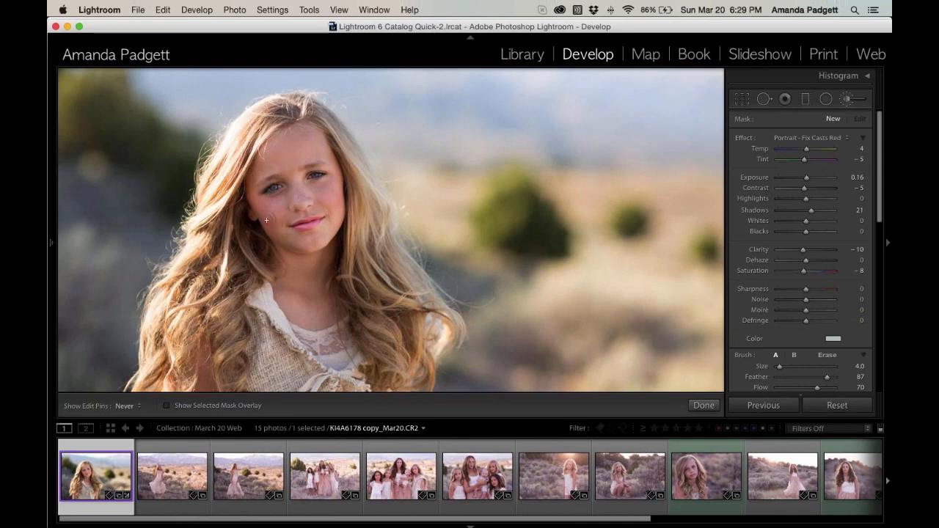
left_click_drag(340, 200, 335, 138)
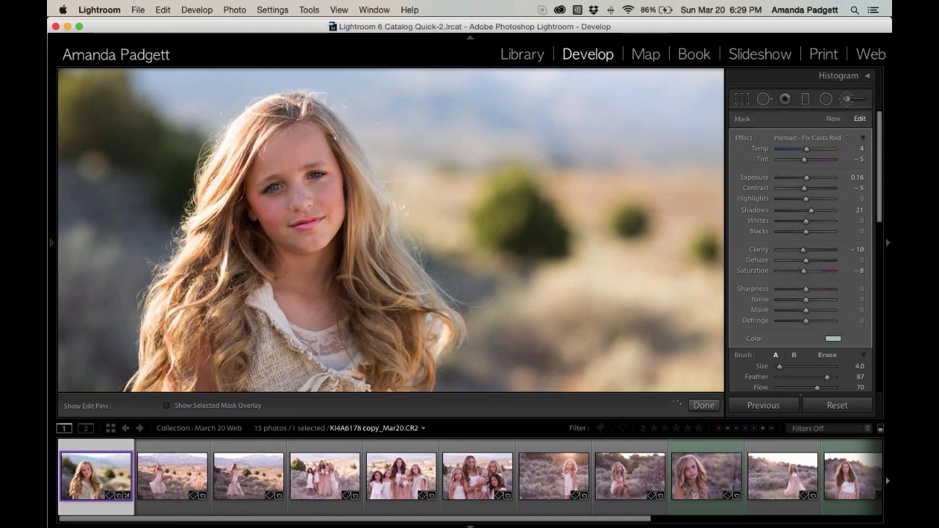
key("h")
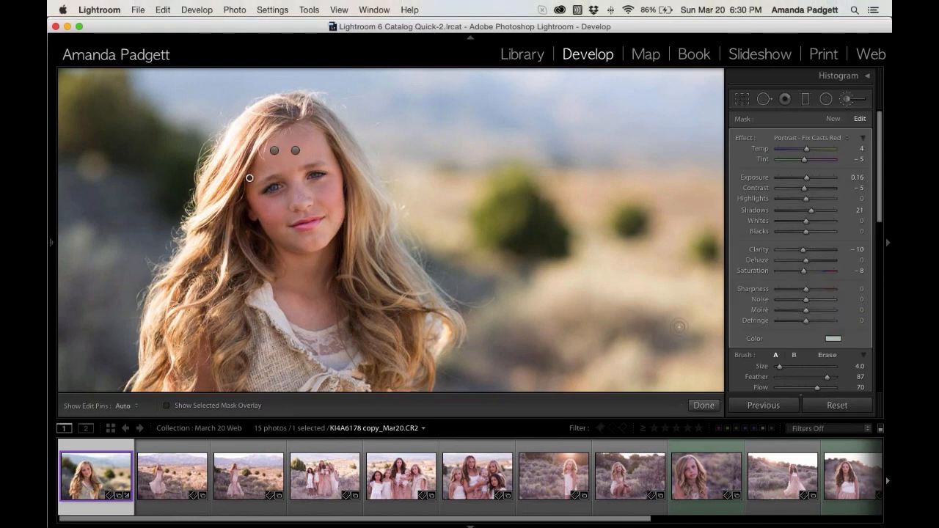
- Add a new brush adjustment with the Portrait - Eyes Sharpen effect at brush size 5 and paint it over the girl's eyes
left_click(832, 118)
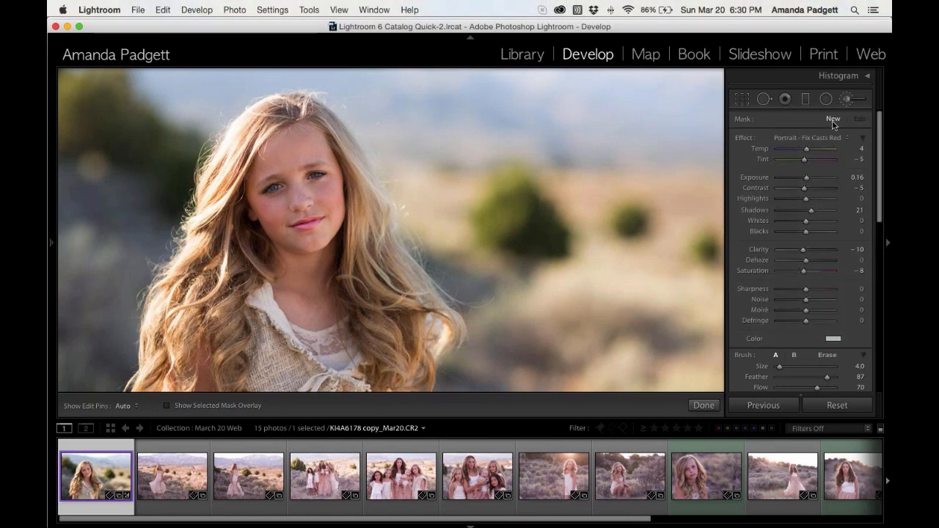
left_click(818, 141)
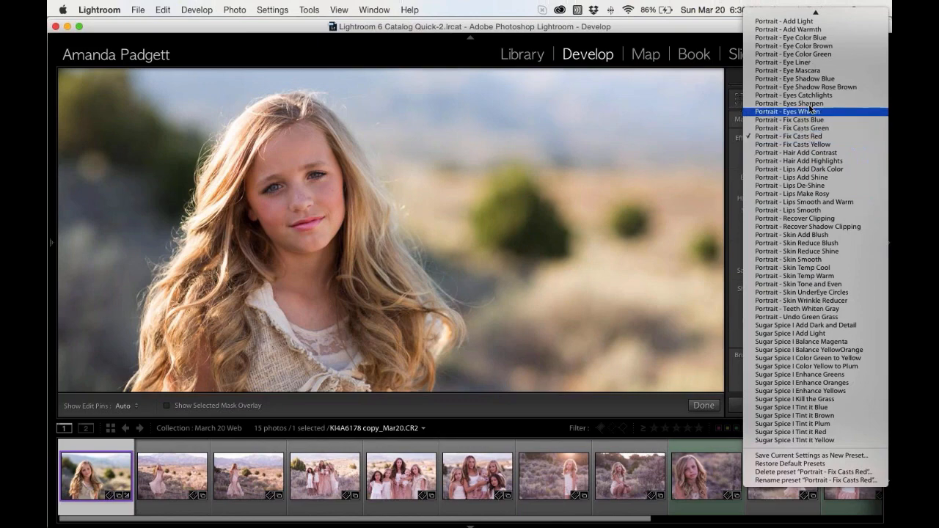
left_click(767, 115)
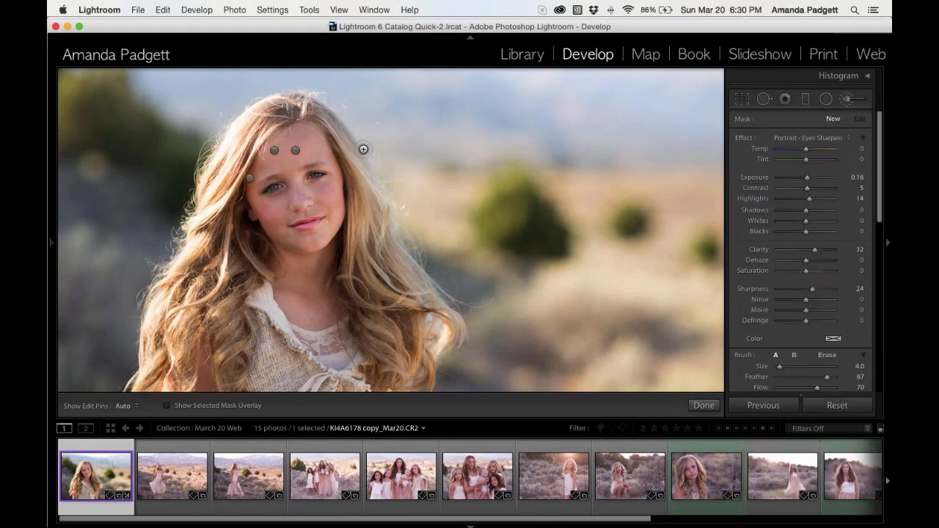
key("super+equal")
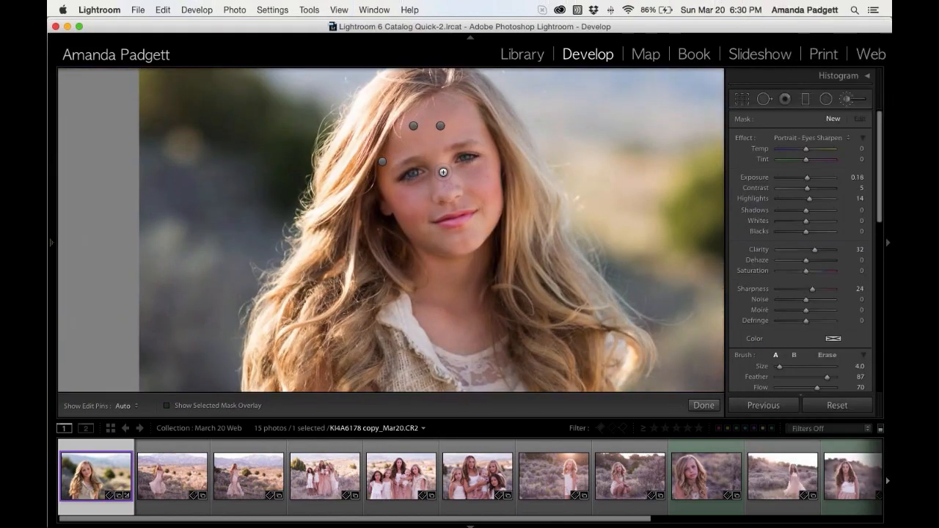
key("super+equal")
left_click_drag(443, 170, 475, 405)
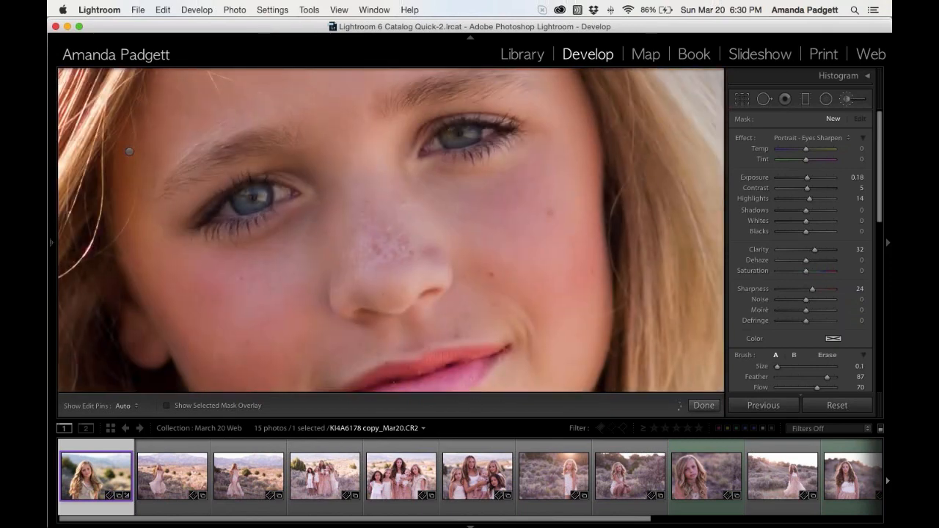
key("bracketright")
key("h")
key("h")
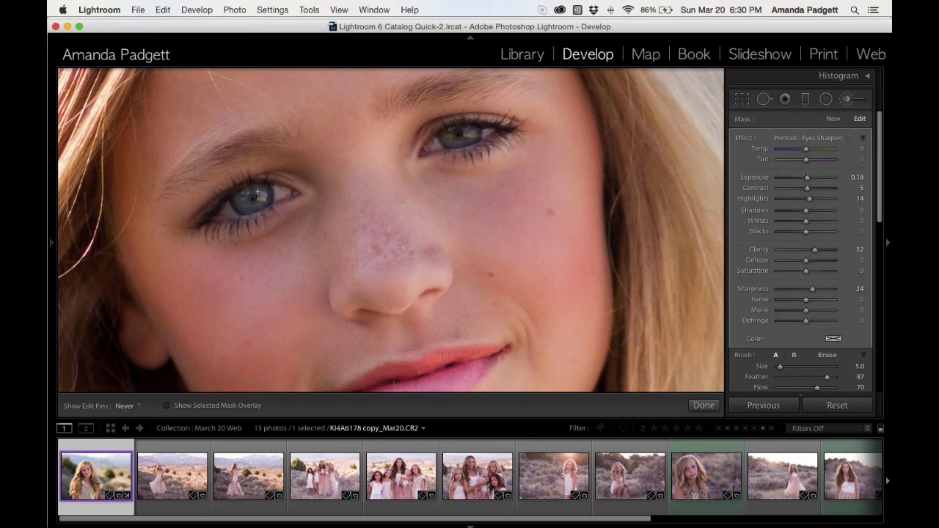
key("h")
- Add a new brush adjustment with the Portrait - Add Light effect at brush size 8 and paint it over both eyes
left_click(832, 119)
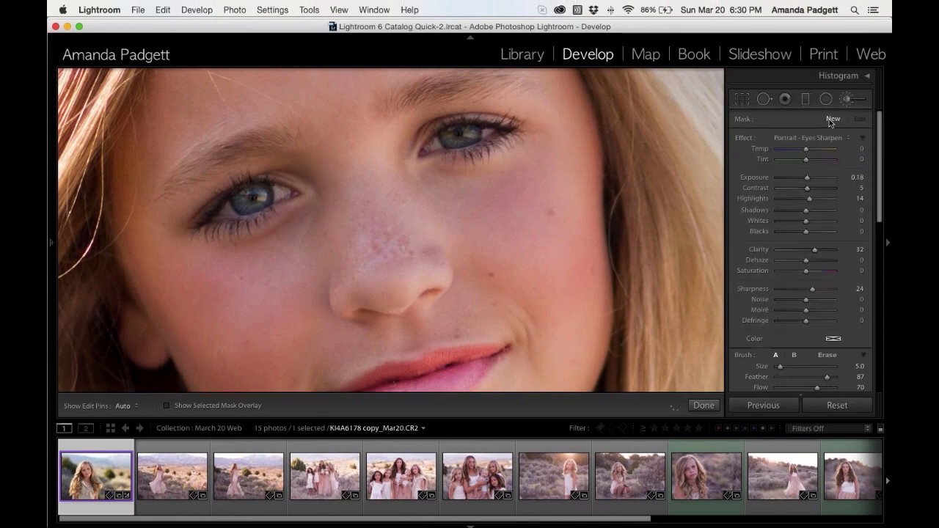
left_click(821, 139)
scroll(817, 140, "up", 3)
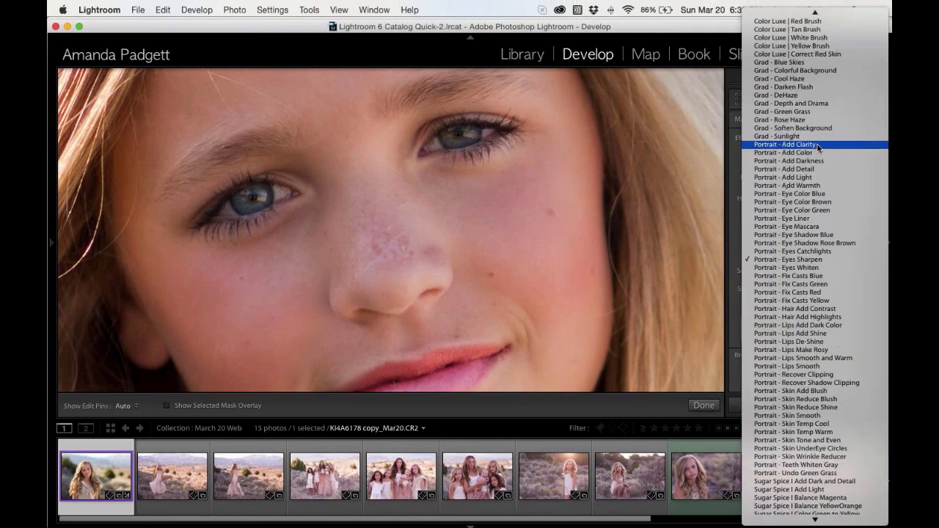
left_click(813, 177)
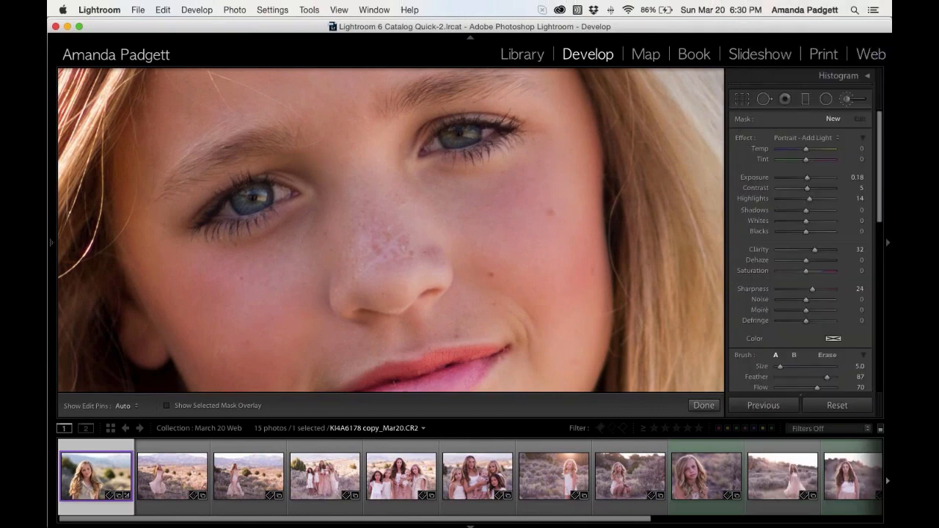
key("bracketright")
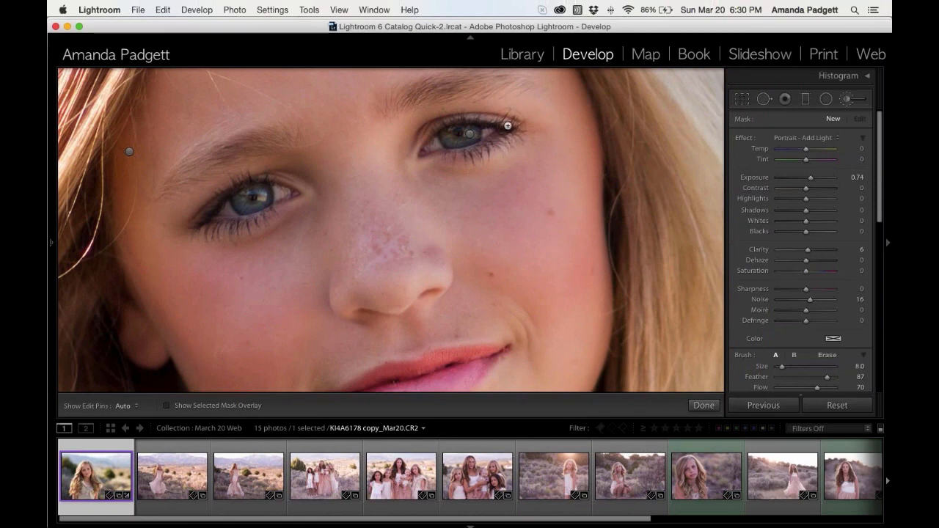
key("h")
left_click(287, 198)
mouse_move(228, 204)
left_mouse_down()
mouse_move(246, 219)
mouse_move(209, 209)
mouse_move(261, 182)
mouse_move(282, 195)
left_mouse_up()
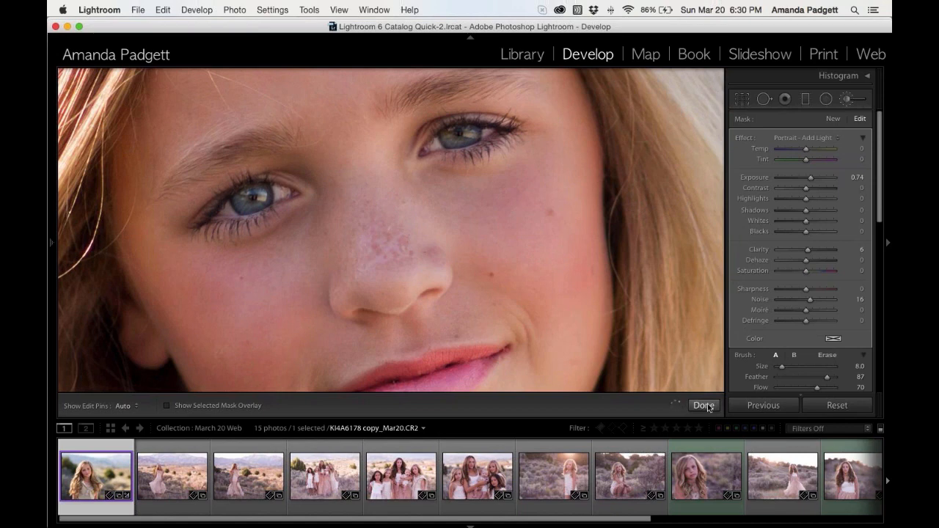
- Start a new brush adjustment with the Portrait - Eye Liner effect, flow 56 and brush size 1
left_click(832, 119)
left_click(827, 138)
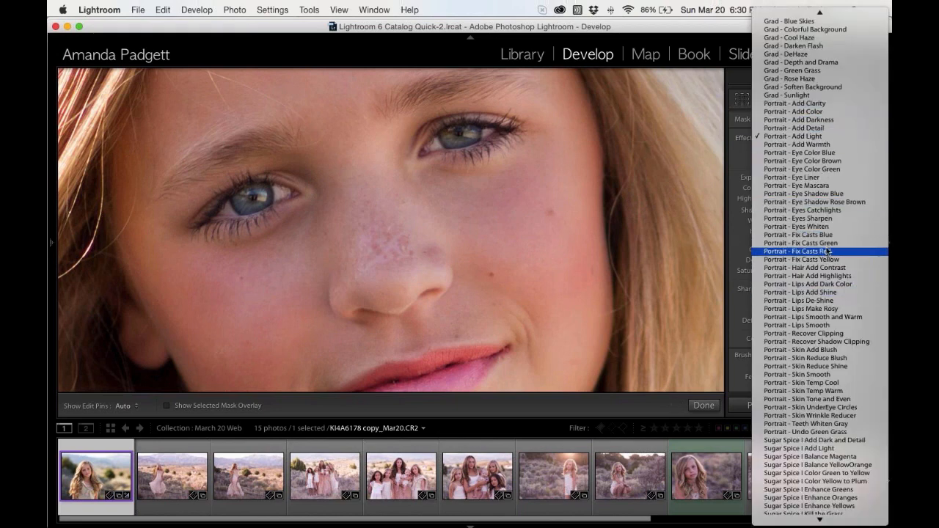
left_click(814, 181)
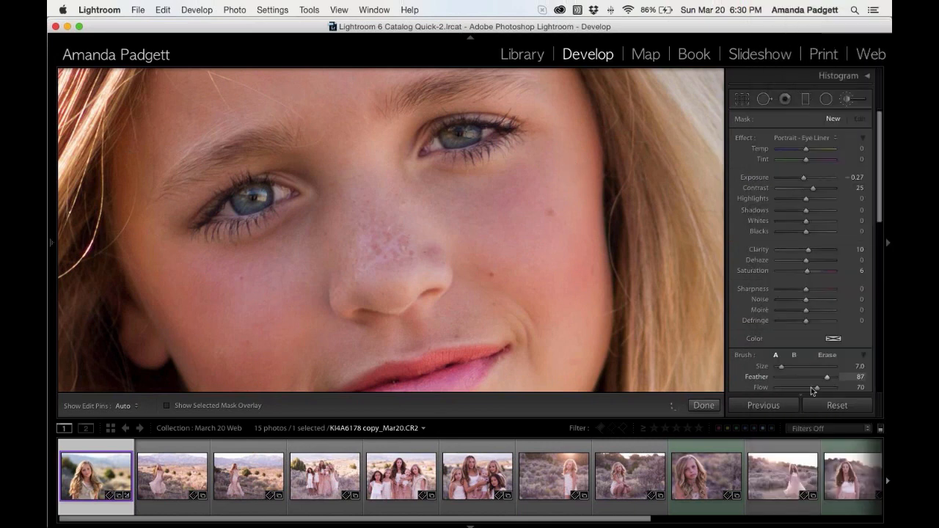
left_click_drag(817, 388, 808, 389)
key("bracketleft")
key("bracketleft")
key("bracketleft")
key("bracketleft")
key("bracketleft")
key("bracketleft")
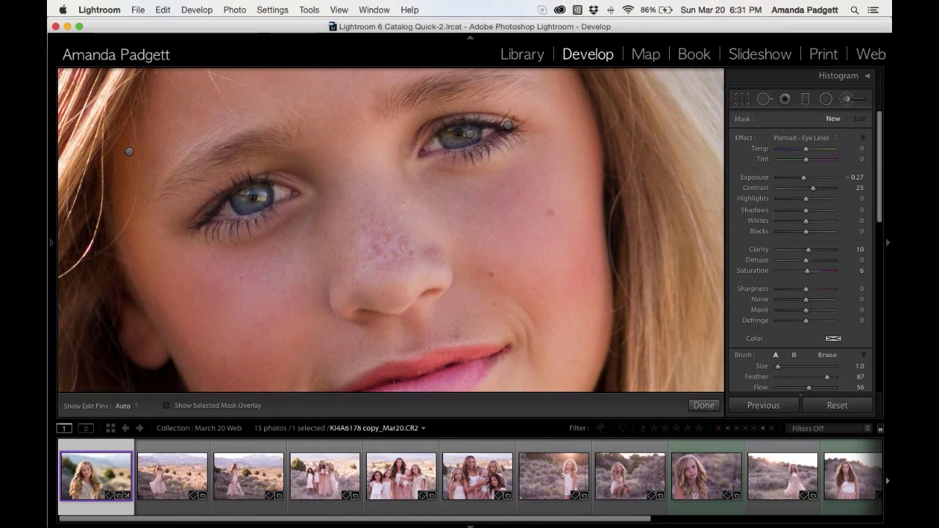
- Paint the eye liner effect along the lash lines of the girl's eyes
key("h")
key("h")
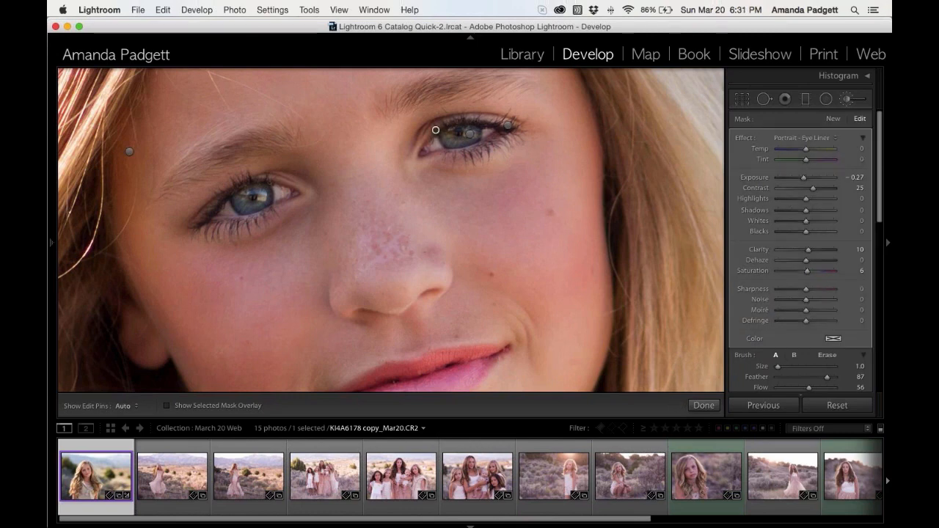
key("h")
key("h")
- Add a new brush adjustment with the Portrait - Add Clarity effect at brush size 6 and paint it over the eyes and lashes
left_click(832, 118)
left_click(810, 138)
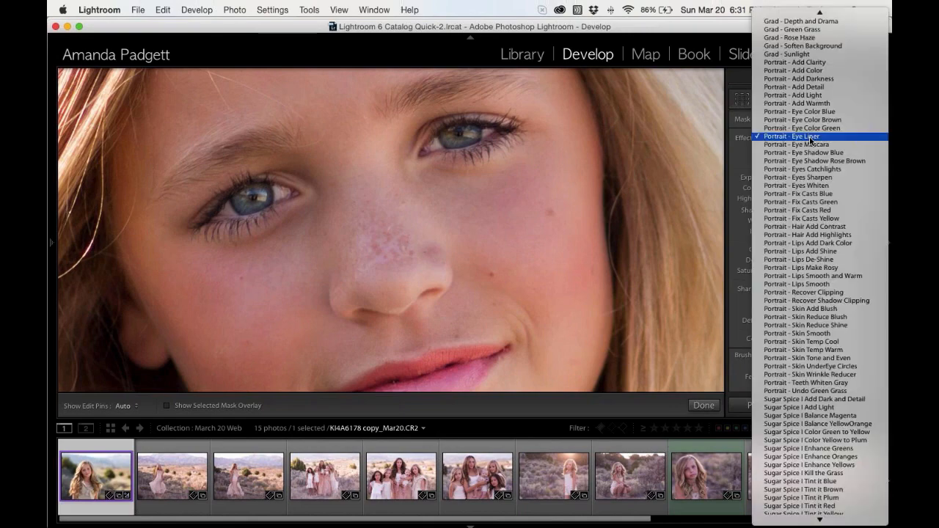
scroll(810, 138, "up", 1)
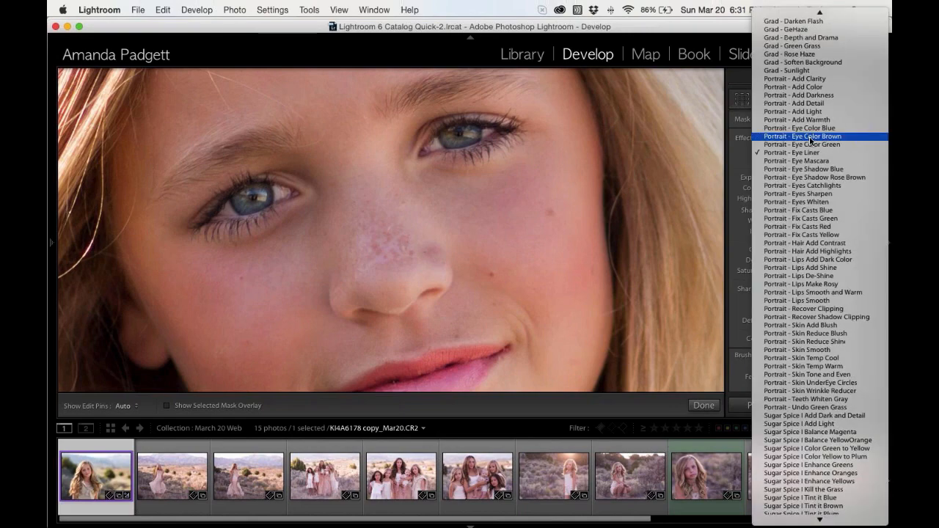
left_click(815, 78)
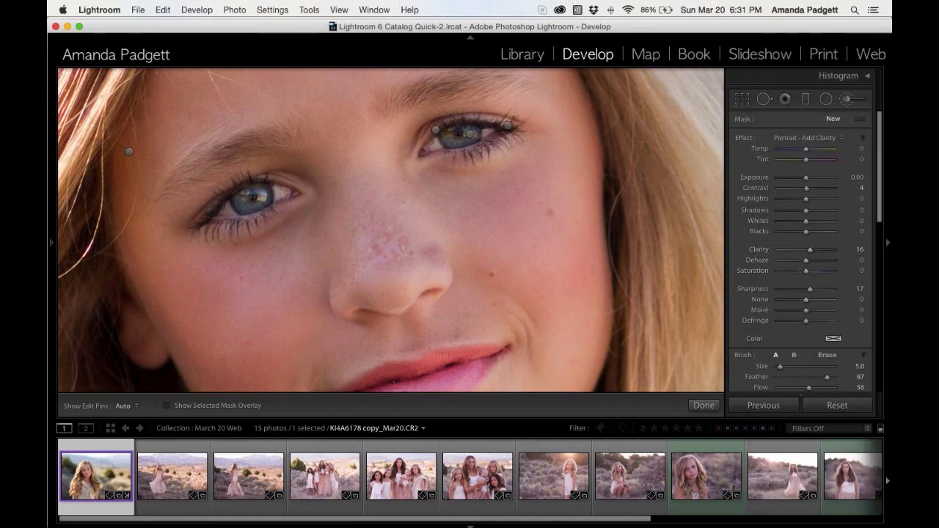
key("h")
key("bracketright")
left_click_drag(407, 135, 506, 126)
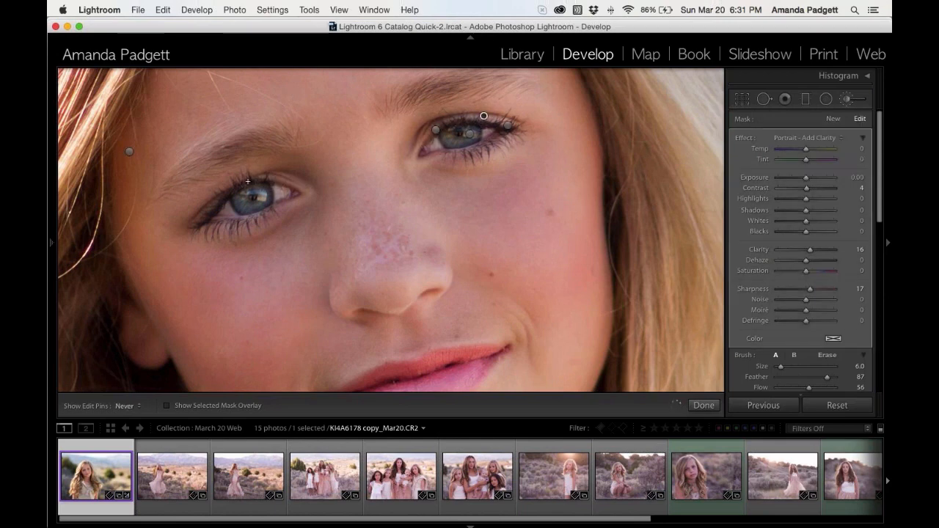
key("h")
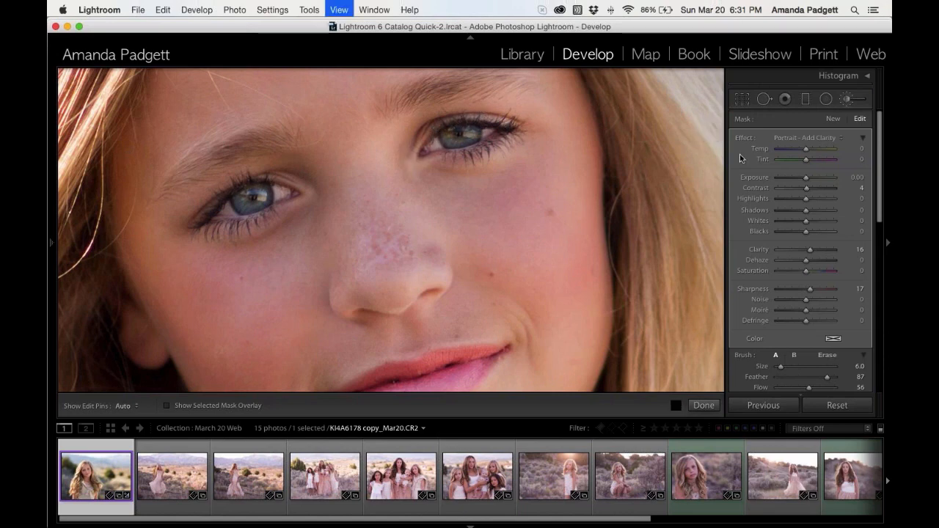
- Turn on the mask overlay and examine the Eye Liner, Add Light, Add Clarity and Eyes Sharpen masks on the eyes
key("z")
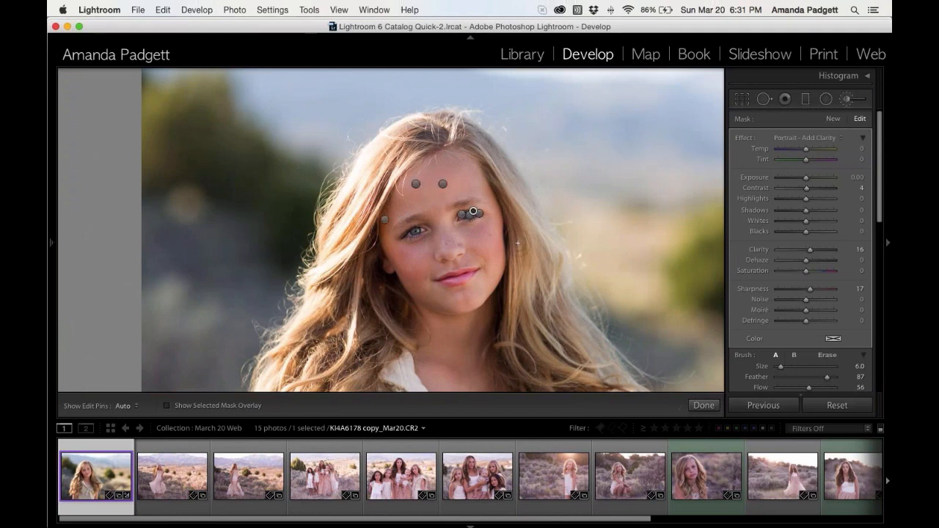
left_click(460, 217)
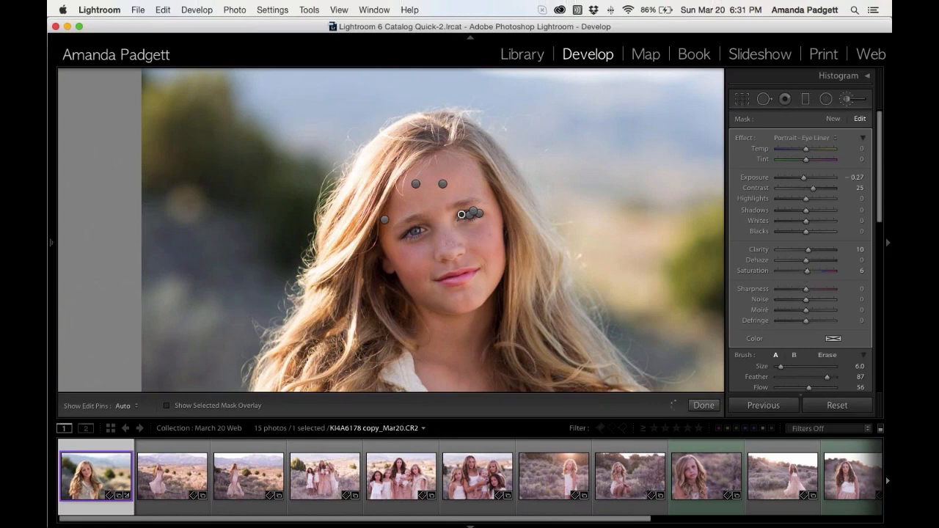
key("o")
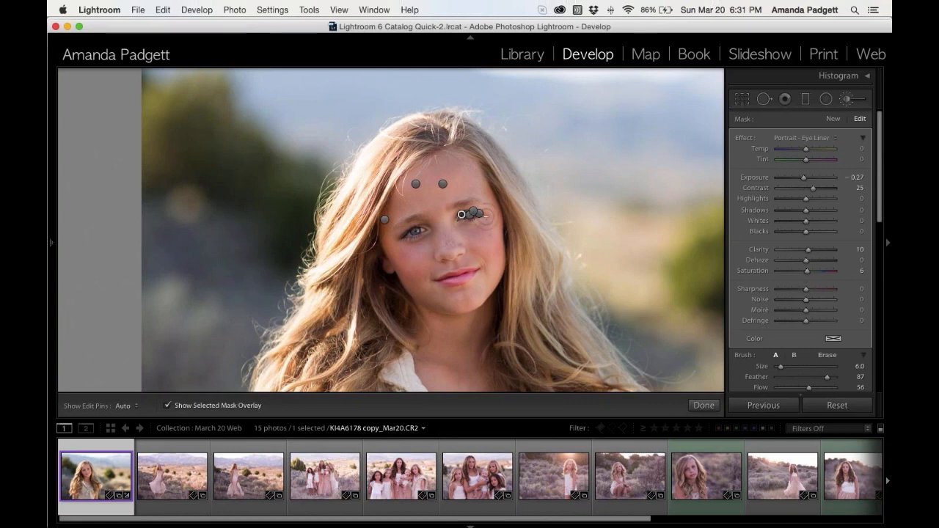
left_click(477, 214)
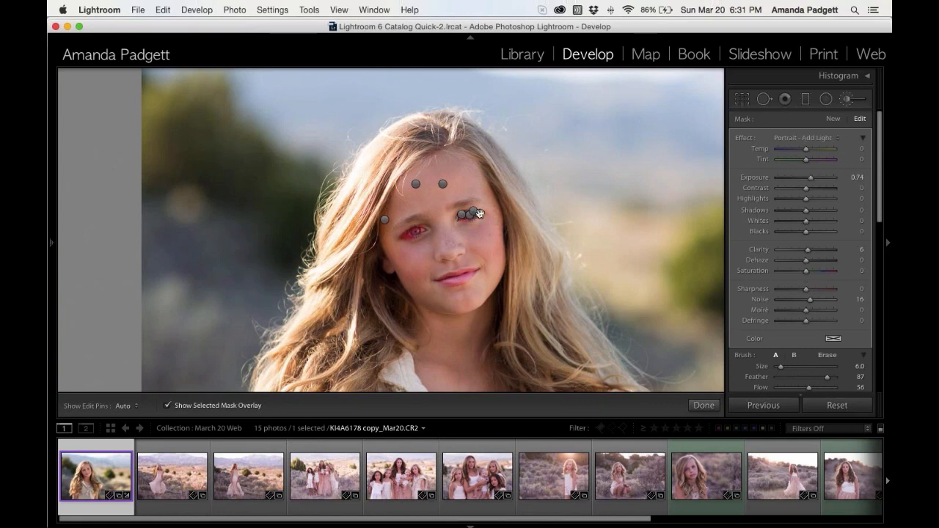
left_click(473, 212)
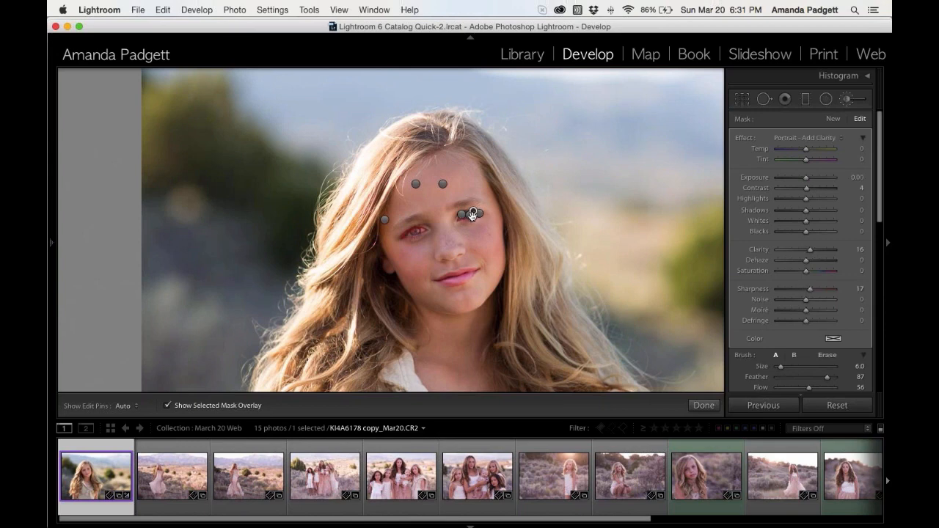
left_click(470, 215)
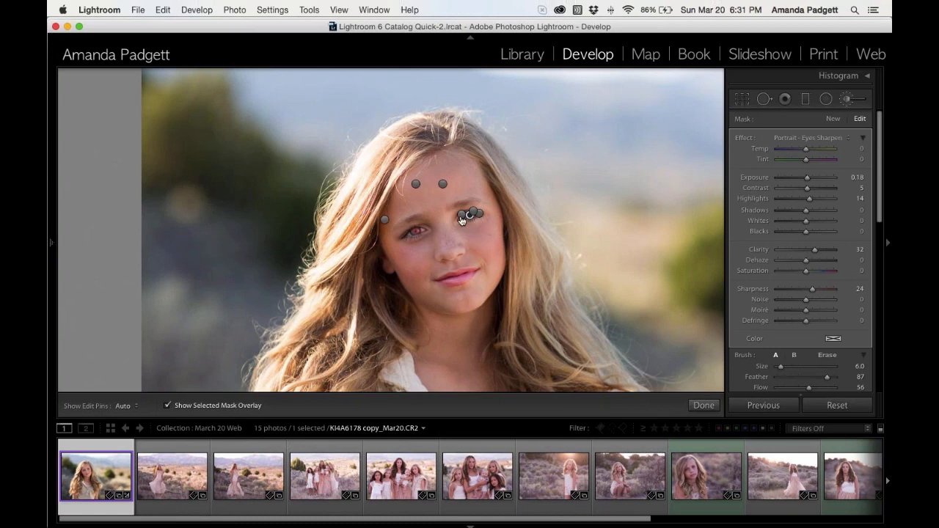
left_click(461, 214)
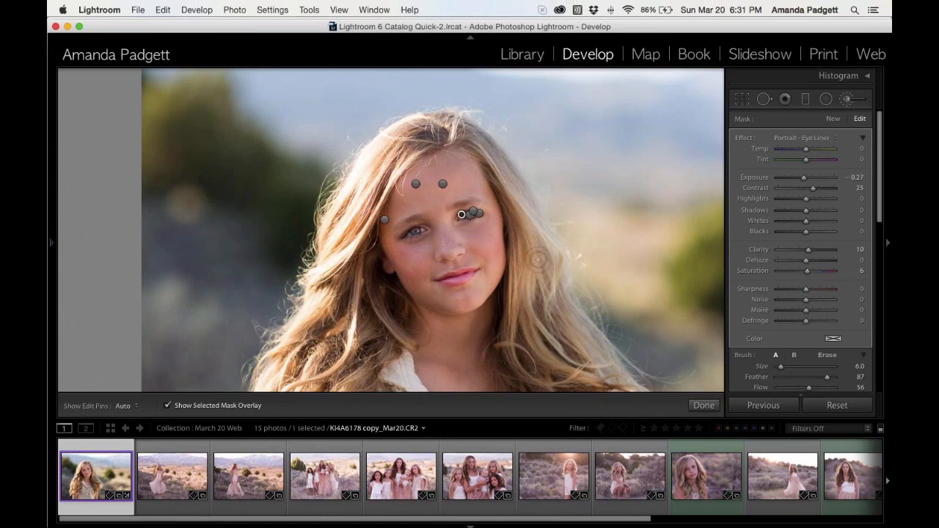
left_click(475, 213)
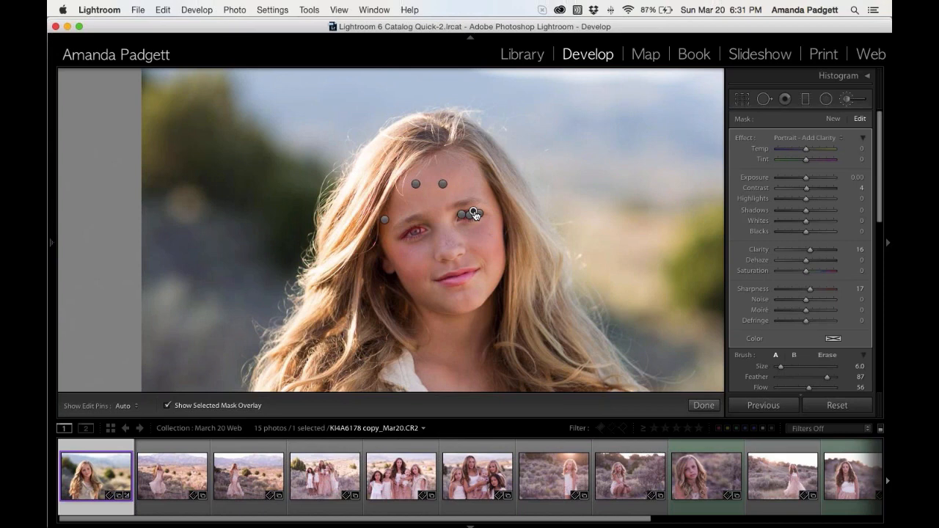
- Set the exposure of the eyes' Portrait - Add Light adjustment to 0.21 and finish the brush editing
left_click(478, 213)
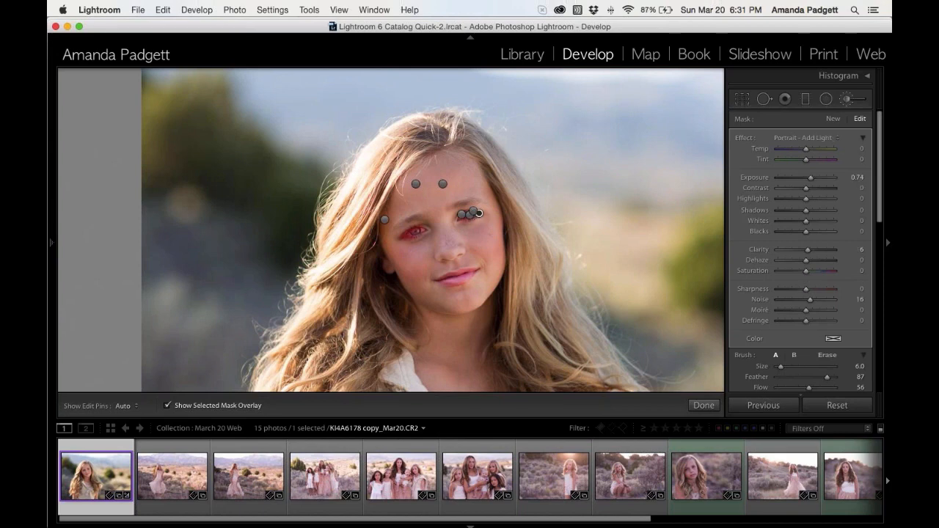
left_click_drag(811, 177, 808, 179)
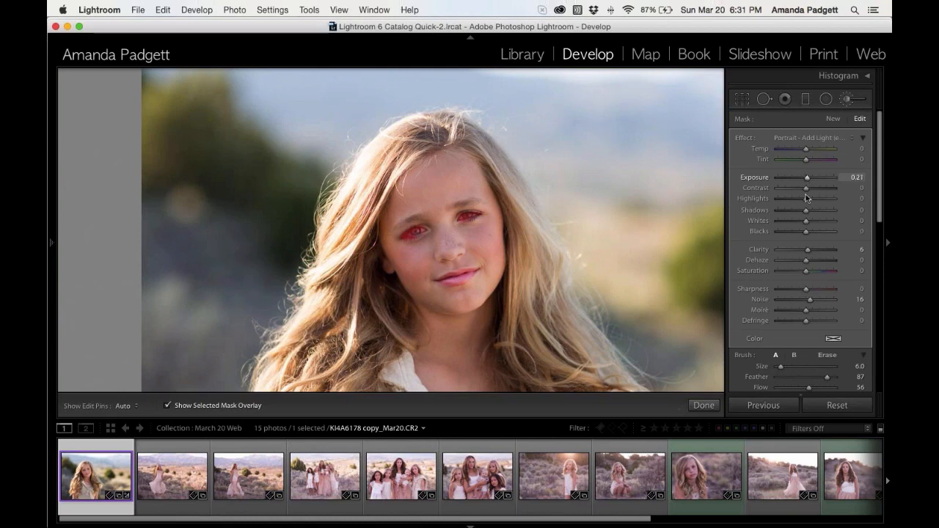
left_click(703, 405)
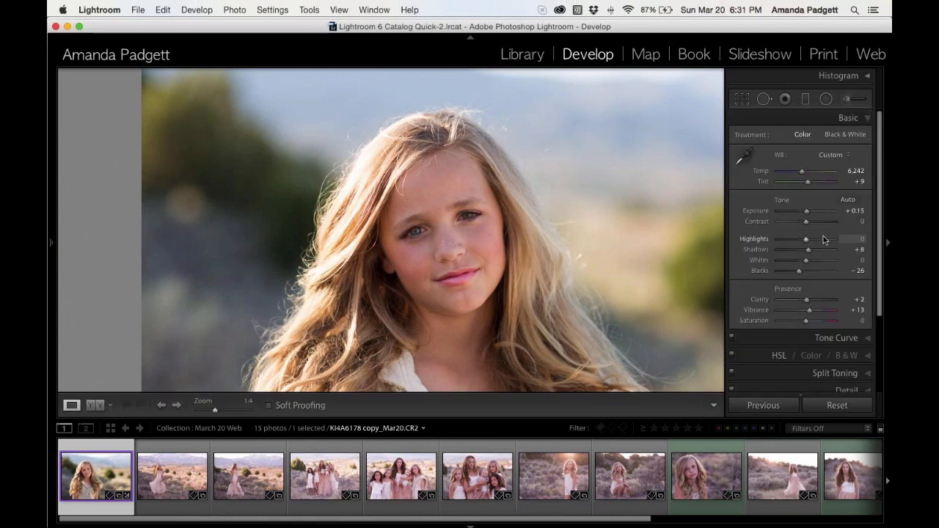
- Fit the whole portrait in view, hide the side panels and compare the before and after versions side by side
key("super+minus")
key("super+minus")
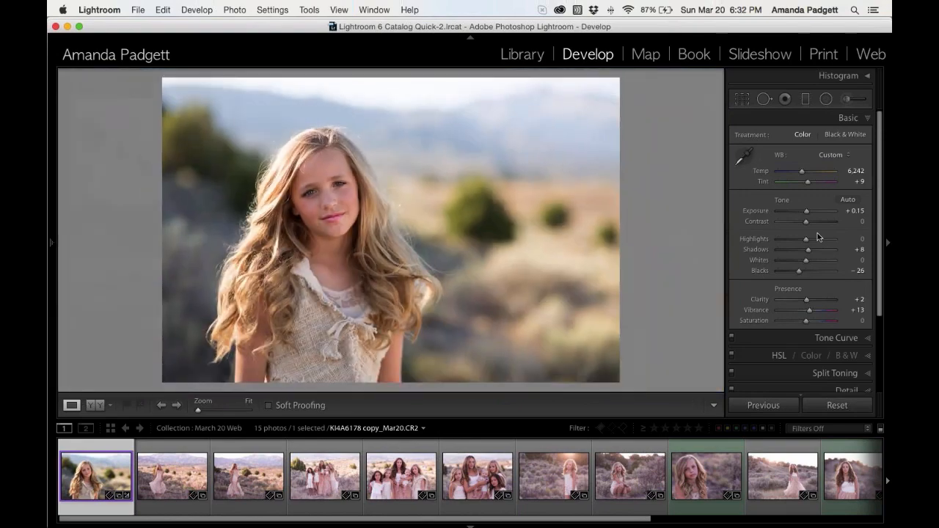
key("Tab")
key("Tab")
key("y")
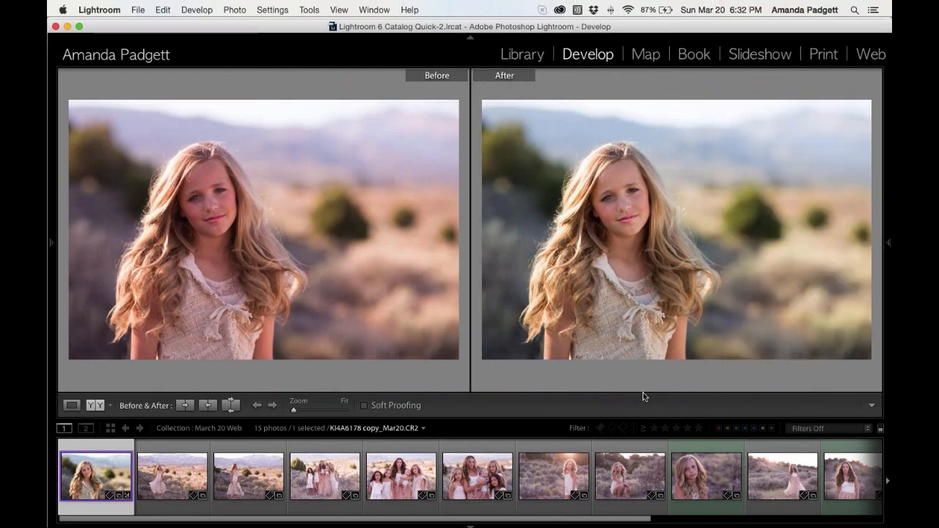
- Save the current state of the portrait as a new snapshot named "clean edit w brushes"
key("super+n")
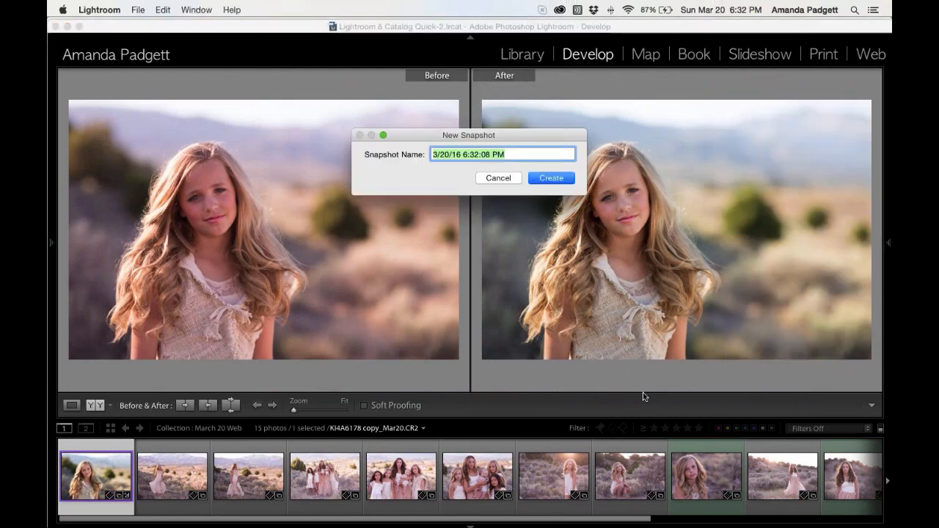
type("clean edi")
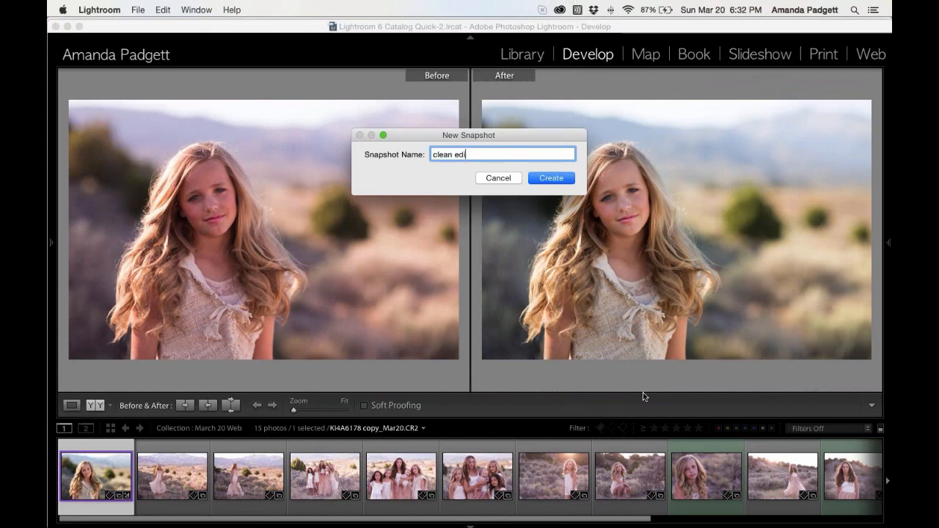
type("t wi")
type(" brushes")
key("Return")
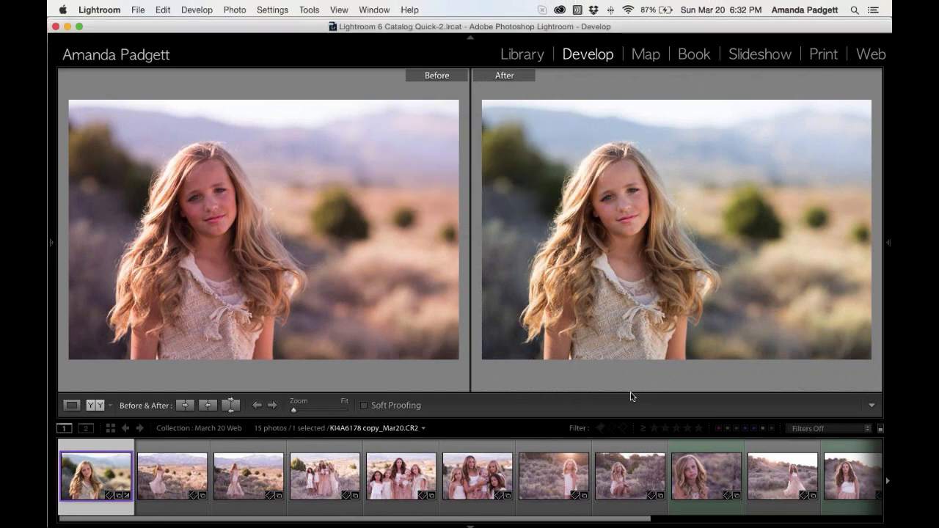
- Compare the "basic clean edit" and "clean edit w brushes" snapshots, leaving the before/after view and ending on the brushed version
mouse_move(51, 250)
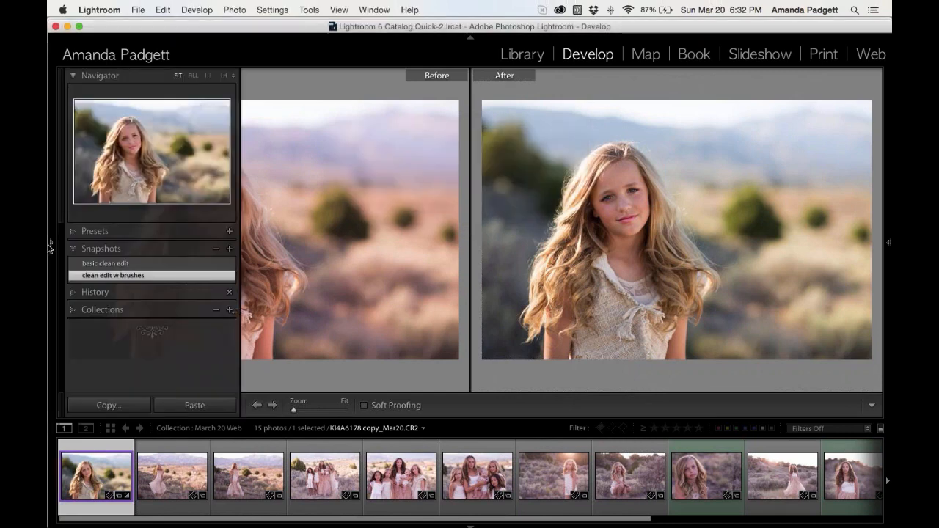
left_click(97, 264)
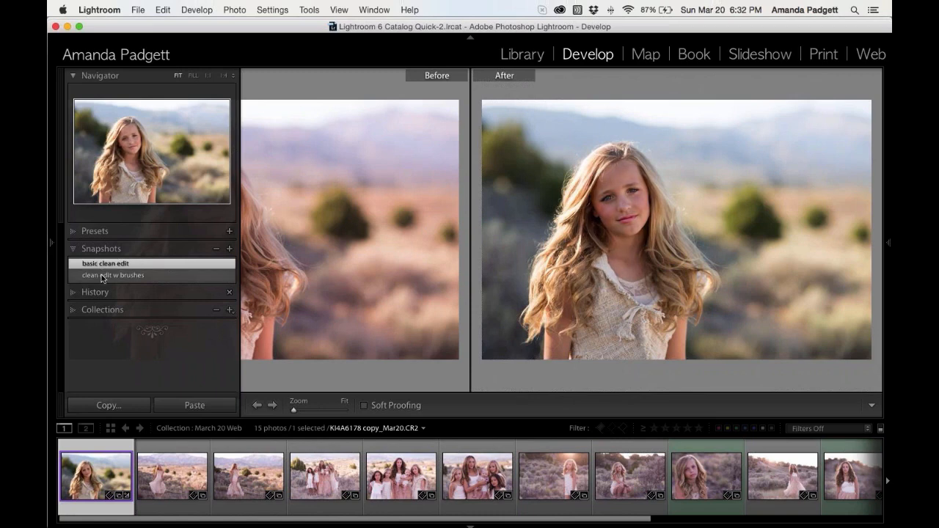
left_click(102, 275)
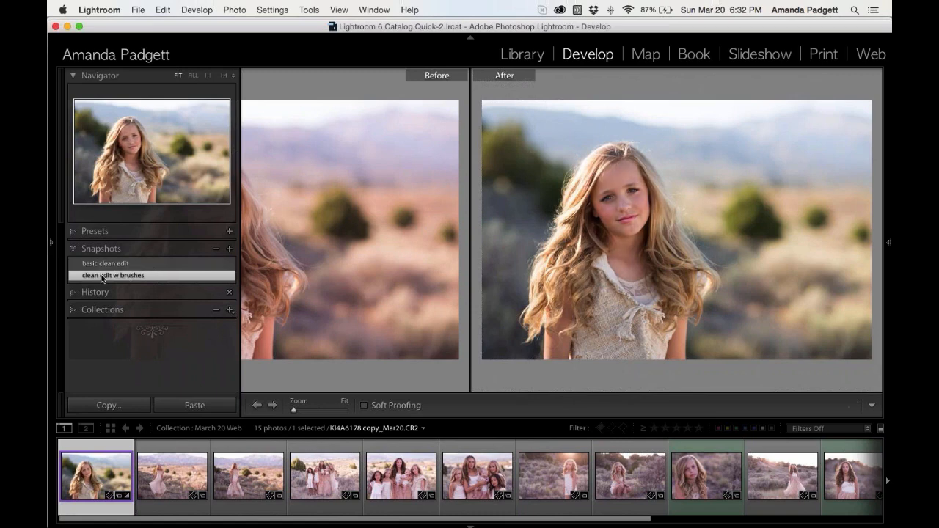
key("y")
left_click(105, 264)
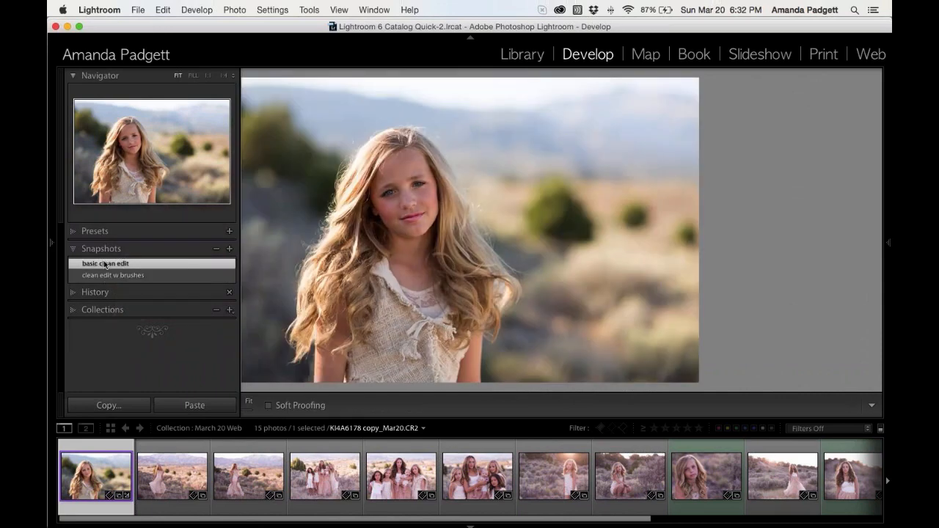
left_click(106, 276)
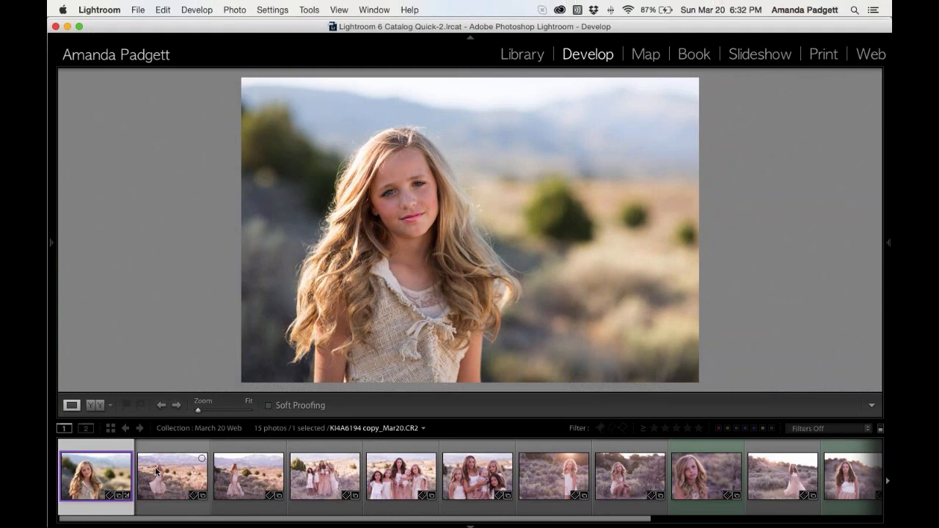
- Try the Boho Chic II and Meadow presets from the PP Summer Limited Edition 2015 collection on the portrait
mouse_move(49, 242)
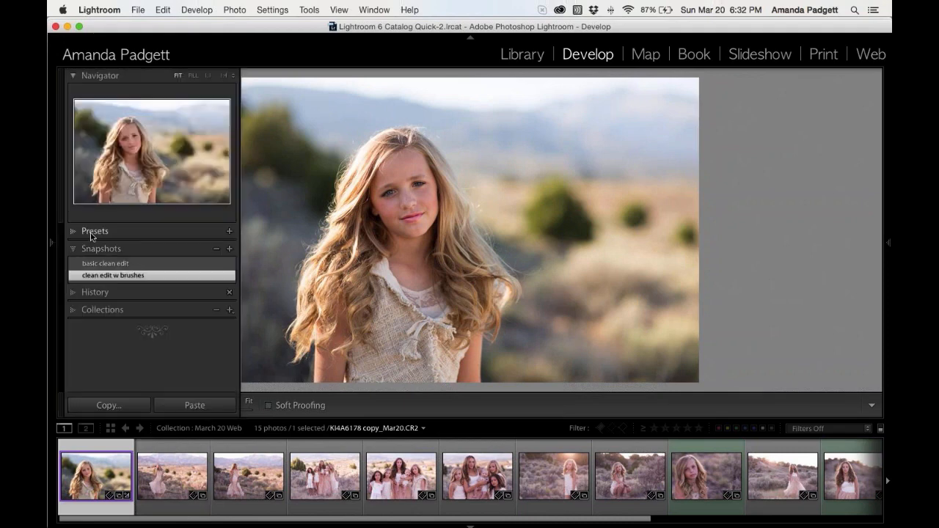
left_click(93, 232)
scroll(132, 265, "down", 10)
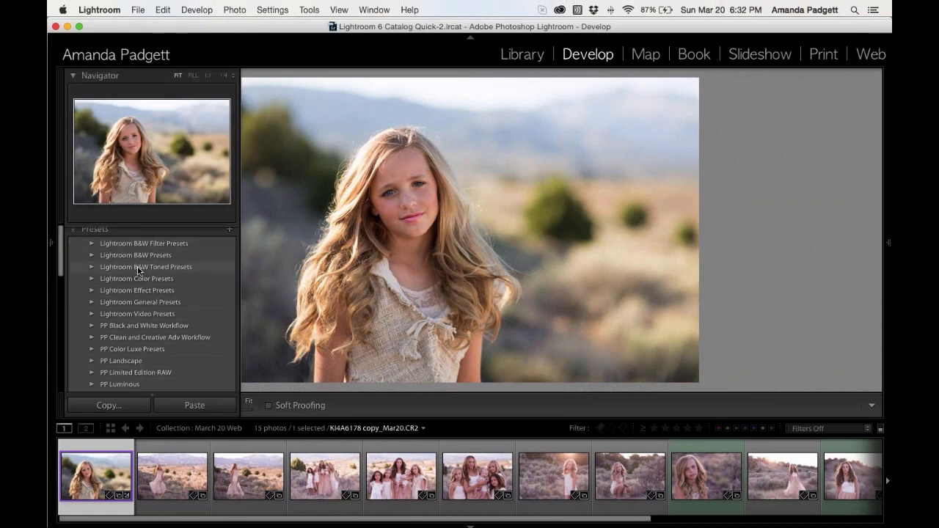
scroll(138, 271, "down", 3)
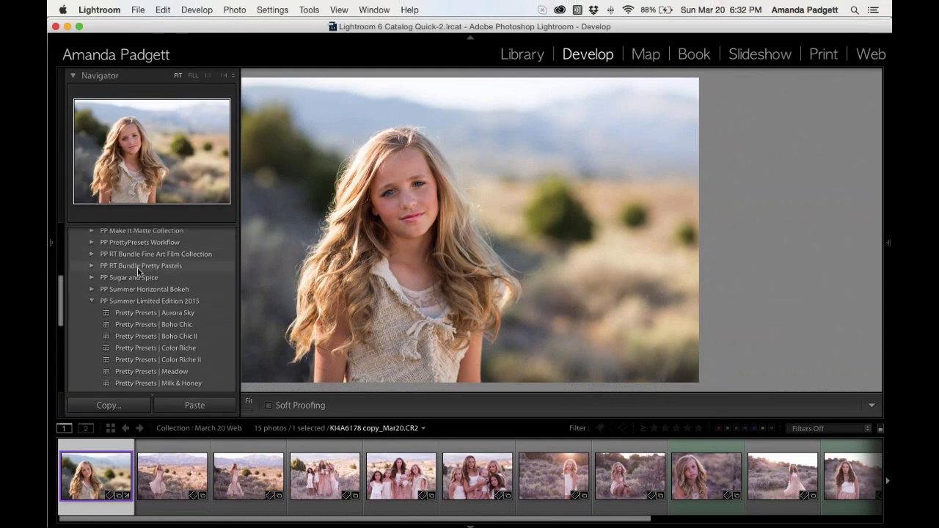
scroll(138, 272, "down", 2)
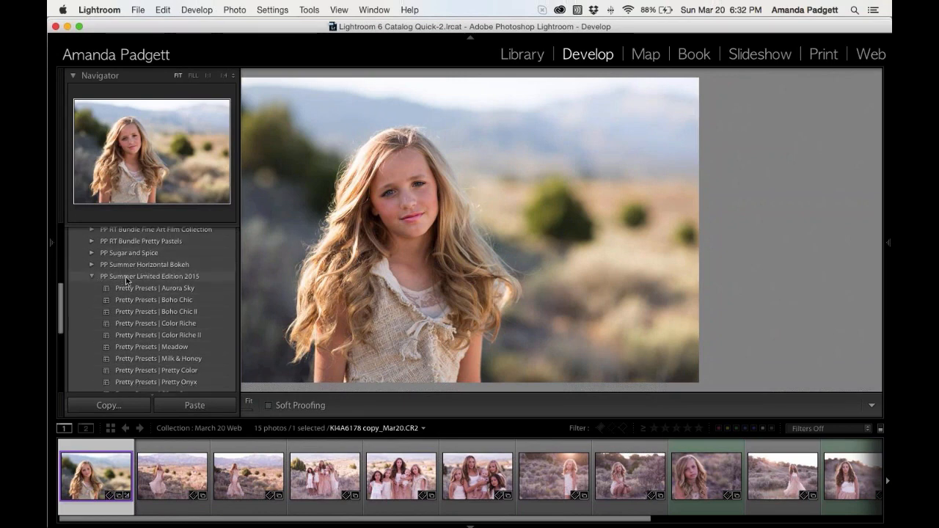
scroll(127, 280, "down", 4)
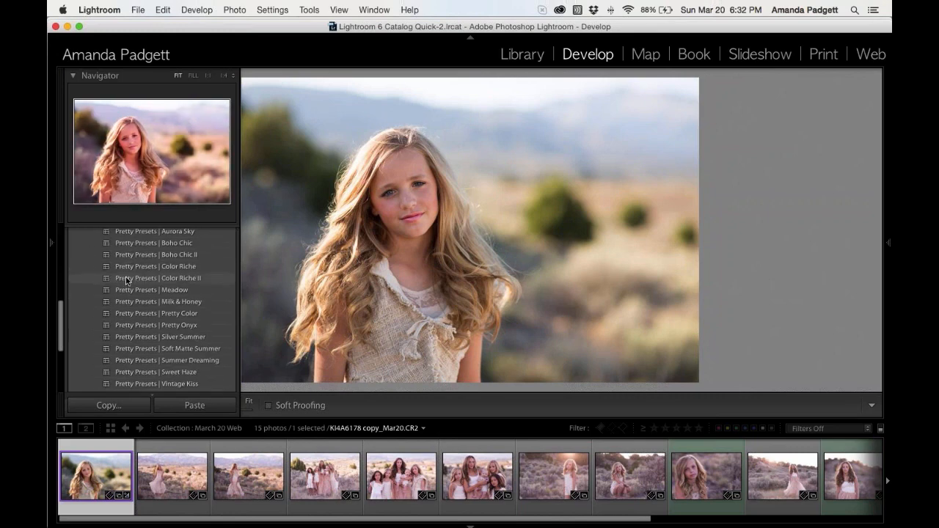
left_click(170, 256)
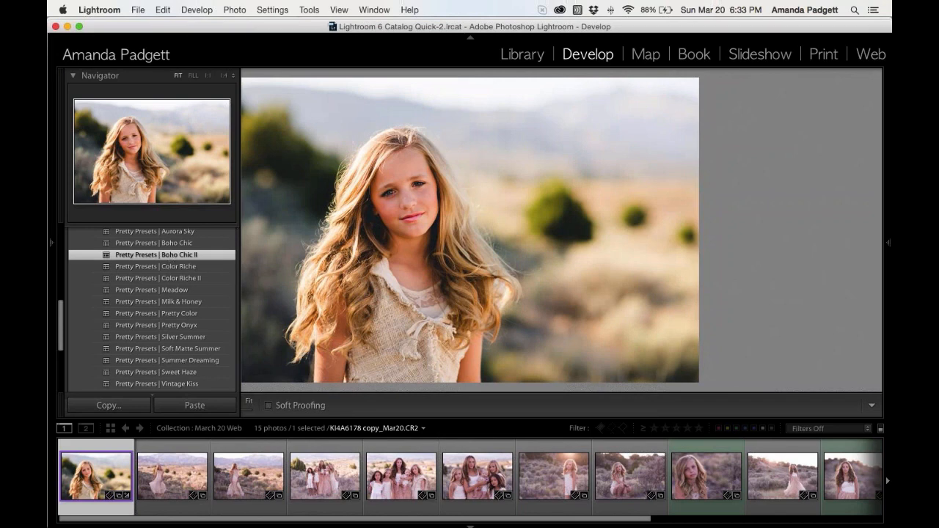
mouse_move(887, 245)
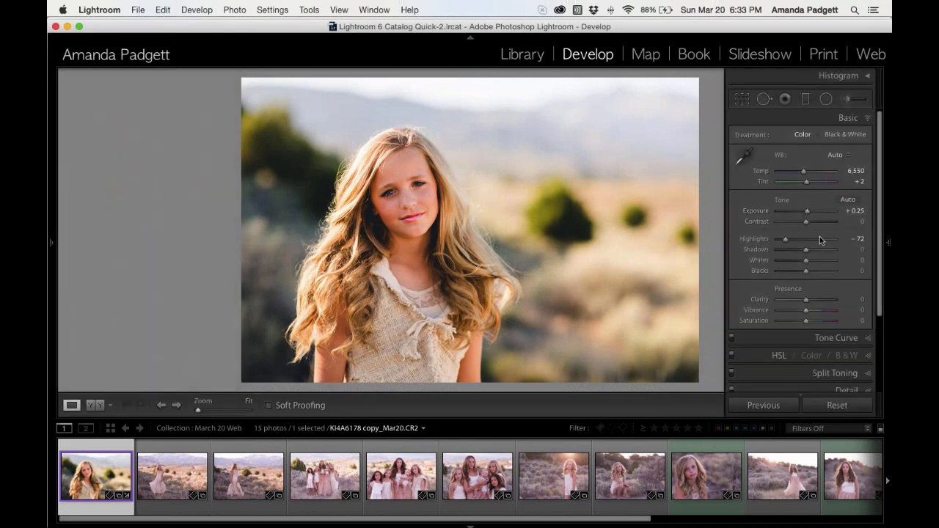
mouse_move(49, 244)
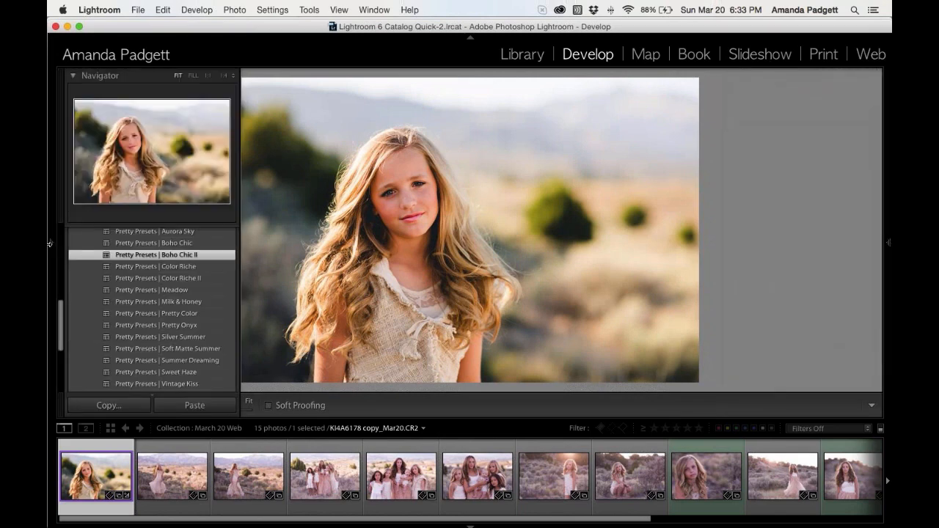
left_click(137, 291)
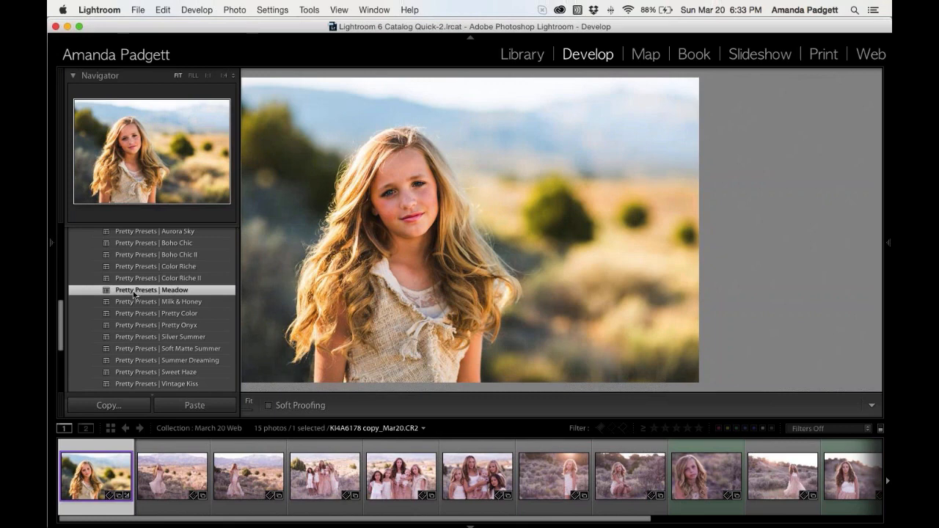
- Apply the Summer Dreaming preset to the portrait and save the look as a snapshot named "summer dreaming"
left_click(147, 357)
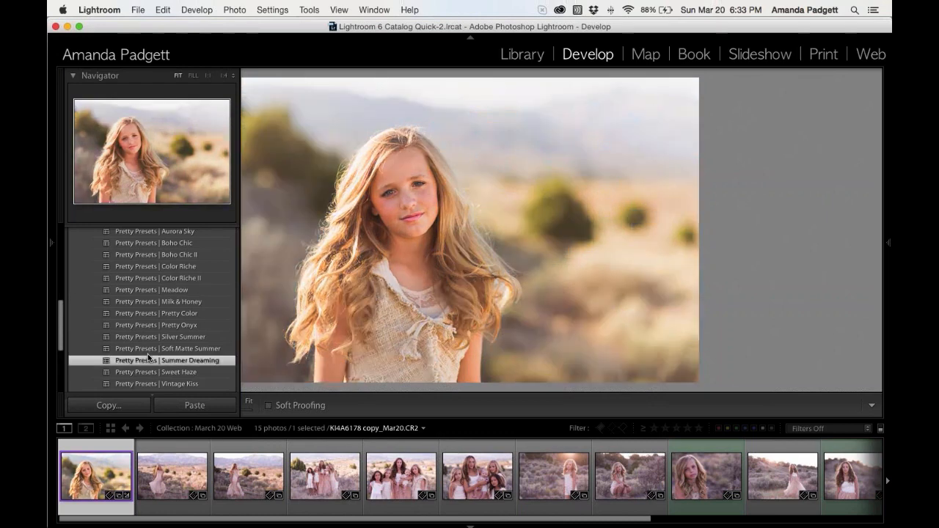
key("super+n")
type("sum")
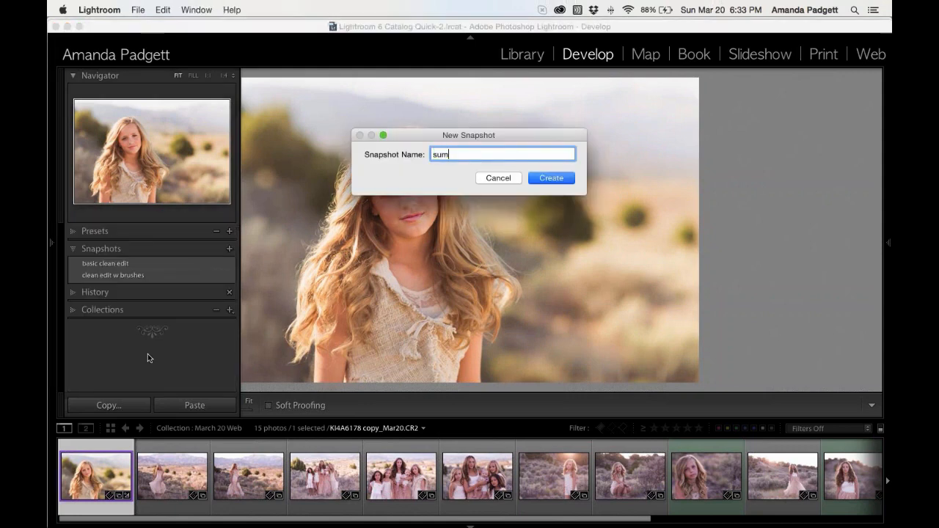
type("mer dreaming")
key("Return")
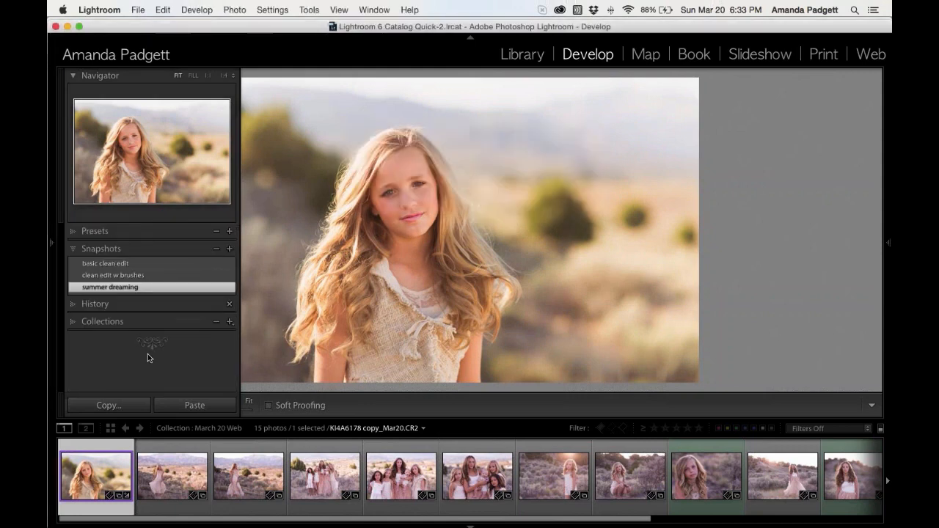
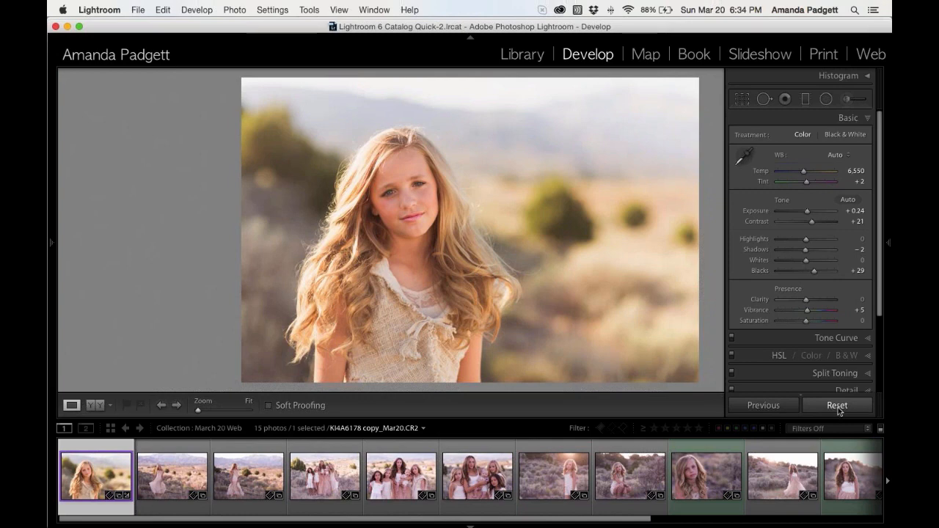
- Reset all develop settings of the portrait and apply the Boho Chic II preset to the unedited photo
left_click(838, 407)
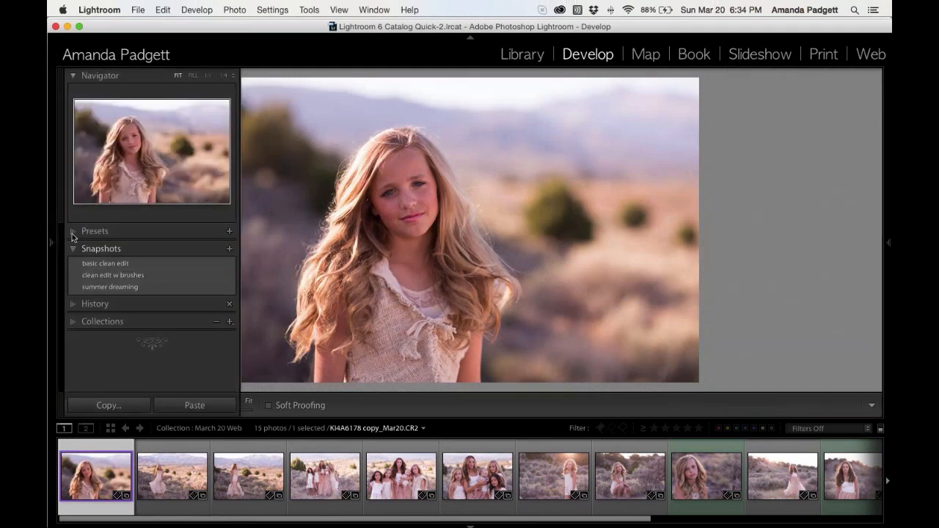
left_click(72, 233)
scroll(119, 264, "down", 5)
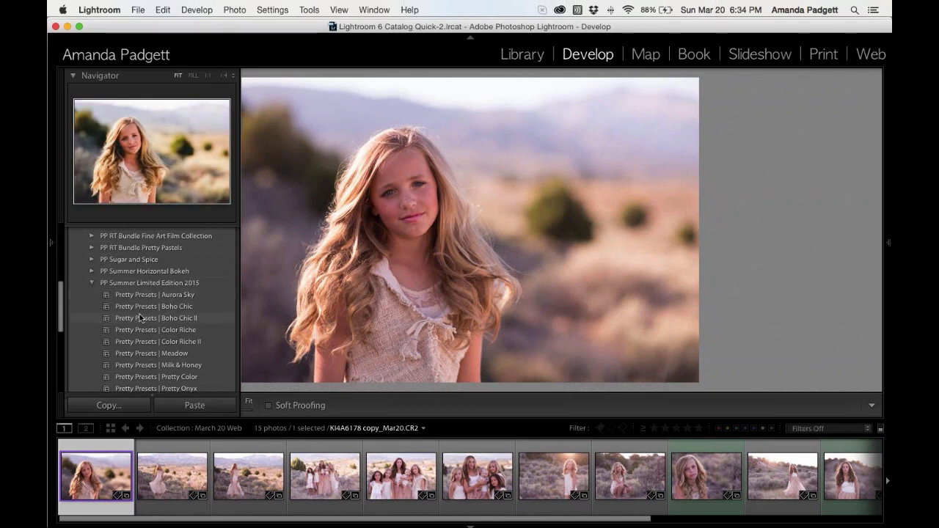
left_click(140, 318)
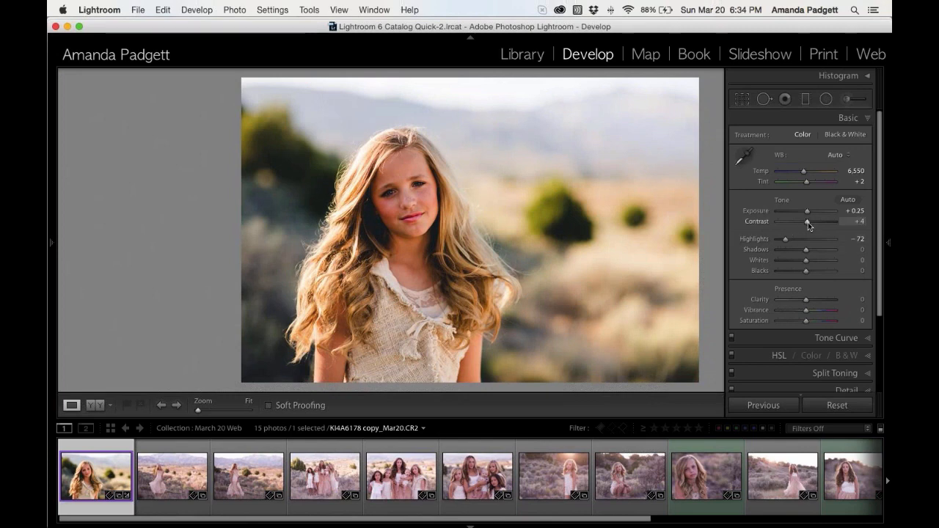
- Set the portrait's contrast to -8, shadows to +12 and blacks to +8
left_click_drag(805, 222, 808, 271)
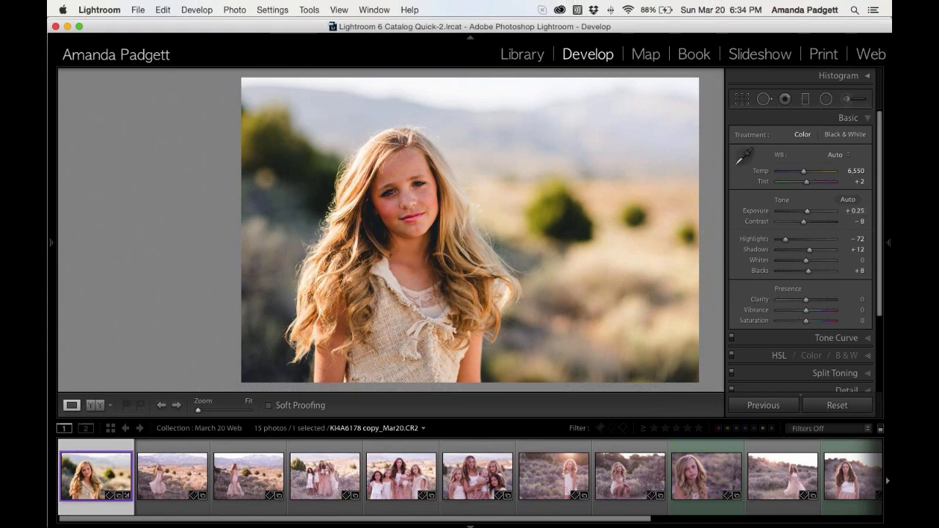
key("Tab")
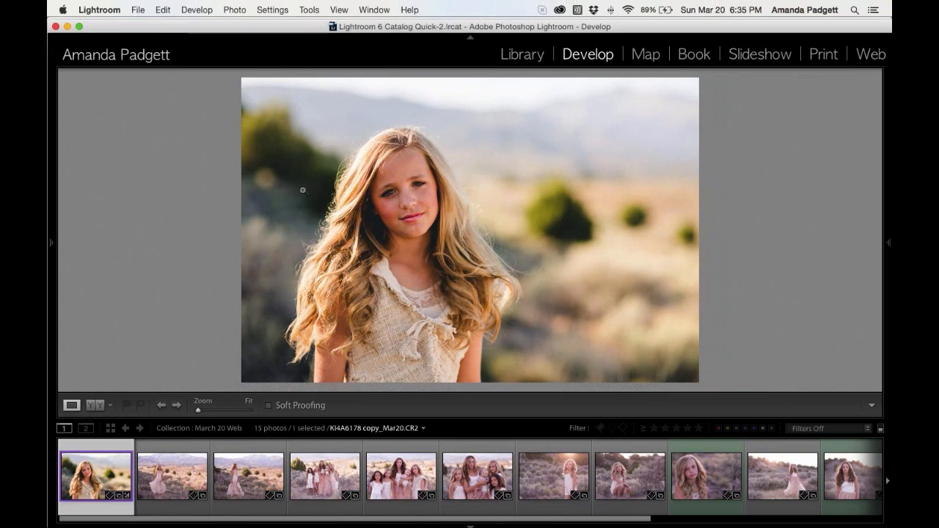
- Save this version of the portrait as a new snapshot named "boho chic II on sooc"
mouse_move(50, 250)
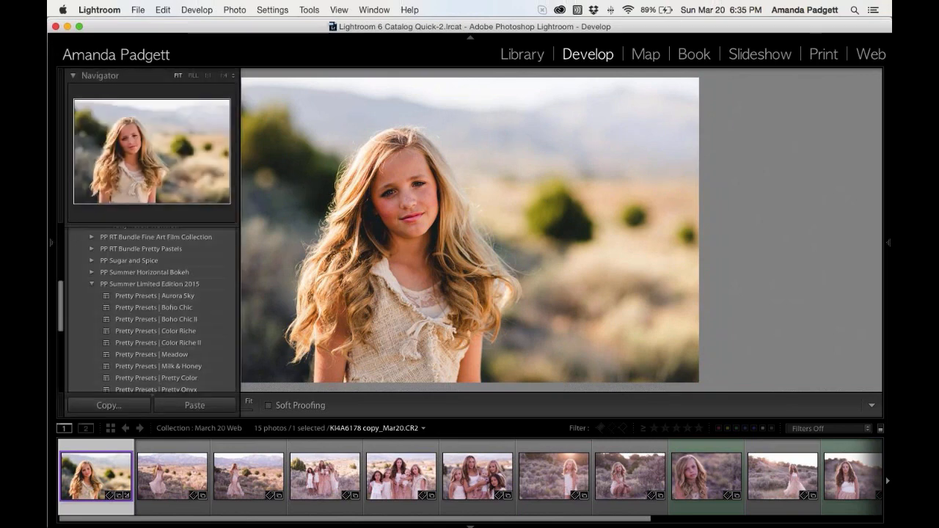
scroll(110, 315, "down", 5)
left_click(75, 325)
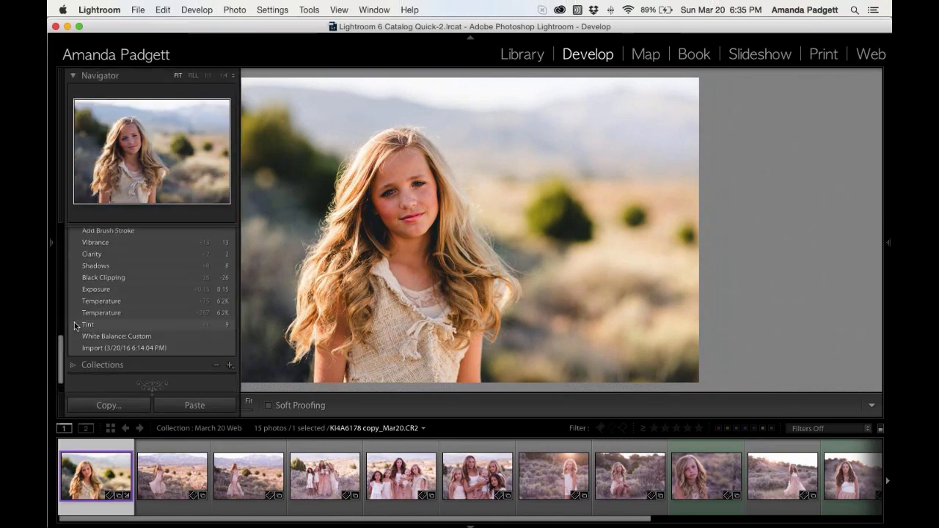
scroll(101, 305, "up", 5)
scroll(104, 306, "up", 5)
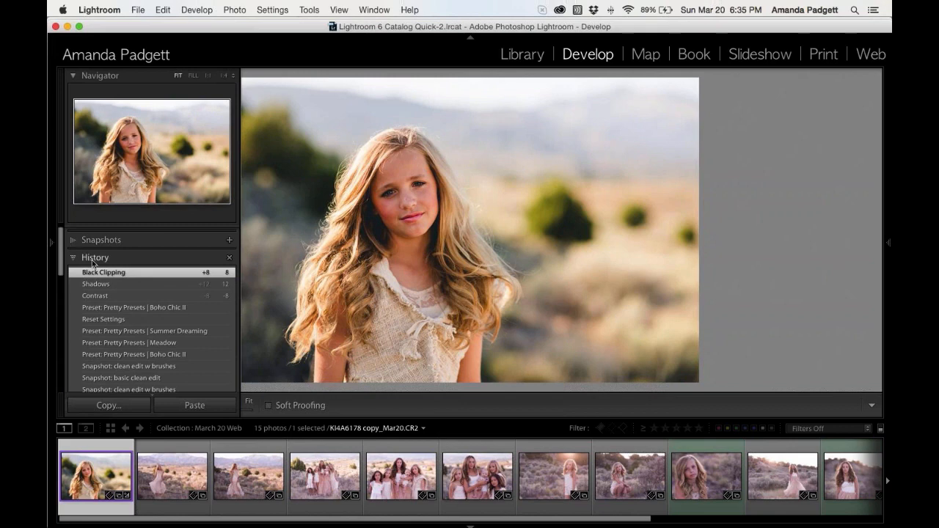
key("super+n")
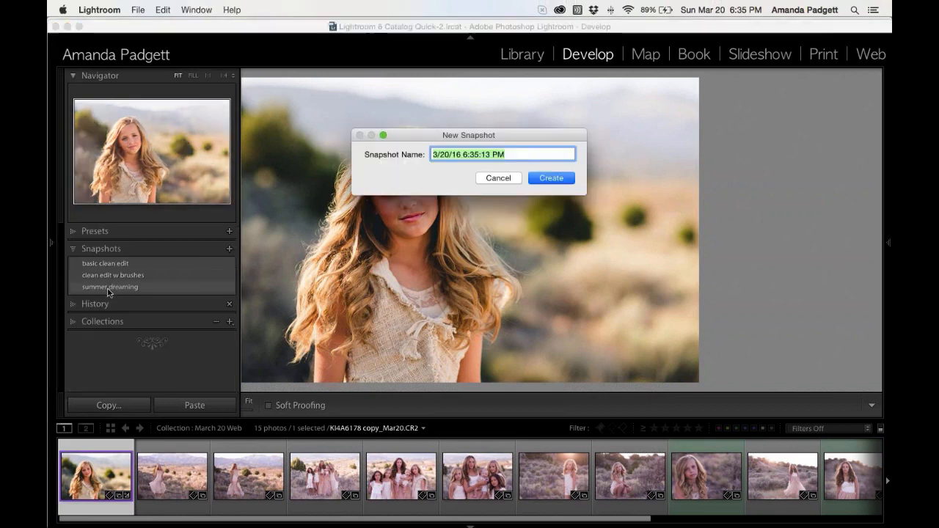
type("ho")
key("BackSpace")
key("BackSpace")
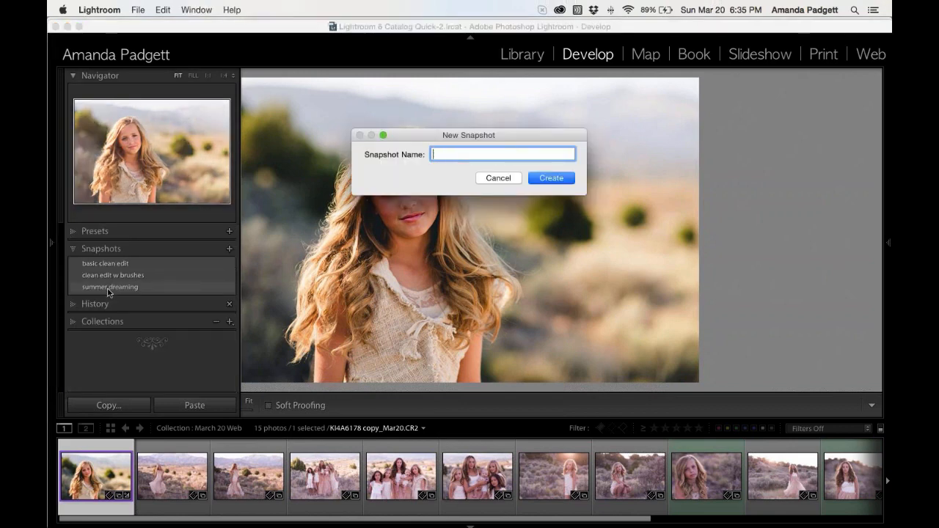
type("boho")
type(" chi")
key("BackSpace")
type("ic")
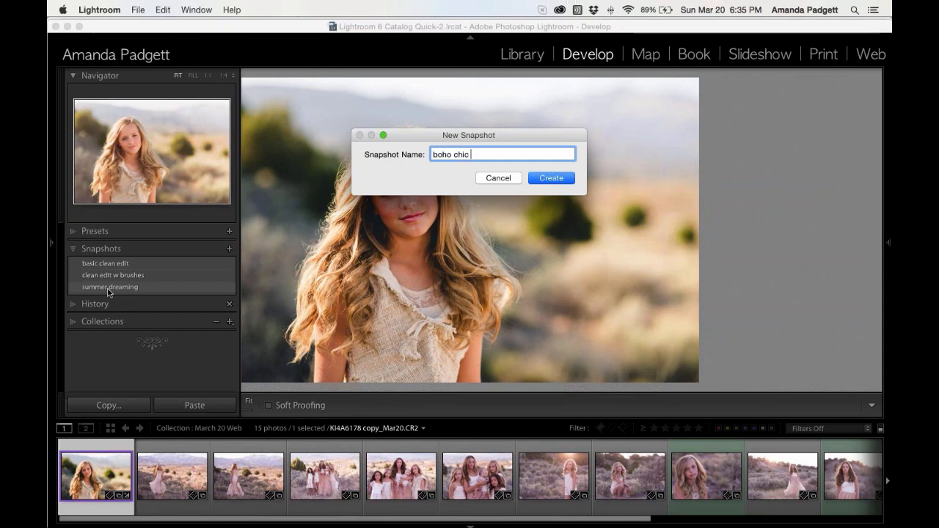
type(" II on sooc")
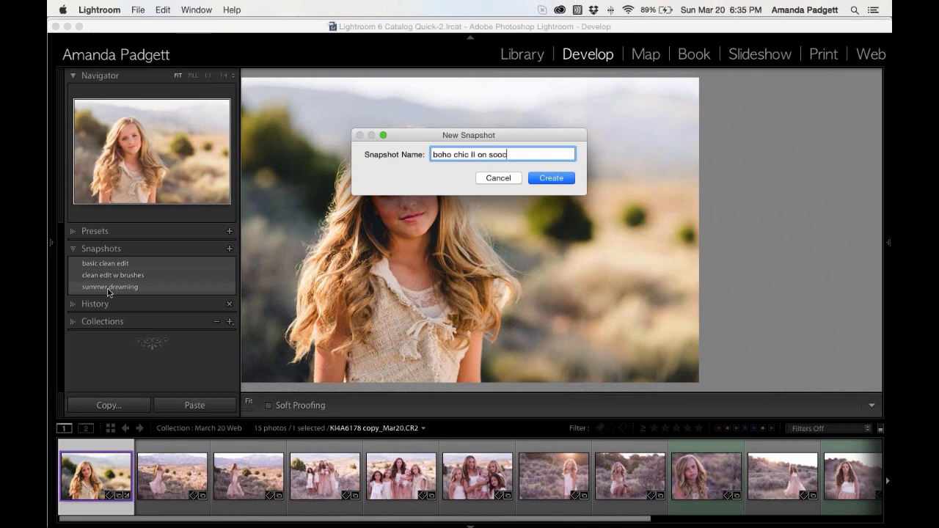
key("Return")
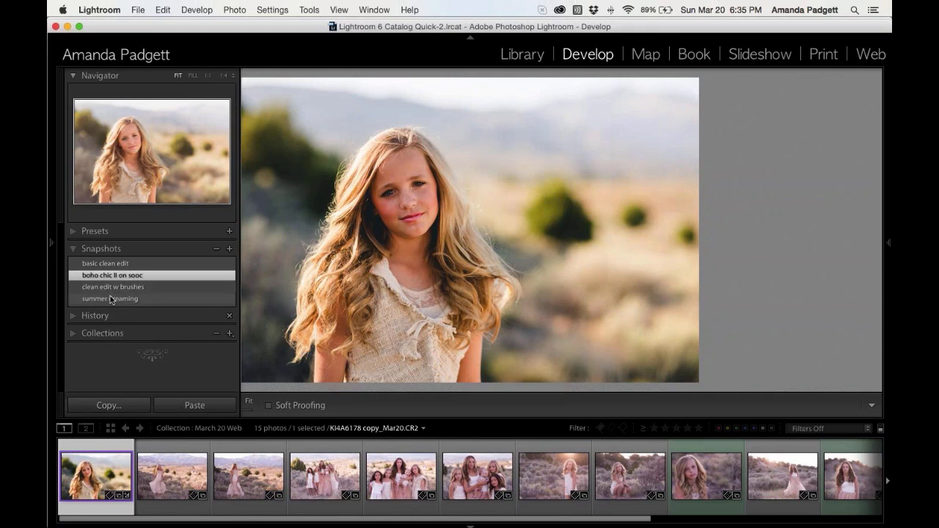
- Compare the portrait's snapshots "basic clean edit", "clean edit w brushes", "summer dreaming" and "boho chic II on sooc"
left_click(127, 264)
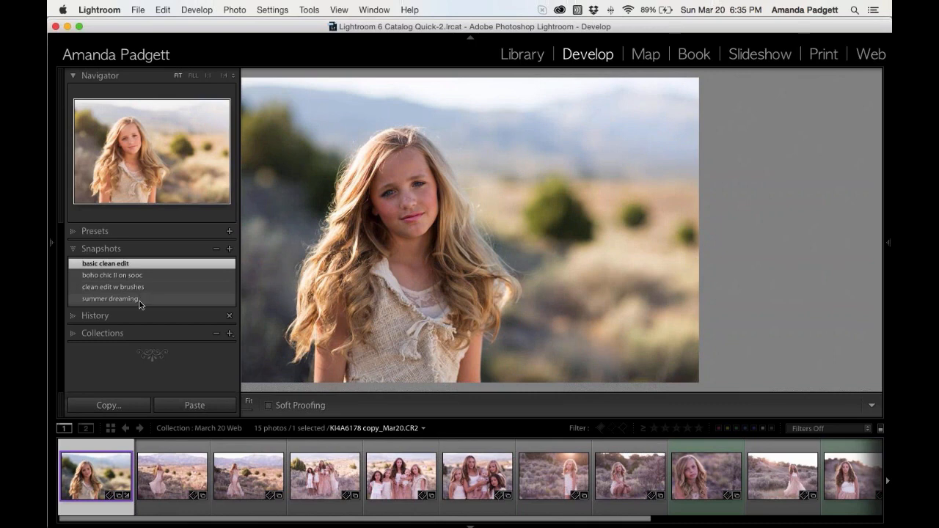
left_click(143, 288)
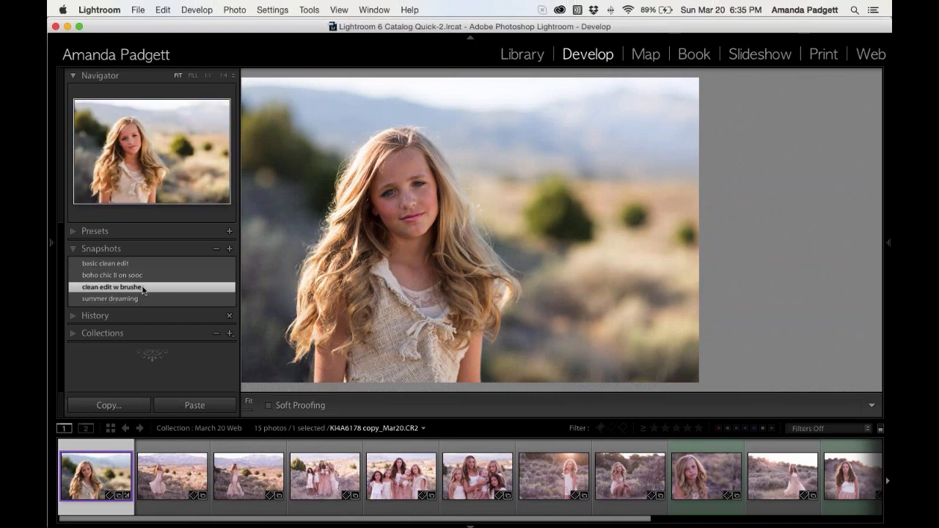
left_click(144, 300)
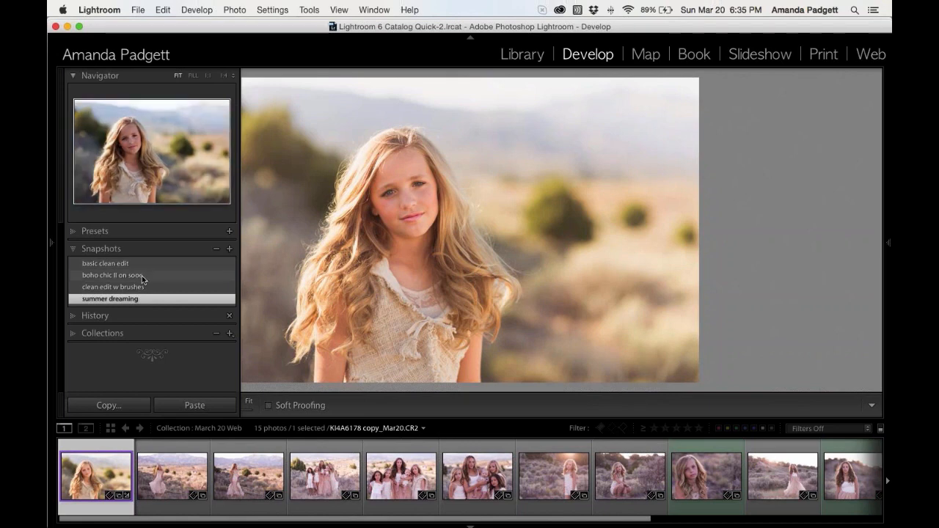
left_click(142, 277)
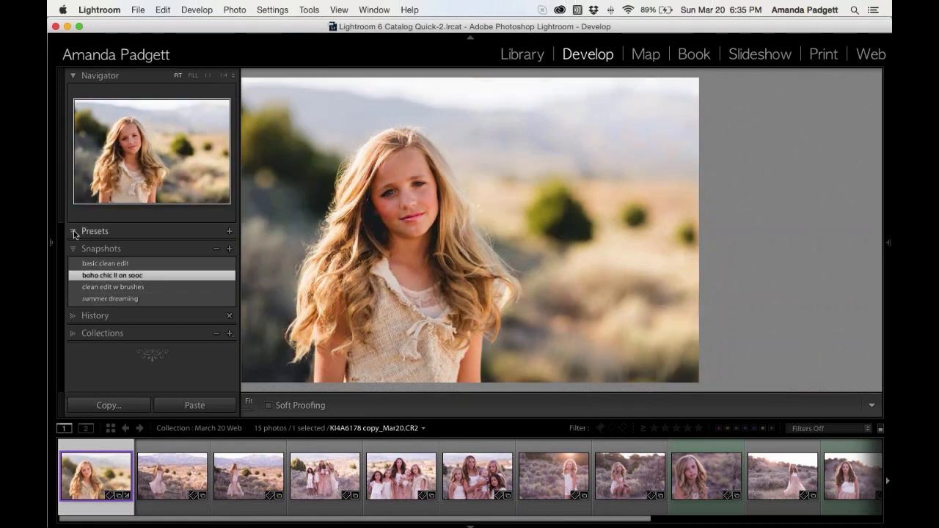
- Return the portrait to its "clean edit w brushes" snapshot
left_click(74, 231)
scroll(148, 322, "down", 10)
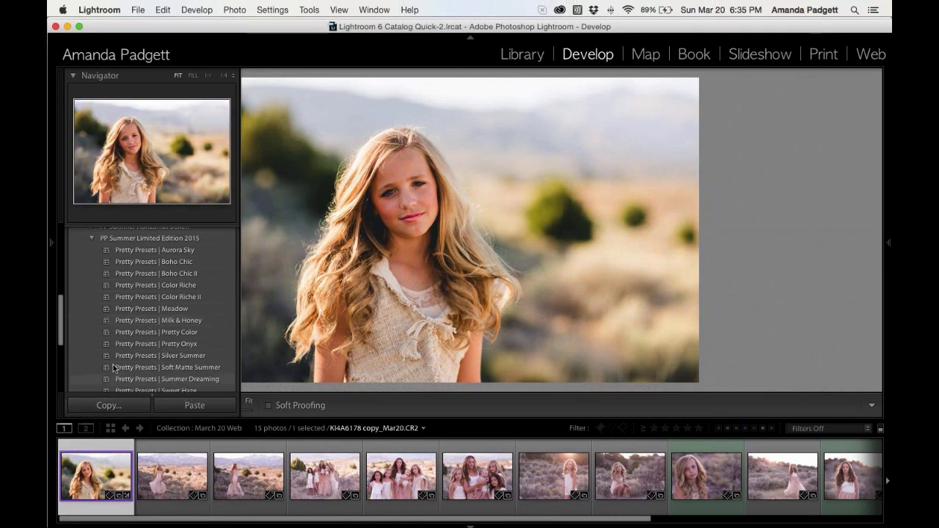
scroll(114, 367, "down", 5)
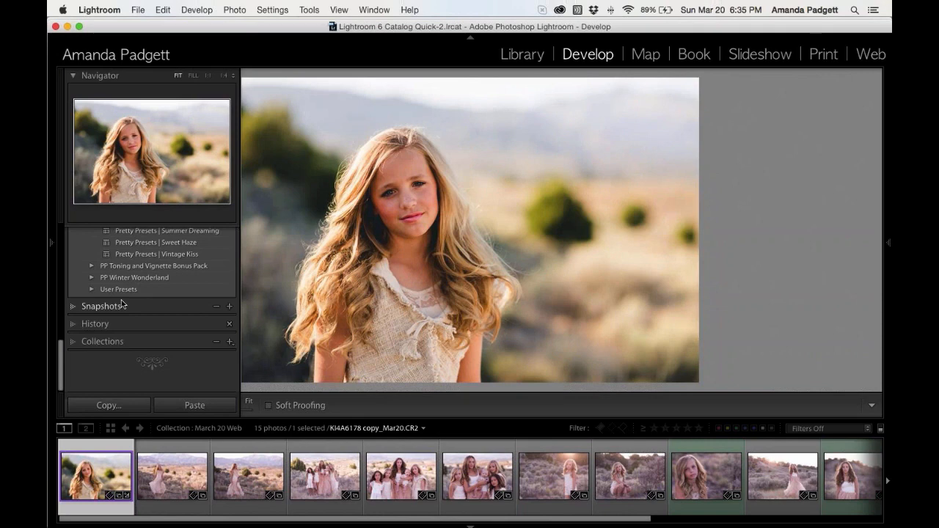
scroll(117, 307, "up", 1)
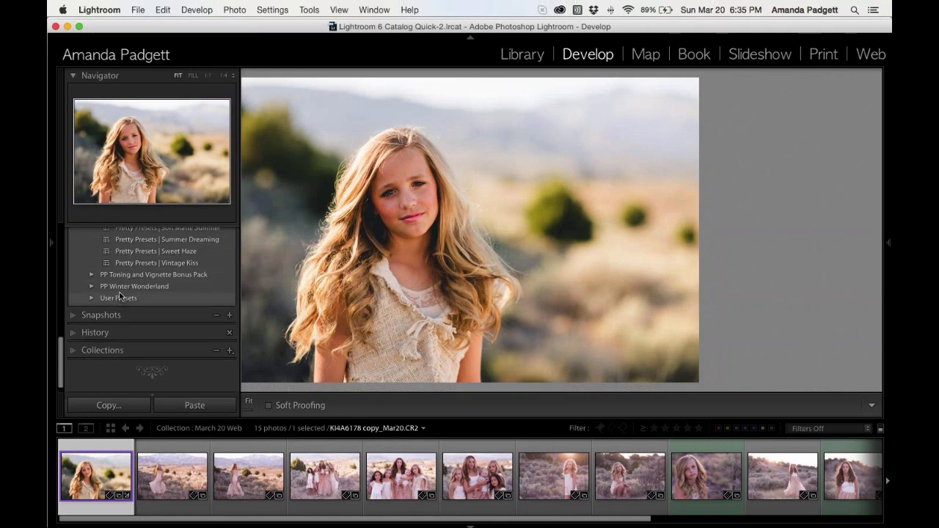
left_click(113, 314)
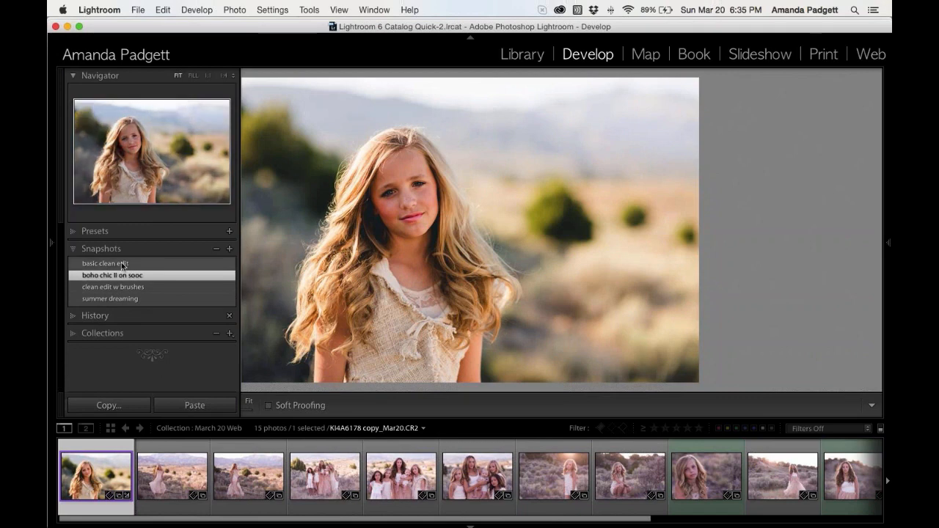
left_click(126, 288)
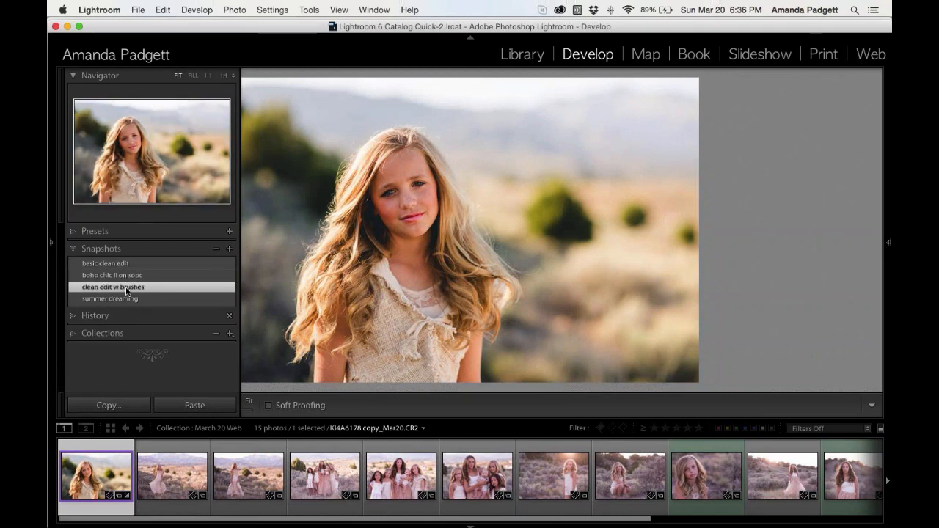
left_click(52, 243)
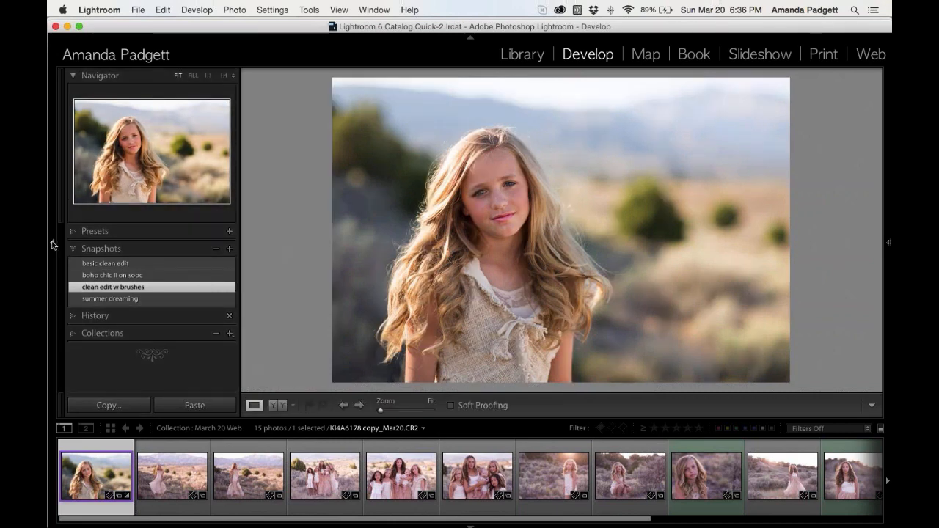
left_click(51, 242)
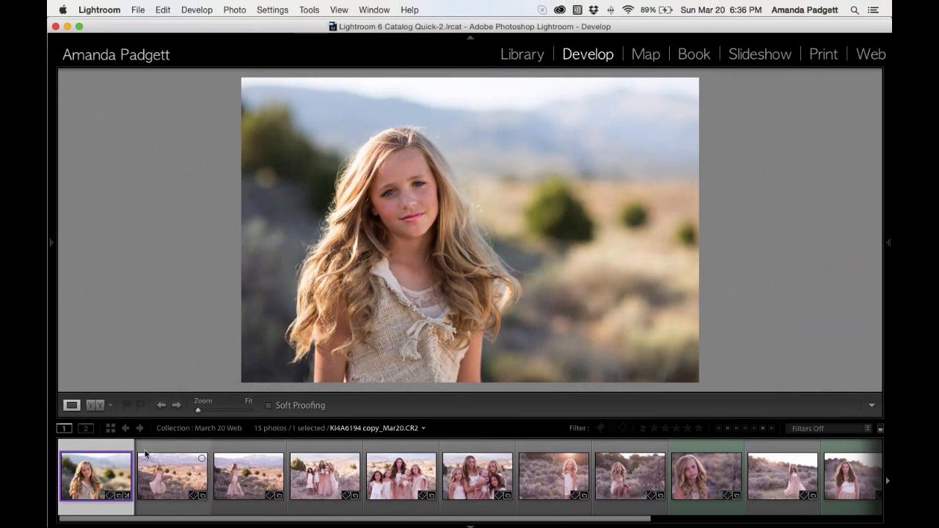
- Look through the three photos following the portrait and select the first six photos of the collection with the portrait as the active one
left_click(166, 480)
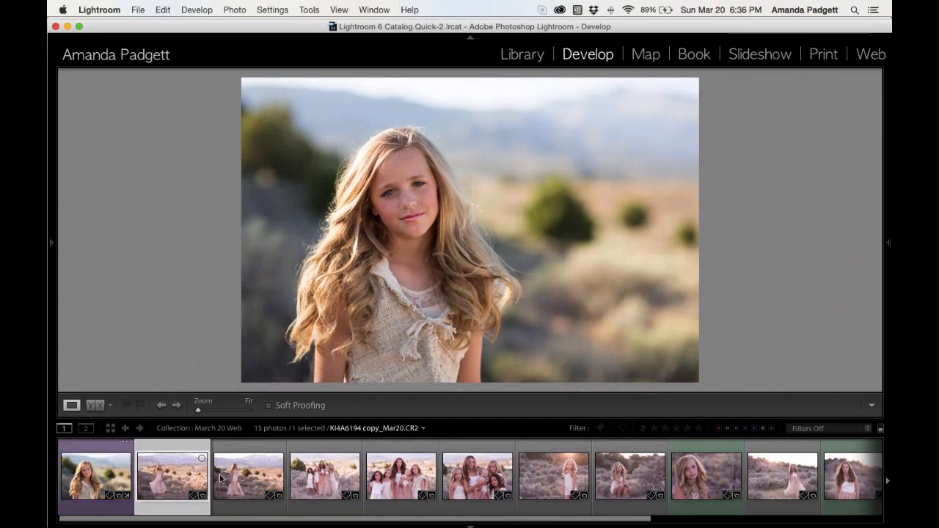
left_click(247, 480)
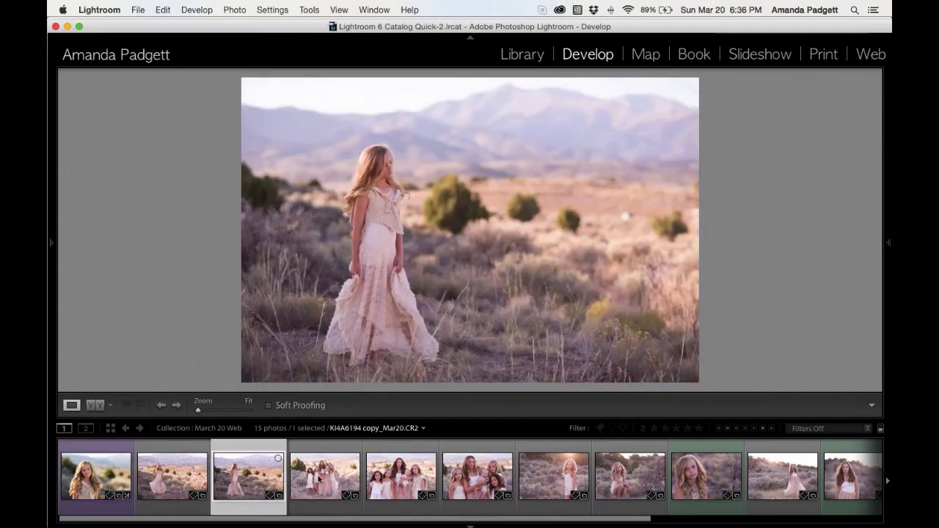
left_click(319, 479)
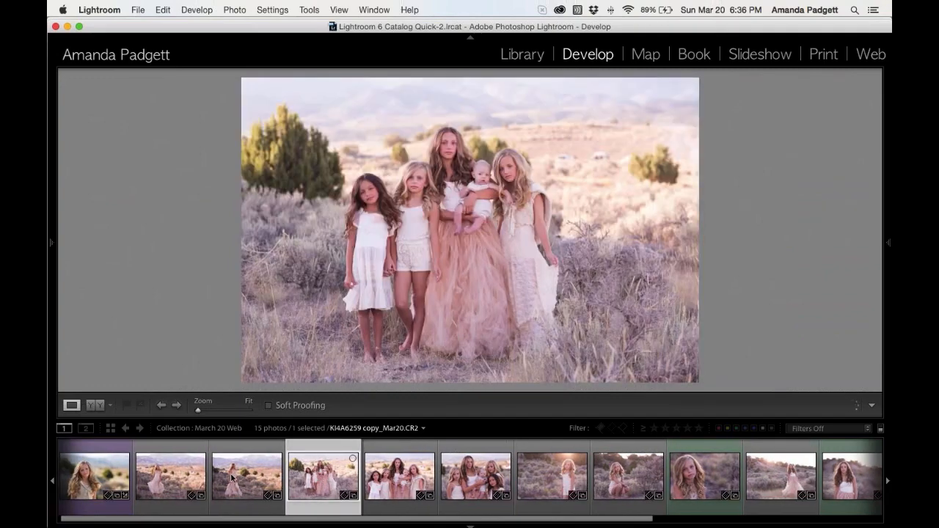
left_click(89, 479)
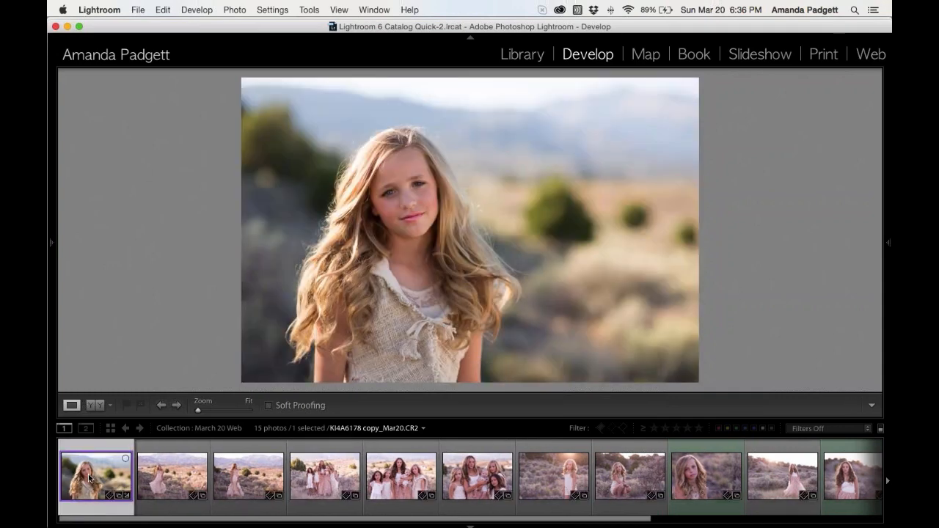
left_click(484, 477, "shift")
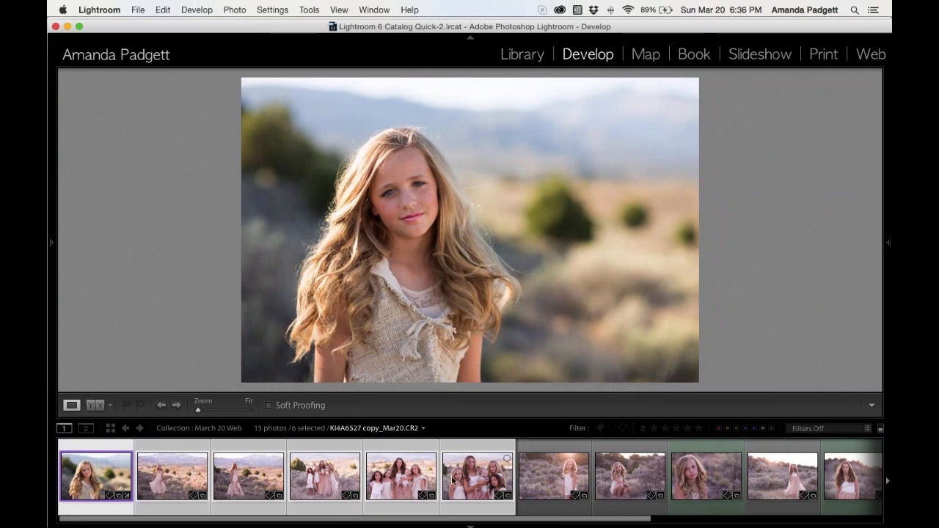
mouse_move(883, 257)
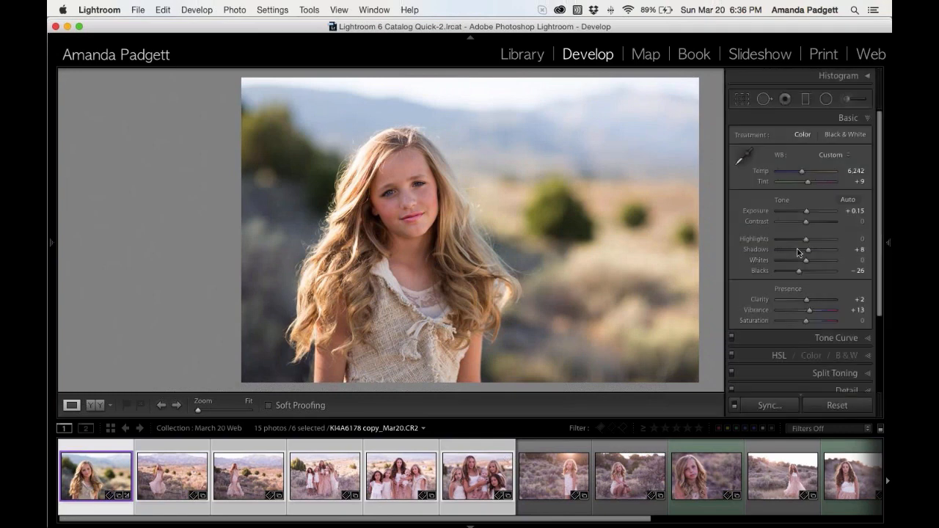
left_click(770, 406)
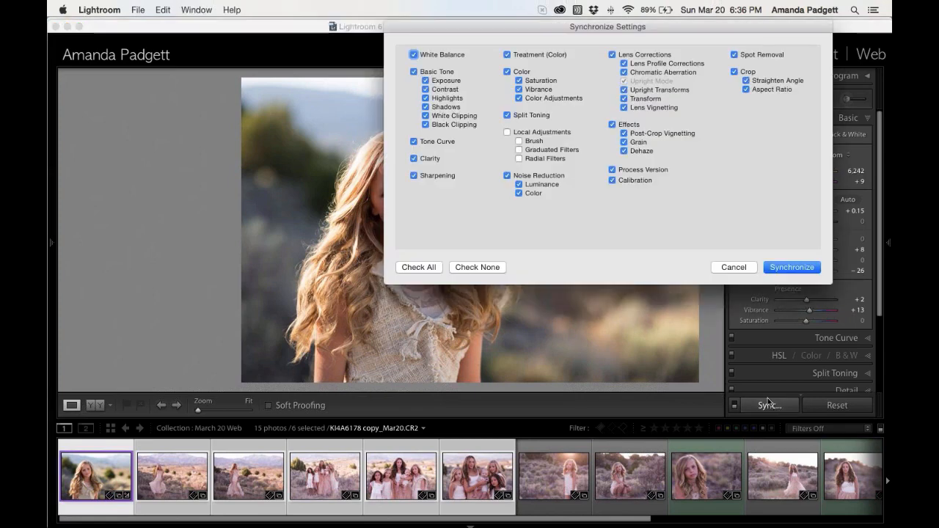
left_click(424, 267)
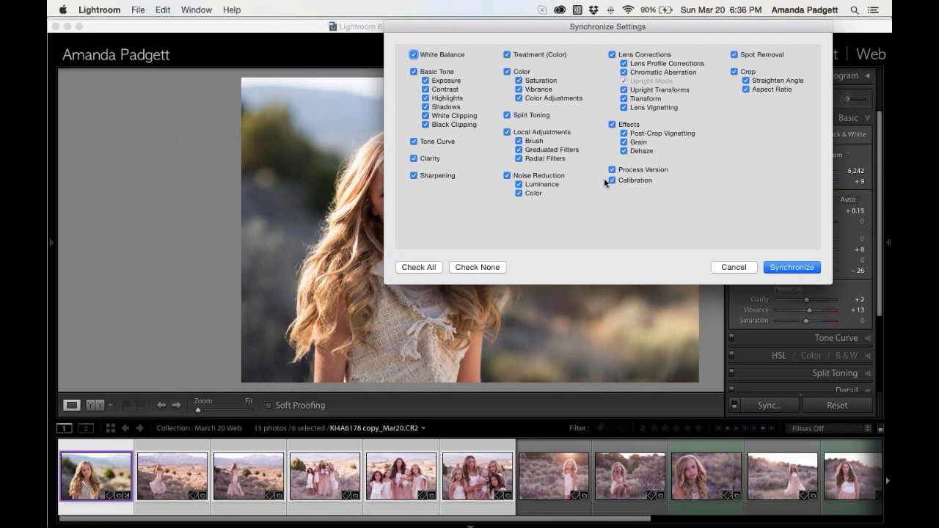
left_click(520, 142)
left_click(507, 133)
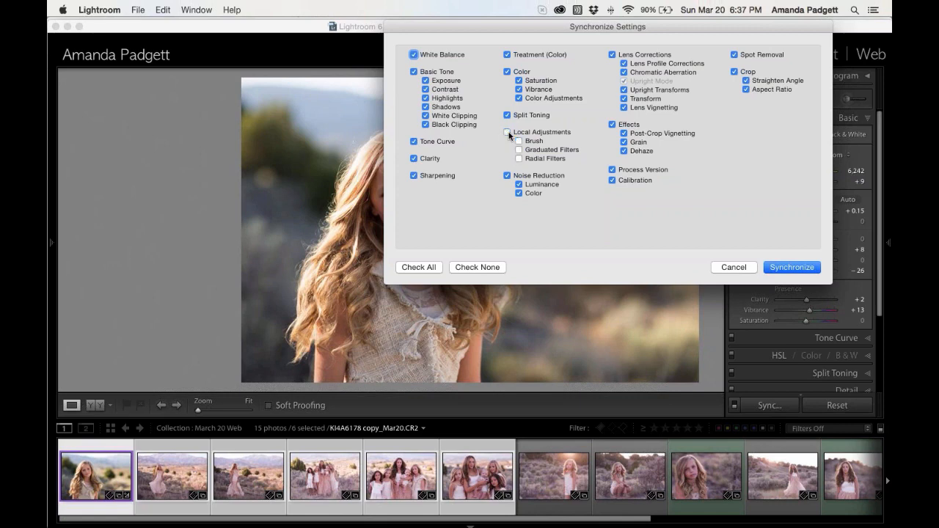
left_click(735, 55)
left_click(736, 266)
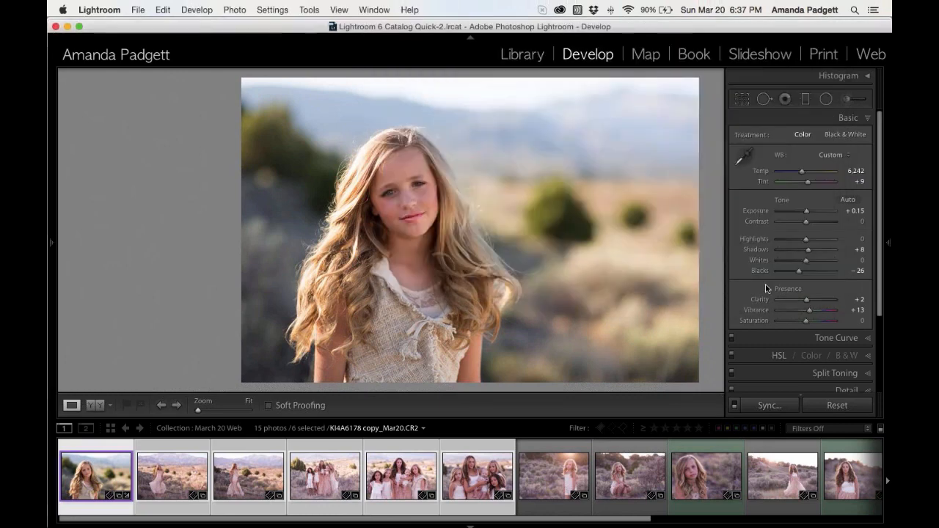
- Apply the Sharpening Portraits and Vignette Low presets from the PP PrettyPresets Workflow set to the portrait
left_click(72, 233)
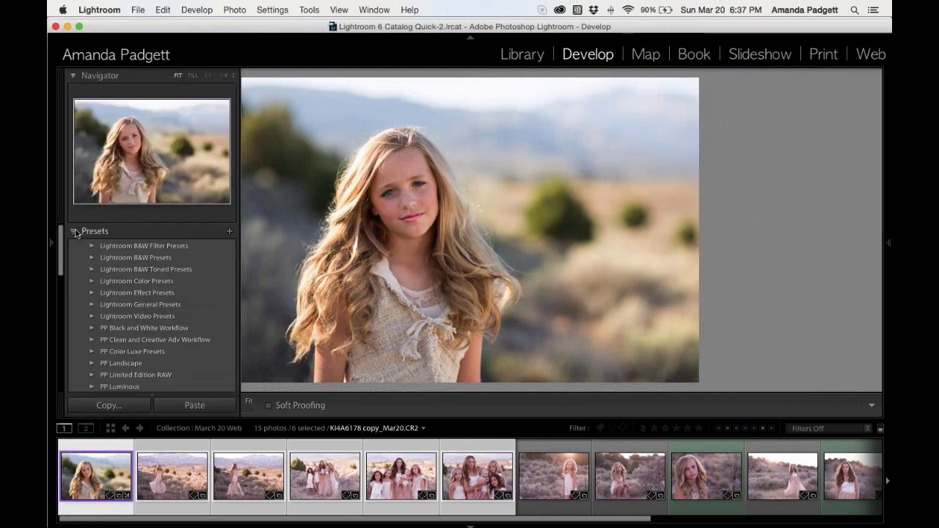
scroll(106, 258, "down", 10)
scroll(106, 257, "up", 5)
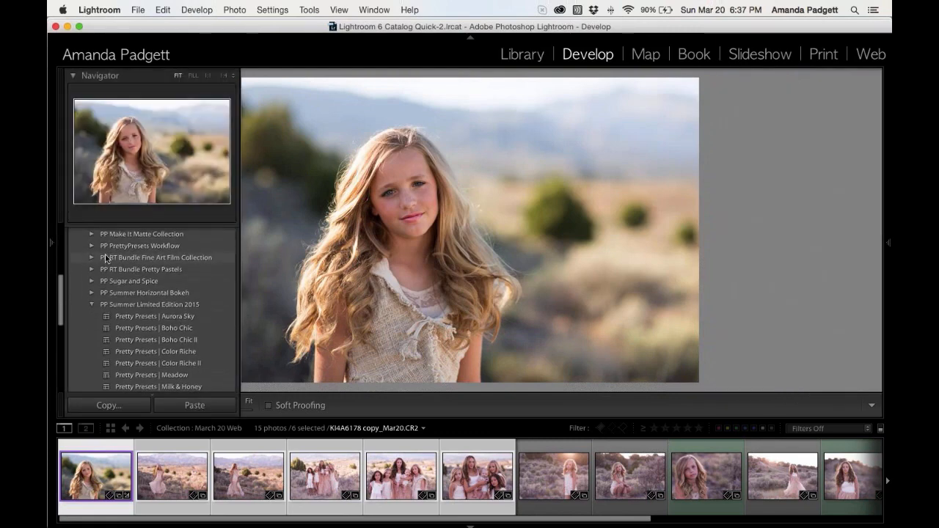
scroll(105, 257, "up", 2)
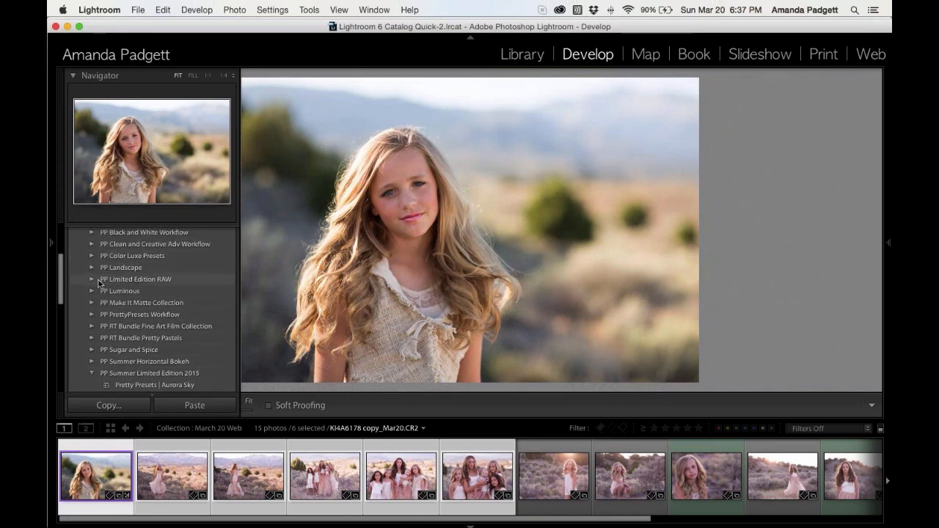
scroll(110, 295, "down", 5)
scroll(110, 294, "down", 5)
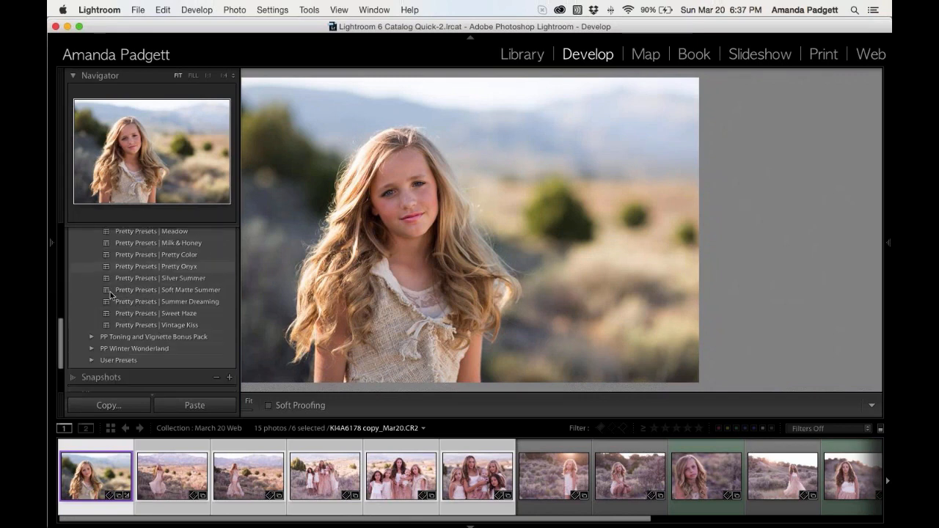
scroll(96, 276, "up", 10)
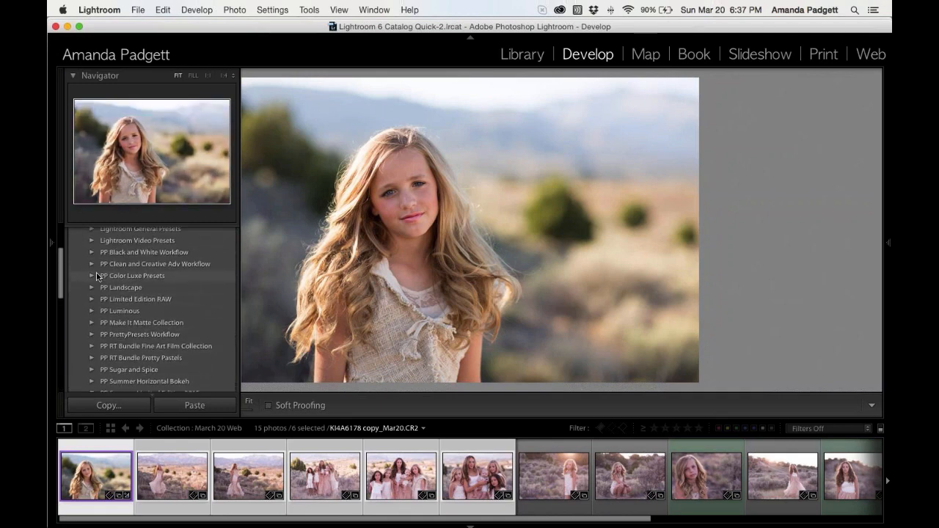
scroll(113, 341, "down", 1)
left_click(94, 323)
scroll(117, 311, "down", 2)
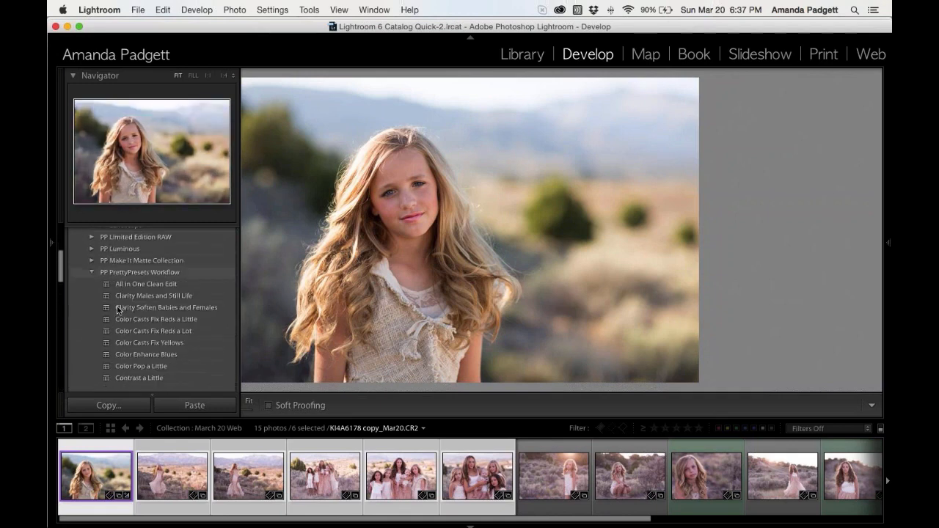
scroll(117, 309, "down", 5)
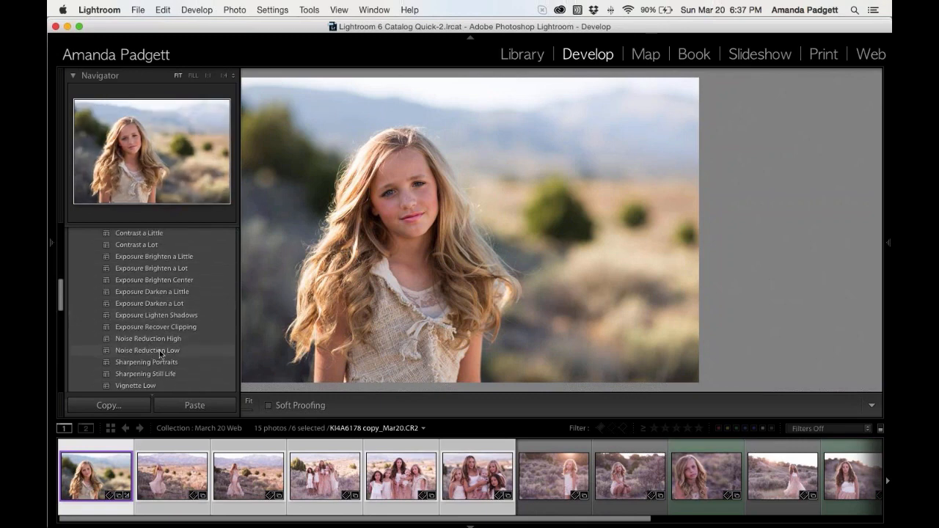
left_click(160, 364)
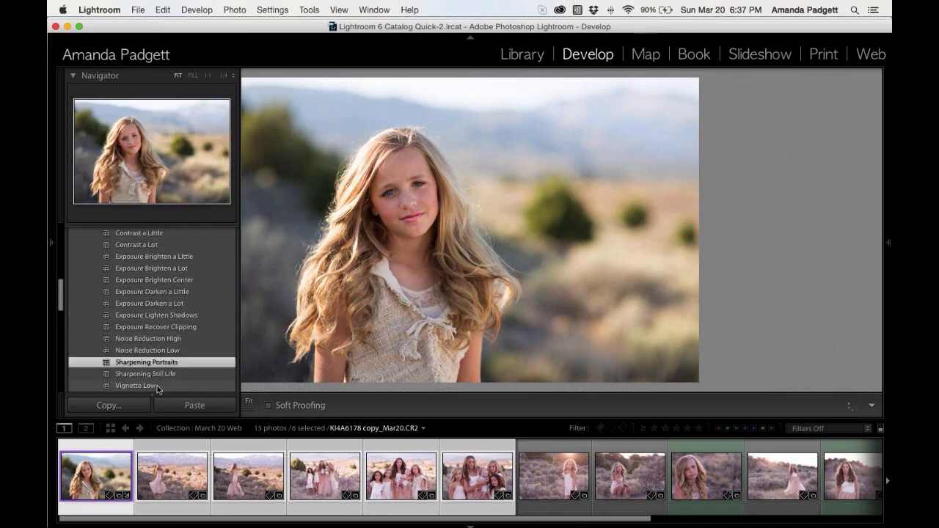
left_click(160, 387)
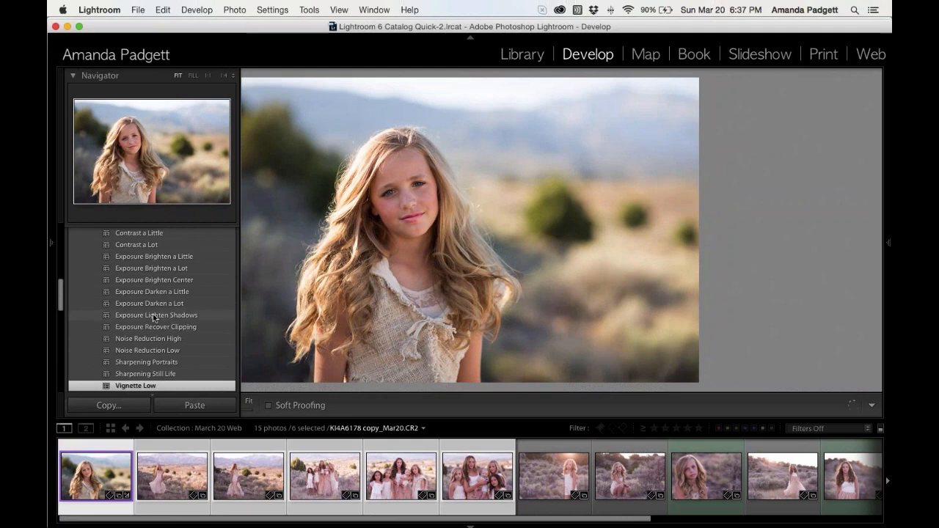
scroll(154, 317, "up", 1)
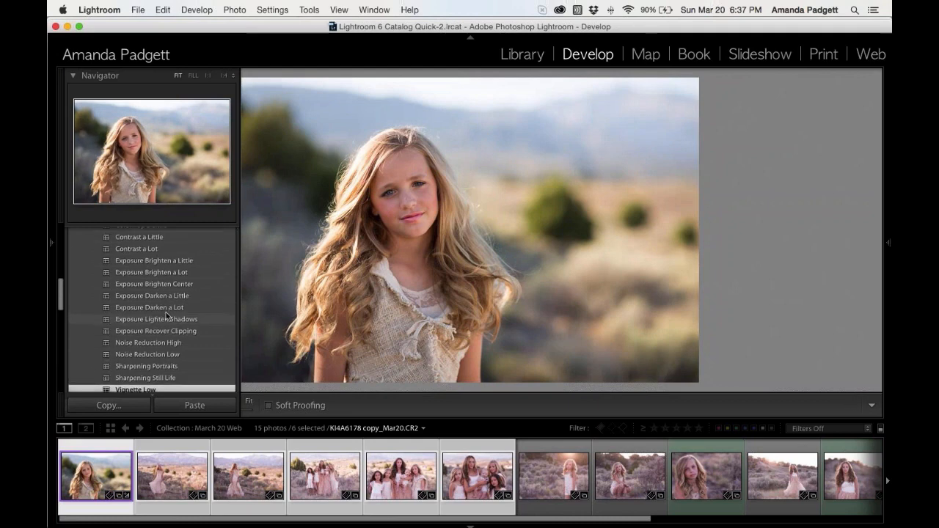
key("F7")
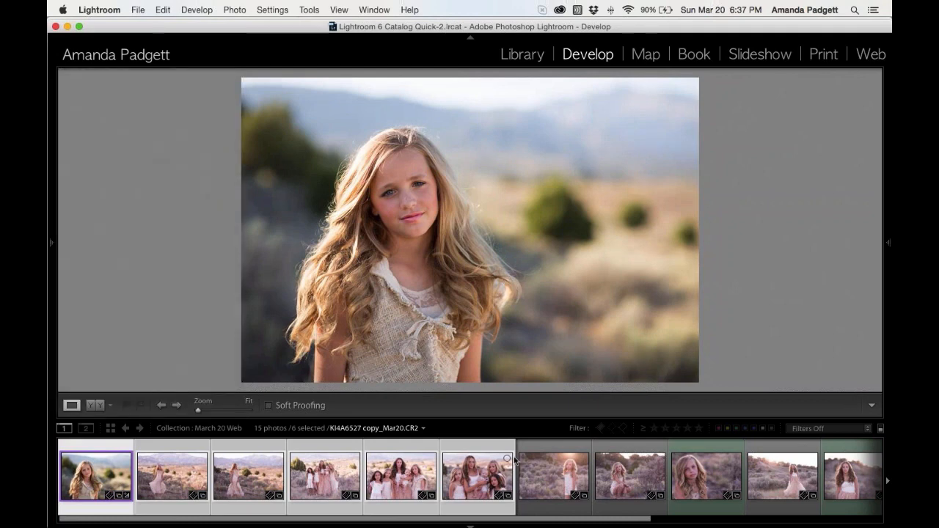
- Synchronize the portrait's develop settings to the other five selected photos and display group photo KI4A6259
mouse_move(888, 260)
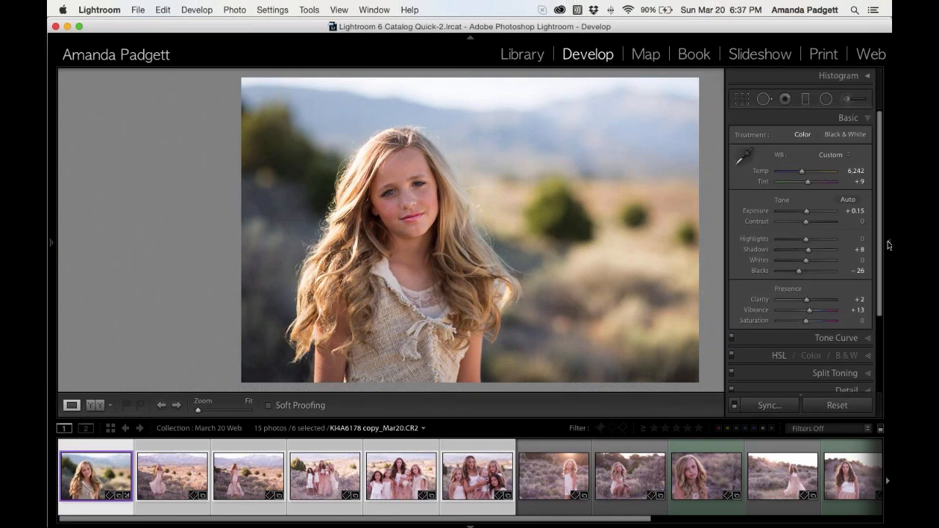
left_click(769, 405)
left_click(803, 273)
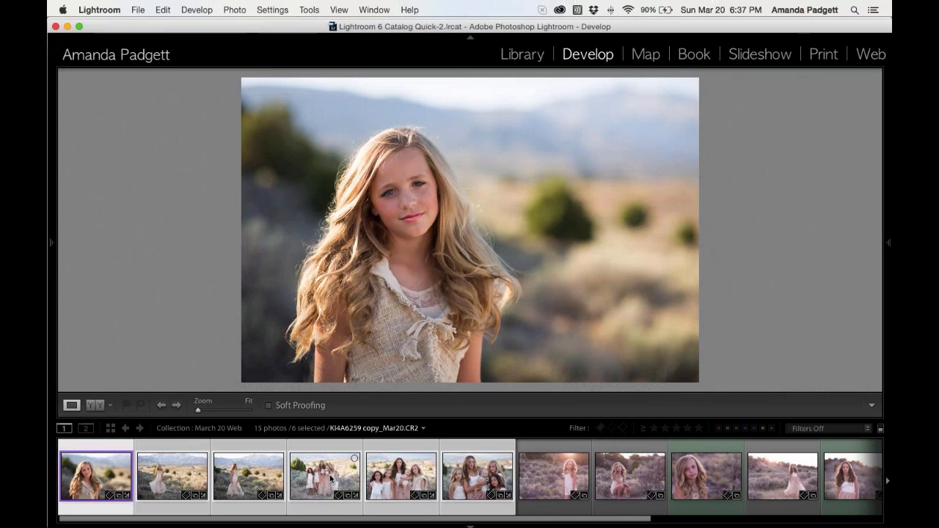
left_click(330, 477)
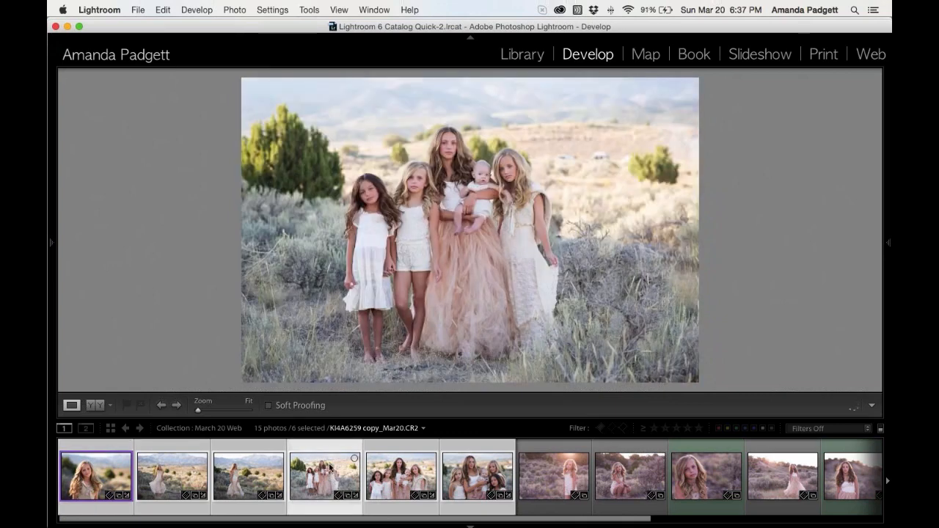
- Compare the group photo's before and after versions side by side at 1:4 zoom, examining the girls' faces and dresses
mouse_move(52, 246)
key("y")
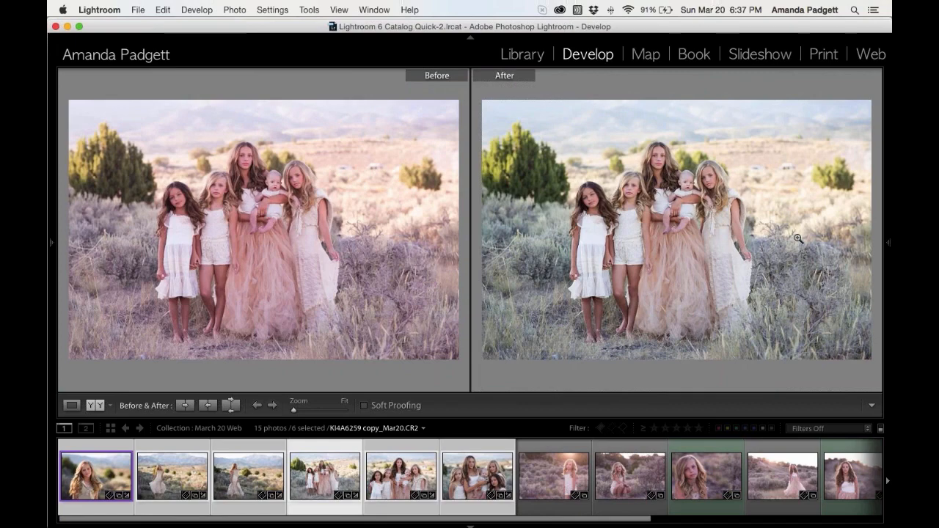
left_click_drag(294, 411, 312, 415)
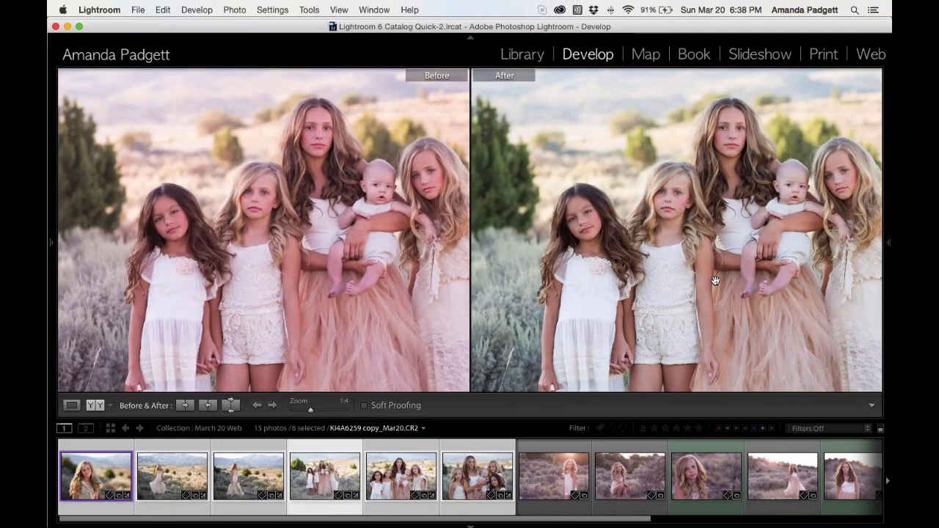
left_click_drag(713, 279, 686, 254)
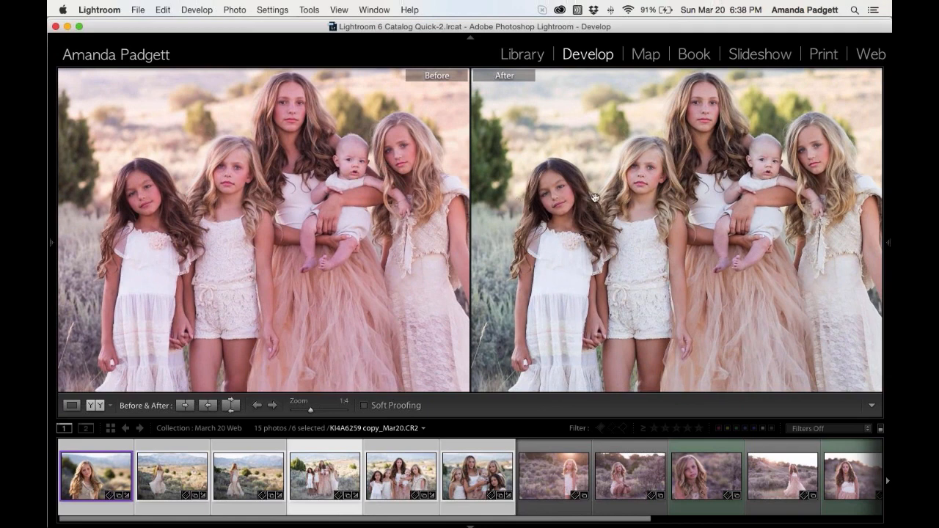
left_click_drag(594, 204, 676, 239)
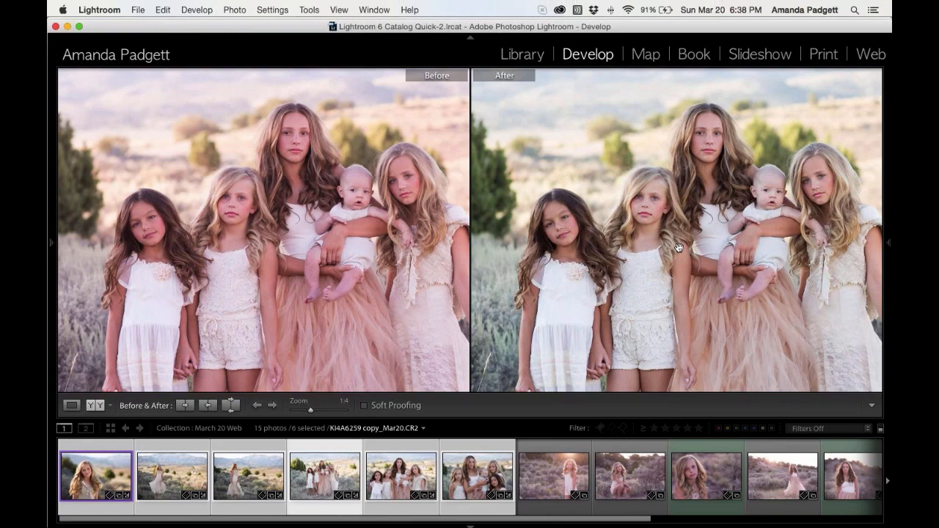
- Clear the multiple selection, select only photo KI4A6194 and return to the single-photo view
left_click(166, 490)
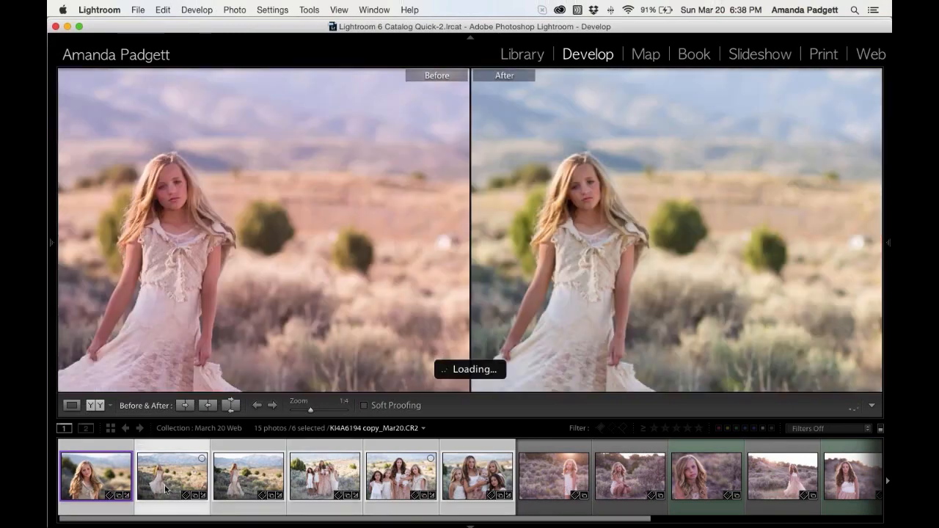
key("super+d")
left_click(165, 490)
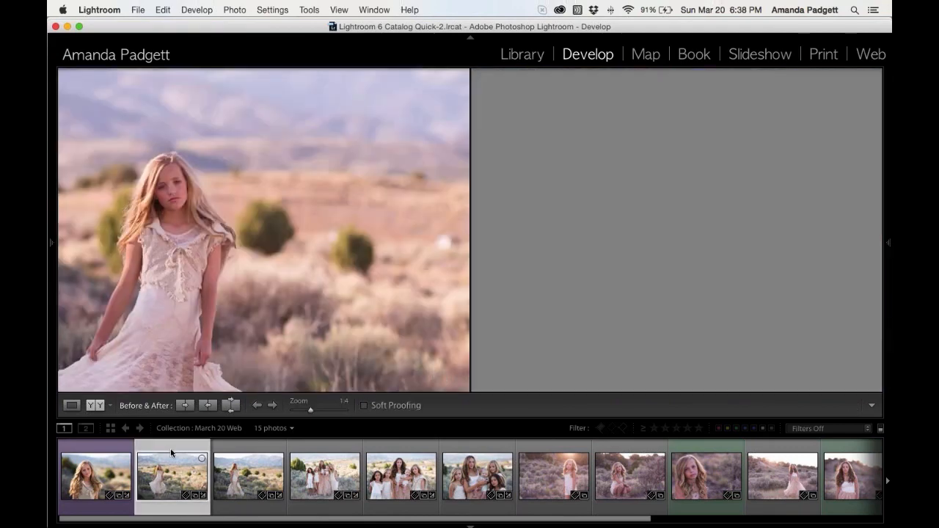
key("d")
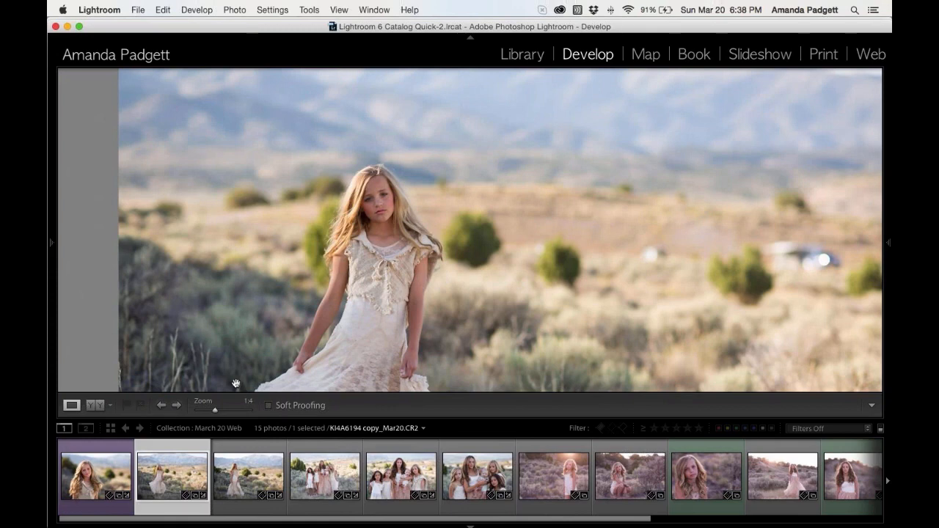
- Create a virtual copy of the edited portrait KI4A6178
left_click(104, 486)
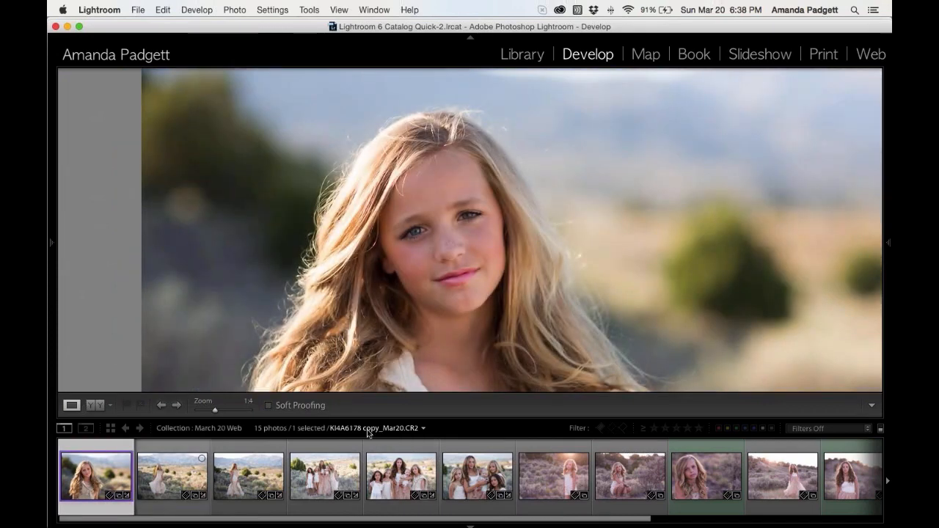
right_click(99, 482)
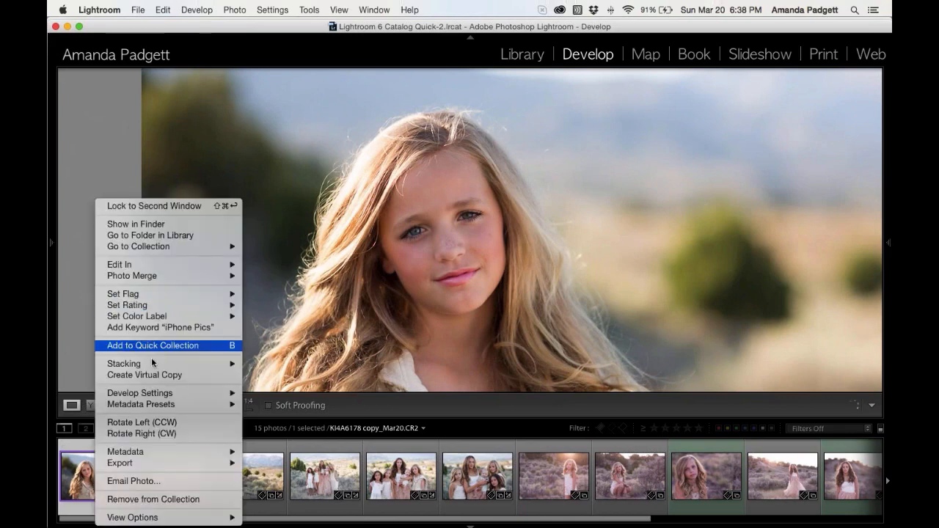
left_click(192, 375)
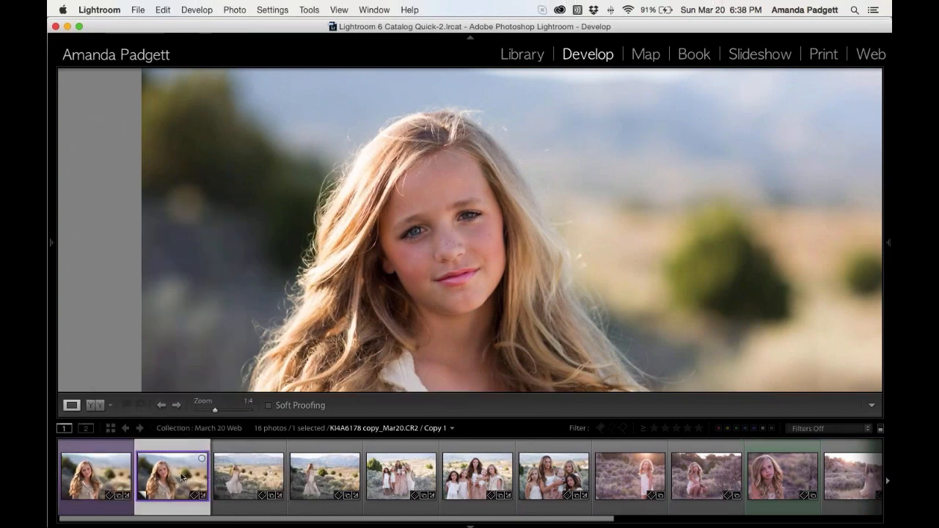
- Create virtual copies of the five synced photos from KI4A6194 through KI4A6527
left_click(245, 481)
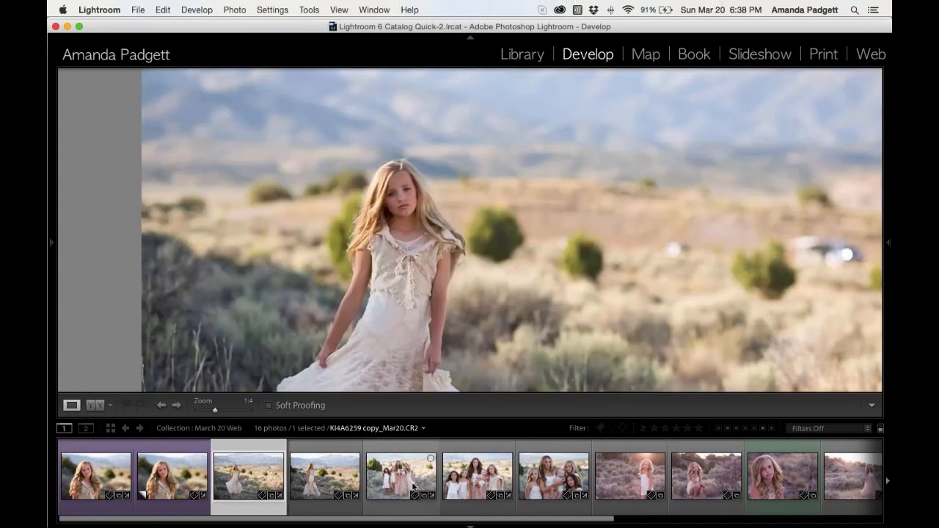
left_click(551, 485, "shift")
right_click(552, 485)
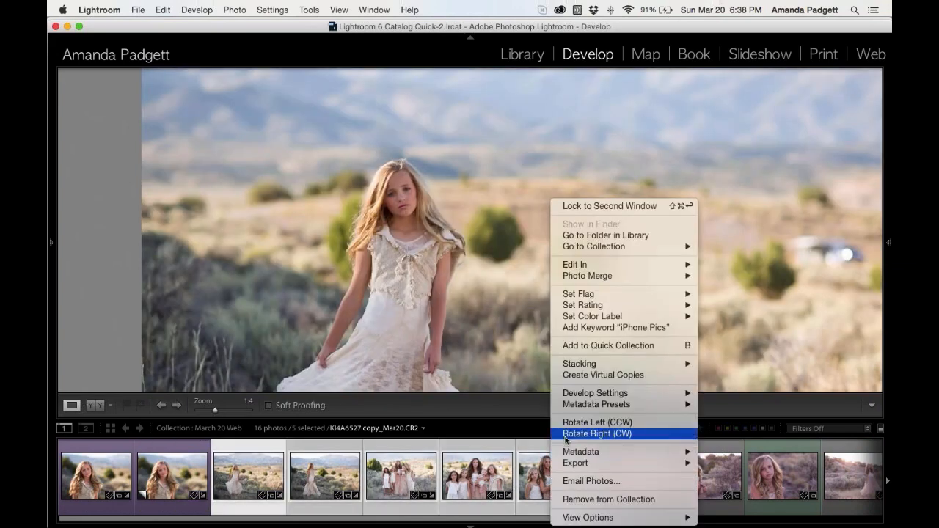
left_click(584, 375)
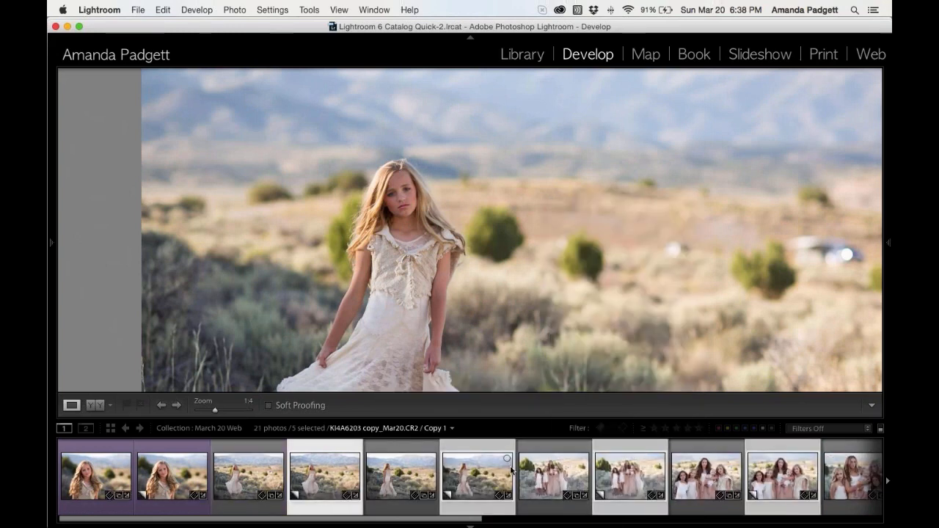
- Apply the "summer dreaming" snapshot to the portrait's virtual copy and fit the photo in view
left_click(162, 481)
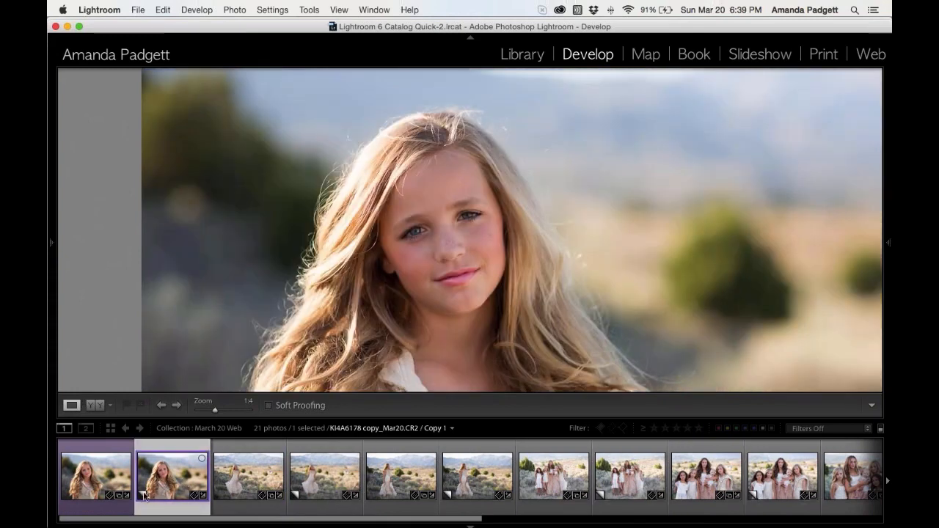
left_click(51, 242)
scroll(138, 286, "down", 10)
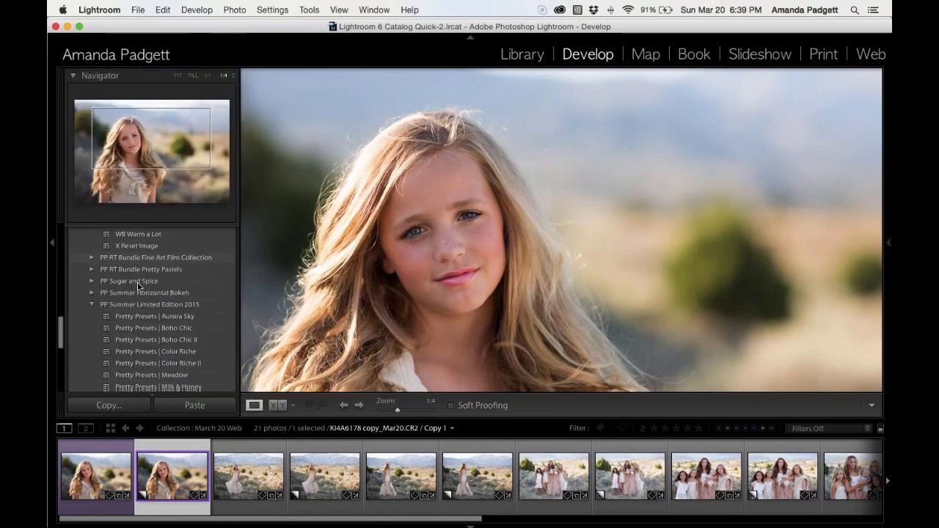
left_click(114, 306)
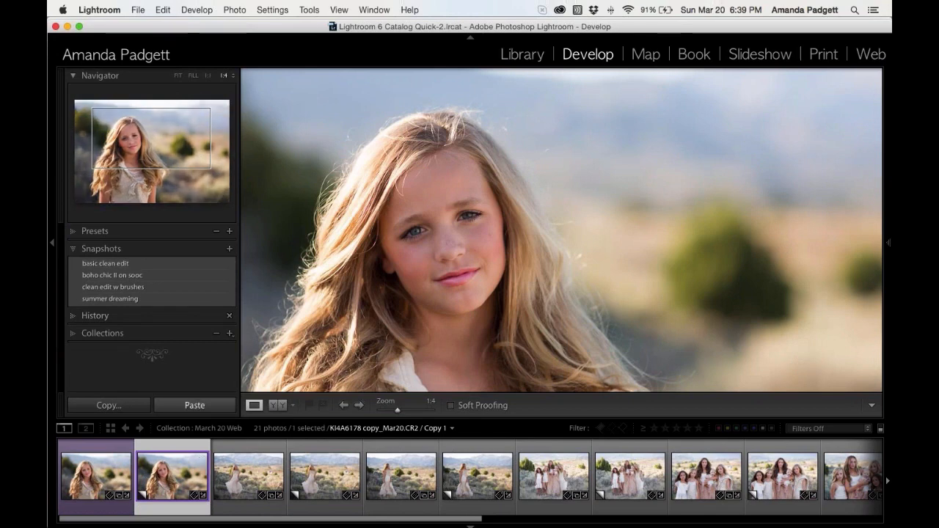
left_click(149, 300)
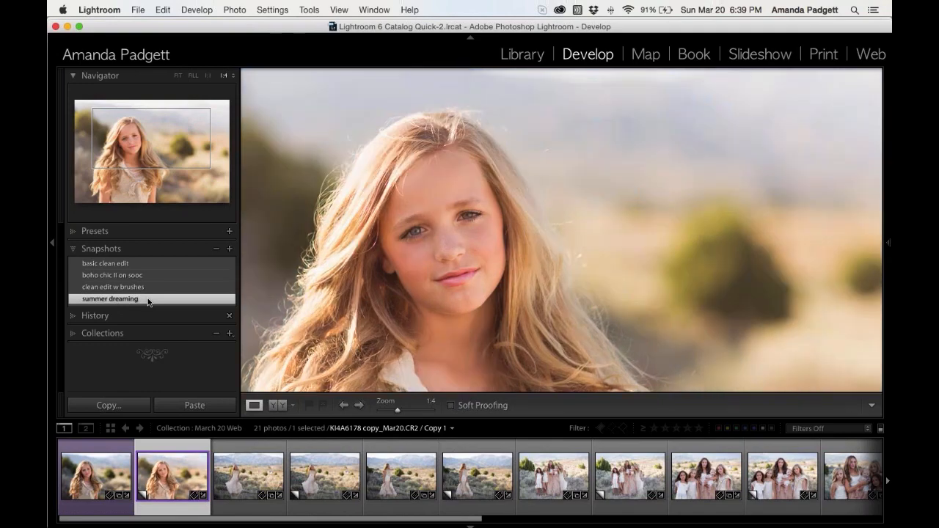
key("z")
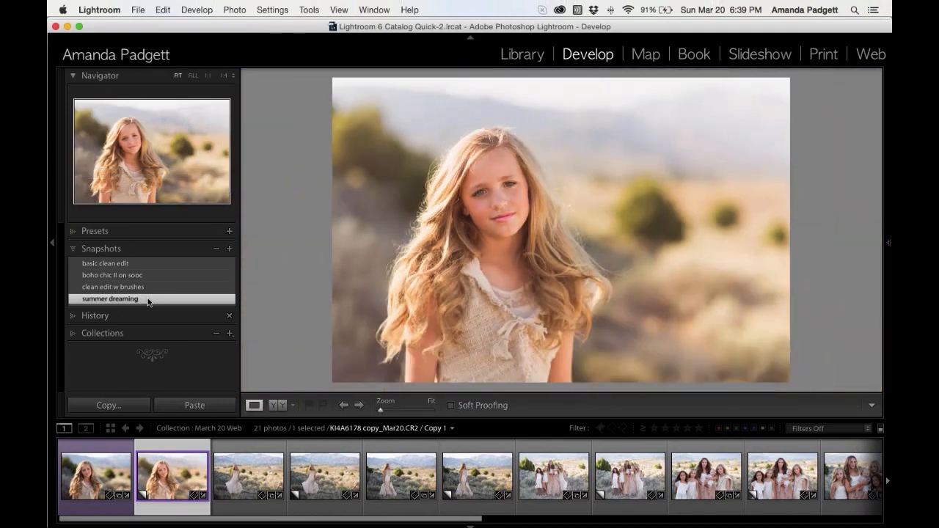
- Synchronize the portrait copy's develop settings to the virtual copies of the other five photos
left_click(308, 462, "super")
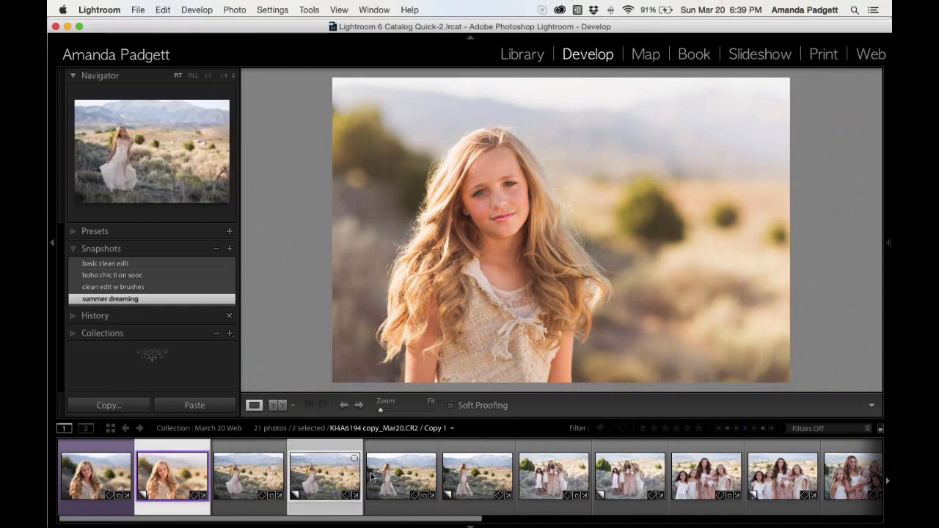
left_click(476, 473, "super")
left_click(629, 477, "super")
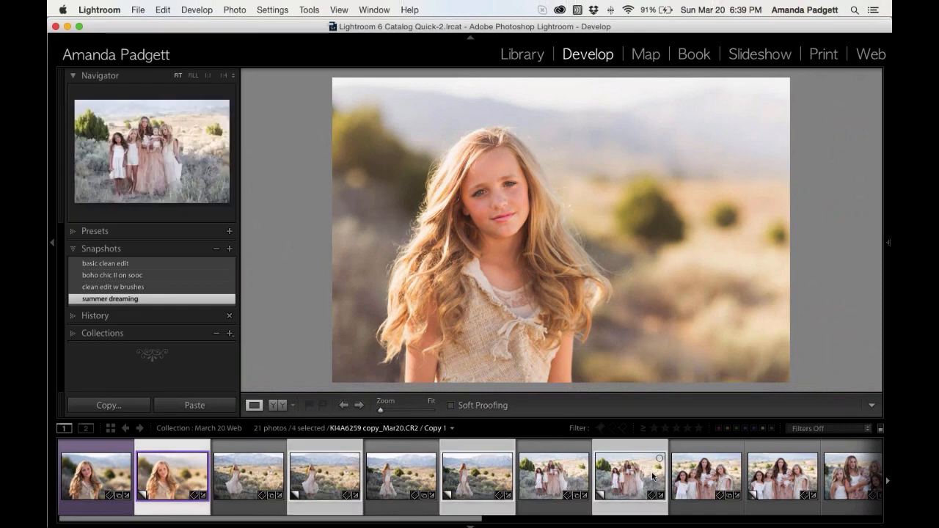
left_click(780, 470, "super")
left_click(871, 476, "super")
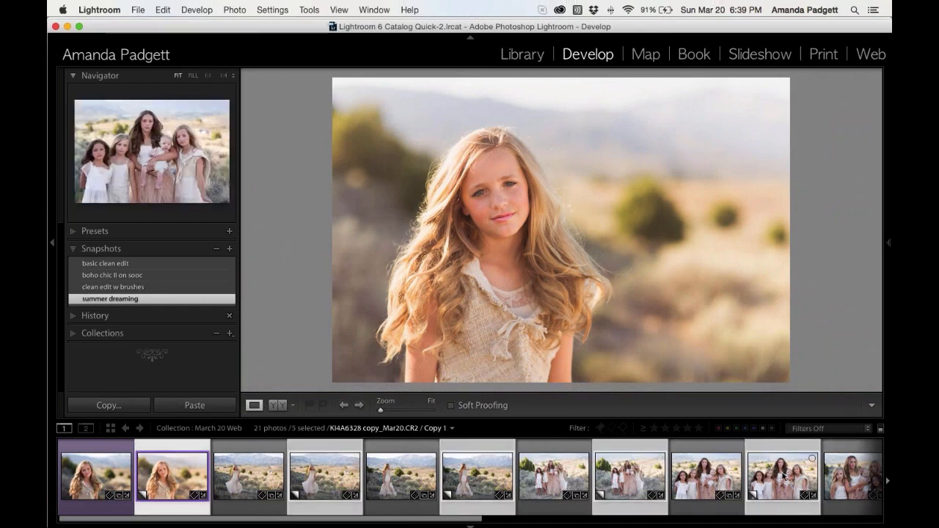
scroll(807, 477, "down", 5)
left_click(690, 484, "super")
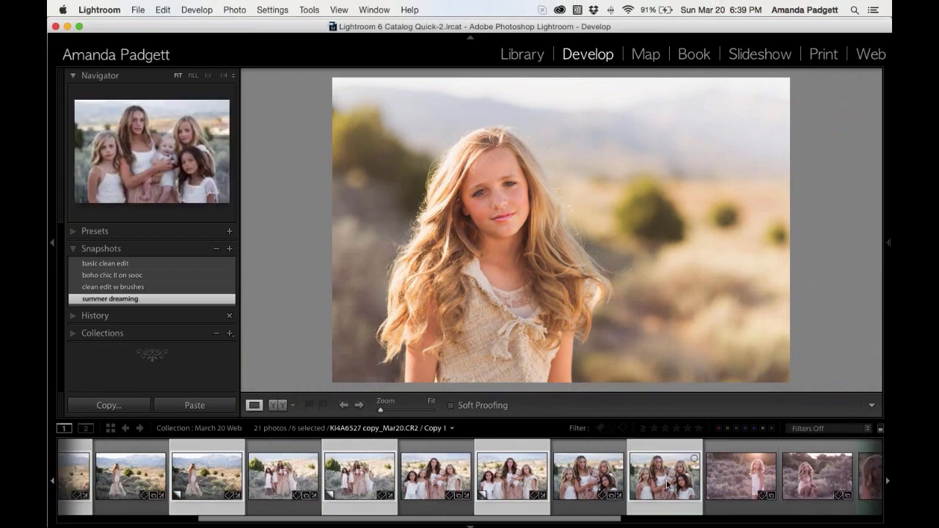
mouse_move(887, 249)
left_click(769, 405)
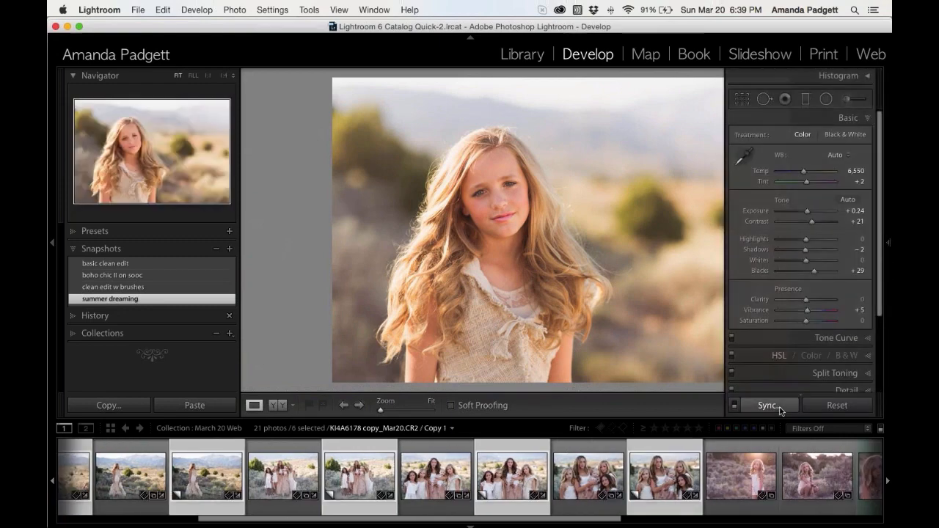
left_click(790, 268)
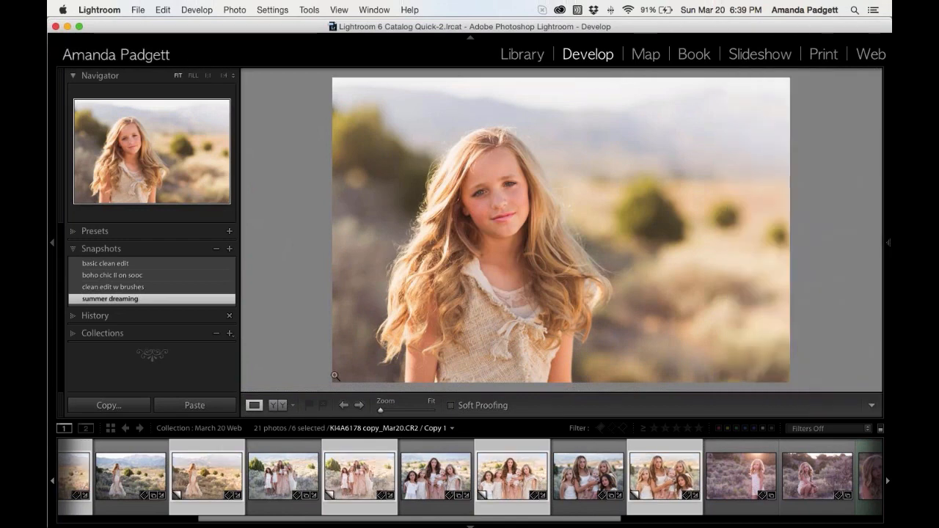
- Compare group photo KI4A6259 with its virtual copy, then review the collection's first twelve photos by selecting them from the portrait onward
left_click(272, 477)
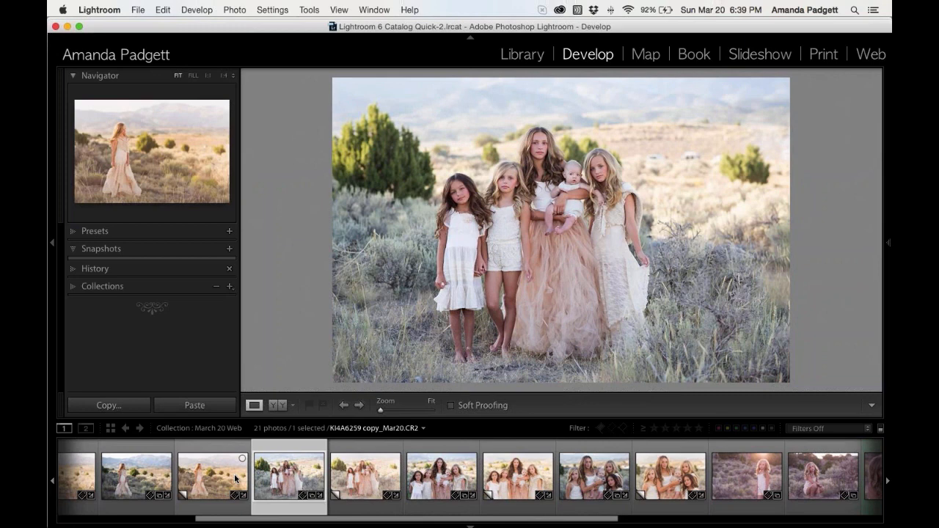
left_click(357, 481)
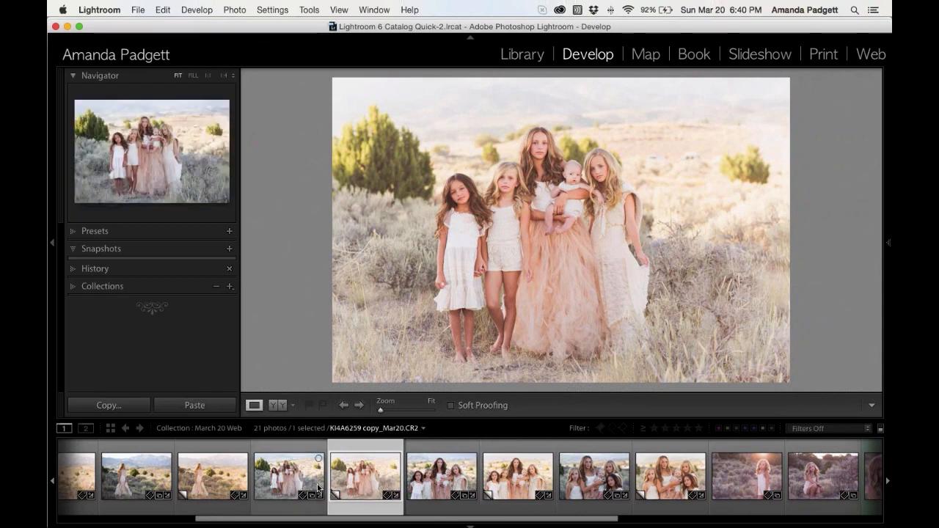
scroll(318, 488, "left", 4)
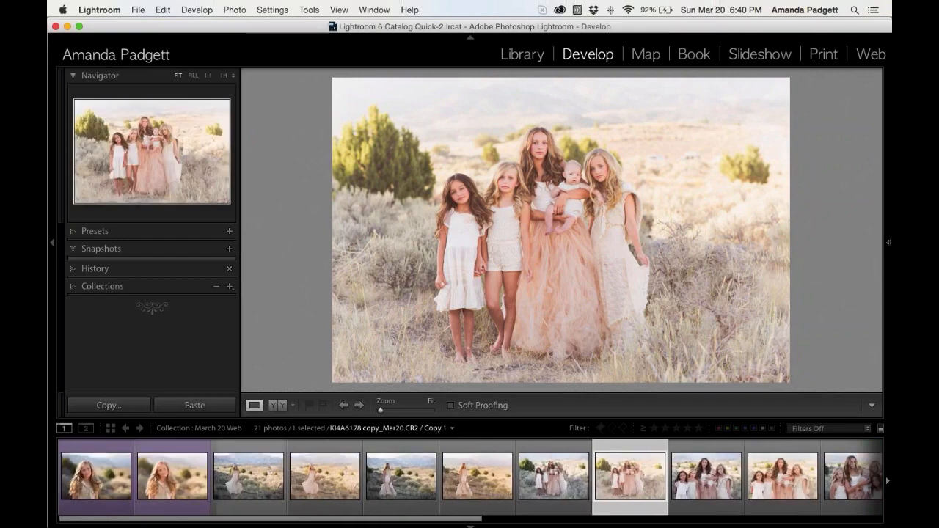
left_click(103, 479)
scroll(153, 478, "right", 3)
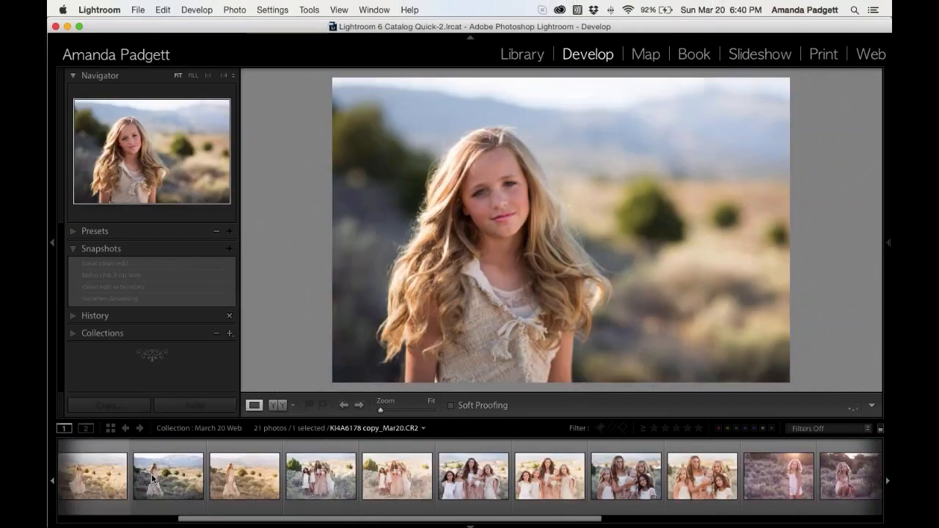
left_click(634, 480, "shift")
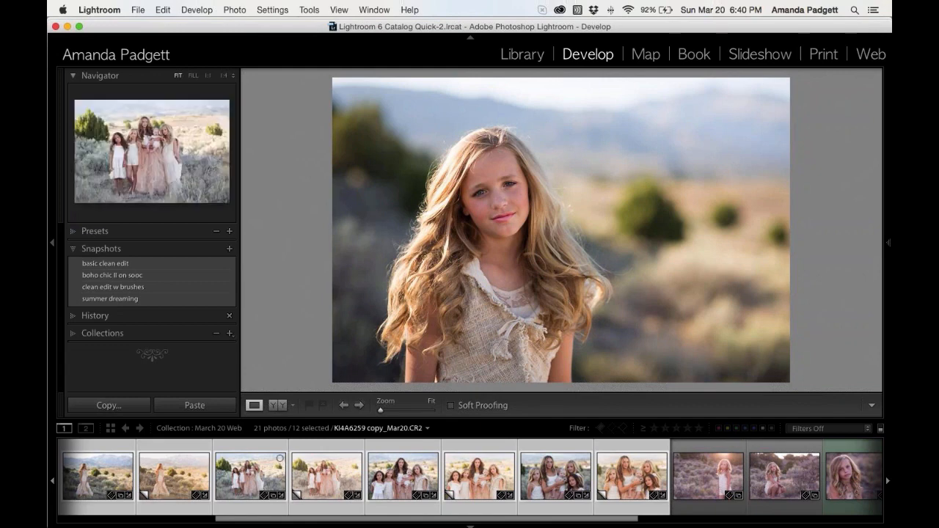
- Look at the backlit photos KI4A6562 and KI4A6624 and return to KI4A6562
left_click(680, 477)
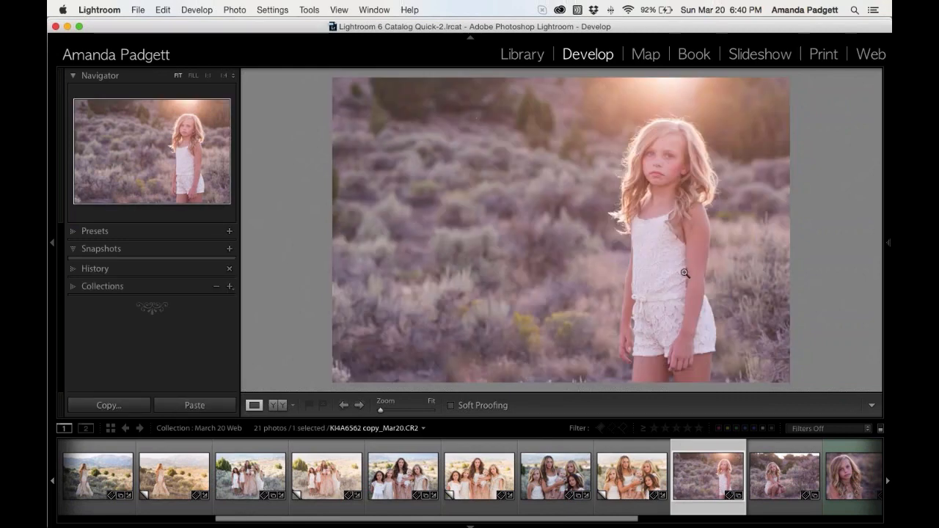
left_click(783, 481)
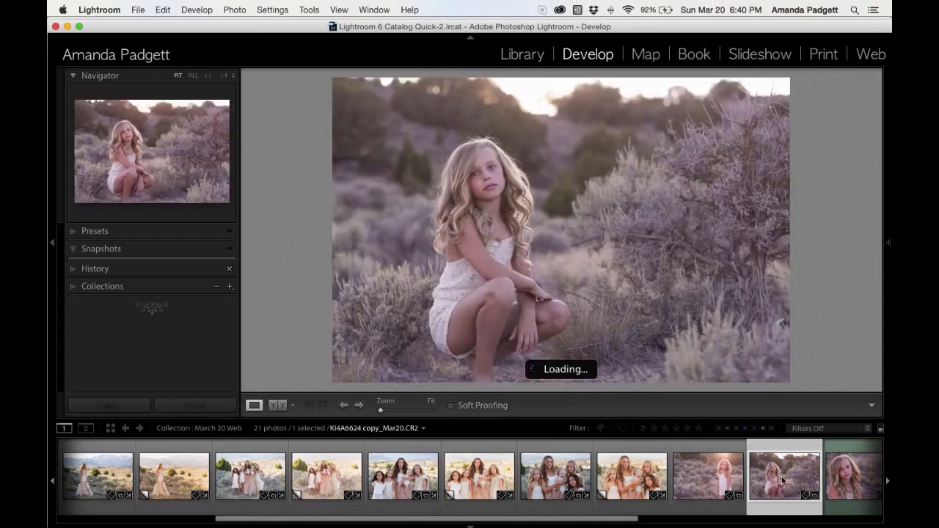
left_click(721, 481)
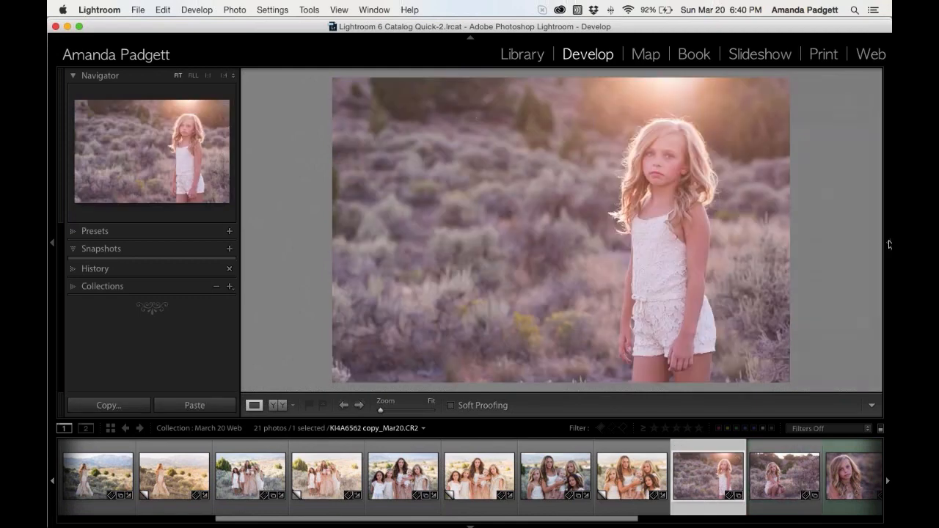
- Set the Blacks of backlit photo KI4A6562 to -45 and sample its white balance from the grayish brush beside the standing girl
left_click(889, 242)
left_click(866, 77)
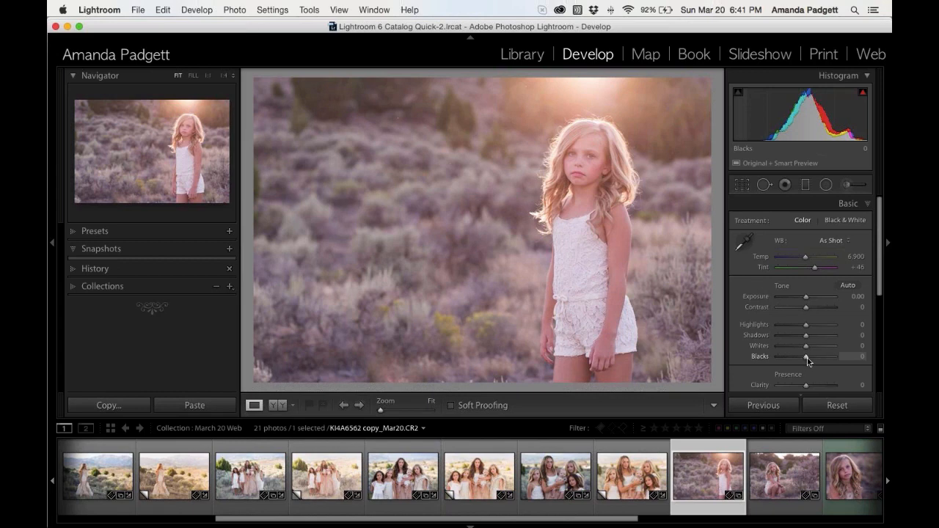
left_click_drag(806, 358, 794, 359)
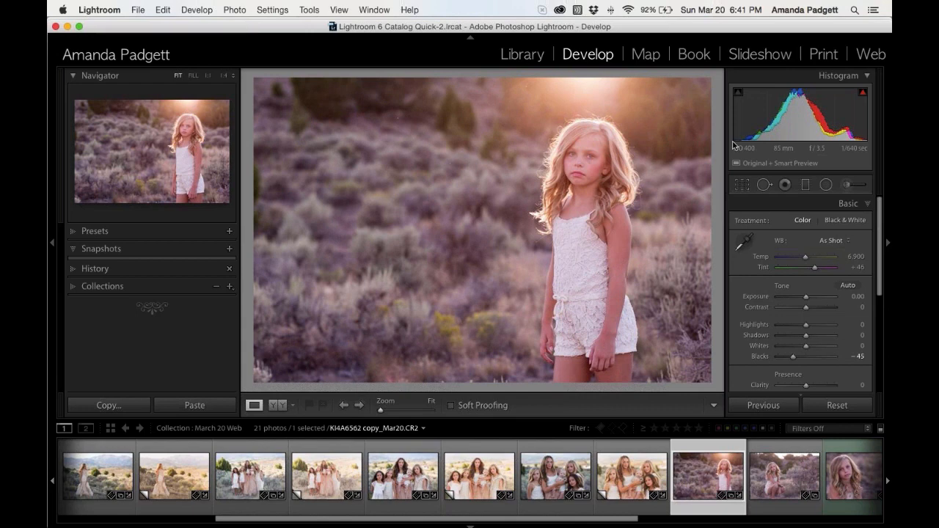
left_click(745, 242)
left_click(692, 275)
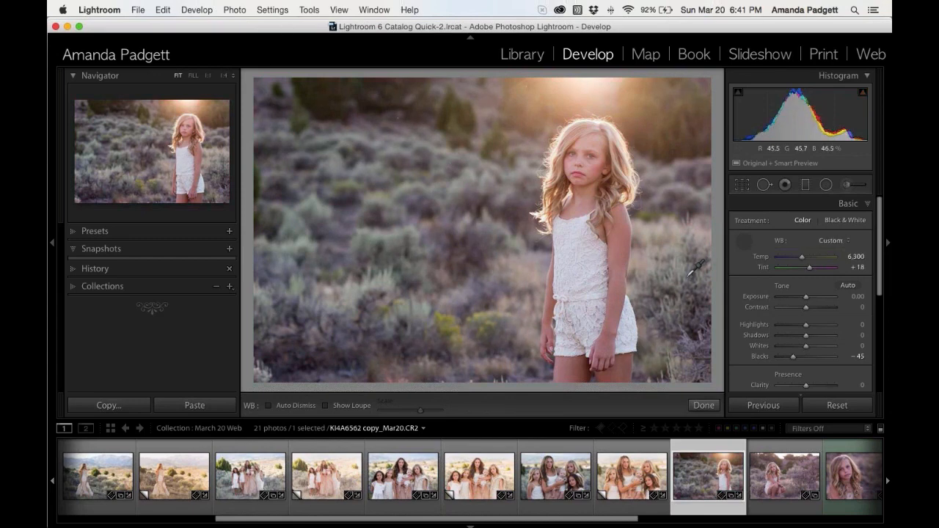
- Resample the white balance of photo KI4A6562 from the grayish brush beside the girl and warm the Temp to 6,479
left_click(531, 279)
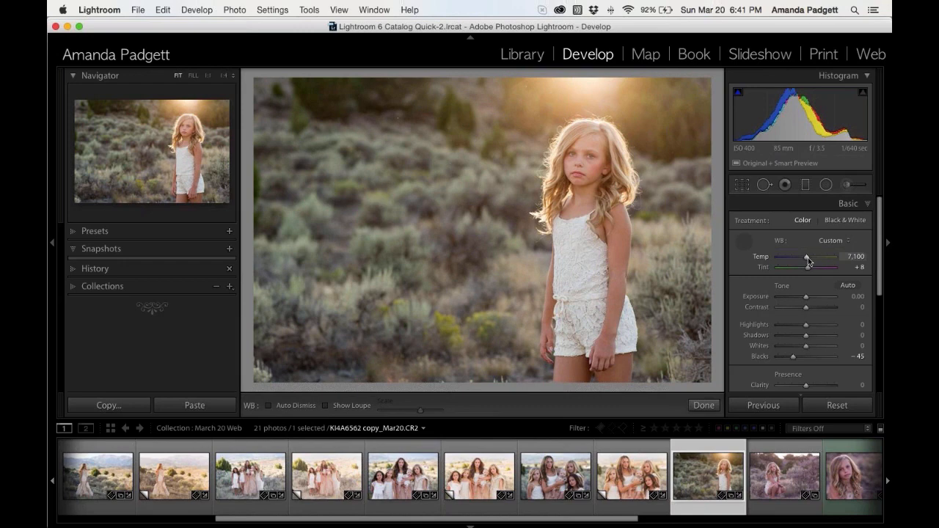
left_click_drag(808, 261, 806, 262)
left_click(683, 278)
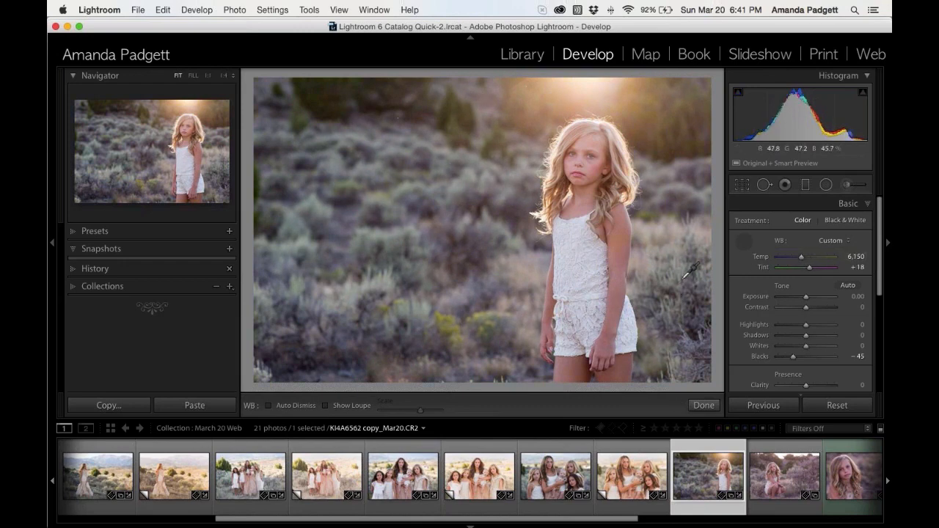
left_click(684, 284)
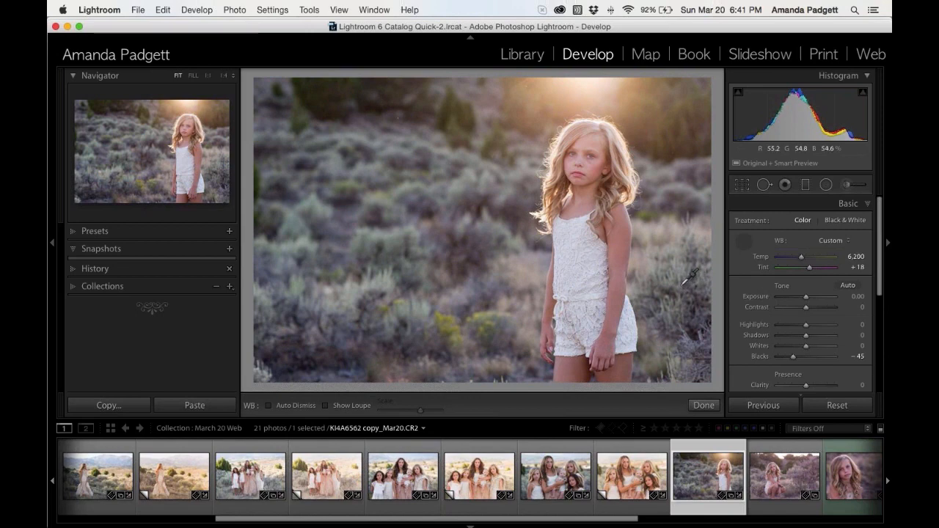
left_click_drag(801, 258, 804, 260)
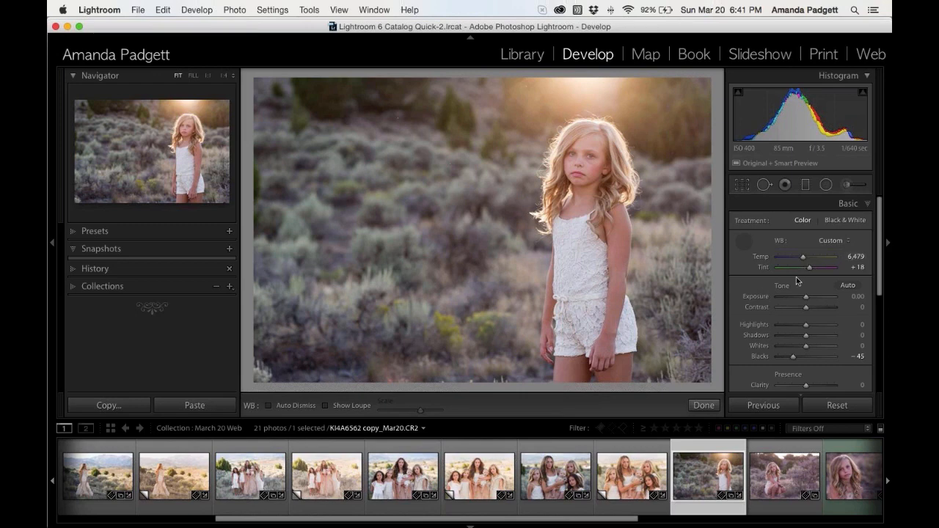
- Compare photo KI4A6562 before and after side by side with the side panels hidden, putting the white balance selector away
left_click(52, 242)
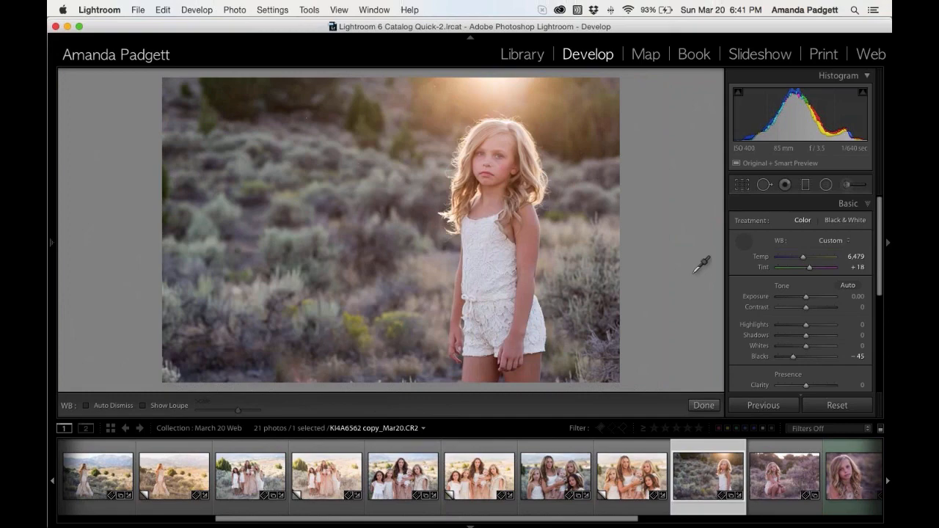
key("Tab")
key("Tab")
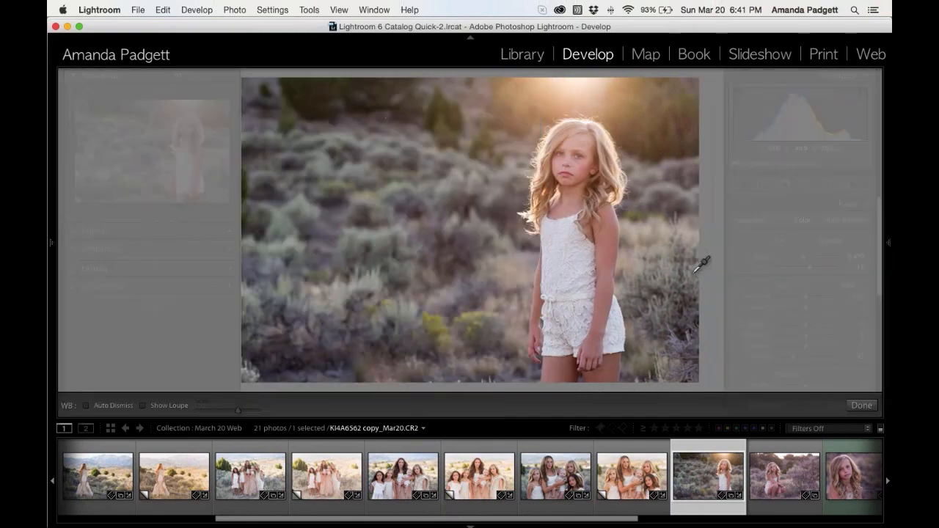
key("y")
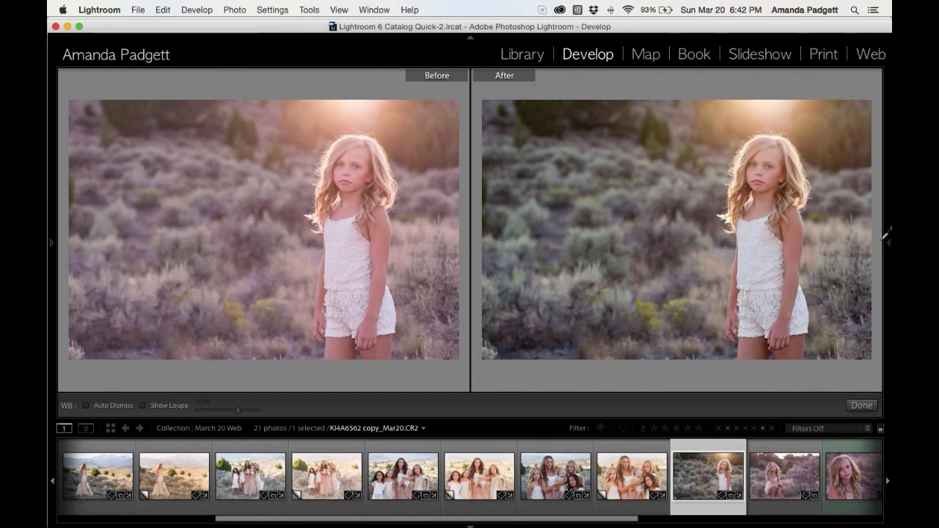
mouse_move(888, 246)
left_click(744, 238)
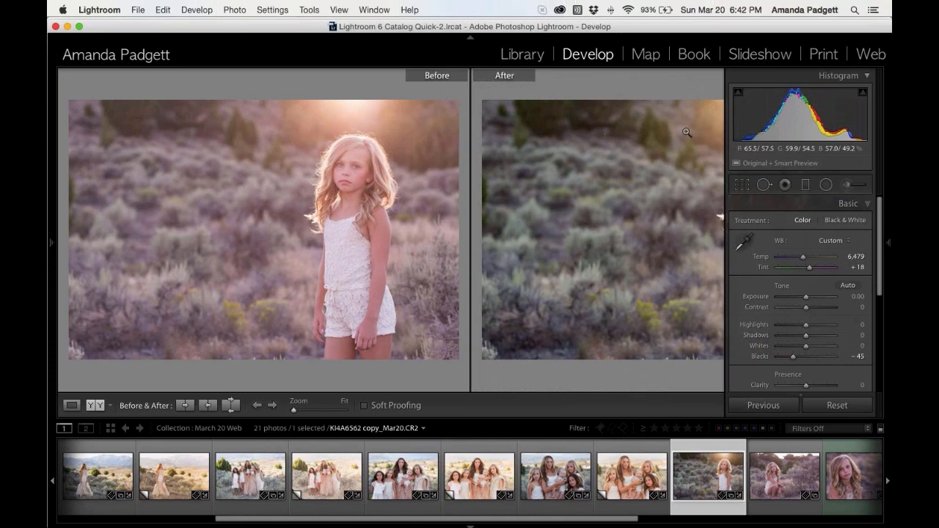
key("Tab")
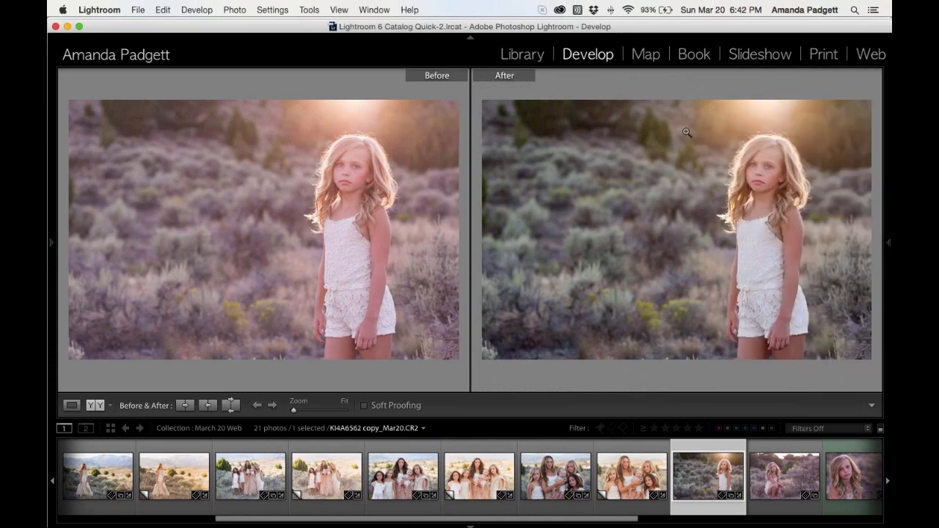
mouse_move(888, 246)
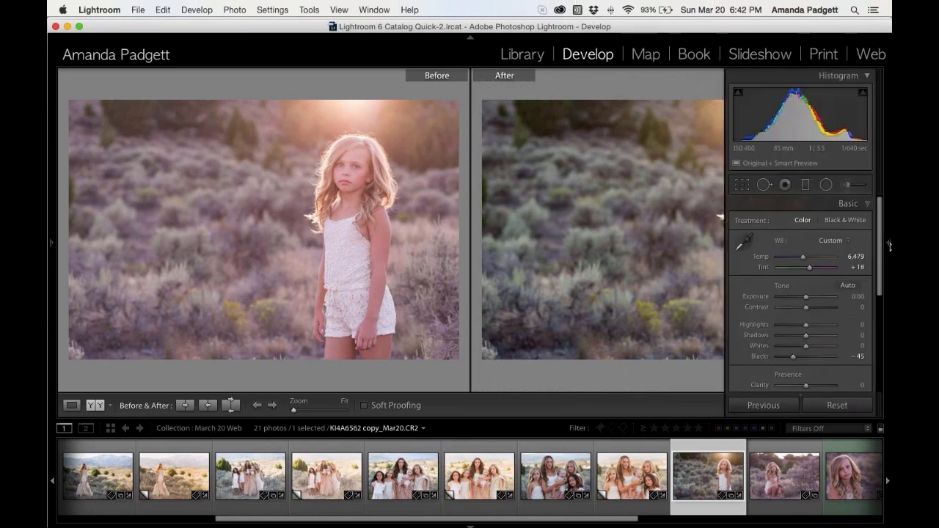
key("y")
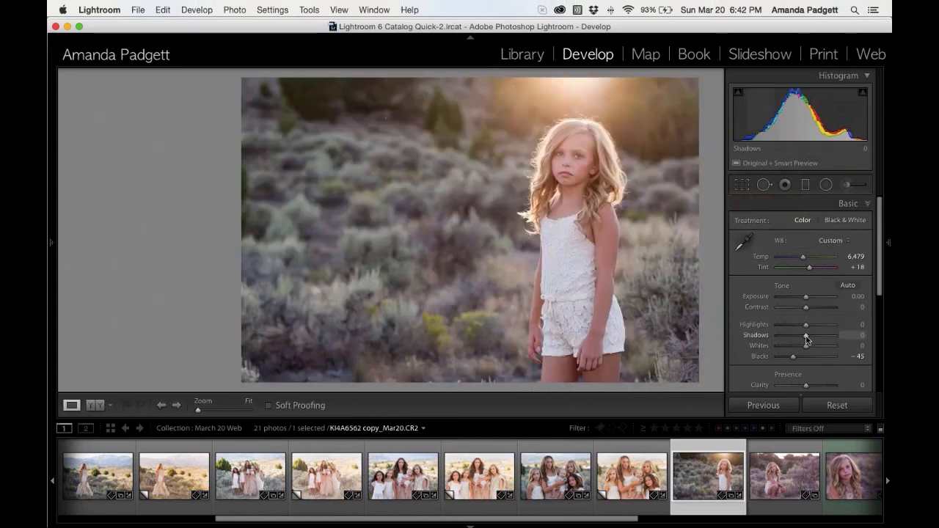
- Set photo KI4A6562's Shadows to +13, Contrast to +12, Vibrance to +13 and Clarity to +8
left_click_drag(806, 338, 810, 311)
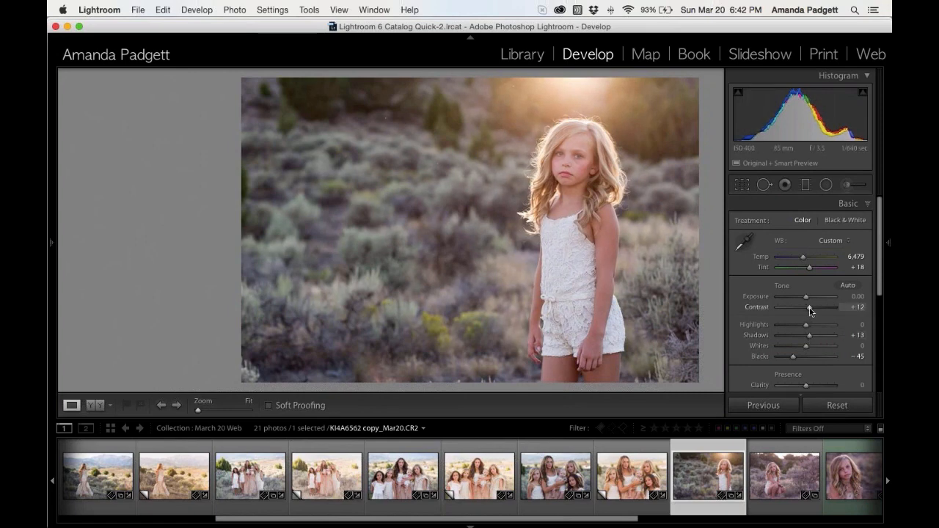
scroll(815, 377, "down", 1)
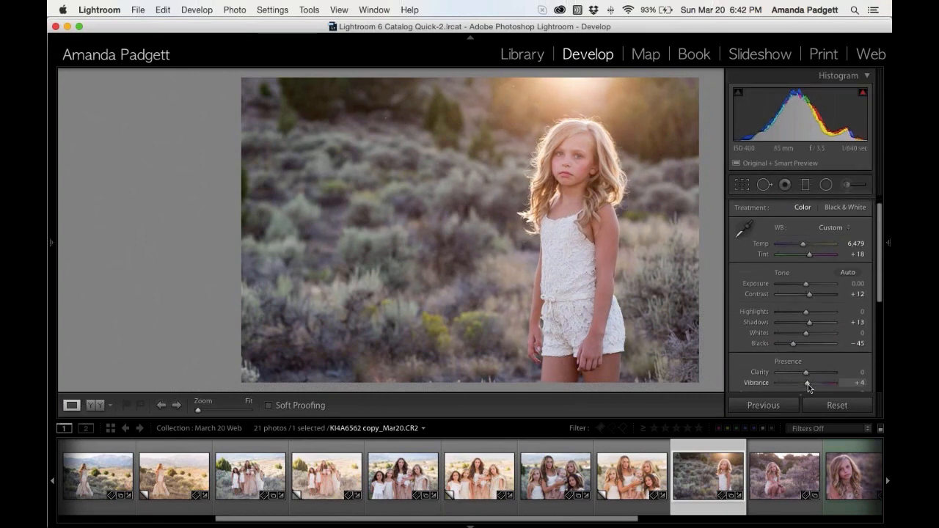
left_click_drag(808, 384, 809, 376)
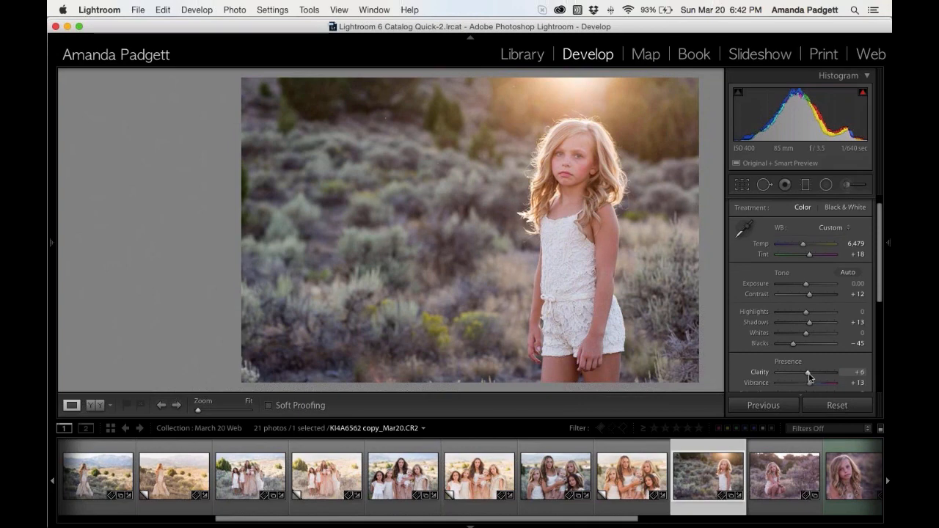
- Check the before and after versions of KI4A6562 again without the side panels, returning to the single-photo view
key("Tab")
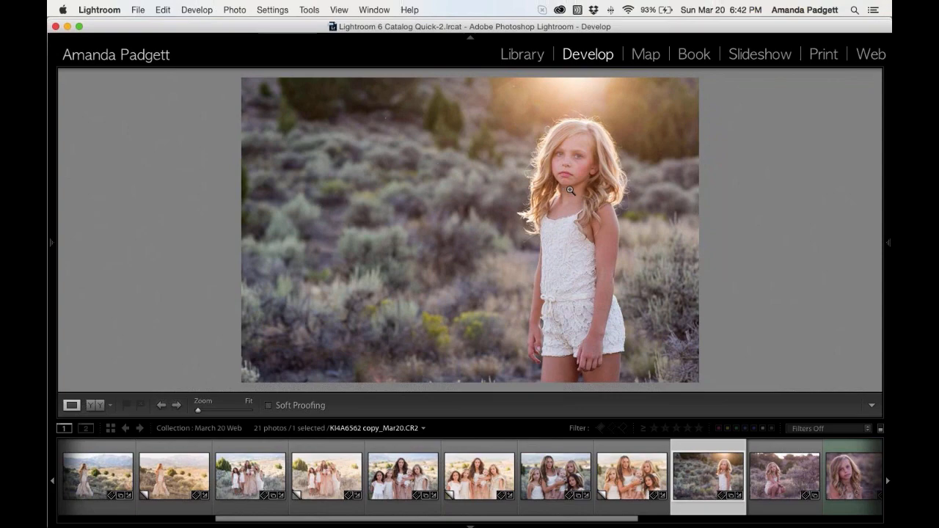
key("y")
key("y")
- Synchronize the develop settings of KI4A6562 to the crouching girl's photo KI4A6624
left_click(778, 482)
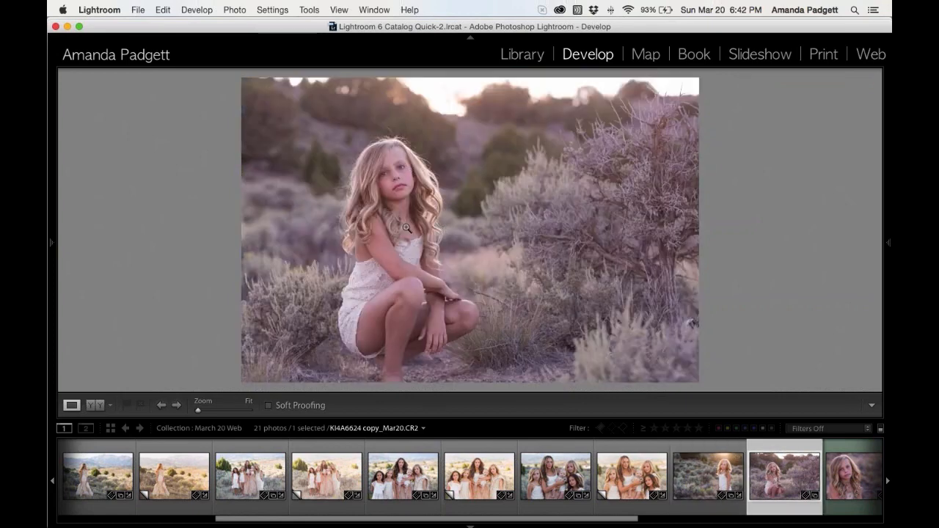
mouse_move(888, 243)
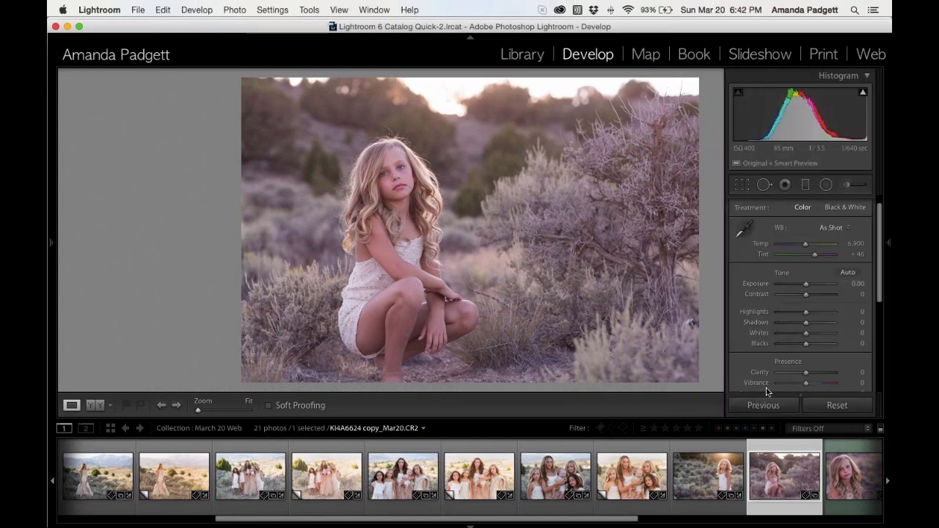
left_click(714, 477)
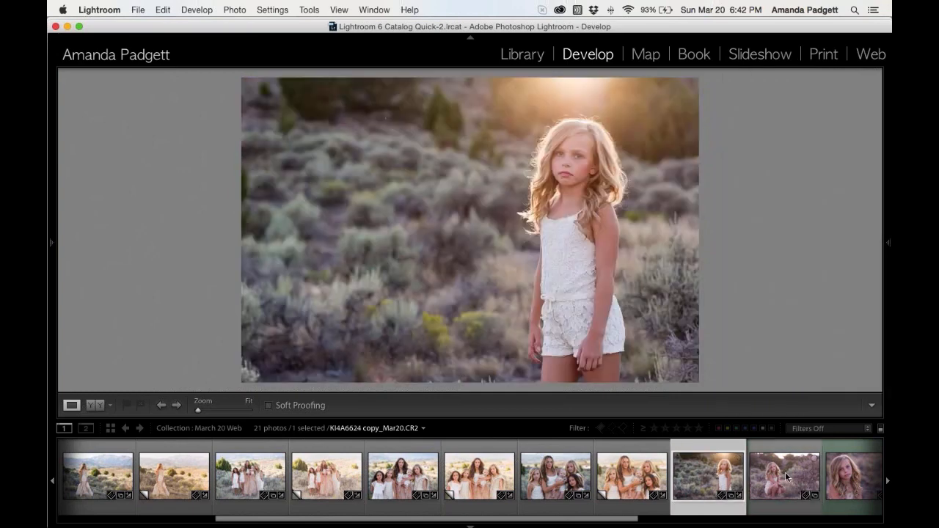
left_click(786, 477, "super")
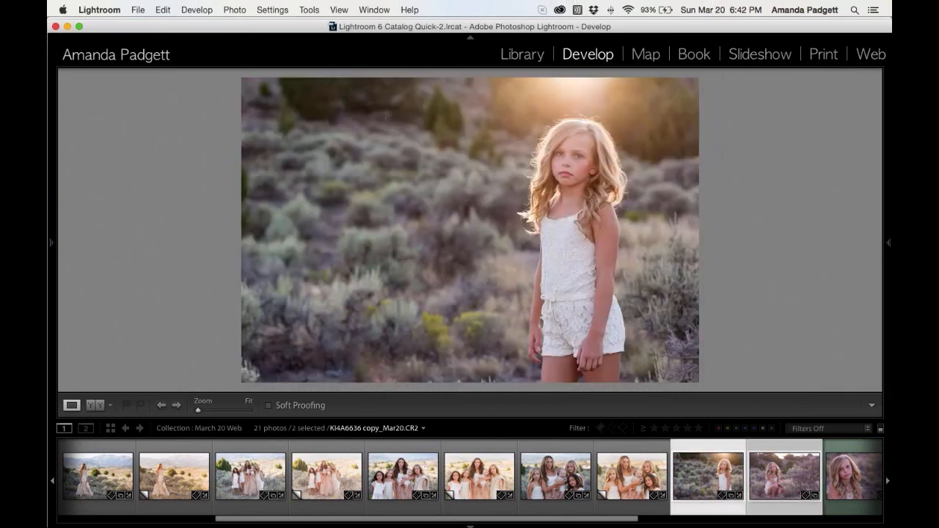
mouse_move(889, 260)
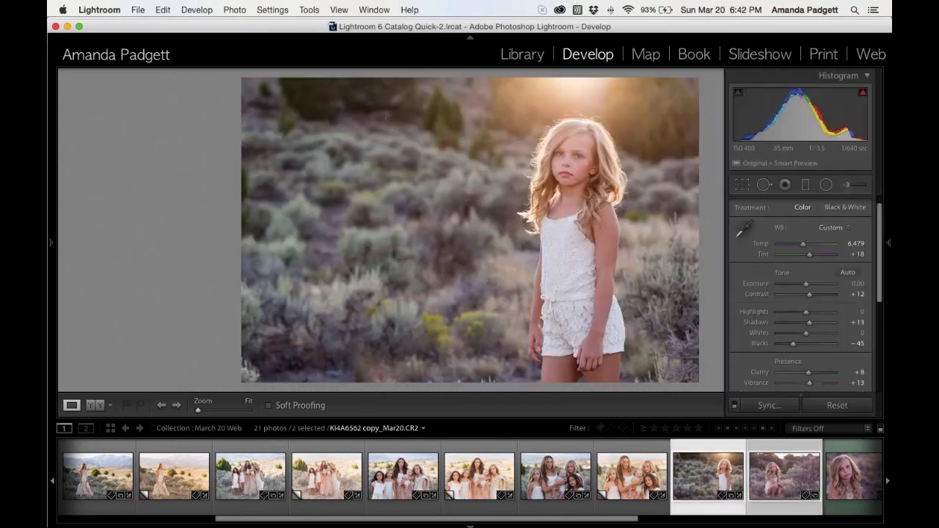
left_click(767, 404)
left_click(792, 267)
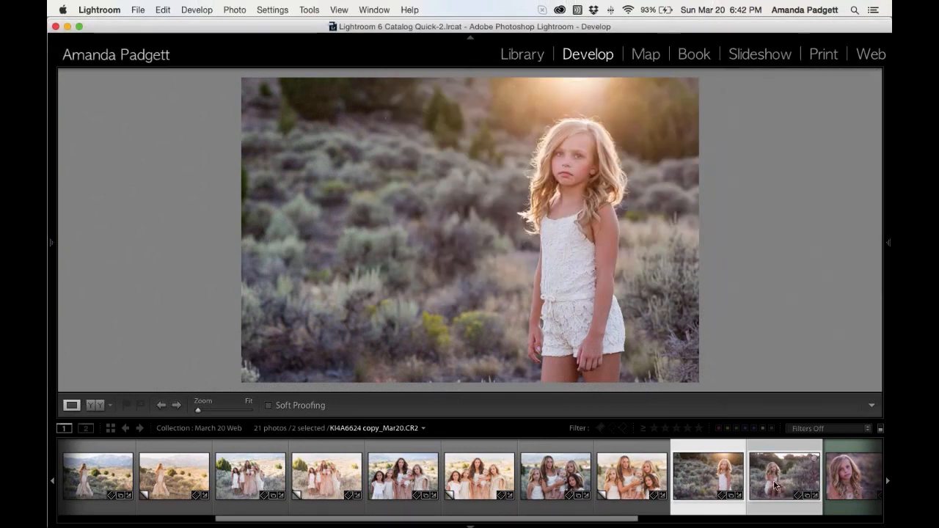
- Raise the Exposure of the crouching girl's photo KI4A6624 to +0.20
left_click(775, 484)
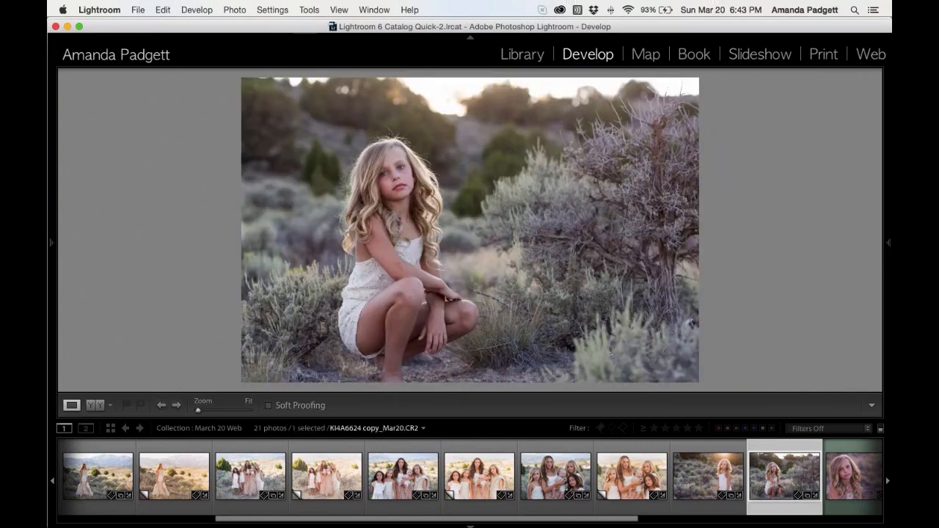
mouse_move(887, 250)
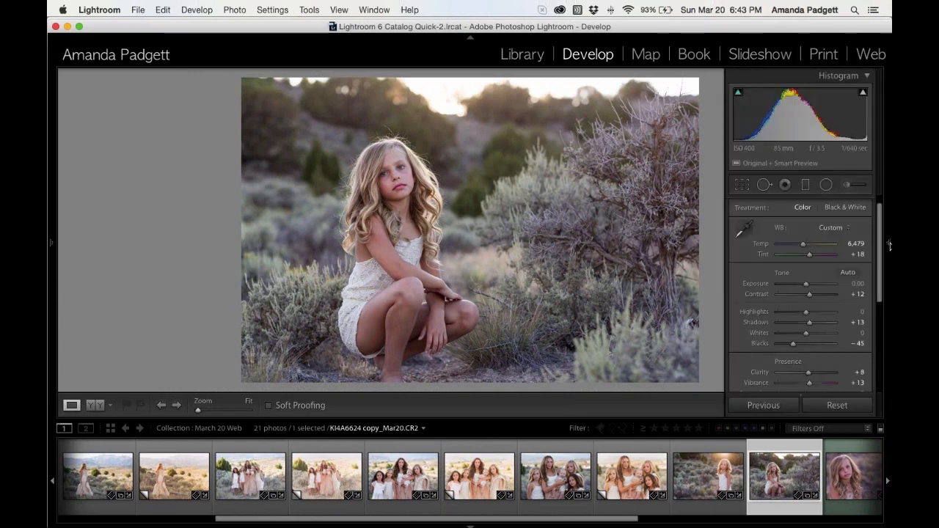
left_click_drag(807, 286, 809, 287)
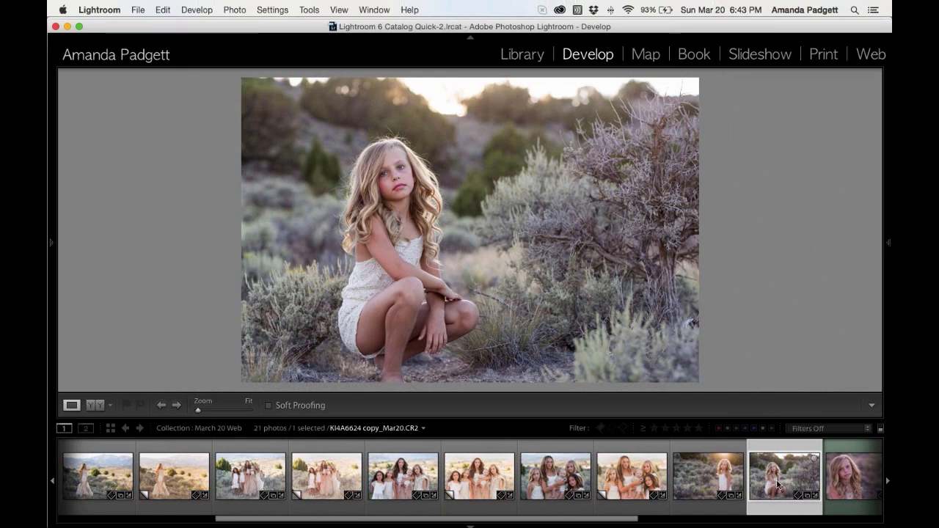
- Synchronize the develop settings of KI4A6624 to the seven photos that follow it, through the last one in the collection
scroll(777, 484, "right", 5)
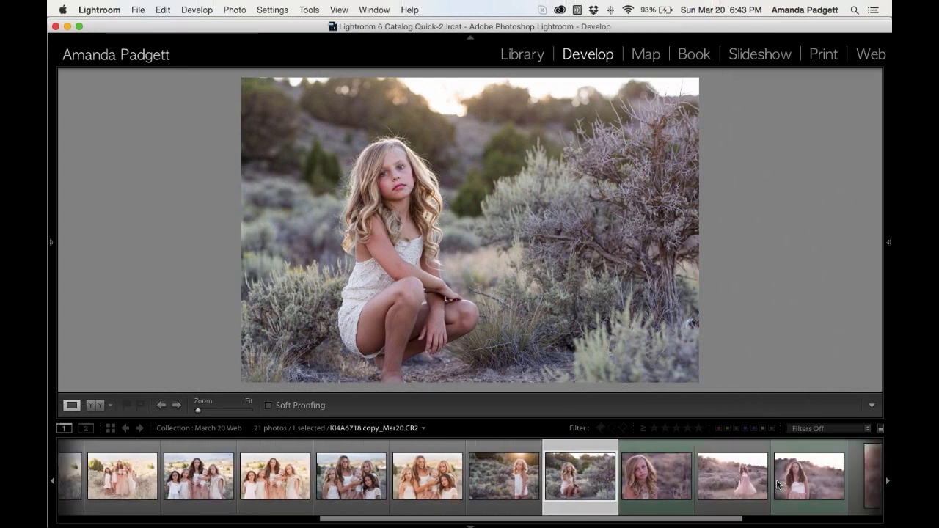
scroll(777, 484, "right", 1)
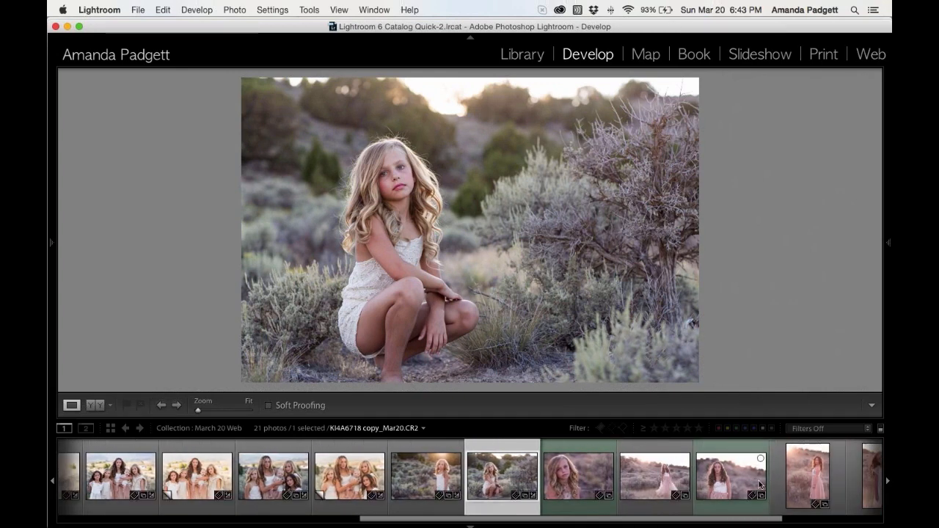
scroll(722, 481, "right", 2)
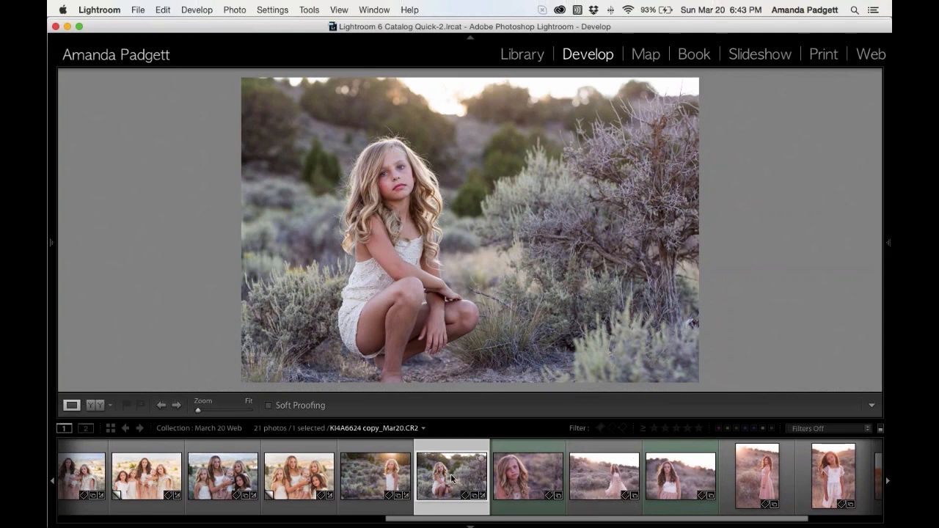
scroll(453, 478, "right", 3)
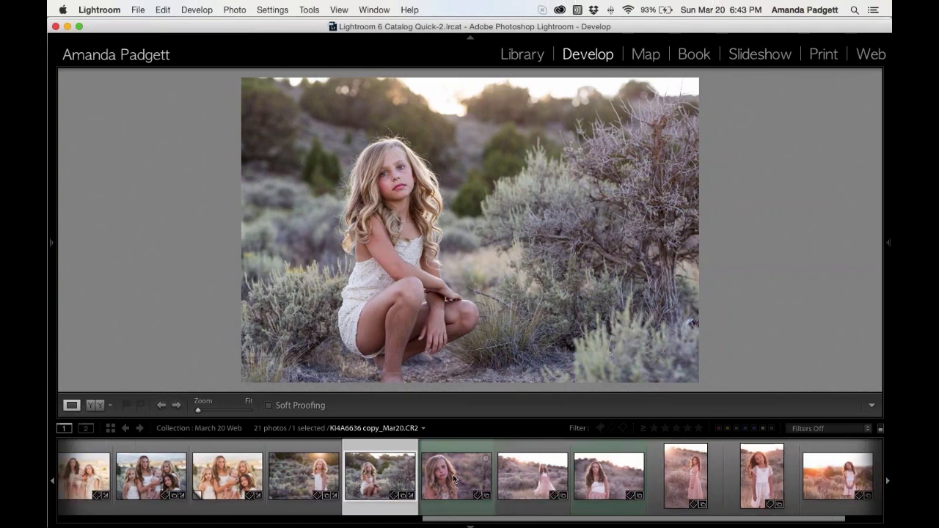
scroll(453, 479, "right", 3)
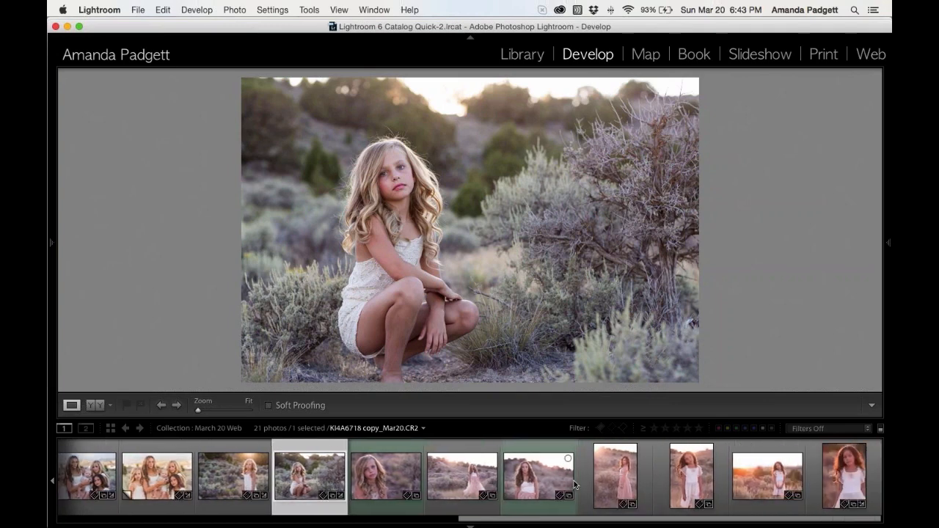
left_click(839, 475, "shift")
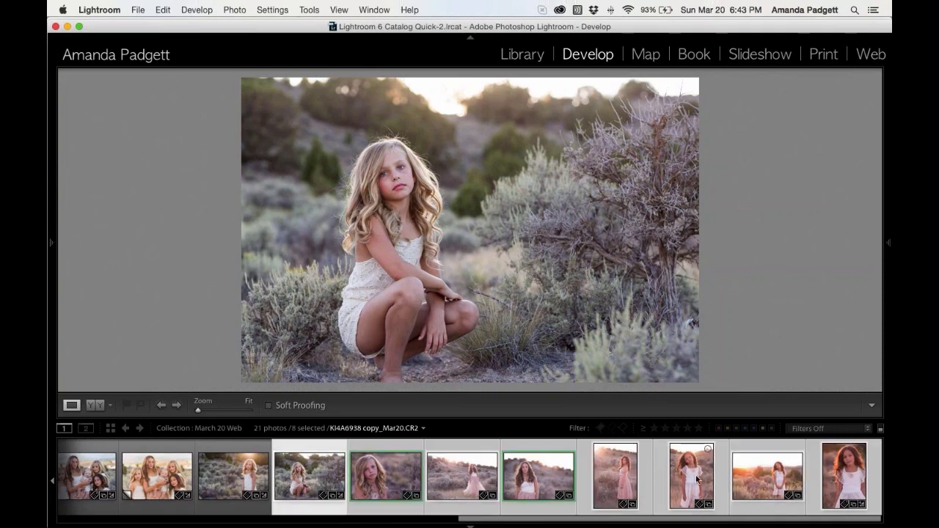
mouse_move(887, 242)
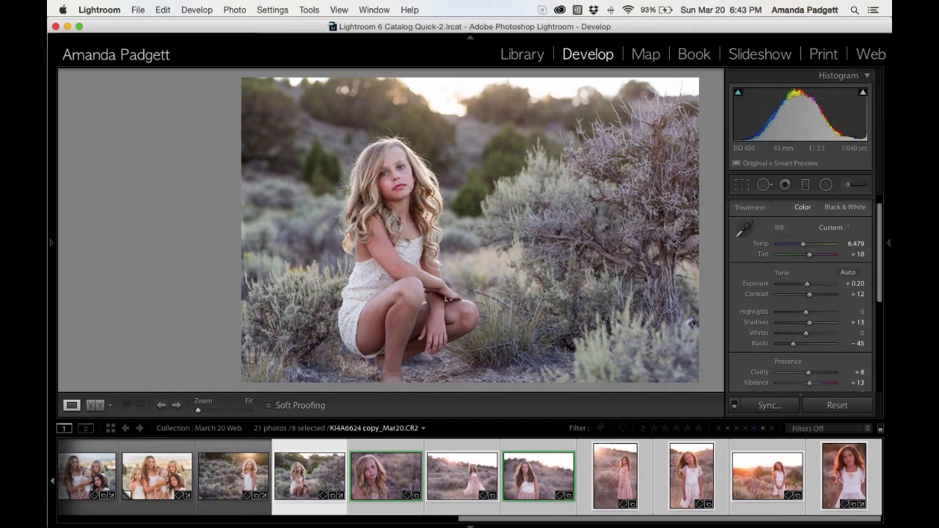
left_click(769, 405)
left_click(790, 268)
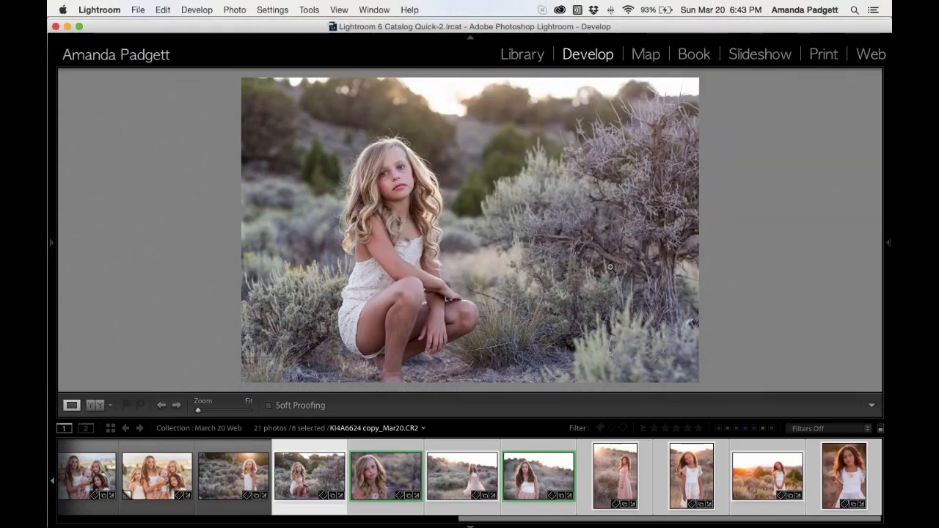
- Review the synced photo of the woman in the pink skirt and compare KI4A6718 before and after side by side
left_click(615, 488)
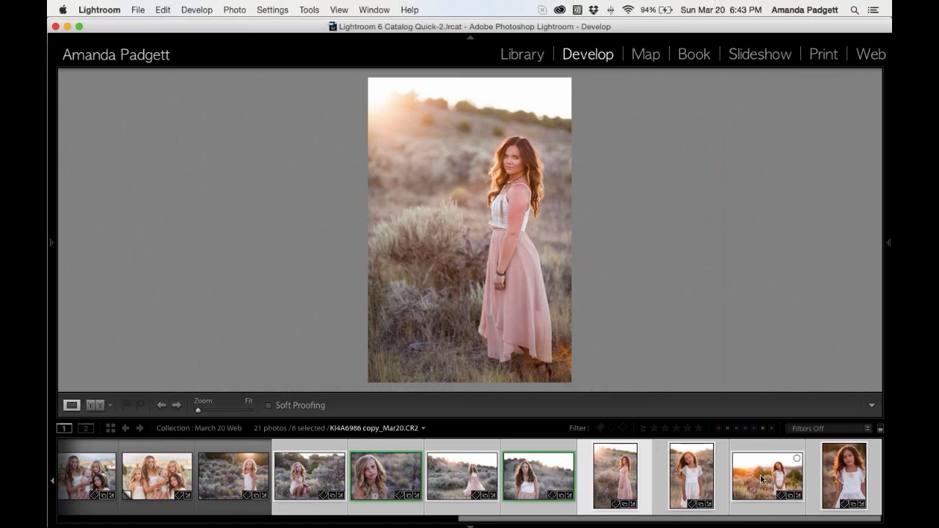
left_click(528, 485)
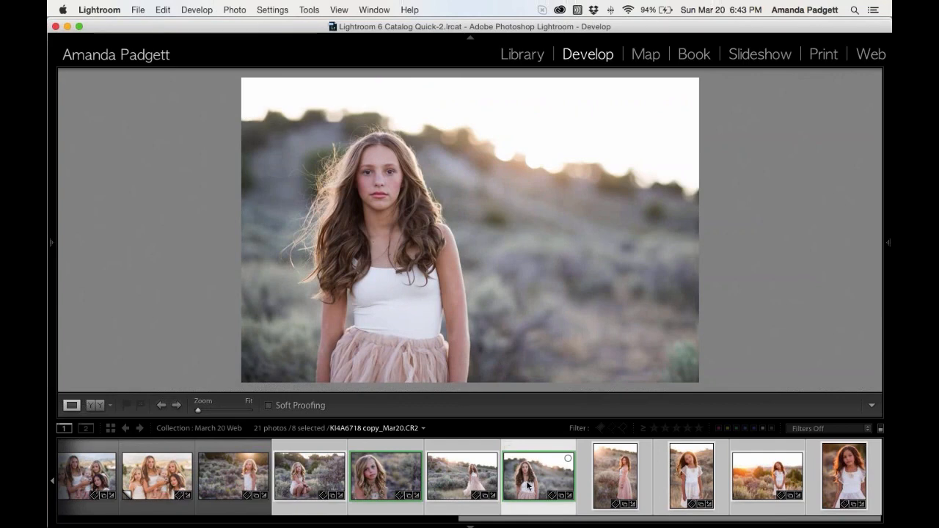
key("y")
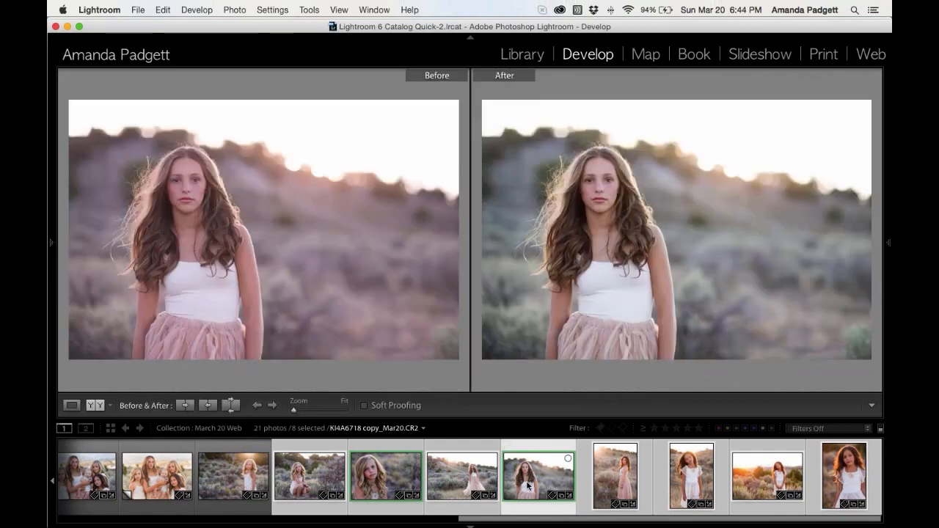
- Review the synced photos KI4A6671, KI4A6636 and KI4A6986 before and after side by side, and clear the photo selection
left_click(448, 484)
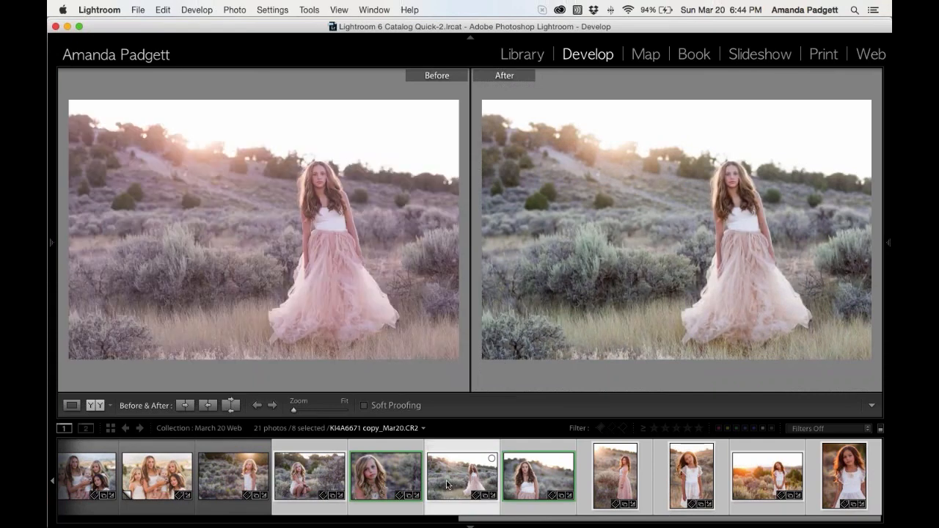
left_click(388, 483)
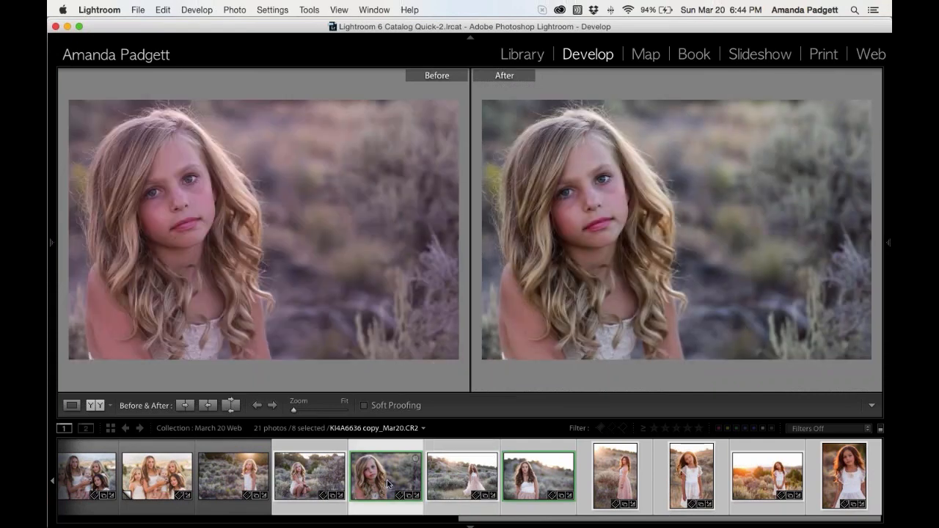
left_click(751, 480)
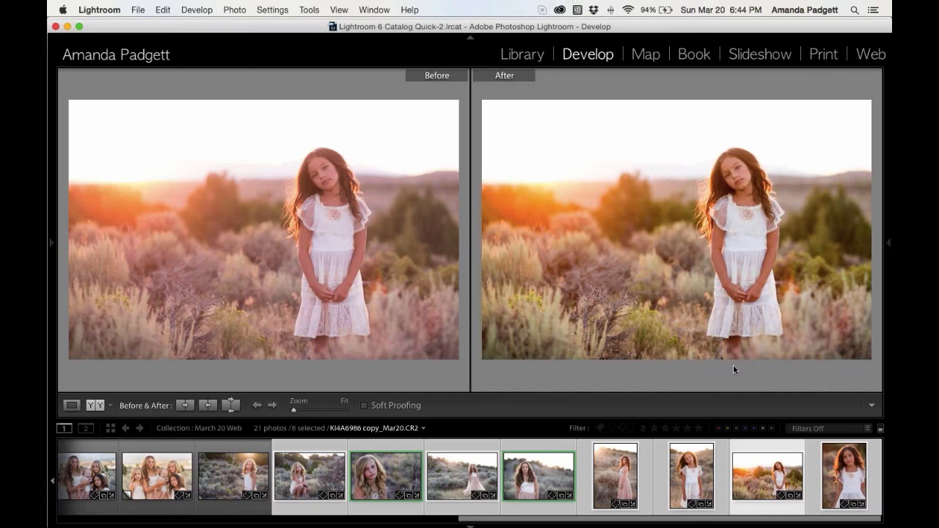
key("super+d")
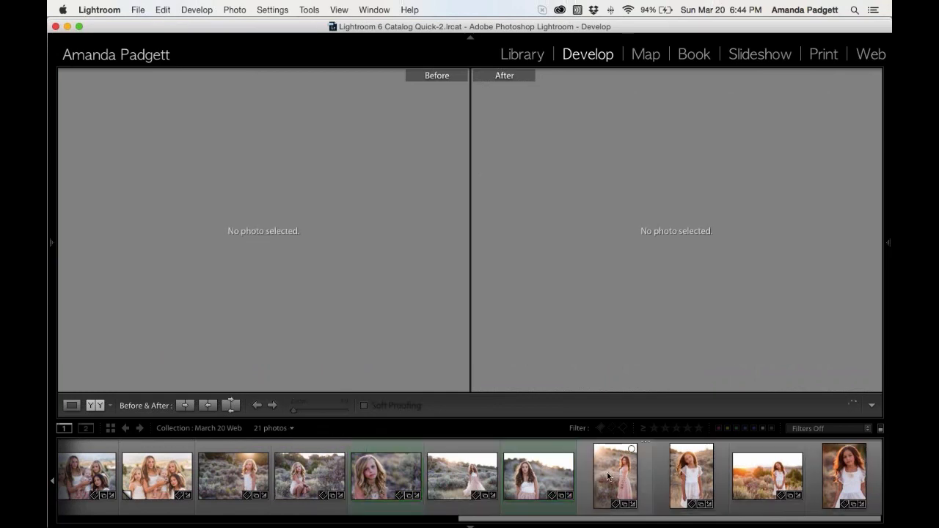
- Reset all develop settings of KI4A6827, the photo of the woman standing in the long pink skirt
left_click(607, 477)
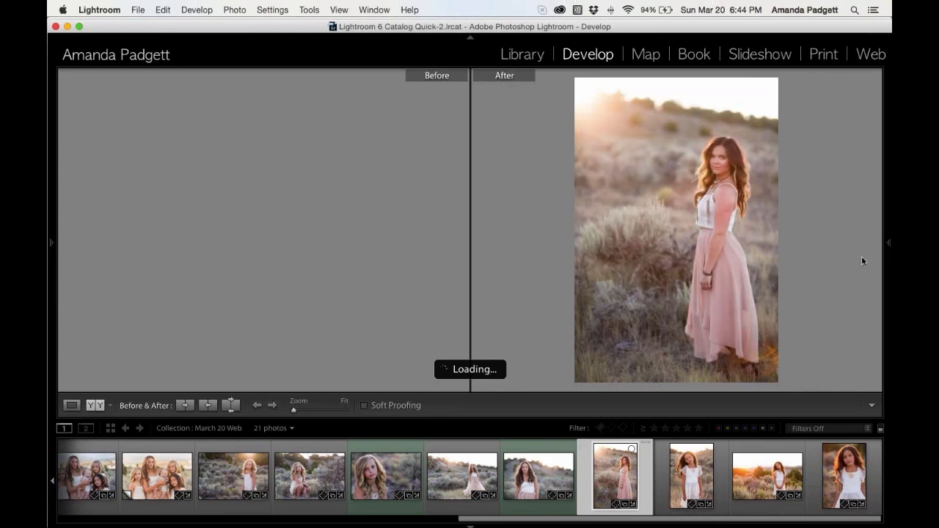
mouse_move(890, 251)
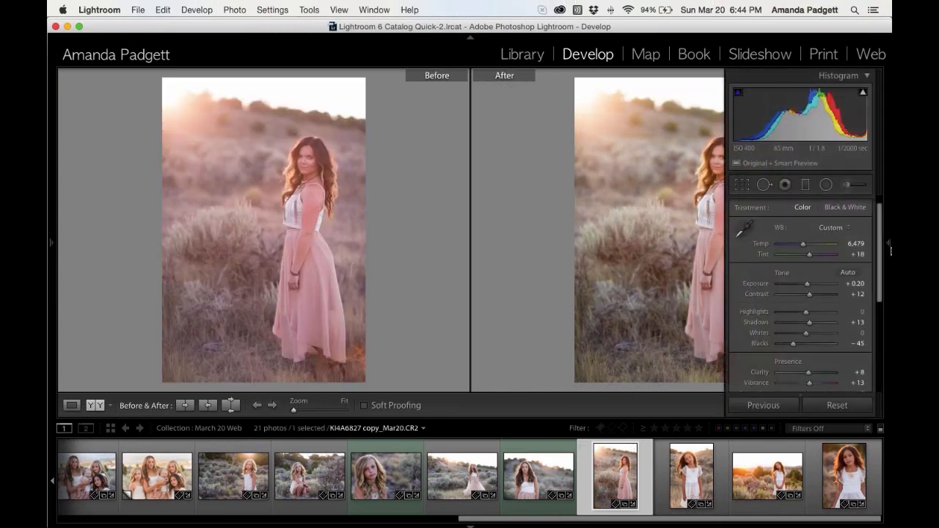
left_click(853, 408)
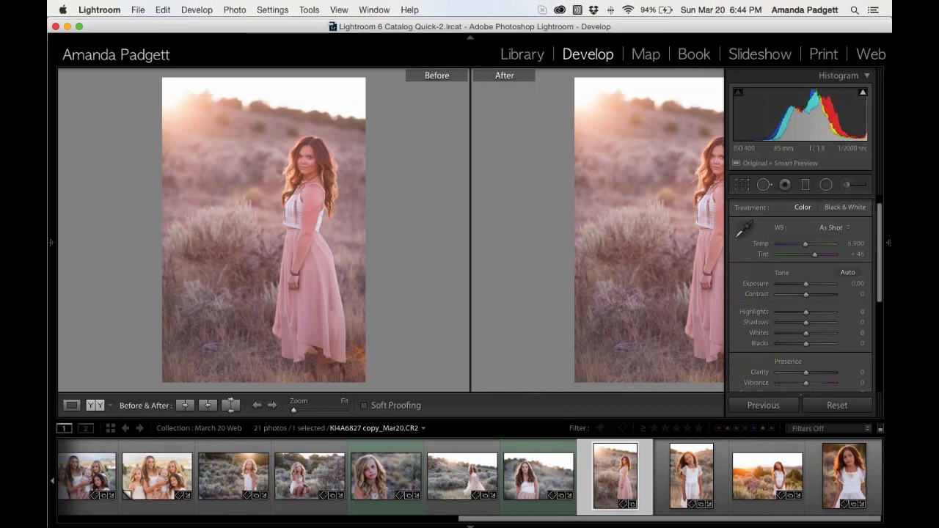
- Try correcting the white balance of KI4A6827 by sampling the background and her top, adjusting Temp and setting Tint to +3
left_click(739, 227)
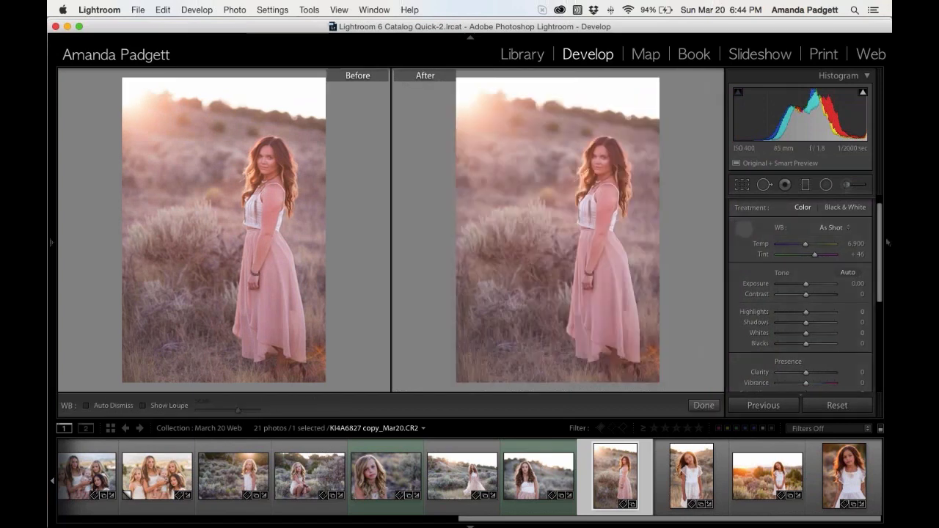
left_click(543, 218)
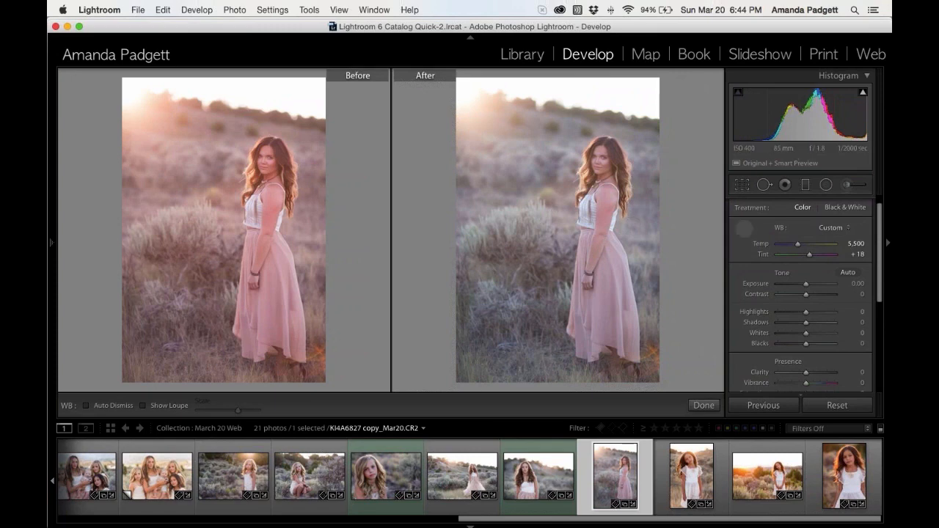
left_click_drag(799, 247, 802, 247)
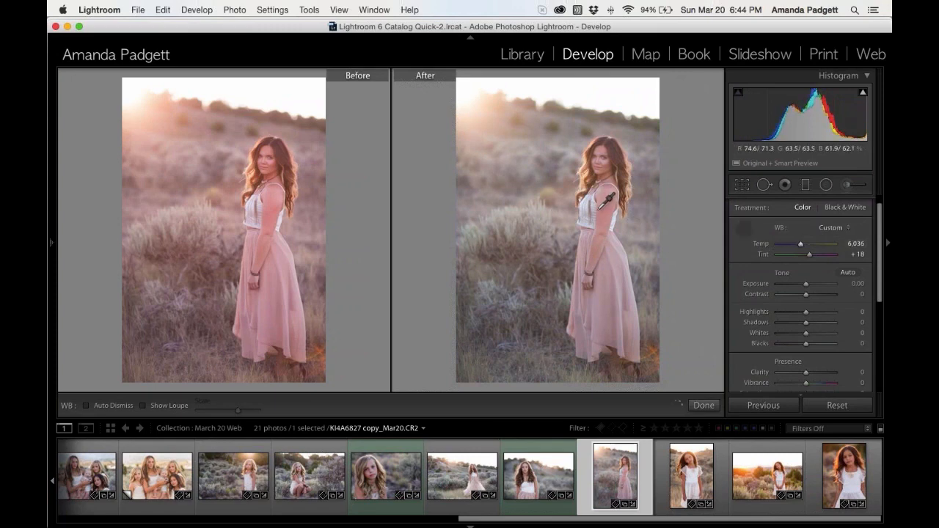
left_click(598, 212)
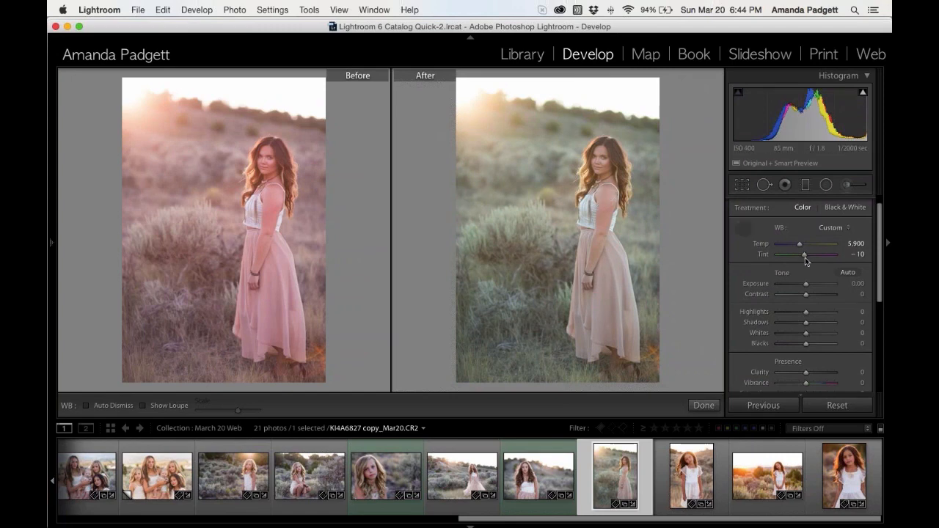
left_click_drag(804, 255, 808, 257)
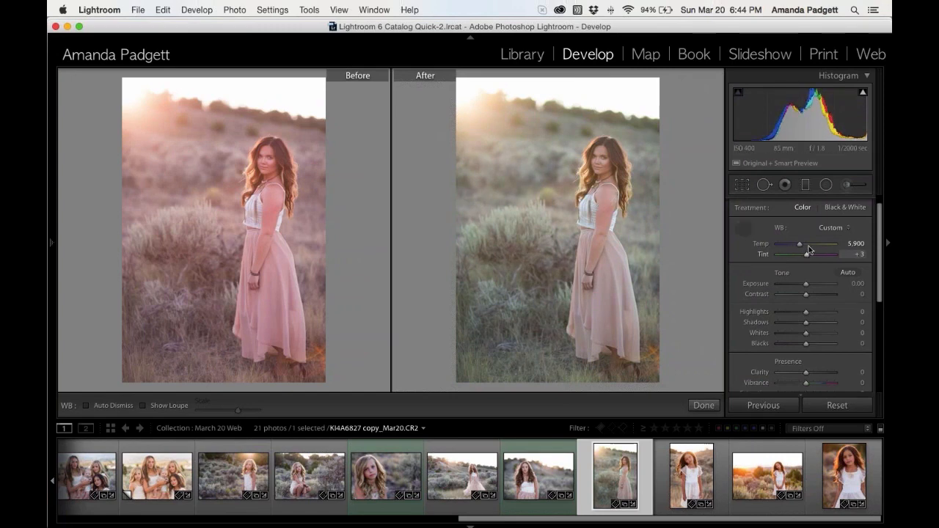
- Set the white balance of KI4A6827 to Flash and show only the edited photo with the filmstrip hidden
left_click(833, 228)
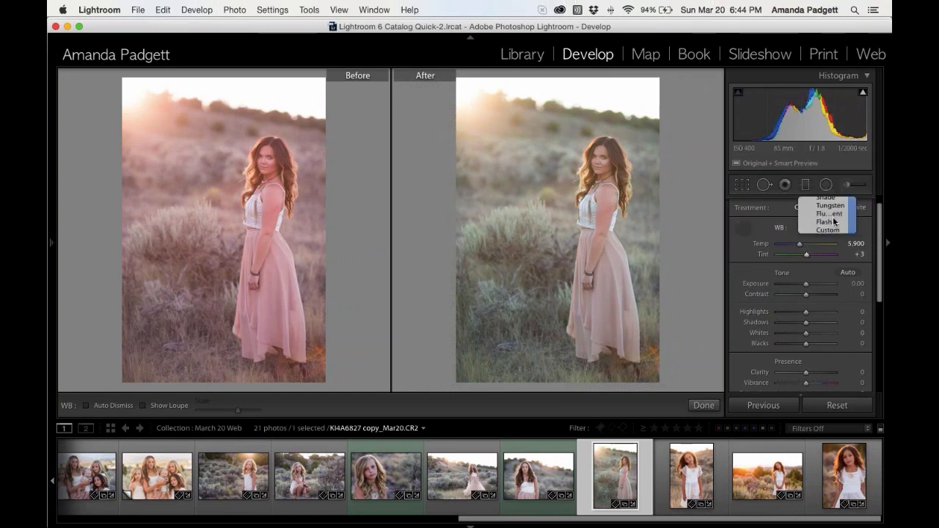
left_click(834, 221)
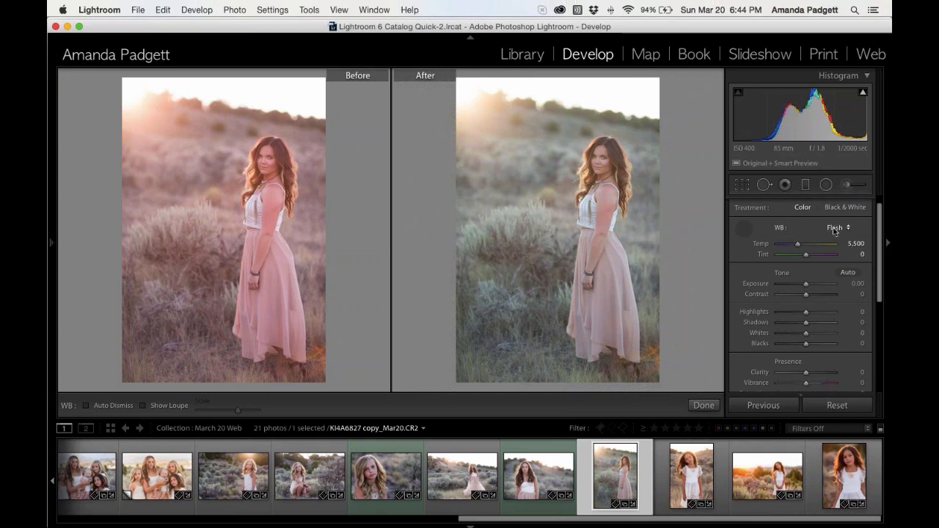
key("y")
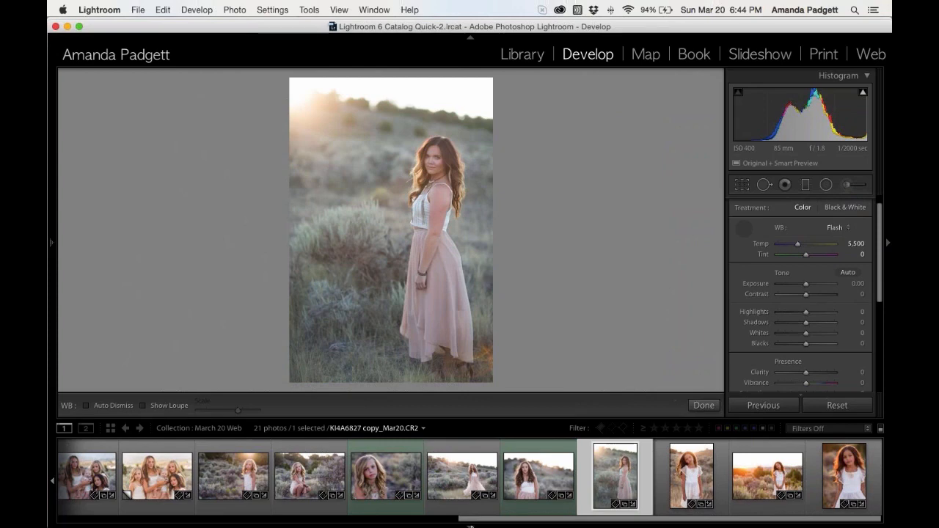
key("F6")
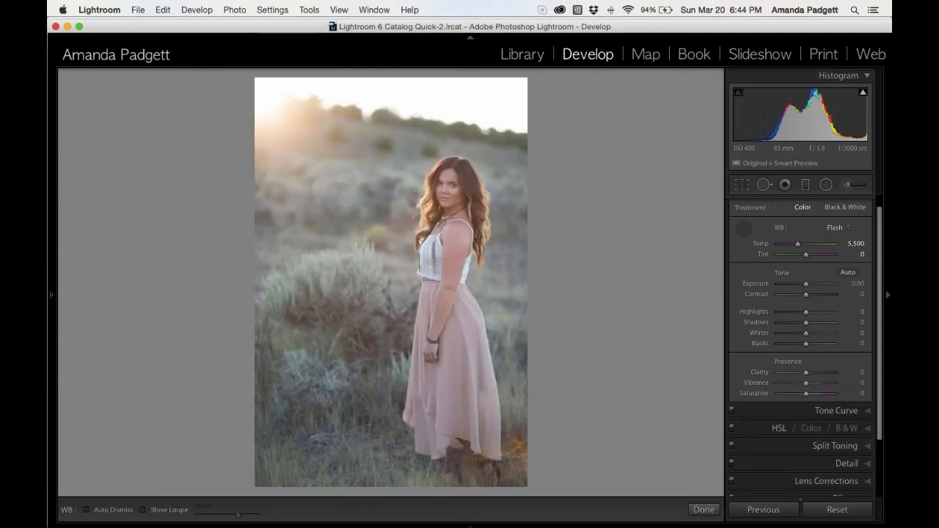
- Try the Auto and As Shot white balance presets on KI4A6827 and return to Flash
left_click(833, 228)
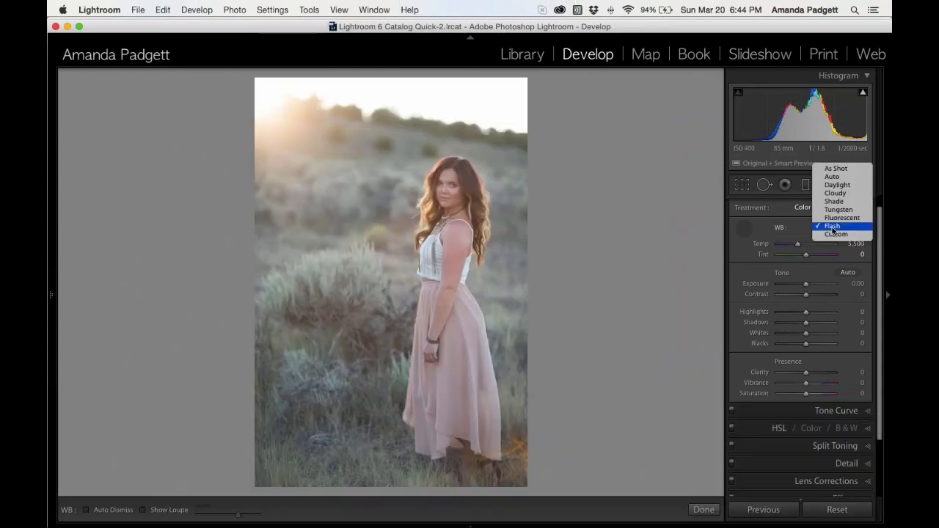
left_click(828, 178)
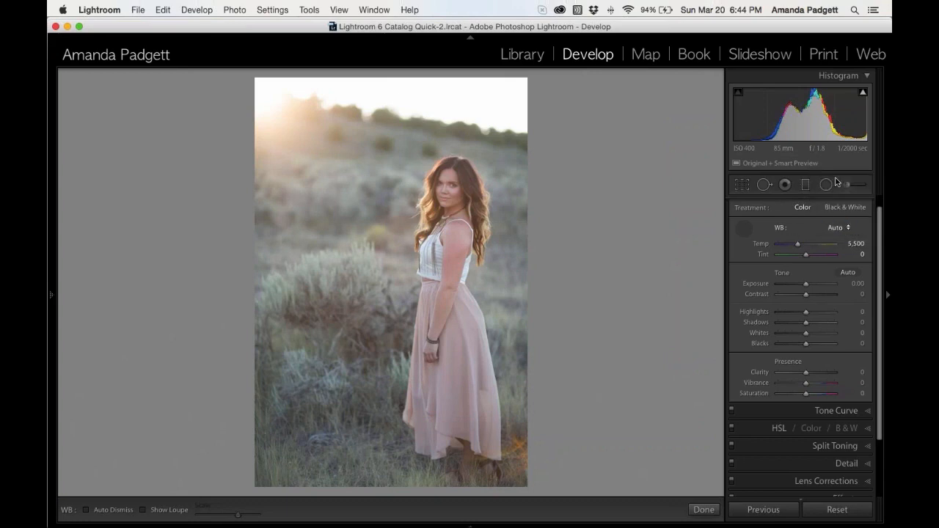
left_click(835, 228)
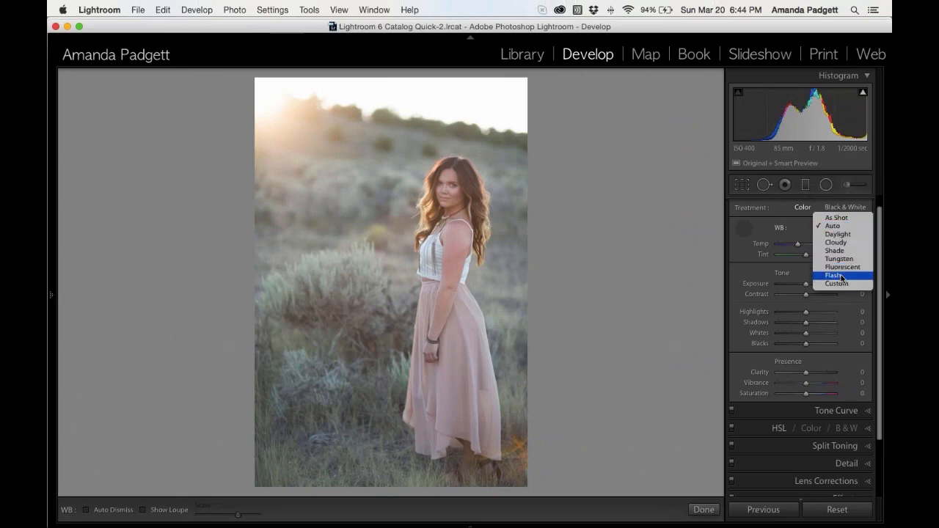
left_click(836, 218)
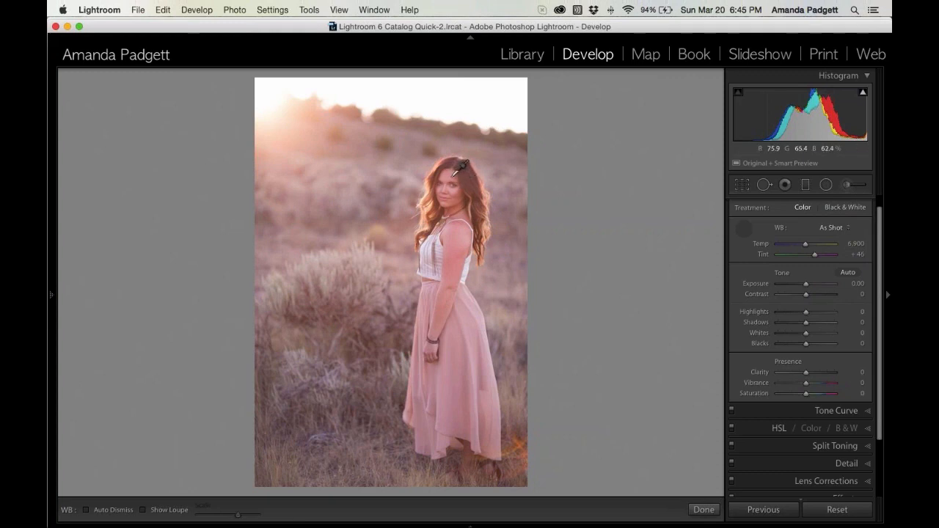
left_click(831, 229)
left_click(833, 287)
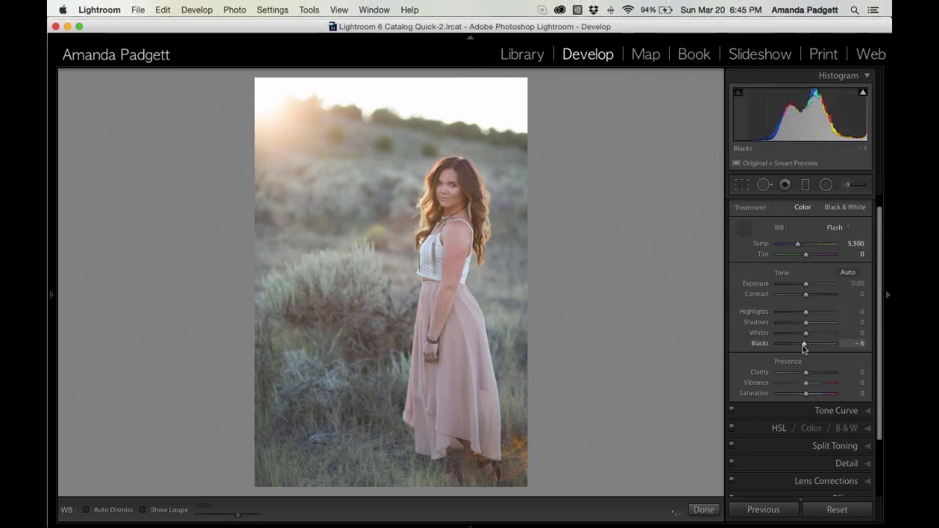
- Set the tone of KI4A6827 to Exposure -0.20, Shadows +14 and Blacks -36
left_click_drag(803, 349, 811, 323)
left_click_drag(805, 286, 804, 286)
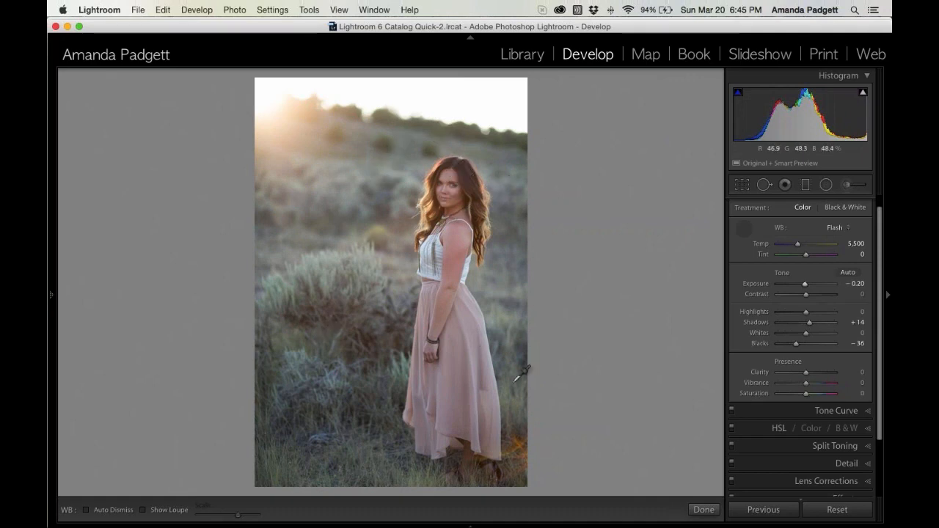
- Paint the Portrait - Add Light adjustment brush over the woman's face and upper body at size 8.0 and flow 63
left_click(848, 186)
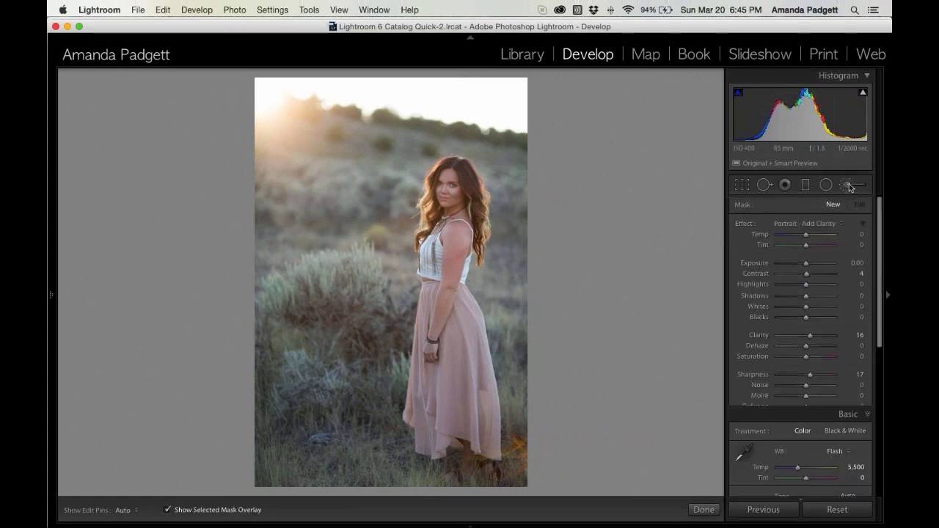
left_click(812, 225)
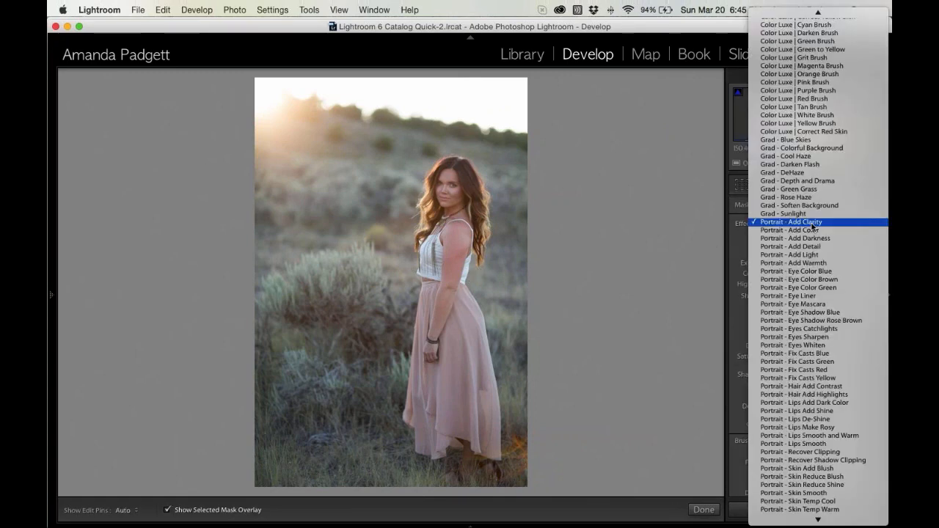
left_click(817, 256)
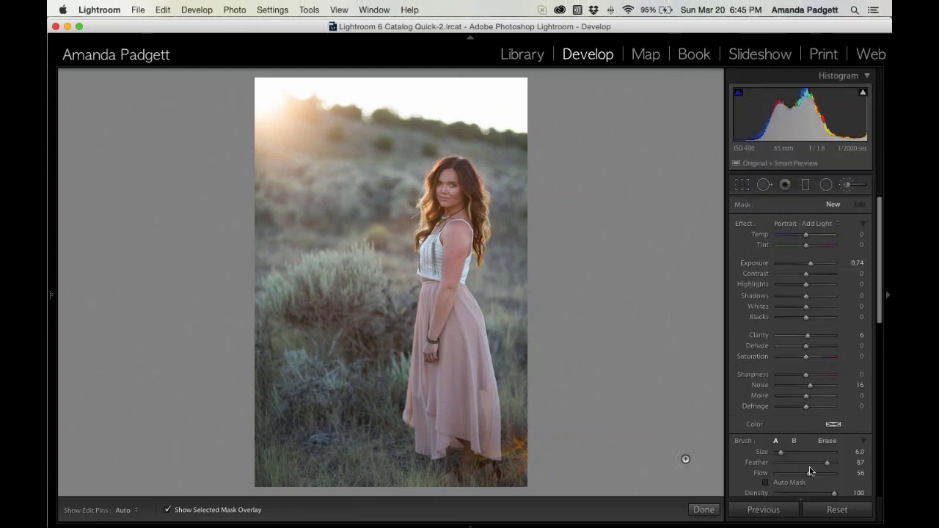
left_click_drag(808, 473, 812, 473)
key("]")
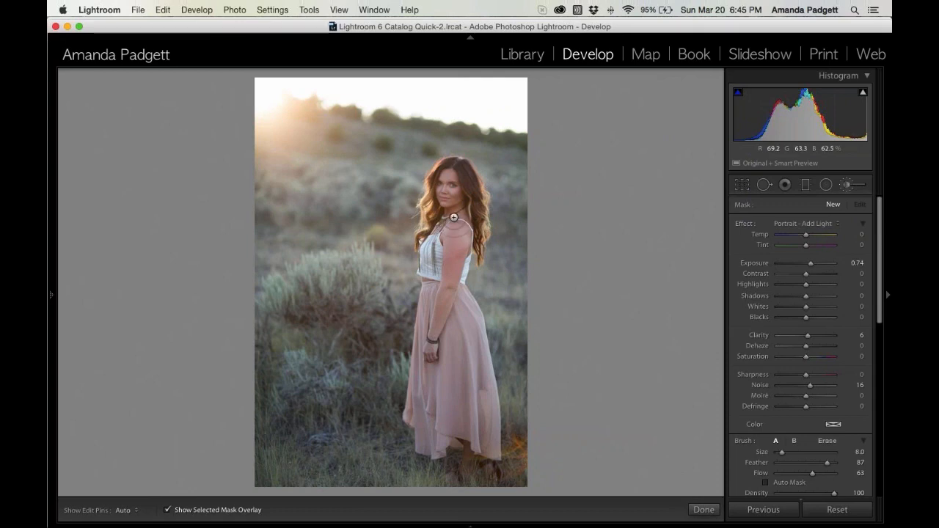
mouse_move(443, 181)
left_mouse_down()
mouse_move(444, 370)
mouse_move(440, 268)
mouse_move(459, 289)
mouse_move(446, 404)
mouse_move(451, 333)
mouse_move(440, 242)
mouse_move(454, 175)
left_mouse_up()
mouse_move(469, 228)
left_mouse_down()
mouse_move(422, 191)
mouse_move(430, 247)
left_mouse_up()
key("o")
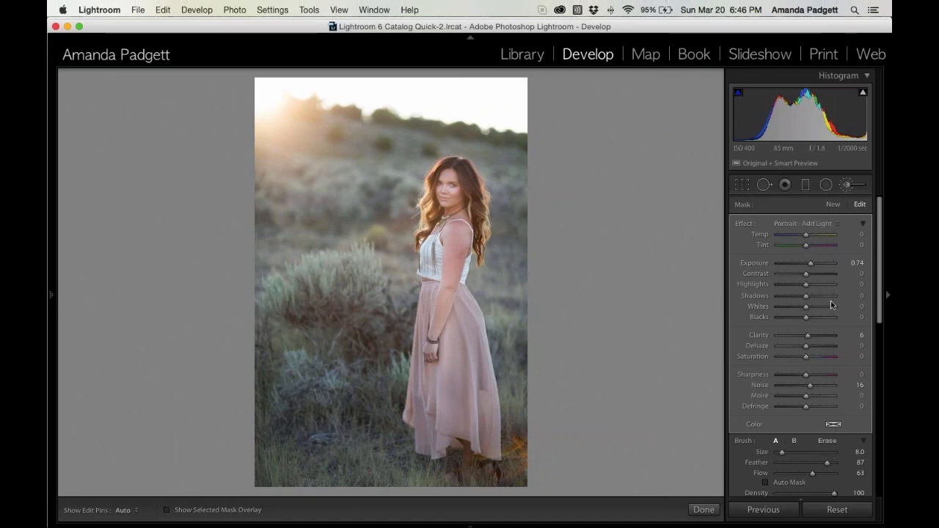
- Reduce the Add Light brush effect to an Amount of 9, compare it off and on, and finish the brush adjustment
left_click(863, 224)
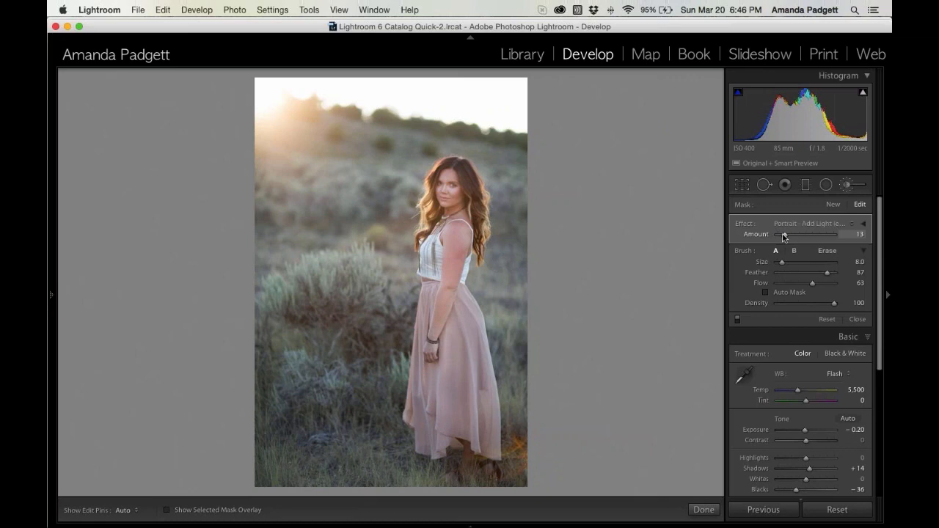
left_click_drag(784, 237, 783, 238)
left_click(864, 224)
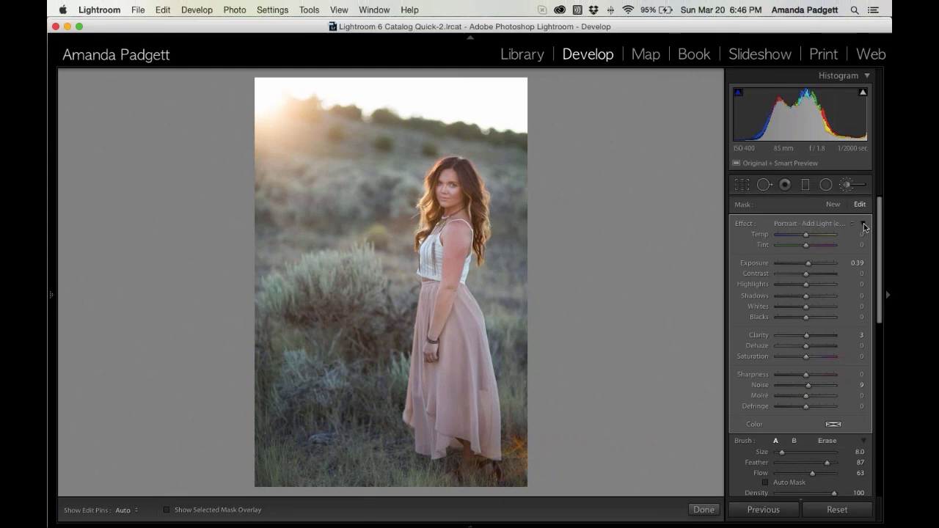
left_click(864, 224)
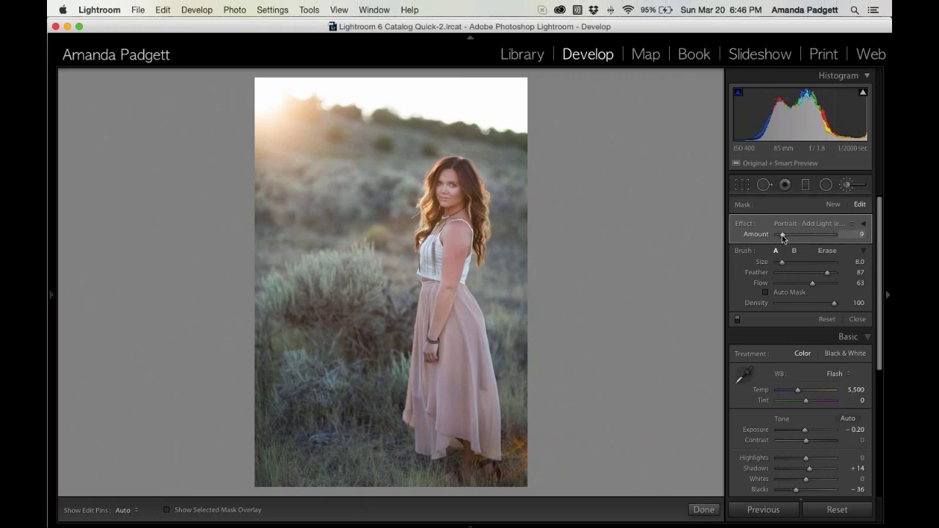
left_click(736, 321)
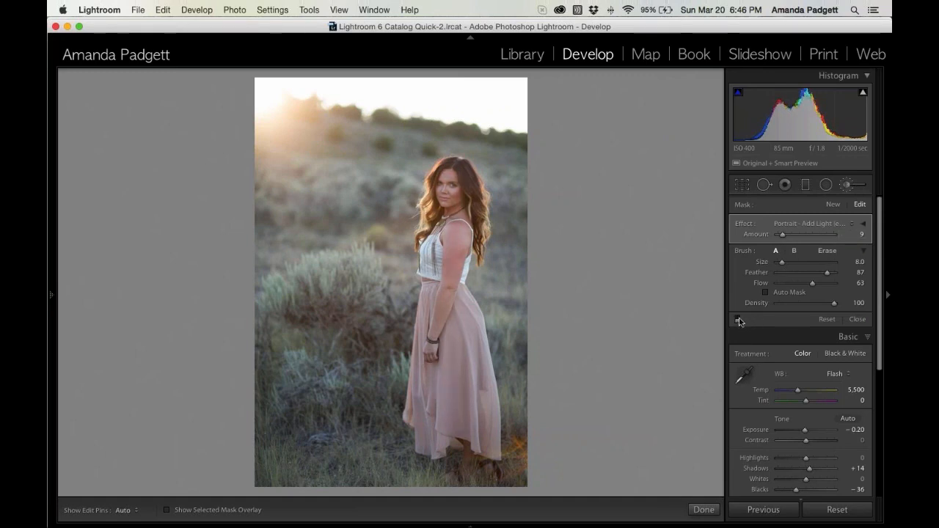
left_click(737, 320)
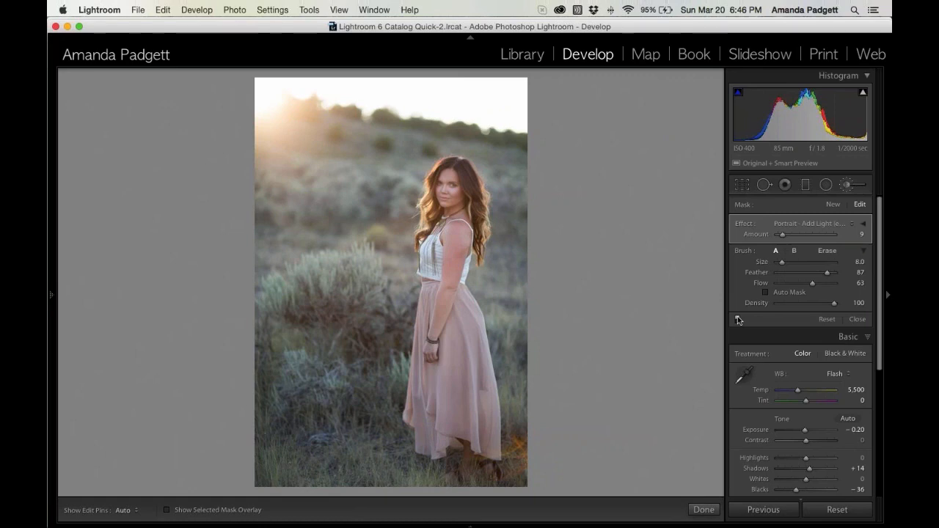
left_click(703, 510)
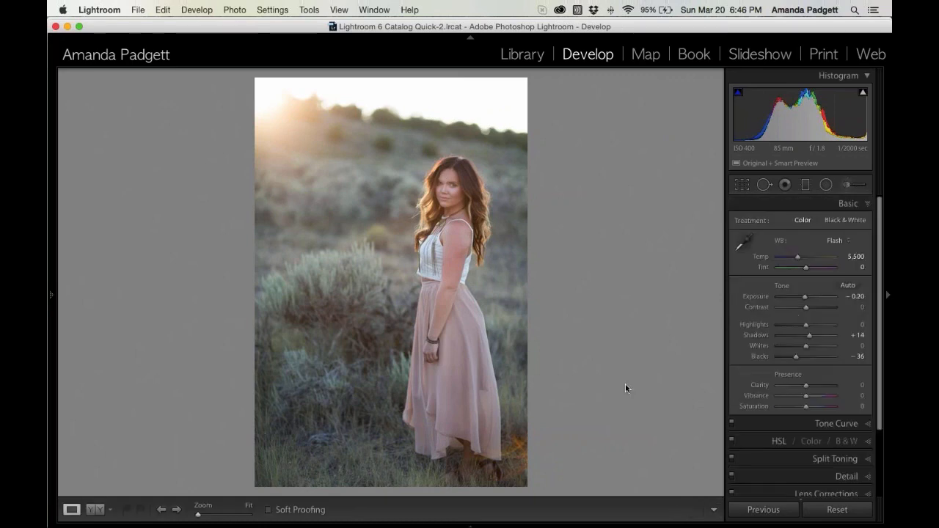
- Synchronize the develop settings of KI4A6827 to the last three photos in the collection, leaving out local adjustments
mouse_move(470, 525)
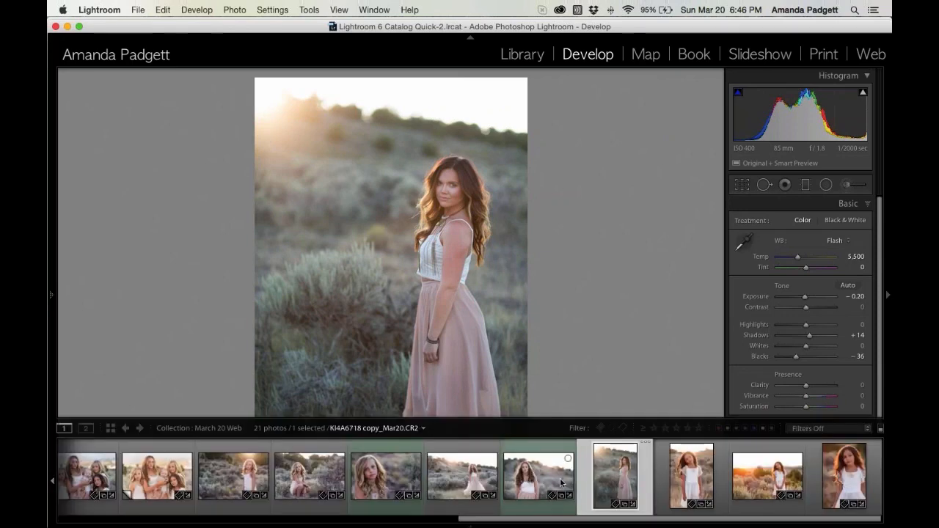
left_click(843, 476, "shift")
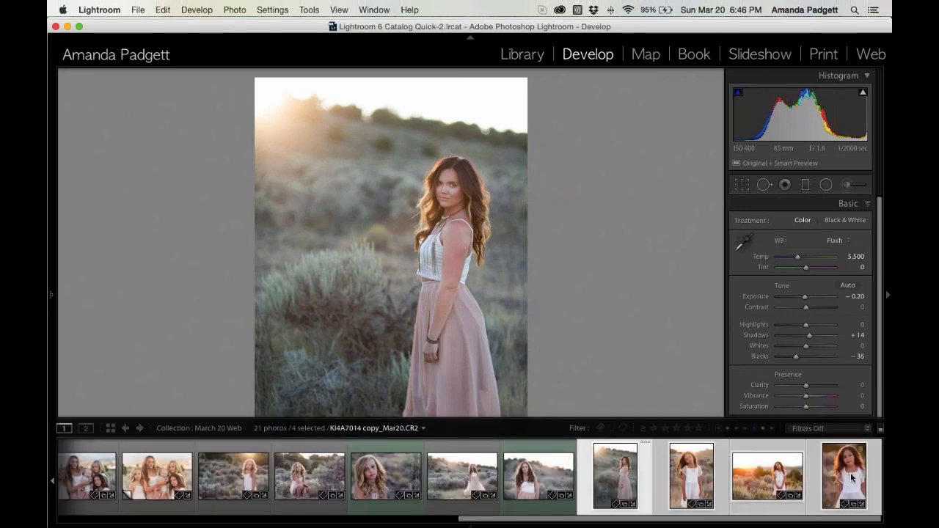
scroll(818, 387, "down", 2)
scroll(814, 382, "down", 3)
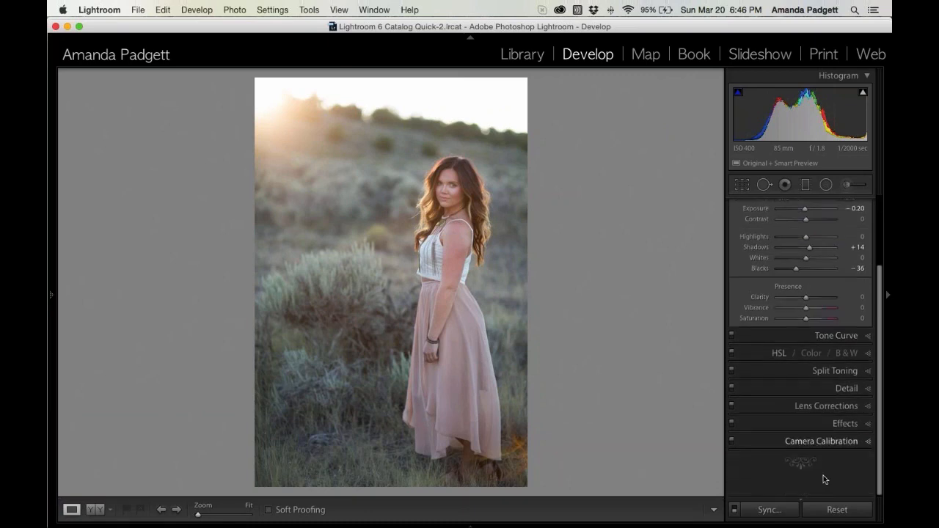
left_click(768, 509)
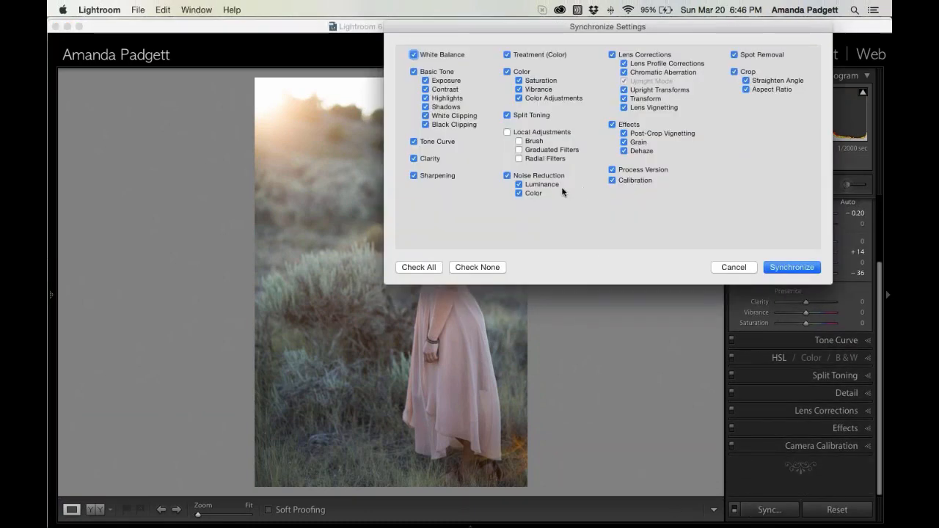
left_click(800, 269)
mouse_move(469, 524)
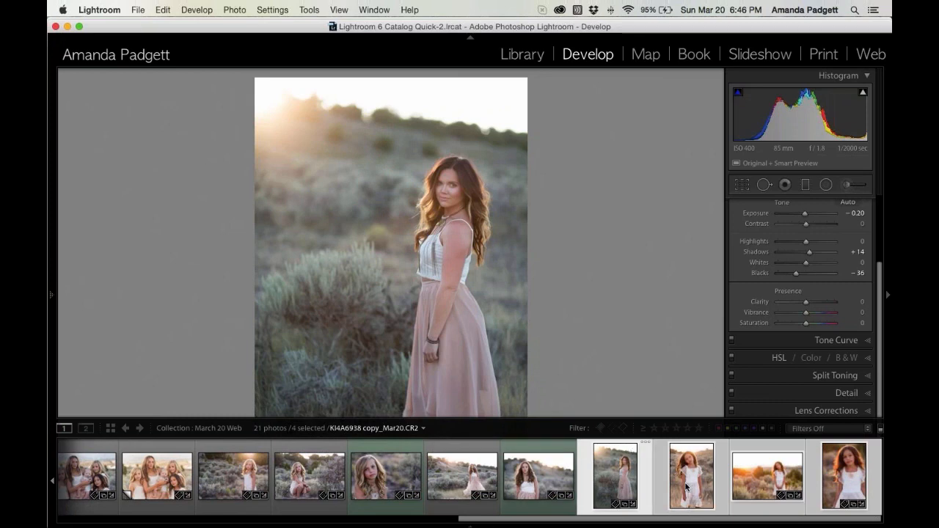
- Show the last photo in the filmstrip, the girl in the white dress, in a before/after comparison and keep only that photo selected
left_click(847, 482)
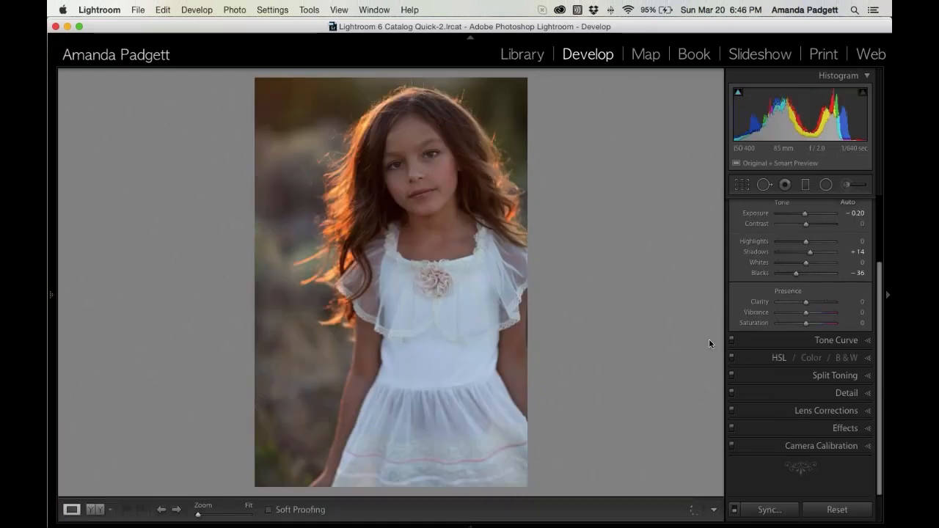
key("y")
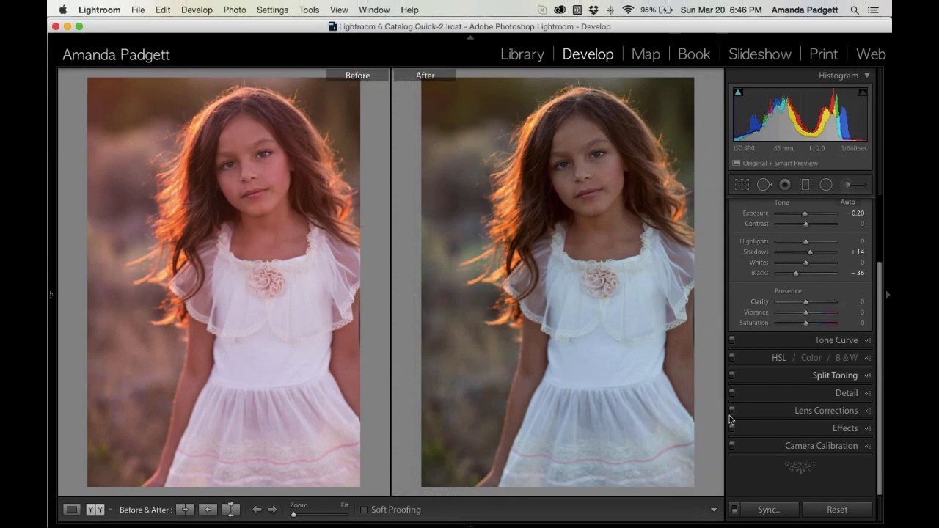
mouse_move(690, 525)
scroll(374, 470, "up", 5)
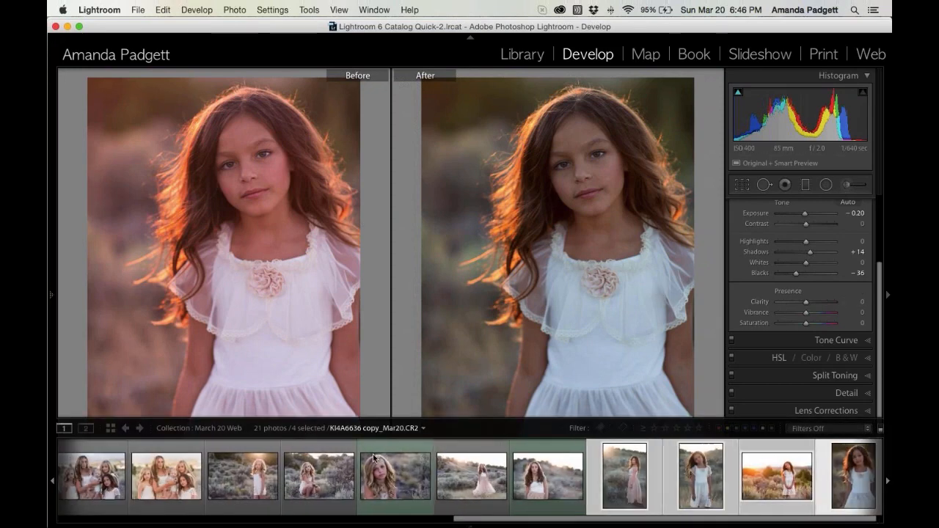
scroll(374, 469, "up", 2)
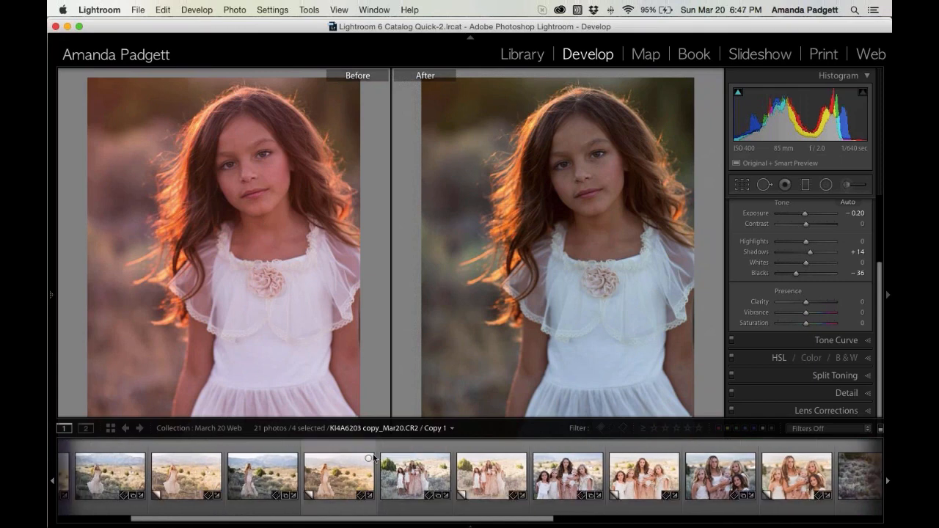
scroll(567, 491, "down", 5)
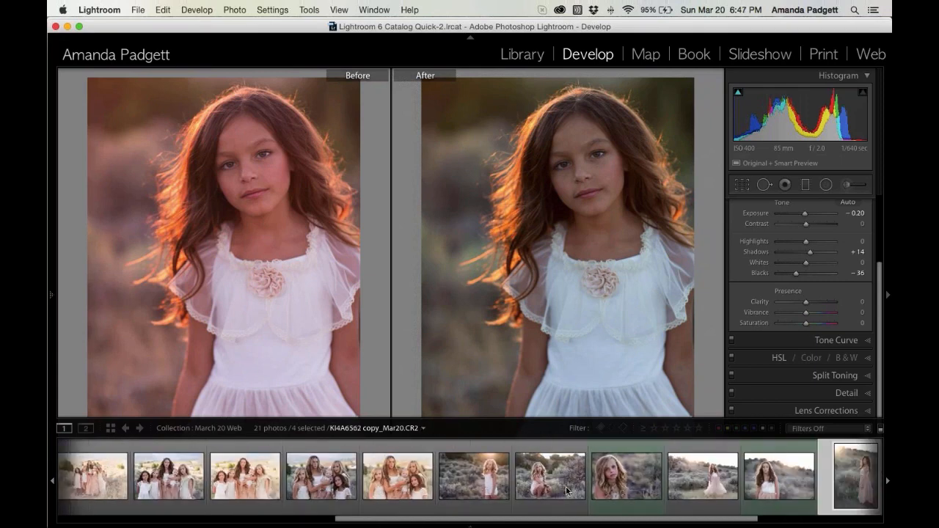
scroll(567, 490, "down", 6)
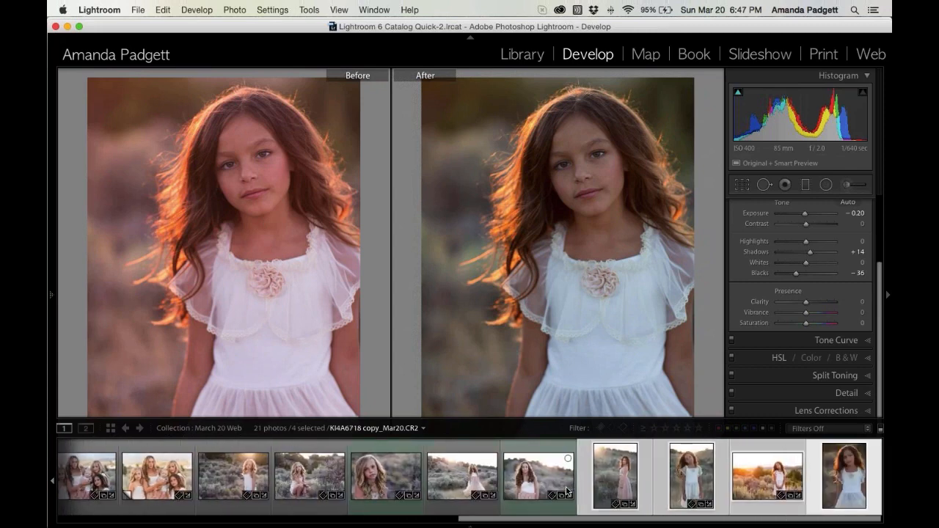
left_click(814, 482)
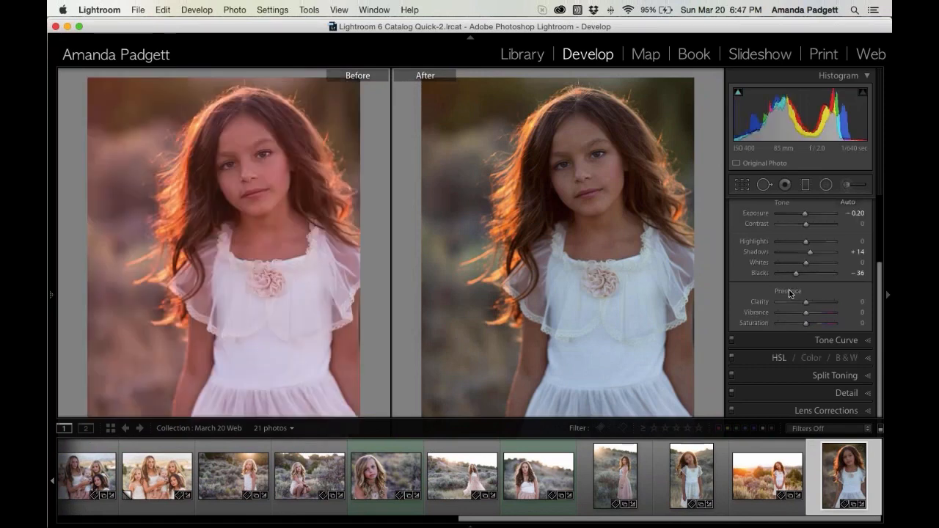
key("F6")
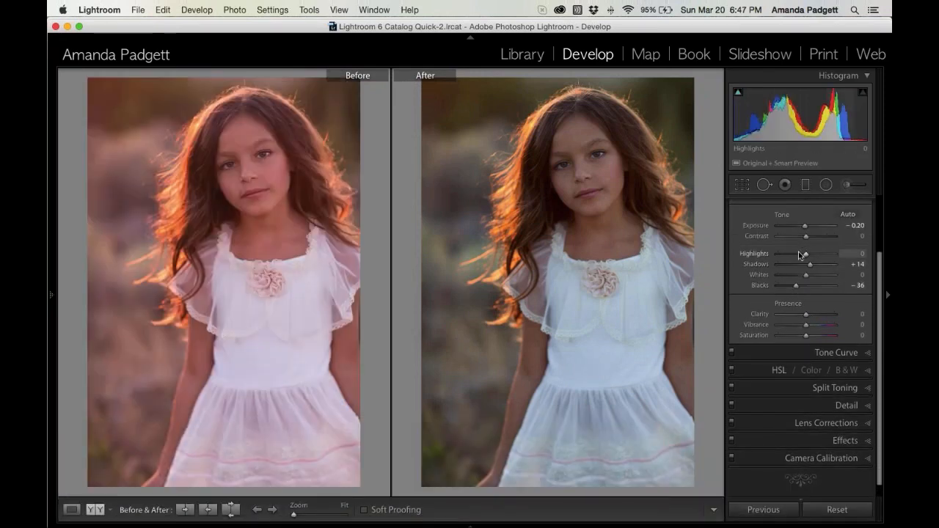
- Adjust the portrait to Exposure +0.20, Contrast +6, Clarity +8 and Vibrance +11
scroll(803, 253, "up", 1)
left_click_drag(805, 241, 809, 242)
left_click_drag(805, 338, 807, 327)
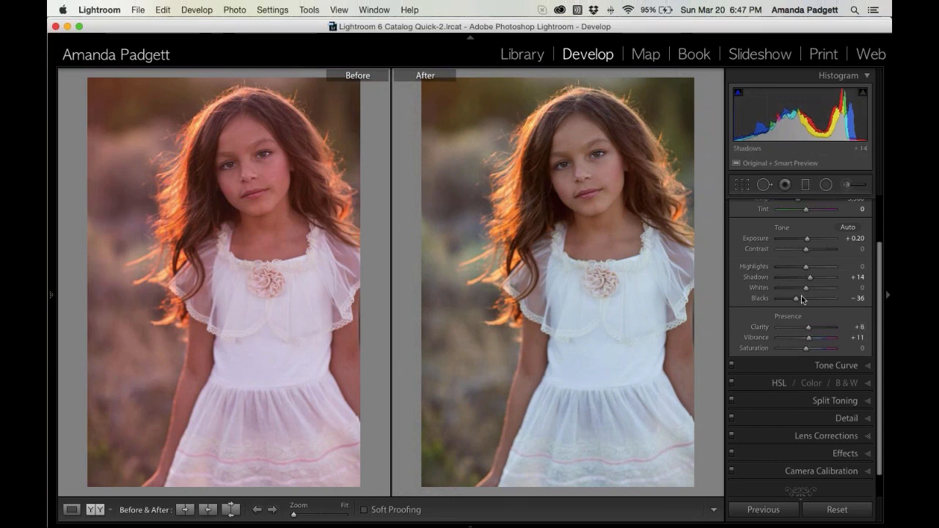
left_click_drag(807, 250, 808, 250)
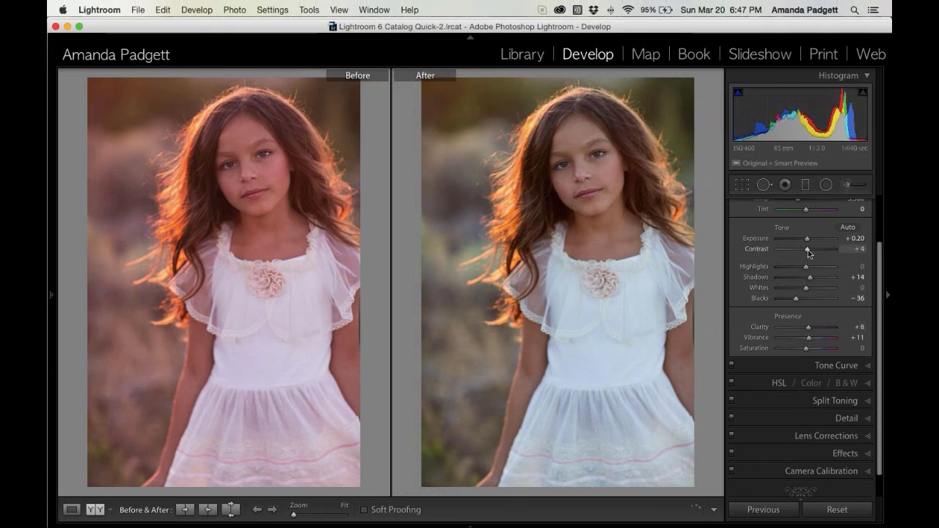
scroll(786, 299, "up", 3)
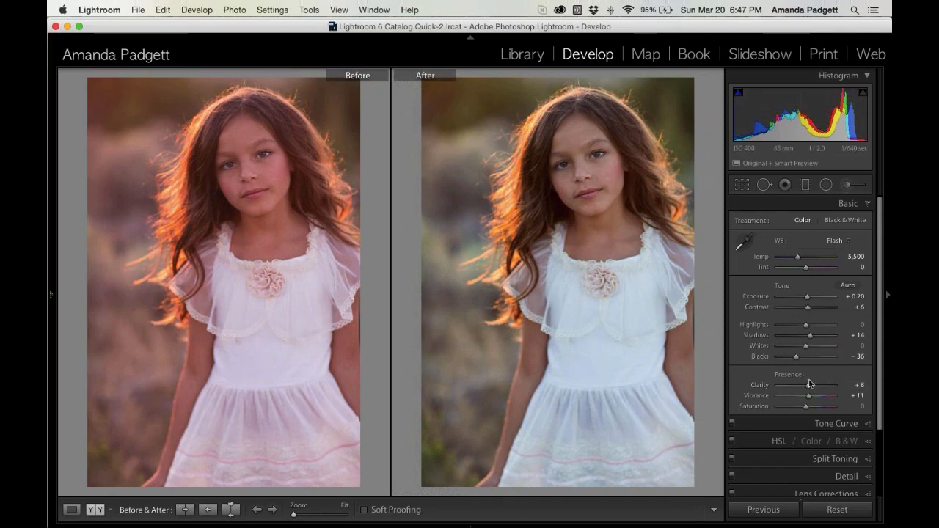
- Save the current edit as a snapshot named "basic clean edit"
key("super+n")
type("c")
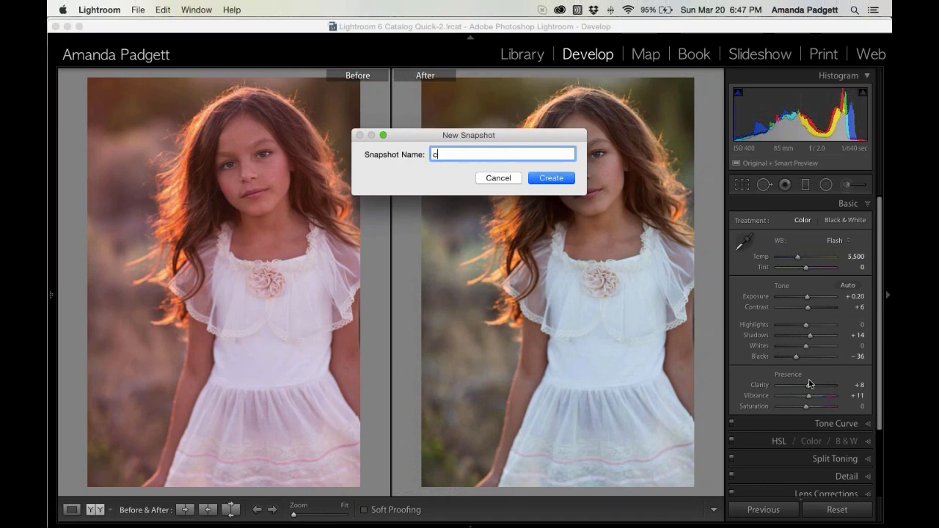
key("BackSpace")
type("basic clean edit")
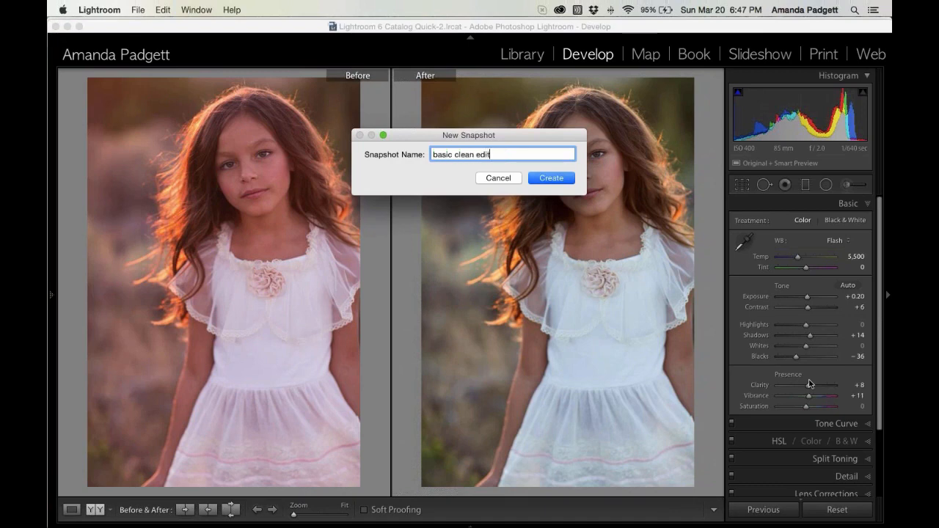
key("Return")
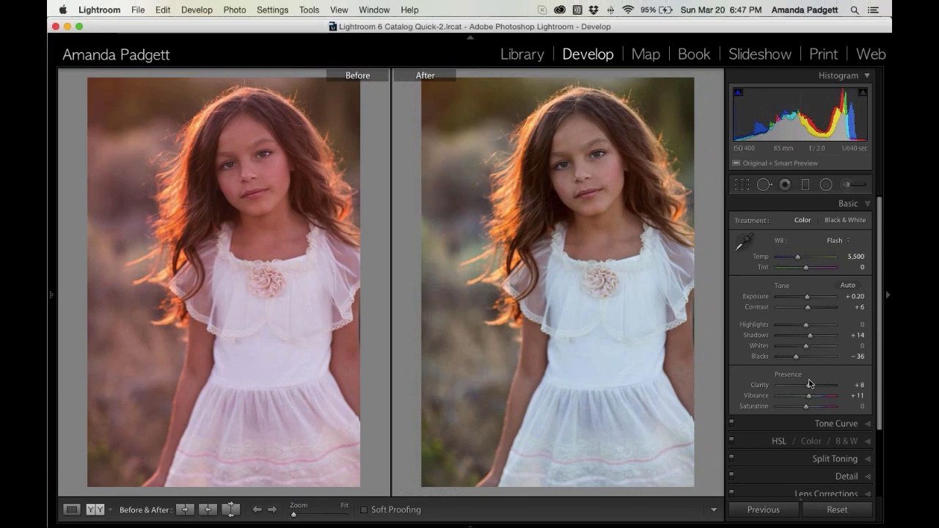
- Reset all develop settings of the girl's portrait and return to the single-image view
mouse_move(471, 525)
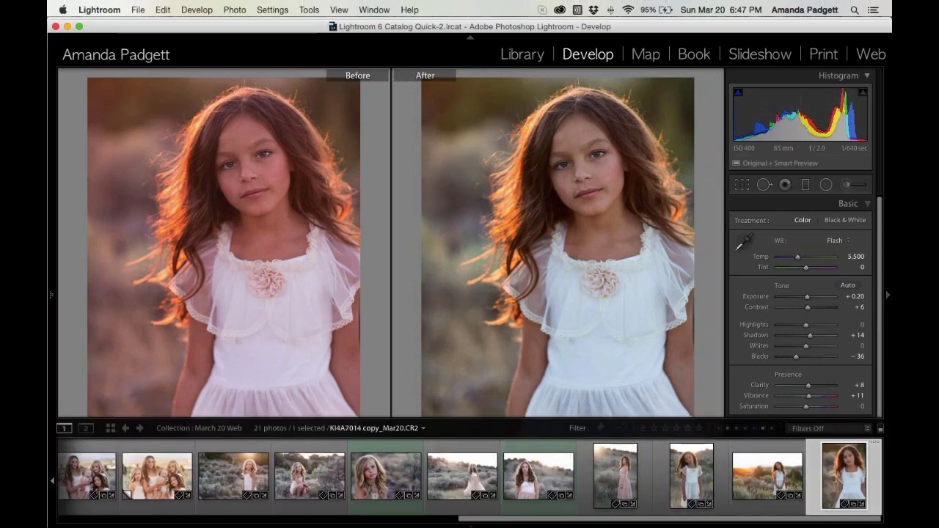
left_click(836, 509)
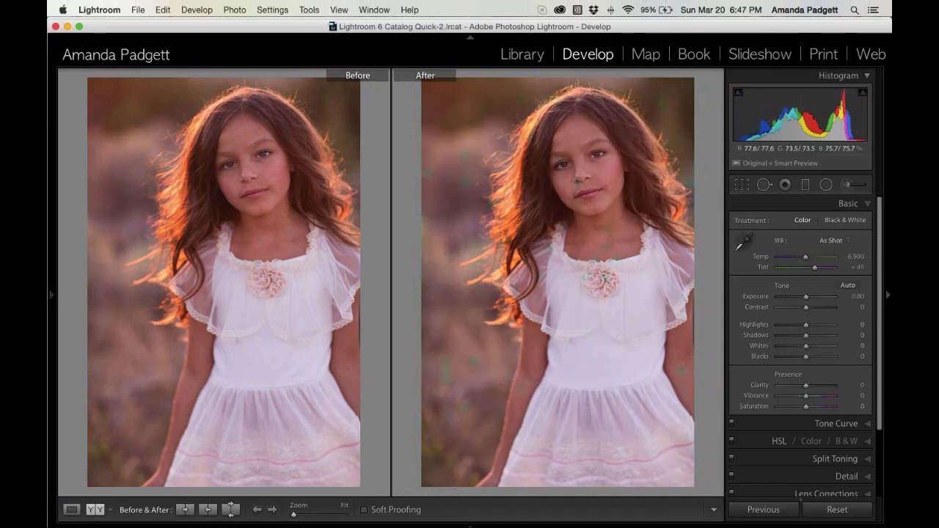
key("y")
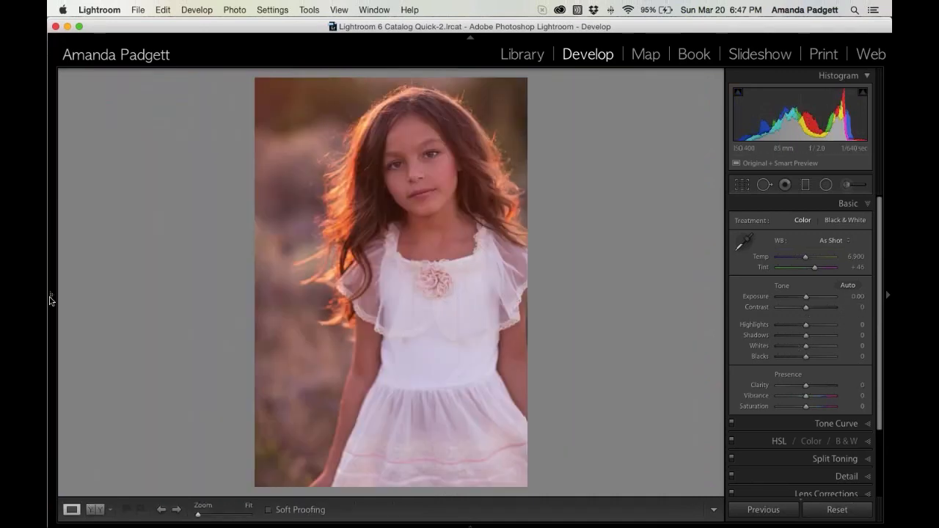
- Apply the "Clarity Soften Babies and Females" preset from PP PrettyPresets Workflow to the portrait
mouse_move(51, 297)
left_click(73, 231)
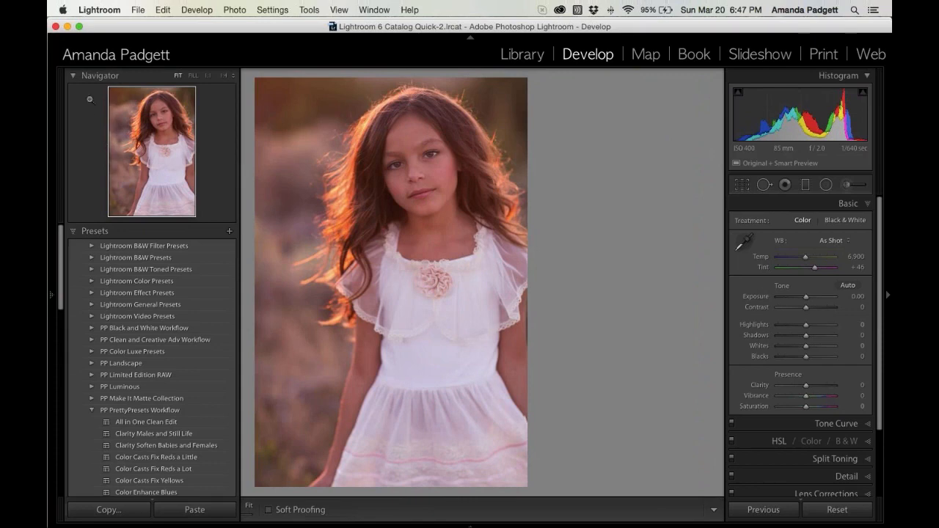
scroll(87, 264, "down", 5)
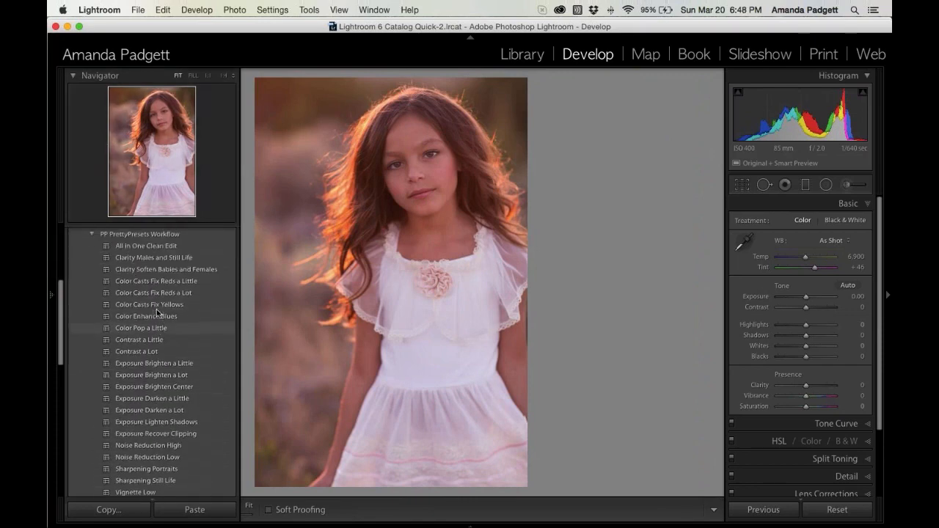
scroll(156, 249, "up", 3)
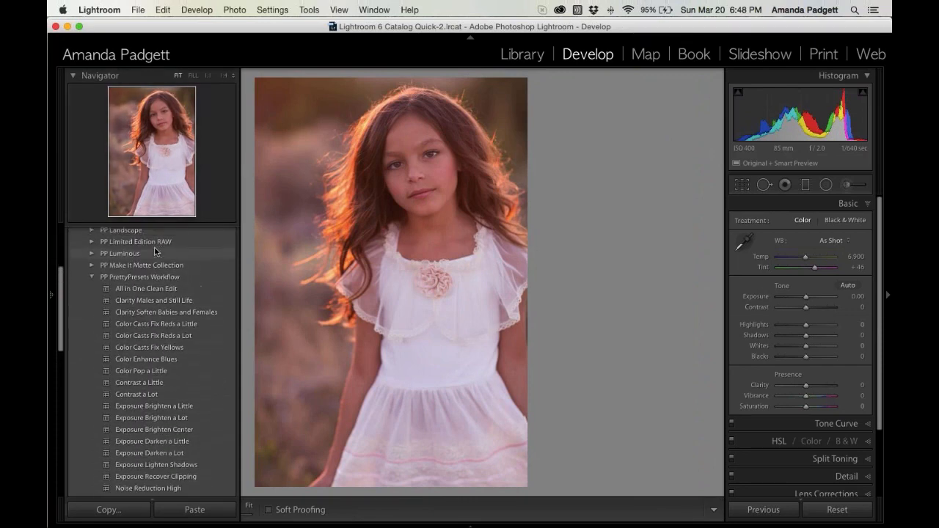
scroll(147, 249, "down", 3)
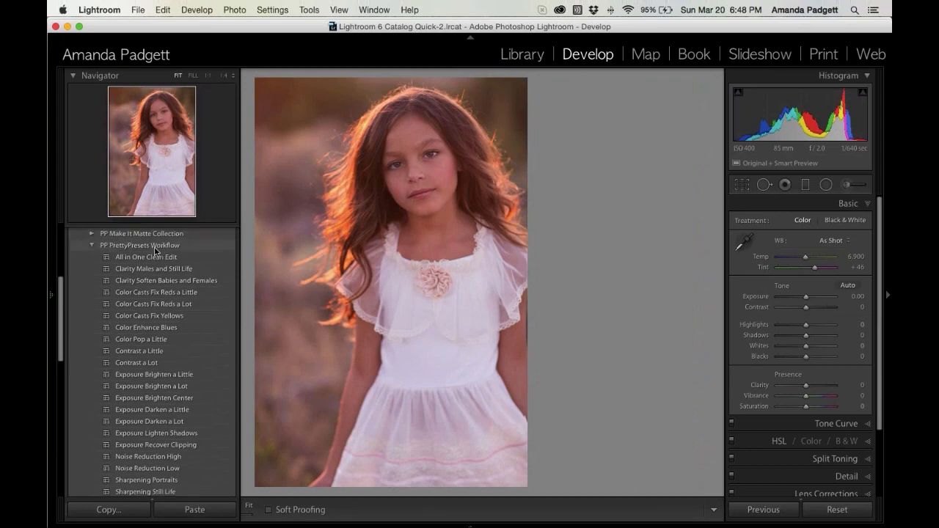
left_click(91, 233)
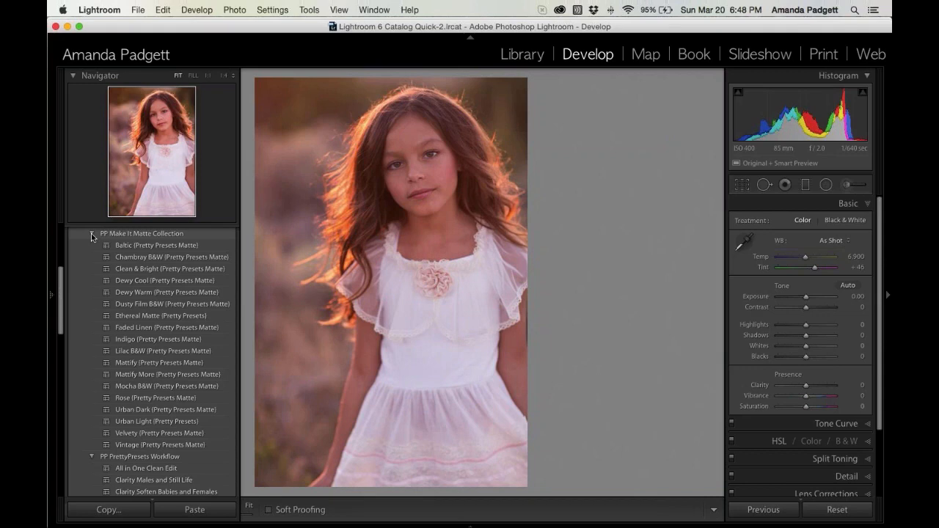
scroll(91, 233, "up", 1)
left_click(91, 236)
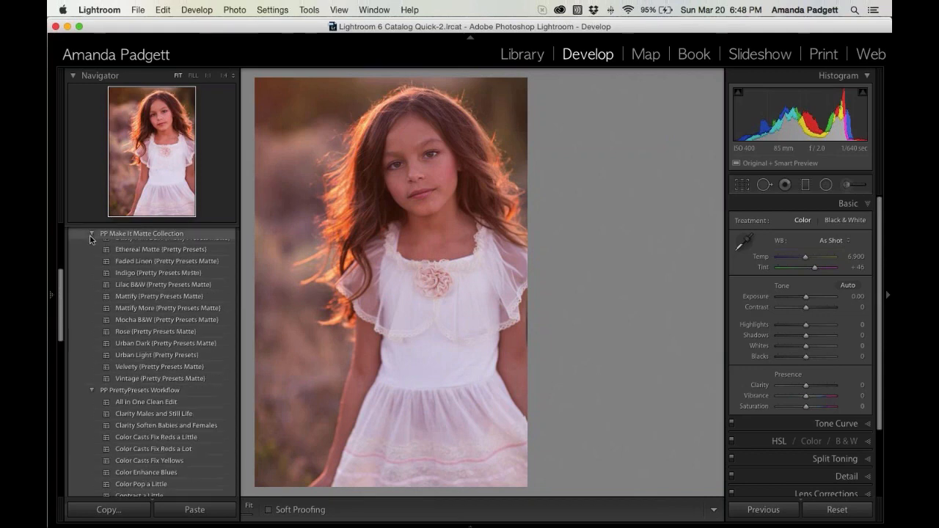
scroll(107, 267, "up", 5)
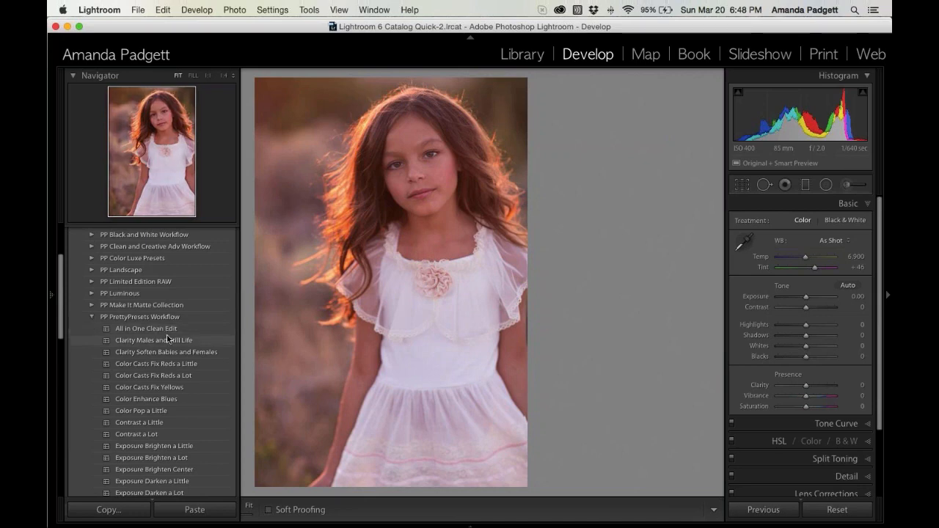
scroll(167, 338, "down", 3)
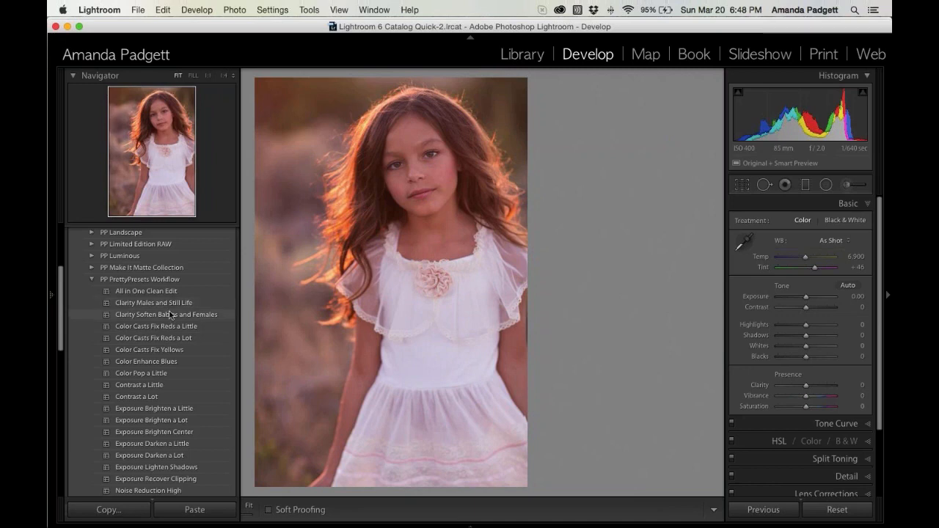
left_click(169, 316)
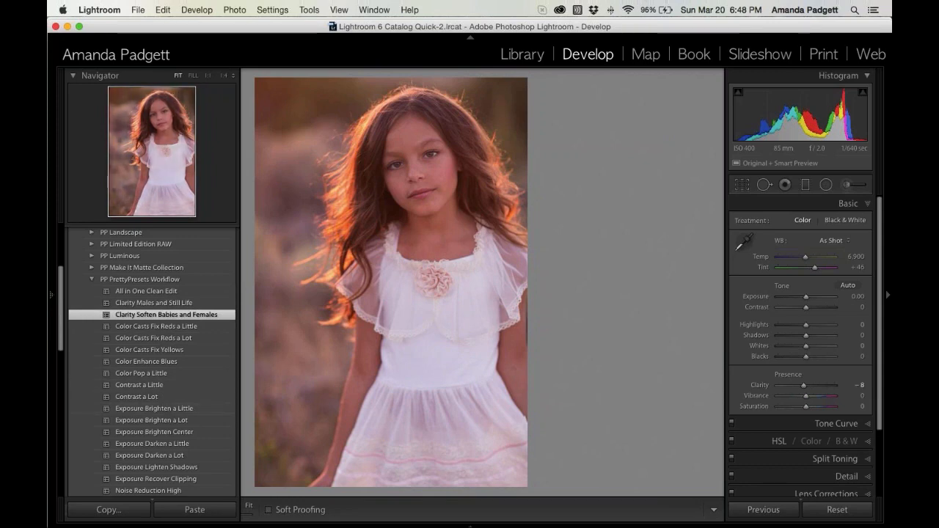
- Try a neutral white balance sample on the dress and replace it with one sampled from the girl's eye
left_click(746, 245)
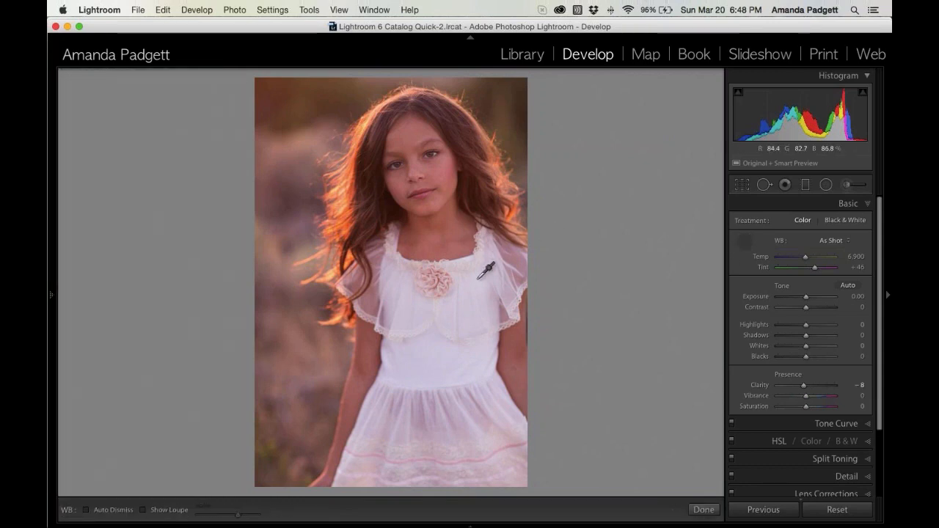
left_click(485, 275)
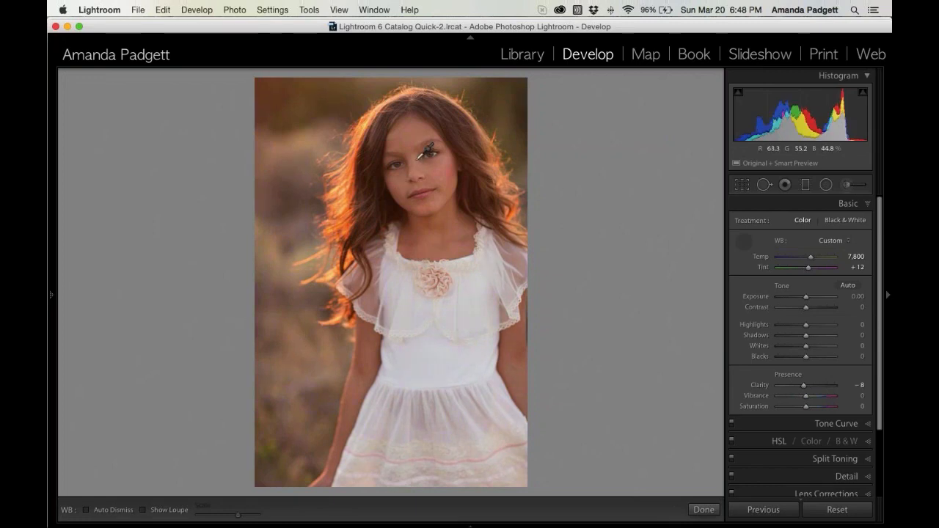
key("z")
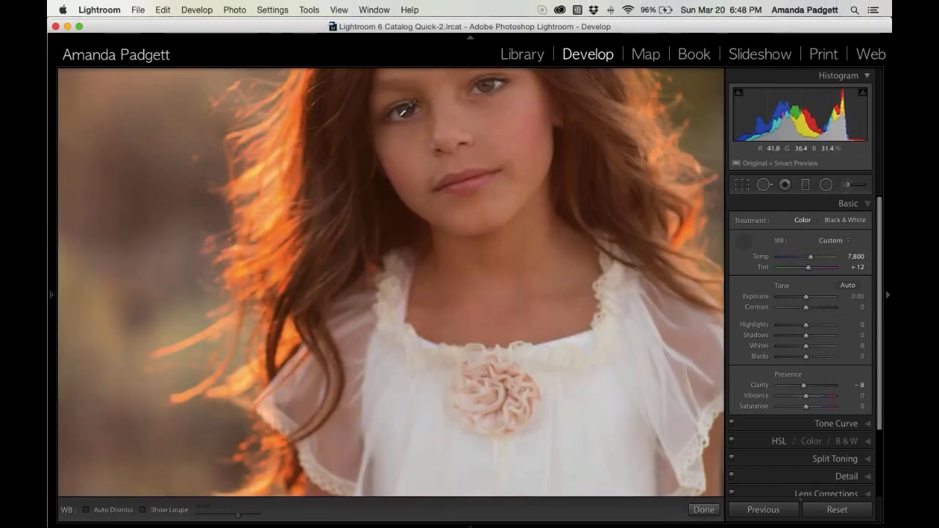
left_click(400, 110)
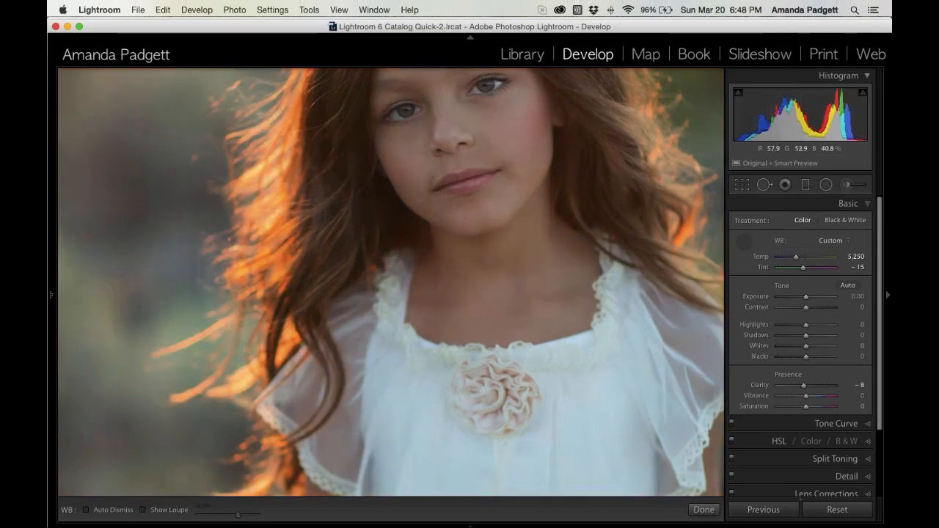
- Fine-tune the white balance to Temp 5,750 and Tint -6 and close the White Balance Selector
left_click_drag(796, 258, 800, 258)
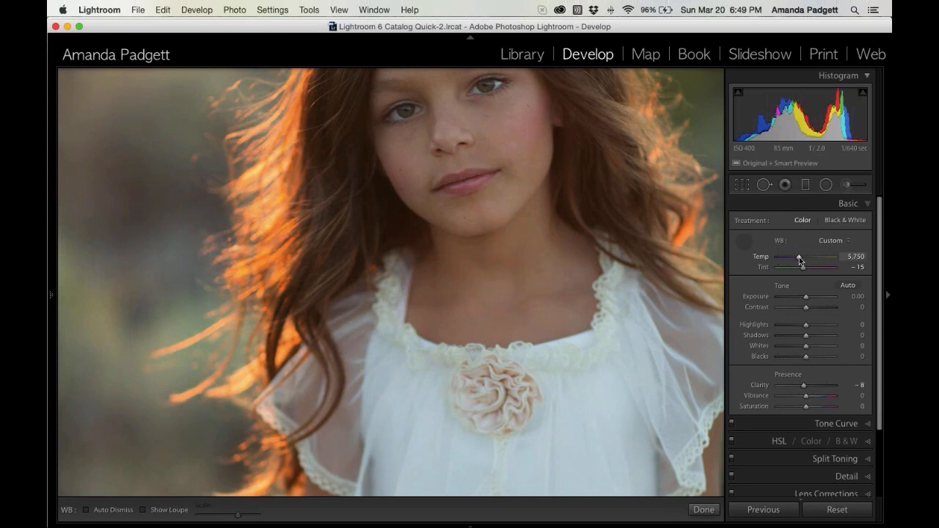
key("super+minus")
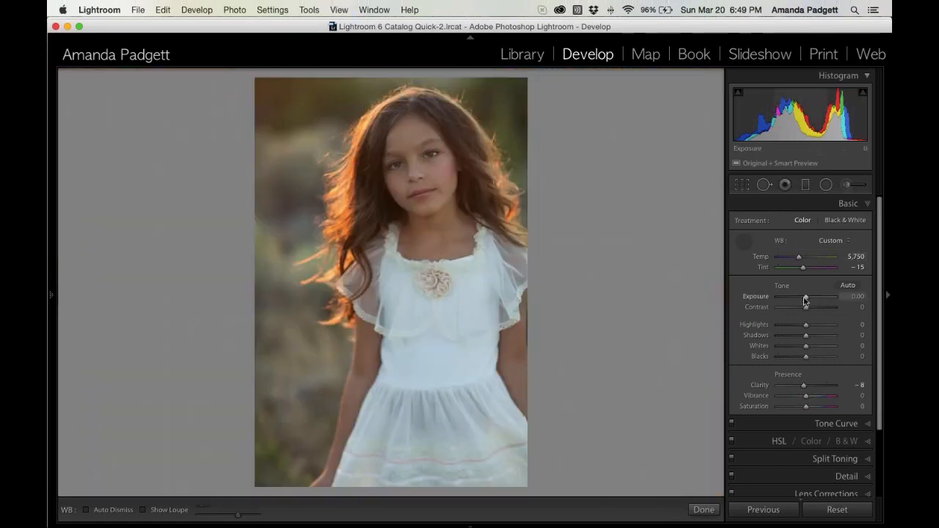
left_click_drag(803, 269, 805, 269)
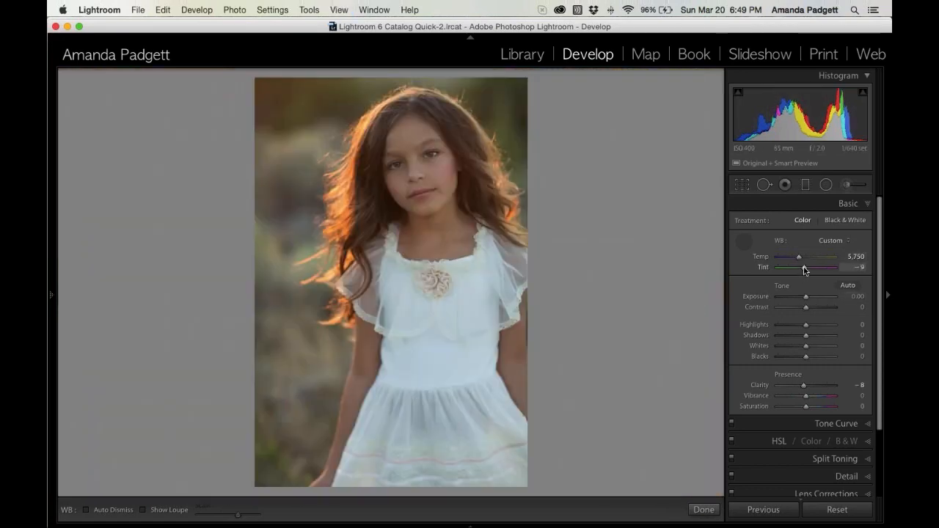
left_click(744, 242)
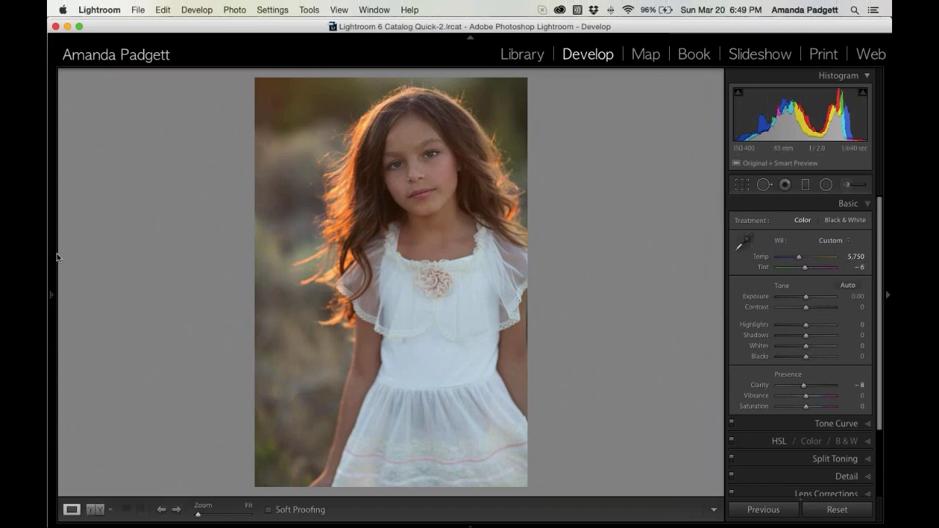
mouse_move(50, 295)
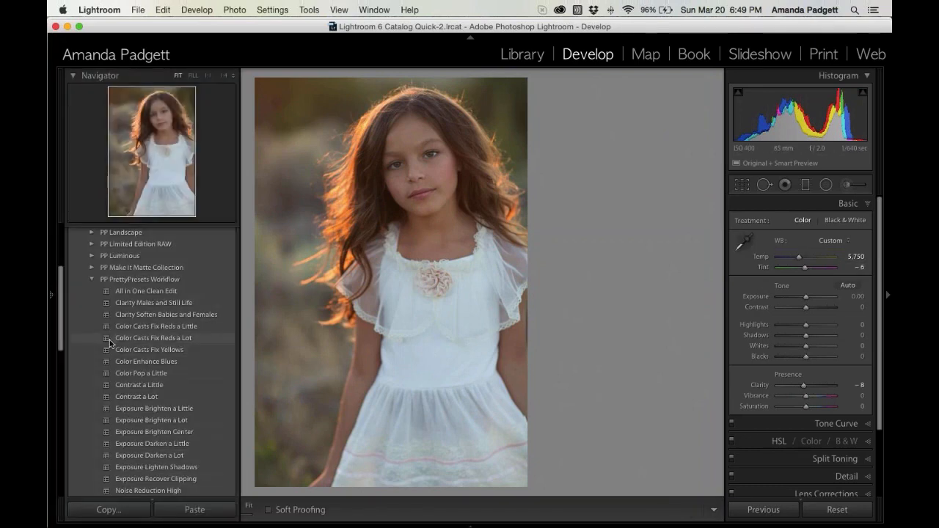
- Apply the workflow presets "Color Casts Fix Reds a Little", "Color Pop a Little" and "Contrast a Little" to the portrait
left_click(184, 328)
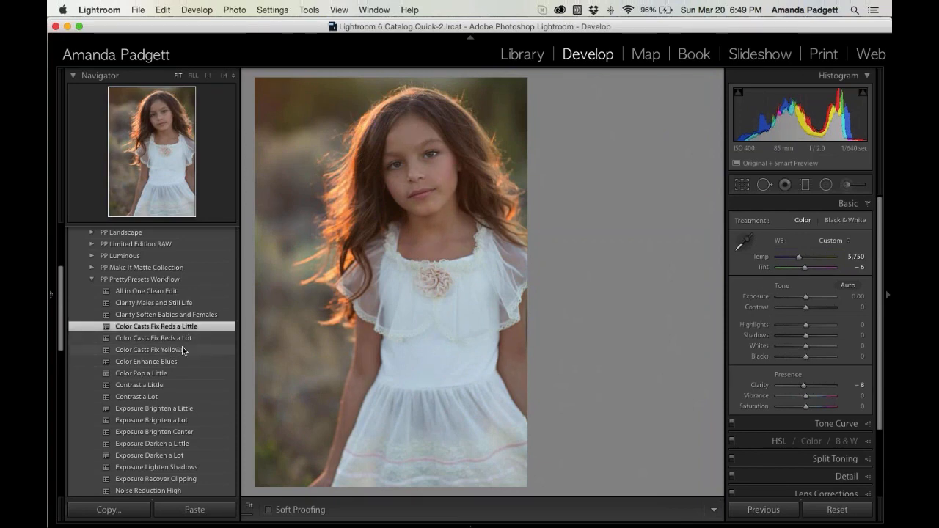
left_click(180, 374)
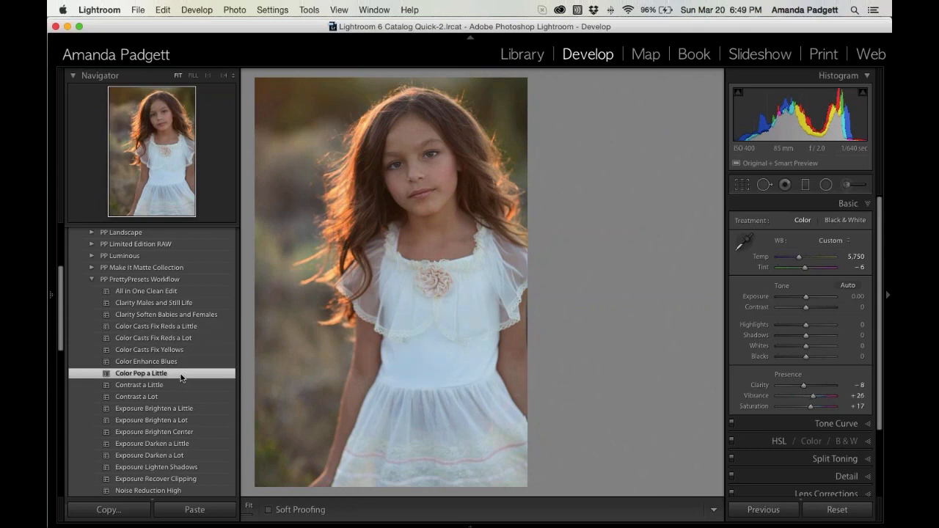
scroll(180, 373, "down", 1)
scroll(180, 373, "down", 3)
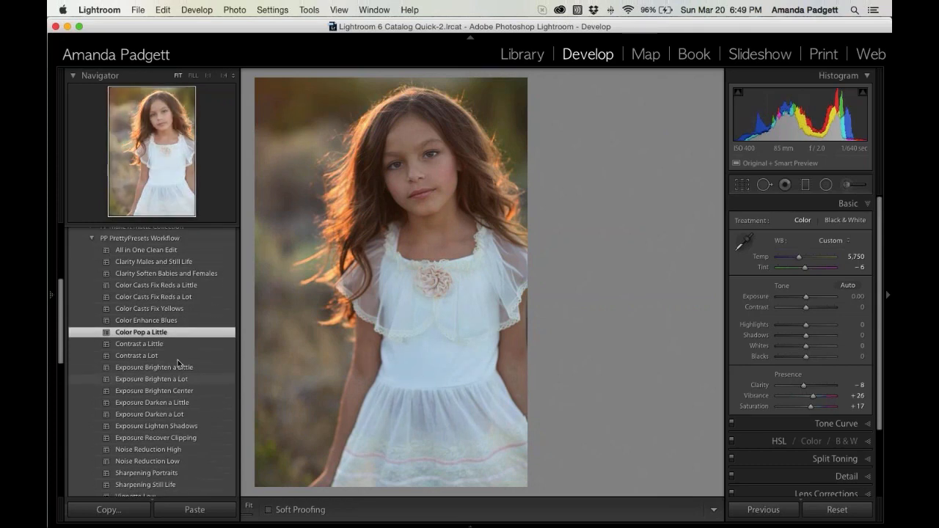
left_click(174, 343)
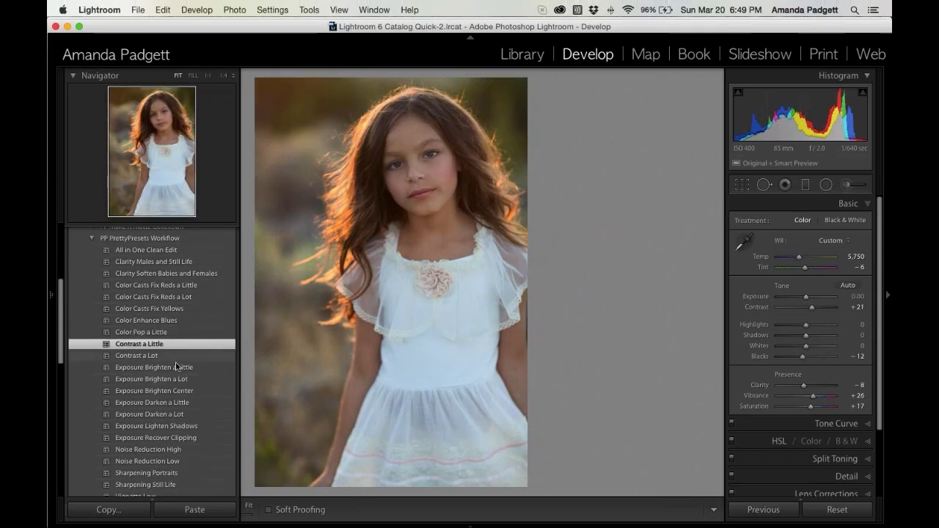
- Brighten the portrait with the "Exposure Brighten a Little" preset and add "Exposure Recover Clipping"
left_click(177, 369)
scroll(178, 376, "down", 3)
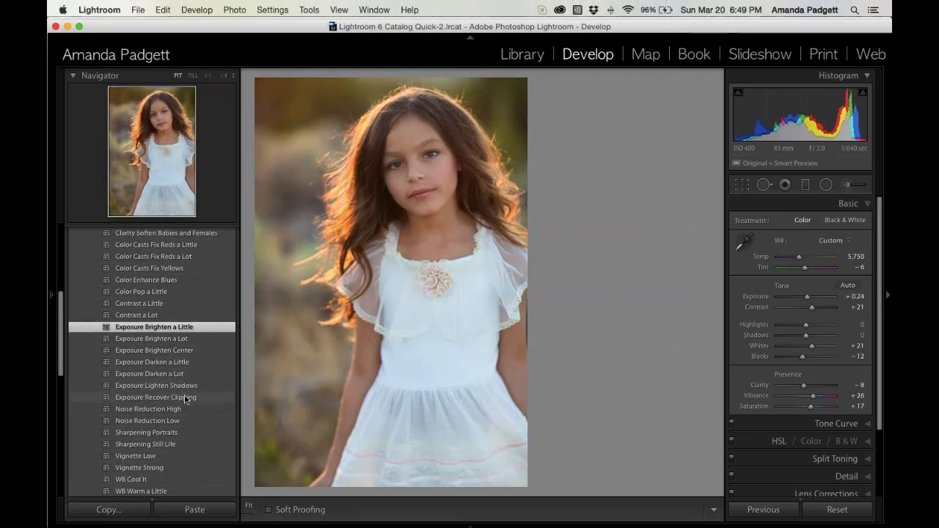
left_click(188, 399)
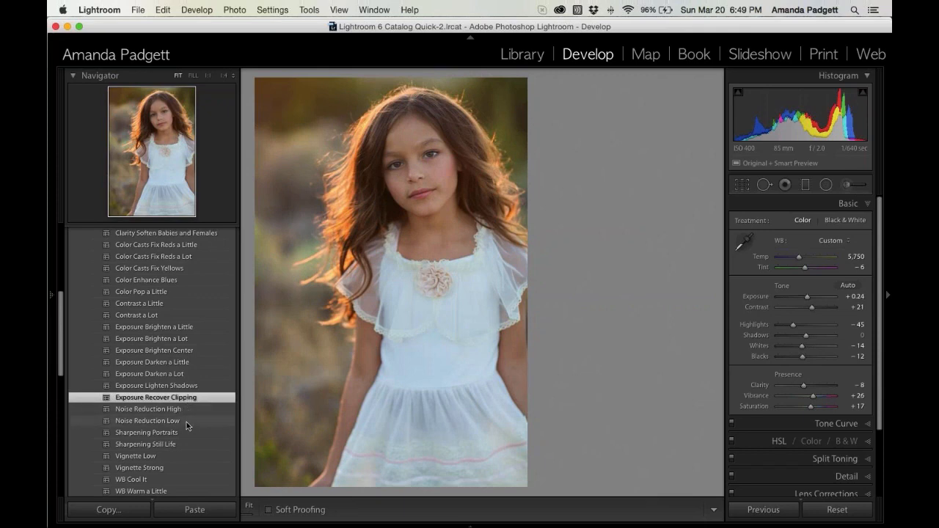
- Apply the "Noise Reduction Low", "Sharpening Portraits" and "Vignette Low" presets to the portrait
left_click(187, 422)
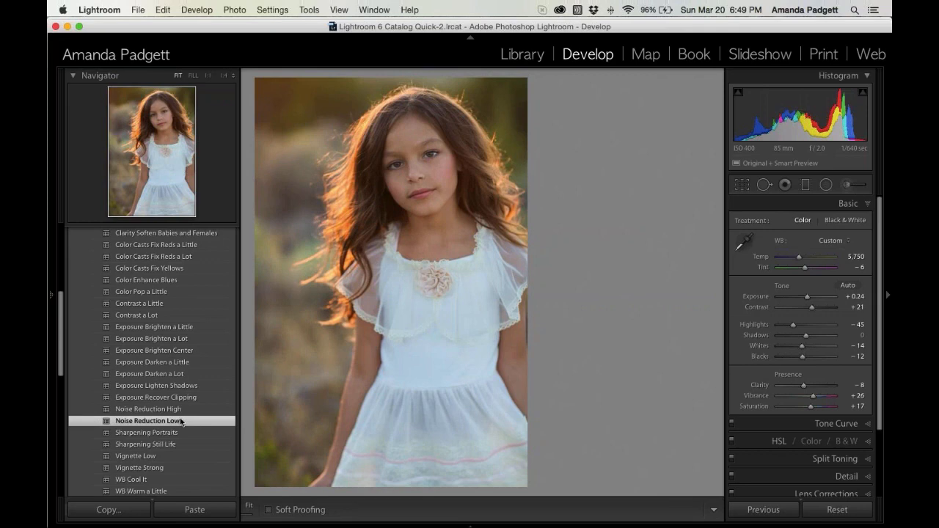
scroll(183, 422, "down", 2)
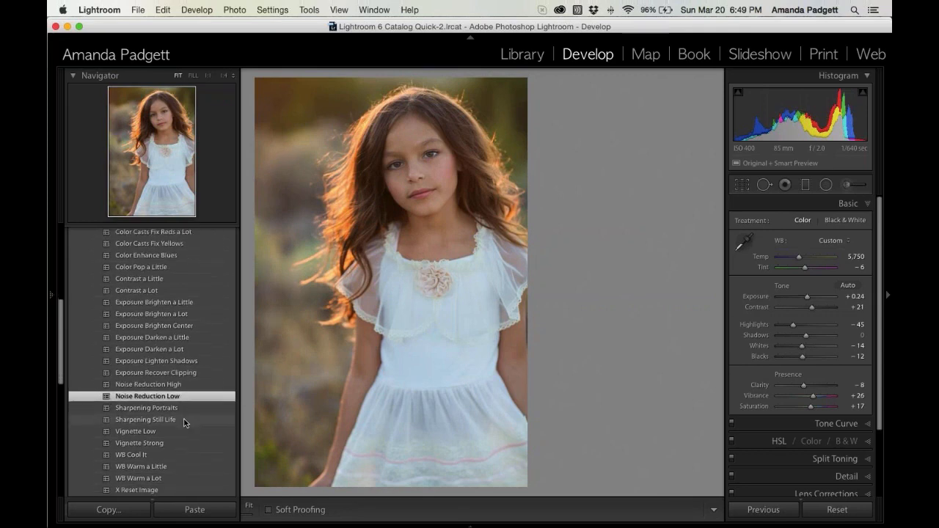
left_click(187, 408)
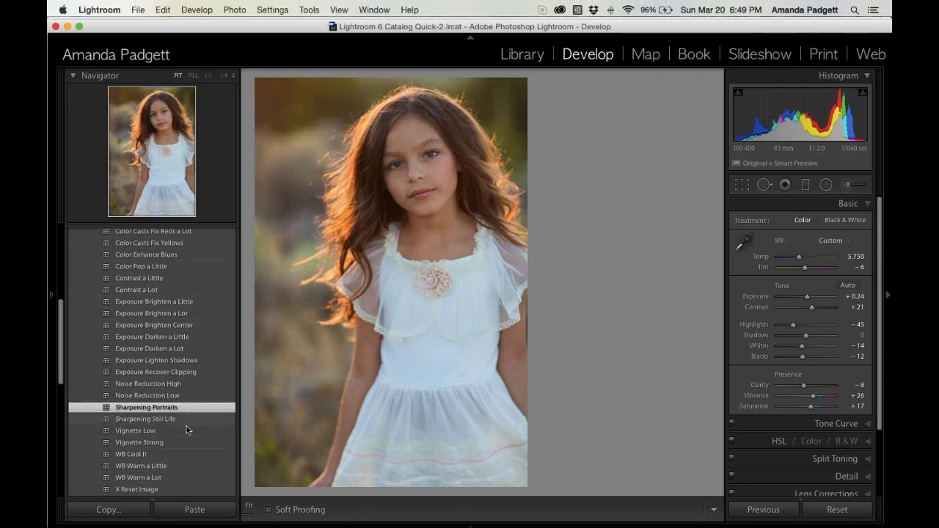
left_click(186, 430)
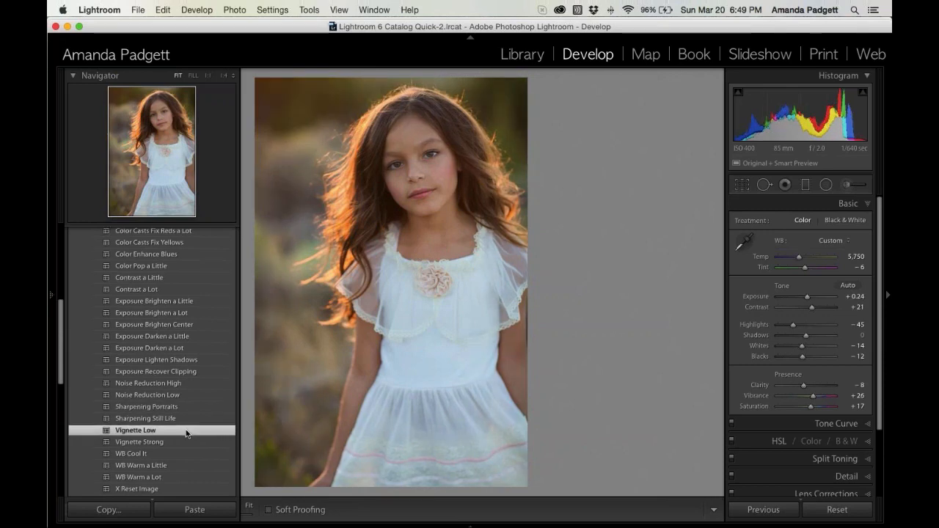
scroll(185, 429, "down", 3)
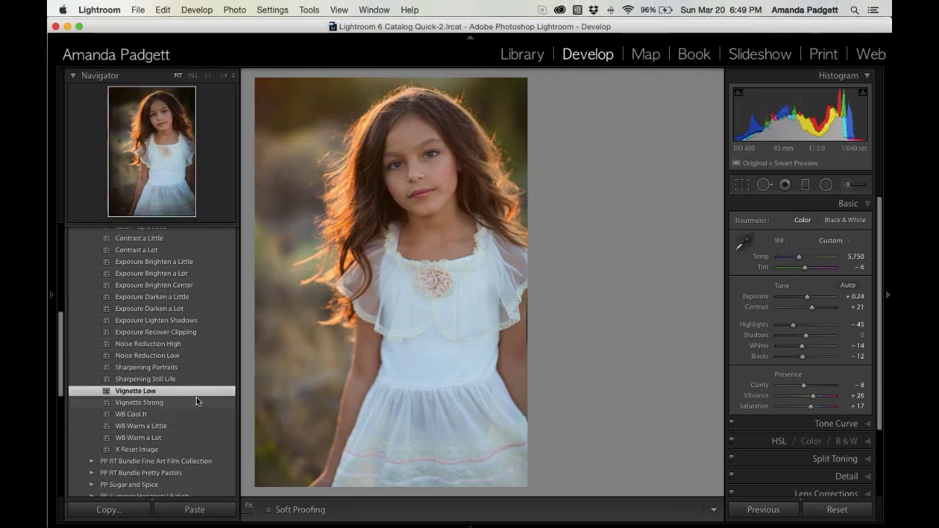
scroll(196, 401, "up", 2)
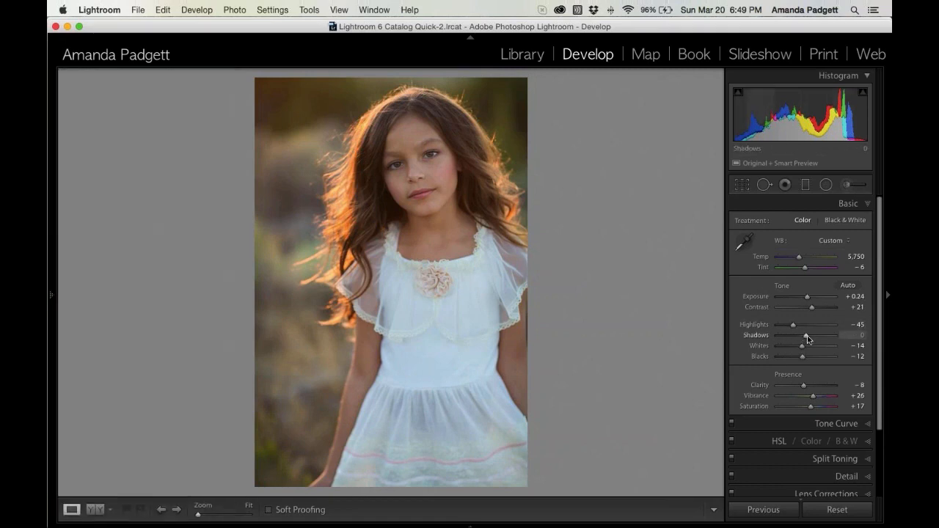
- Set the portrait's Shadows to +10 and show it side by side in the Before/After view
left_click_drag(806, 335, 811, 339)
key("y")
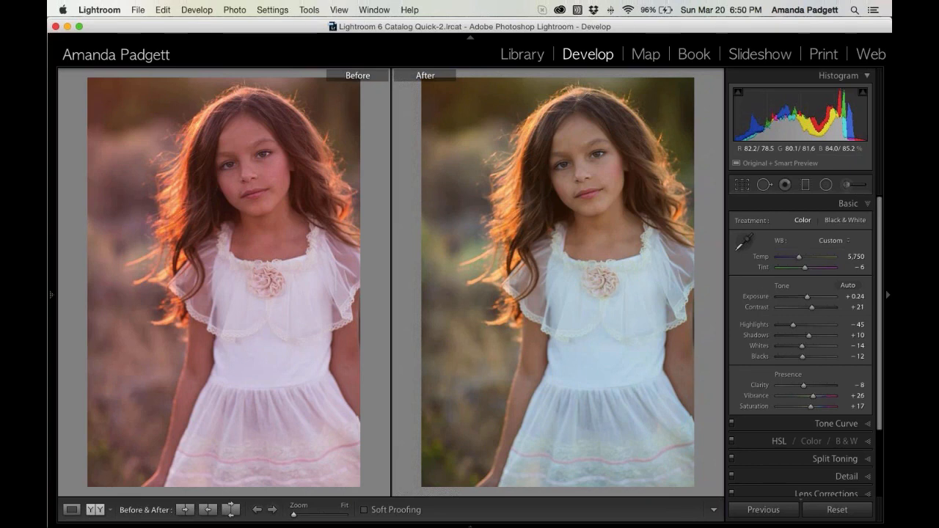
- Select the portrait together with the three preceding photos and synchronize its develop settings to them, leaving out local adjustments
mouse_move(468, 525)
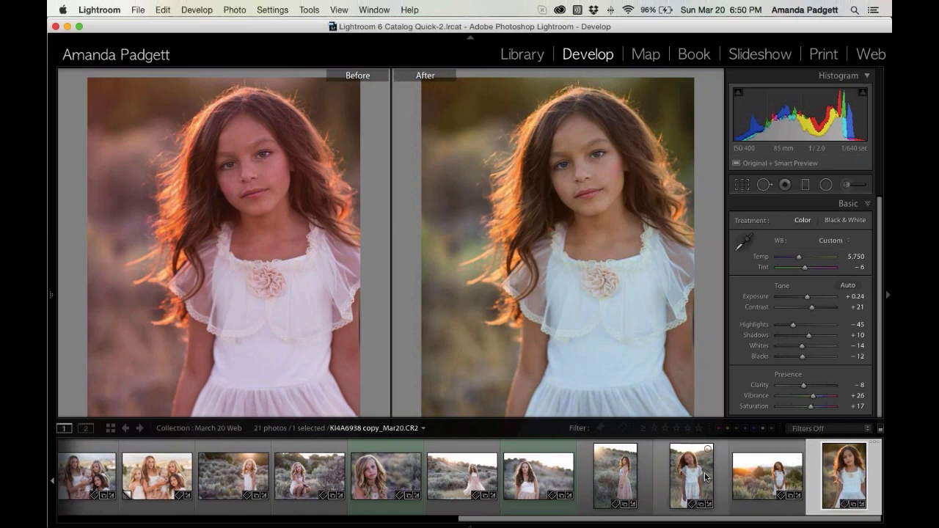
left_click(614, 478, "shift")
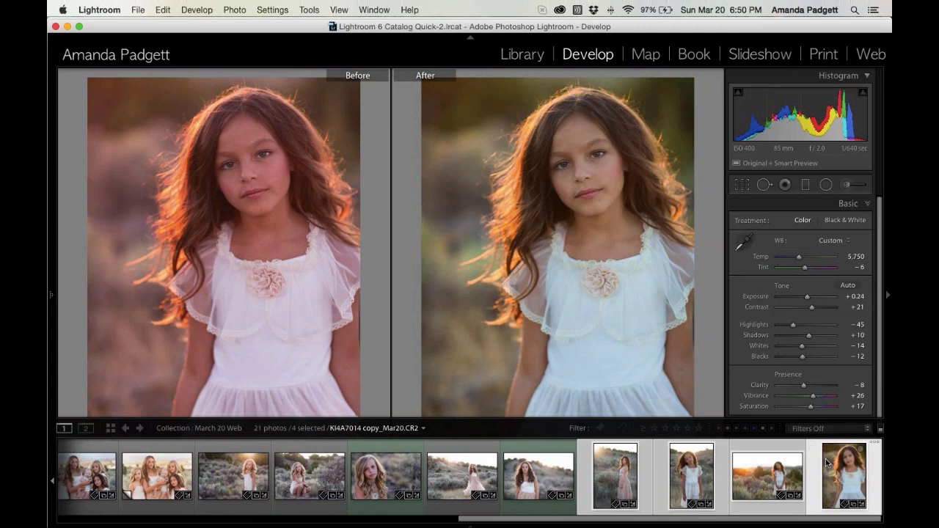
left_click(775, 513)
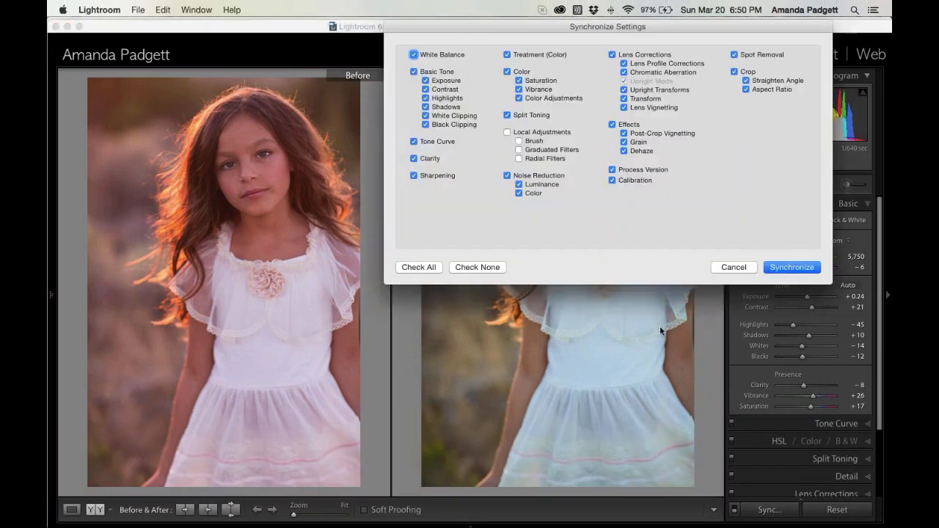
left_click(791, 267)
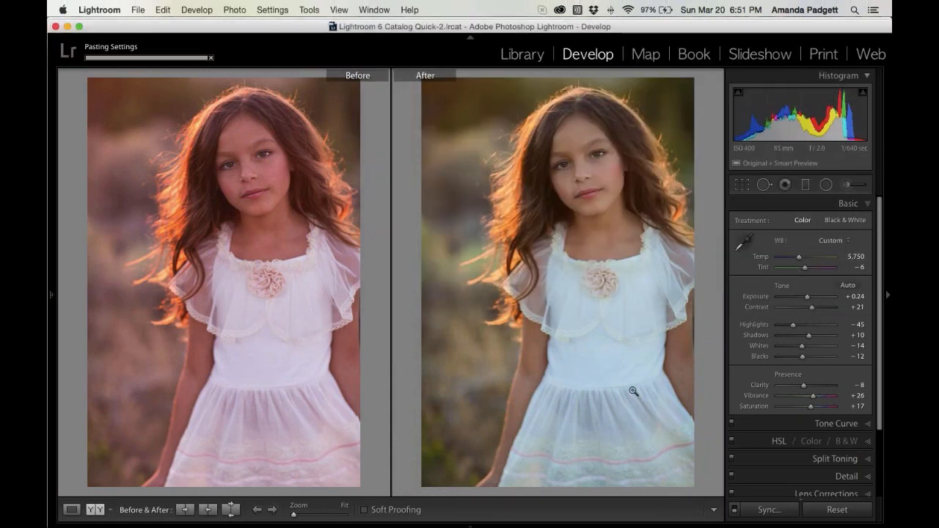
- Open the synced vertical photo of the girl standing in the white dress and reset its Exposure to 0.00
mouse_move(654, 525)
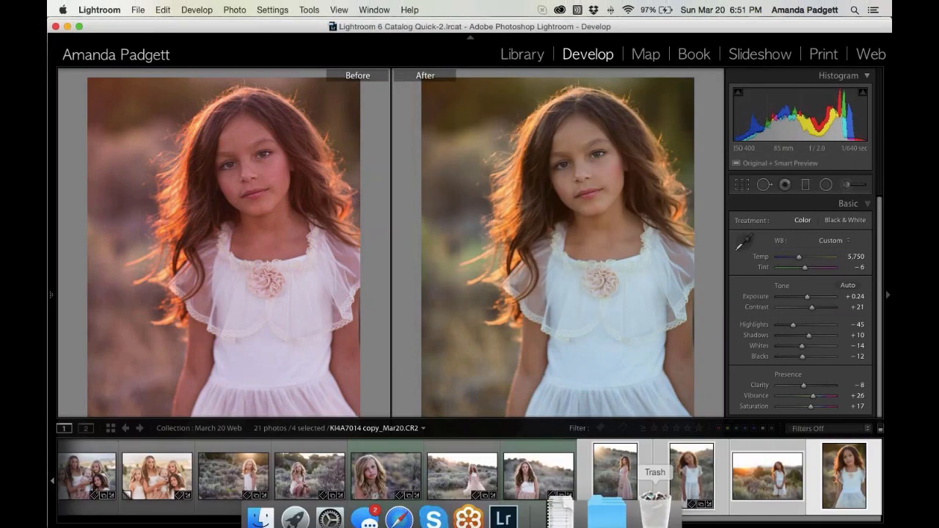
left_click(686, 471)
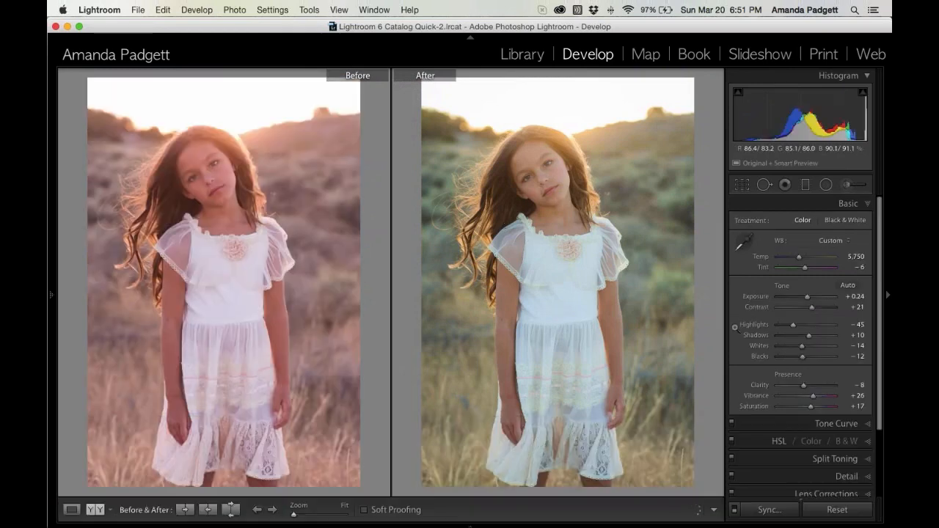
double_click(807, 297)
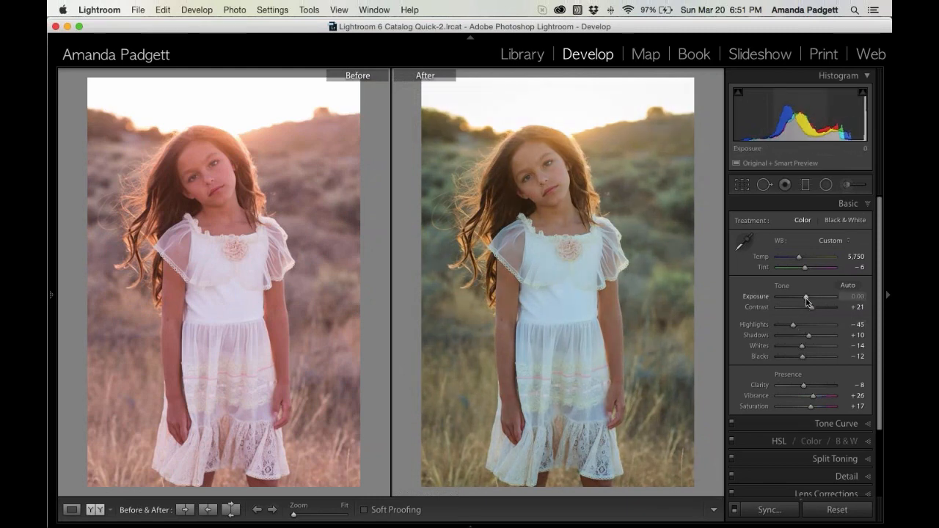
- Open the collection's first photo, the blonde girl's portrait, and leave the Before/After view
mouse_move(552, 525)
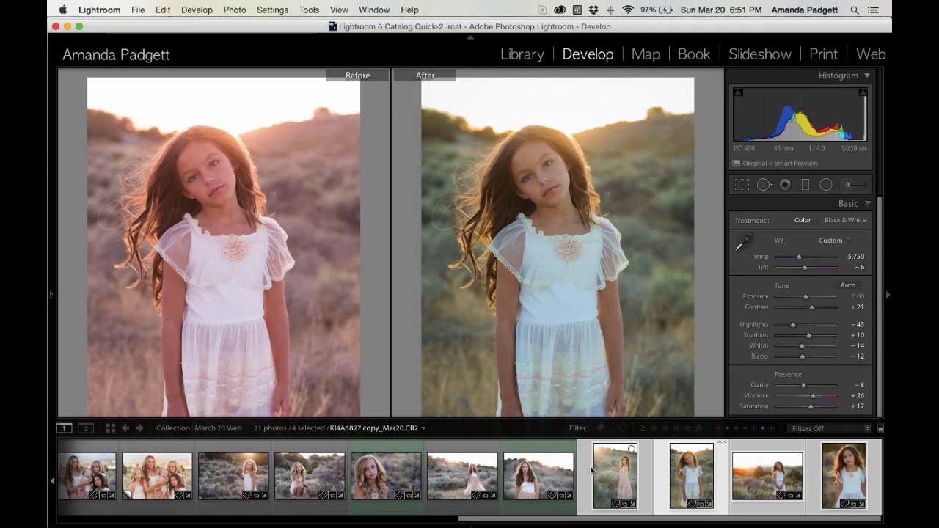
scroll(554, 473, "left", 8)
scroll(462, 476, "left", 5)
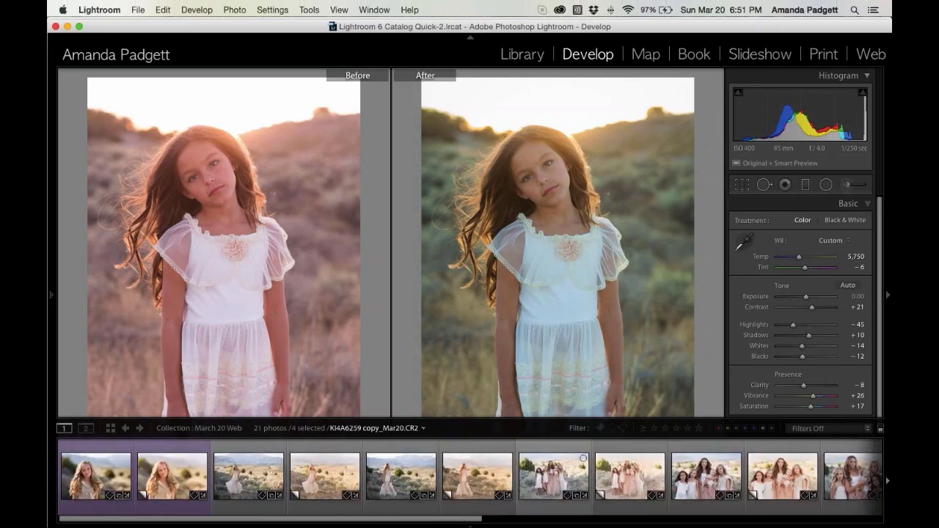
left_click(123, 481)
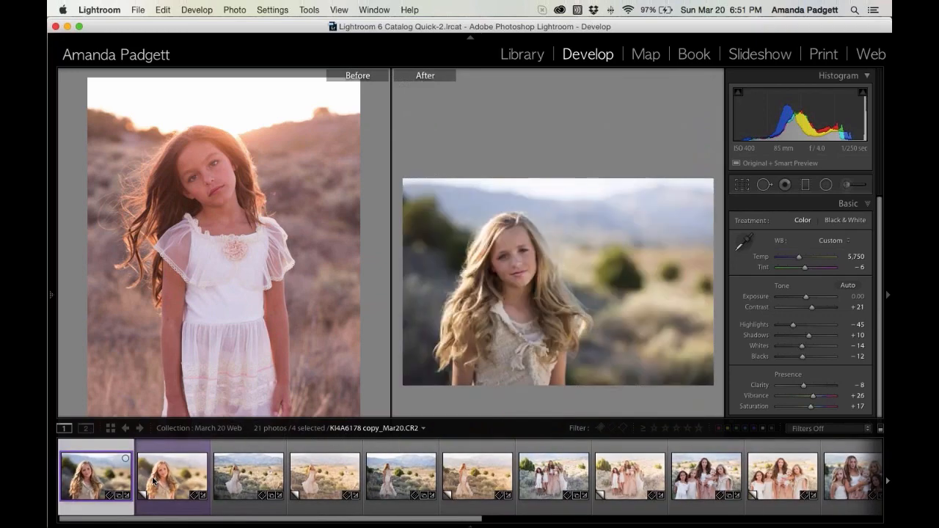
scroll(153, 481, "right", 3)
scroll(283, 481, "left", 3)
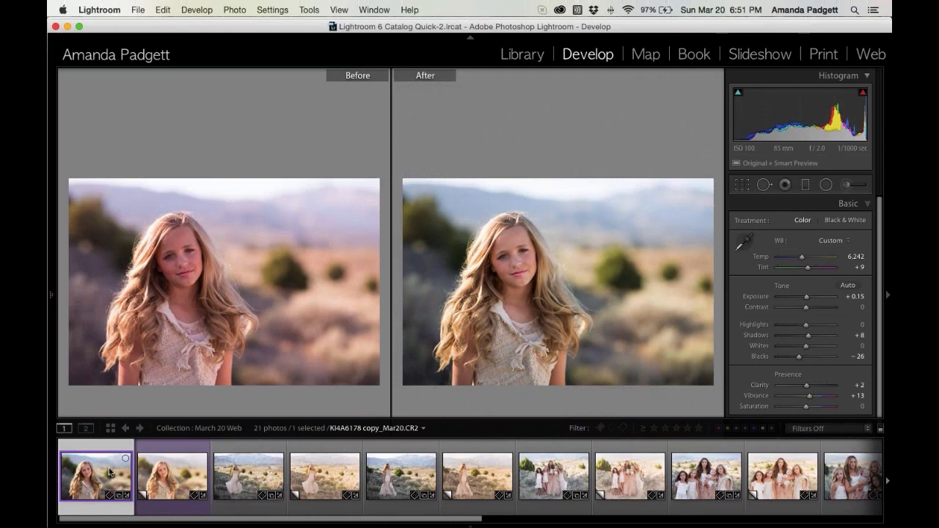
key("y")
- Compare the blonde girl's portrait with its virtual copy by switching between the two
left_click(168, 479)
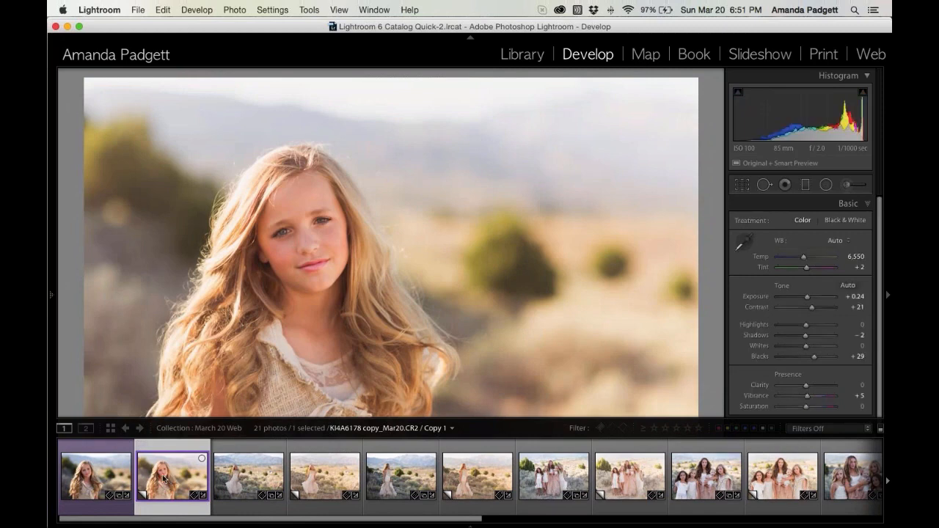
left_click(99, 475)
left_click(149, 486)
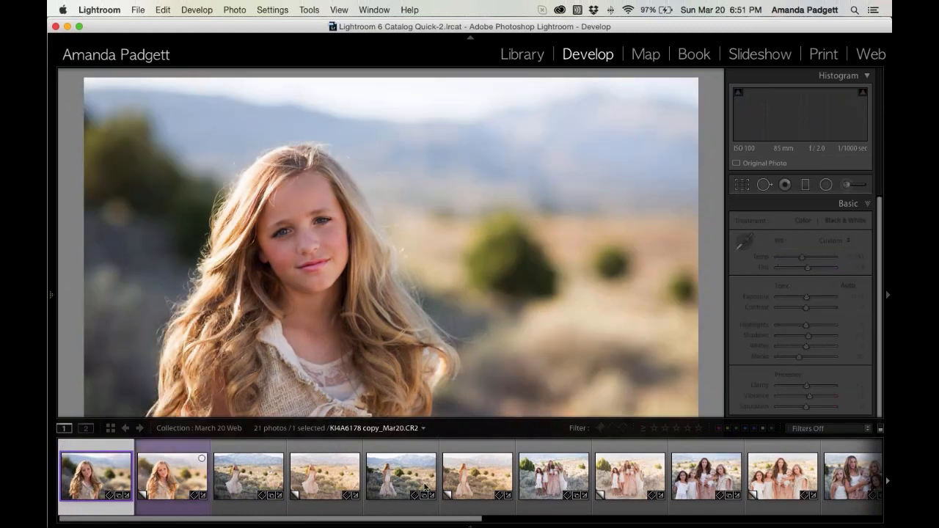
- Select a run of 12 photos starting with the blonde girl's portrait and open the export settings for them
scroll(733, 481, "down", 3)
left_click(761, 481, "shift")
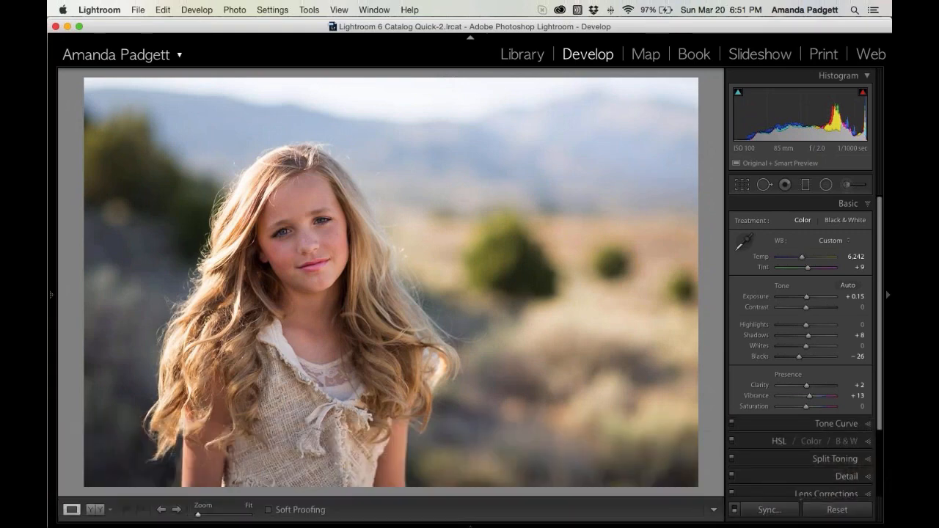
left_click(139, 10)
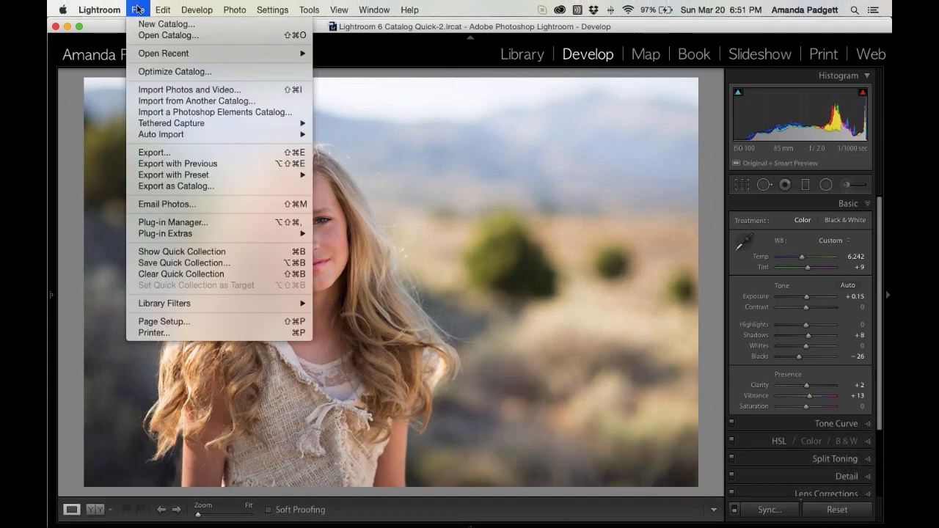
left_click(167, 150)
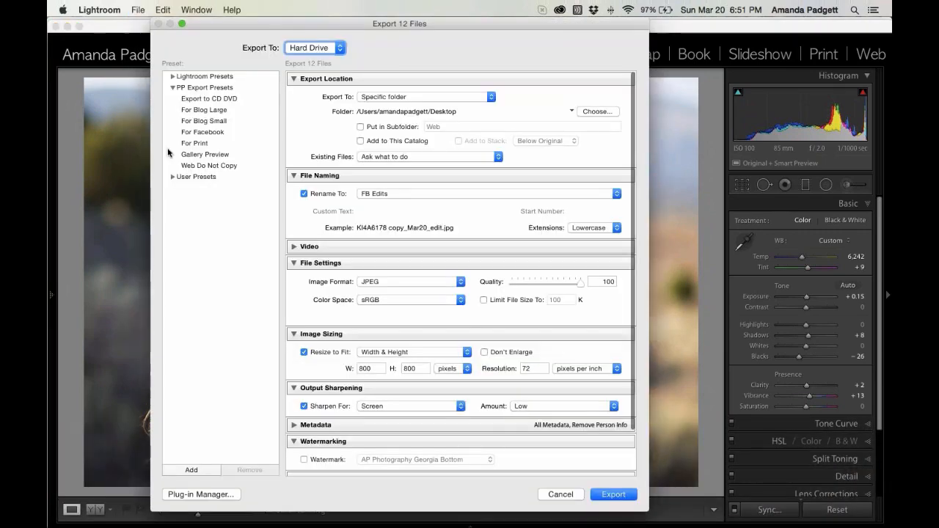
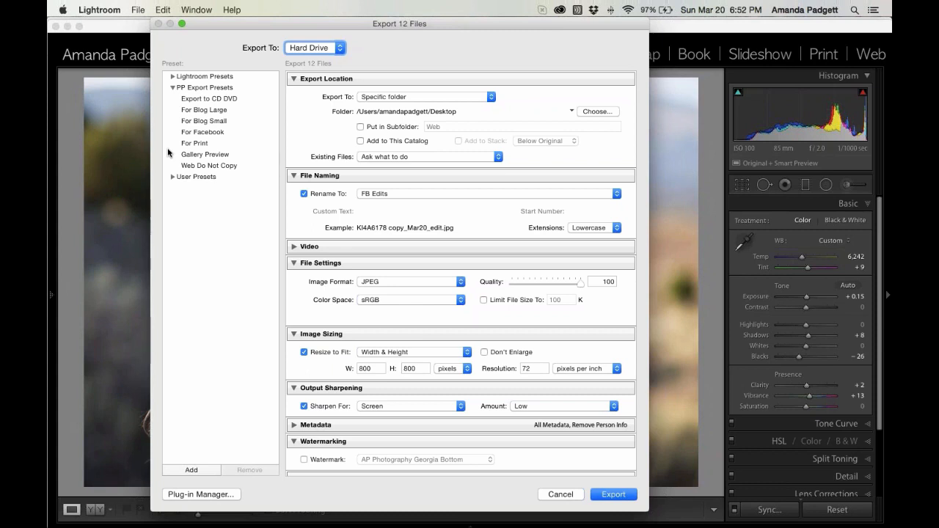
- Set the export location to the same folder as the original photos, inside a subfolder named Print
left_click(398, 98)
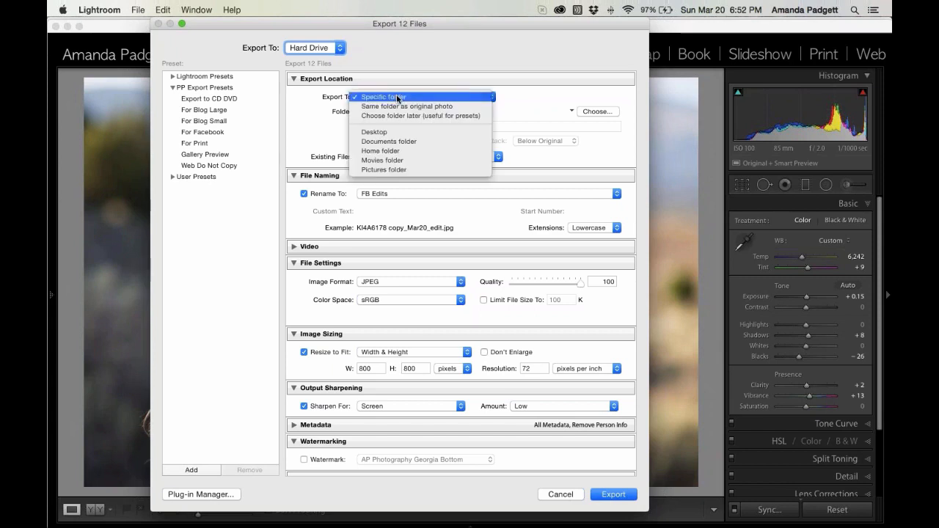
left_click(399, 107)
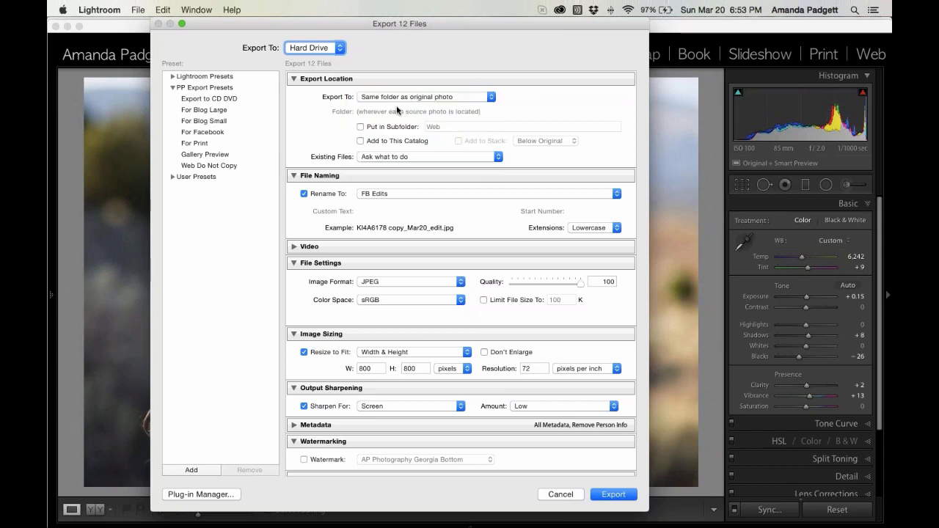
left_click(360, 128)
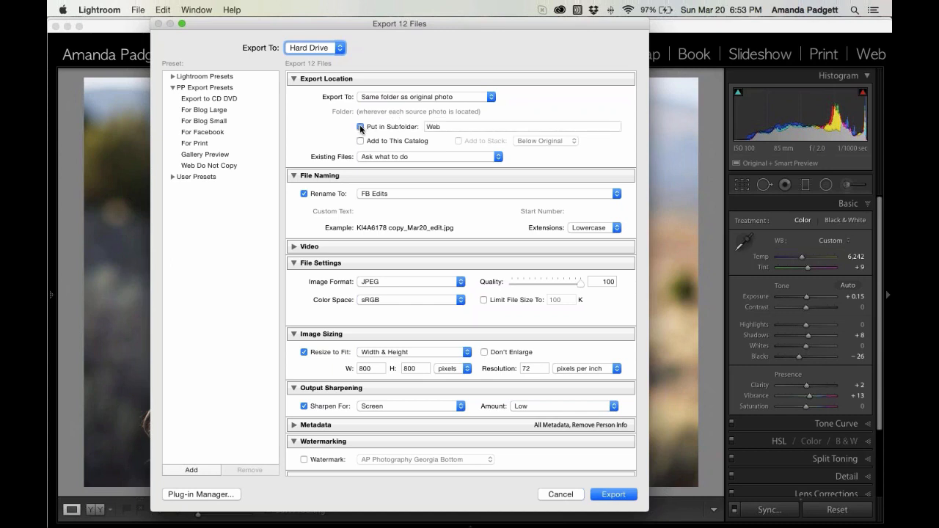
double_click(451, 126)
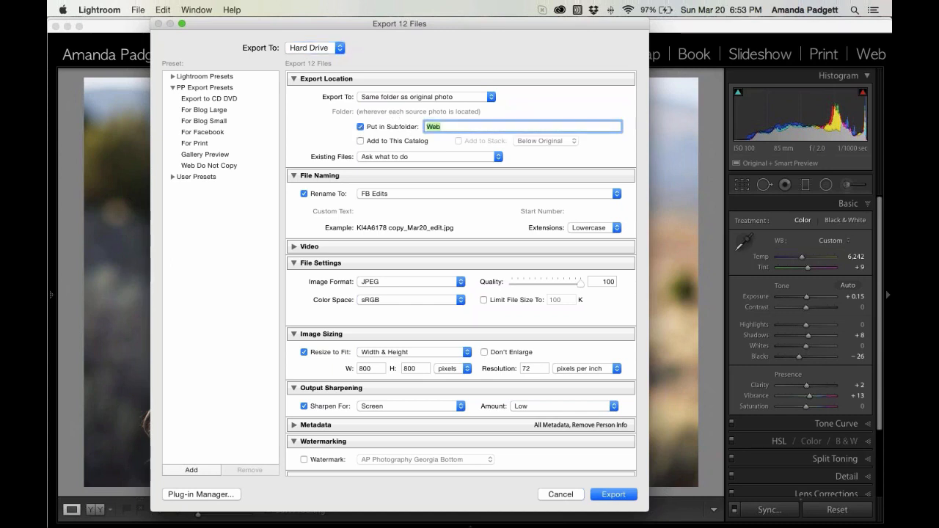
key("BackSpace")
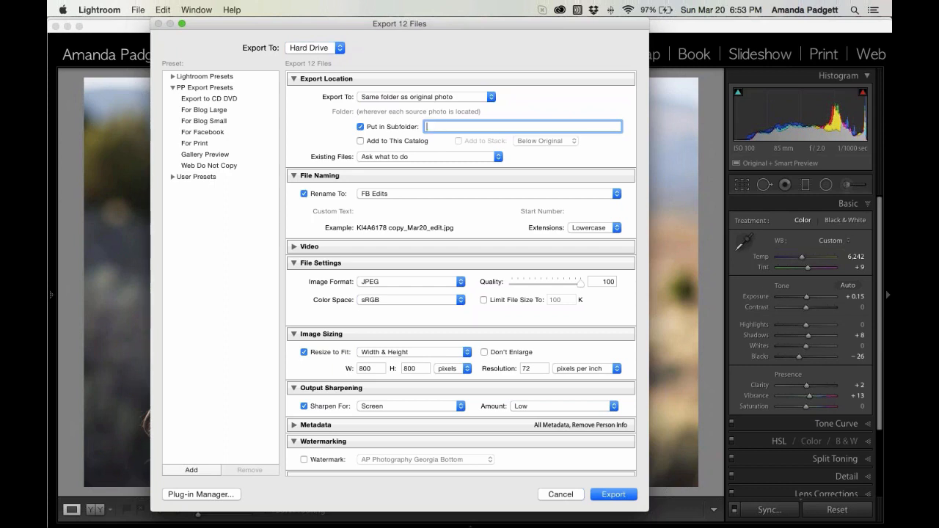
type("print")
key("BackSpace")
key("BackSpace")
key("BackSpace")
key("BackSpace")
key("BackSpace")
type("Pring")
key("BackSpace")
type("t")
- Open the filename template editor for the export renaming and try a print suffix in place of edit
left_click(407, 195)
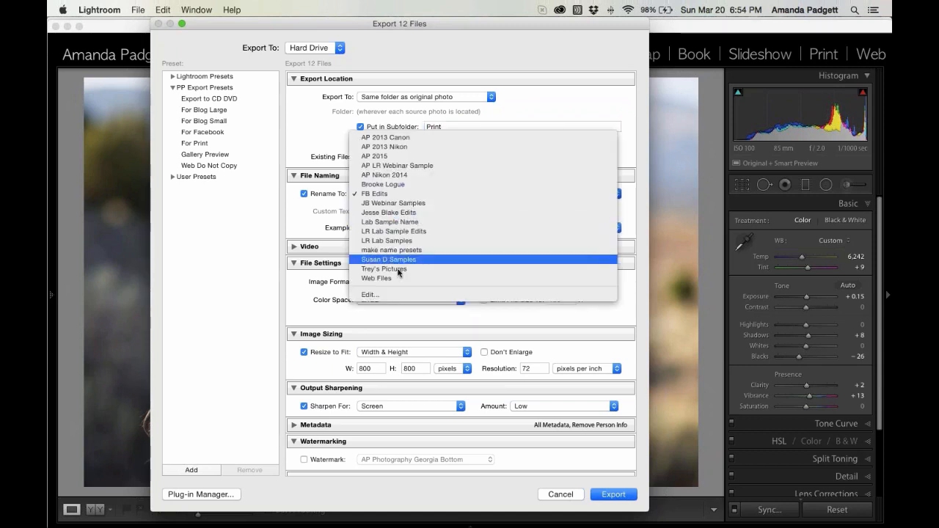
left_click(389, 294)
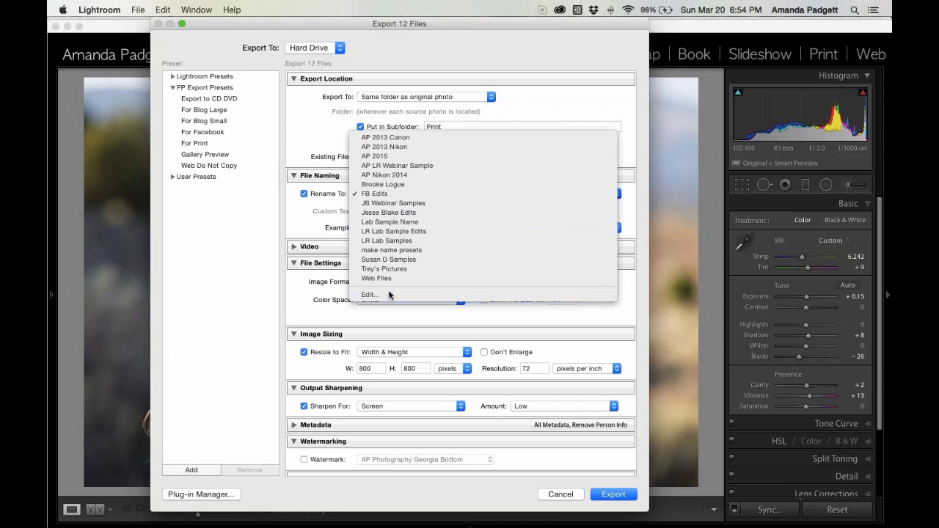
left_click(416, 176)
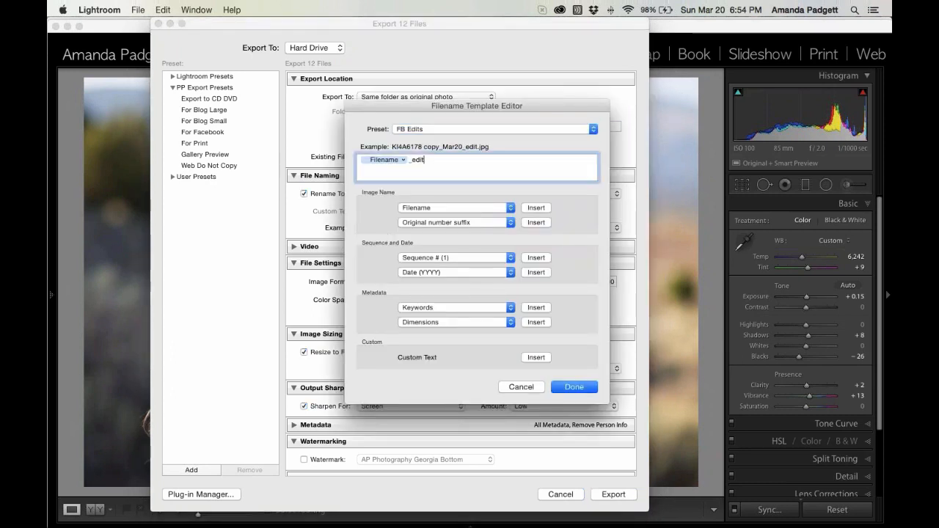
key("BackSpace")
key("BackSpace")
key("BackSpace")
key("BackSpace")
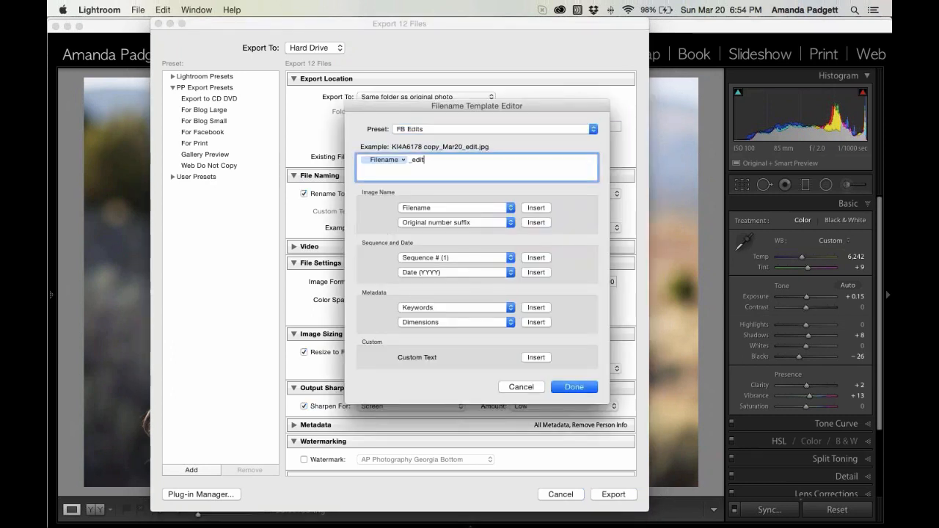
type("pro")
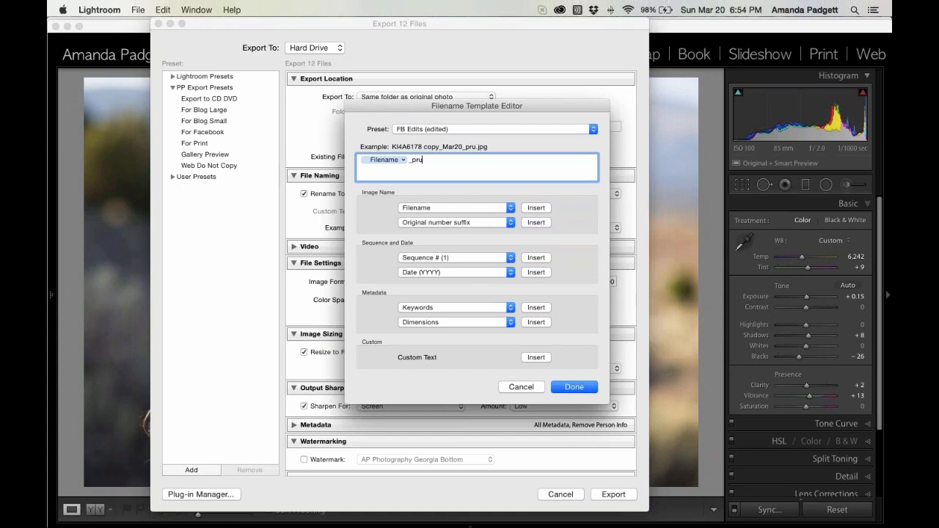
key("BackSpace")
key("BackSpace")
key("BackSpace")
type("edit_p")
key("BackSpace")
key("BackSpace")
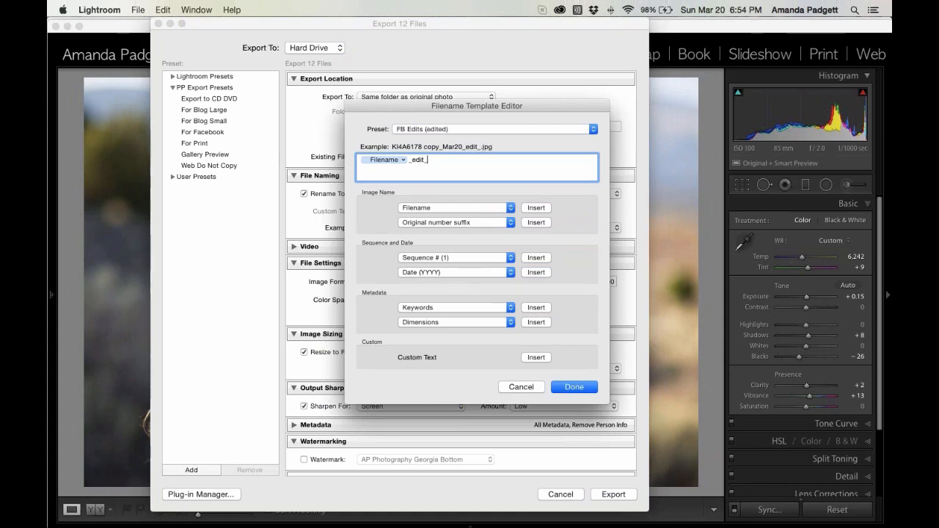
key("BackSpace")
key("BackSpace")
key("BackSpace")
key("BackSpace")
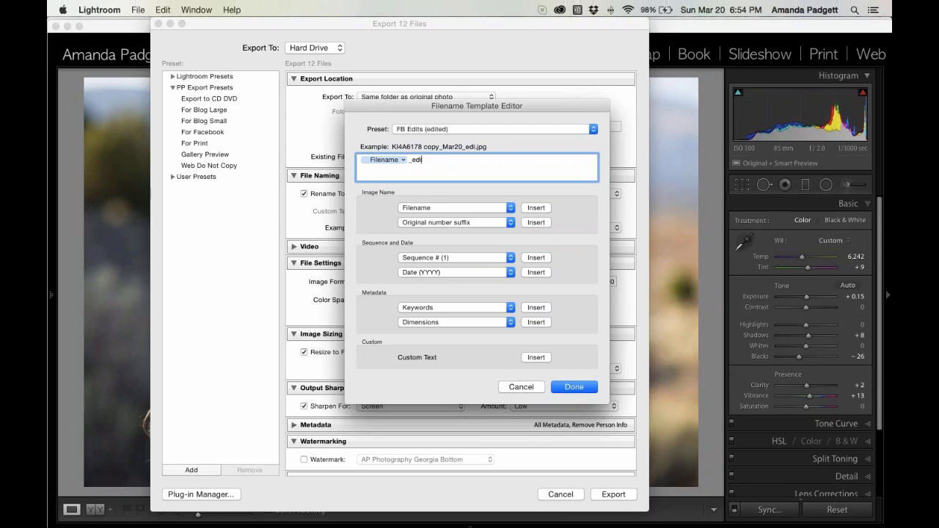
type("print")
- Clear the whole filename template and insert the Filename token into it
key("BackSpace")
key("BackSpace")
key("BackSpace")
key("BackSpace")
key("BackSpace")
key("BackSpace")
key("BackSpace")
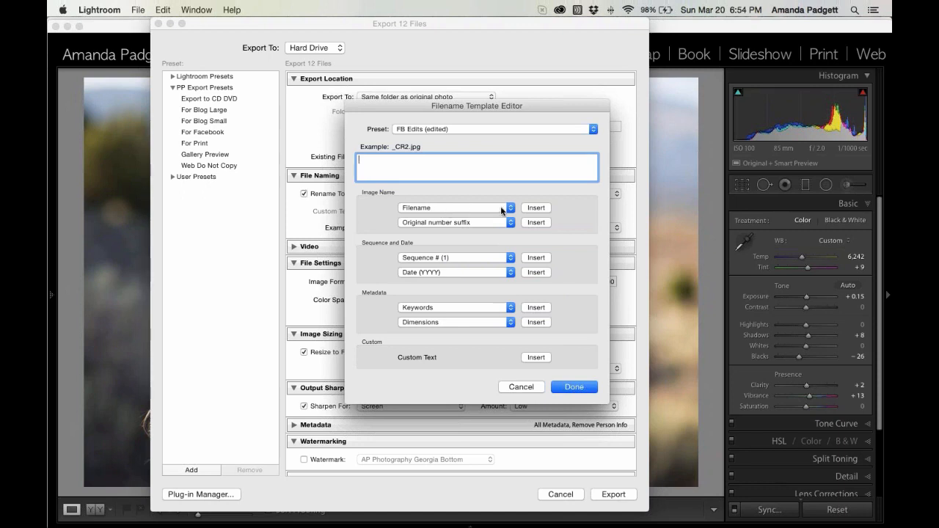
left_click(423, 208)
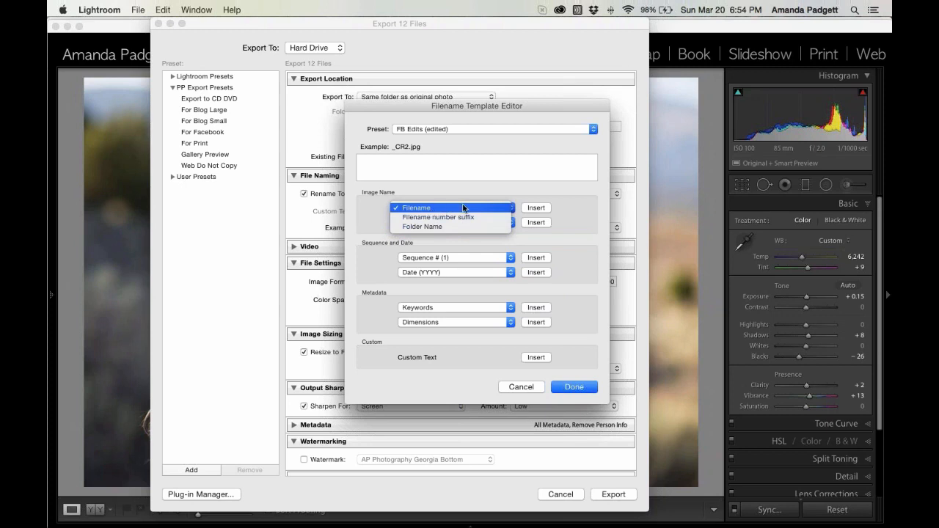
left_click(536, 209)
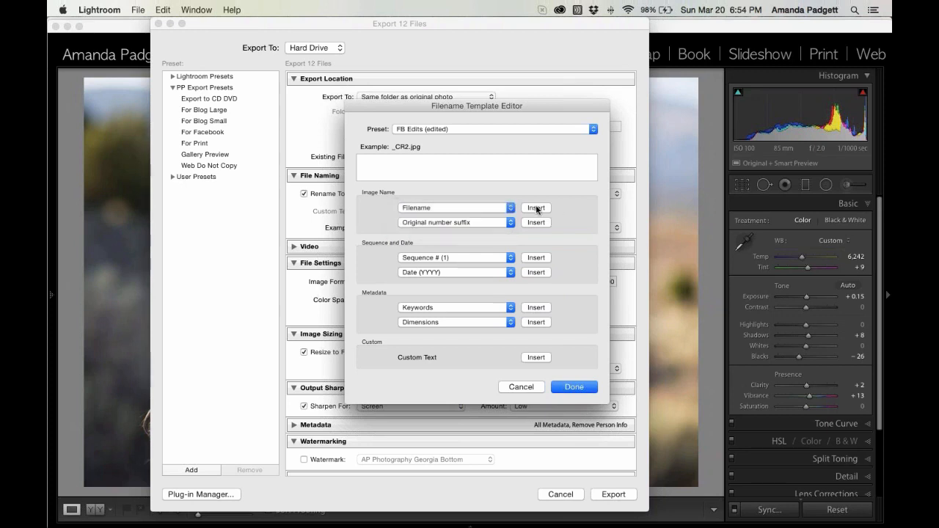
left_click(536, 210)
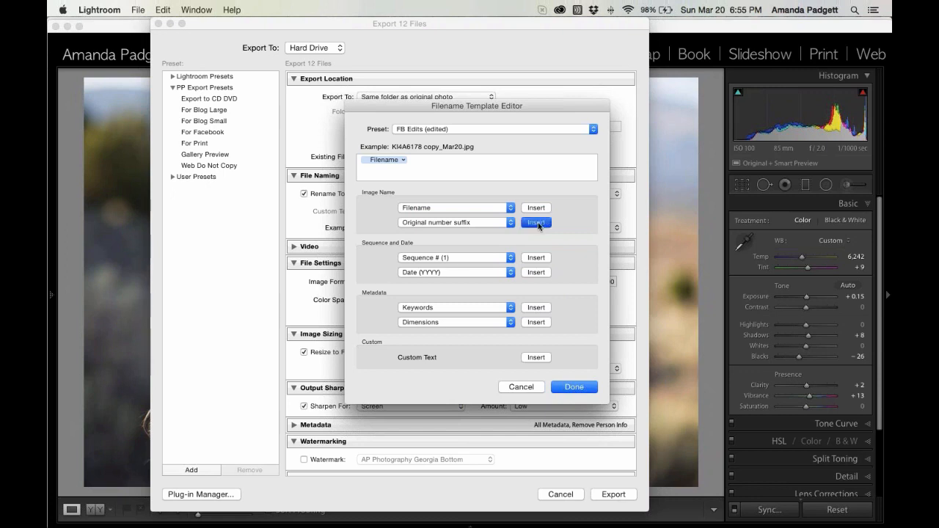
- Try adding the Original number suffix token after the Filename token, then remove it
left_click(538, 222)
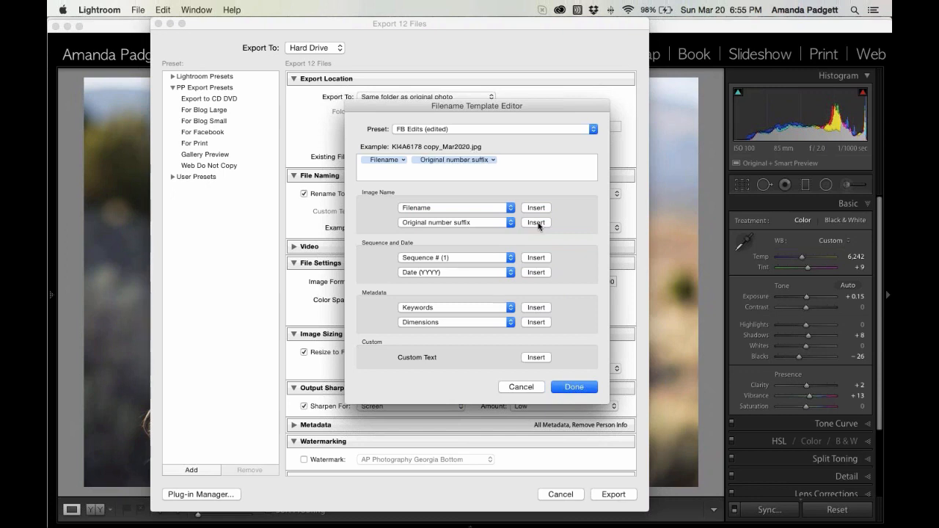
left_click(503, 161)
key("BackSpace")
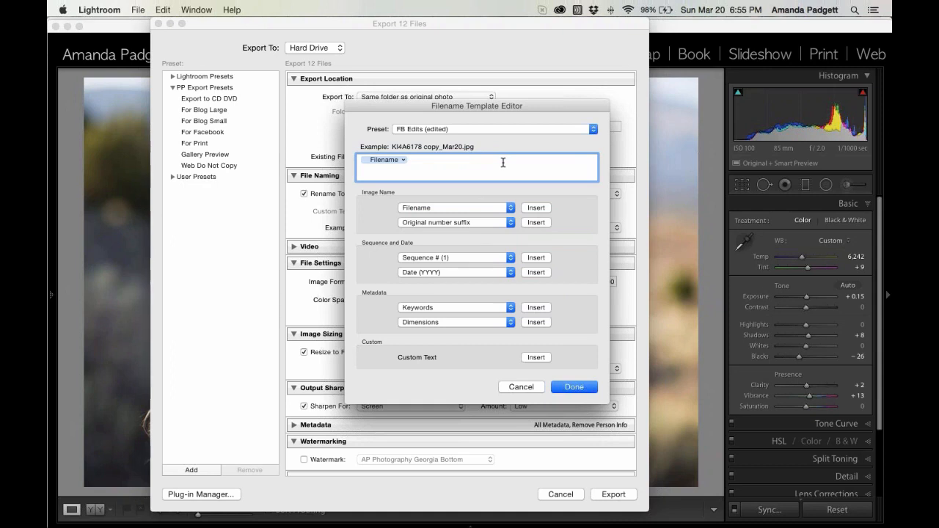
left_click(536, 223)
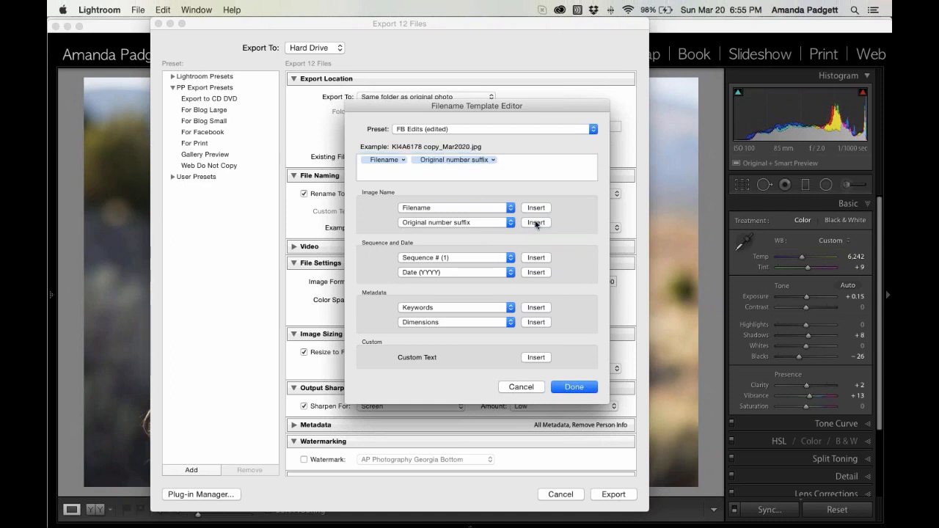
left_click(488, 161)
left_click(489, 161)
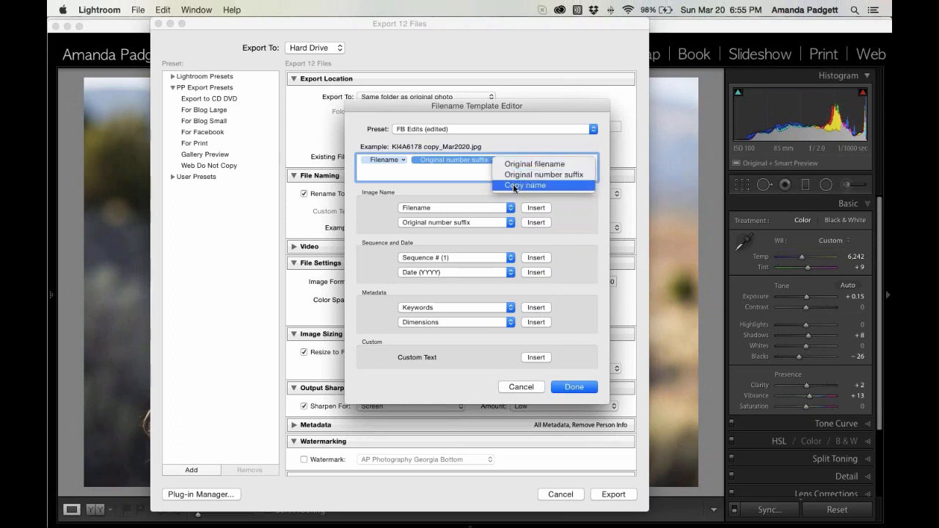
left_click(465, 173)
left_click(506, 162)
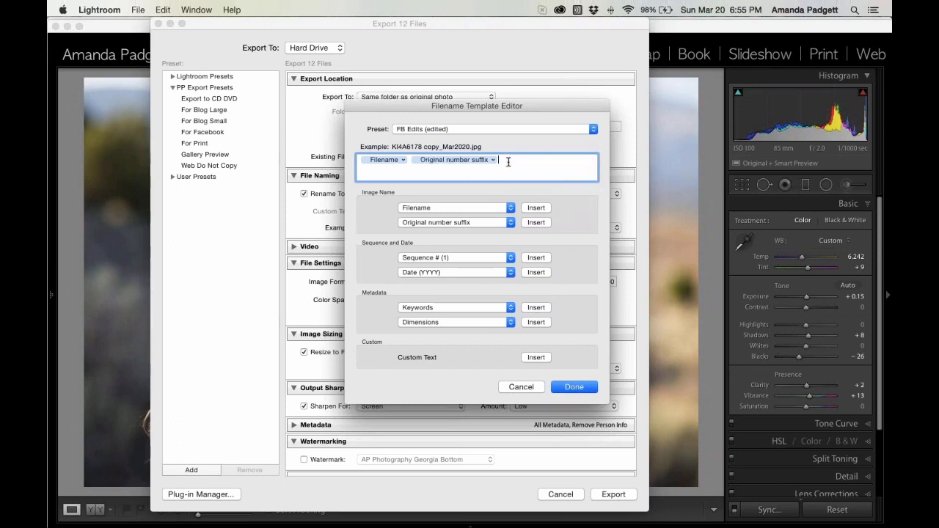
key("BackSpace")
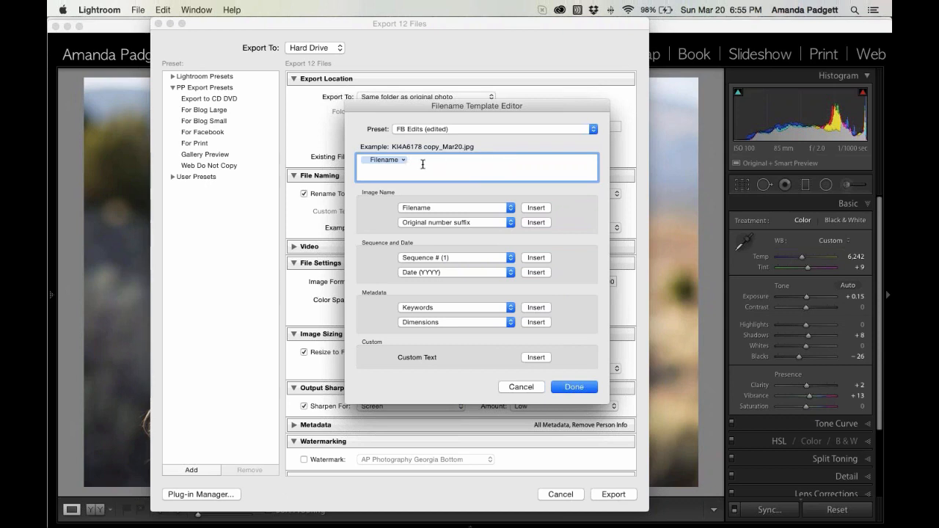
- Append _edit to the Filename token and save the template as a new preset named Basic Name Print
type("_edit")
left_click(465, 130)
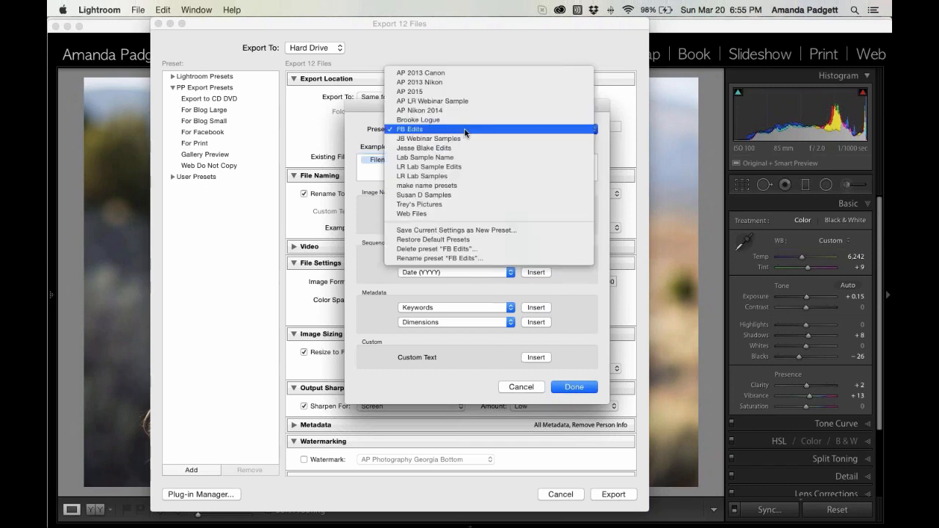
left_click(449, 231)
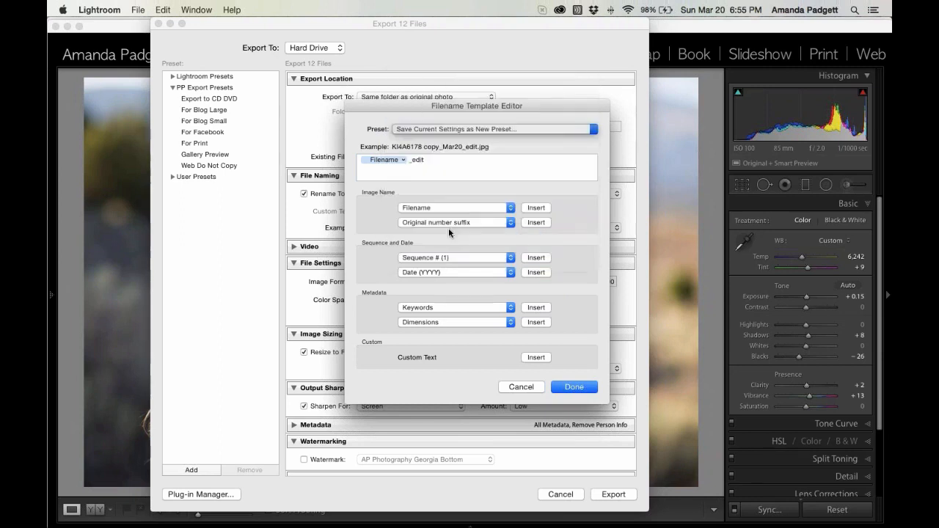
type("B")
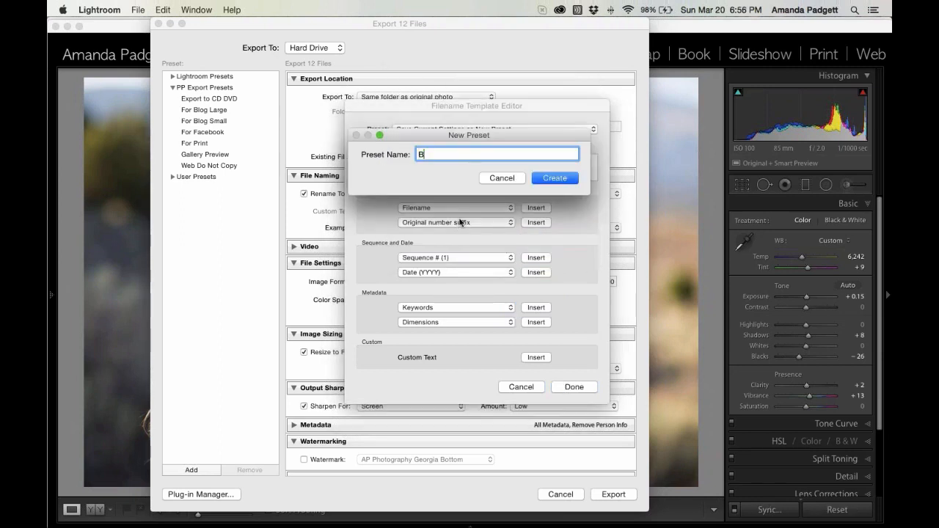
type("asic Name print")
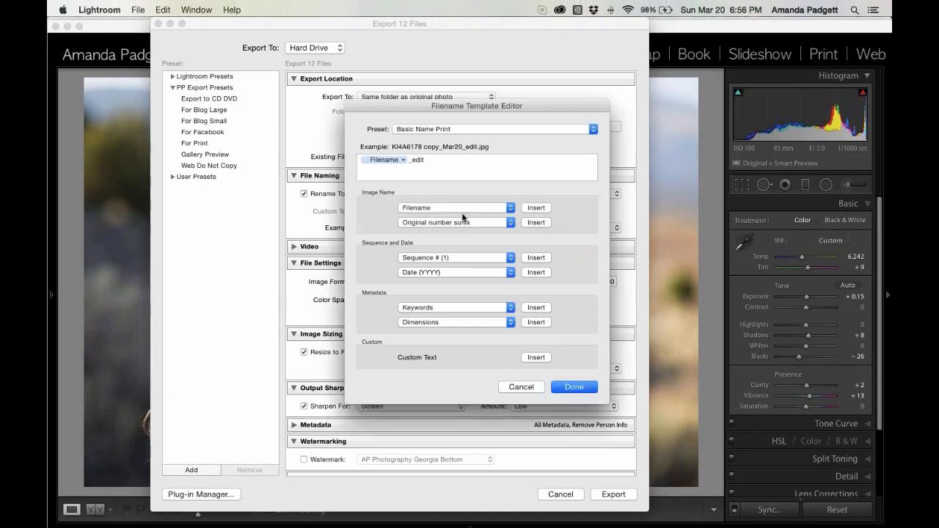
- Check the template preset list and apply the Basic Name Print template to the export's file naming
left_click(462, 132)
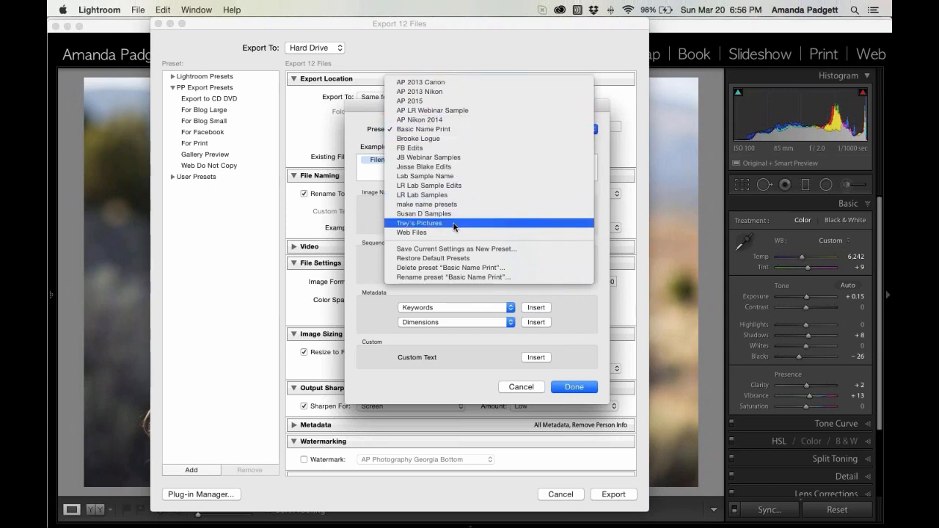
left_click(365, 181)
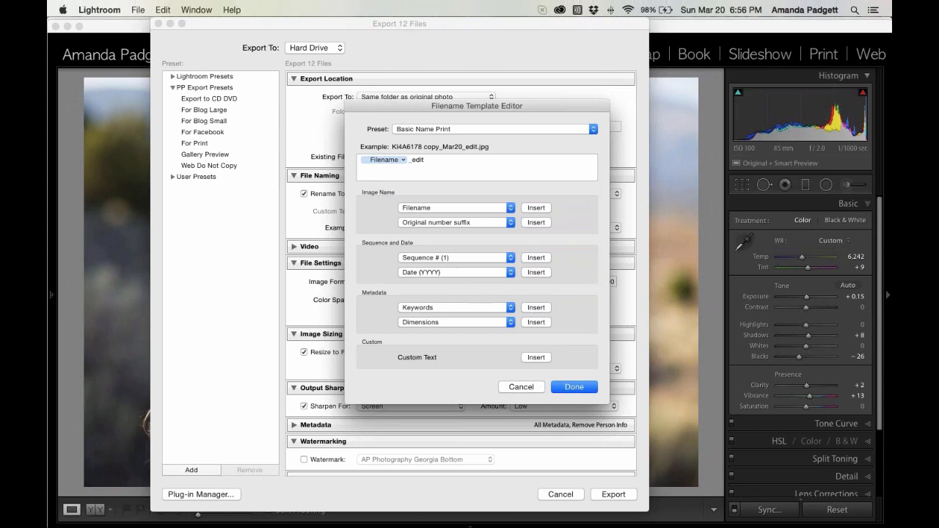
left_click(572, 391)
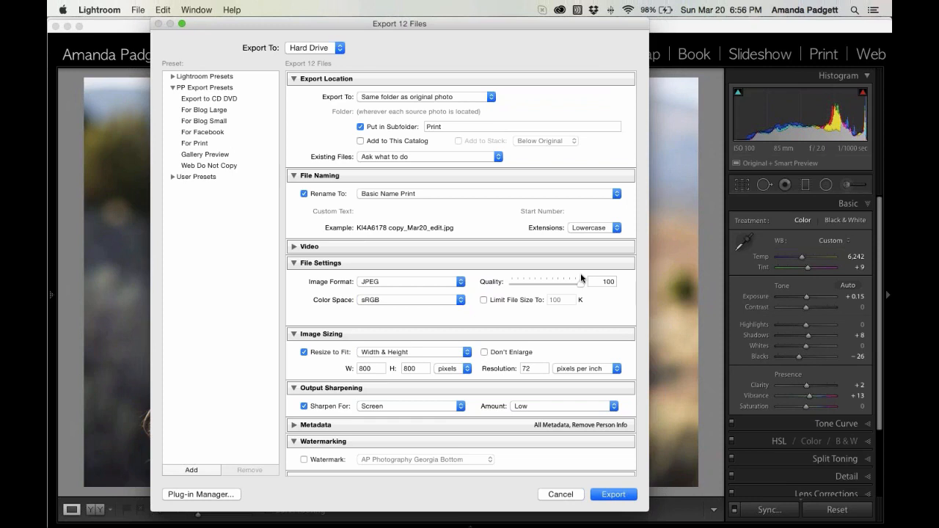
- Try a lower JPEG quality and return it to 100
left_click_drag(580, 277, 559, 282)
left_click_drag(562, 286, 584, 286)
- Turn off Resize to Fit and set the export resolution to 300 pixels per inch
scroll(304, 304, "down", 3)
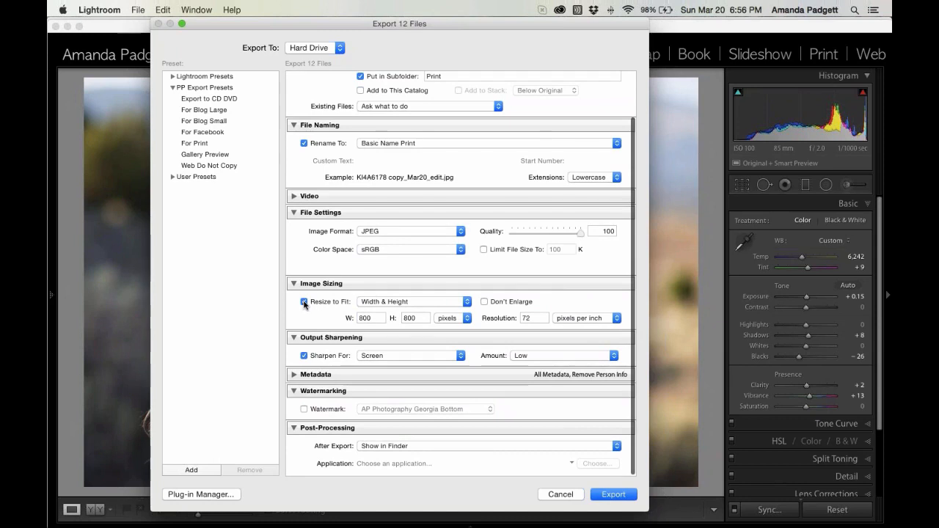
left_click(304, 301)
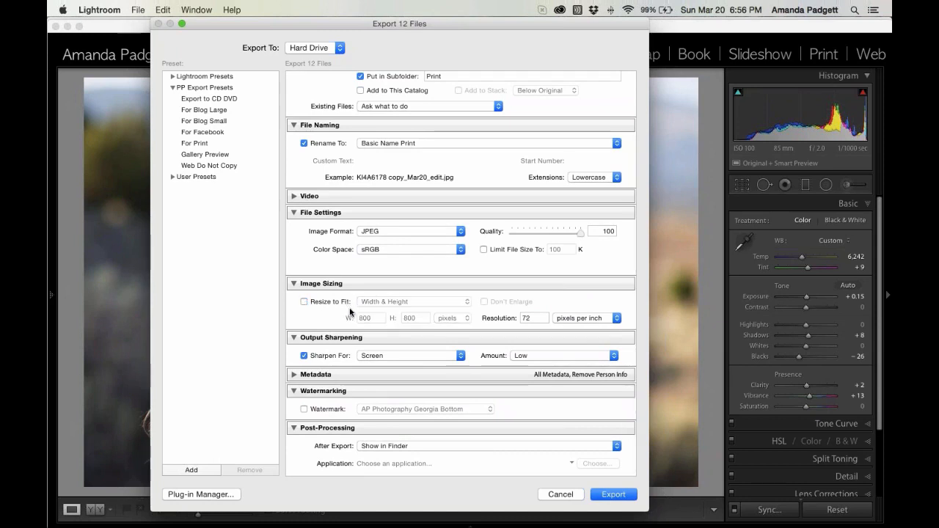
left_click(519, 319)
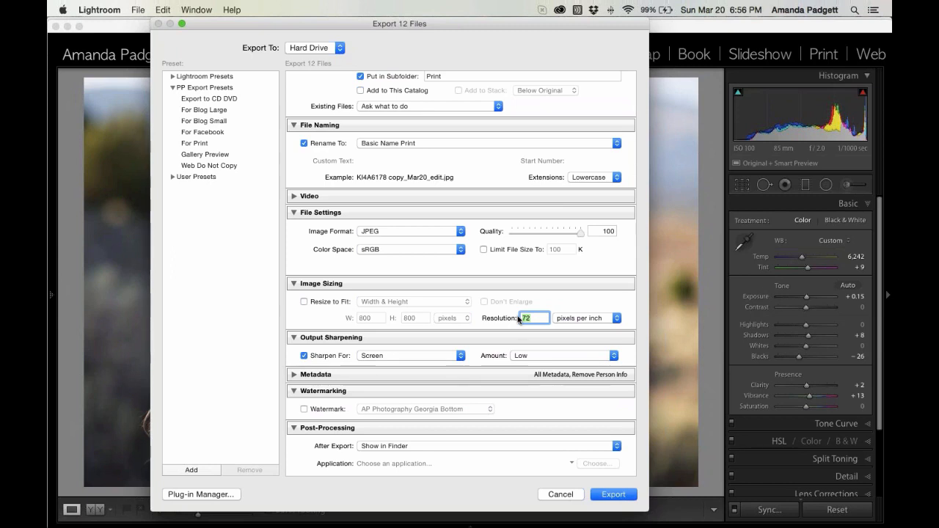
type("300")
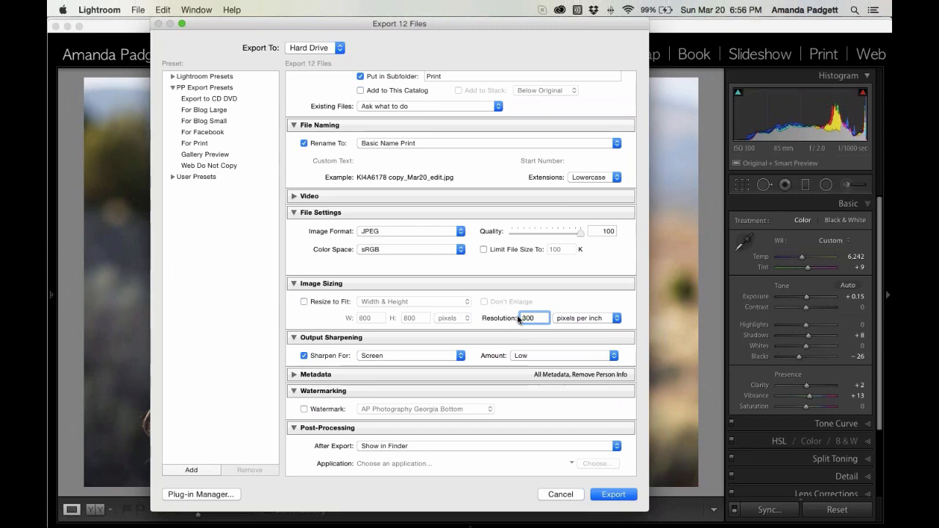
- Set the output sharpening to Matte Paper with a Standard amount and check the remaining export settings
scroll(518, 319, "down", 1)
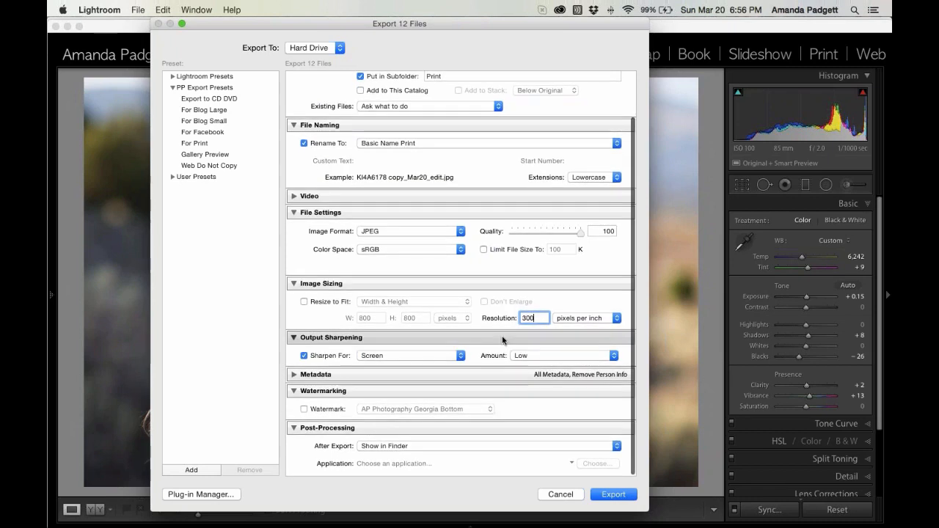
left_click(411, 355)
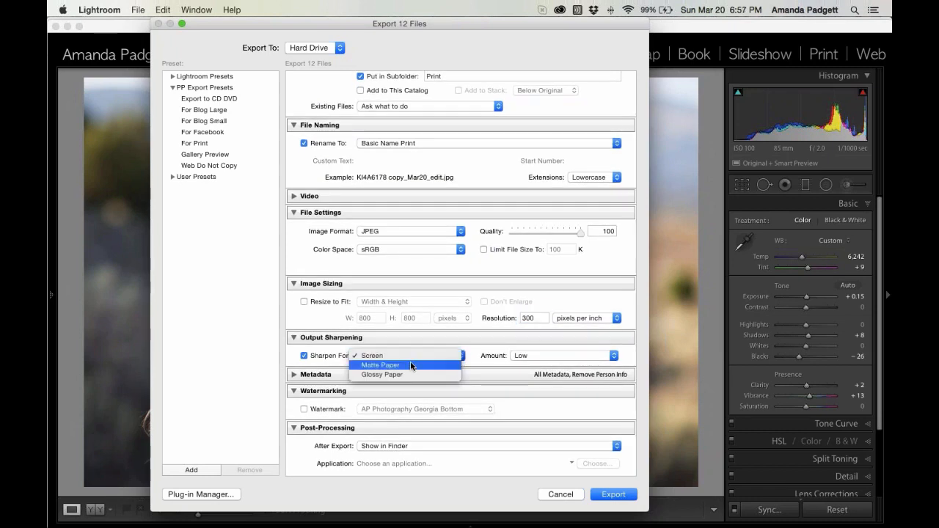
left_click(412, 365)
left_click(545, 355)
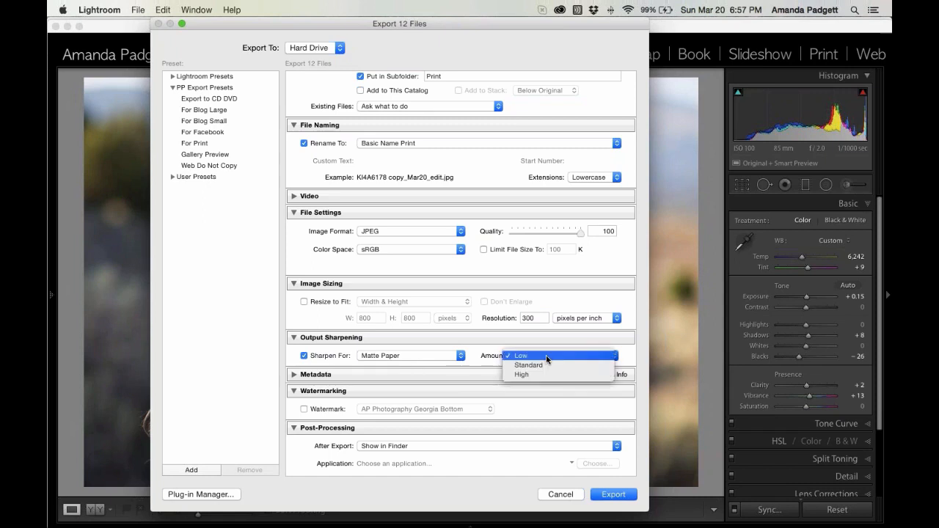
left_click(546, 365)
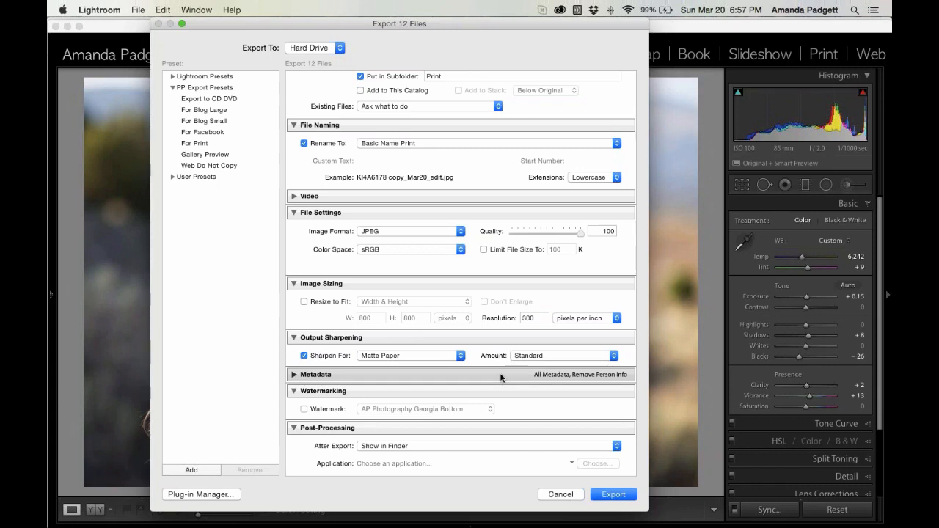
scroll(501, 378, "up", 3)
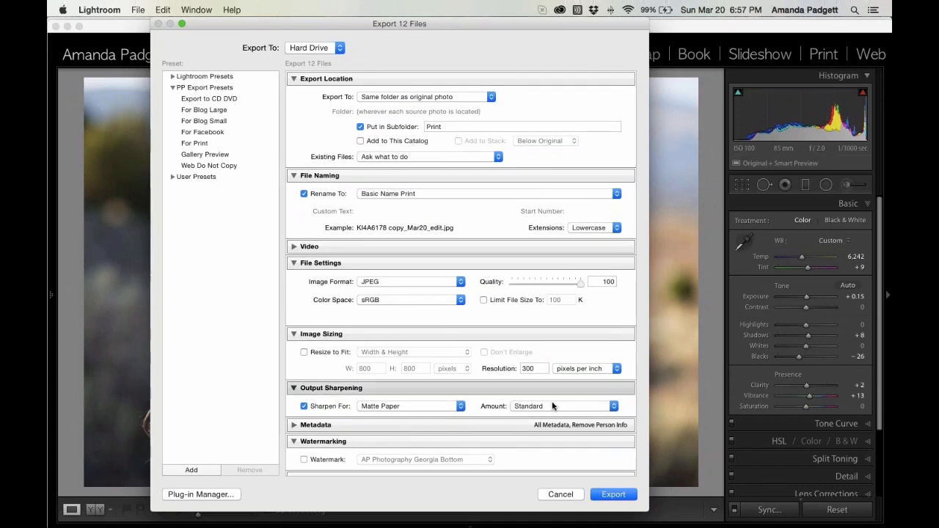
left_click(614, 499)
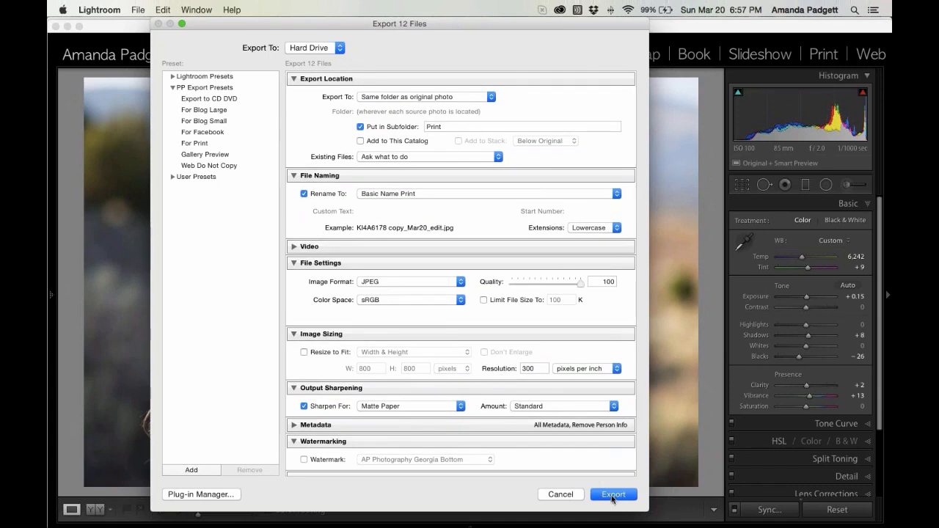
scroll(440, 411, "down", 3)
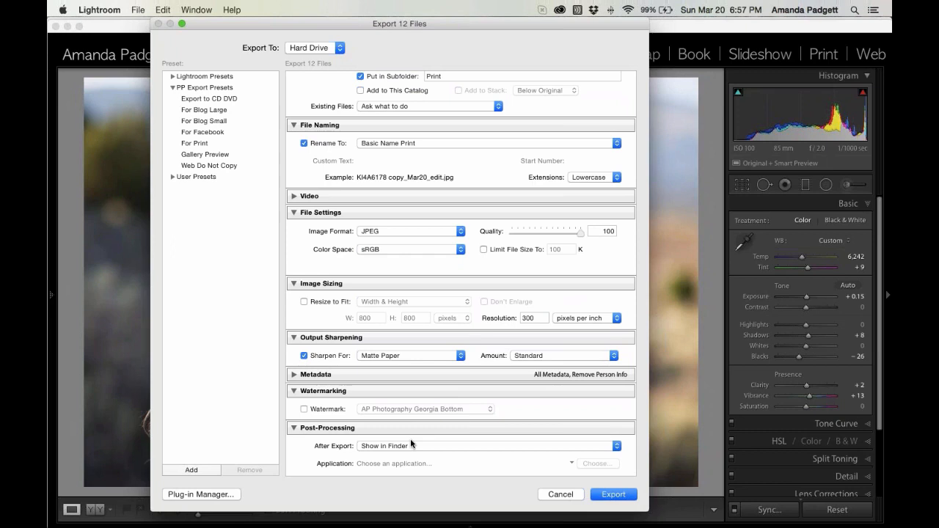
- Rename the export subfolder to web and apply the Web Files template to the file naming
scroll(410, 443, "up", 3)
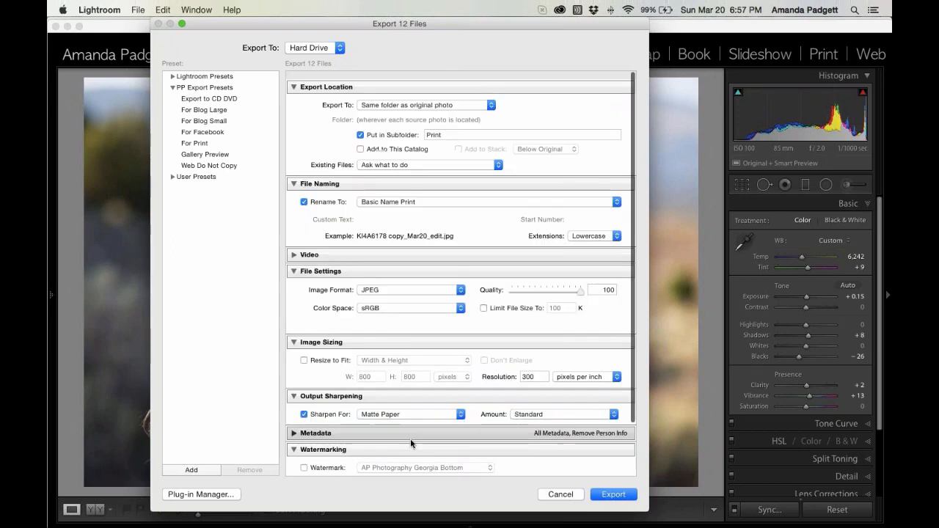
left_click(456, 128)
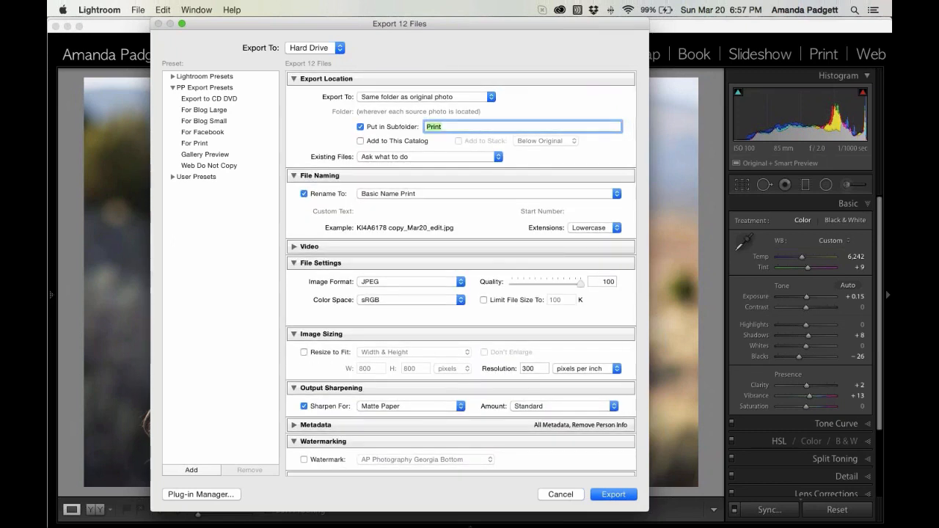
key("BackSpace")
type("web")
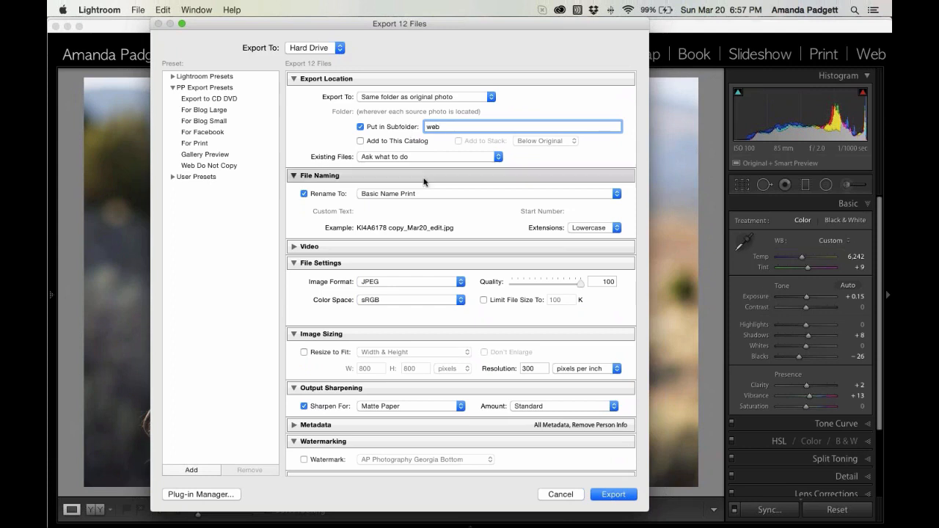
left_click(429, 194)
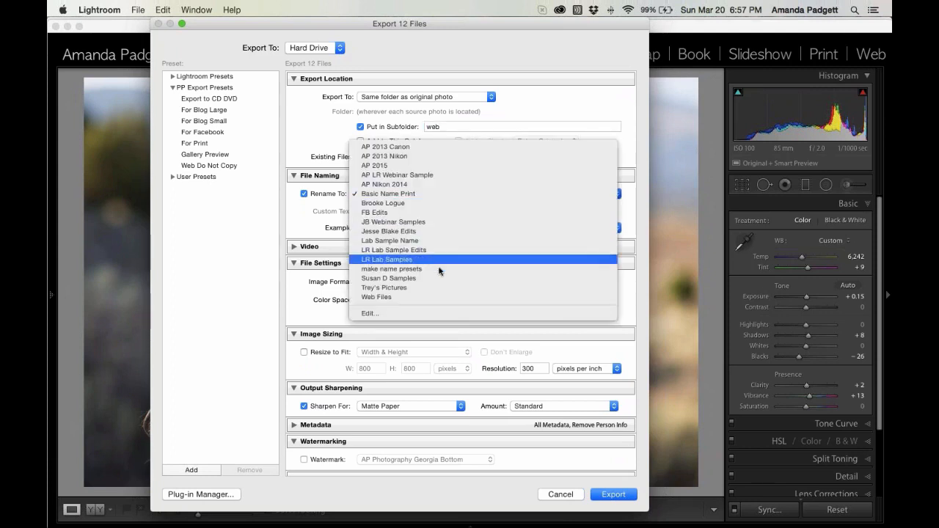
left_click(434, 296)
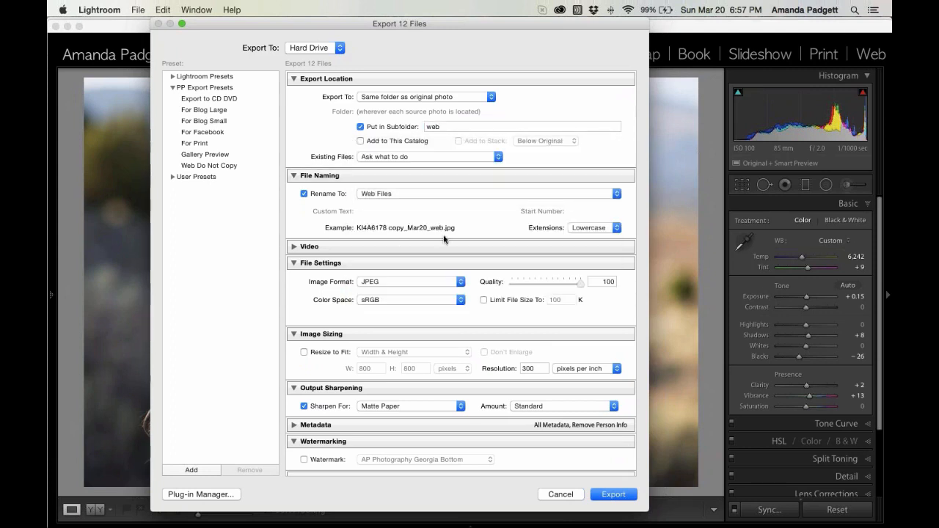
- Turn on Resize to Fit by Long Edge at 2000 pixels and set the resolution to 72 pixels per inch
scroll(436, 234, "down", 3)
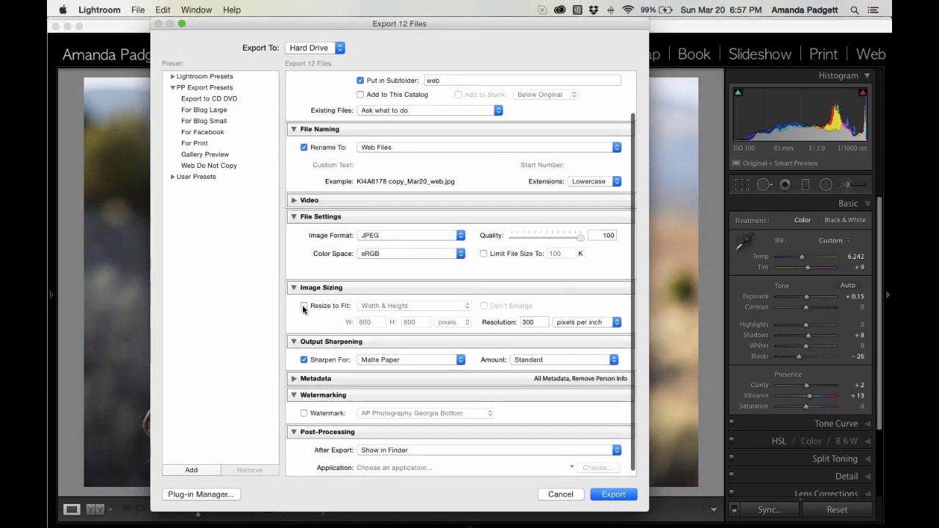
left_click(304, 305)
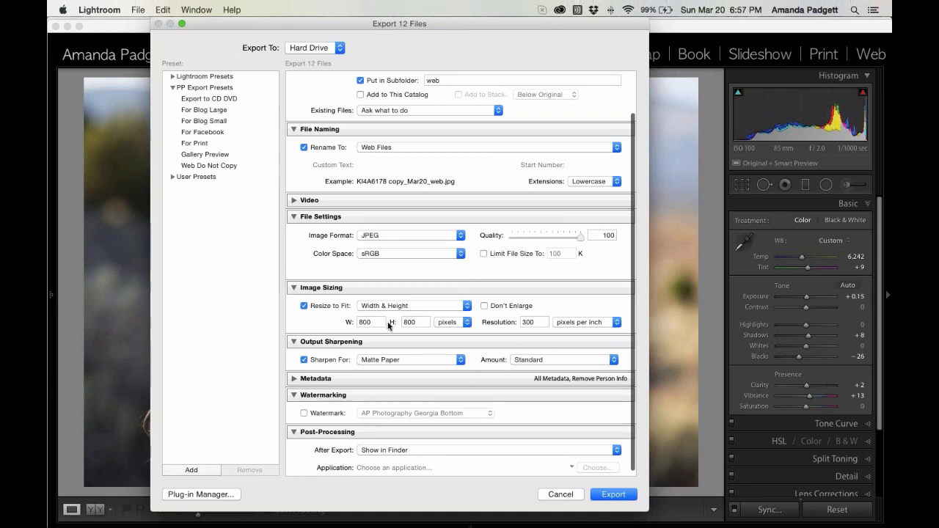
double_click(374, 321)
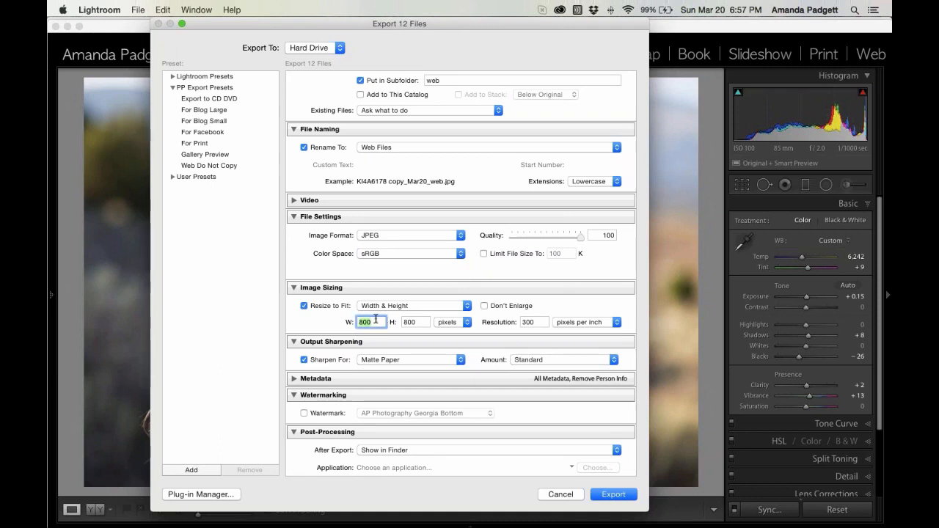
left_click(416, 307)
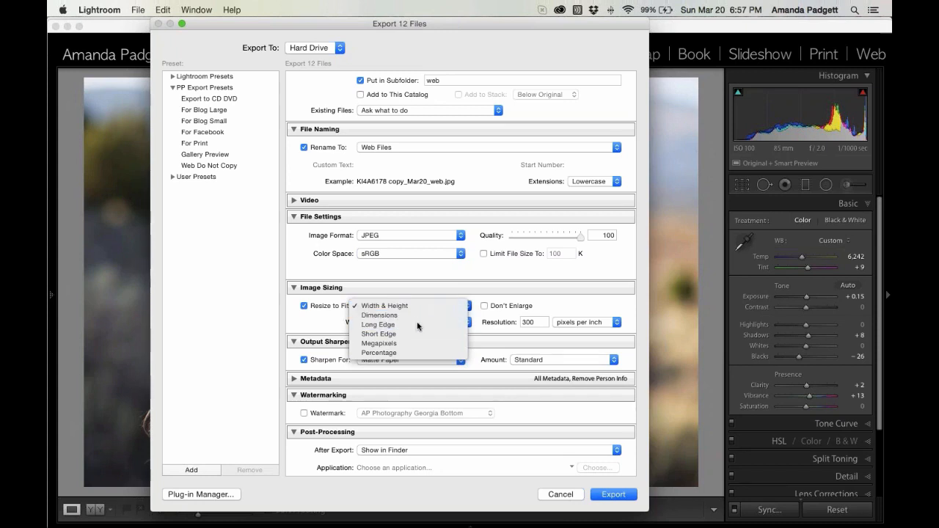
left_click(417, 323)
left_click(433, 306)
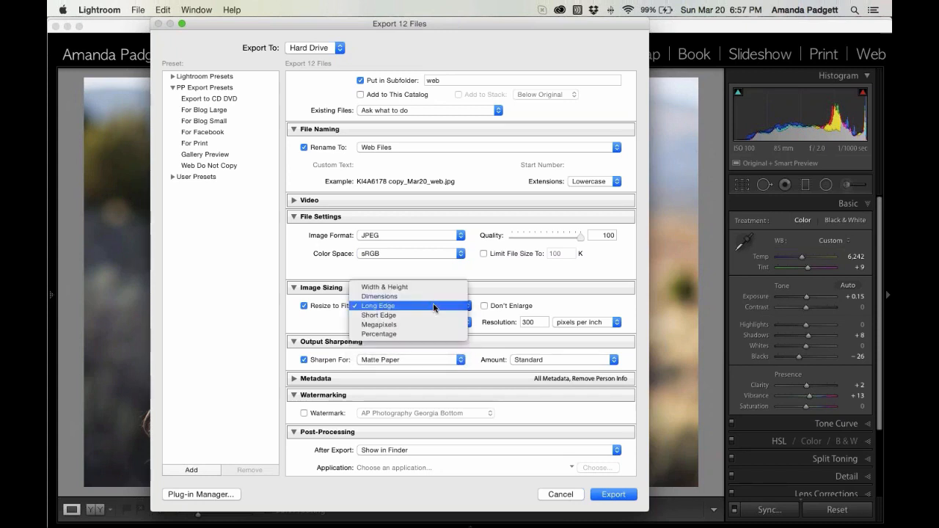
left_click(434, 306)
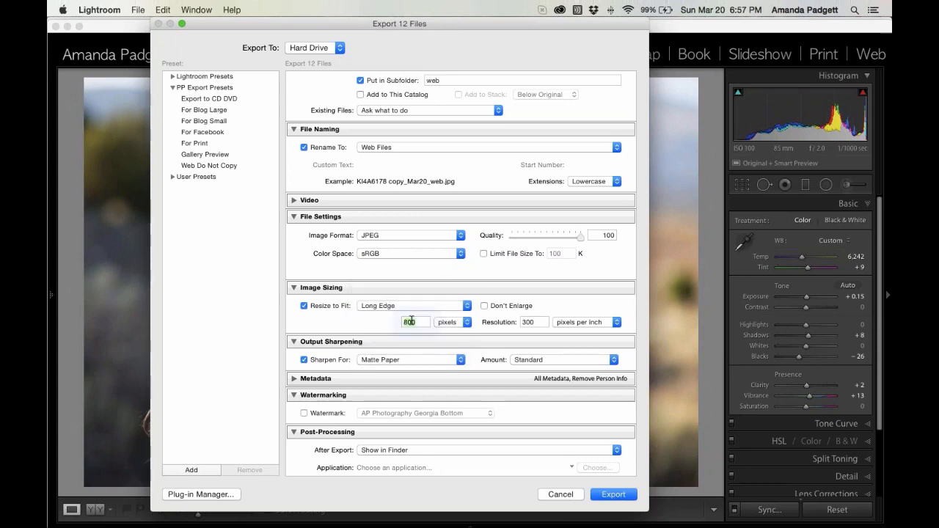
double_click(402, 322)
type("2000")
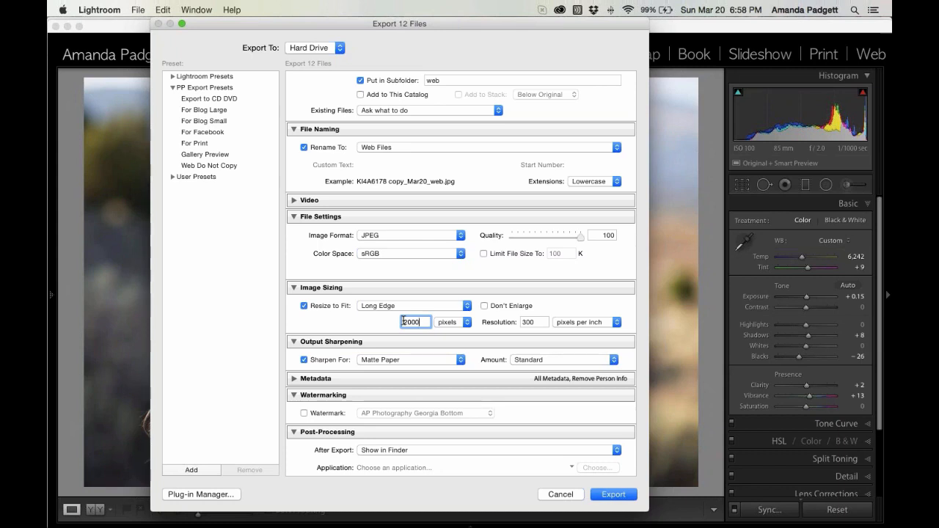
left_click(527, 320)
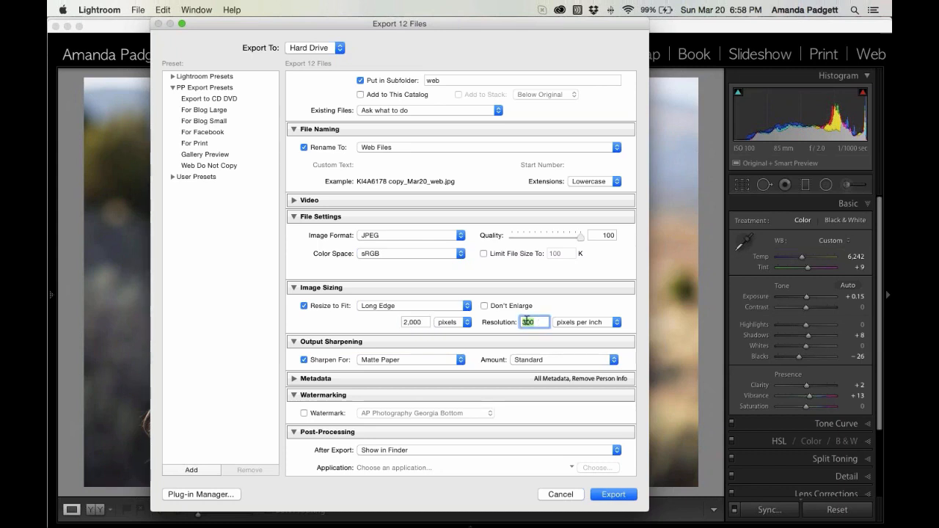
type("72")
- Set the output sharpening to Screen with a Low amount
scroll(506, 326, "down", 1)
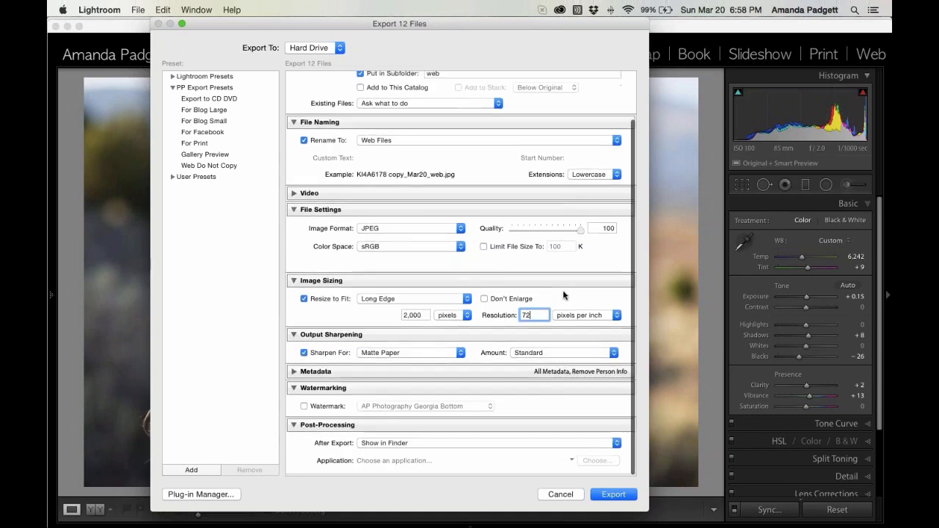
left_click(441, 356)
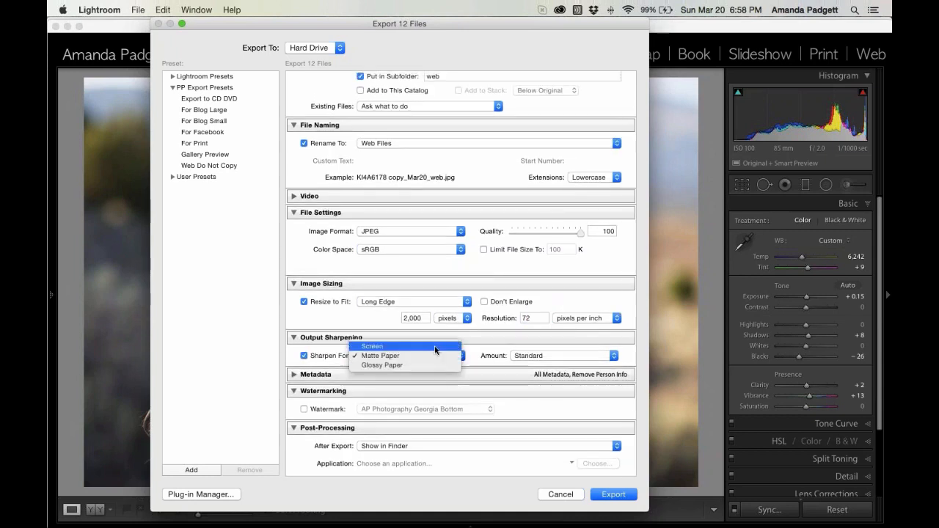
left_click(440, 345)
left_click(542, 357)
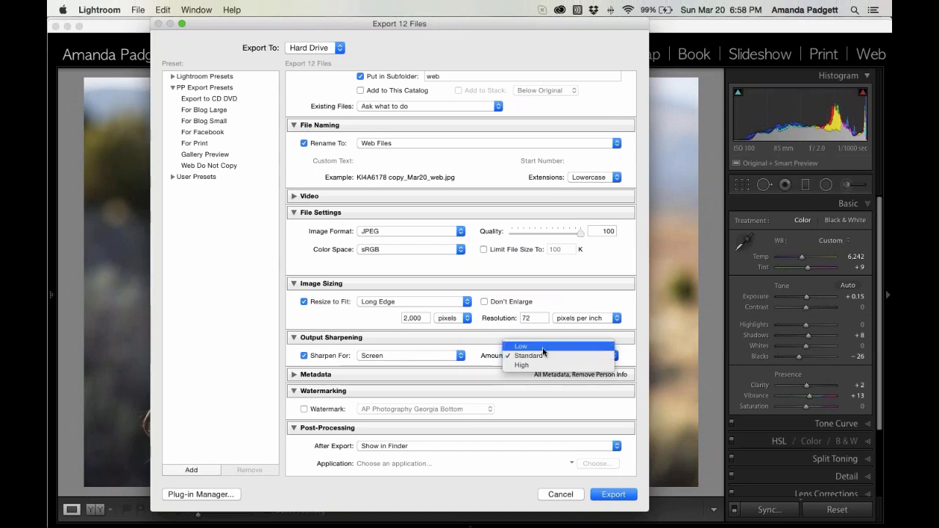
left_click(542, 348)
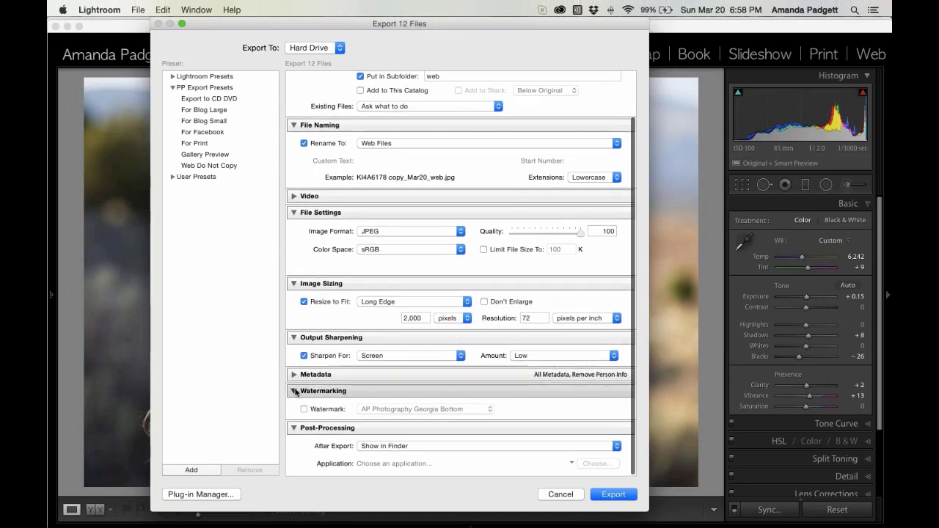
- Turn on the export watermark and open AP Photography Georgia Bottom in the Watermark Editor
left_click(304, 408)
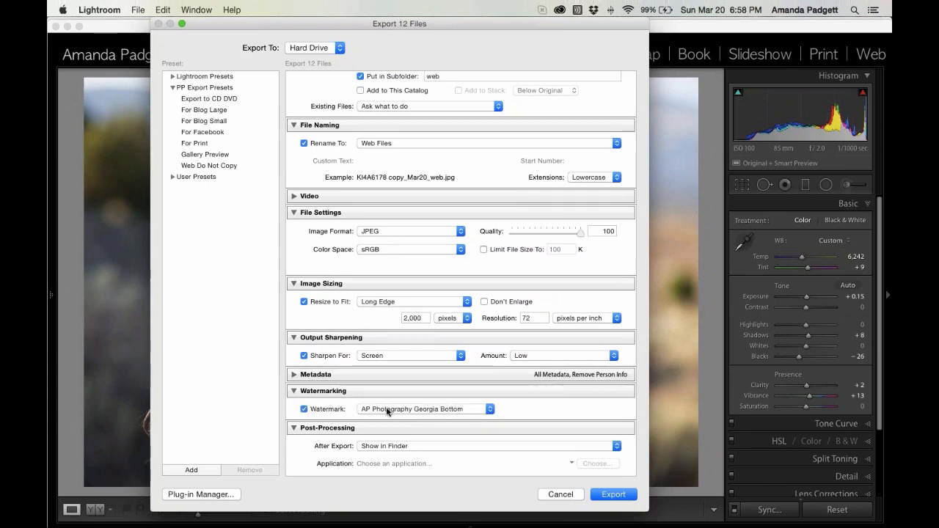
left_click(387, 411)
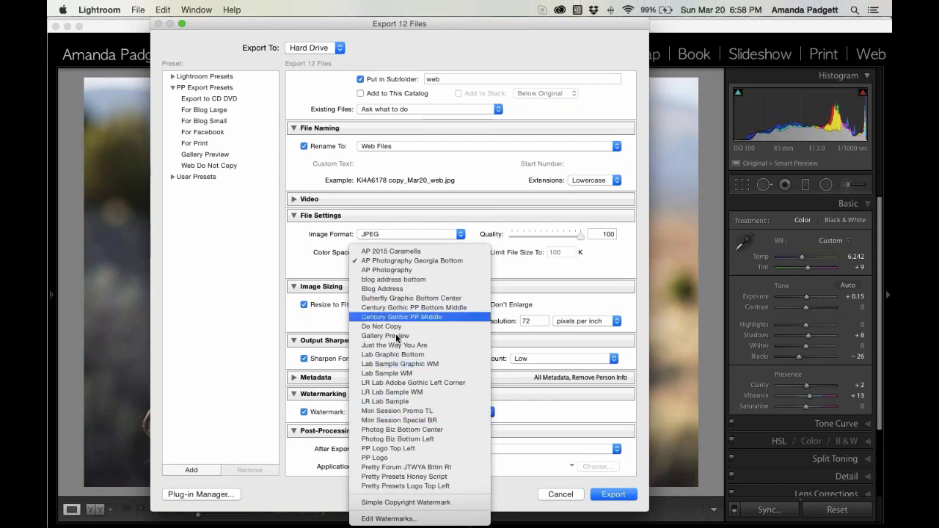
scroll(451, 345, "down", 2)
key("Escape")
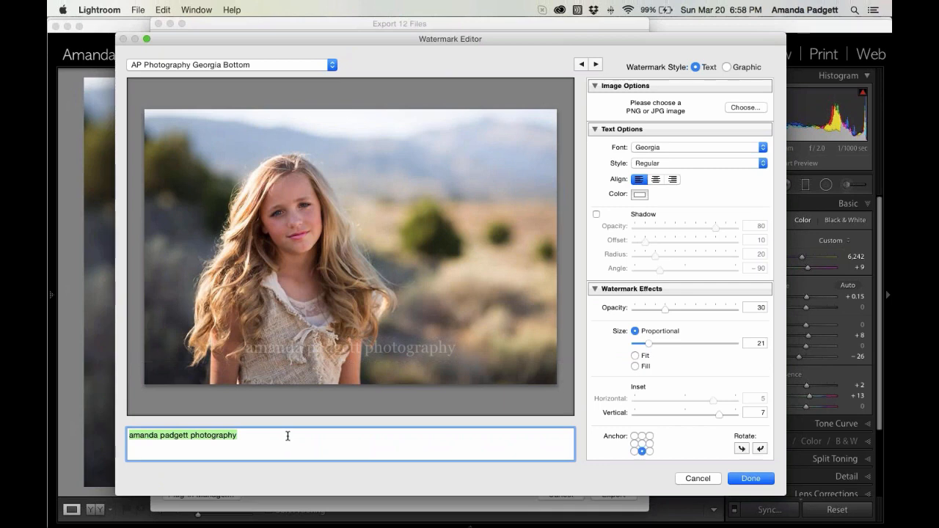
- Change the watermark text to "pretty presets sample", try the HaloHandletter font and switch it to Helvetica
type("pretty presets sample")
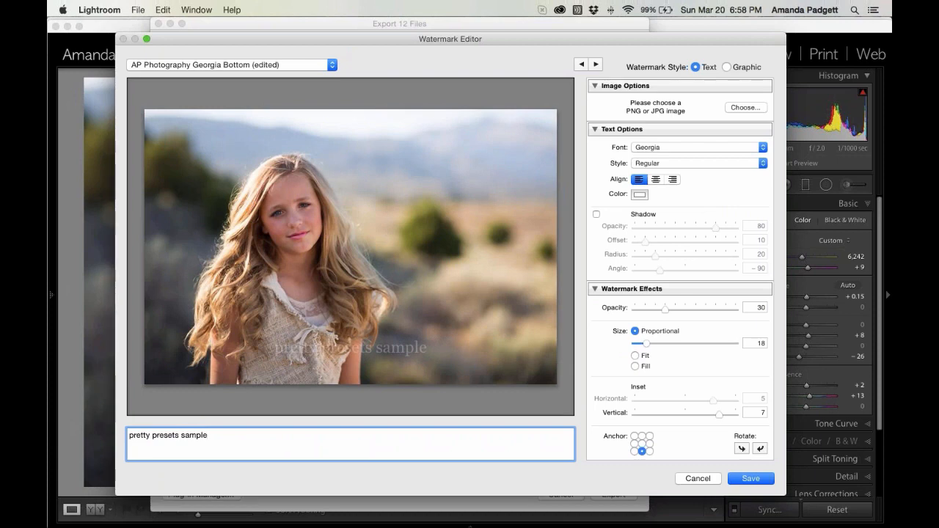
mouse_move(364, 354)
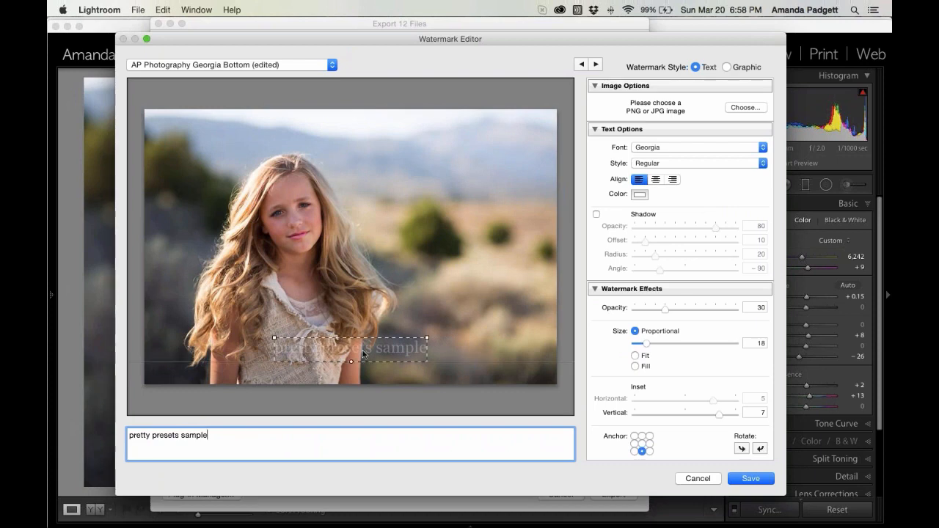
left_click(683, 149)
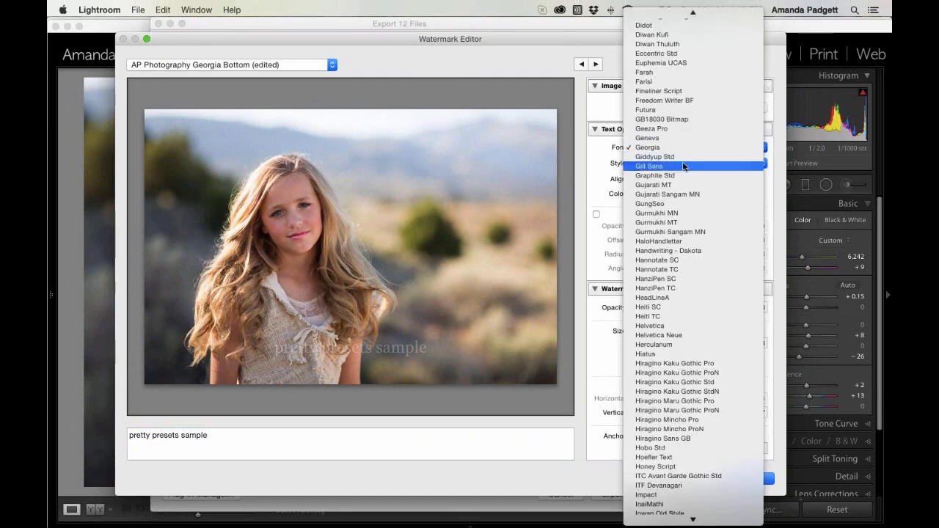
left_click(685, 240)
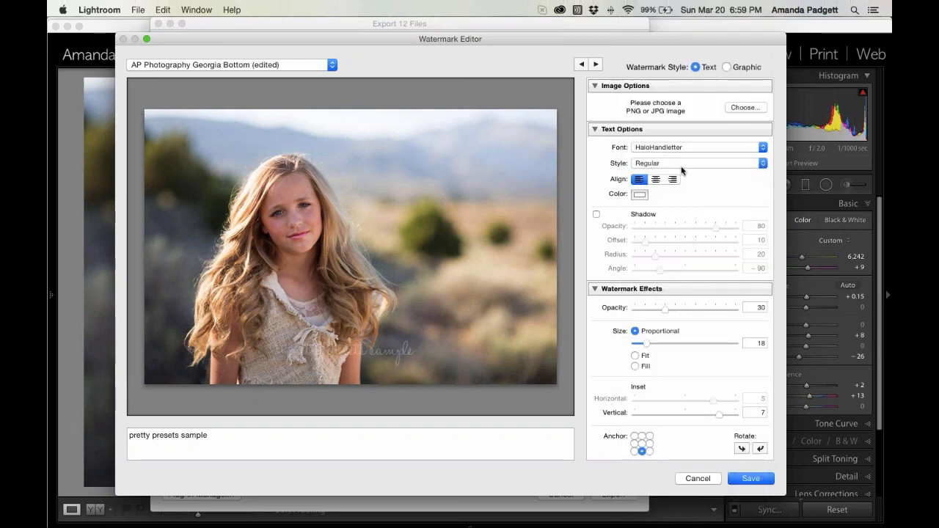
left_click(691, 147)
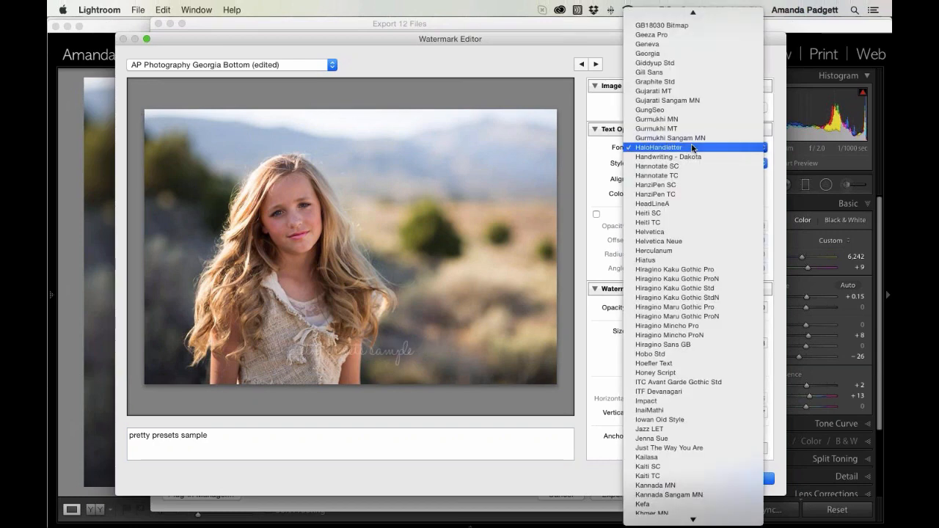
left_click(682, 235)
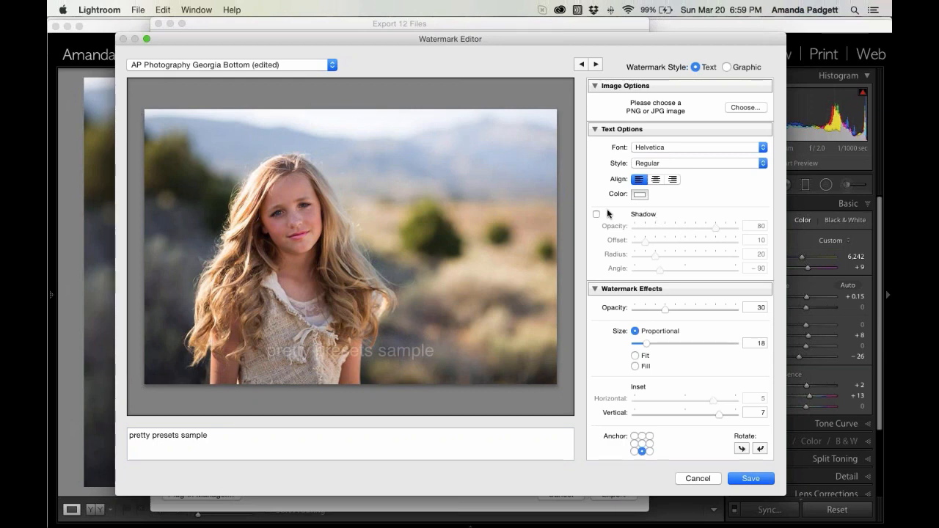
- Set the watermark's opacity to 22 and its proportional size to 32
scroll(658, 290, "down", 1)
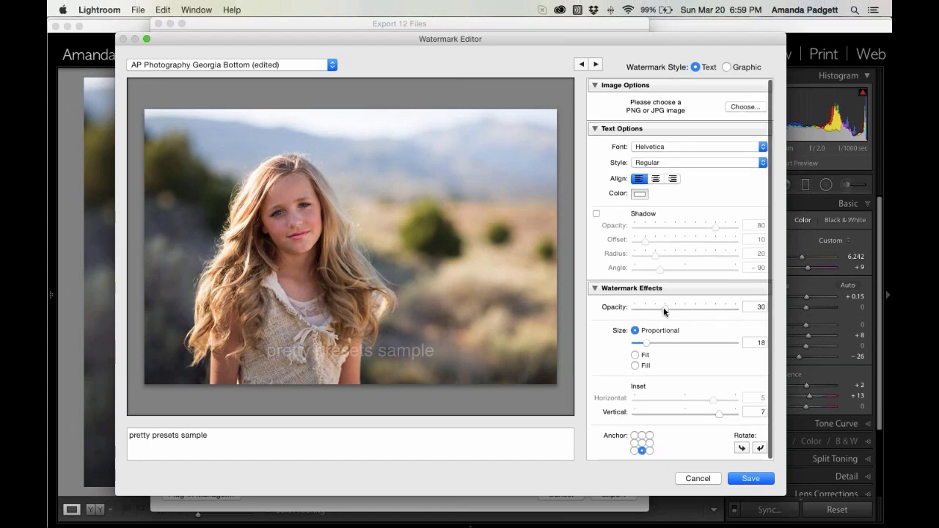
left_click_drag(664, 311, 655, 345)
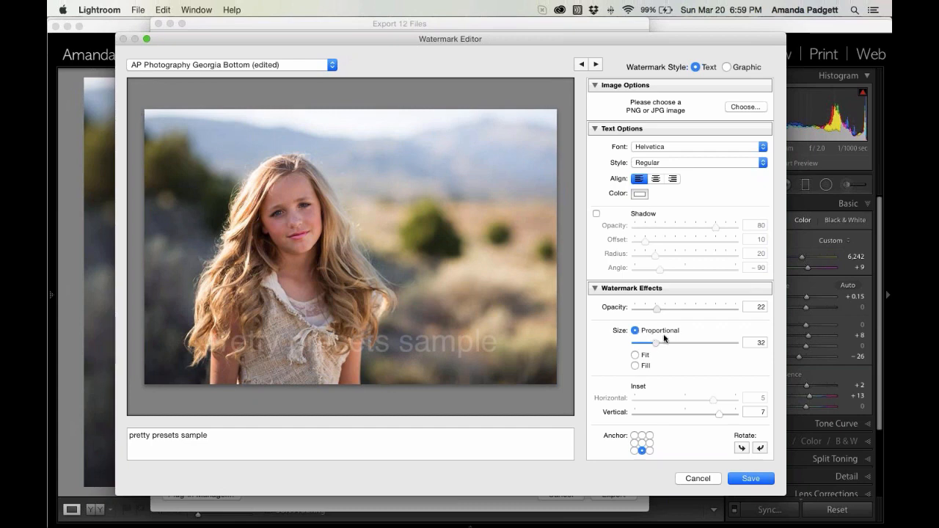
- Enlarge the watermark's proportional size to 37, try the Fill sizing, and settle on Fit
left_click_drag(656, 343, 660, 342)
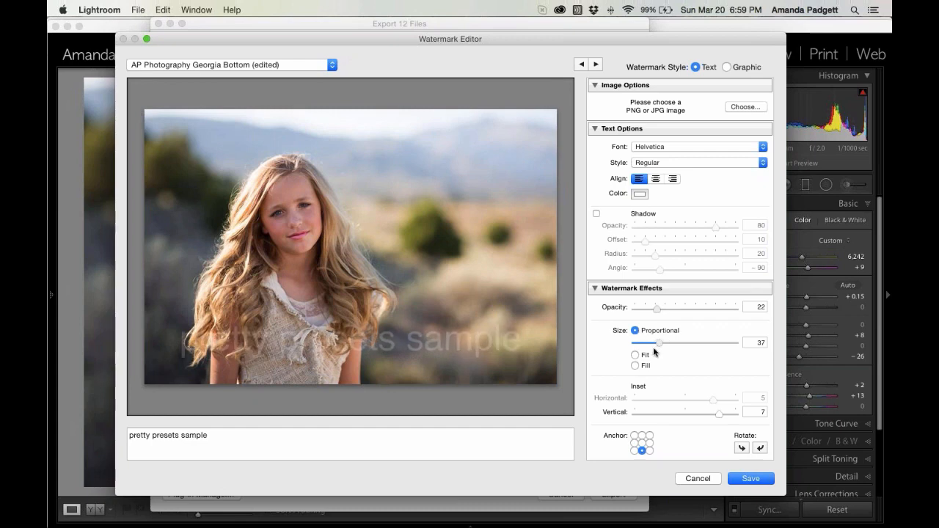
left_click(636, 355)
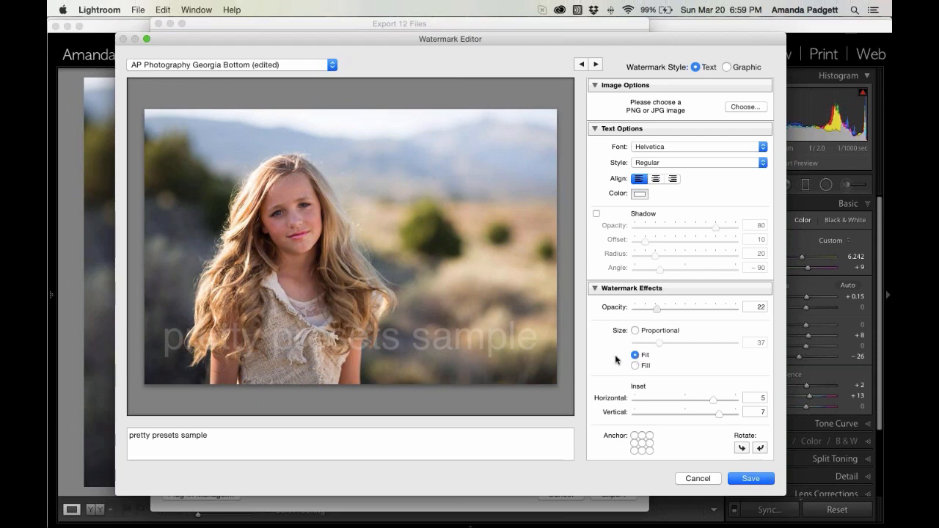
left_click(635, 365)
left_click(635, 356)
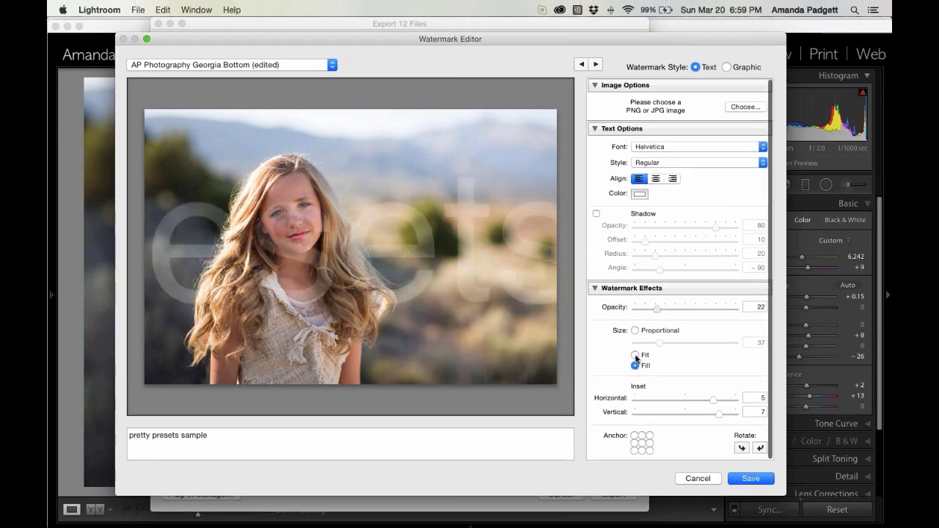
scroll(683, 372, "up", 1)
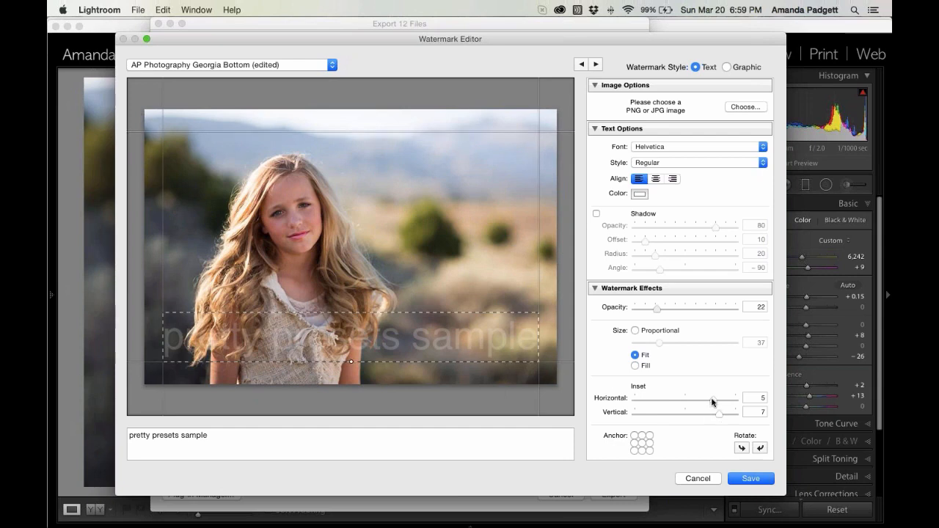
- Anchor the watermark at the photo's top-left corner with a horizontal inset of 4 and a vertical inset of 2
mouse_move(711, 402)
left_mouse_down()
mouse_move(694, 402)
mouse_move(727, 400)
mouse_move(730, 416)
mouse_move(683, 417)
mouse_move(701, 417)
left_mouse_up()
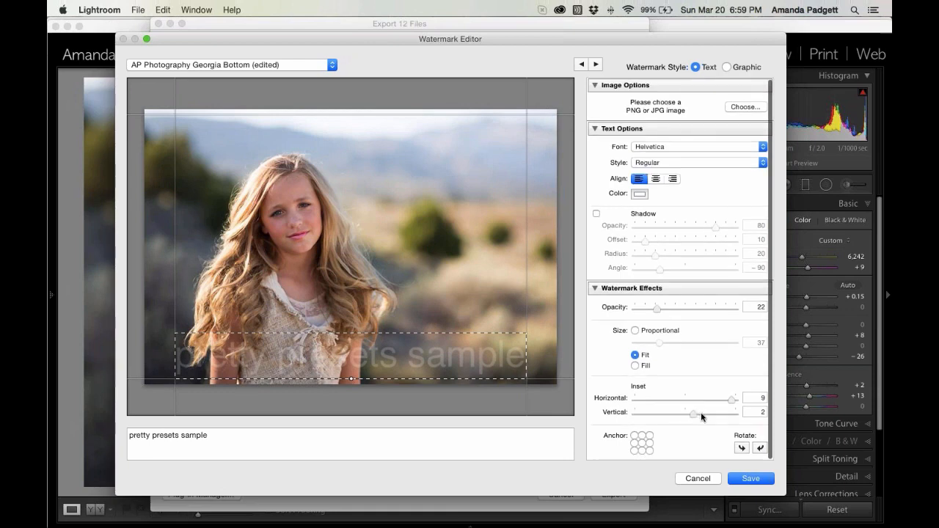
left_click(635, 436)
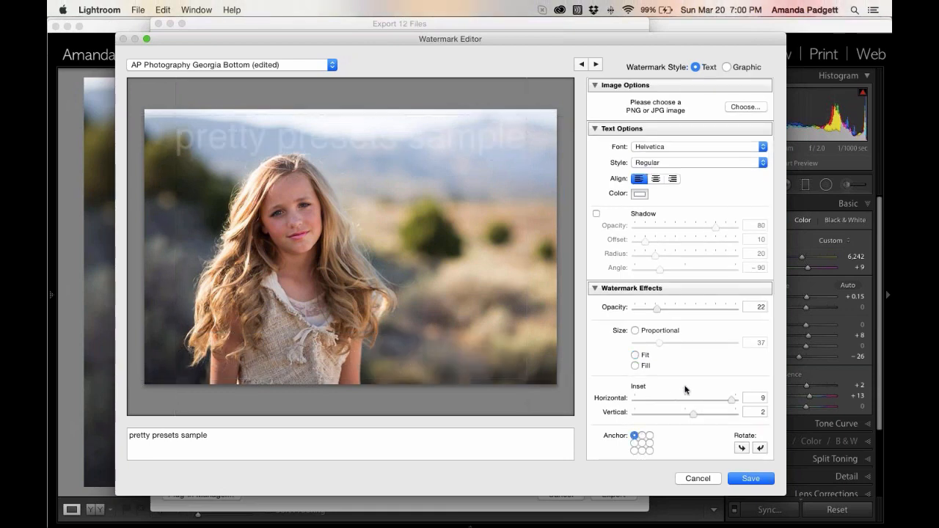
left_click_drag(739, 400, 704, 400)
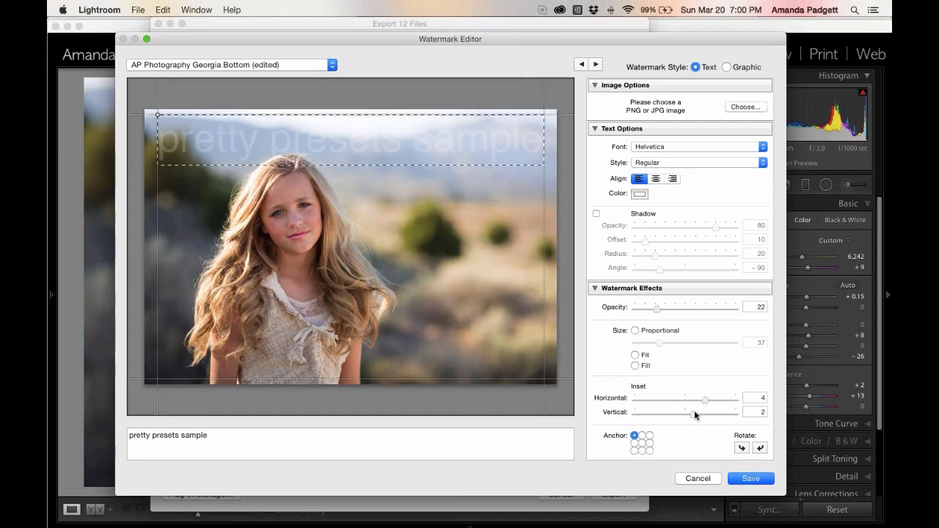
- Try the center anchor, move the watermark to the photo's bottom-left corner, and set its proportional size to 28
left_click(642, 443)
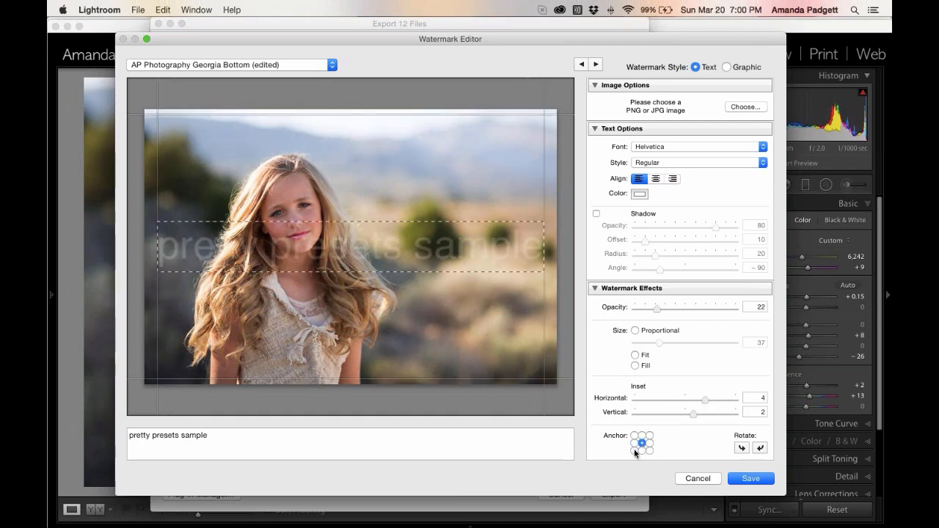
left_click(635, 450)
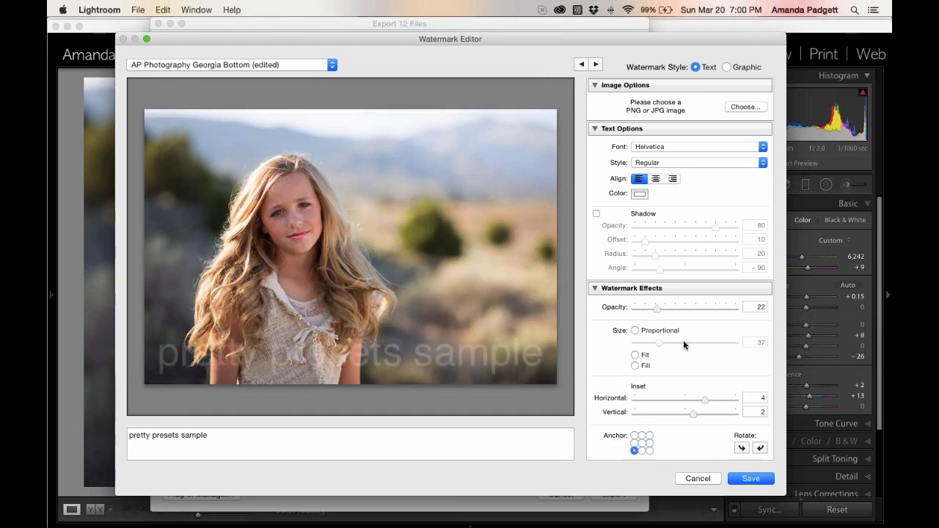
left_click(635, 330)
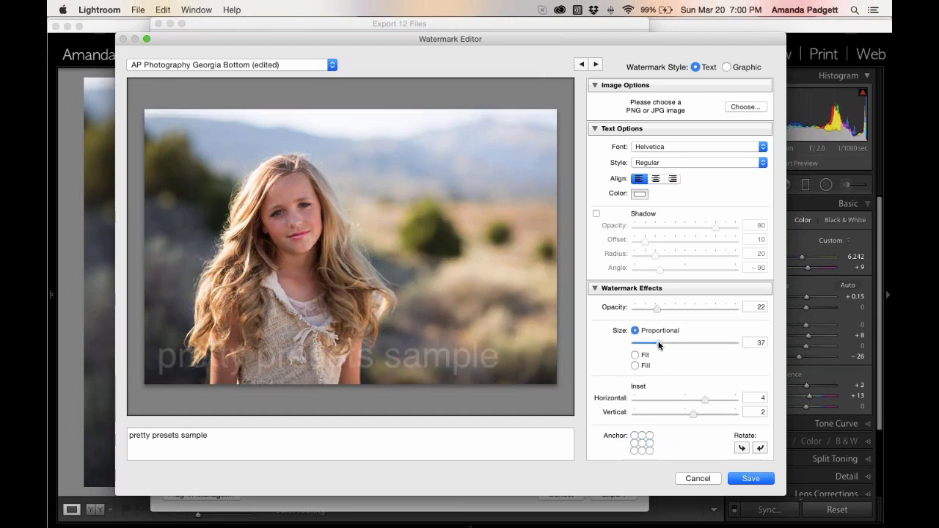
left_click_drag(660, 346, 654, 347)
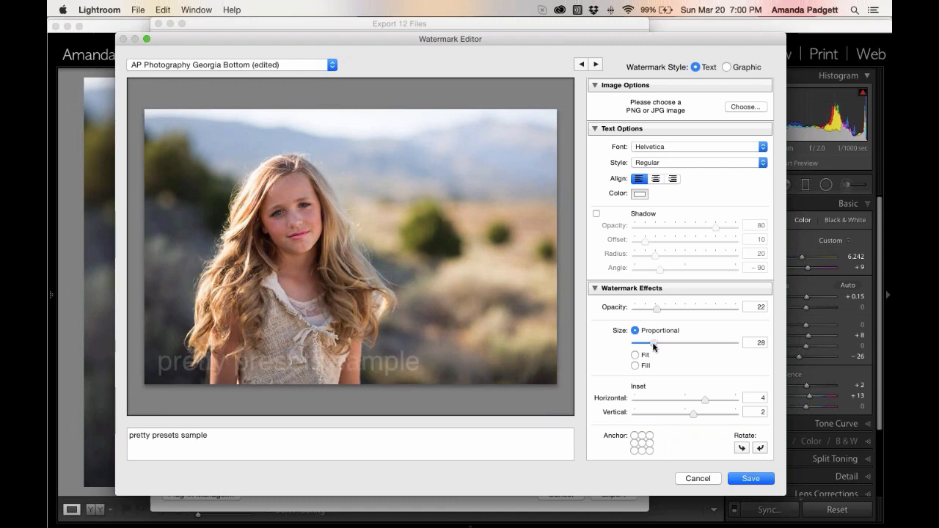
- Try the middle-right anchor with a horizontal inset of 5, and anchor the watermark at the bottom center with a vertical inset of 5
left_click(641, 451)
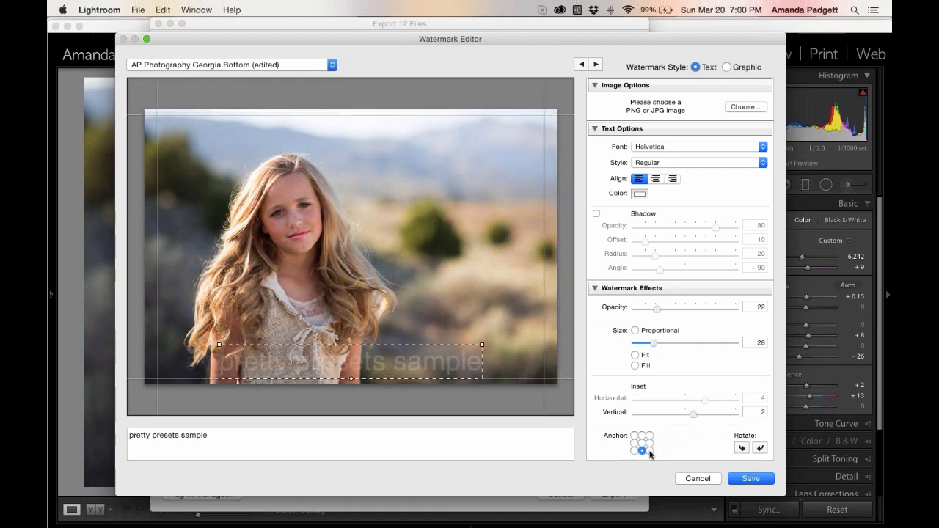
left_click(649, 443)
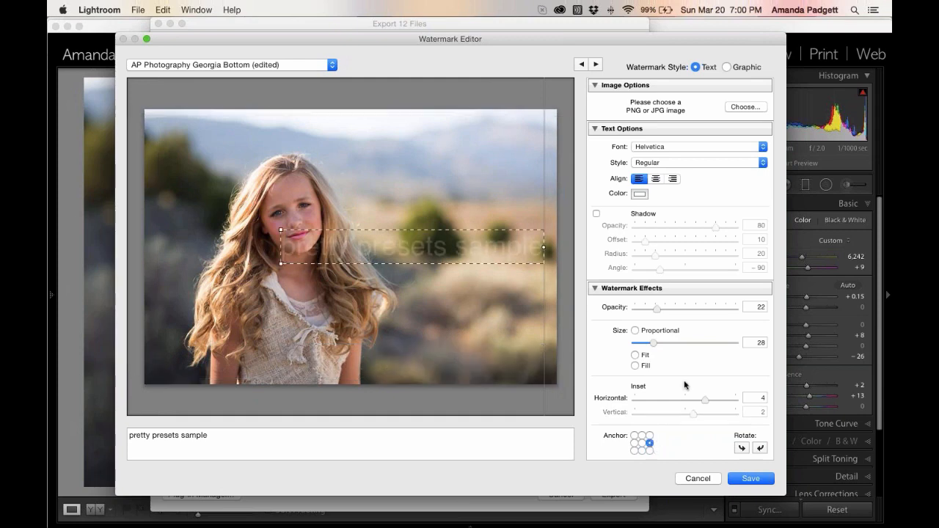
mouse_move(705, 398)
left_mouse_down()
mouse_move(718, 402)
mouse_move(707, 400)
left_mouse_up()
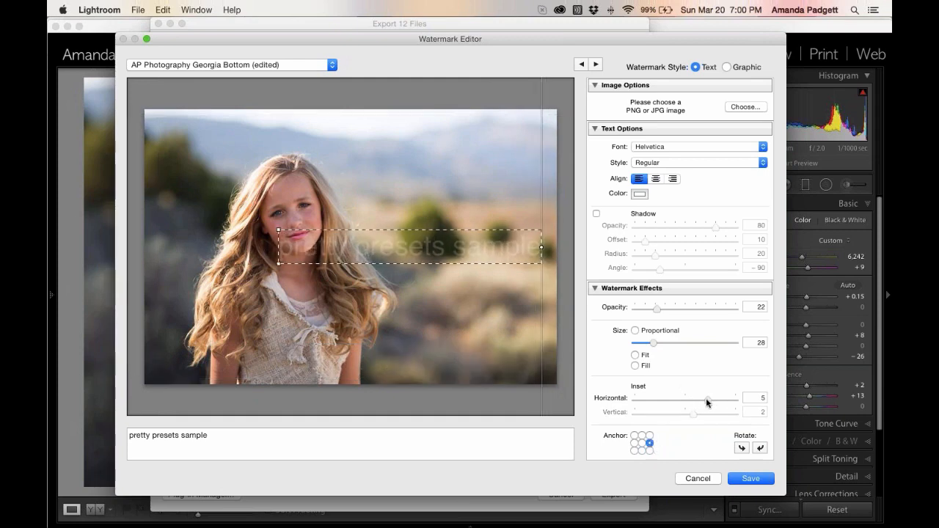
left_click(642, 451)
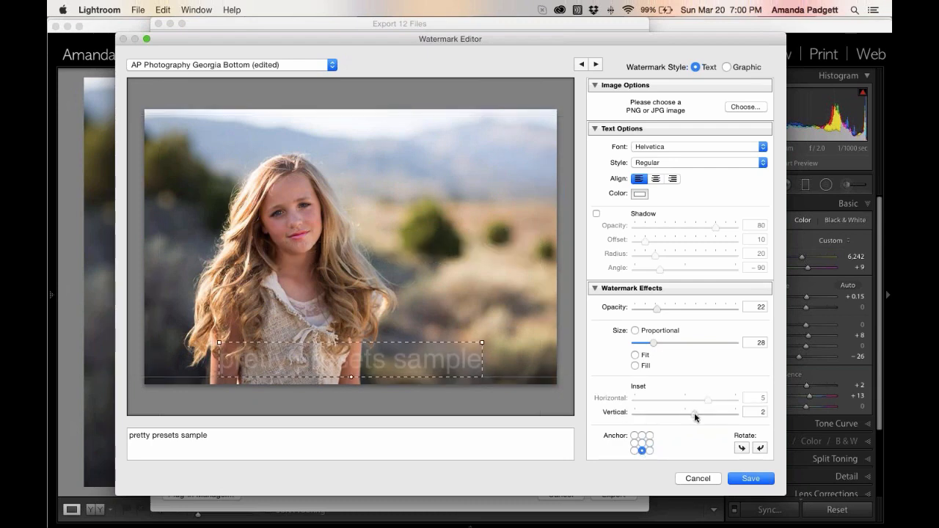
left_click_drag(695, 418, 711, 415)
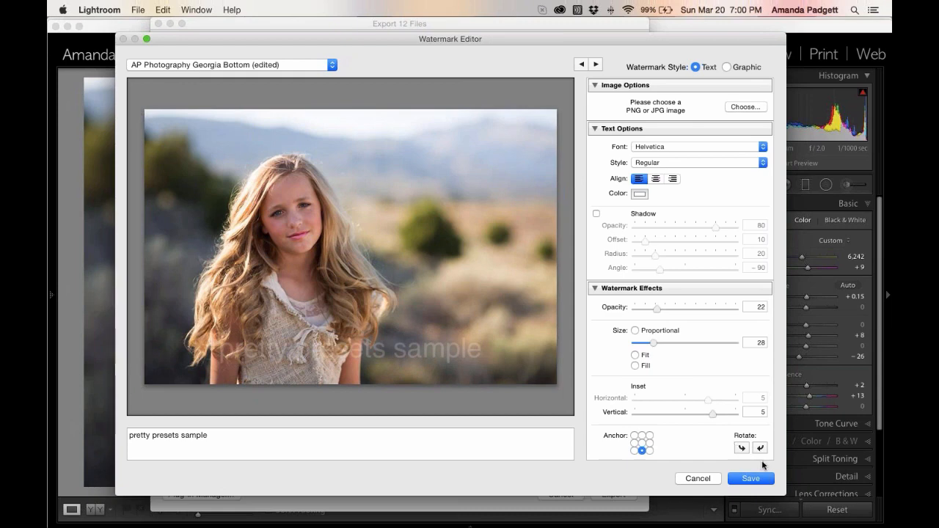
- Preview the Butterfly Graphic Bottom Center and AP Photography watermark presets on the photo
left_click(313, 65)
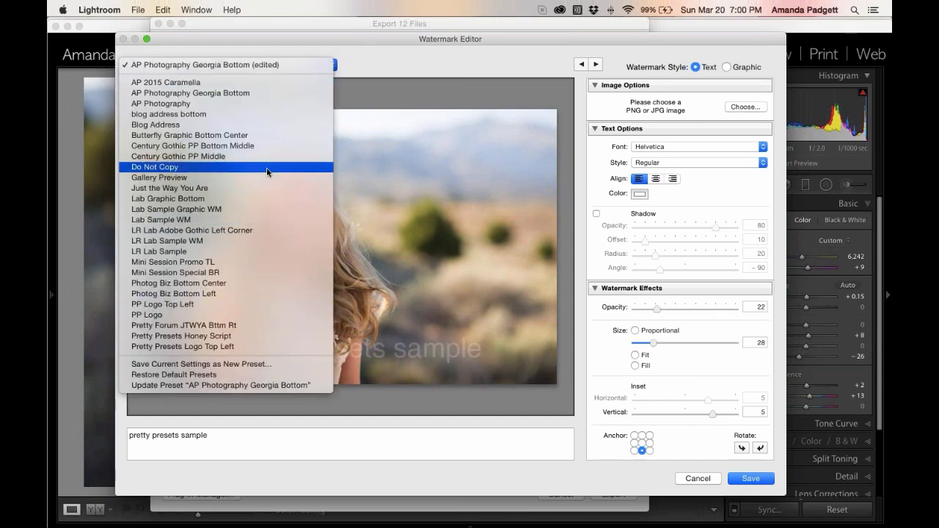
left_click(263, 137)
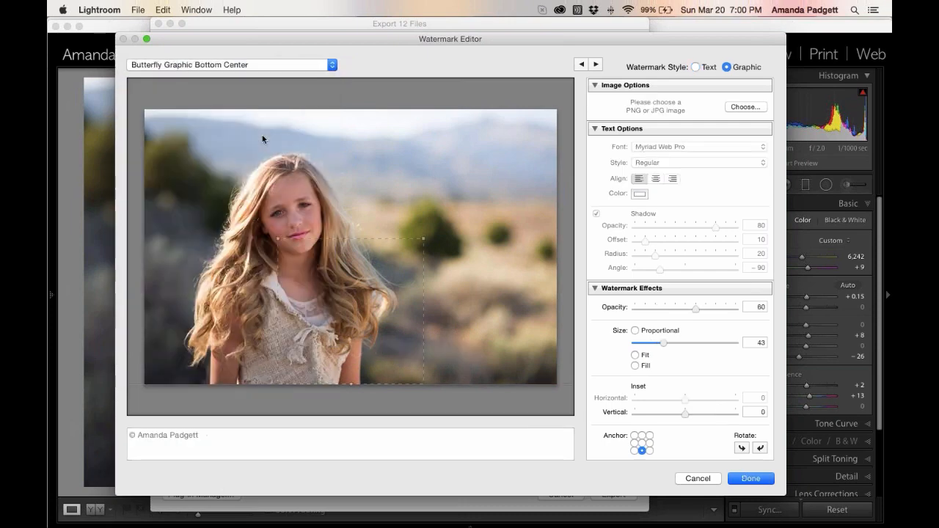
left_click(264, 66)
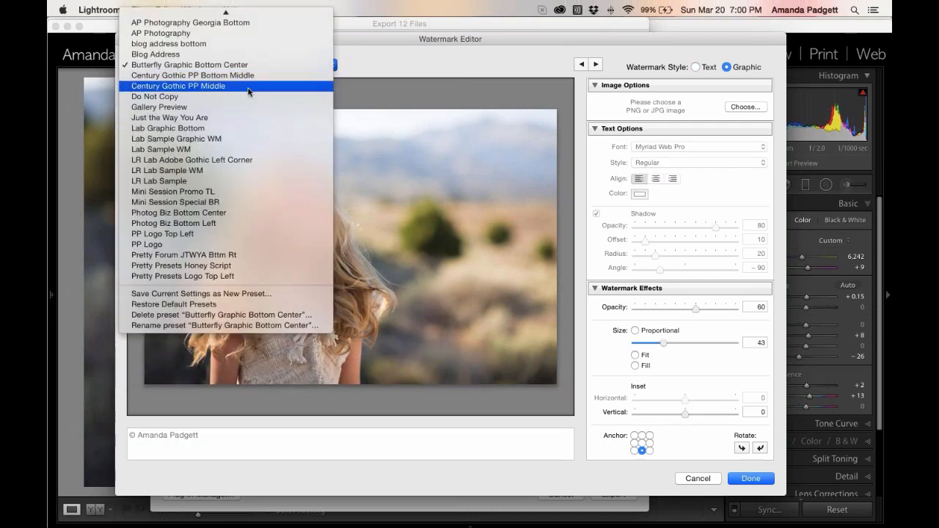
left_click(249, 37)
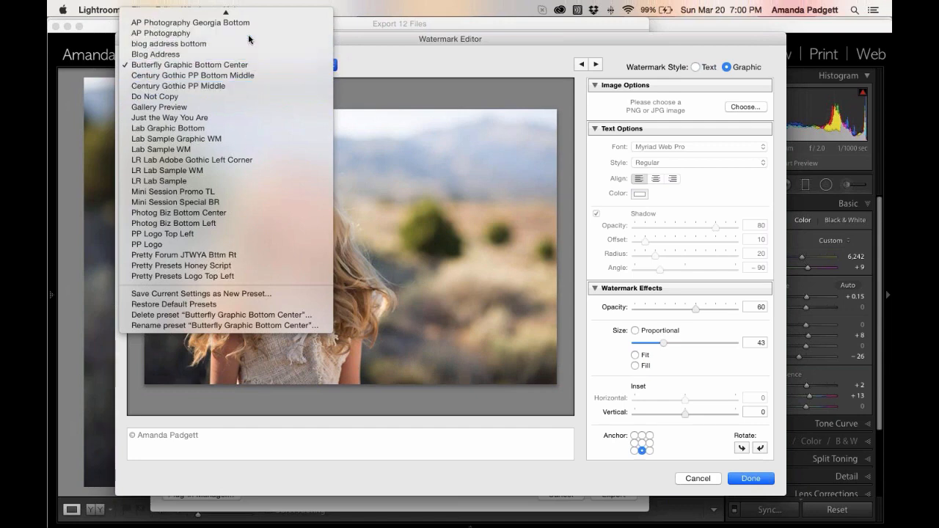
- Compare the PP Logo and PP Logo Top Left watermark presets, choose PP Logo Top Left and finish editing the watermark
left_click(242, 64)
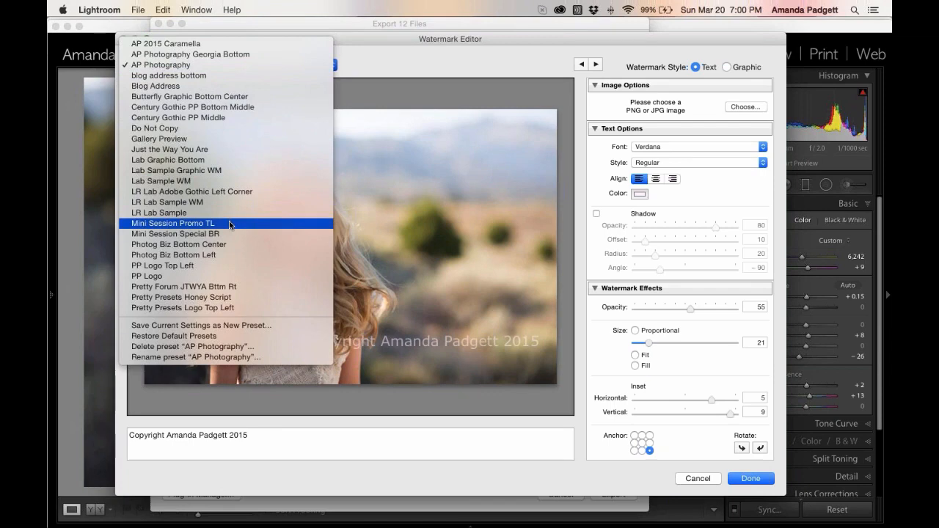
left_click(233, 265)
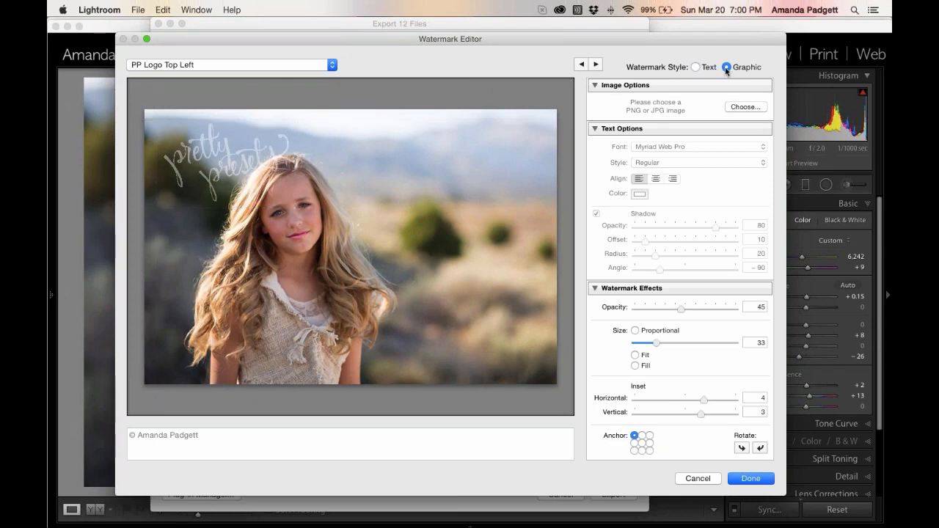
left_click(253, 65)
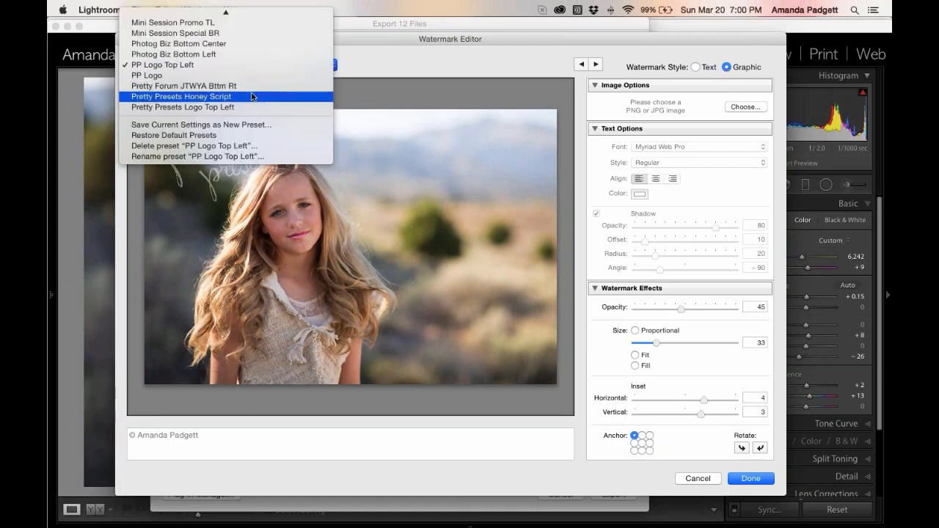
left_click(252, 75)
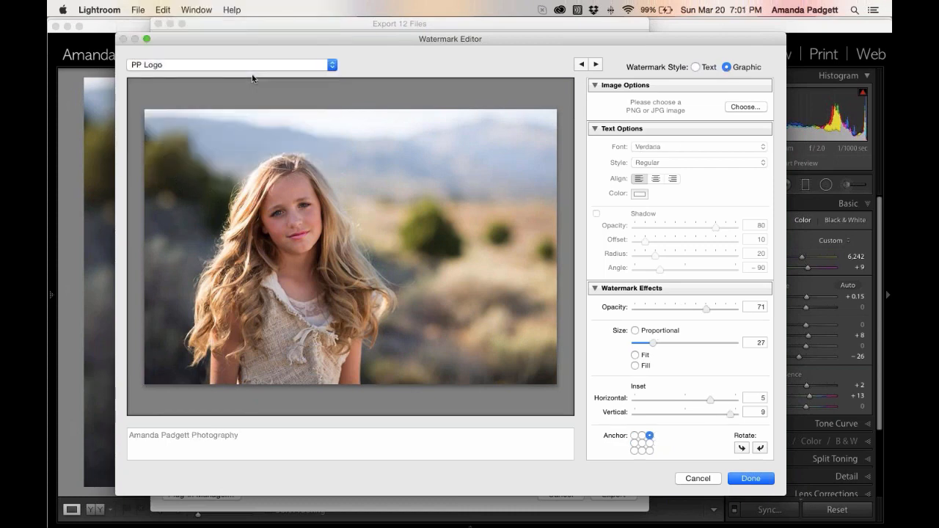
left_click(244, 64)
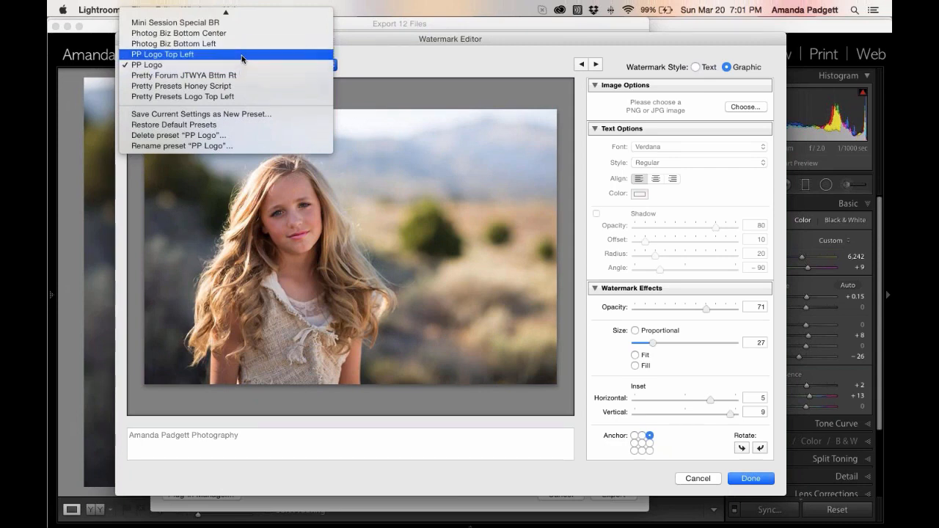
left_click(242, 55)
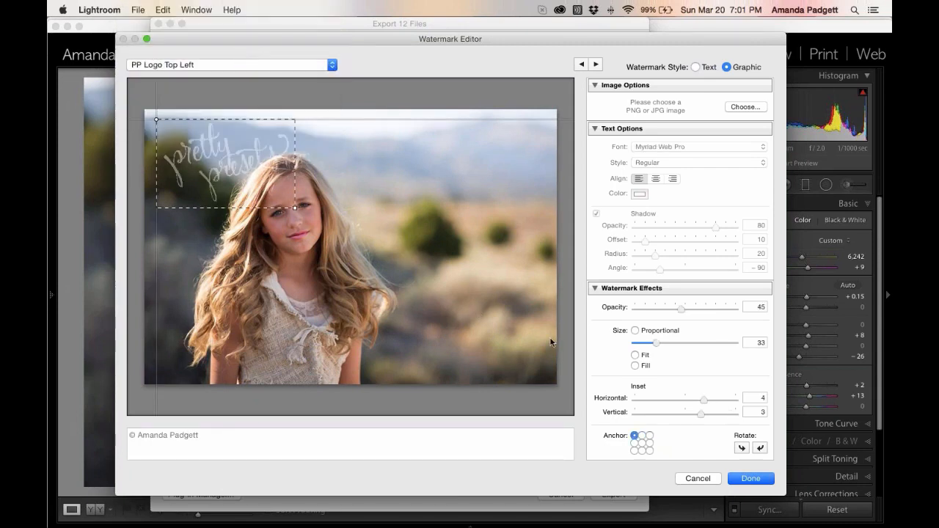
left_click(741, 479)
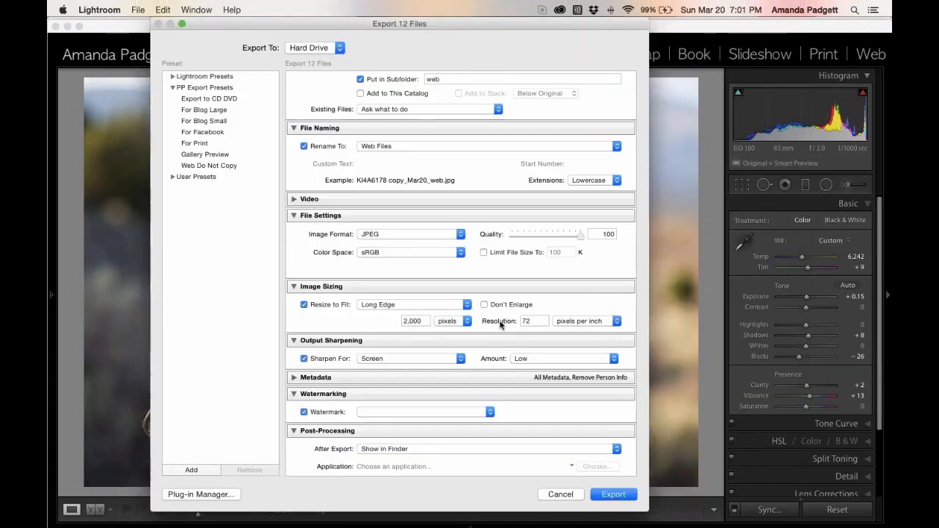
- Review the web export settings and export the 12 files
scroll(499, 324, "down", 2)
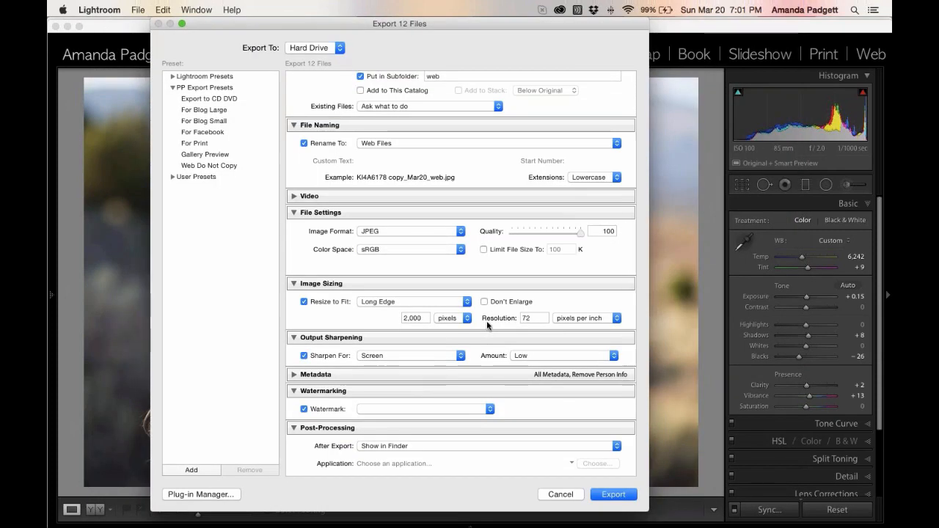
scroll(549, 454, "up", 3)
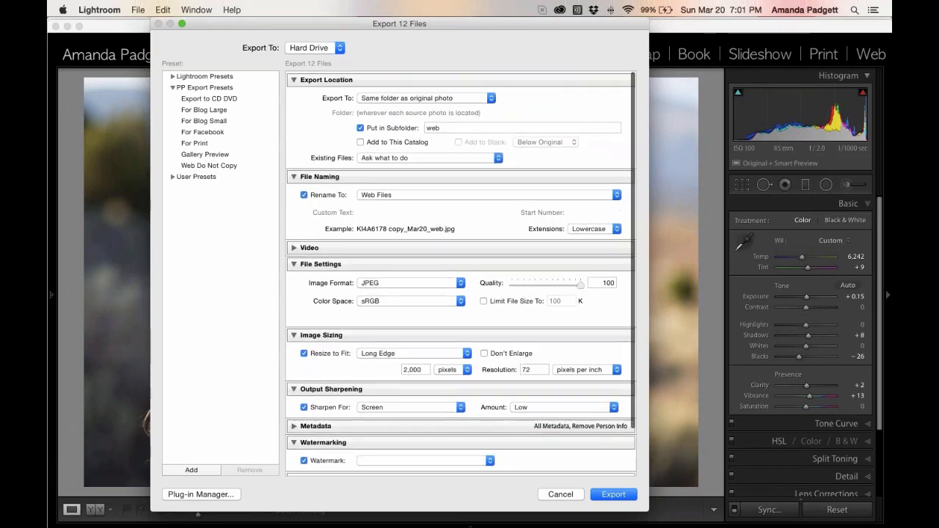
left_click(613, 494)
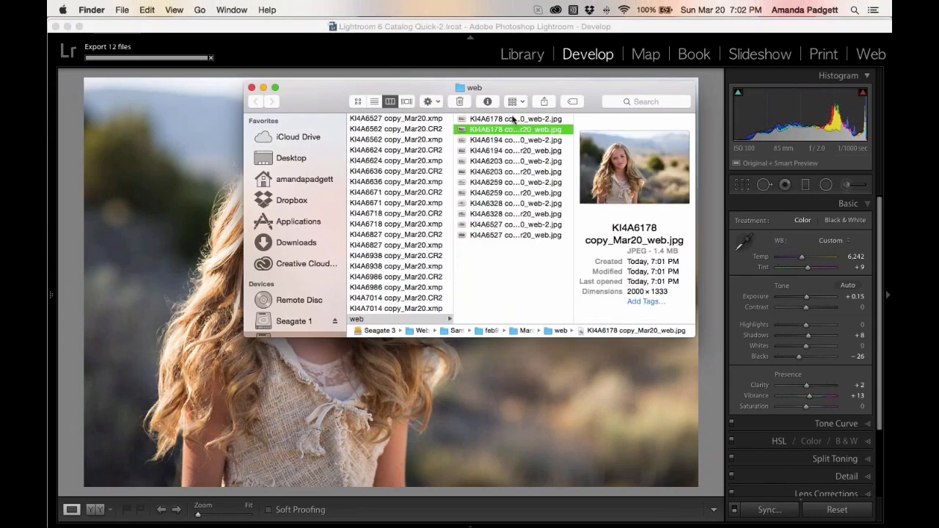
- In Finder's web folder, compare the exported KI4A6178 copy_Mar20_web.jpg with KI4A6178 copy_Mar20_web-2.jpg
left_click(514, 119)
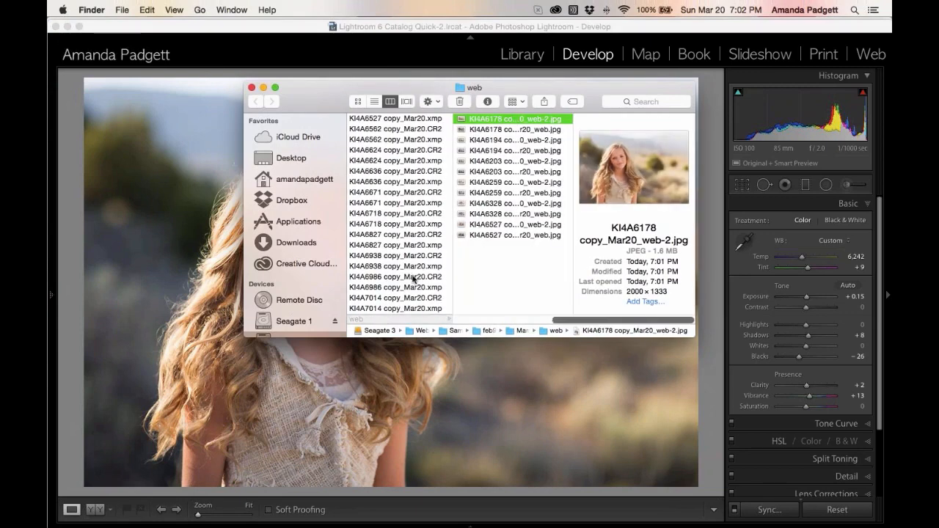
left_click(389, 320)
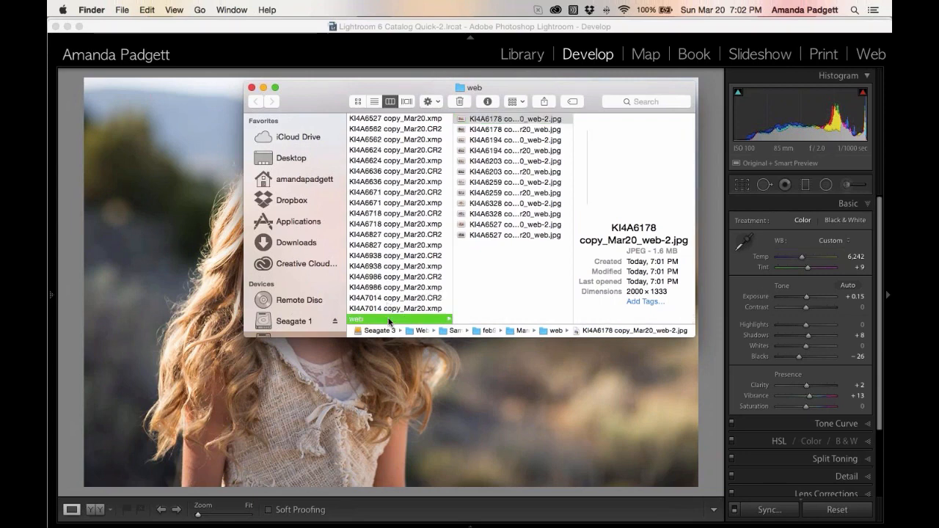
left_click(521, 120)
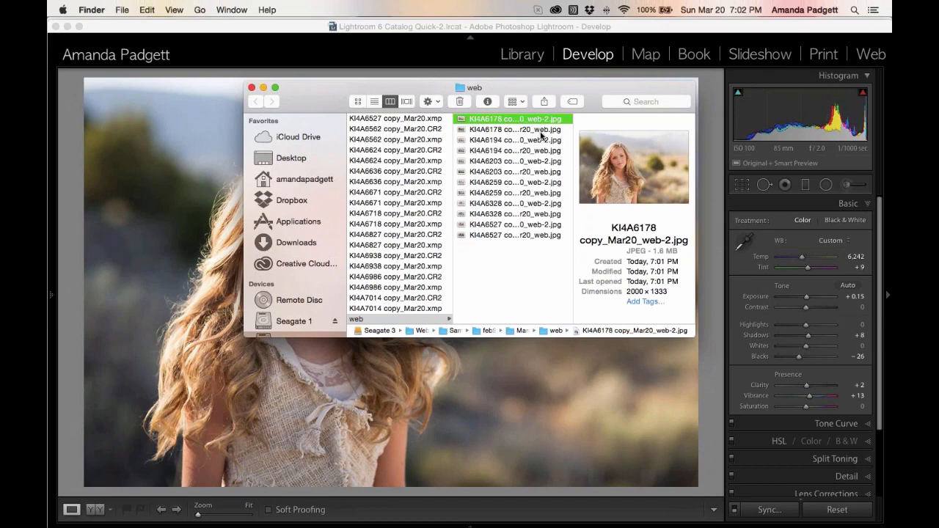
left_click(546, 130)
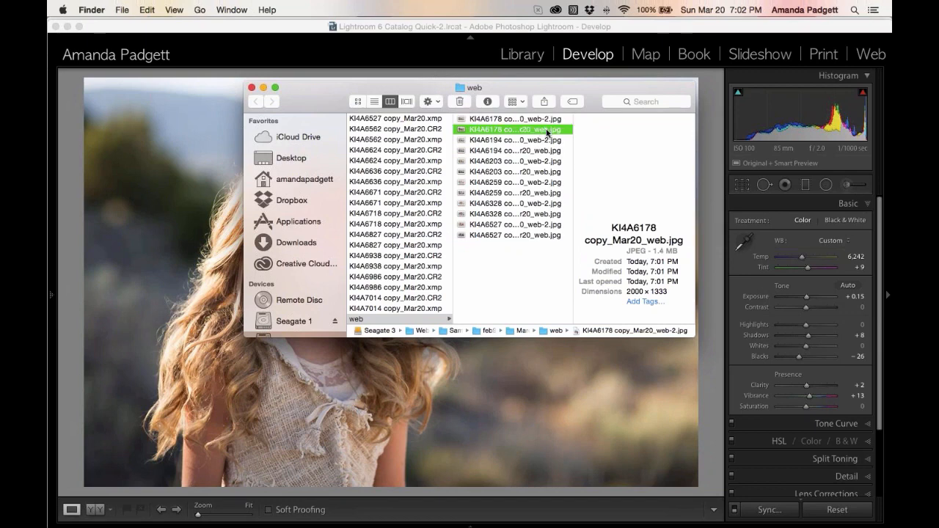
left_click(546, 120)
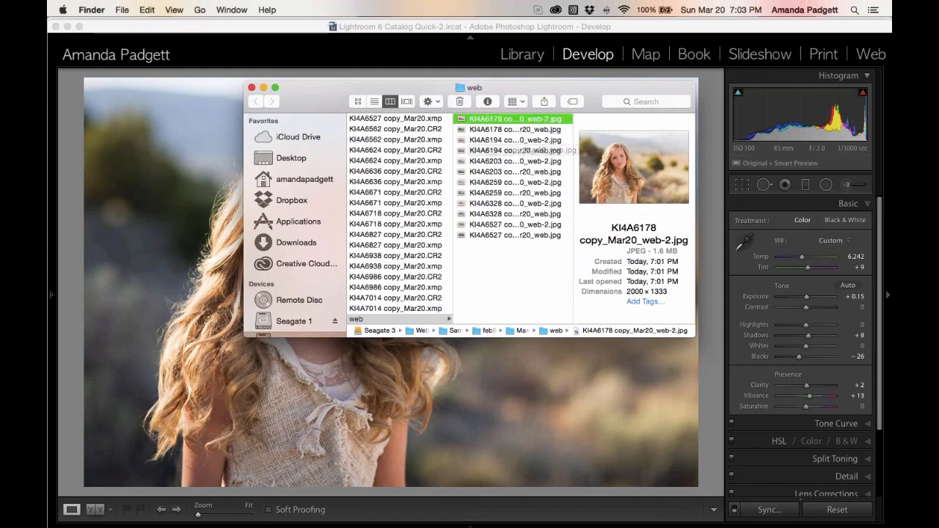
- Enlarge the Finder window and its preview, and compare KI4A6178 copy_Mar20_web.jpg with KI4A6178 copy_Mar20_web-2.jpg
left_click_drag(695, 336, 815, 456)
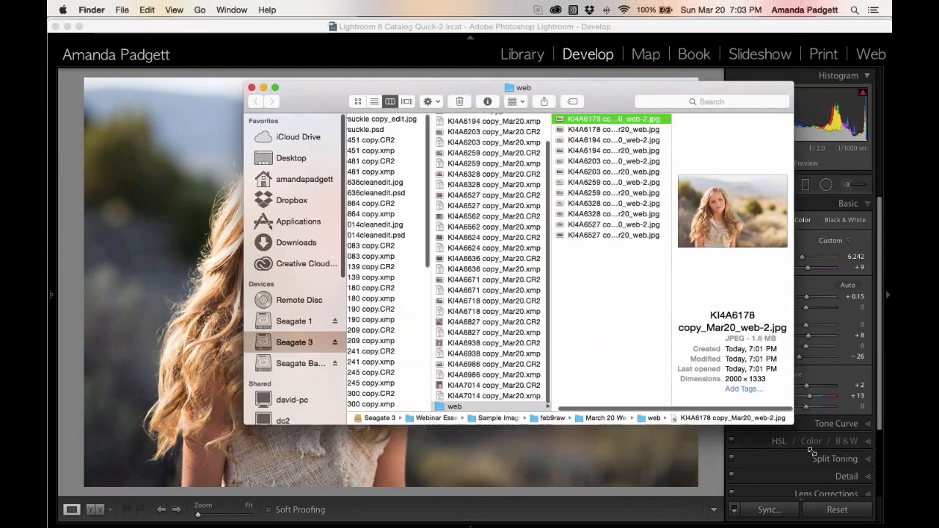
left_click_drag(589, 104, 415, 105)
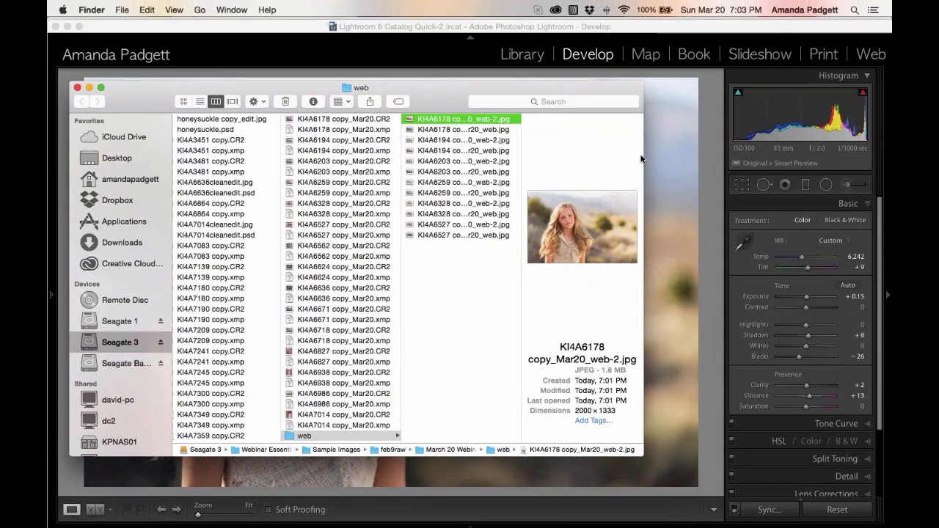
left_click_drag(644, 155, 752, 154)
left_click(476, 130)
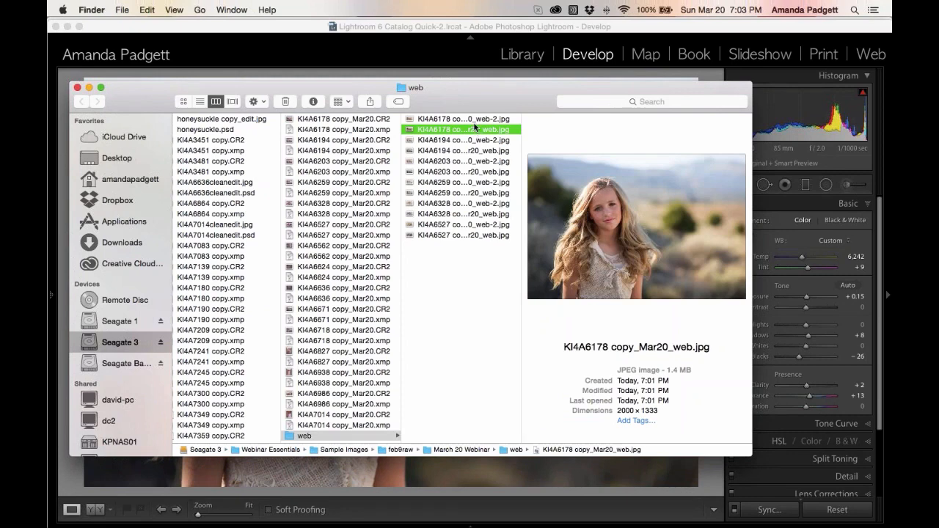
left_click(475, 119)
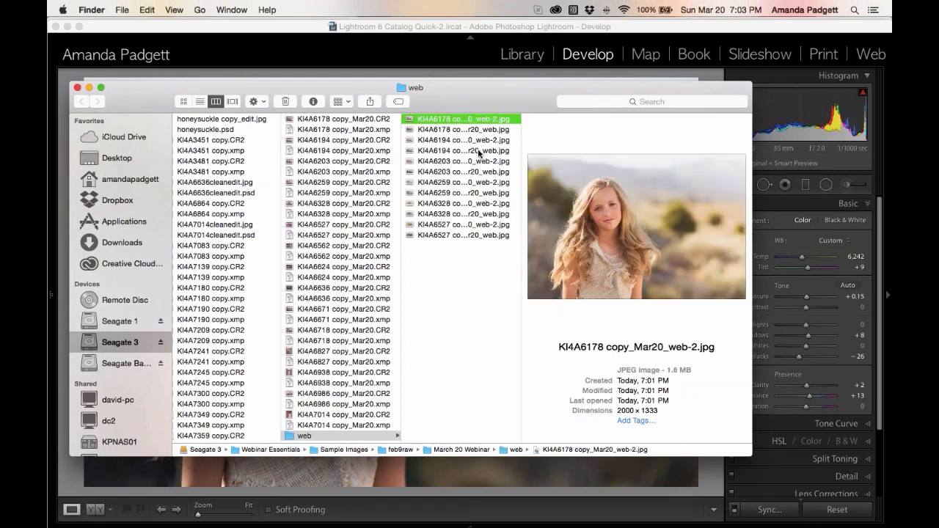
- Compare the paired web JPEGs of KI4A6194 and KI4A6203, recheck KI4A6178 copy_Mar20_web.jpg and close the folder window
left_click(479, 151)
left_click(481, 141)
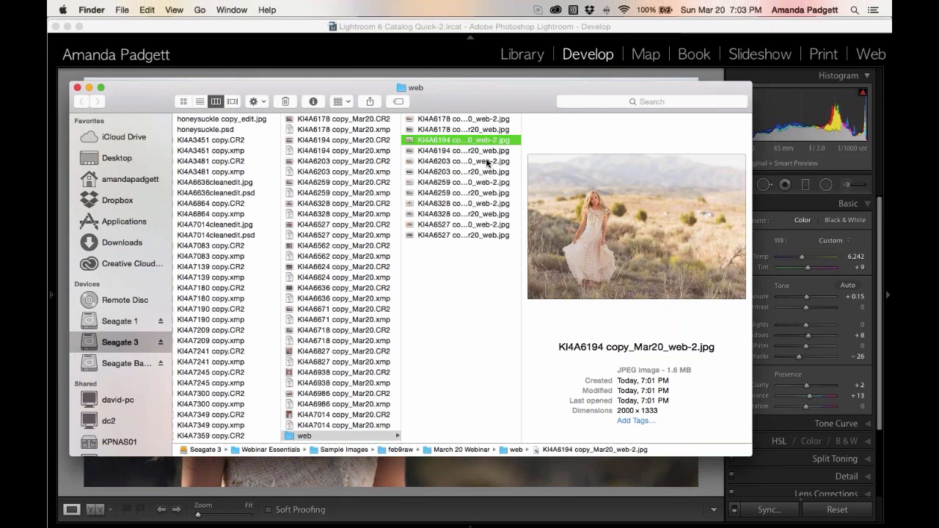
left_click(484, 150)
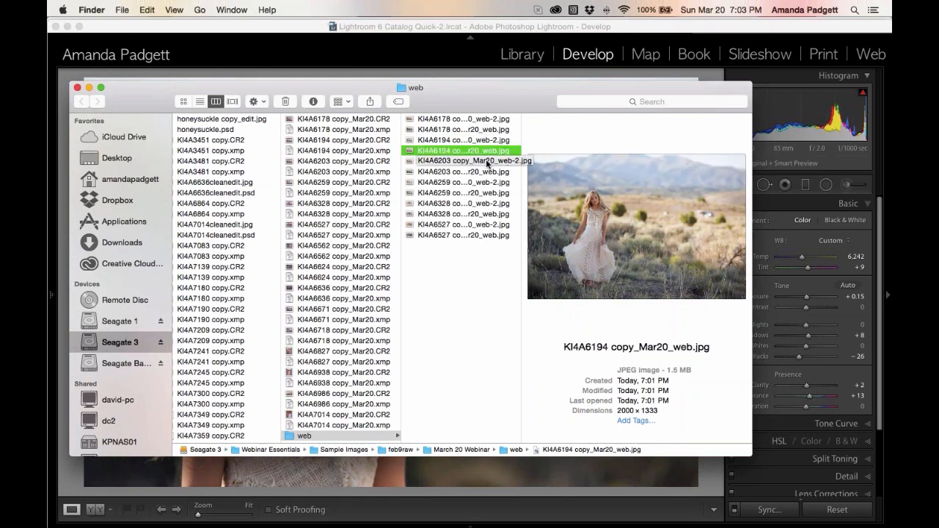
left_click(483, 173)
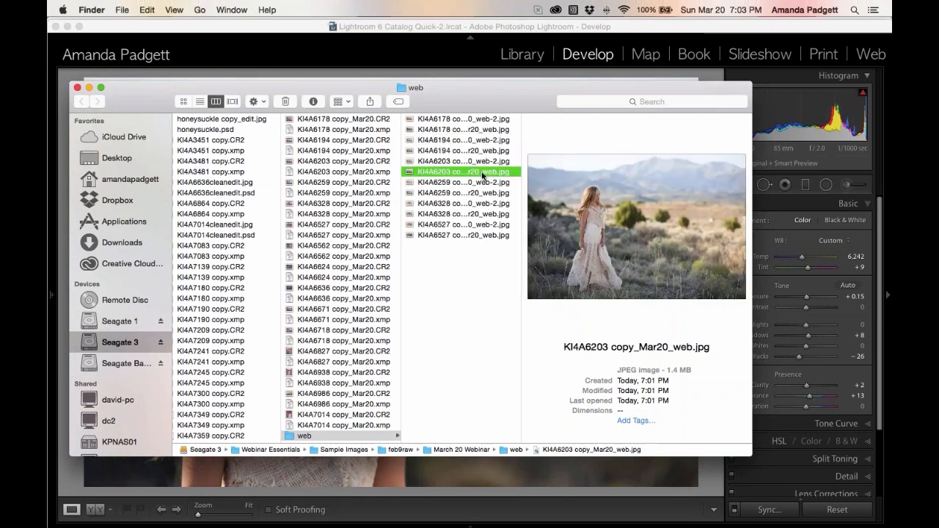
left_click(484, 162)
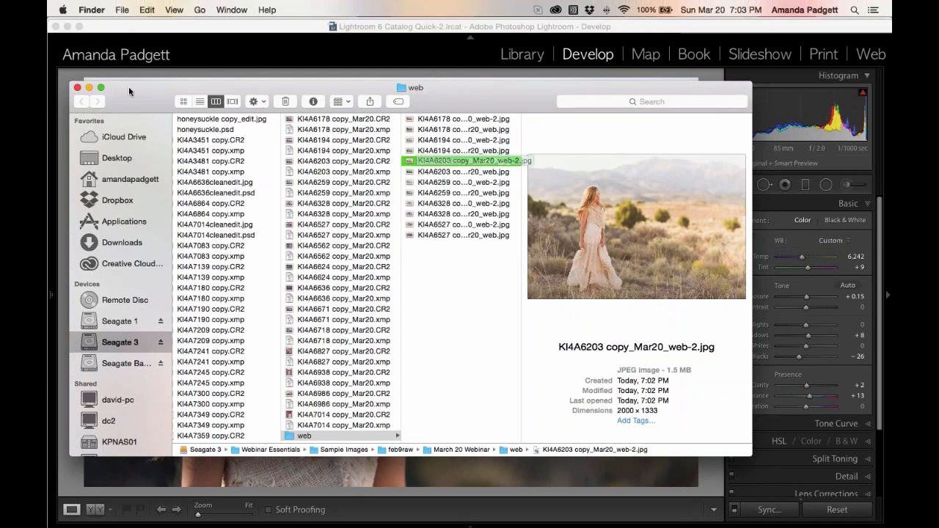
left_click(456, 129)
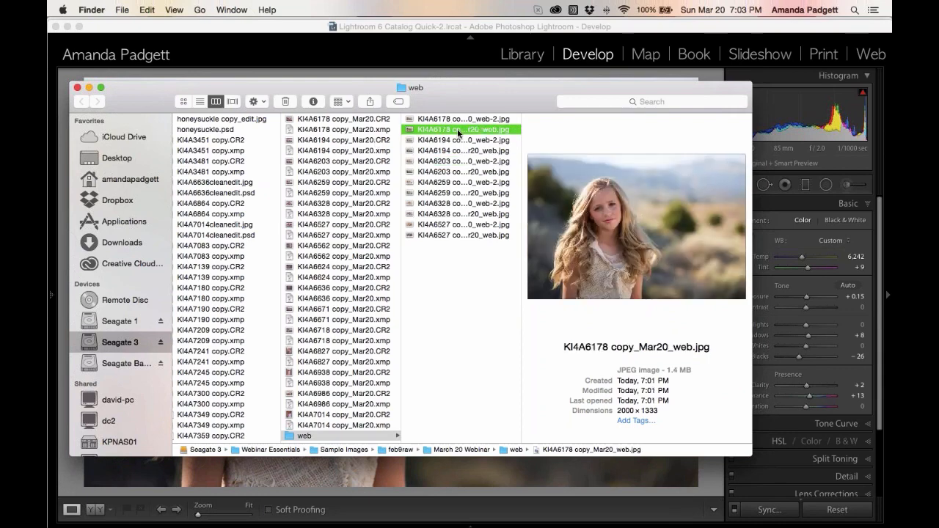
left_click(78, 88)
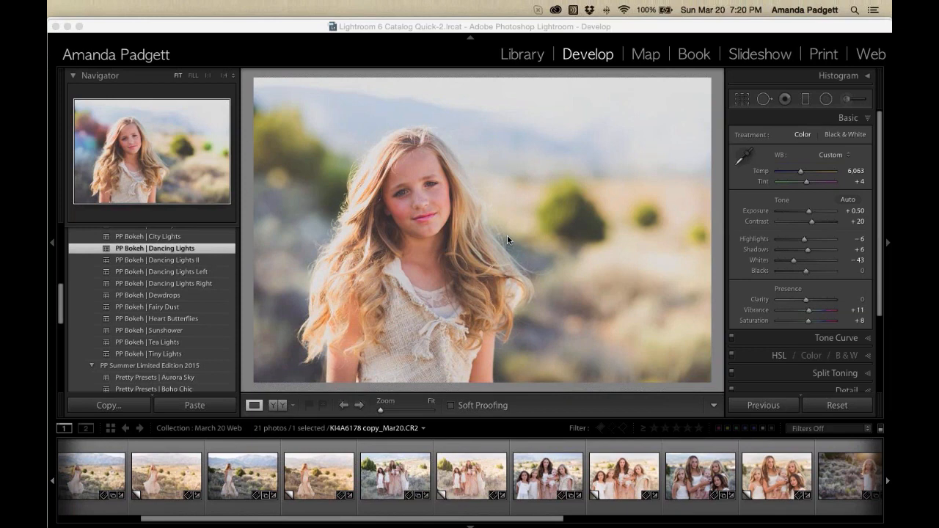
- Return to Lightroom's Library module and expand the family collection set, its second child set and the photography collection set
left_click(358, 60)
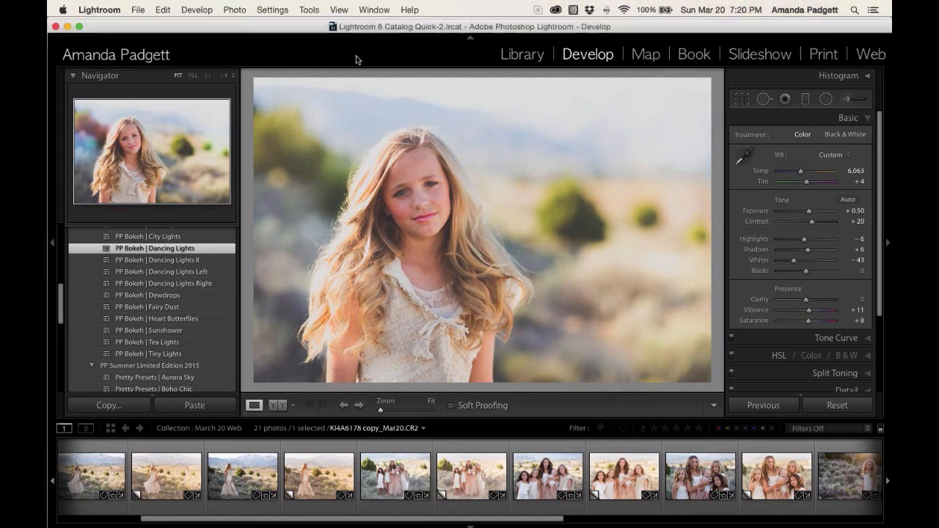
left_click(399, 25)
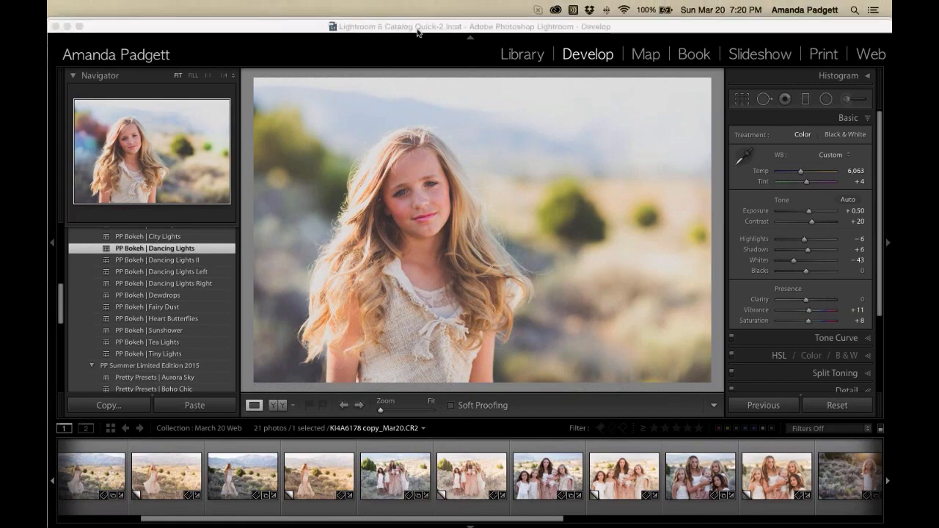
left_click(523, 57)
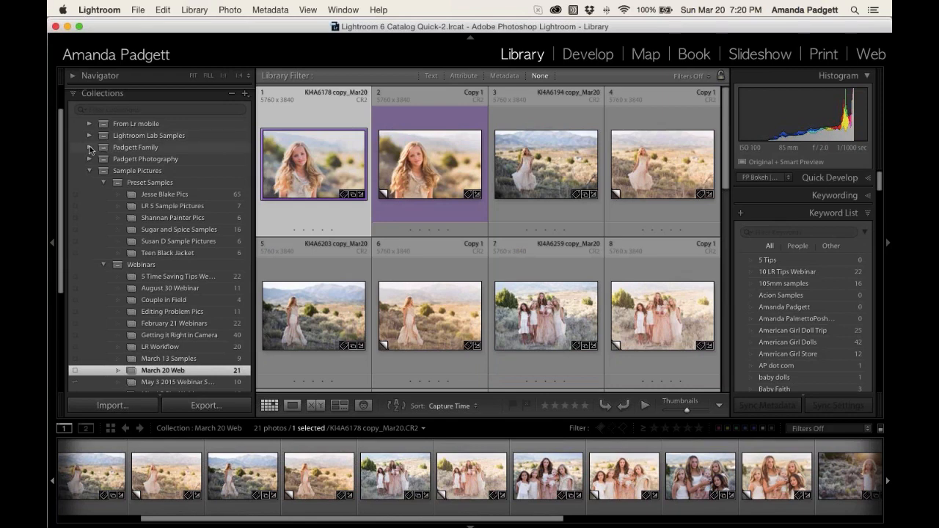
left_click(90, 148)
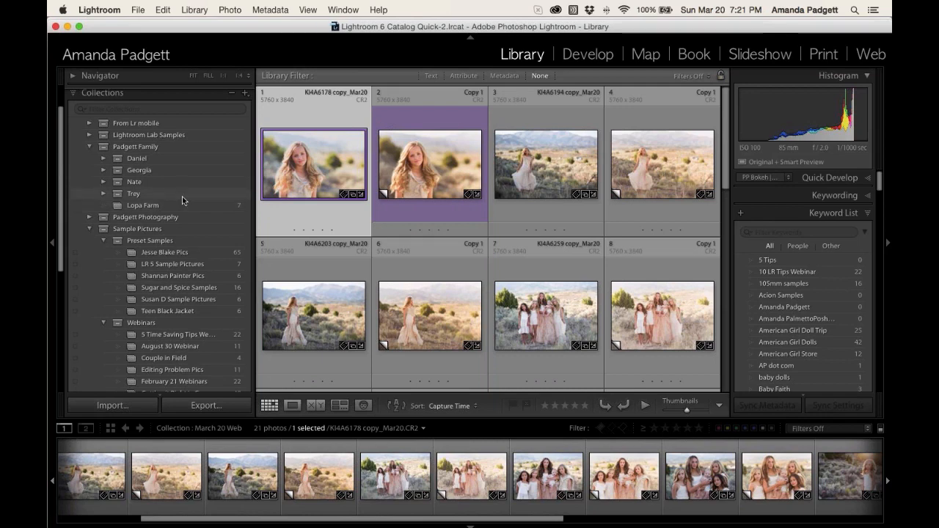
left_click(104, 170)
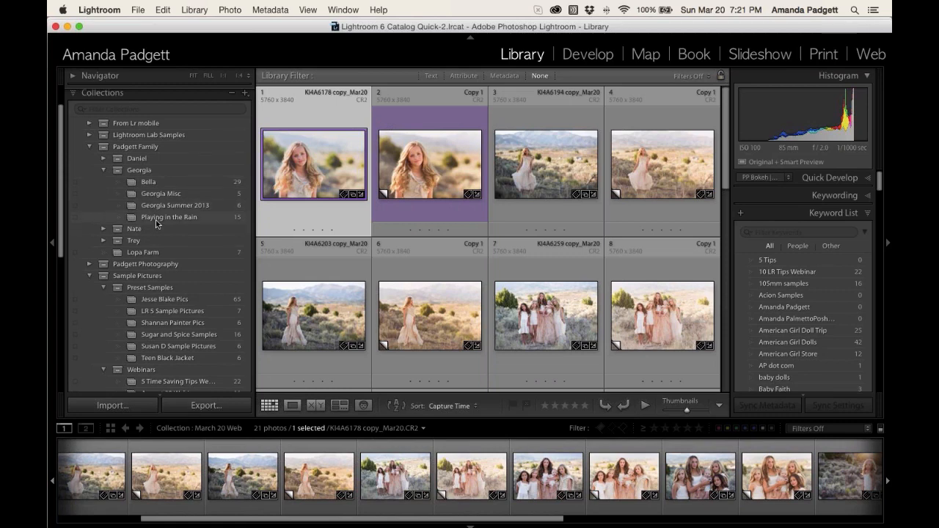
left_click(89, 263)
scroll(173, 235, "down", 1)
scroll(174, 235, "down", 2)
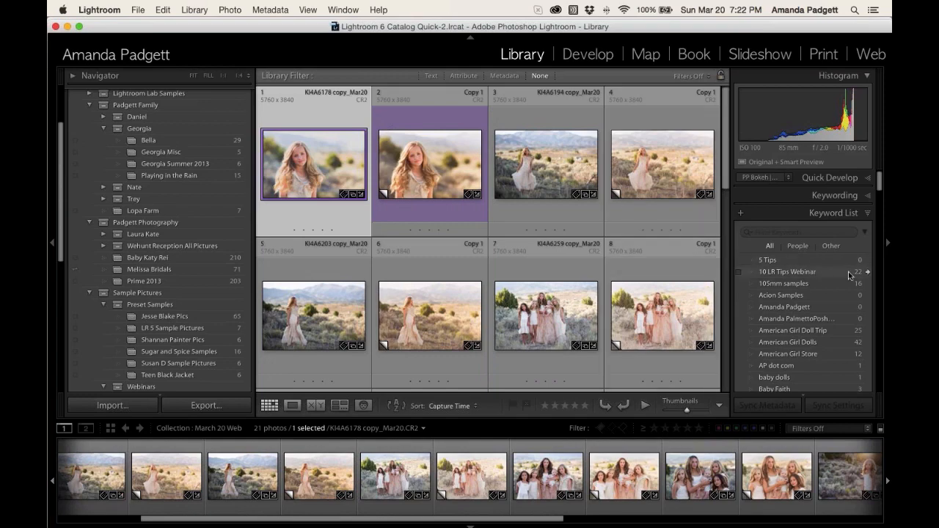
- Show all photos tagged with the American Girl Doll Trip keyword and view the options available for that keyword
left_click(867, 331)
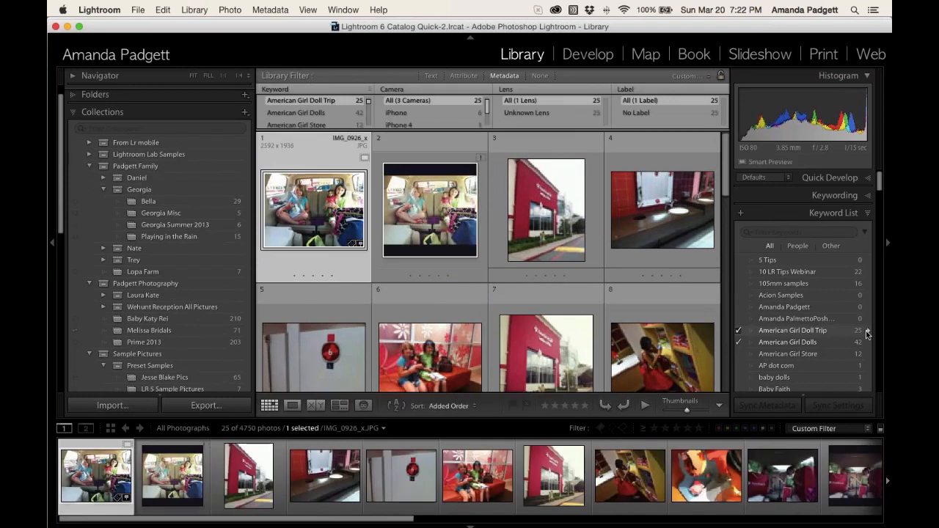
right_click(851, 332)
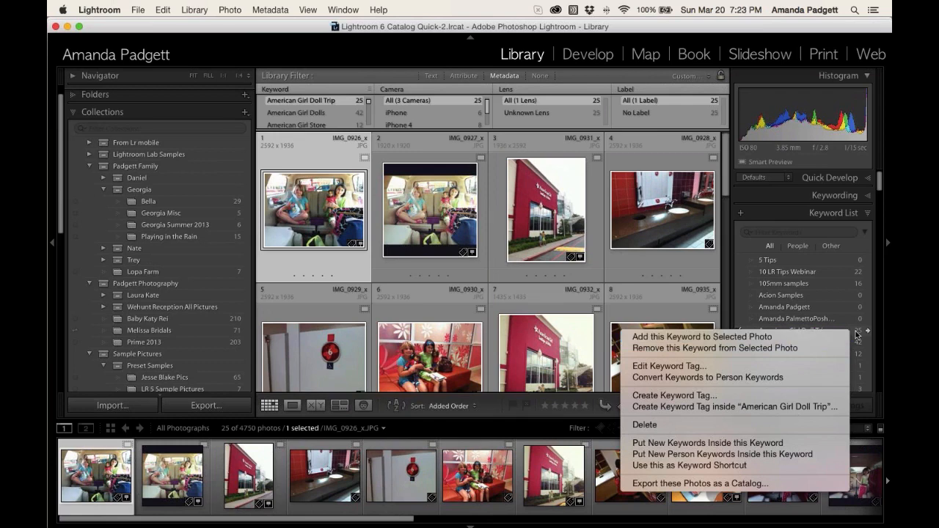
left_click(869, 335)
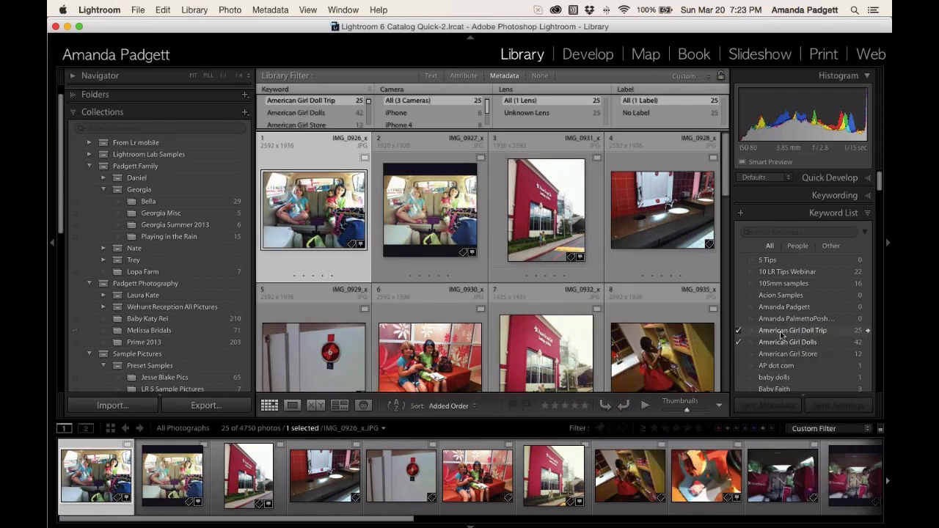
right_click(827, 336)
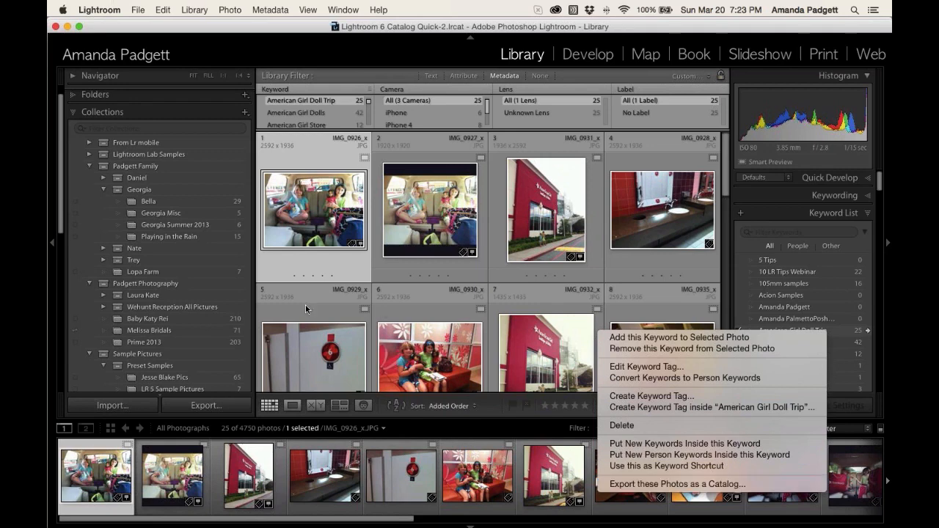
left_click(178, 226)
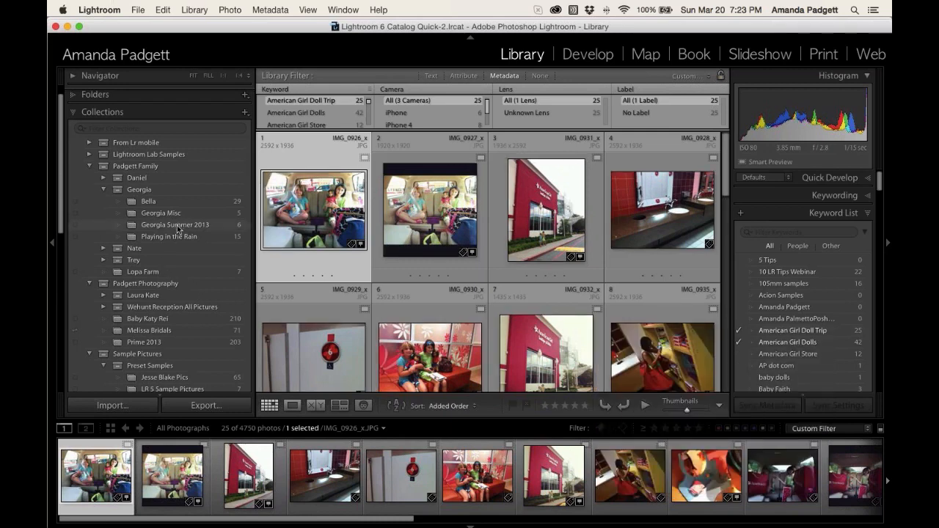
- Review the Export as Catalog settings for the Summer 2013 collection in the family set and cancel without exporting
right_click(177, 227)
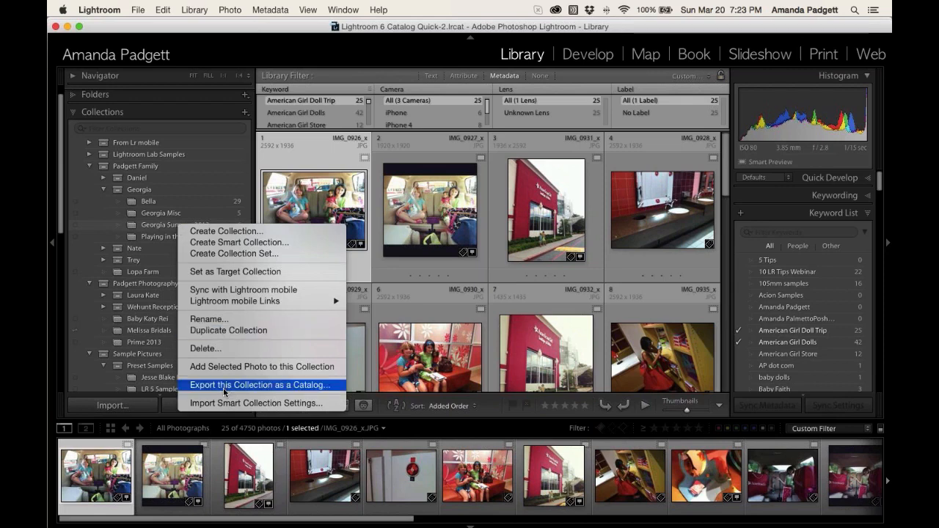
left_click(254, 385)
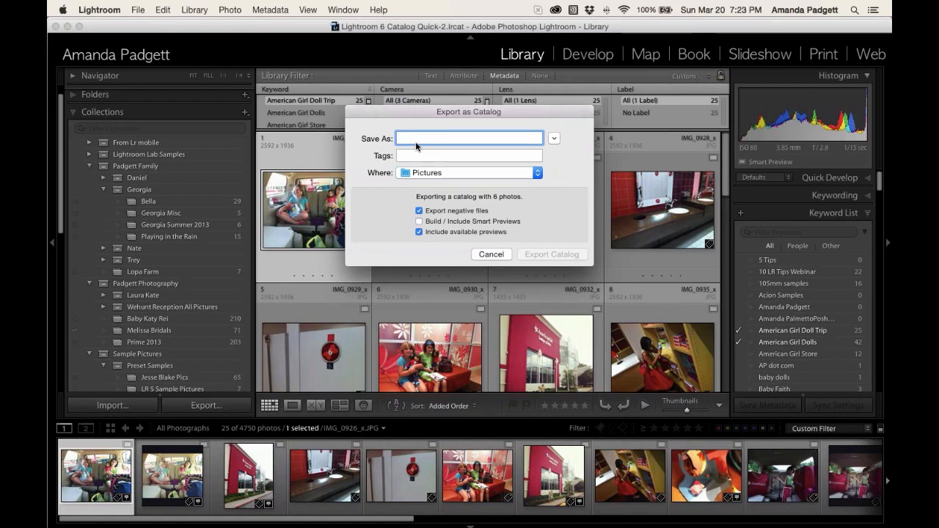
left_click(491, 254)
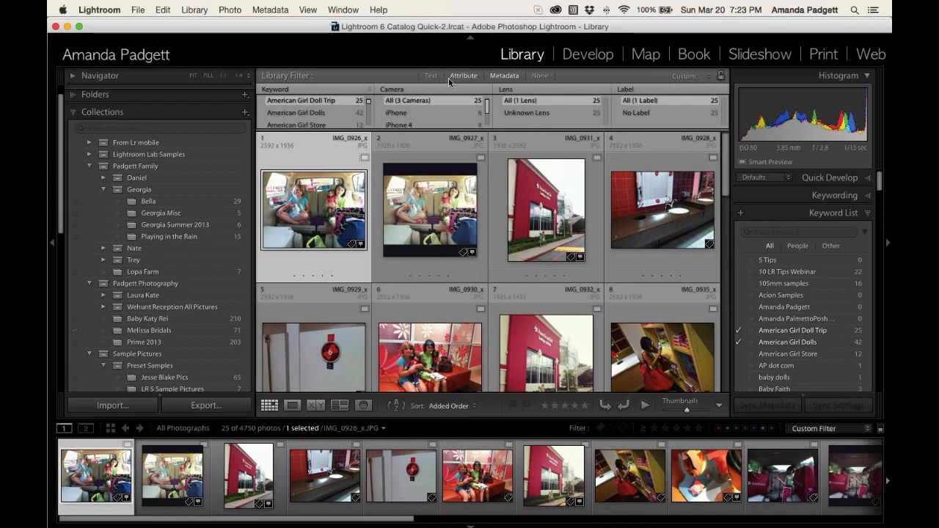
left_click(139, 10)
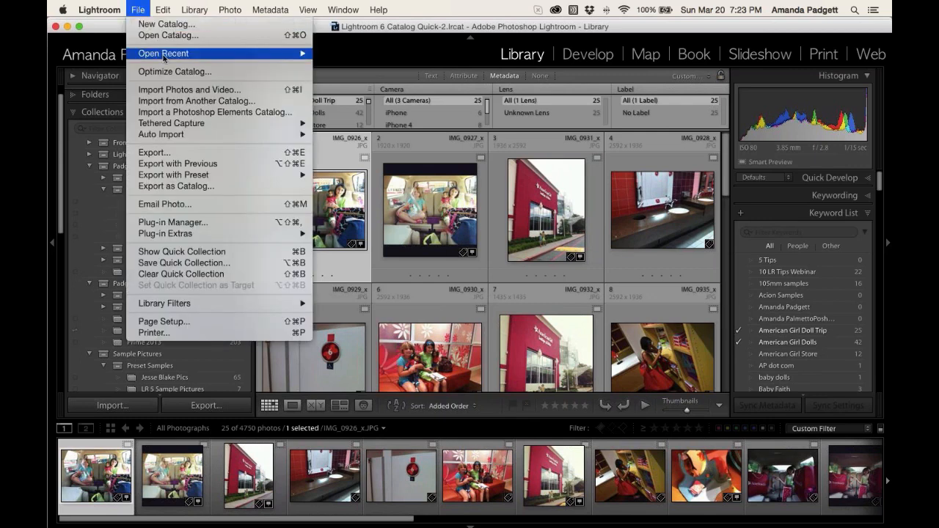
mouse_move(165, 54)
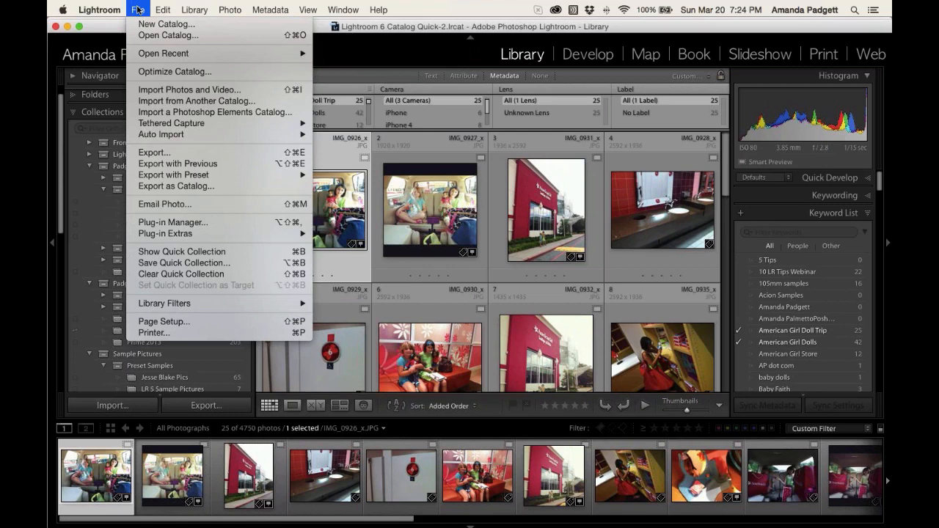
left_click(138, 8)
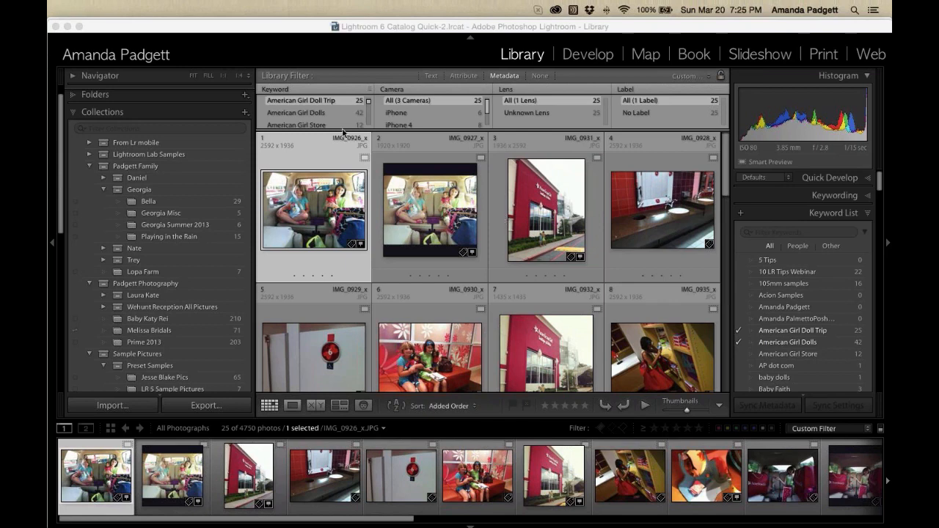
- Open the selected doll trip photo in the Develop module and collapse the presets to reach the collections
left_click(306, 46)
left_click(587, 57)
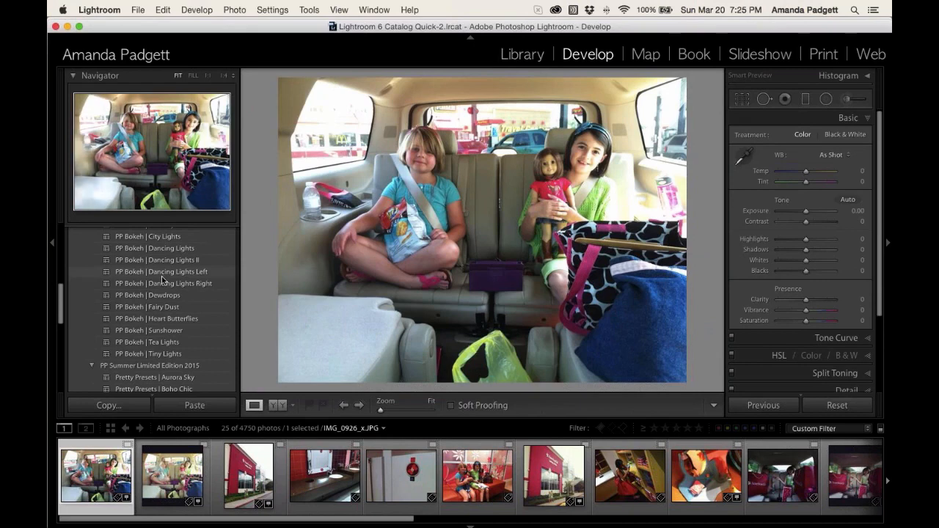
scroll(162, 280, "down", 5)
left_click(73, 340)
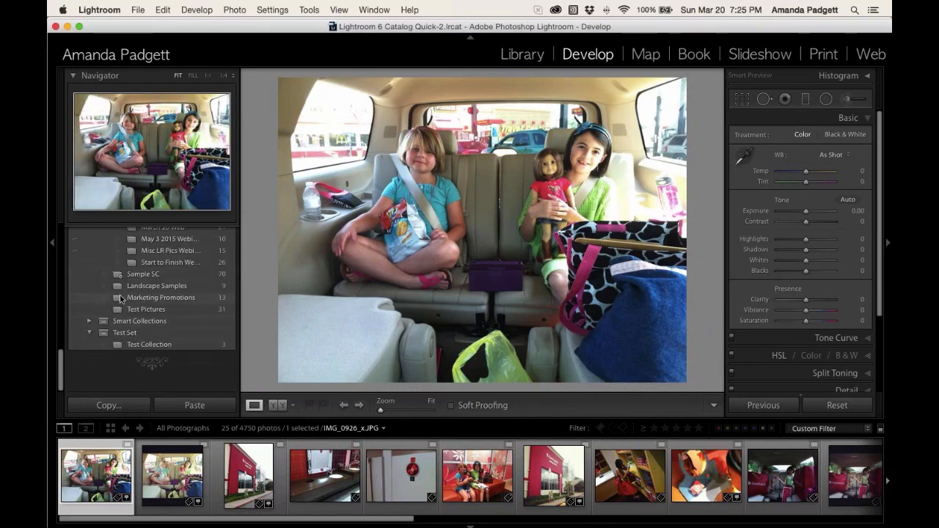
- Browse the collections available in the Develop module, including the Webinars and Preset Samples sets
scroll(155, 295, "up", 2)
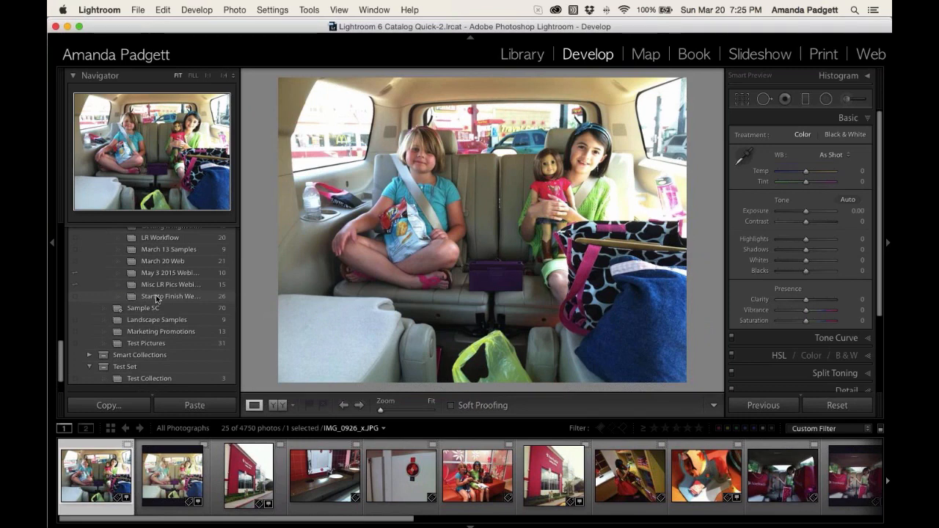
scroll(164, 293, "up", 4)
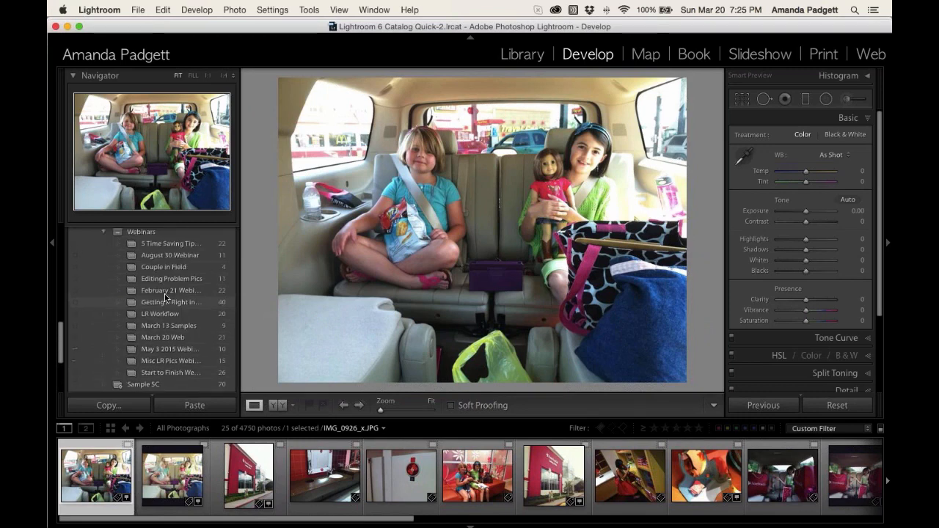
scroll(164, 294, "up", 3)
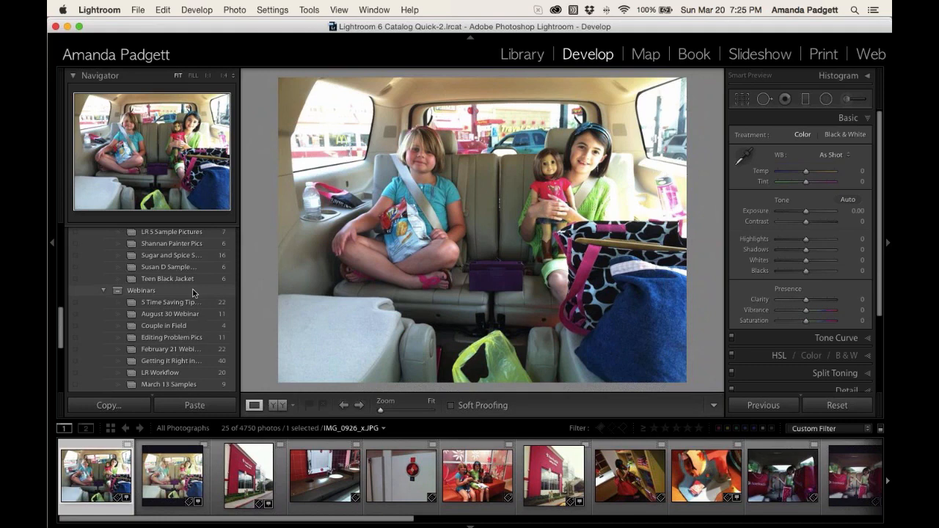
scroll(194, 294, "down", 2)
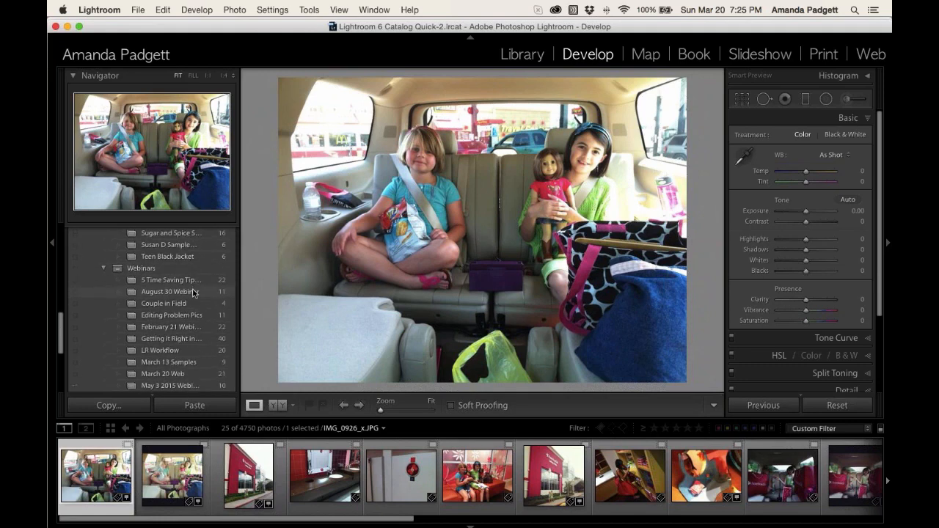
scroll(195, 293, "up", 3)
scroll(193, 294, "up", 10)
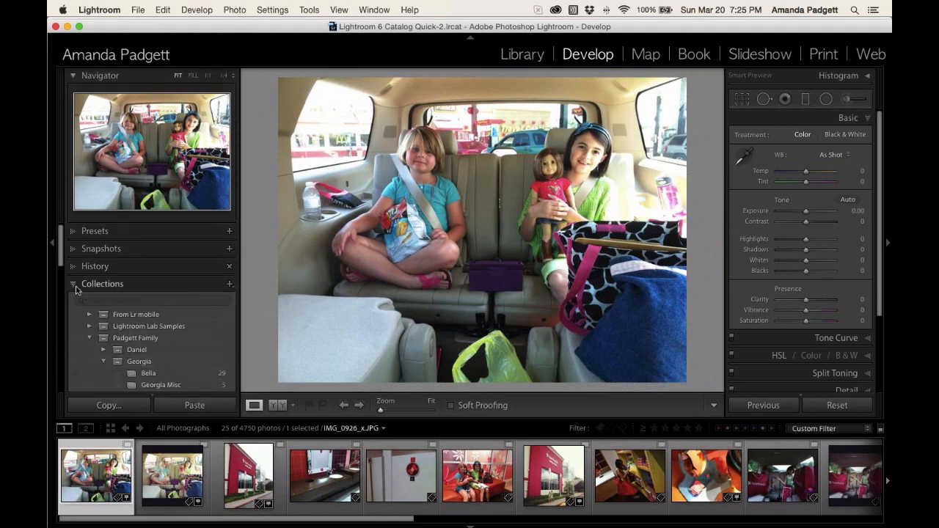
scroll(173, 337, "down", 10)
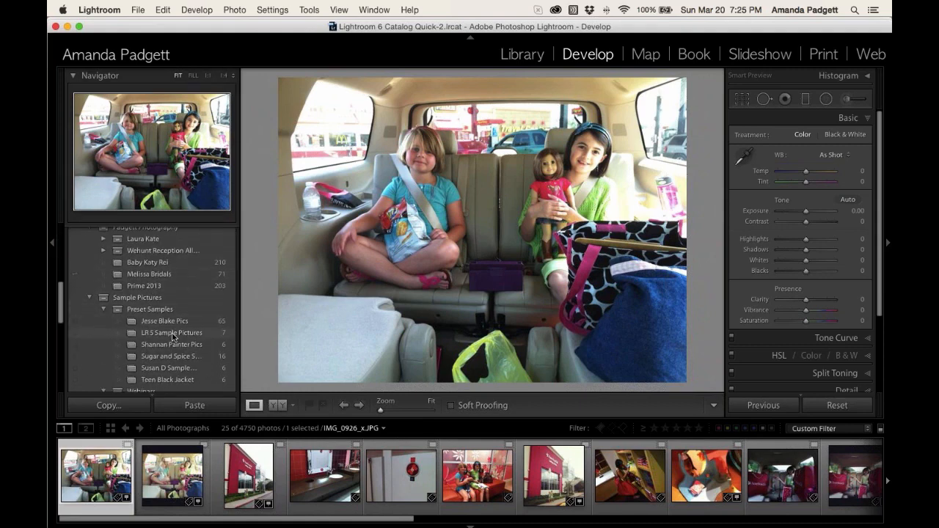
- Open the March 20 Web collection from the Webinars collection set
scroll(175, 343, "down", 5)
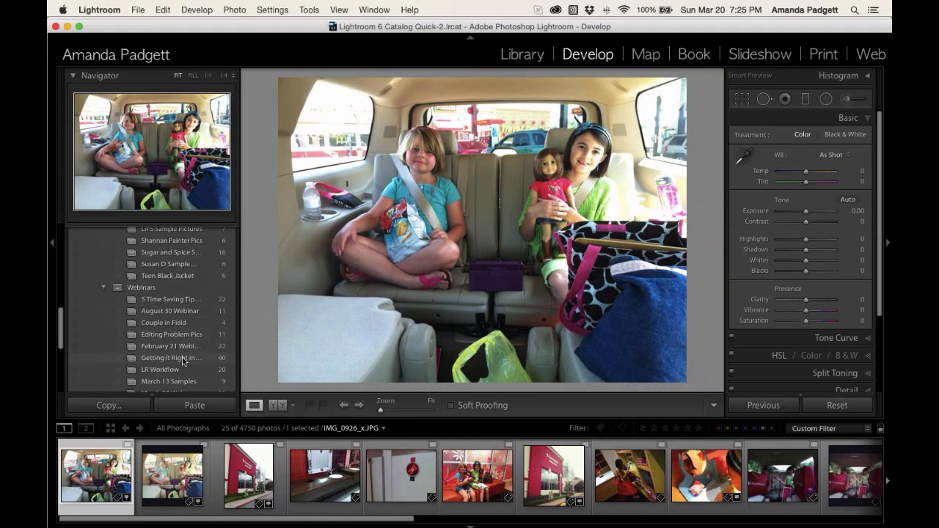
scroll(185, 356, "down", 3)
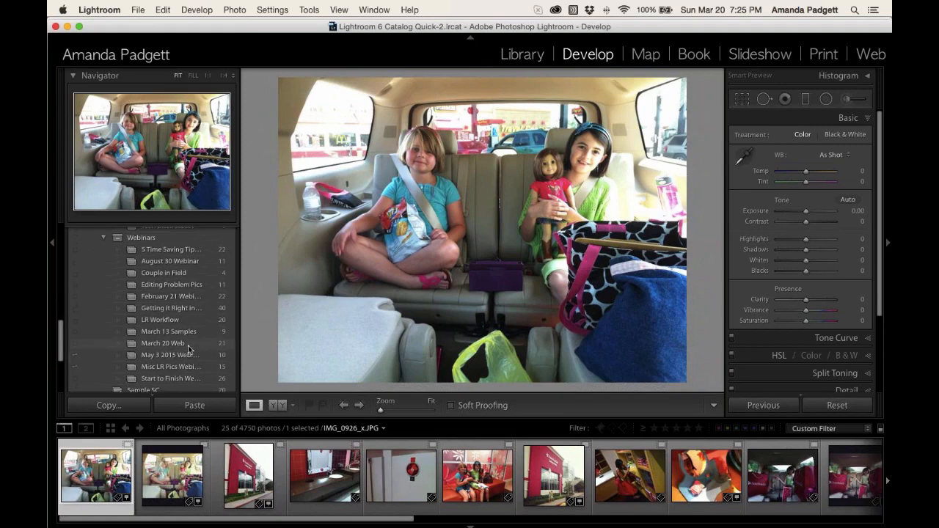
left_click(189, 345)
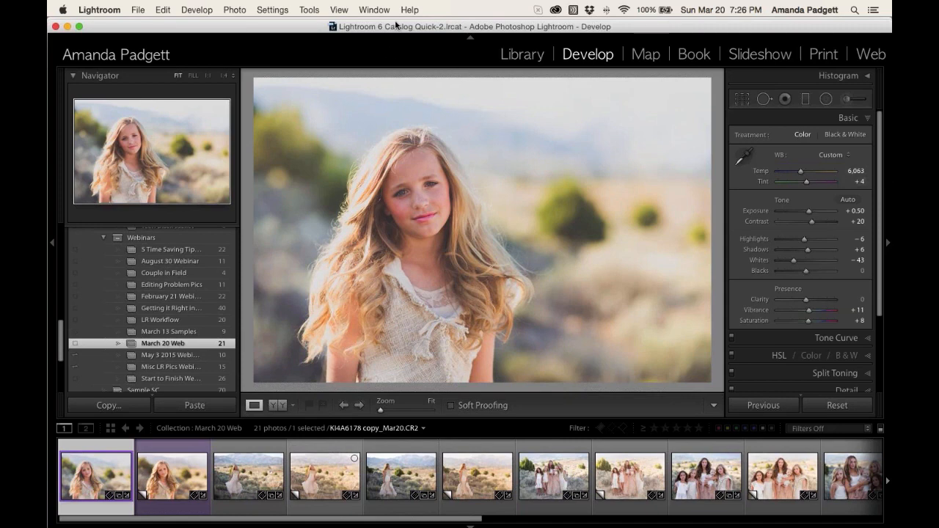
key("super+Tab")
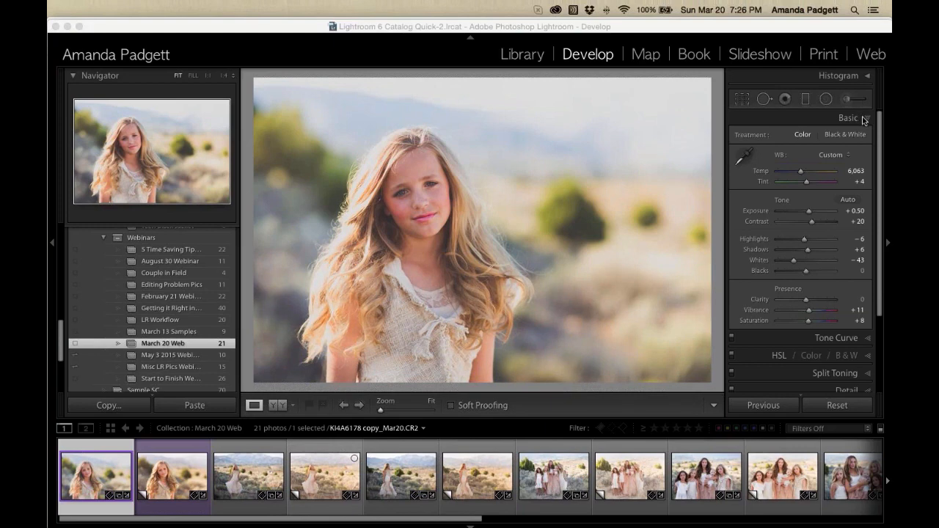
- Sample the white balance from two background spots beside the girl with Auto Dismiss enabled, and disable Auto Dismiss
left_click(746, 157)
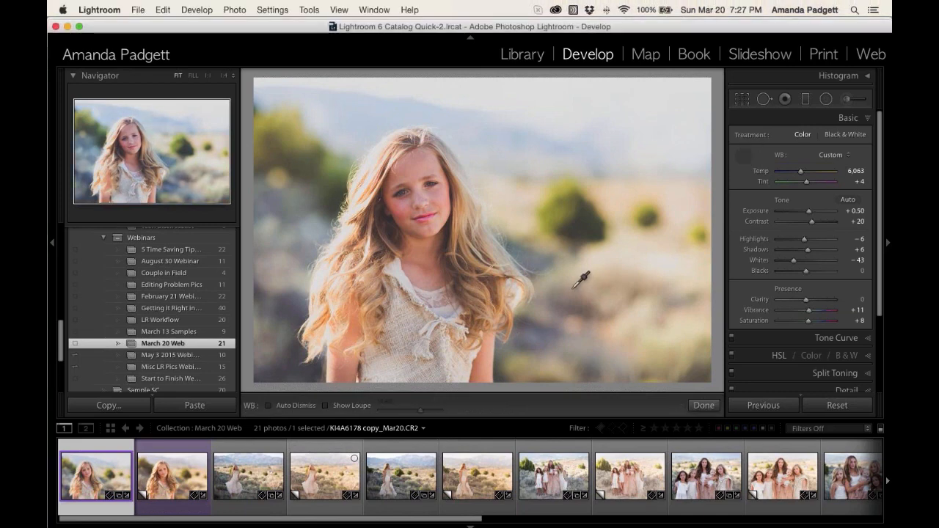
left_click(270, 406)
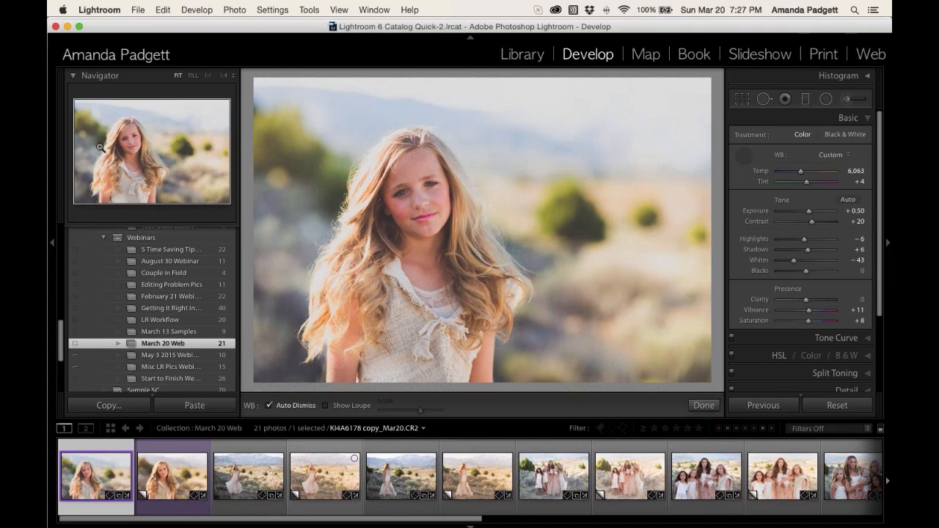
left_click(298, 243)
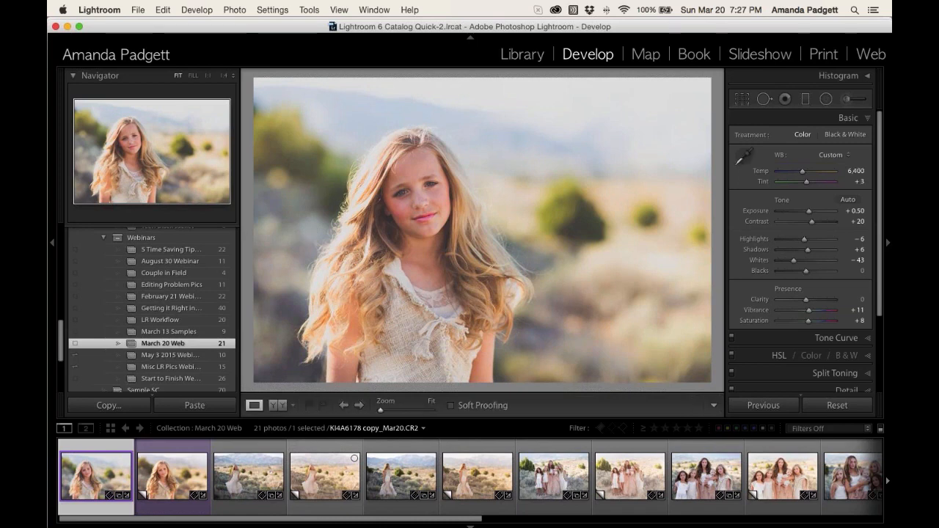
left_click(745, 157)
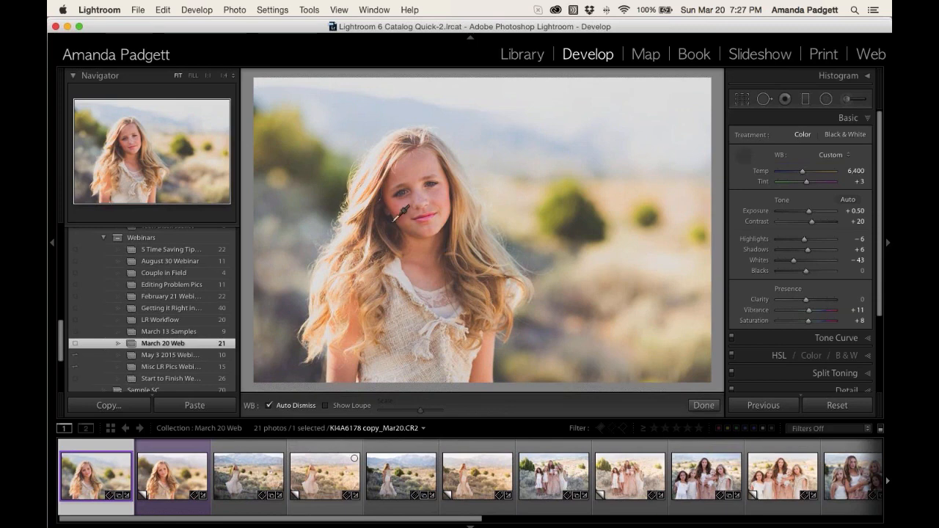
left_click(307, 212)
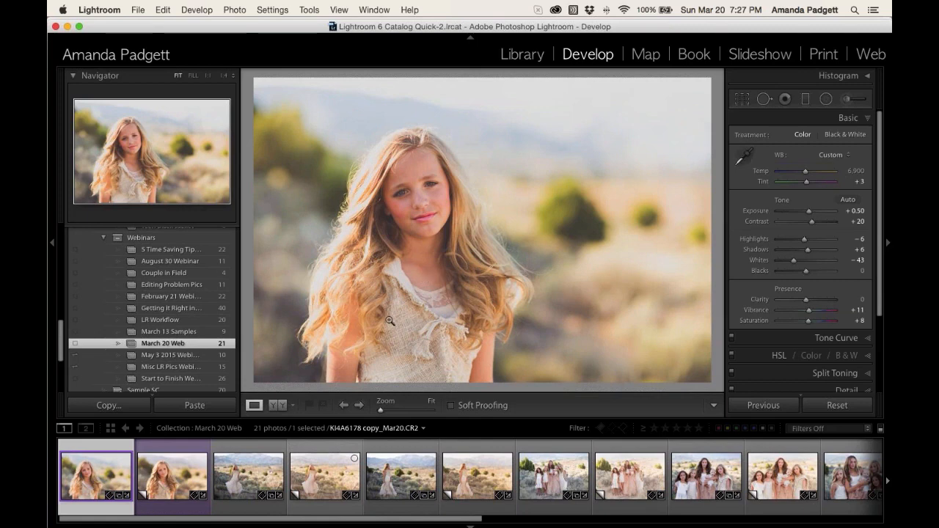
left_click(744, 156)
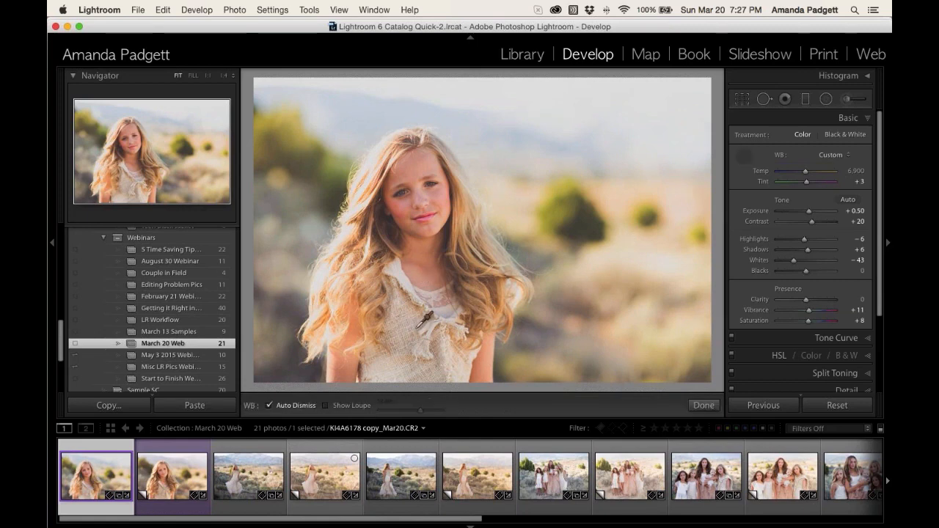
left_click(269, 405)
- Hide and show the toolbar with the White Balance Selector and the Adjustment Brush active, and close the selector
key("t")
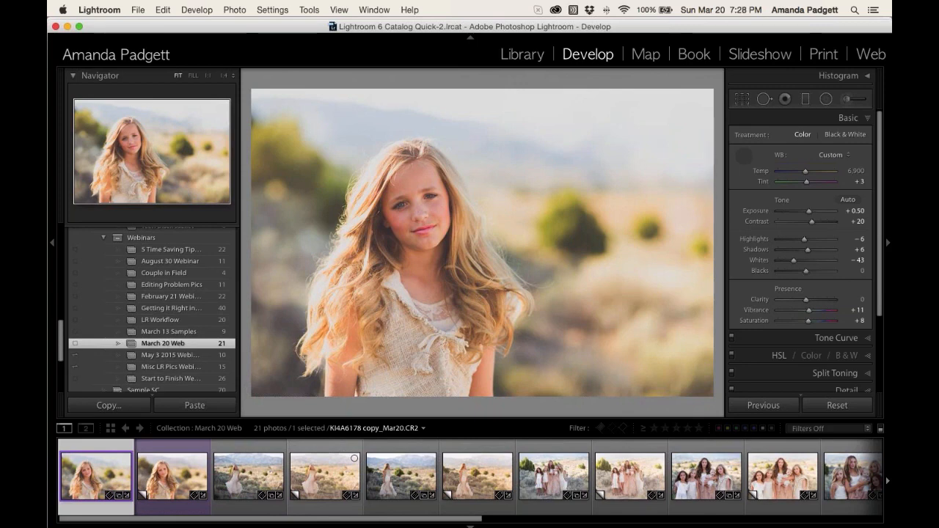
left_click(853, 99)
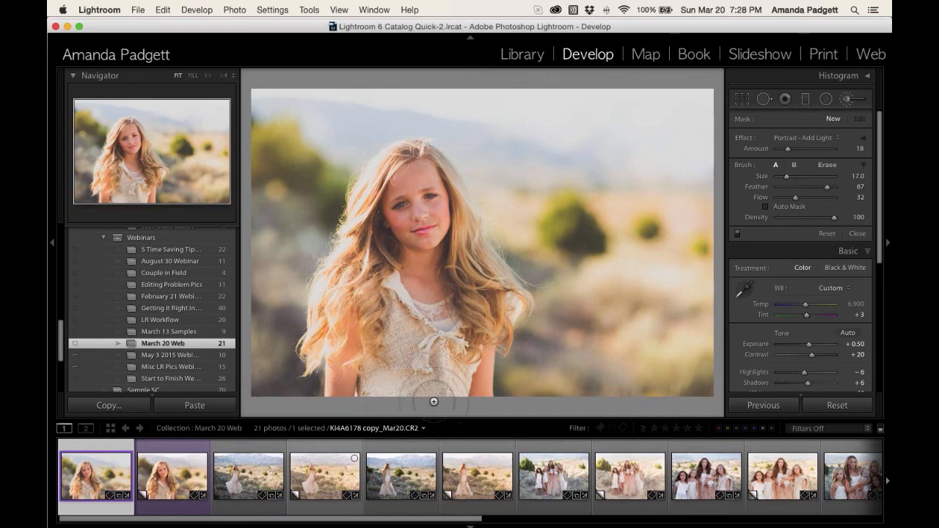
key("t")
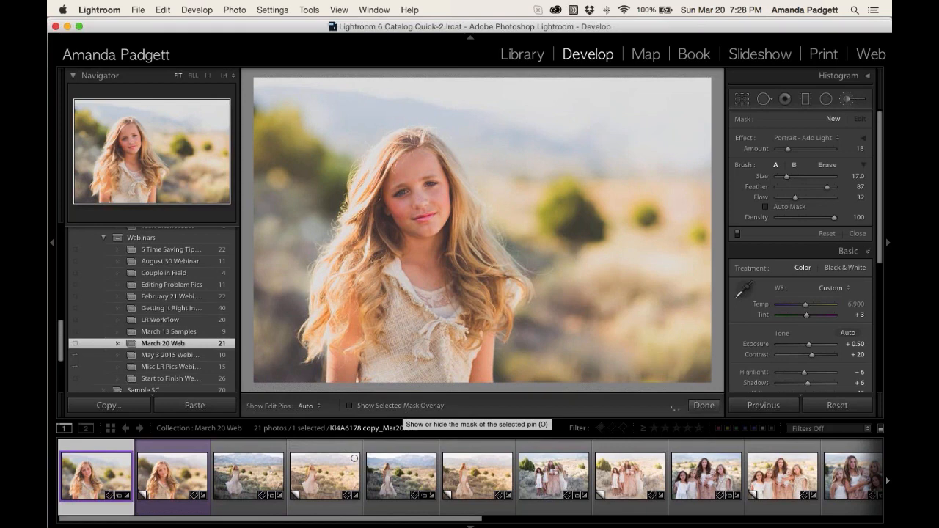
key("w")
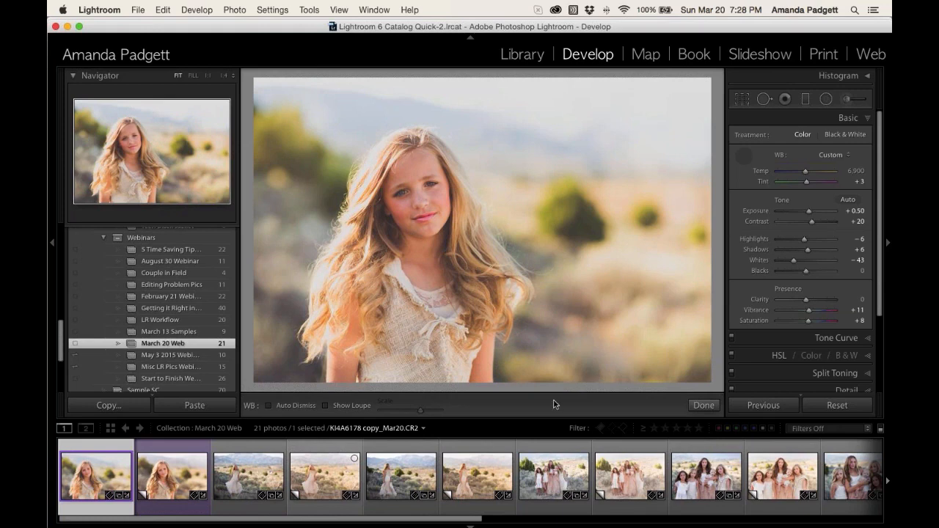
key("t")
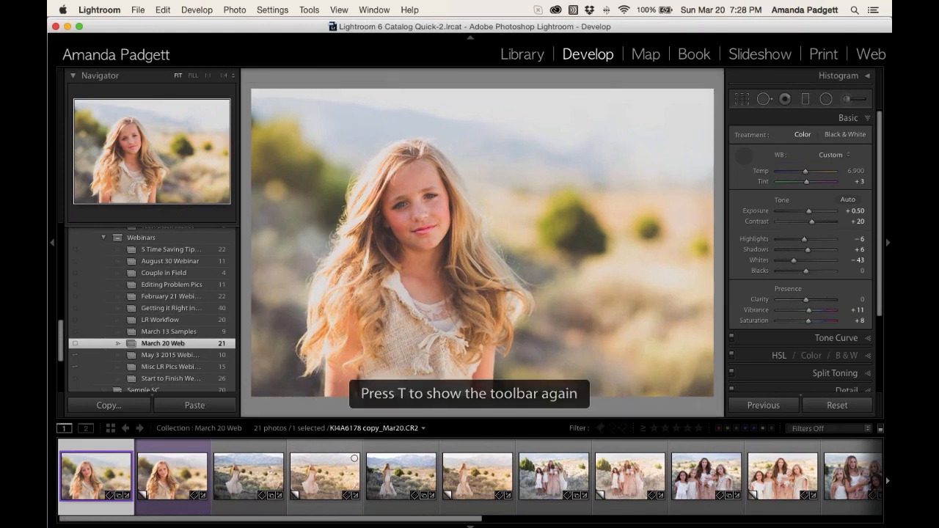
key("t")
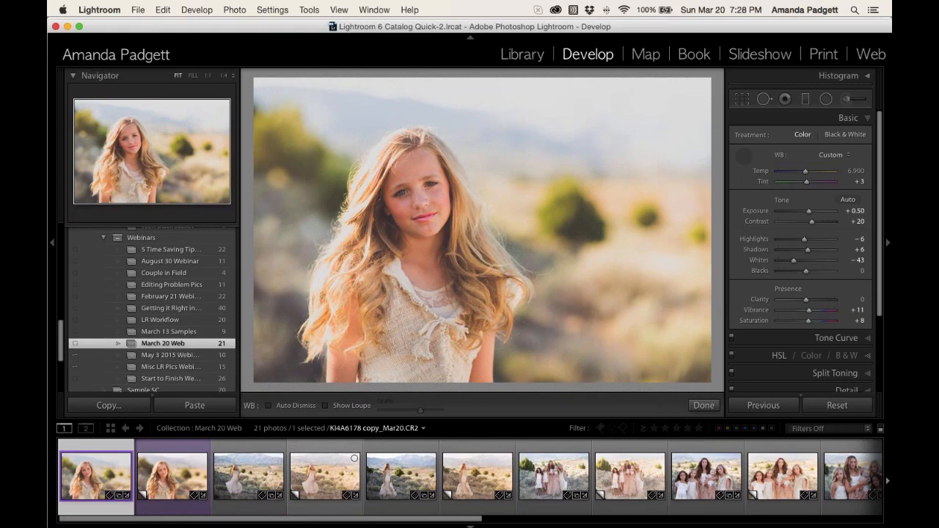
left_click(743, 154)
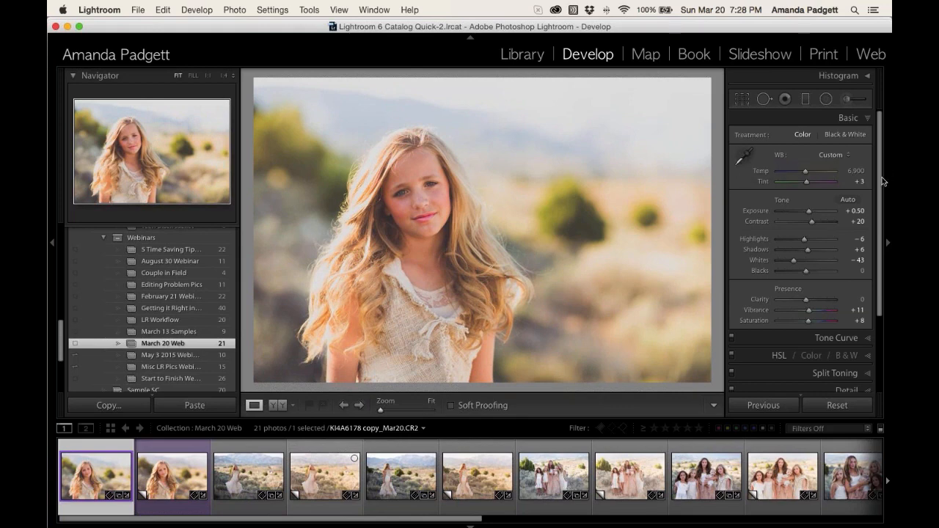
left_click(509, 125)
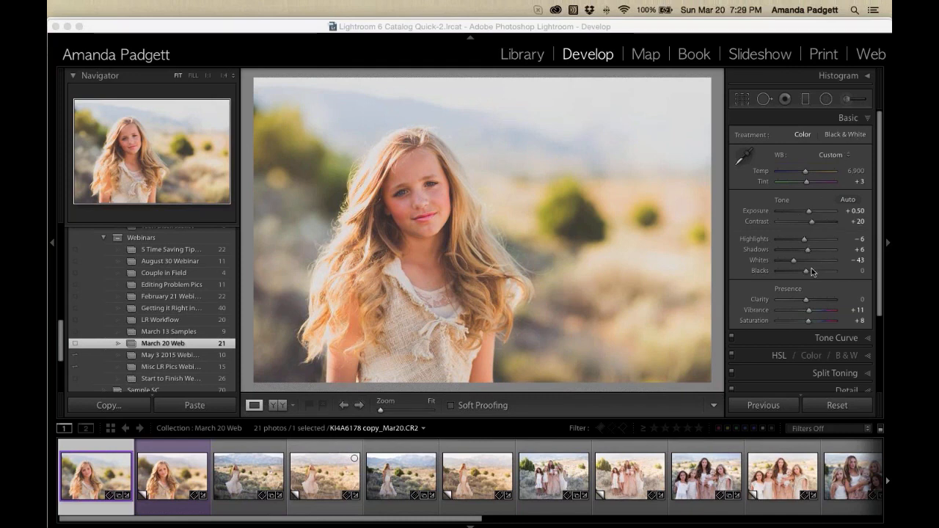
- Reset the portrait's develop settings and sample a new white balance from the background beside the girl's hair
left_click(829, 409)
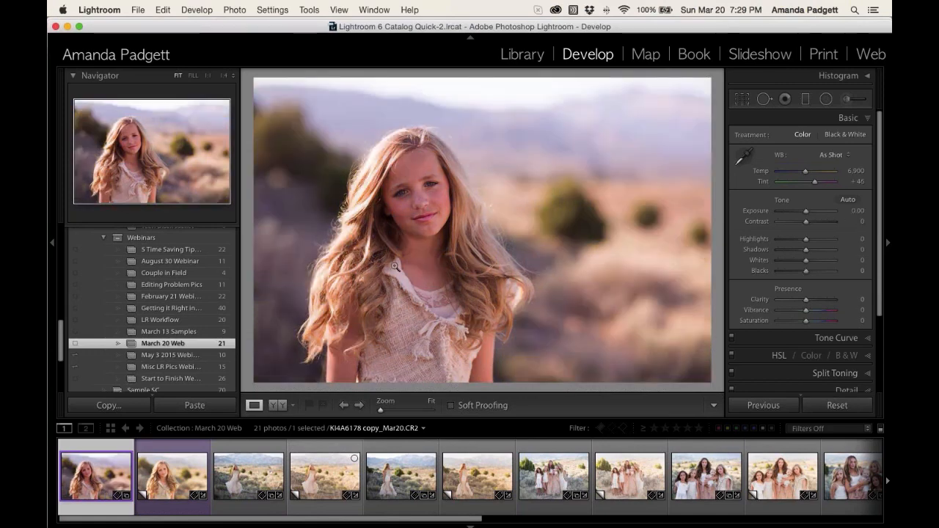
left_click(744, 156)
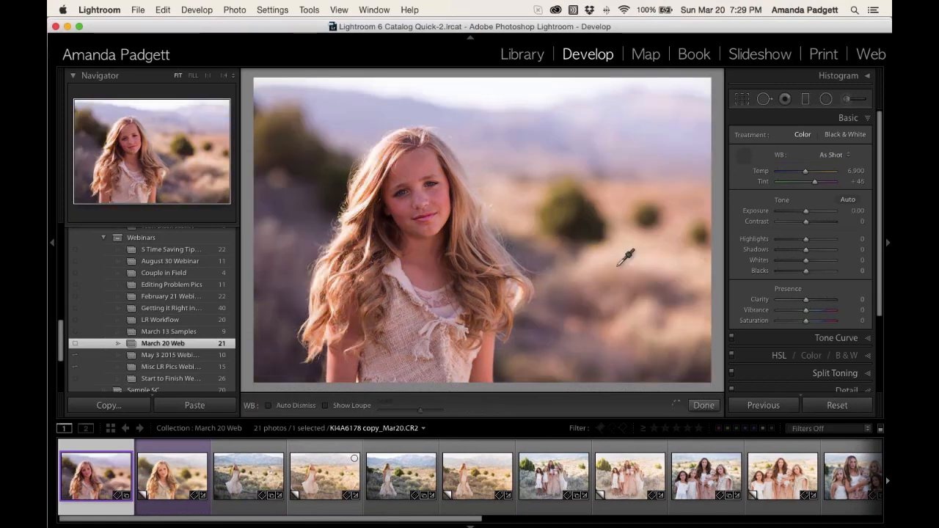
left_click(298, 235)
- Set the portrait's Exposure to +0.40, Clarity to +8, Vibrance to +11, Temp to 6,583 and Blacks to -10
left_click_drag(805, 212, 809, 214)
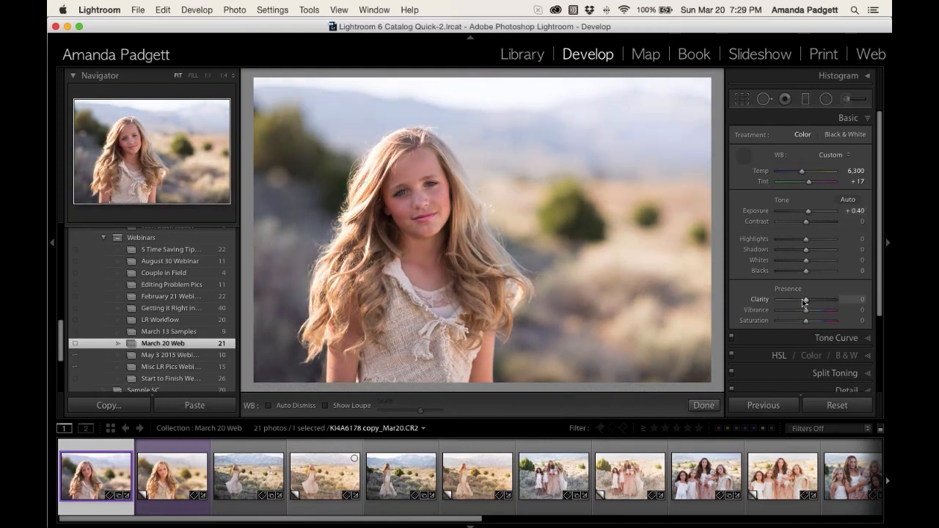
left_click_drag(805, 300, 809, 300)
left_click_drag(806, 310, 811, 310)
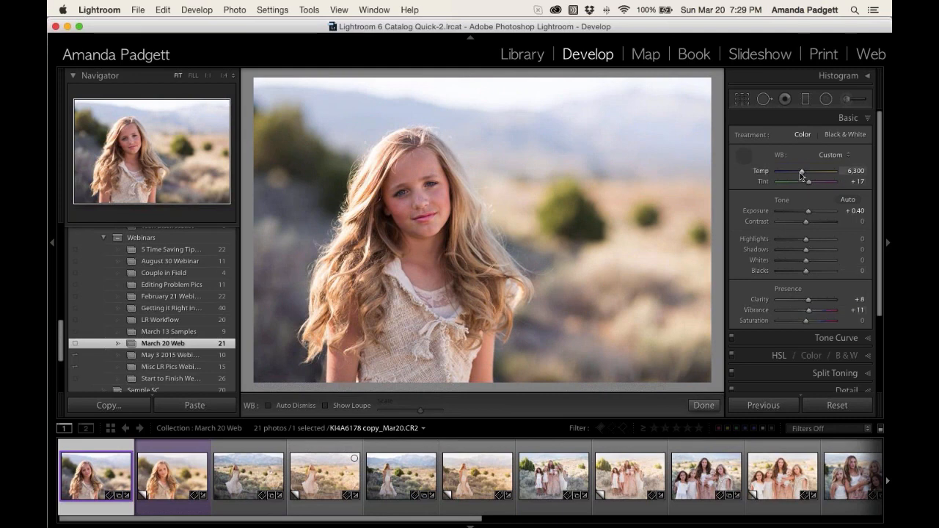
left_click_drag(801, 171, 803, 172)
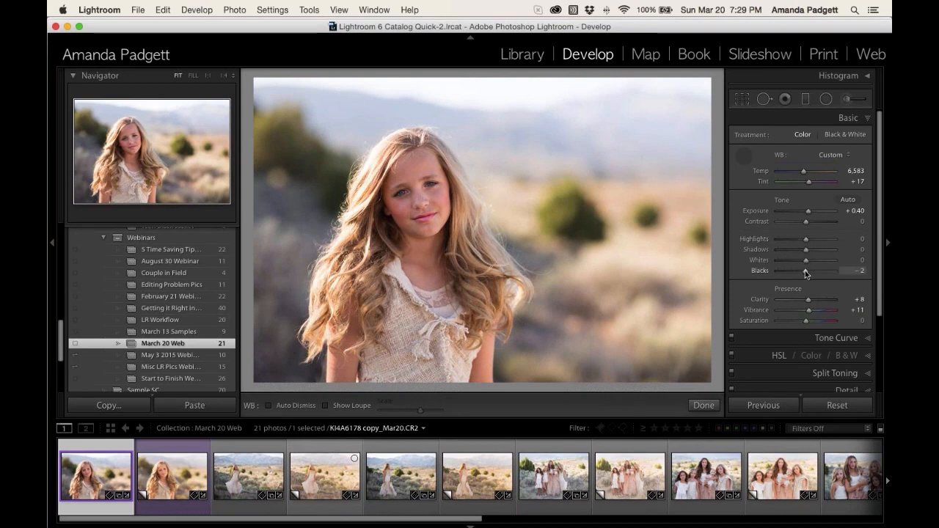
left_click_drag(806, 274, 803, 274)
- Paint the Portrait - Skin Smooth brush effect over the girl's face at brush size 5.0, with the mask overlay shown
left_click(847, 100)
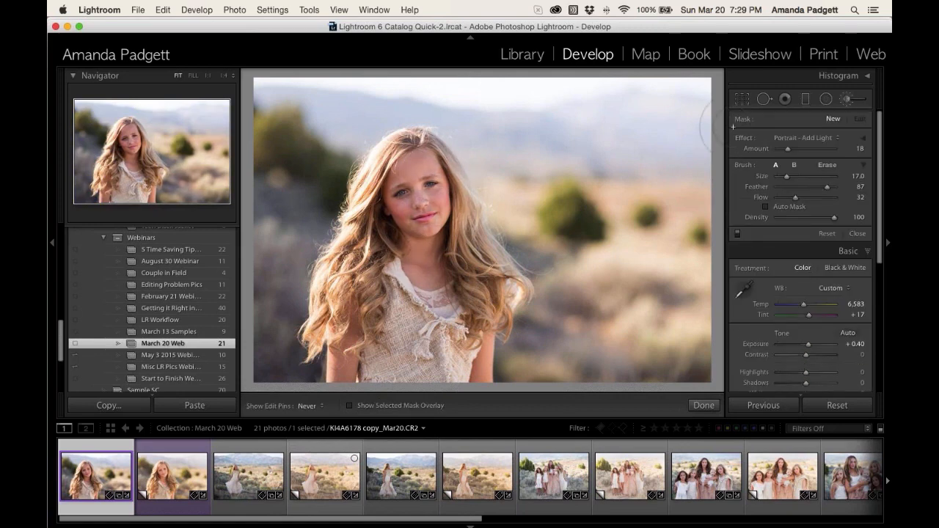
left_click(823, 137)
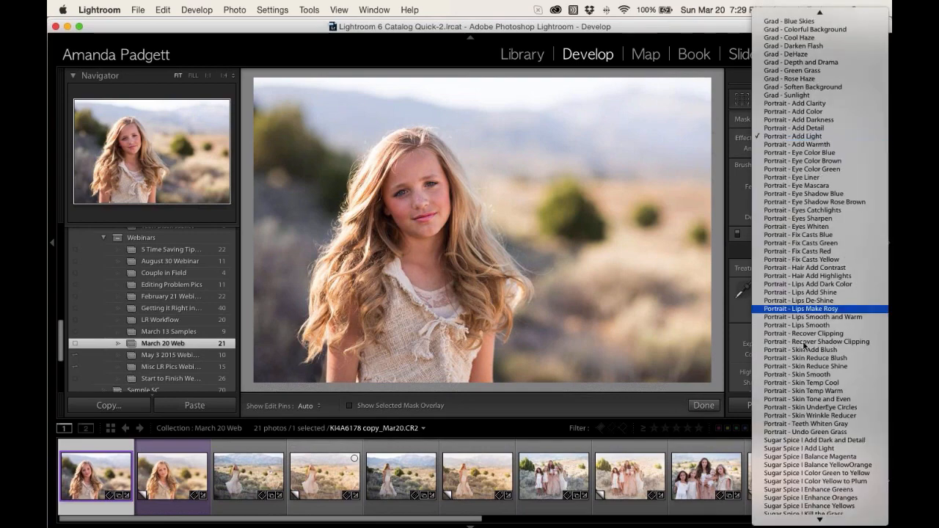
scroll(818, 367, "down", 1)
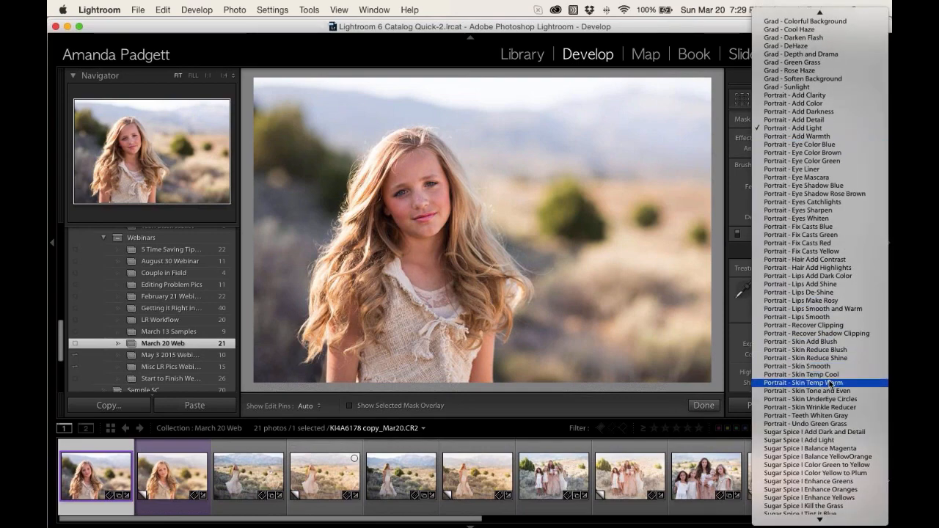
left_click(831, 365)
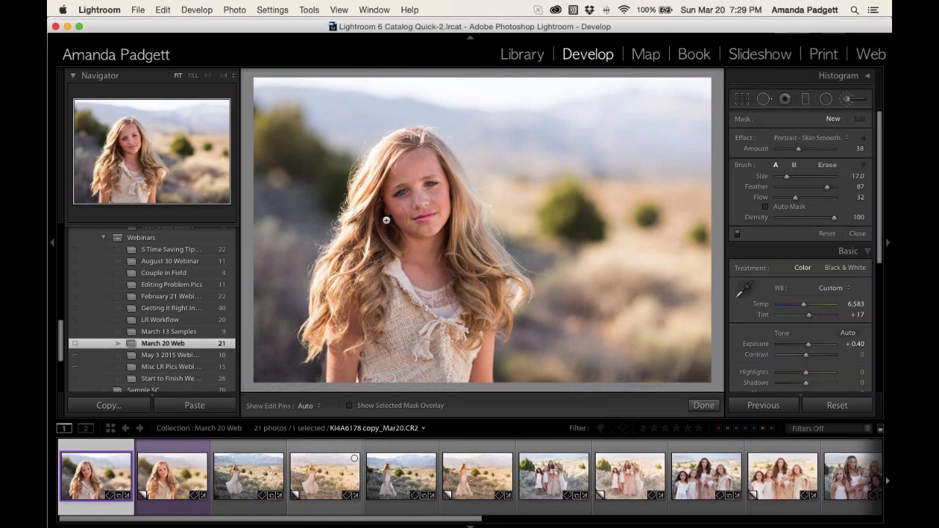
left_click(412, 169)
key("o")
scroll(431, 191, "down", 2)
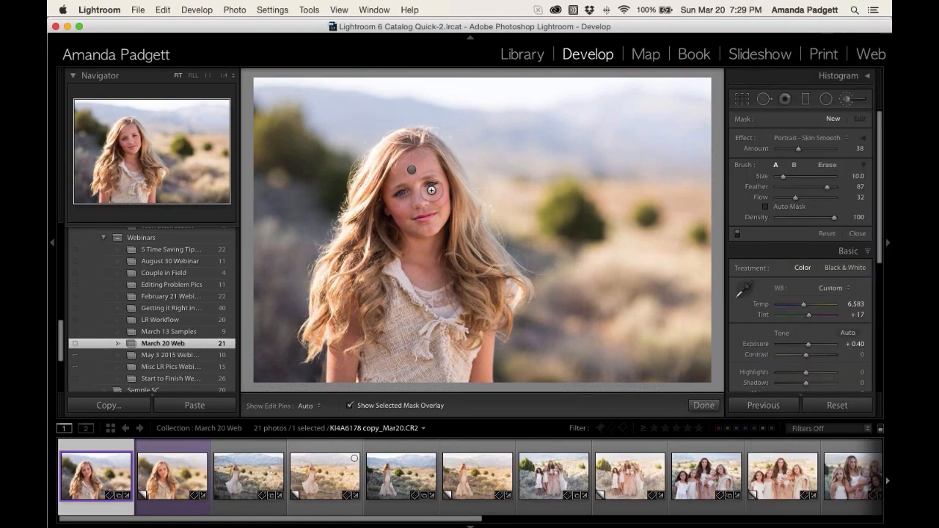
scroll(431, 168, "down", 3)
key("h")
mouse_move(394, 170)
left_mouse_down()
mouse_move(402, 207)
mouse_move(418, 198)
mouse_move(417, 171)
mouse_move(417, 192)
mouse_move(439, 193)
mouse_move(436, 224)
mouse_move(402, 220)
mouse_move(438, 215)
left_mouse_up()
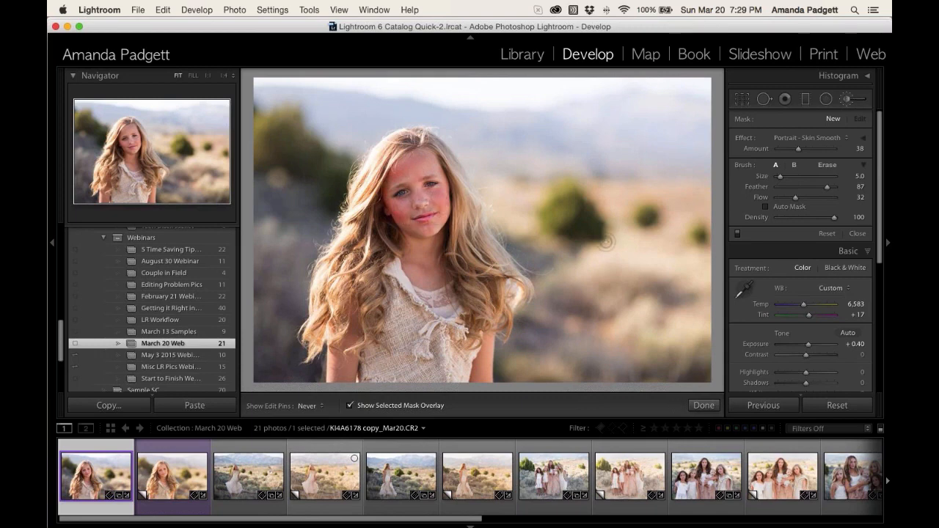
- Set the brush Flow to 72 and paint more Skin Smooth effect over the girl's cheeks and forehead
left_click_drag(800, 197, 808, 197)
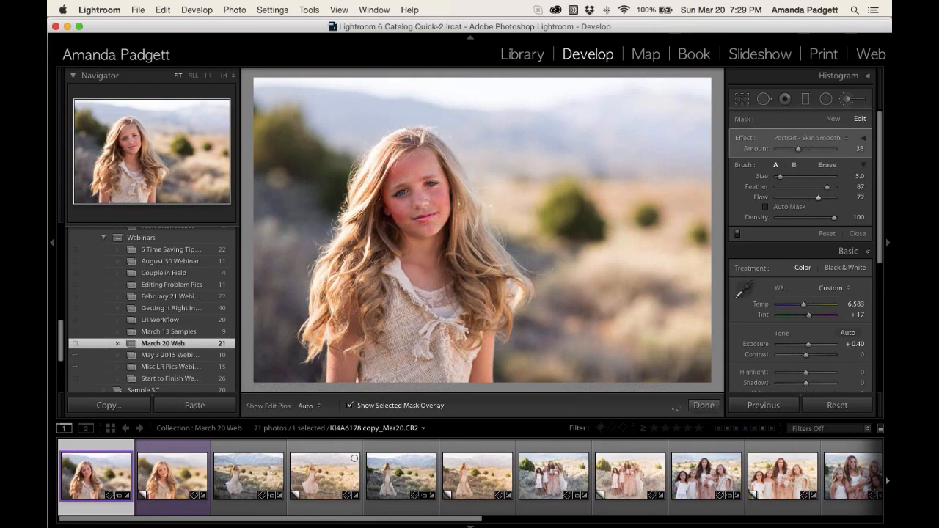
key("h")
mouse_move(411, 207)
left_mouse_down()
mouse_move(442, 200)
mouse_move(440, 222)
mouse_move(404, 224)
mouse_move(437, 227)
mouse_move(437, 168)
mouse_move(438, 172)
left_mouse_up()
- Toggle the visibility of the brush edit pins, hide the mask overlay and finish the brush adjustment
key("h")
key("h")
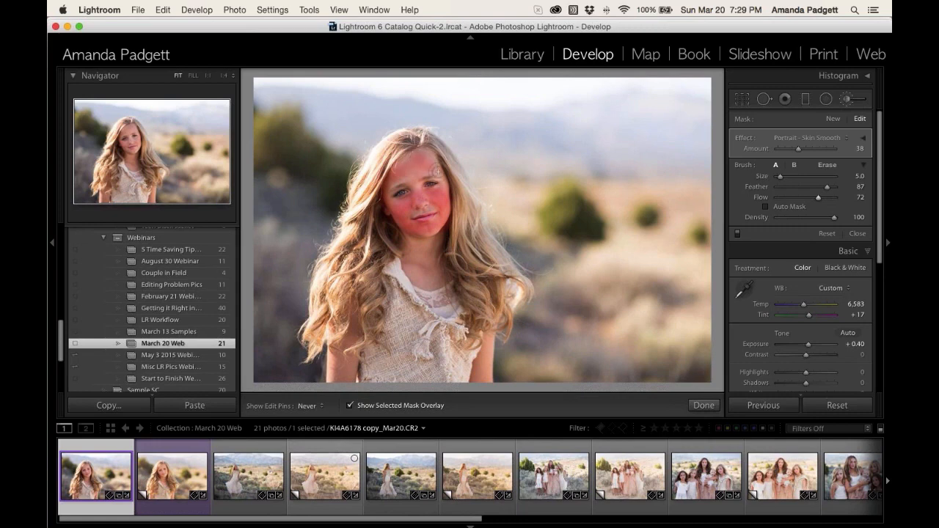
key("h")
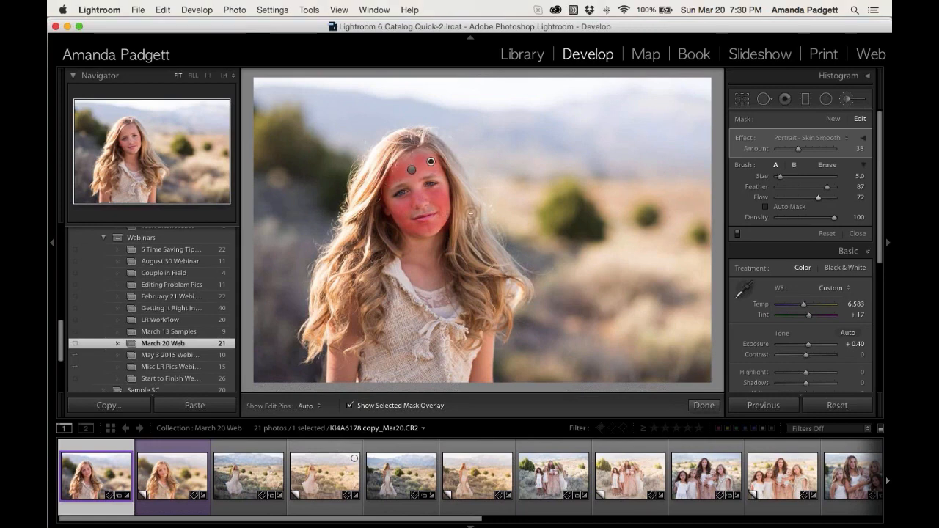
key("o")
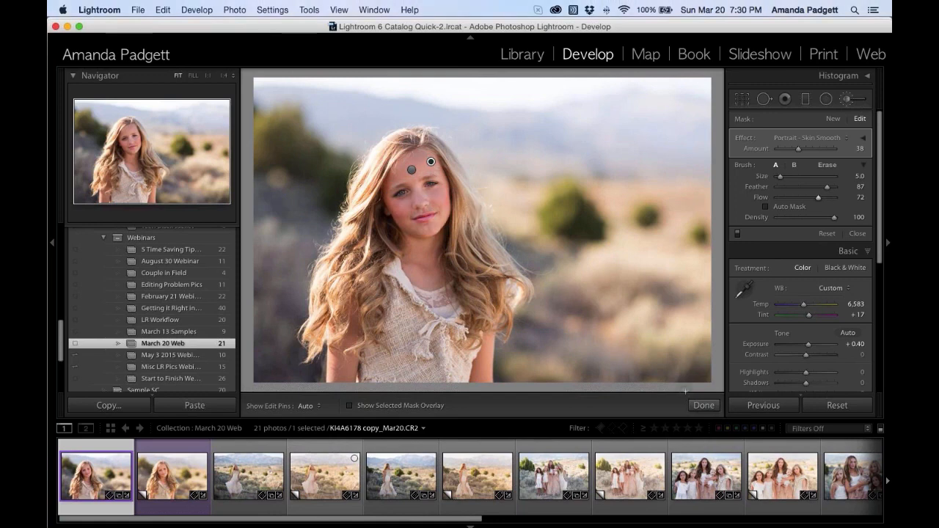
left_click(702, 405)
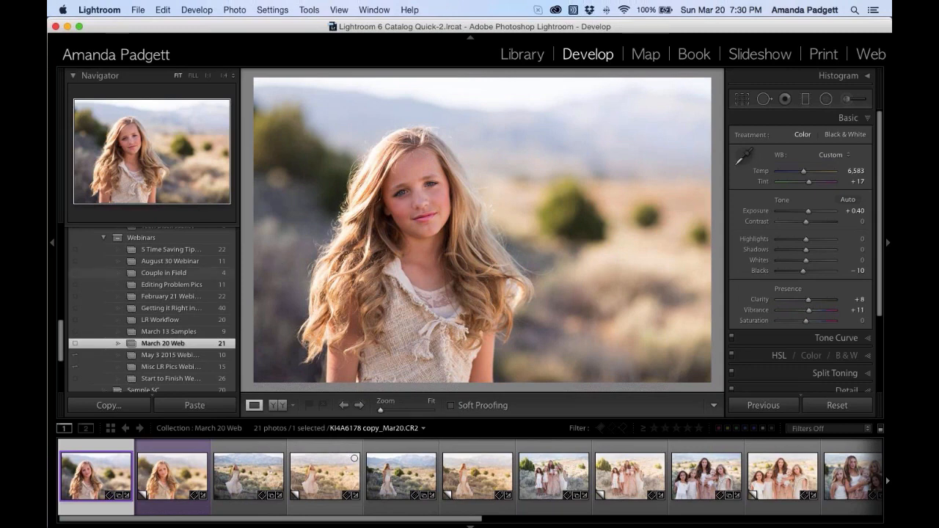
- Save the portrait's current edit as a snapshot named "small tweaks"
scroll(151, 271, "up", 5)
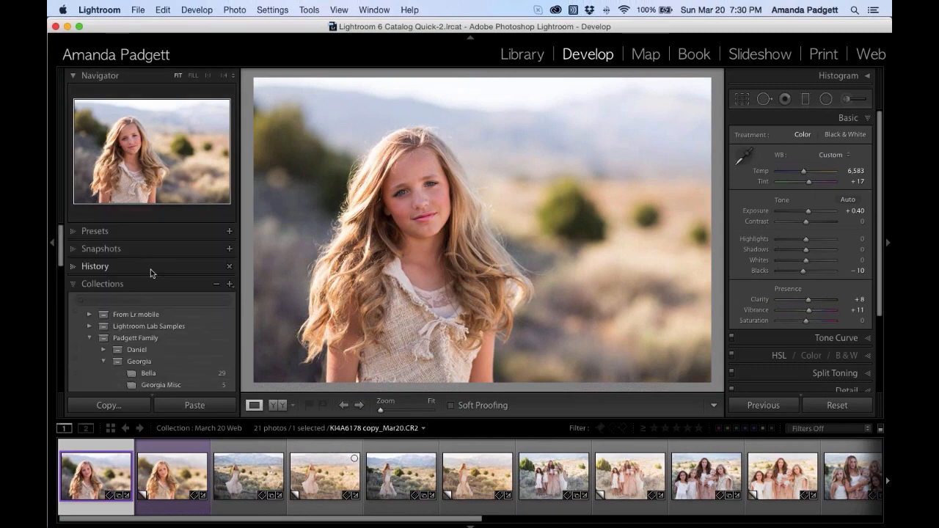
left_click(76, 232)
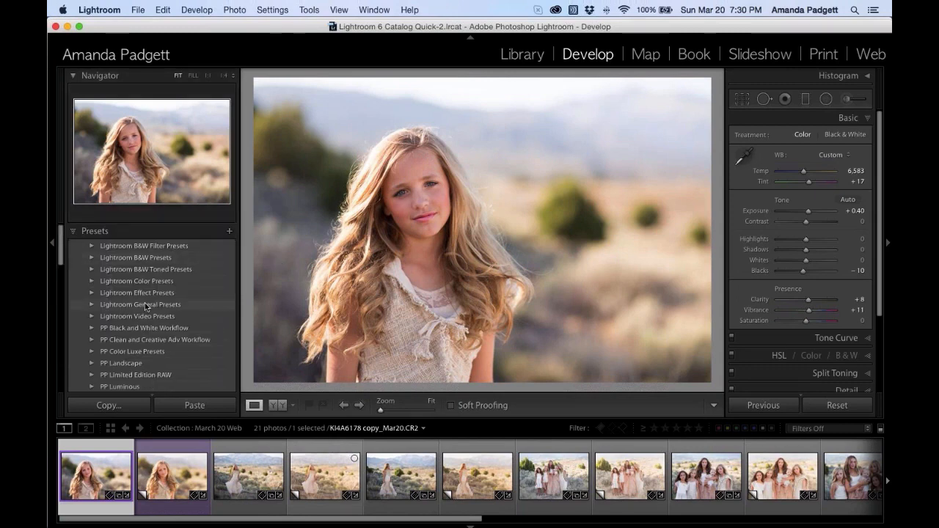
scroll(145, 302, "down", 5)
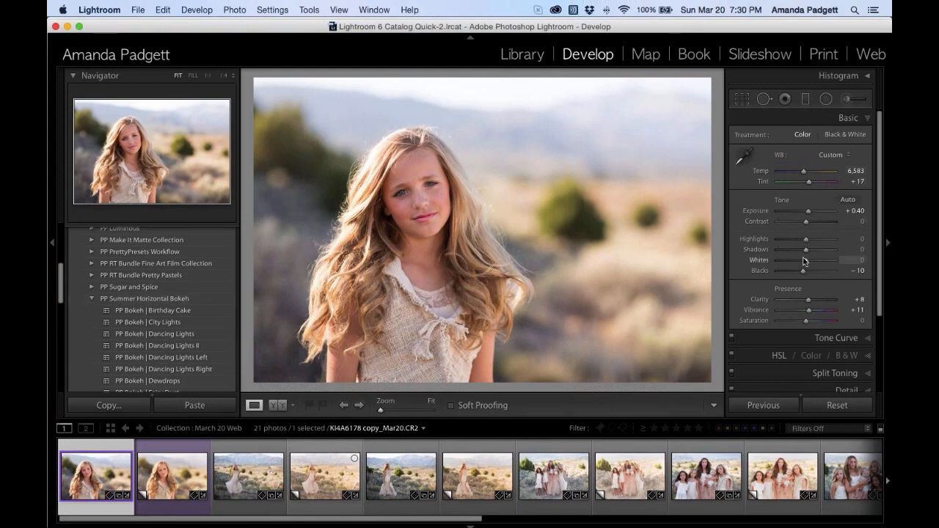
key("super+n")
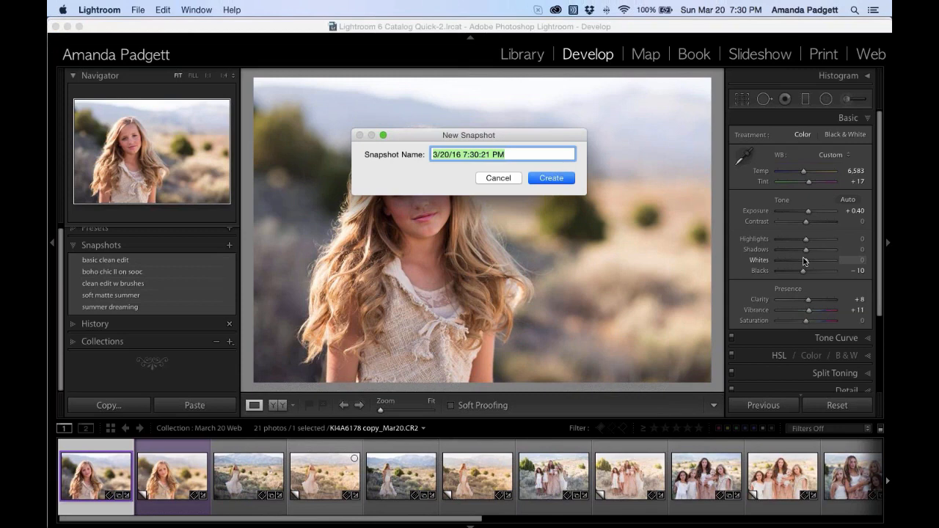
type("hand")
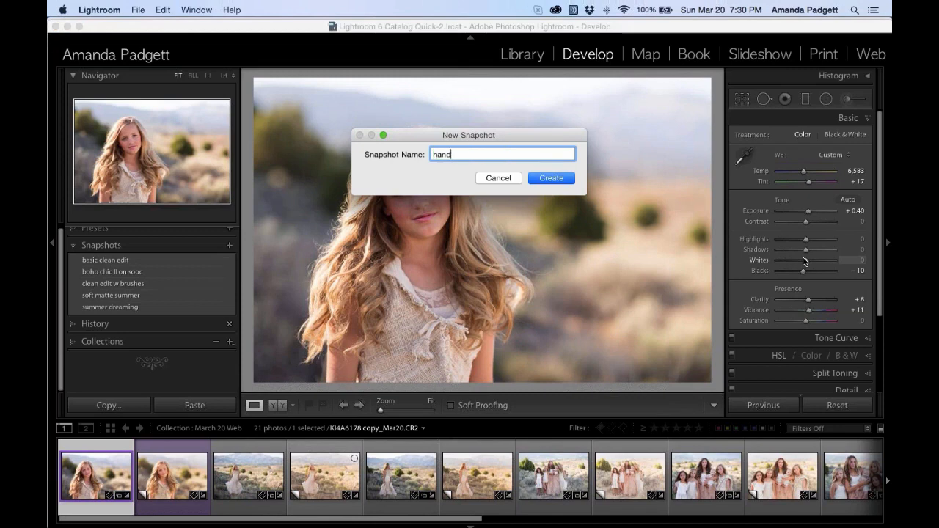
key("BackSpace")
key("BackSpace")
key("BackSpace")
key("BackSpace")
type("small tweaks")
key("Return")
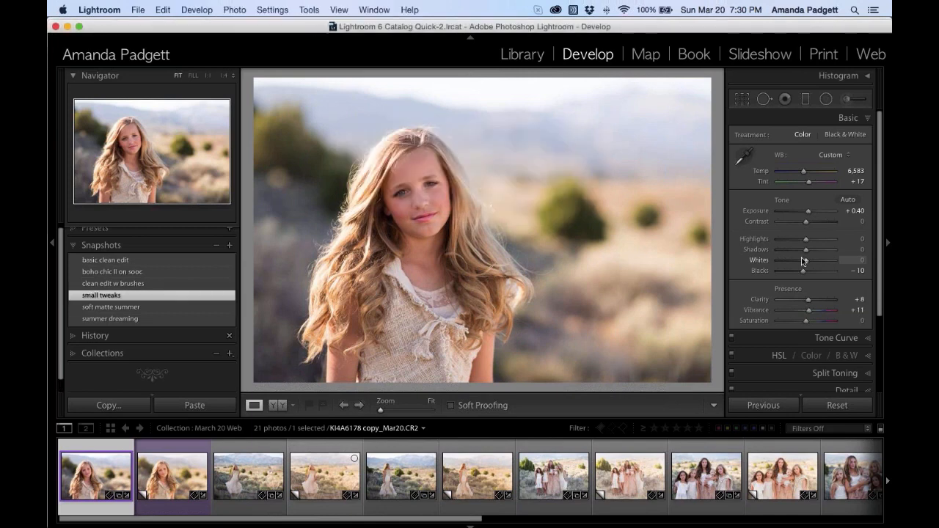
- Expand the develop presets and collapse the PP Summer Horizontal Bokeh preset folder
scroll(104, 243, "up", 1)
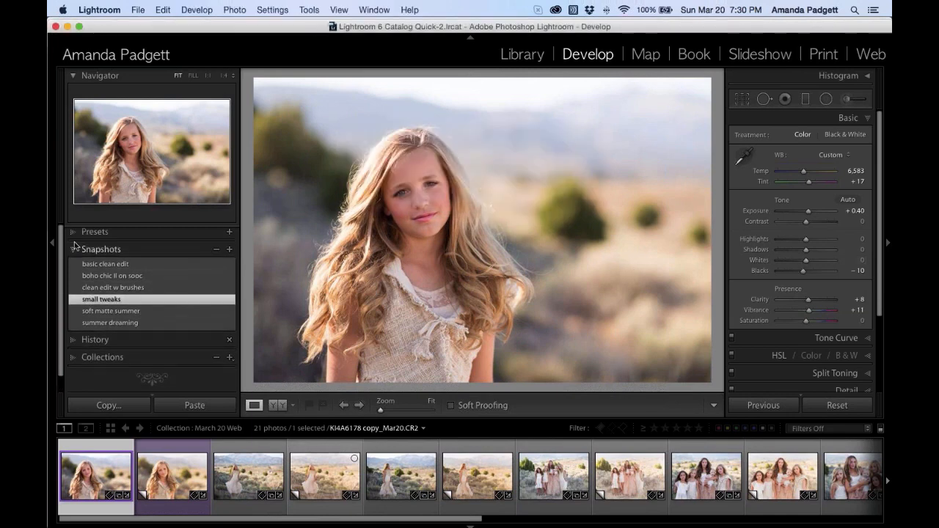
left_click(74, 232)
scroll(110, 253, "down", 5)
scroll(111, 255, "down", 2)
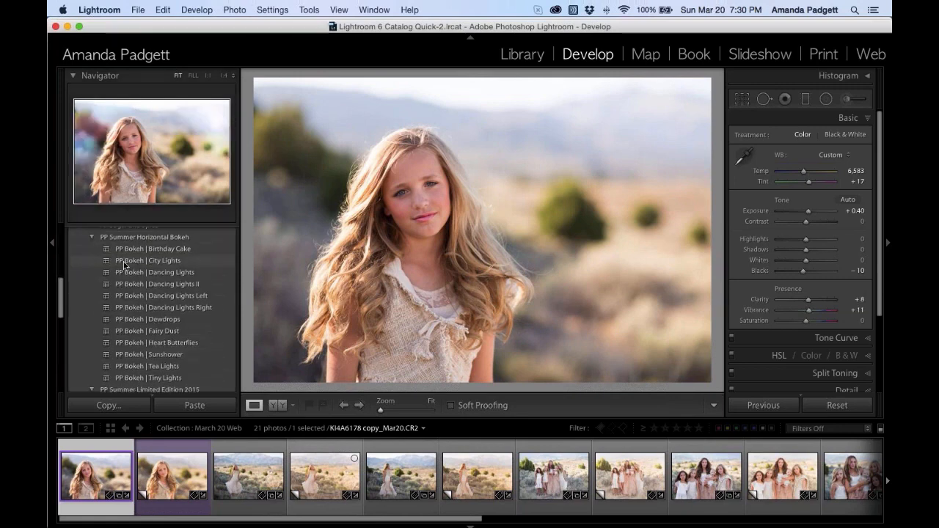
scroll(103, 262, "up", 1)
left_click(92, 262)
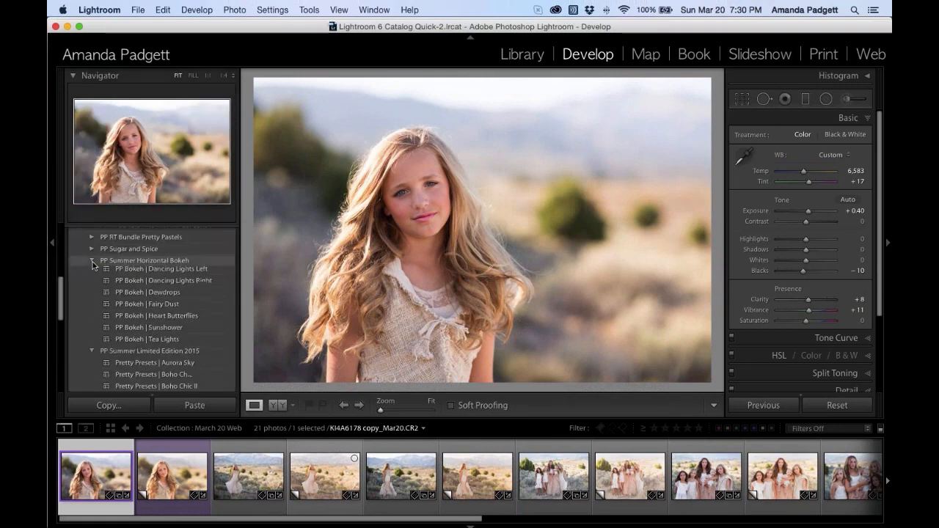
- Preview the PP Sugar and Spice presets and apply Pretty Presets | Clover to the portrait
scroll(142, 326, "down", 8)
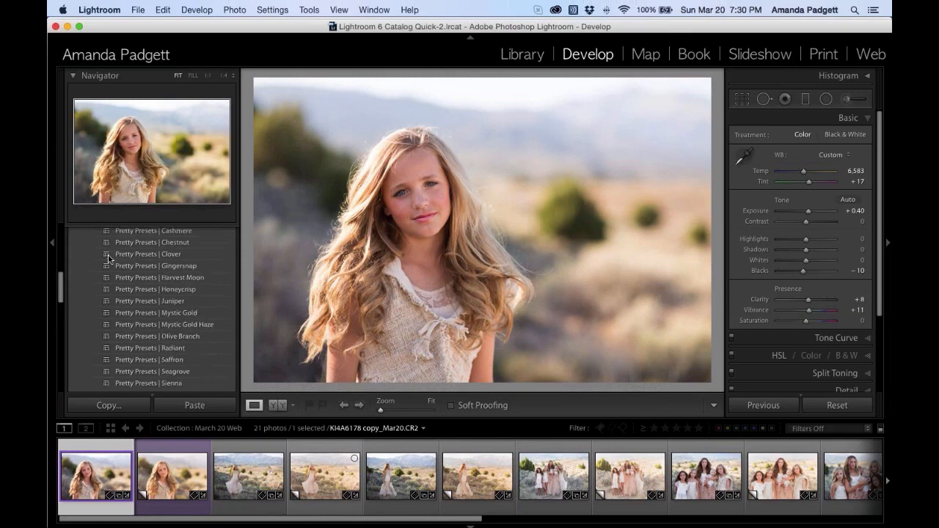
scroll(147, 343, "down", 1)
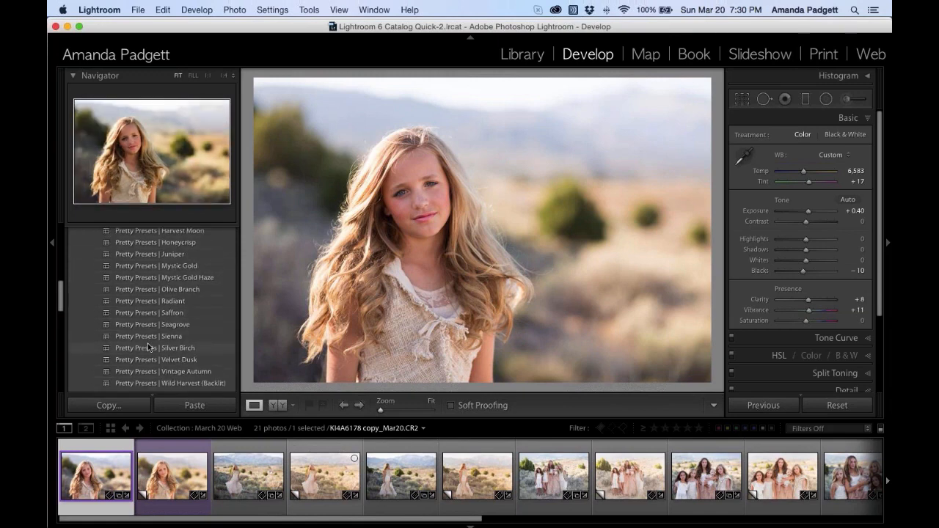
scroll(147, 343, "up", 1)
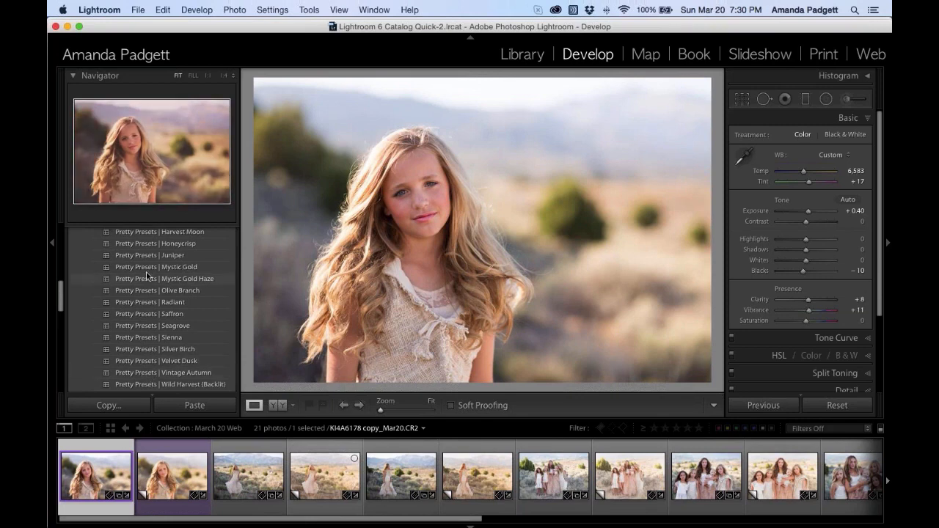
scroll(148, 308, "up", 1)
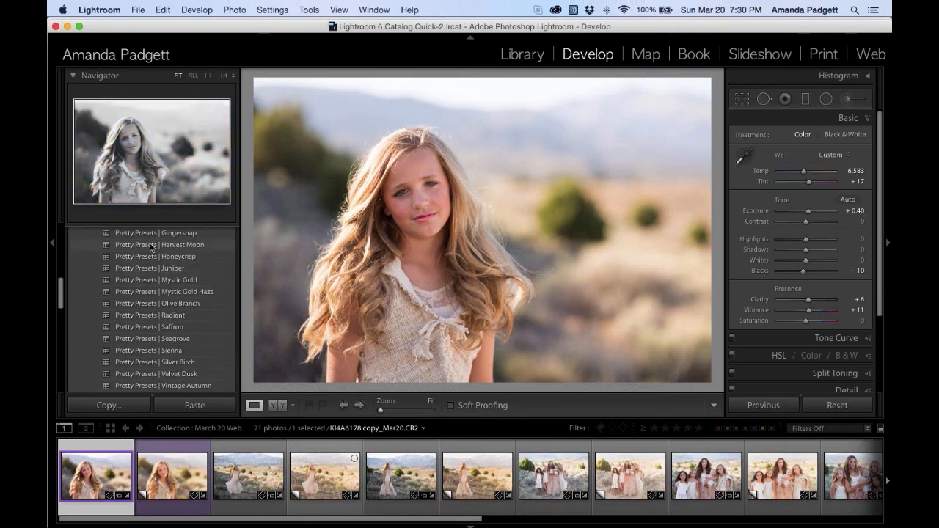
scroll(151, 247, "up", 2)
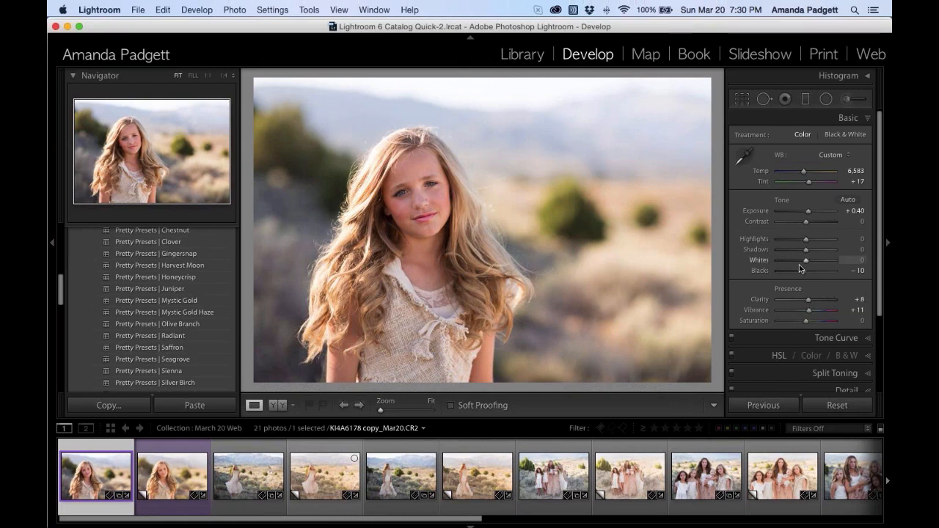
scroll(803, 278, "down", 1)
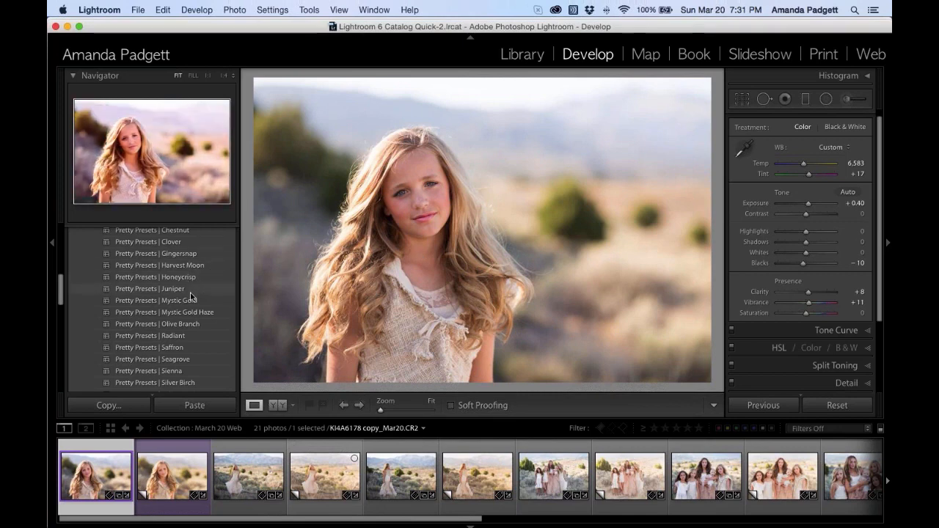
left_click(194, 242)
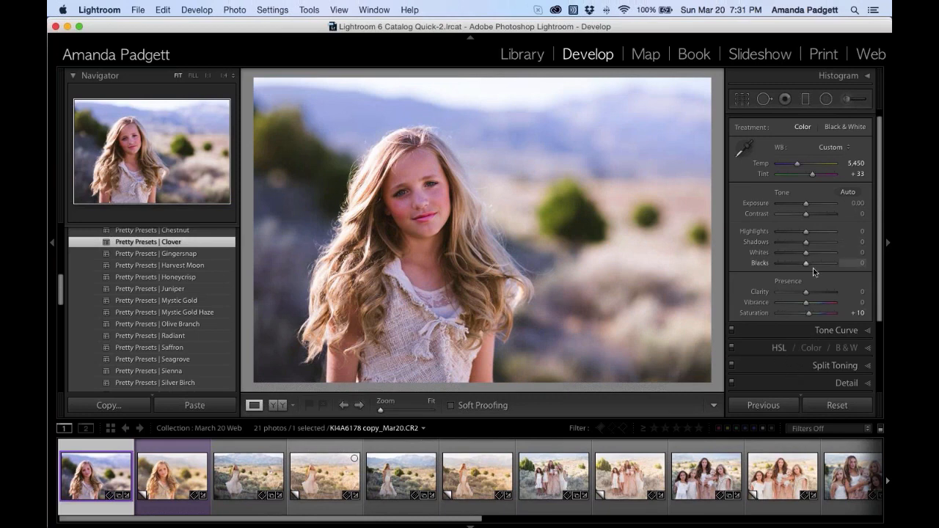
- Inspect the adjustment brush pins on the portrait, close the brush and call up external editing for the photo
left_click(855, 102)
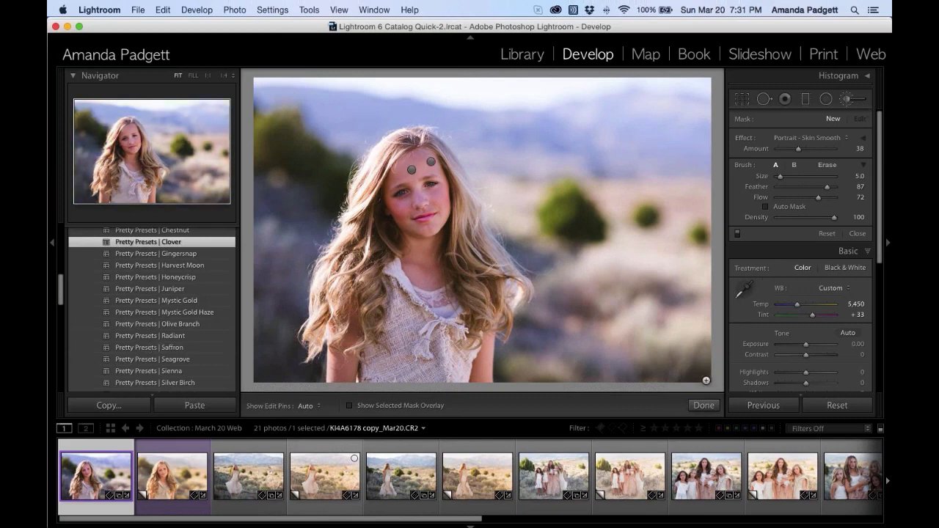
left_click(708, 409)
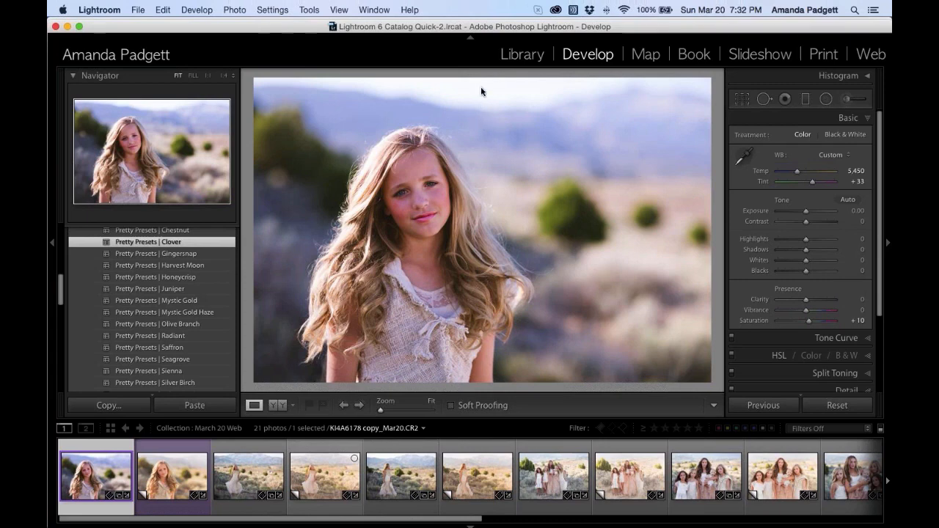
key("super+e")
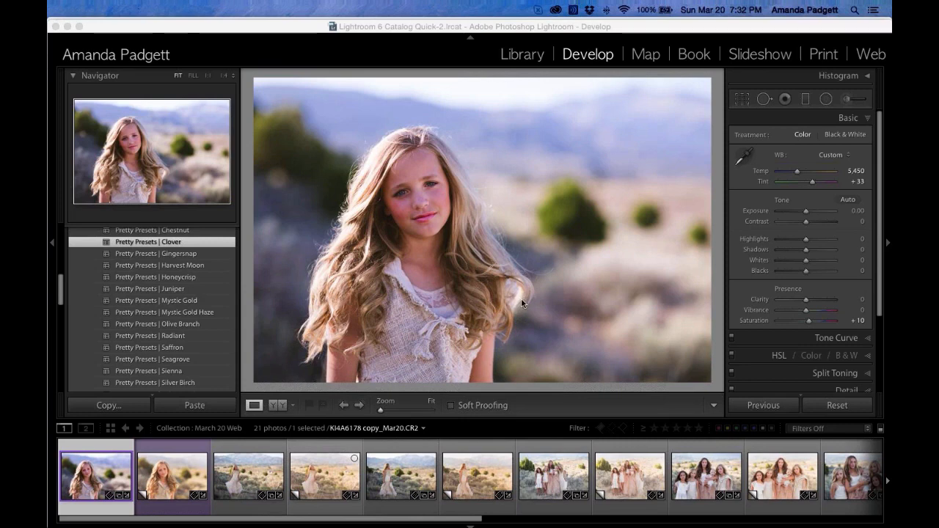
- Save a snapshot named "clean edit" for the KI4A6203 photo of the girl standing in the field
left_click(407, 483)
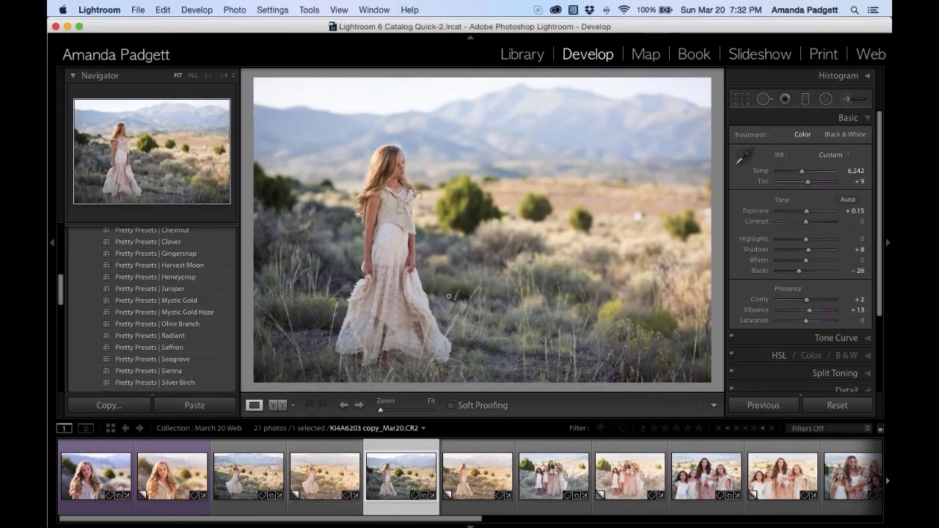
scroll(168, 334, "down", 3)
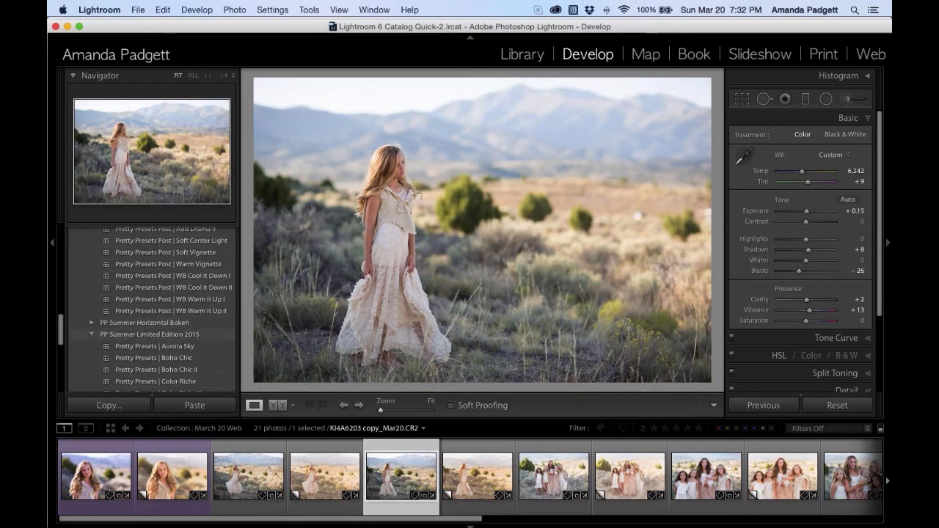
scroll(147, 330, "down", 10)
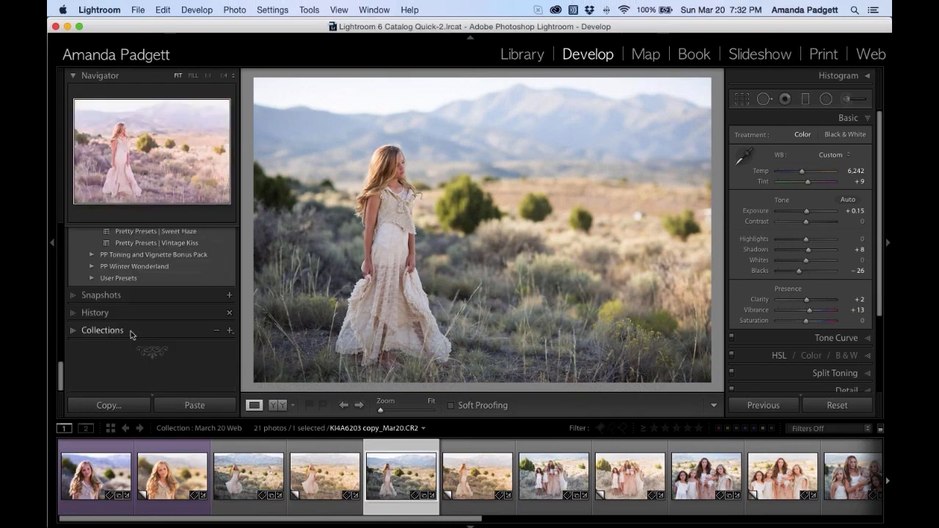
left_click(110, 306)
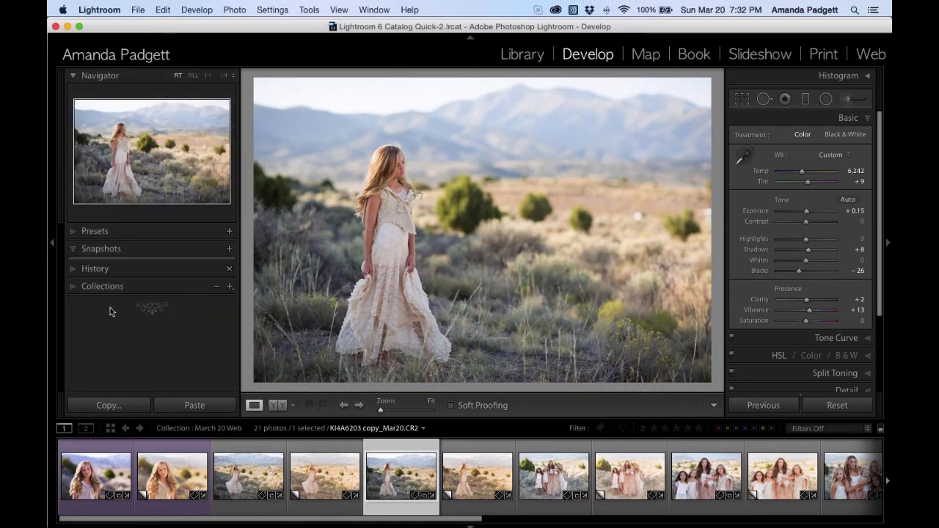
key("super+n")
type("clean edit")
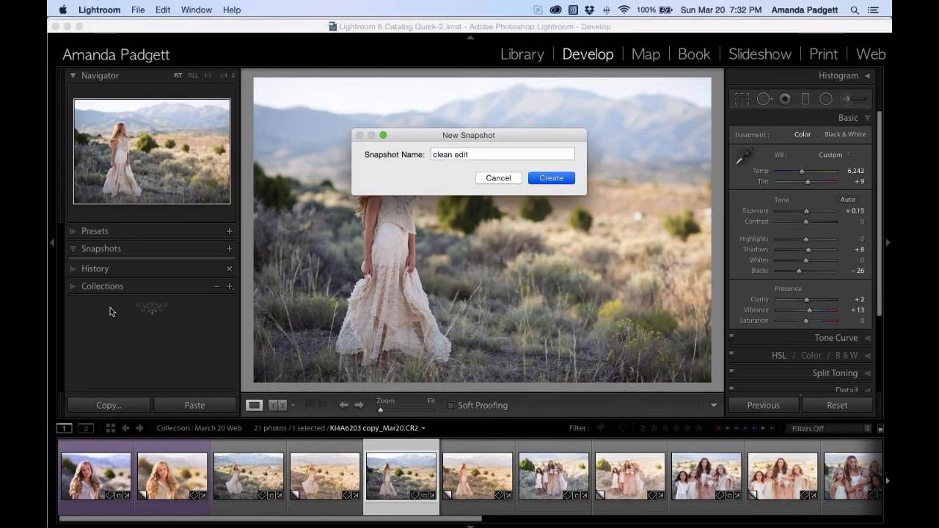
key("Return")
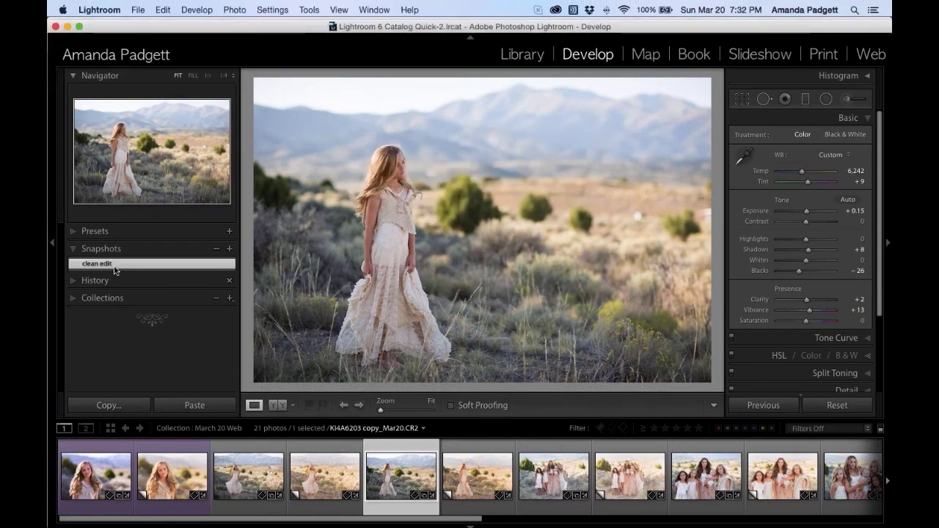
- Apply the Pretty Presets | Cafe Au Lait preset from PP Sugar and Spice to the field photo
left_click(95, 231)
scroll(139, 294, "down", 5)
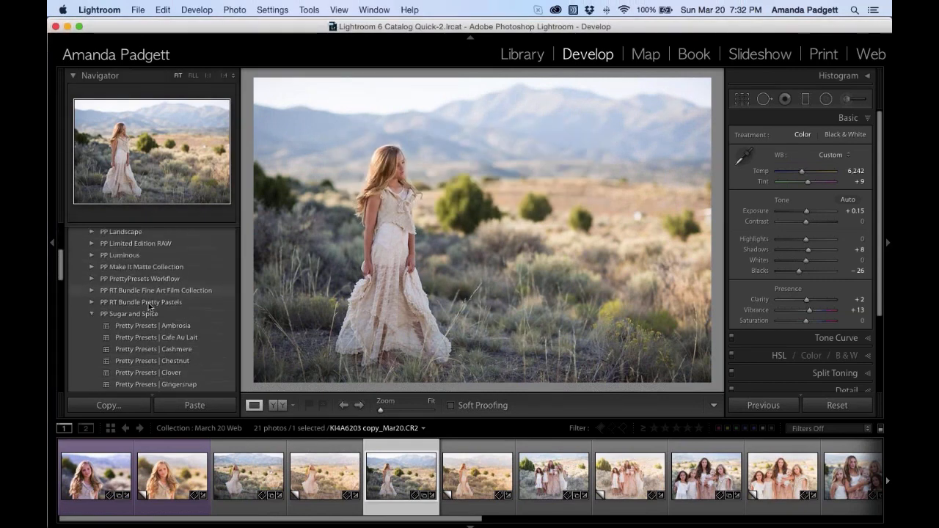
scroll(150, 305, "down", 3)
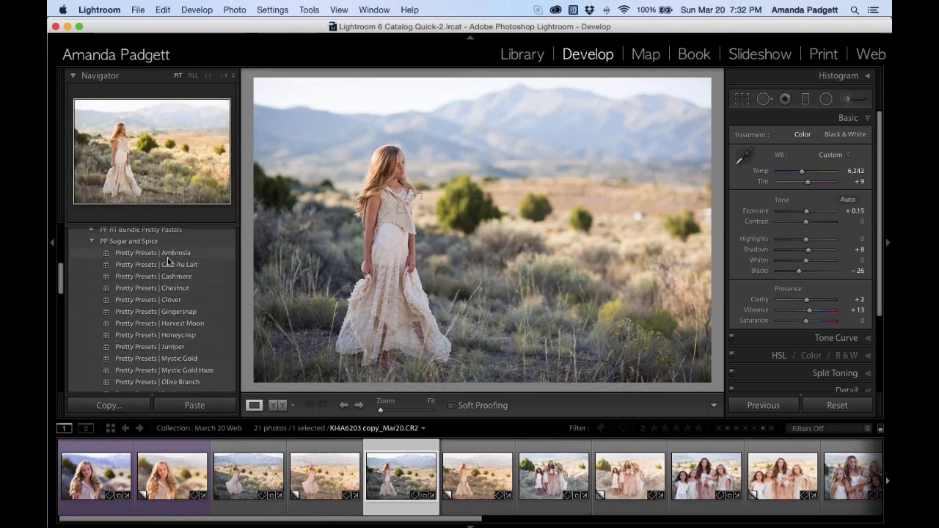
left_click(169, 268)
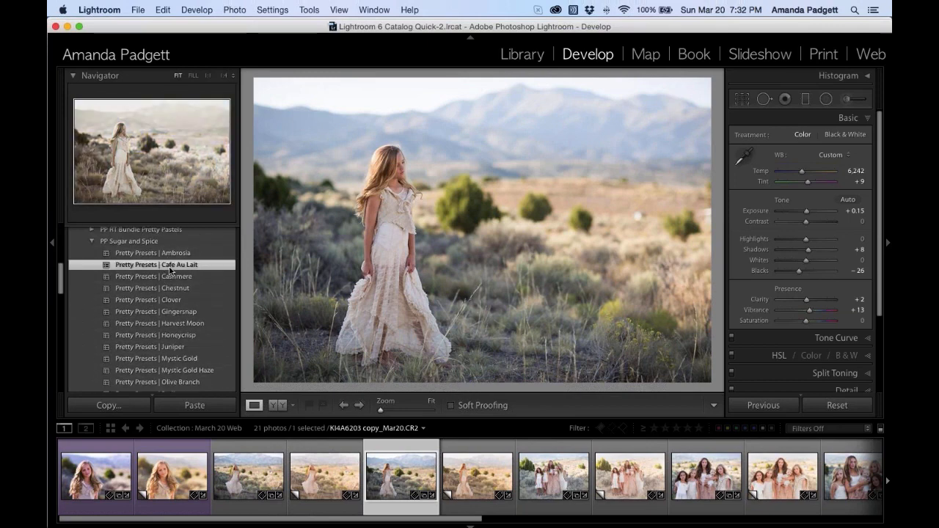
- Save the sepia-toned version of the field photo as a snapshot named "cafe au lait"
key("super+n")
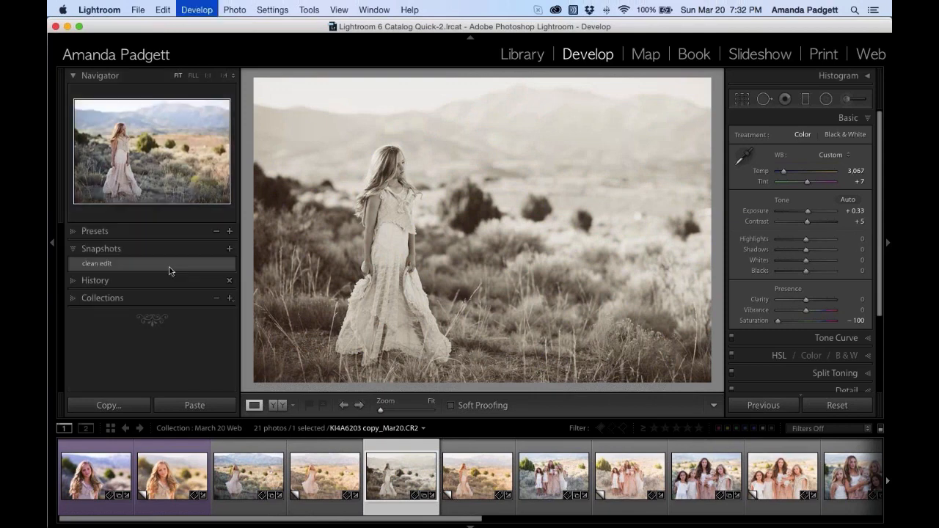
type("cafe ")
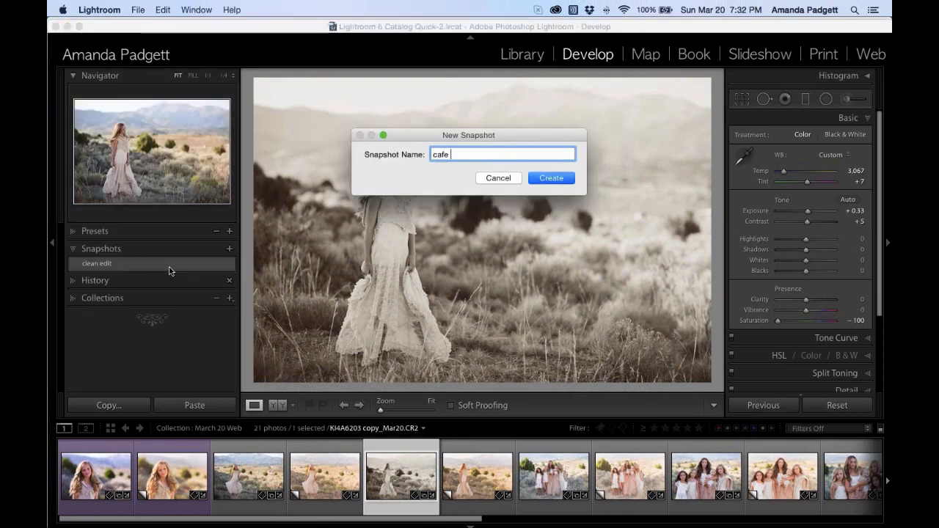
type("au lait")
key("Return")
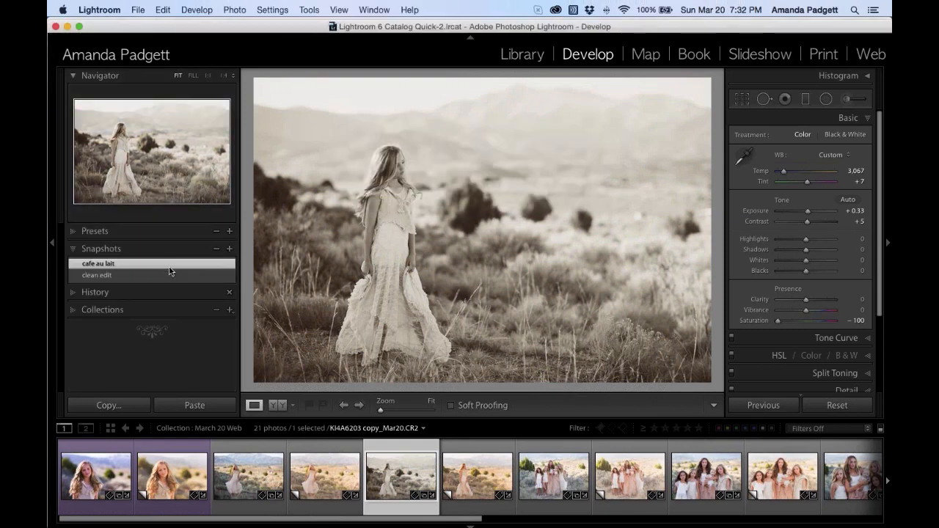
- Reset the field photo's develop settings and apply the Pretty Presets | Olive Branch preset
left_click(836, 403)
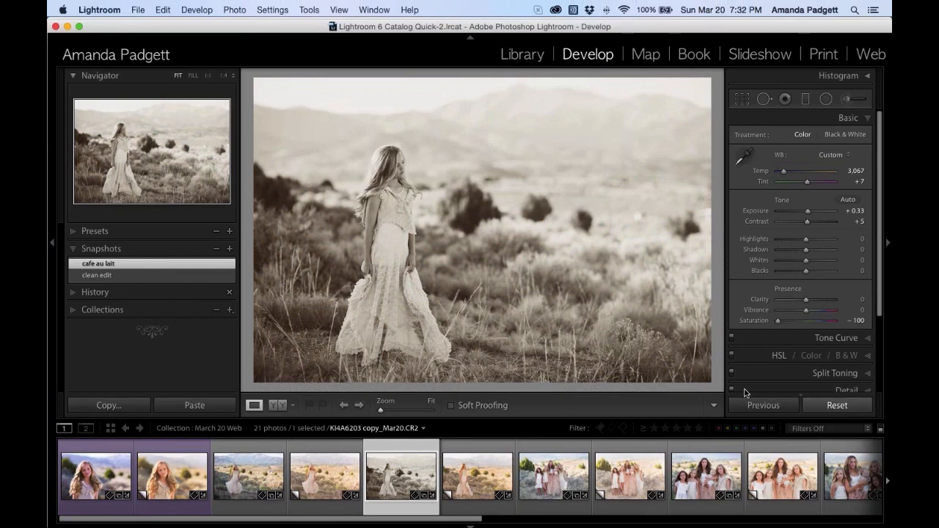
left_click(94, 231)
scroll(146, 281, "down", 6)
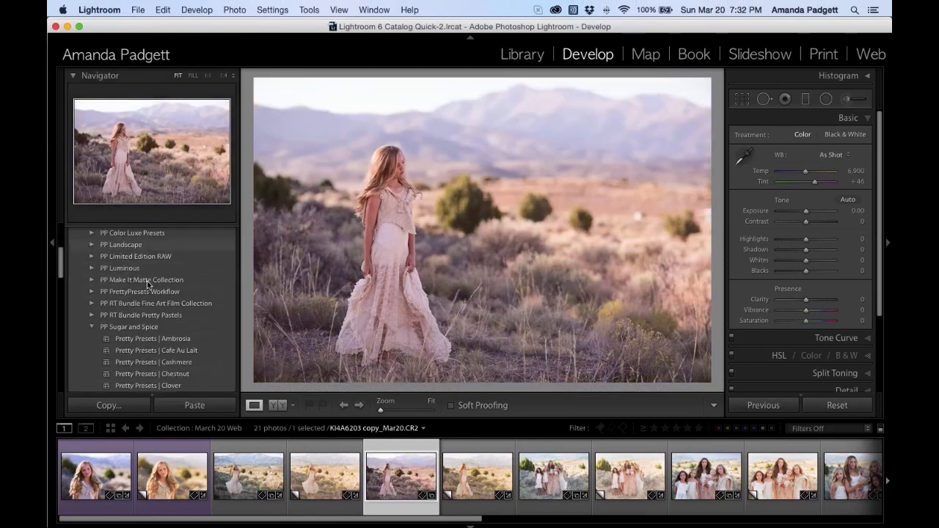
scroll(161, 297, "down", 5)
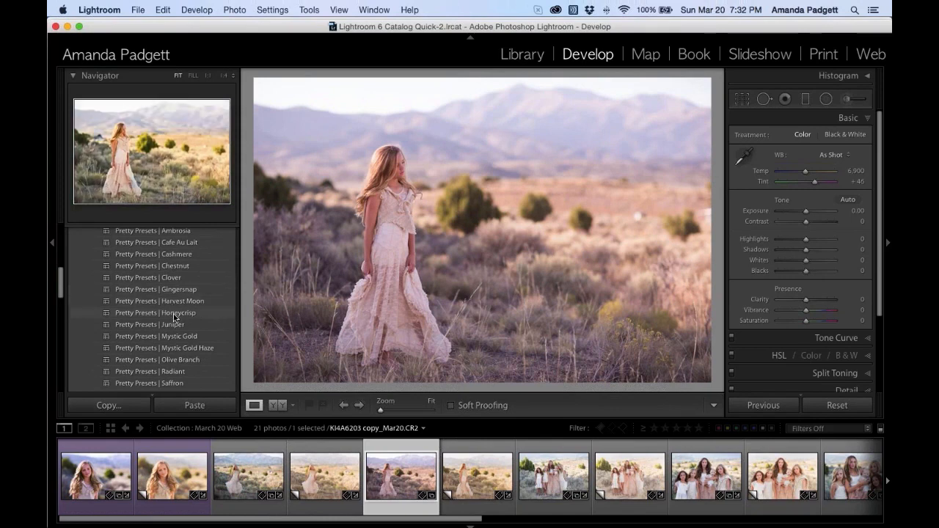
left_click(176, 360)
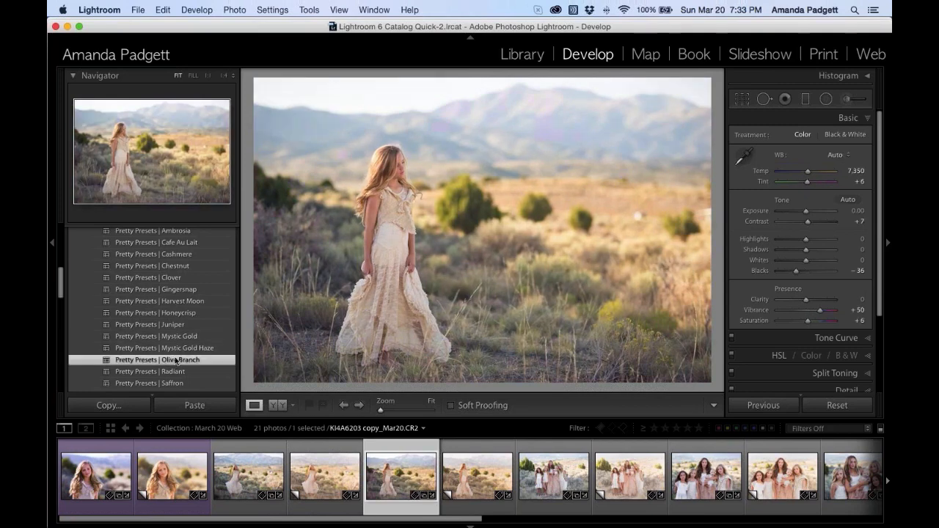
- Save the Olive Branch version of the field photo as a snapshot named "olive branch" and view the clean edit and cafe au lait snapshots
key("super+n")
type("o")
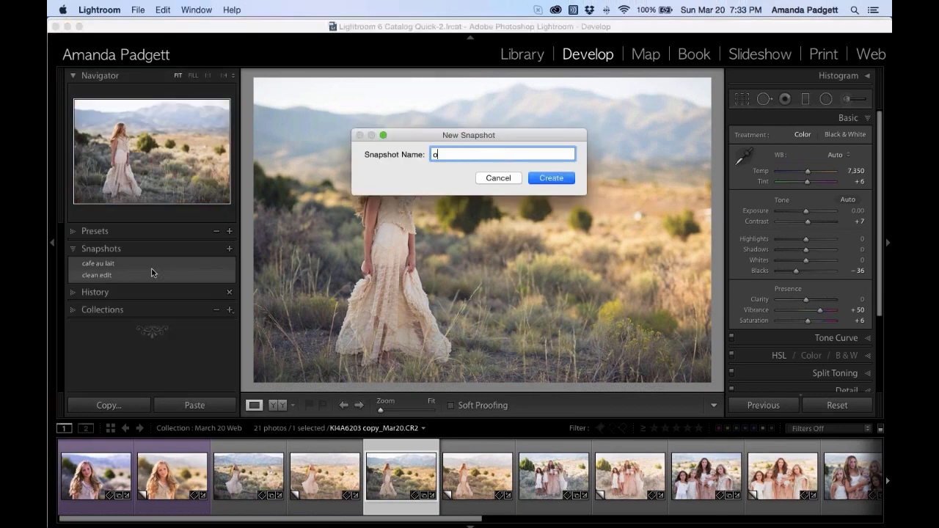
type("live branch")
key("Return")
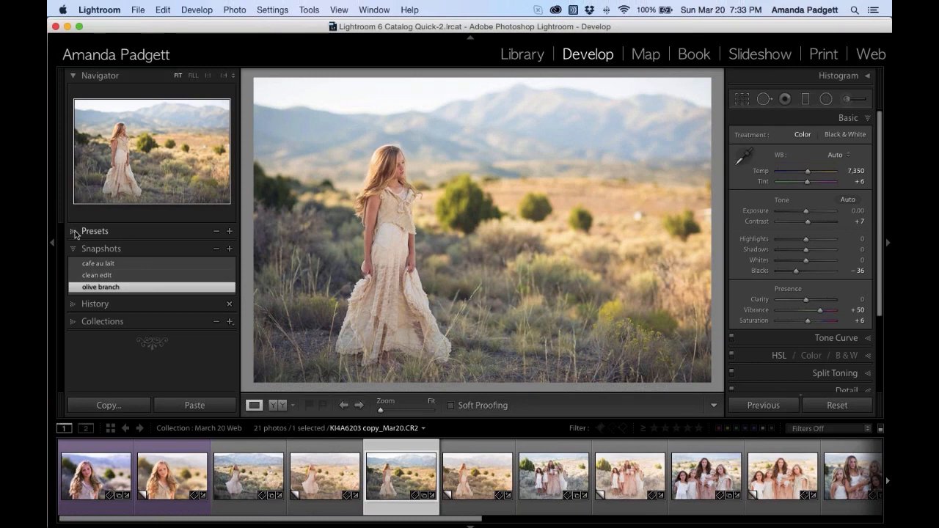
left_click(112, 276)
left_click(115, 264)
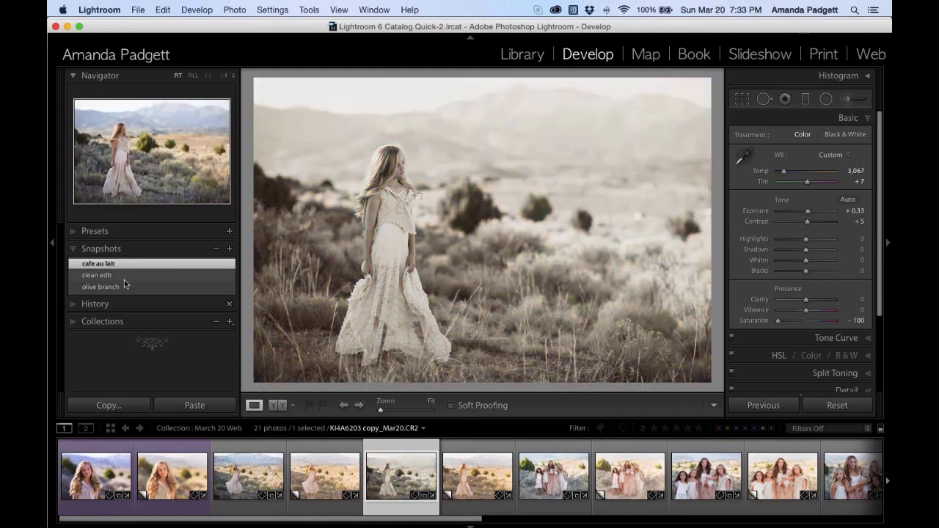
- Remove the field photo's existing virtual copy, Copy 1, from the collection
right_click(481, 474)
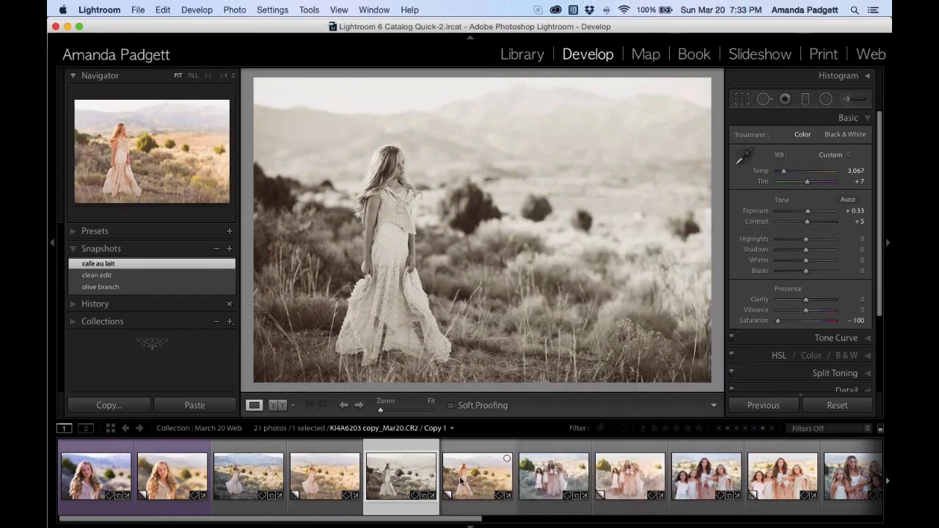
left_click(461, 481)
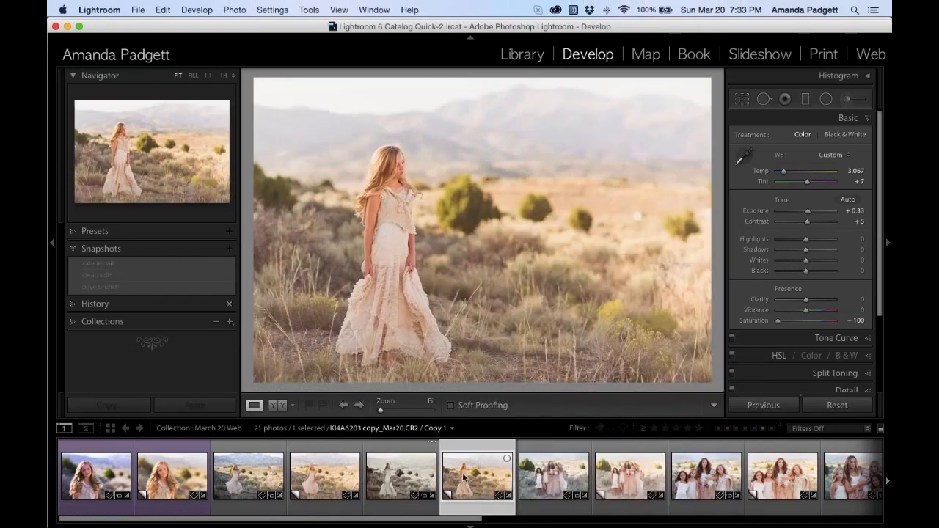
right_click(461, 480)
mouse_move(481, 394)
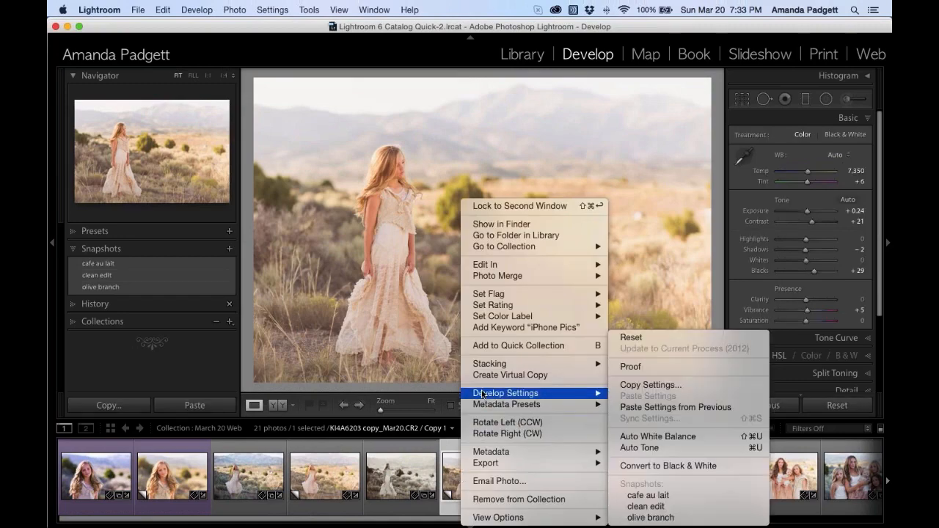
left_click(453, 469)
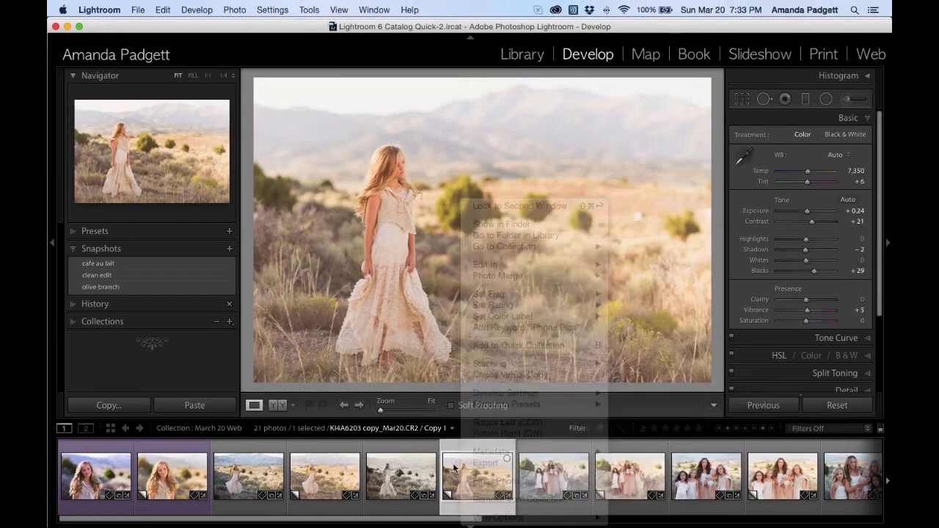
key("Delete")
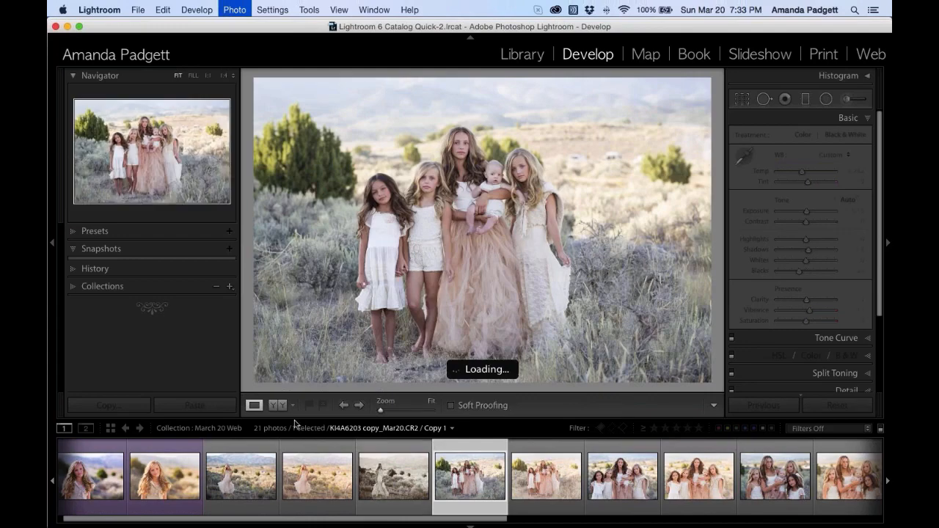
- Switch the original field photo between its clean edit, olive branch and cafe au lait snapshots, ending on olive branch
left_click(383, 483)
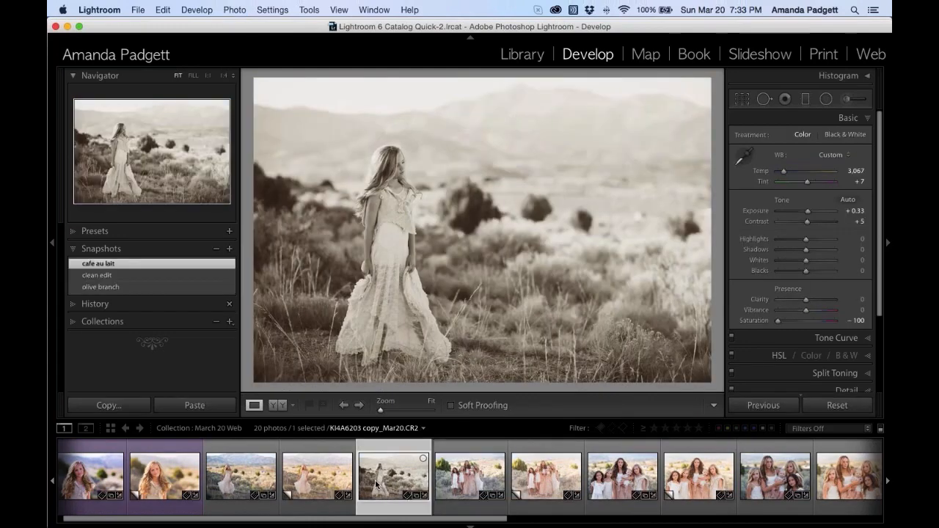
mouse_move(110, 279)
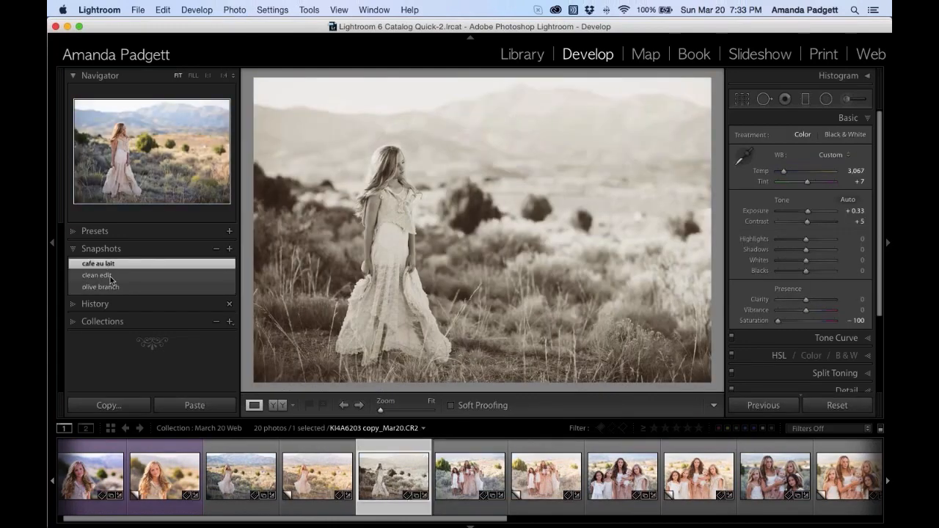
left_click(113, 276)
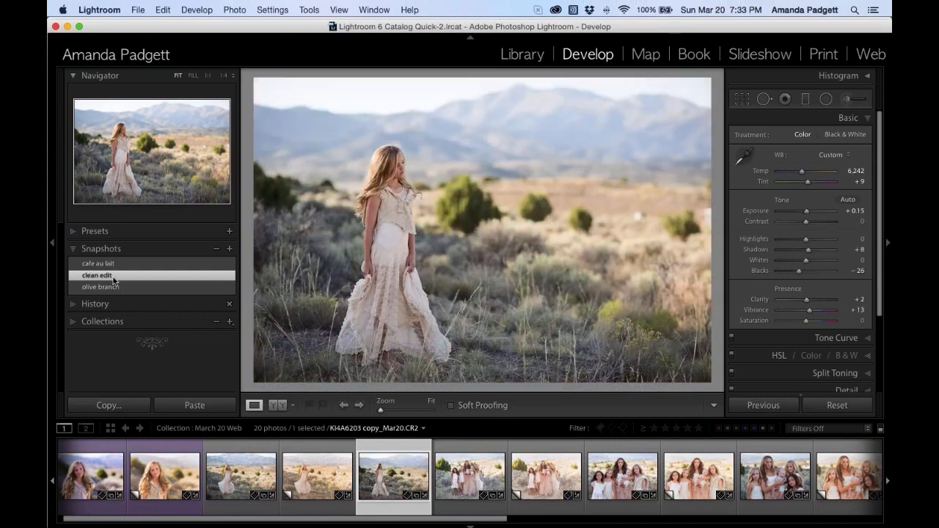
left_click(113, 288)
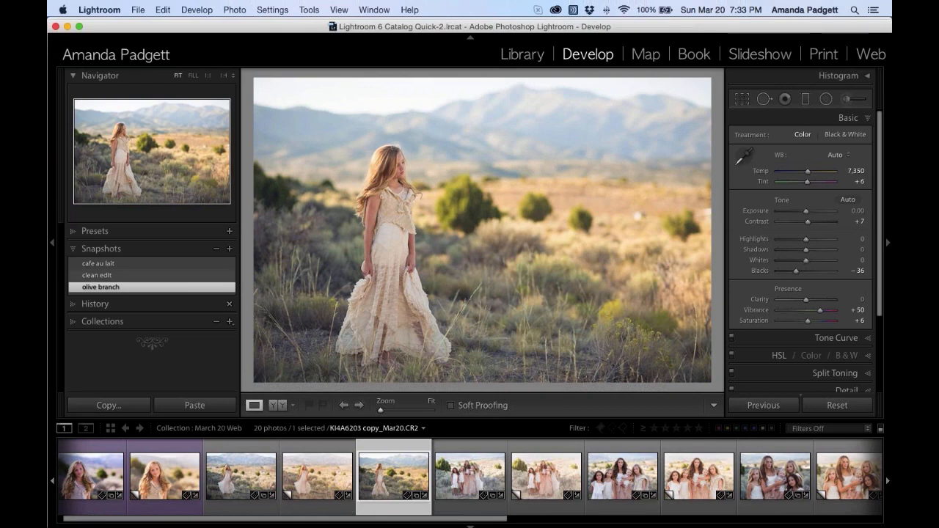
left_click(180, 278)
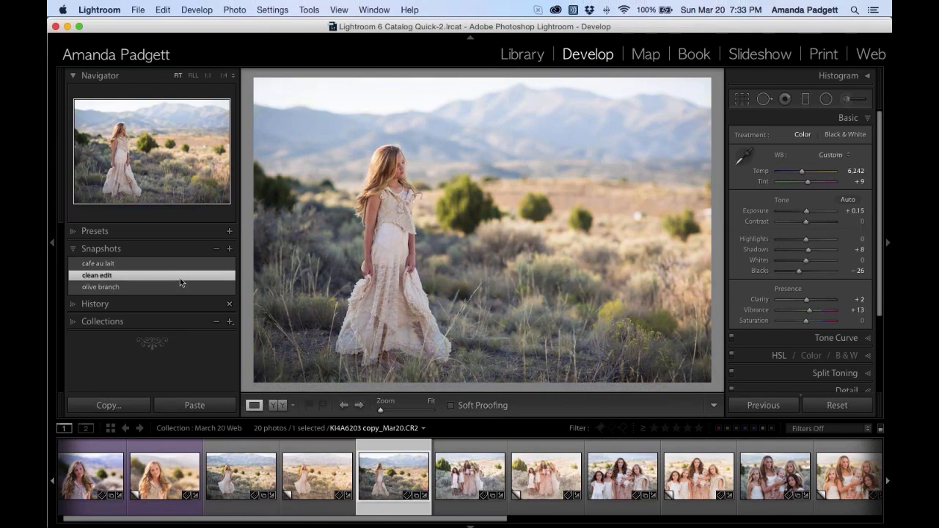
left_click(181, 265)
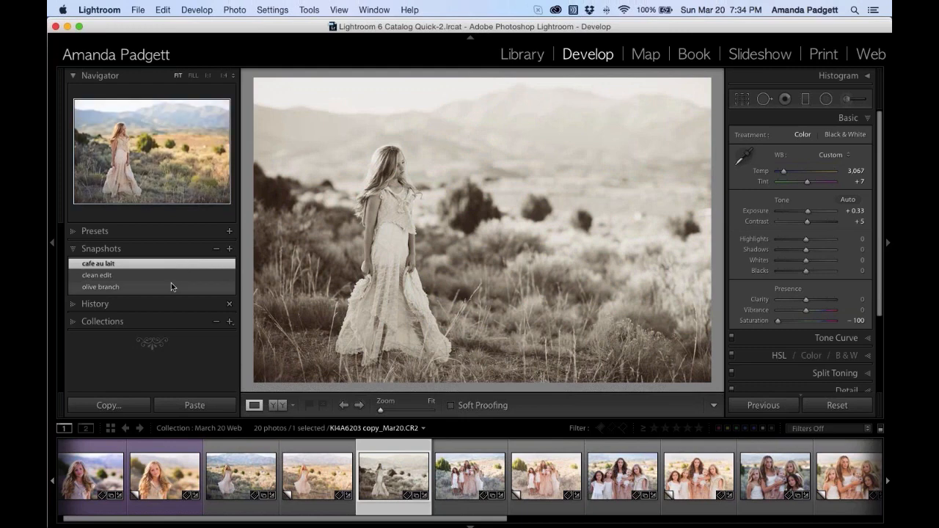
left_click(168, 287)
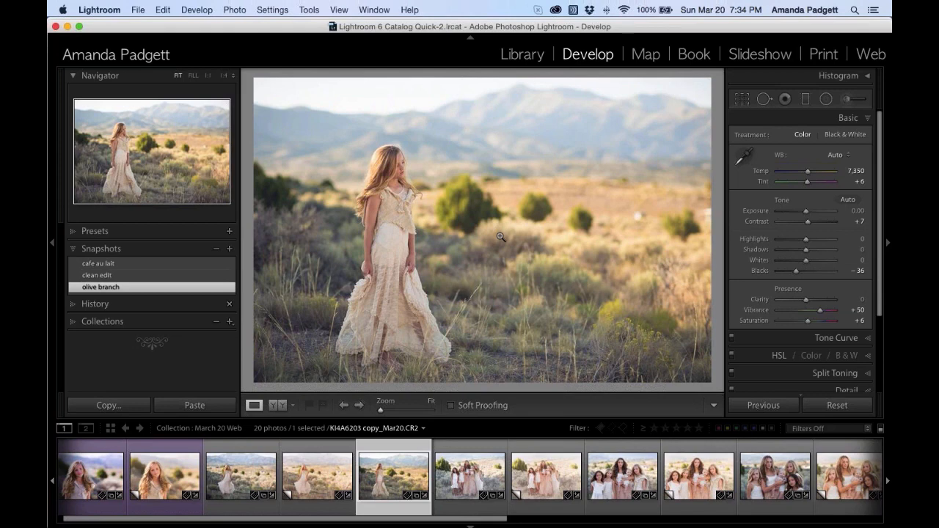
- Create three virtual copies of the field photo with the olive branch look
right_click(388, 474)
left_click(441, 374)
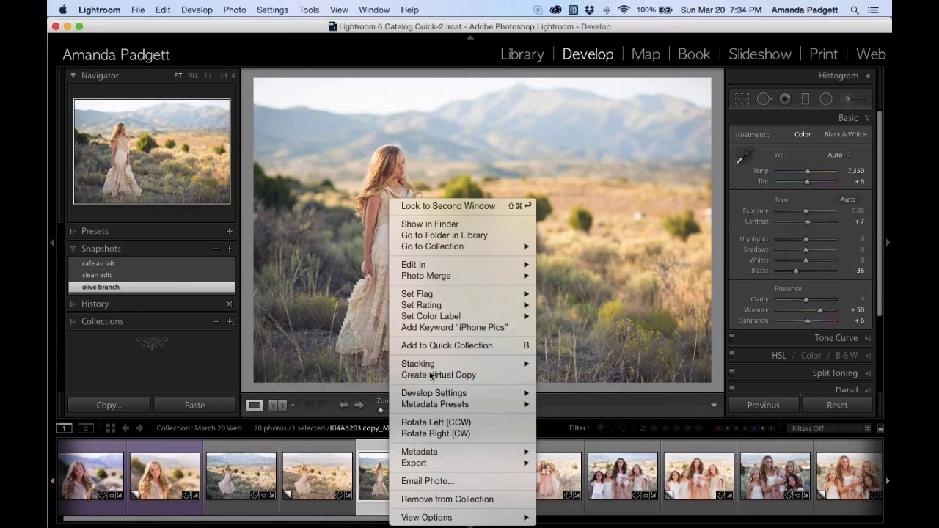
right_click(452, 470)
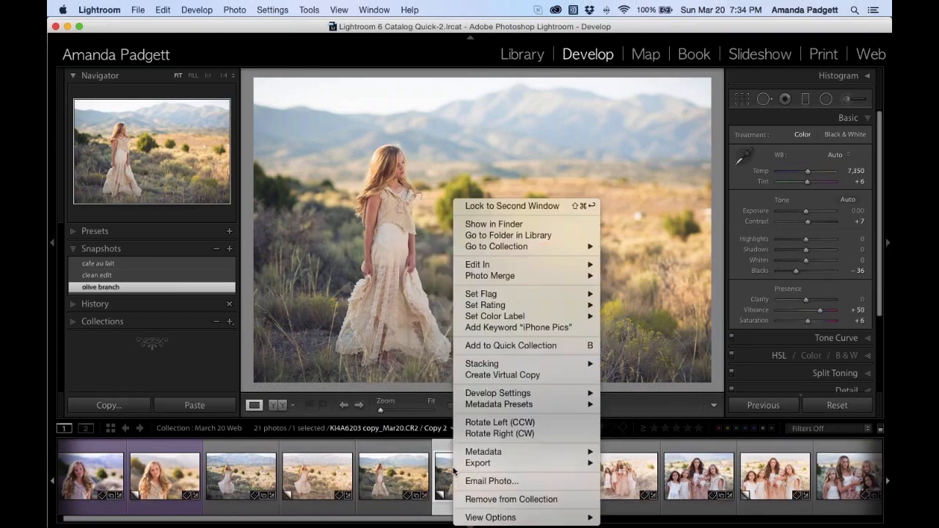
left_click(478, 375)
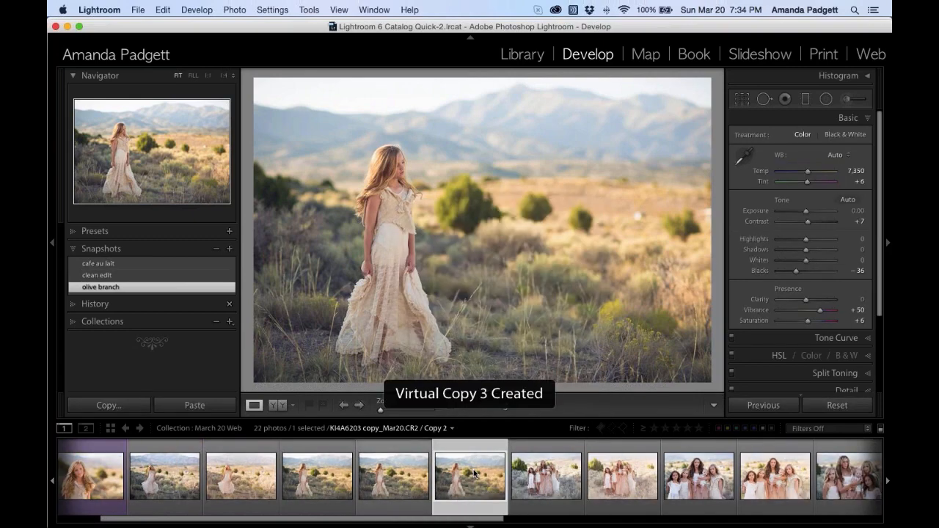
right_click(486, 472)
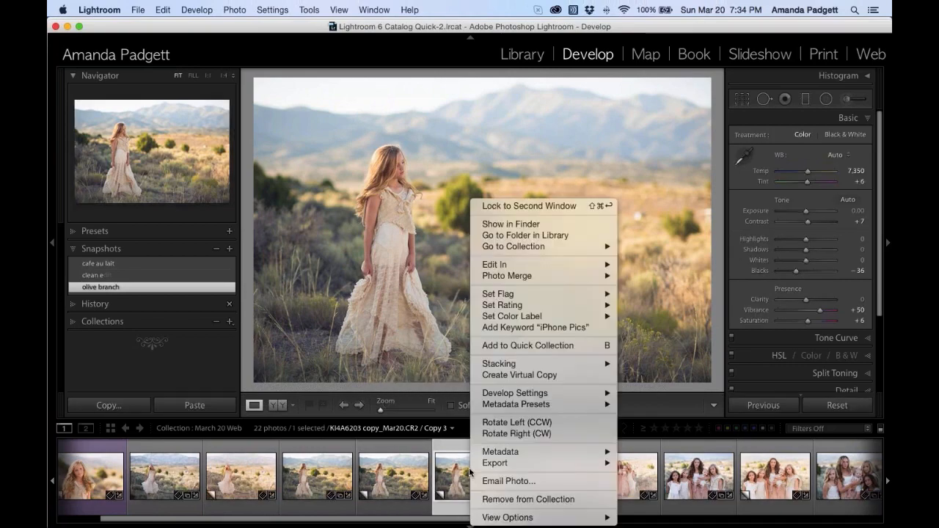
left_click(498, 375)
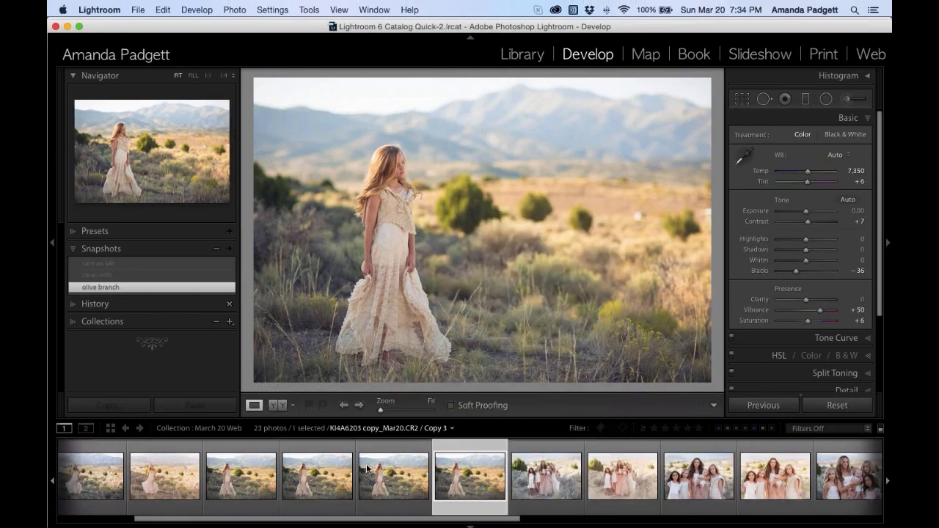
- Apply the clean edit snapshot to virtual Copy 2 and the cafe au lait snapshot to virtual Copy 3
left_click(273, 477)
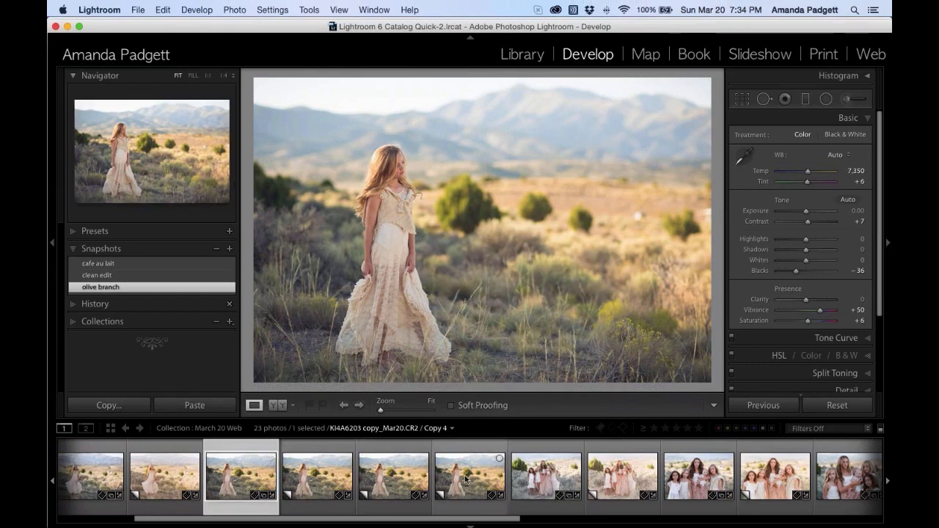
left_click(308, 480)
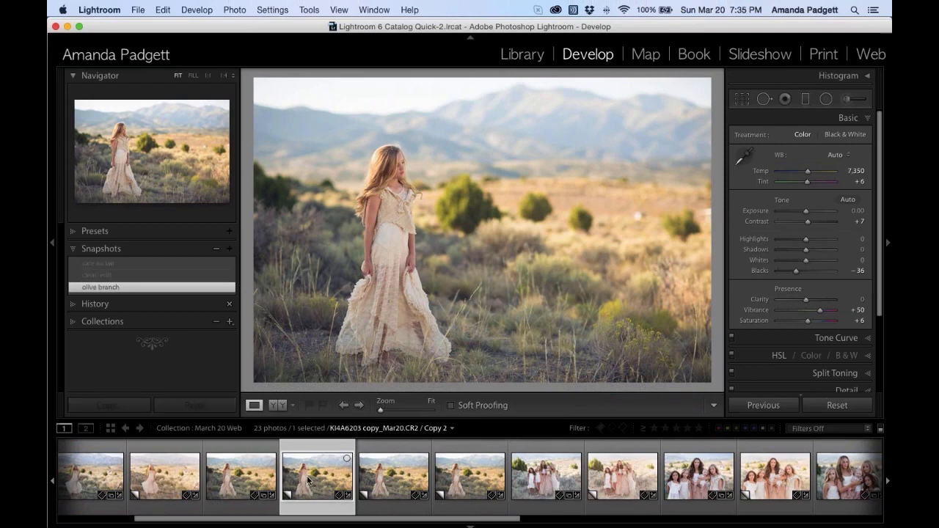
left_click(174, 277)
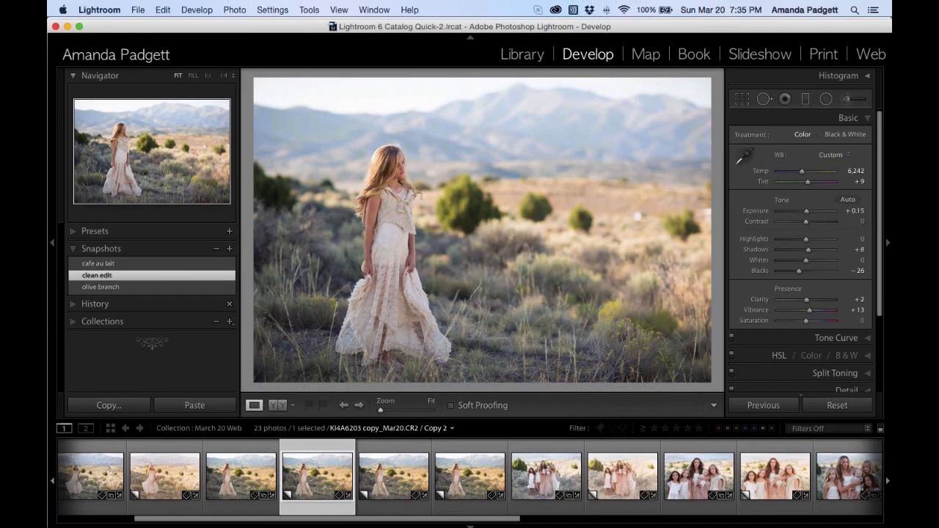
left_click(382, 475)
left_click(156, 263)
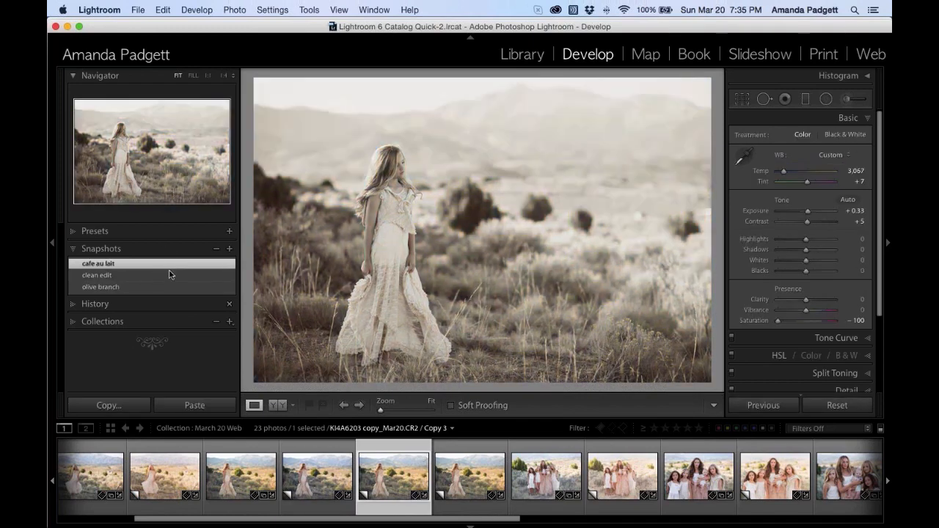
- Reset virtual Copy 4's develop settings and review the four field photo versions as a group, leaving nothing selected
left_click(466, 474)
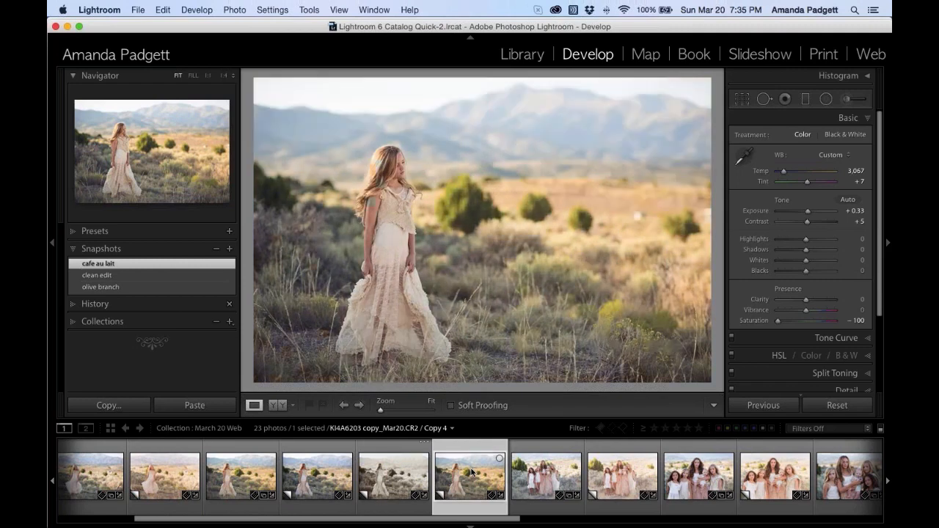
left_click(834, 406)
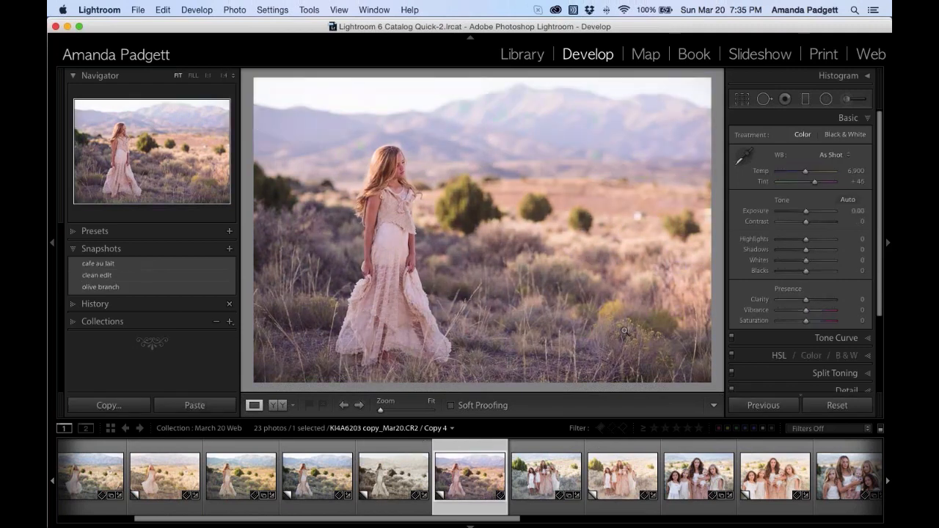
left_click(231, 480, "shift")
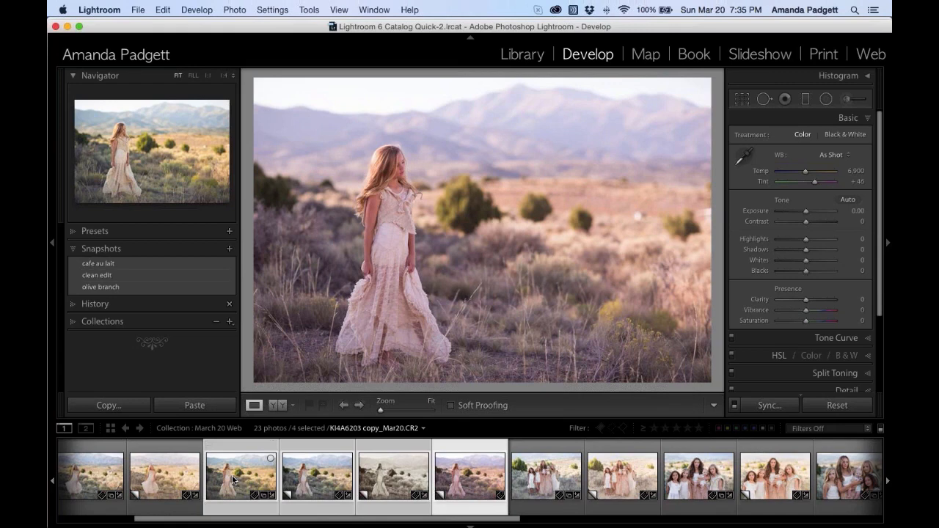
left_click(294, 482)
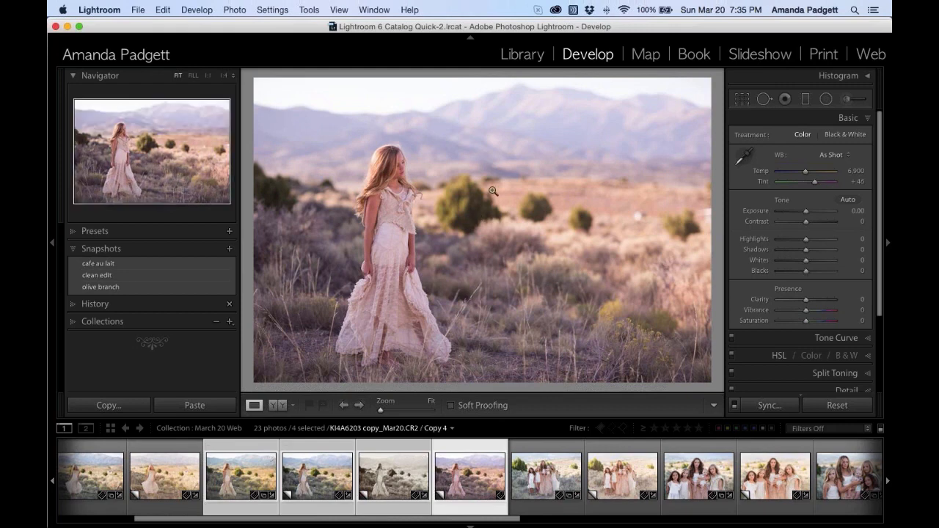
key("super+d")
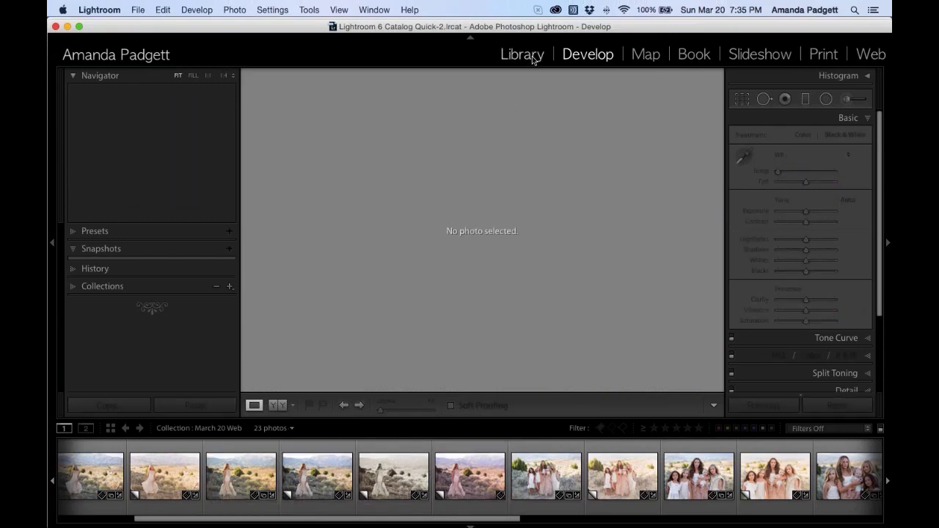
- Filter the March 20 Web collection in the Library to Virtual Copies Only and select all the filtered photos
left_click(530, 56)
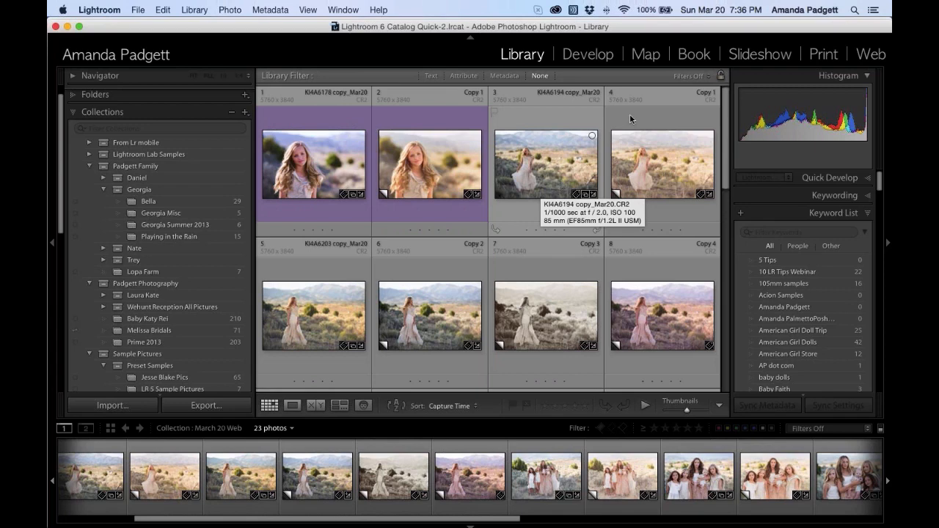
left_click(689, 77)
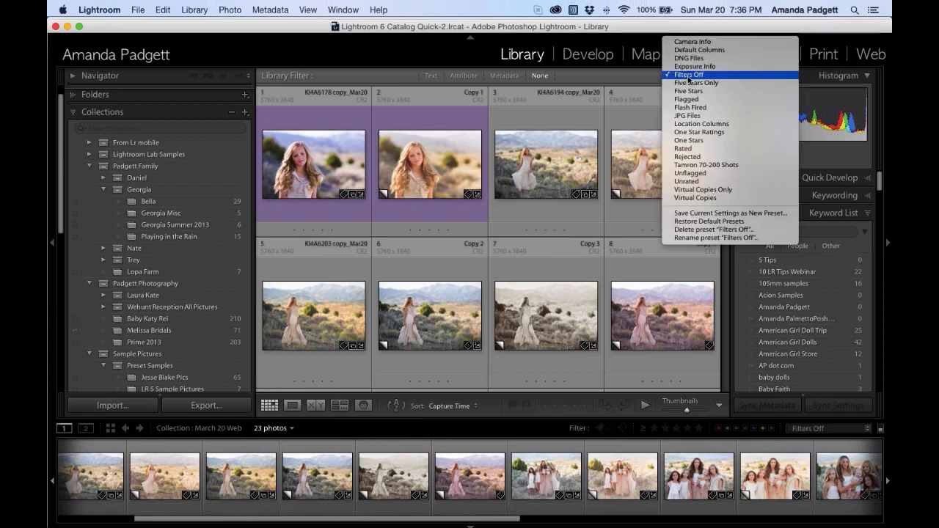
left_click(682, 189)
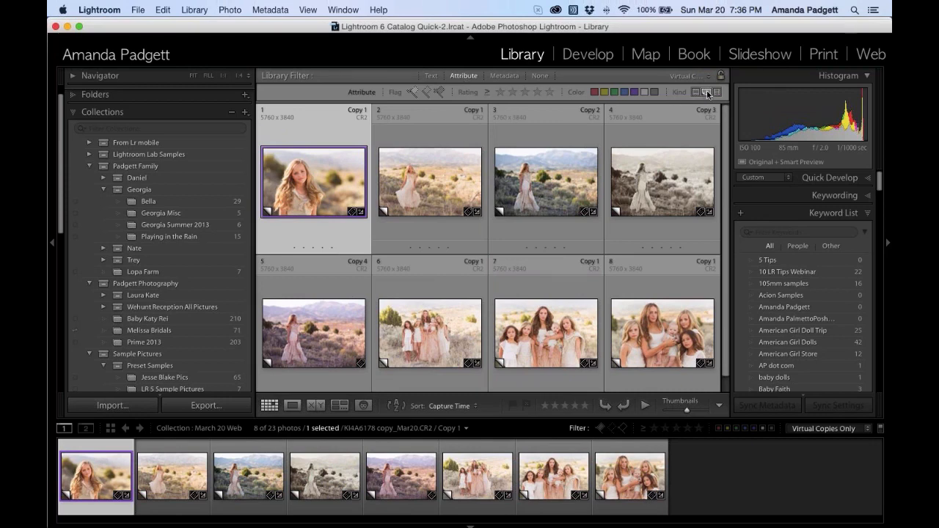
key("super+a")
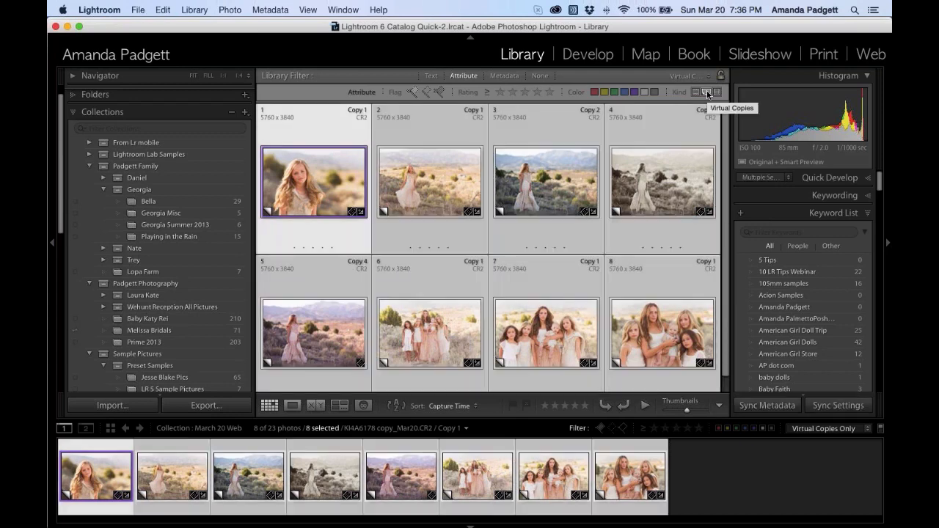
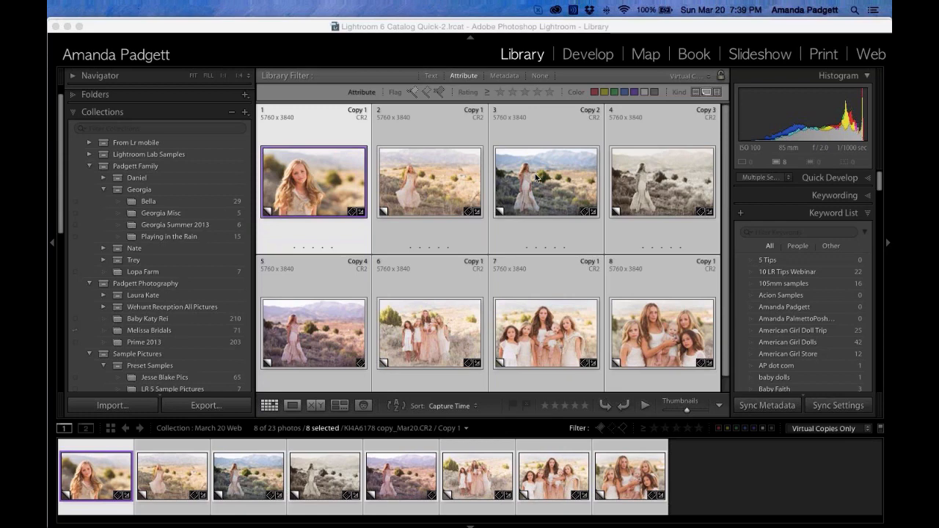
left_click(357, 58)
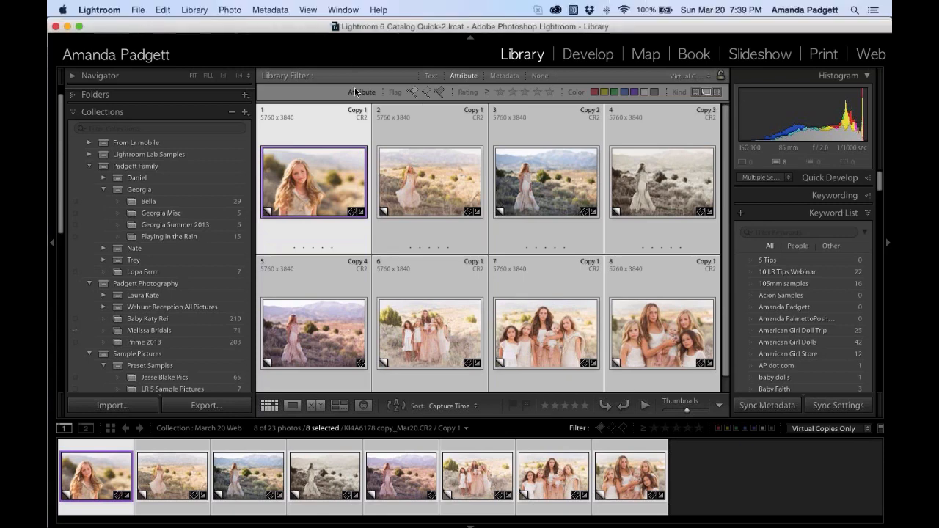
- Open only the first close-up portrait in Develop and set its white balance temperature to 5,839
left_click(325, 129)
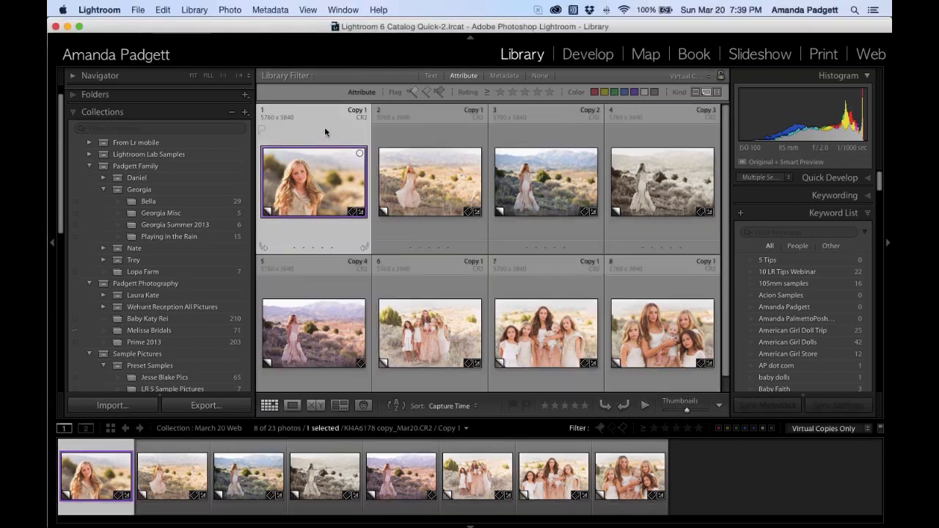
left_click(402, 28)
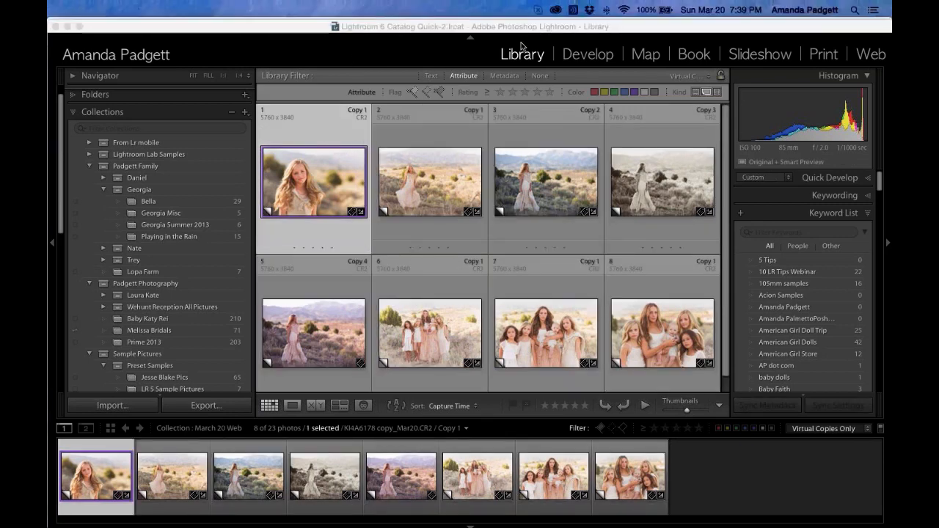
left_click(585, 57)
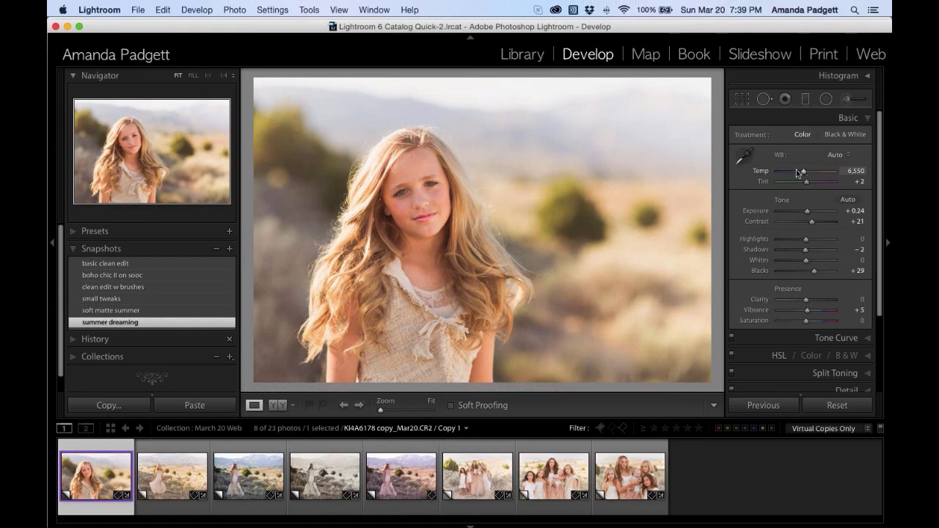
left_click_drag(803, 173, 792, 175)
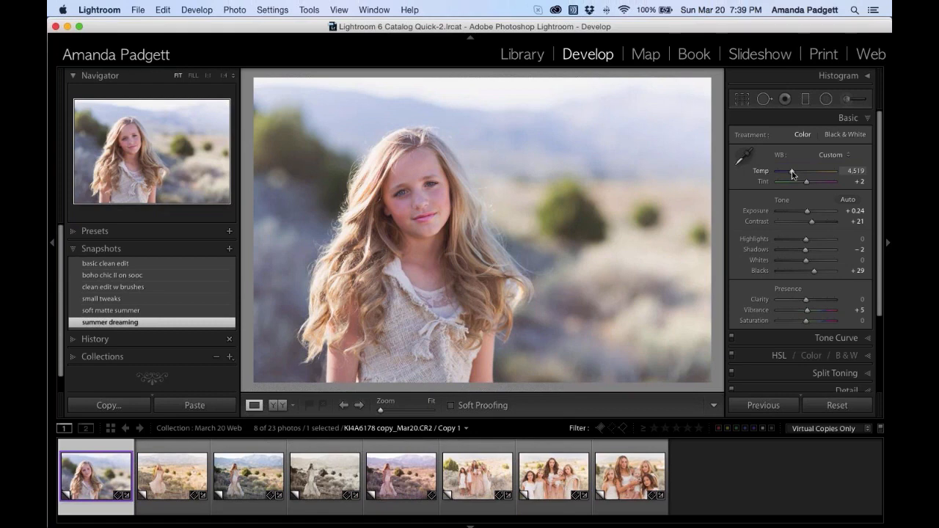
left_click_drag(792, 174, 801, 174)
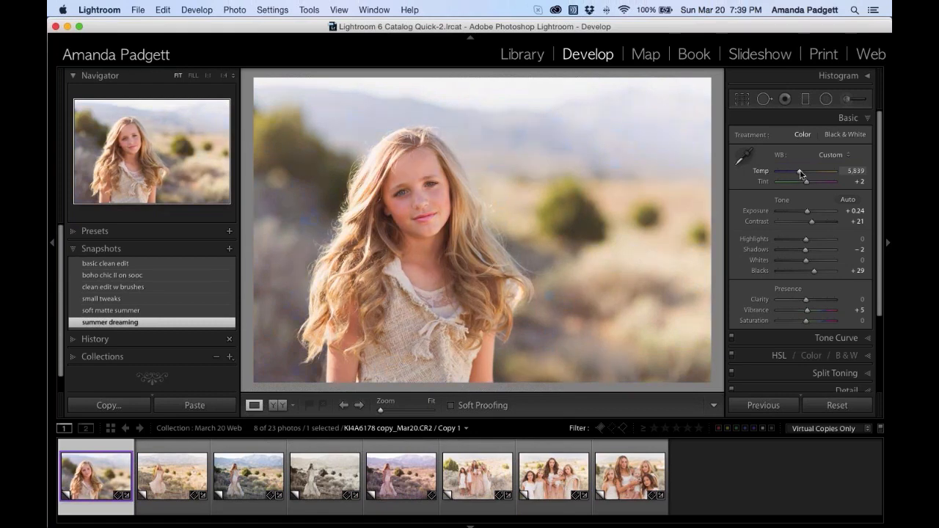
key("super+shift+2")
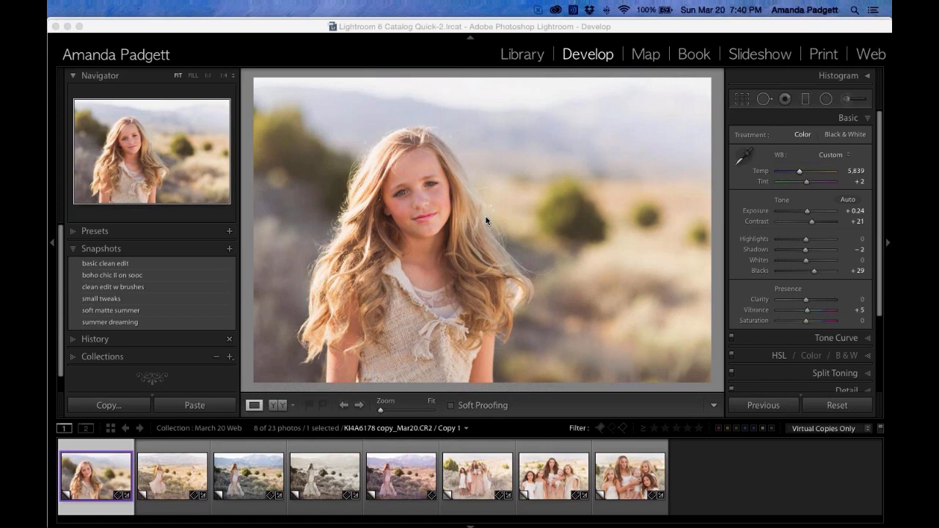
- Hide the Snapshots section from the Develop workspace and bring it back
right_click(152, 250)
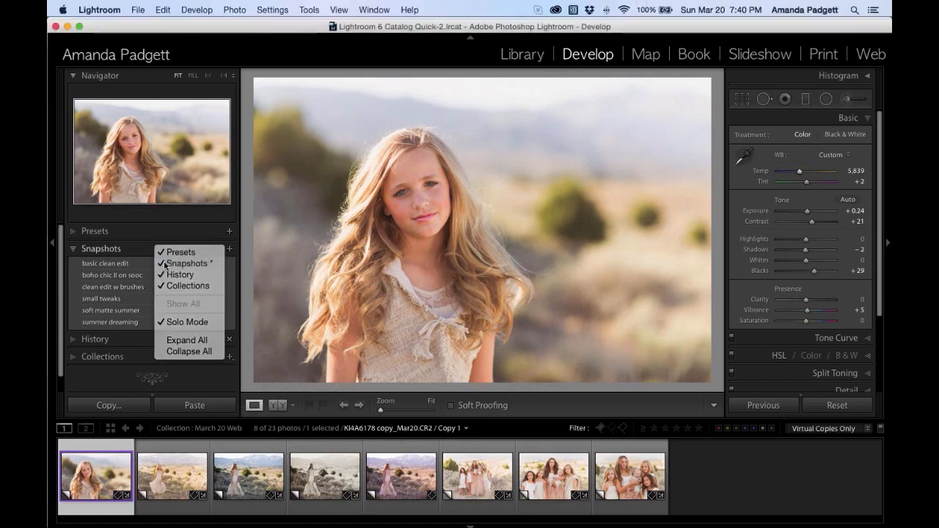
left_click(166, 263)
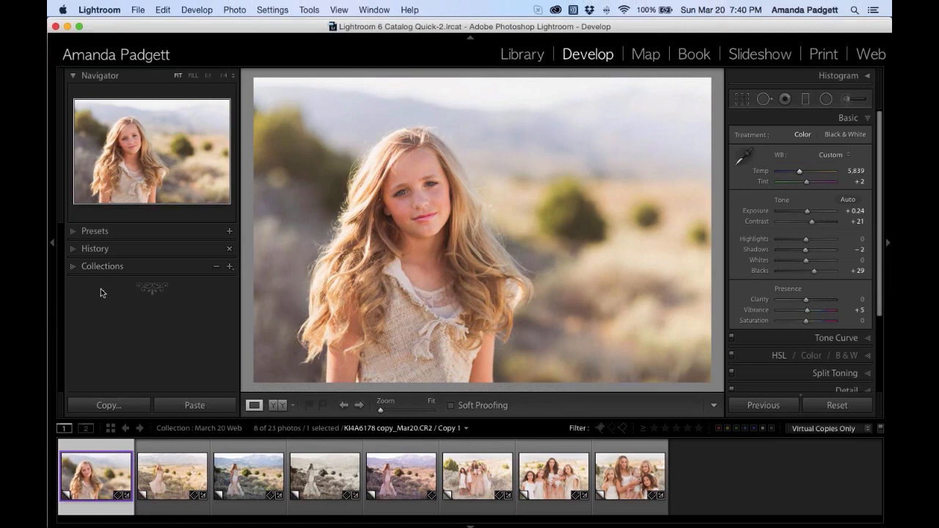
right_click(137, 267)
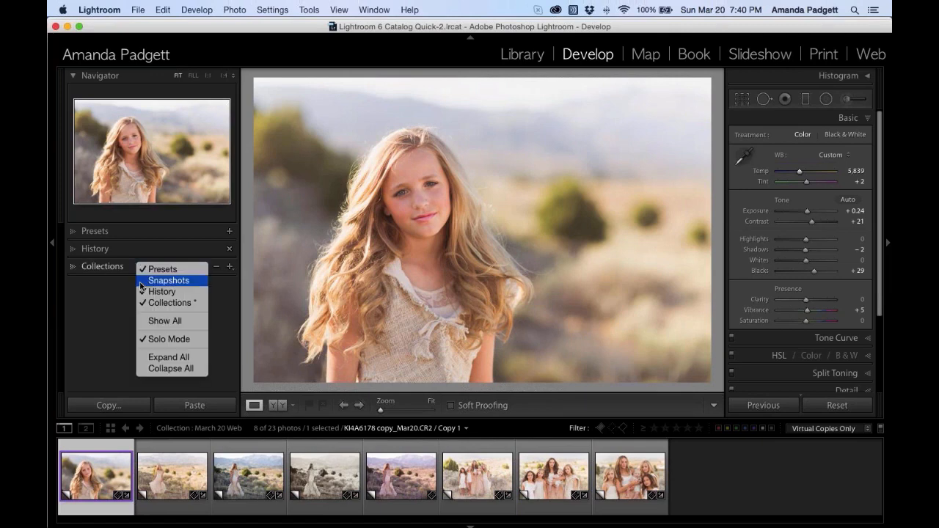
left_click(142, 282)
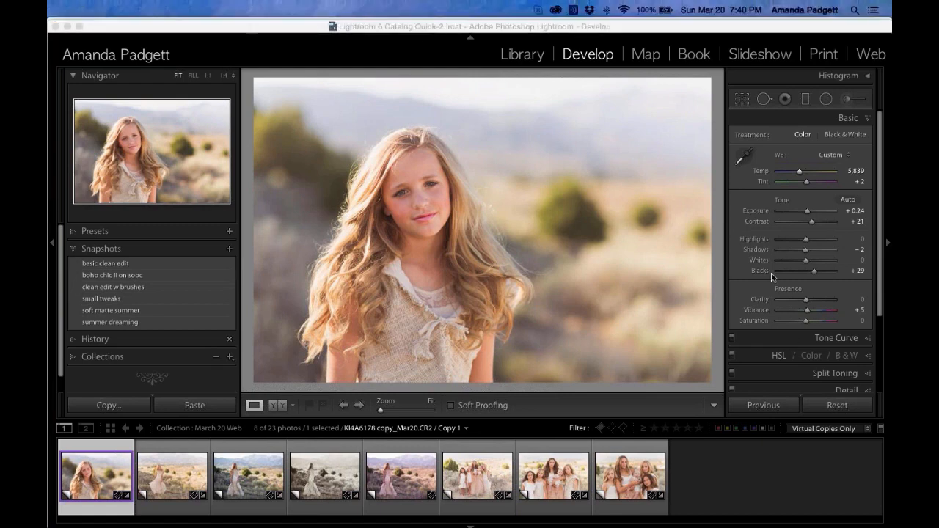
- Hide the Tone Curve section from the Develop adjustments and restore it
left_click(761, 340)
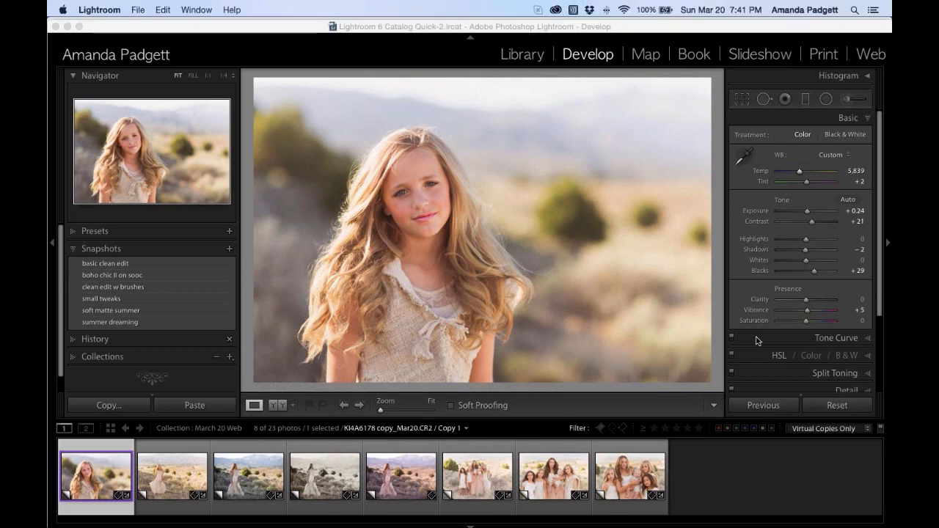
right_click(768, 336)
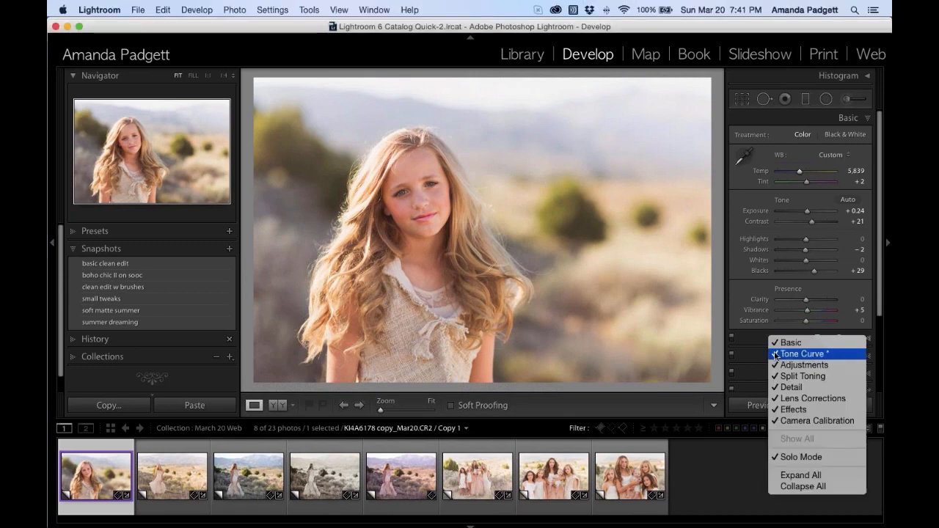
left_click(776, 355)
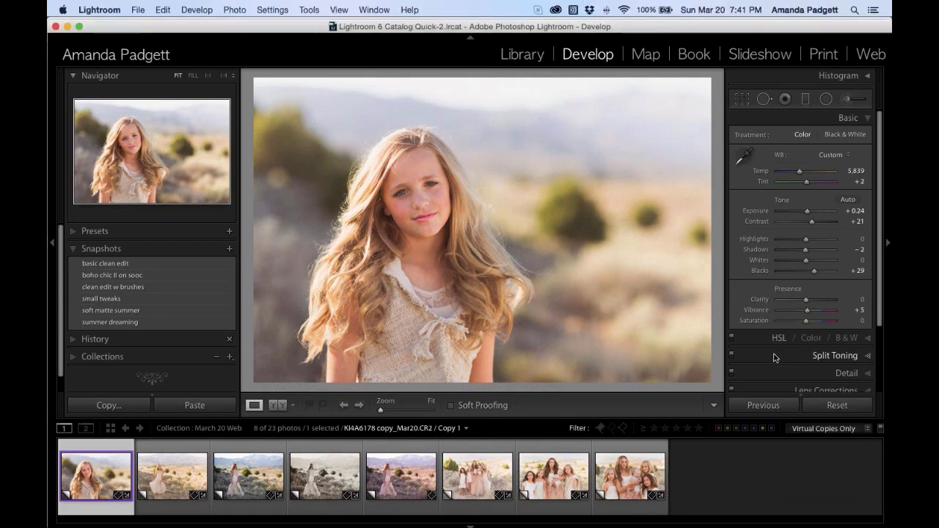
right_click(761, 338)
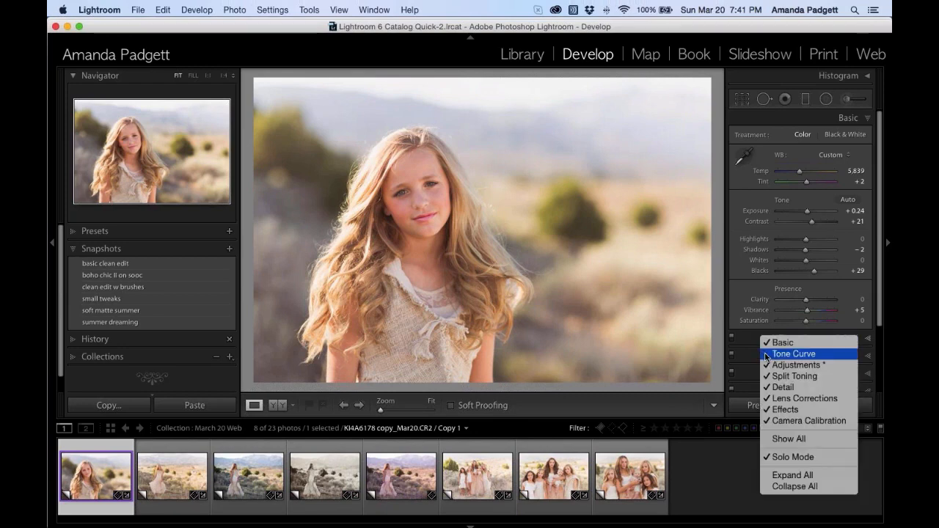
left_click(767, 355)
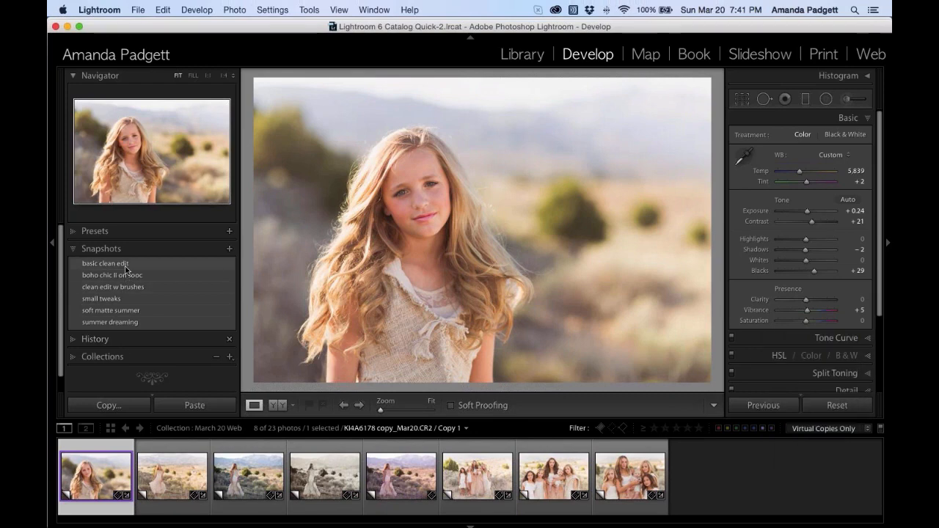
- Expand the Presets list through the window's display options, collapse it and expand the Snapshots list again
left_click(375, 10)
mouse_move(338, 11)
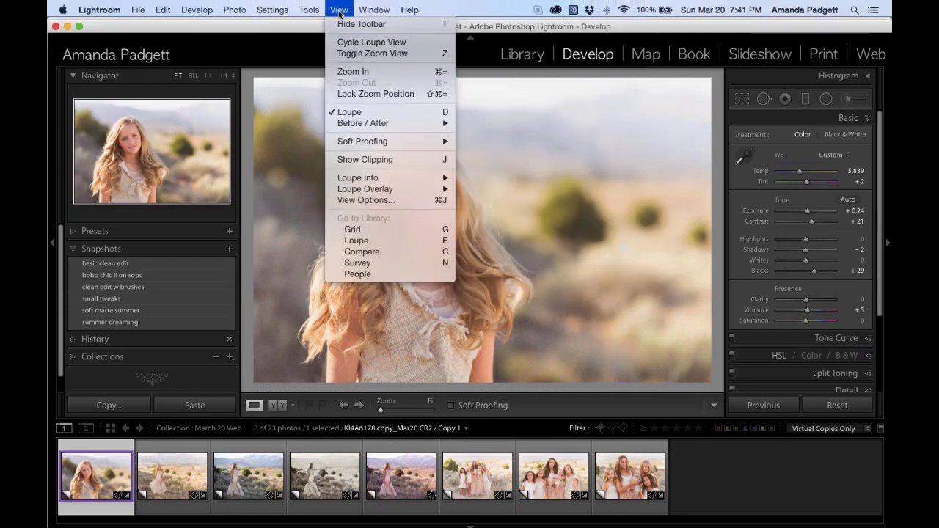
mouse_move(370, 9)
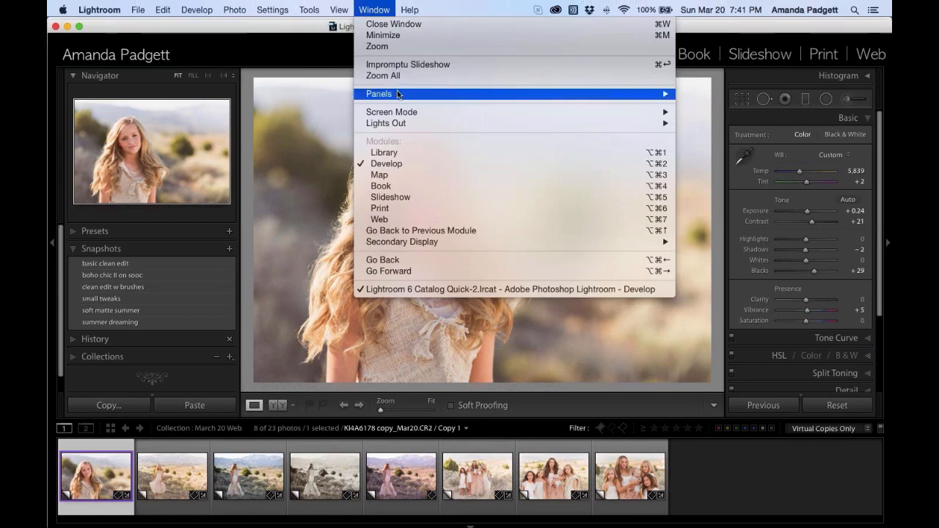
mouse_move(399, 95)
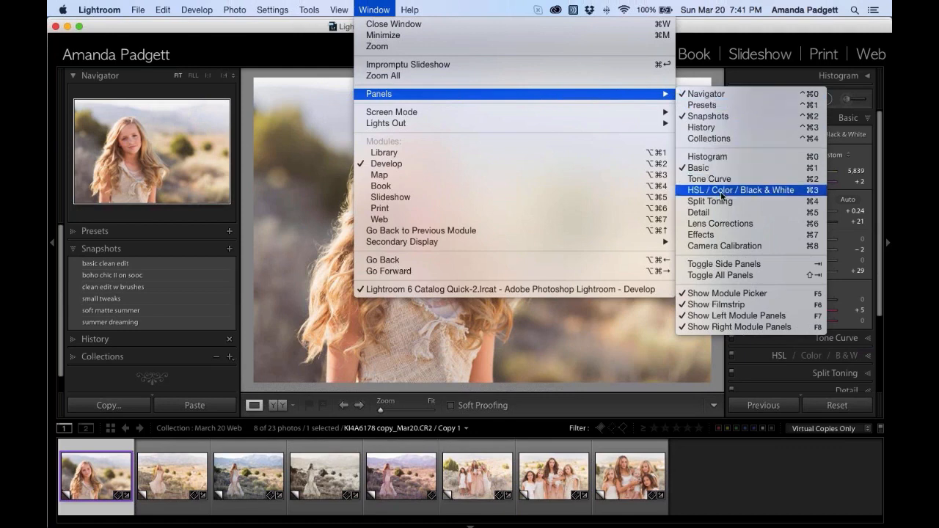
left_click(697, 107)
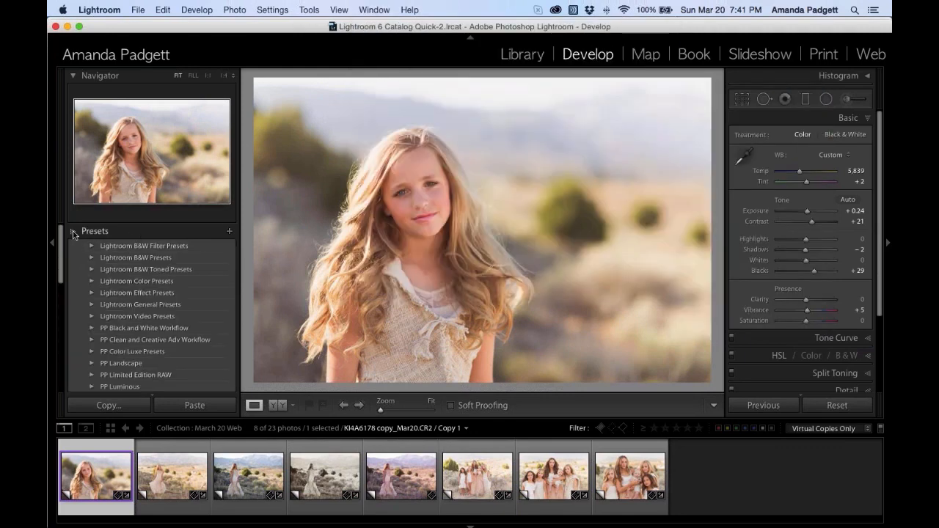
left_click(74, 232)
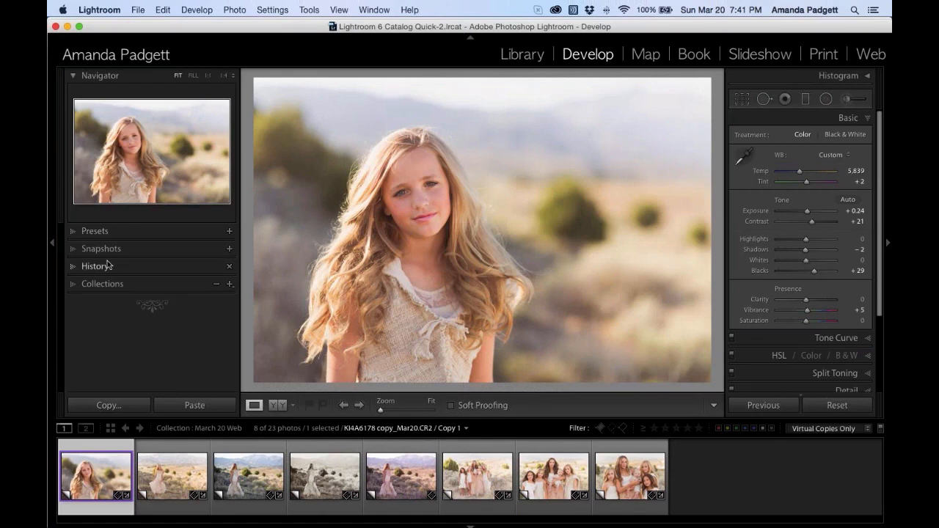
left_click(110, 249)
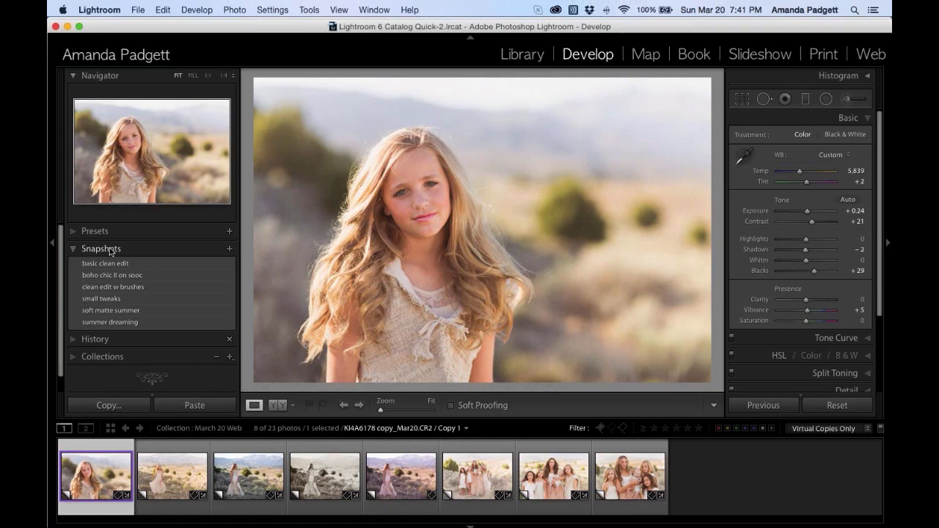
- Delete the cafe au lait, clean edit and olive branch snapshots from the field photo's Copy 4
left_click(393, 486)
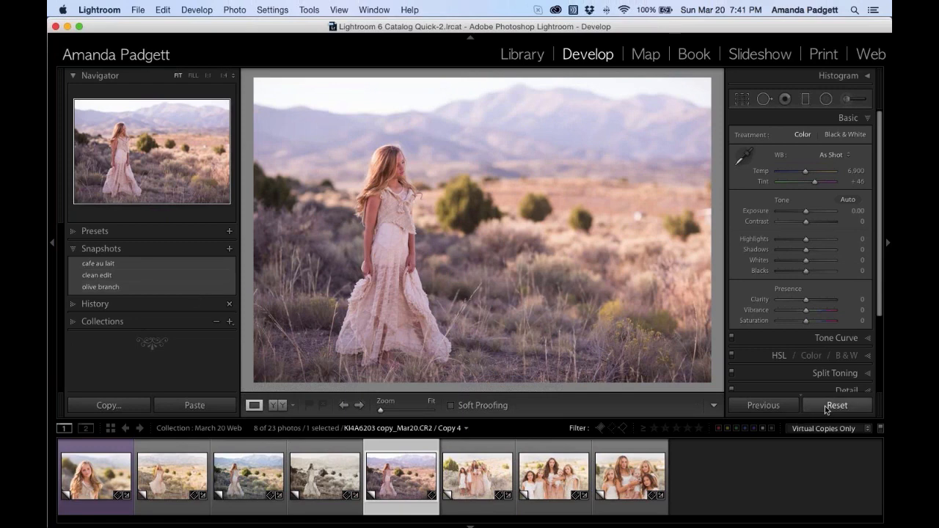
right_click(151, 265)
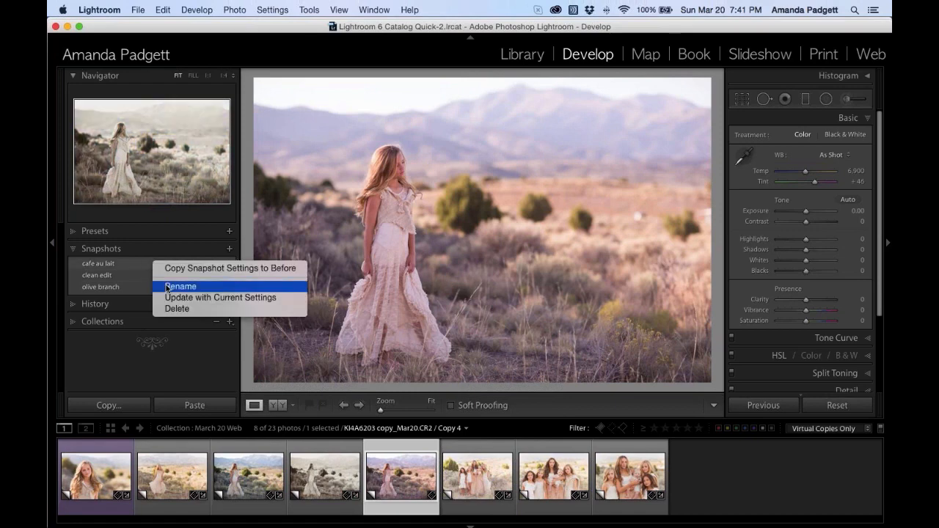
left_click(180, 309)
right_click(149, 264)
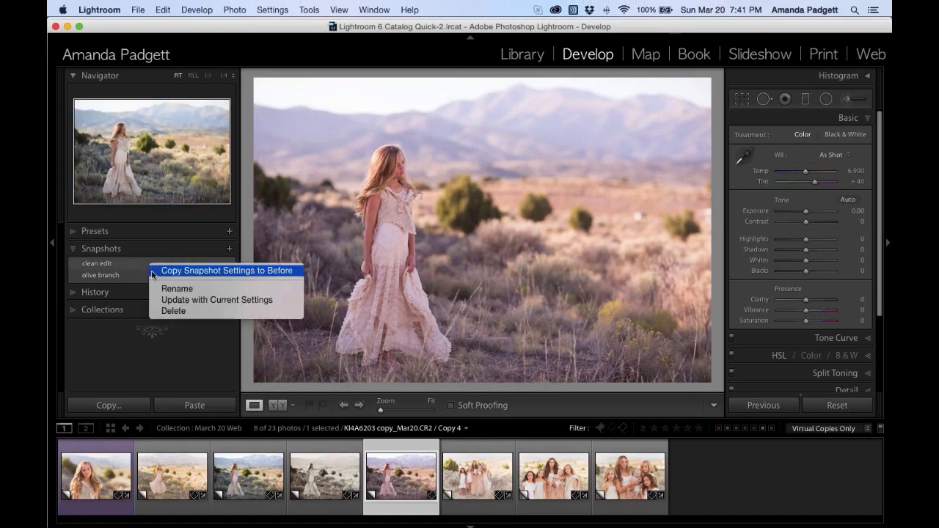
left_click(172, 311)
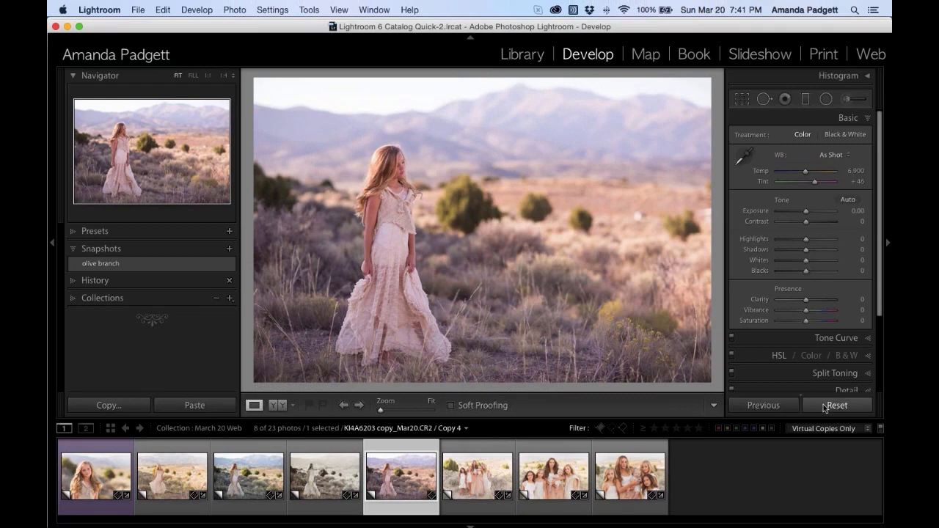
right_click(124, 263)
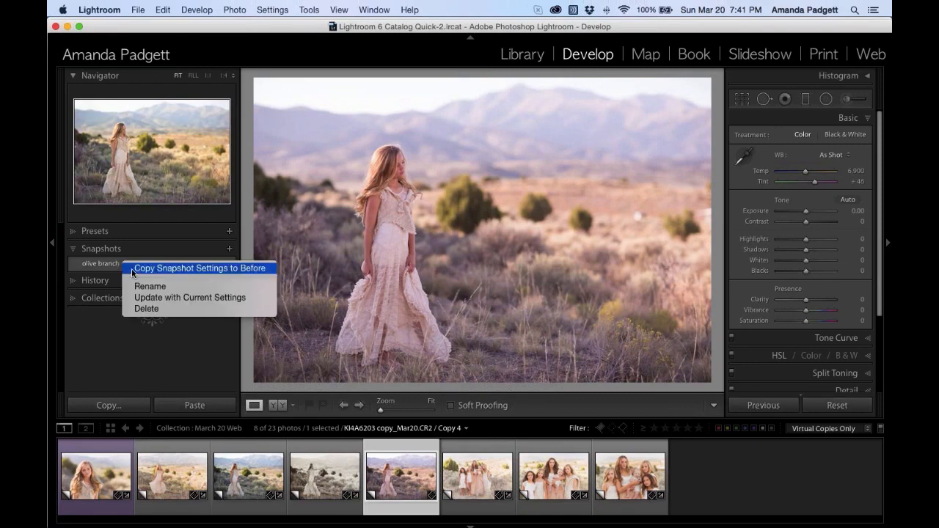
left_click(158, 308)
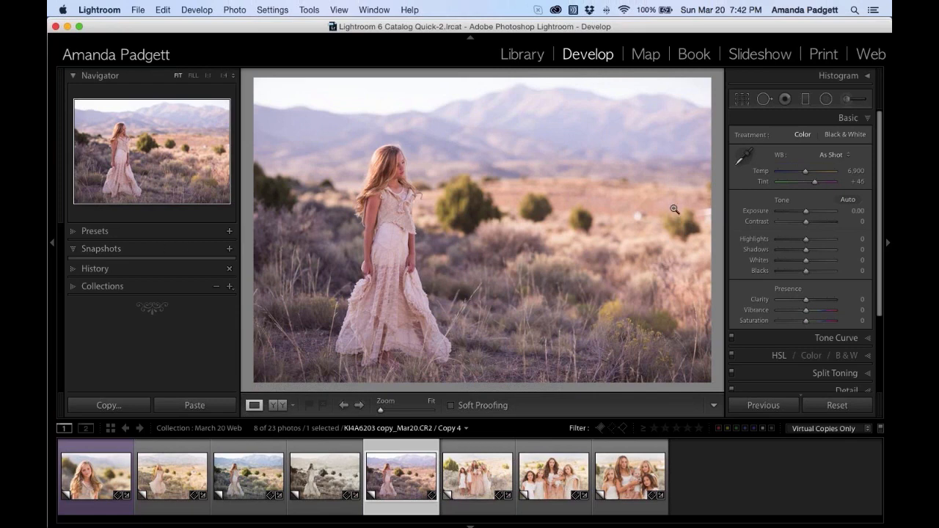
- Sample Copy 4's white balance from the brush beside the girl's dress and set the tint to +19
left_click(743, 155)
left_click(340, 268)
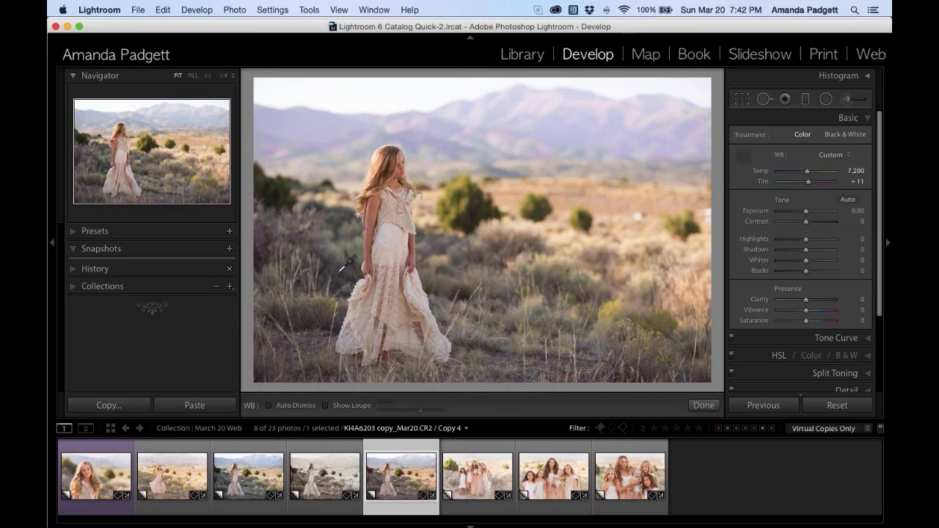
left_click_drag(807, 184, 809, 184)
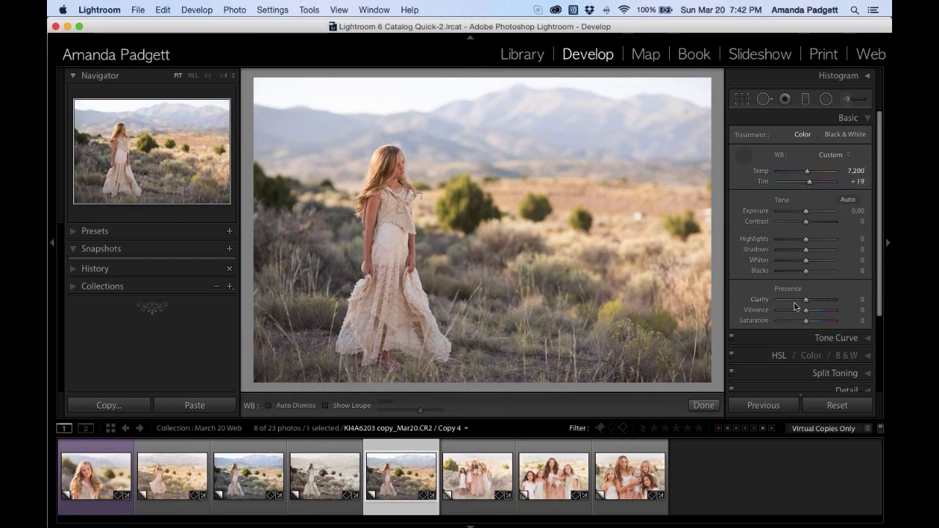
- Save Copy 4's current settings as a snapshot named "wb tweak" and finish the white balance selection
key("super+n")
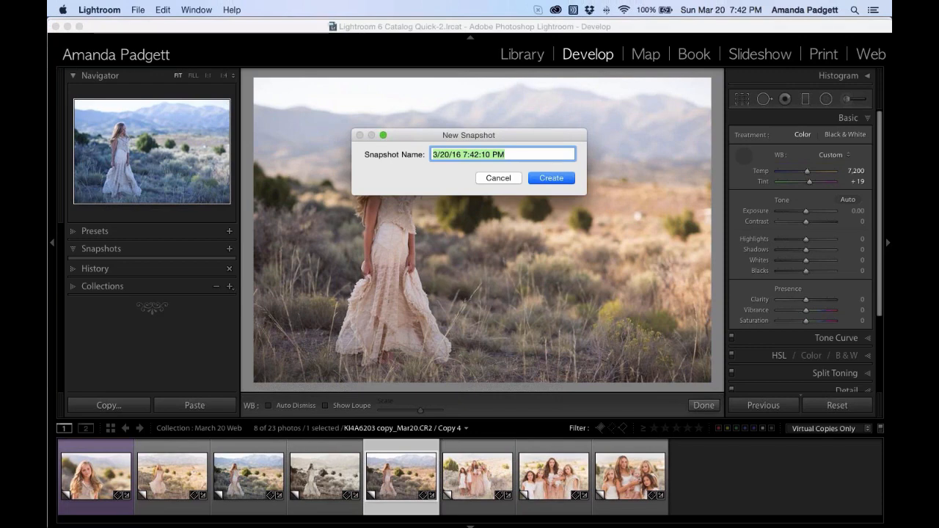
type("wb tweak")
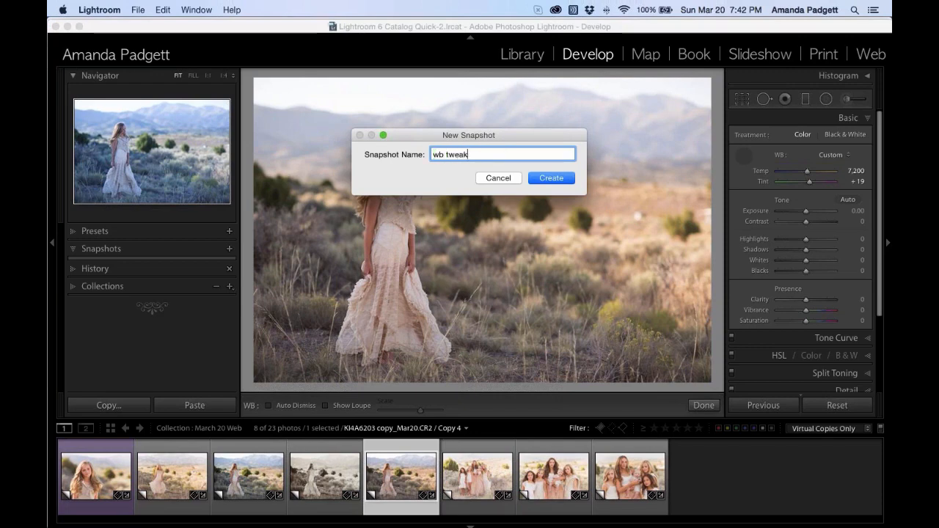
key("Return")
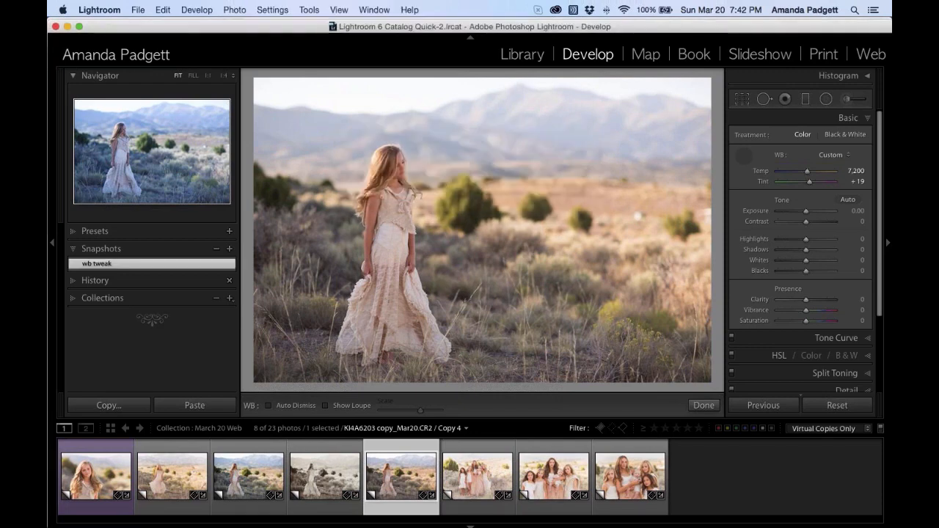
left_click(703, 405)
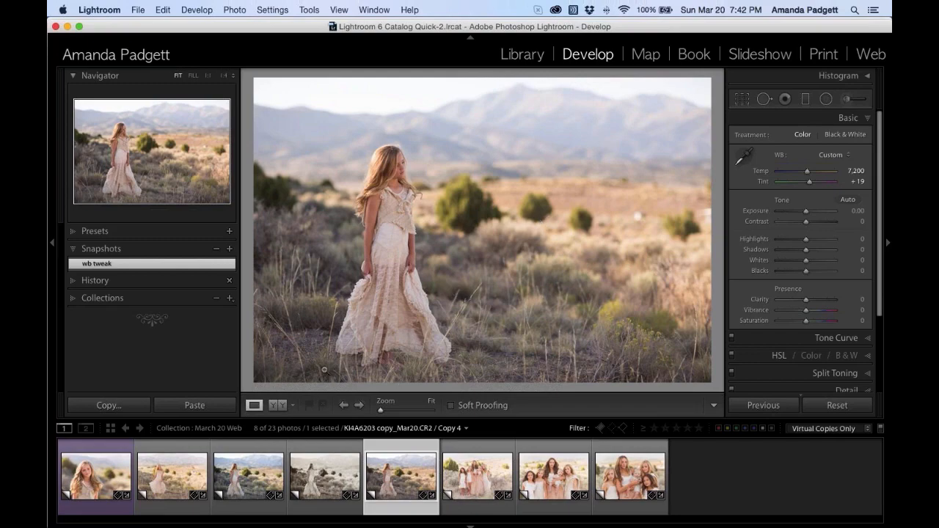
- Create a new virtual copy of the field photo from Copy 4 with the wb tweak settings
left_click(324, 369)
left_click(327, 366)
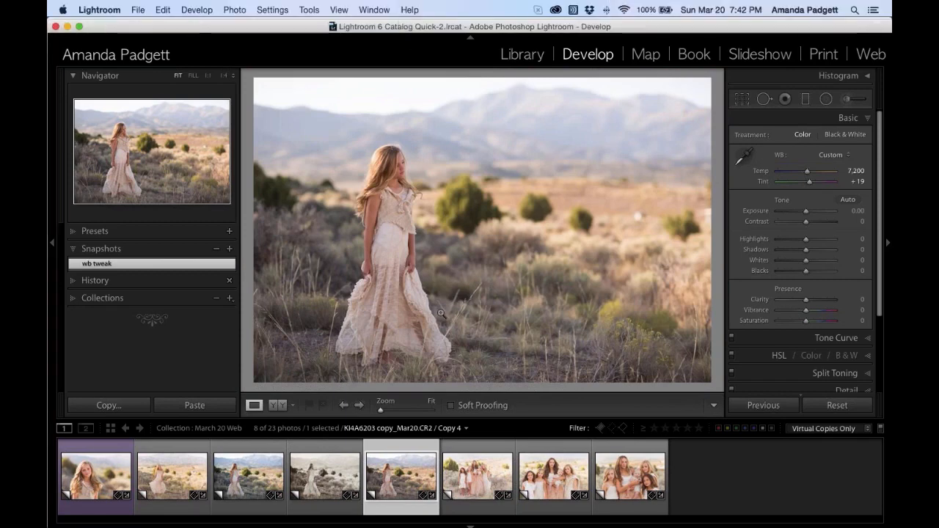
key("super+apostrophe")
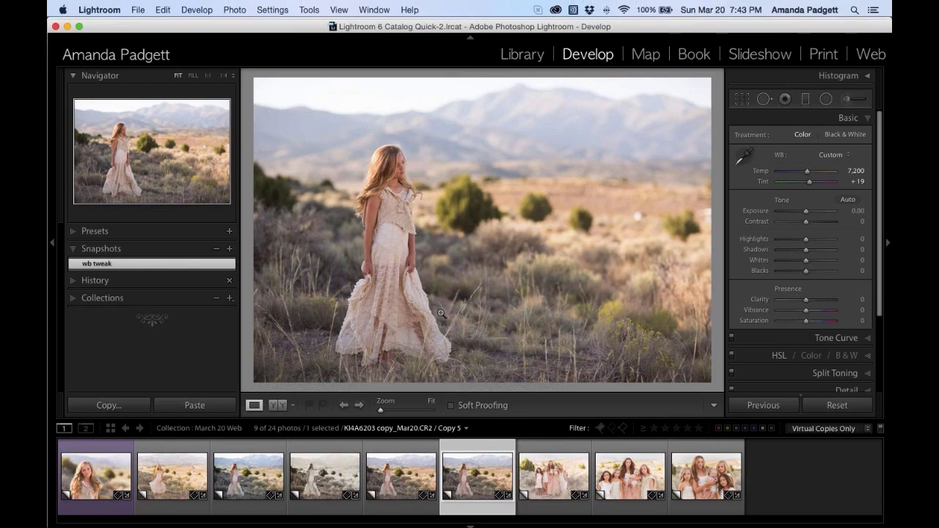
- Create another virtual copy of the field photo from Copy 5 and show the collection in the Library grid
key("super+apostrophe")
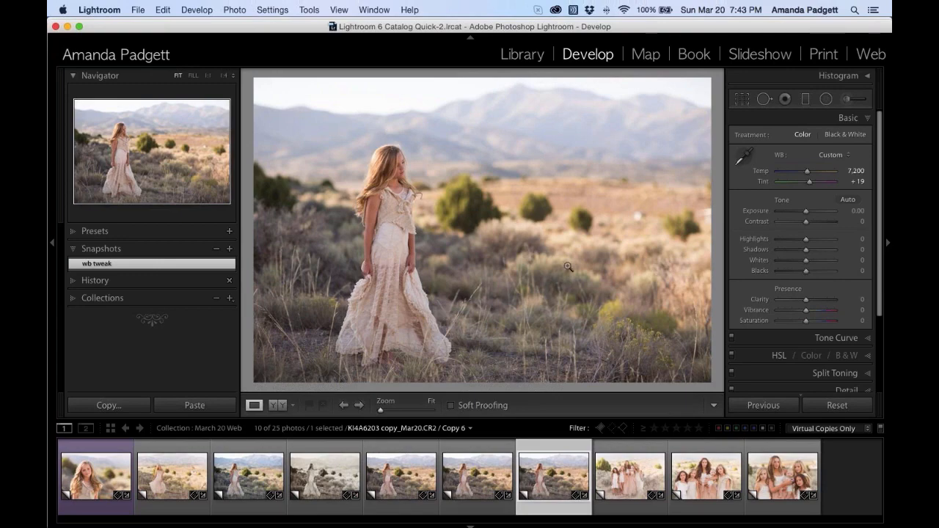
left_click(523, 56)
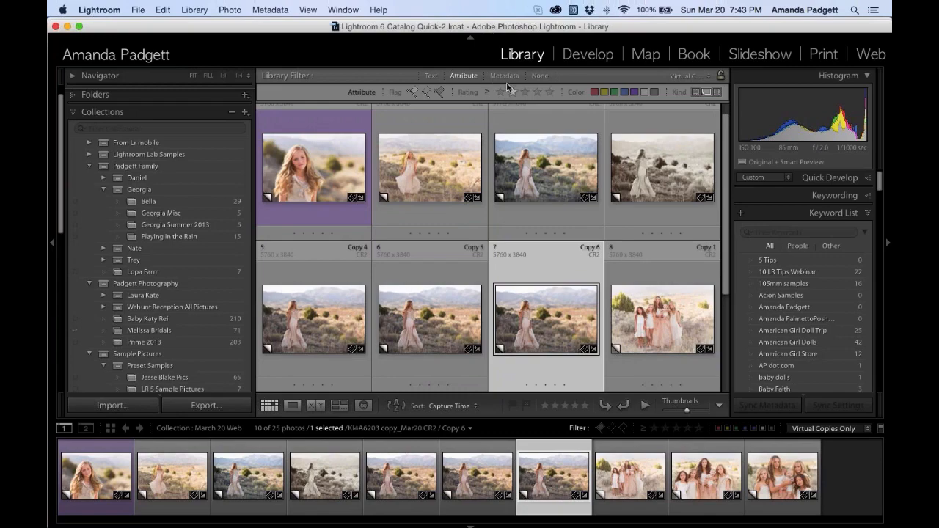
- Try the kind filter with master photos plus virtual copies and with masters only, and turn all library filtering off
left_click(695, 93)
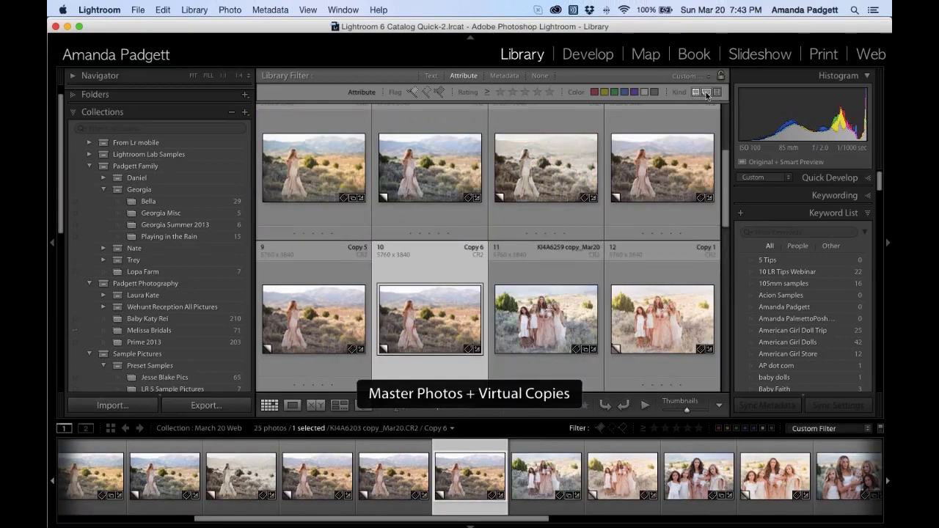
left_click(707, 93)
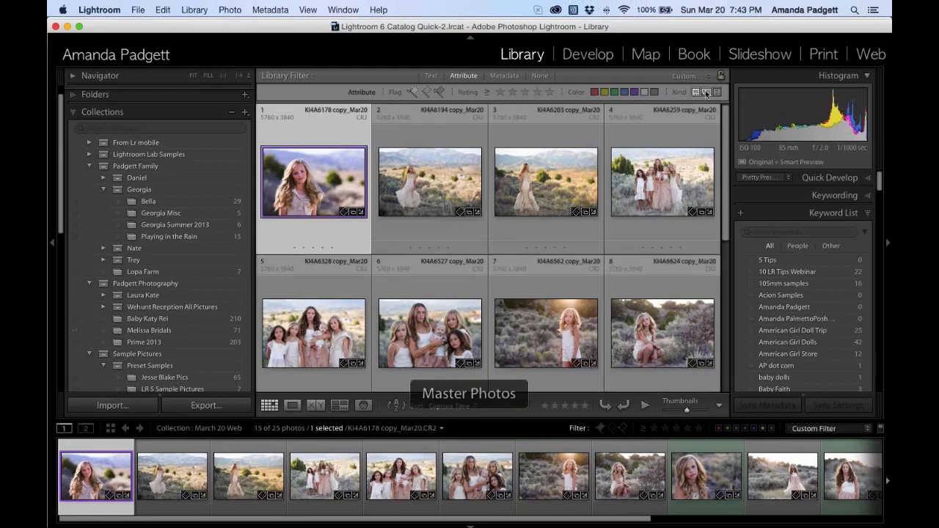
left_click(707, 93)
left_click(539, 76)
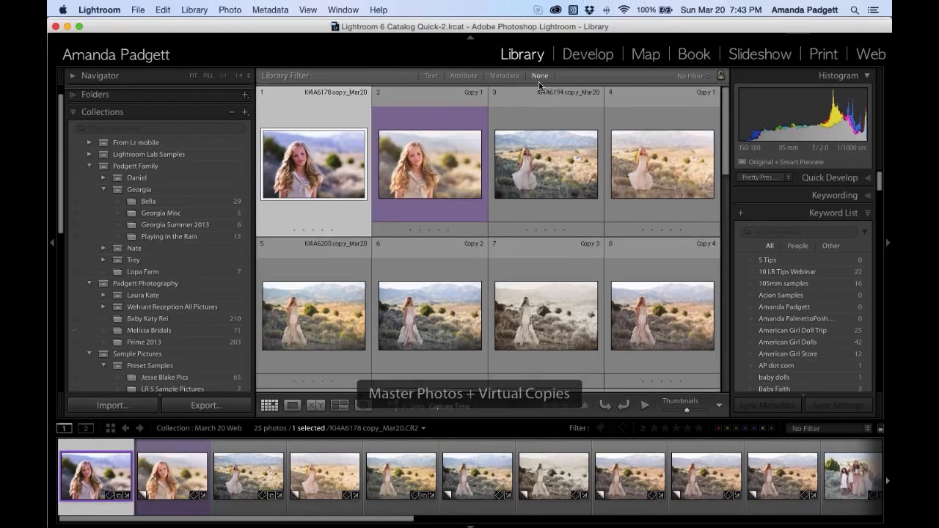
- Turn the attribute filter back on and limit the grid to master photos only
left_click(463, 76)
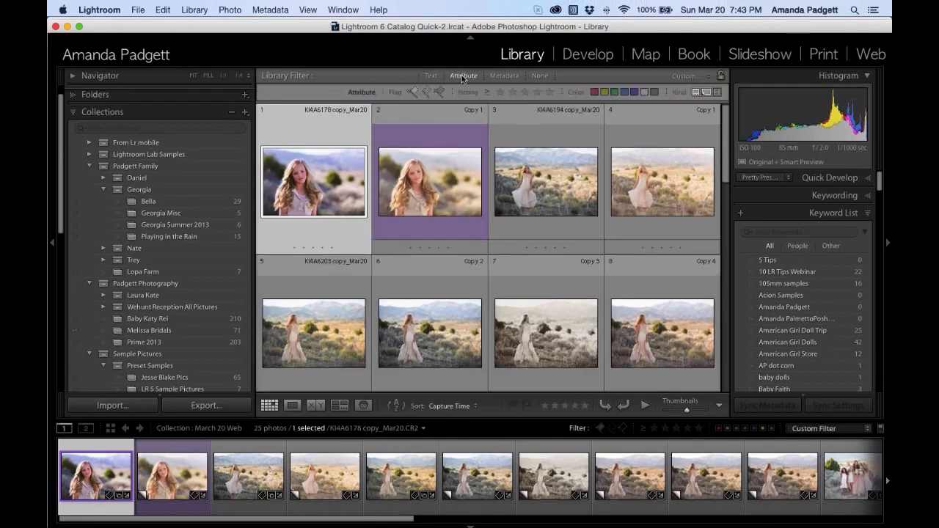
left_click(697, 94)
left_click(696, 94)
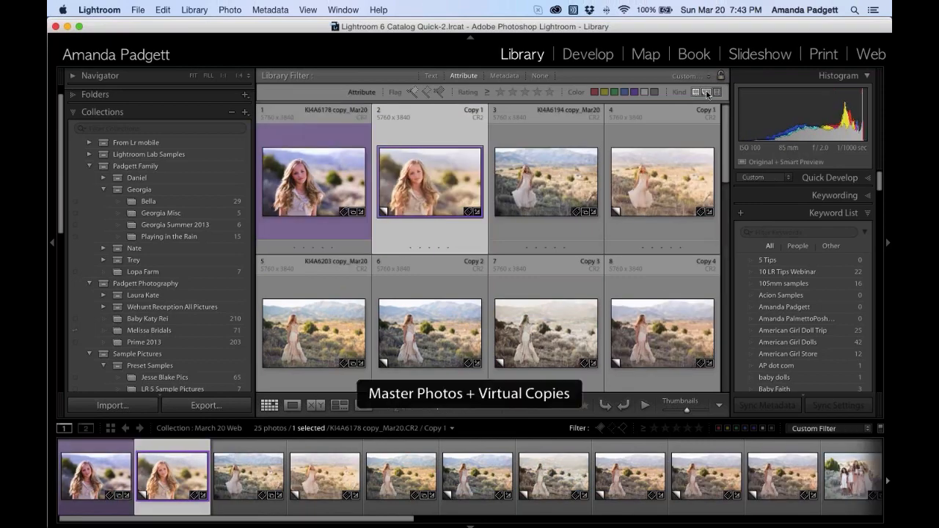
left_click(706, 94)
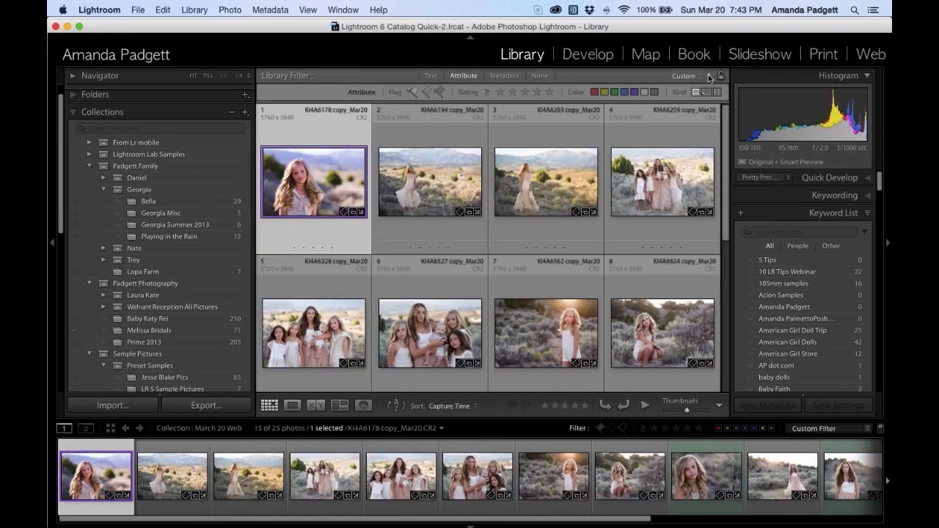
- Apply the Virtual Copies Only filter preset to the collection and look through the filtered grid
left_click(706, 77)
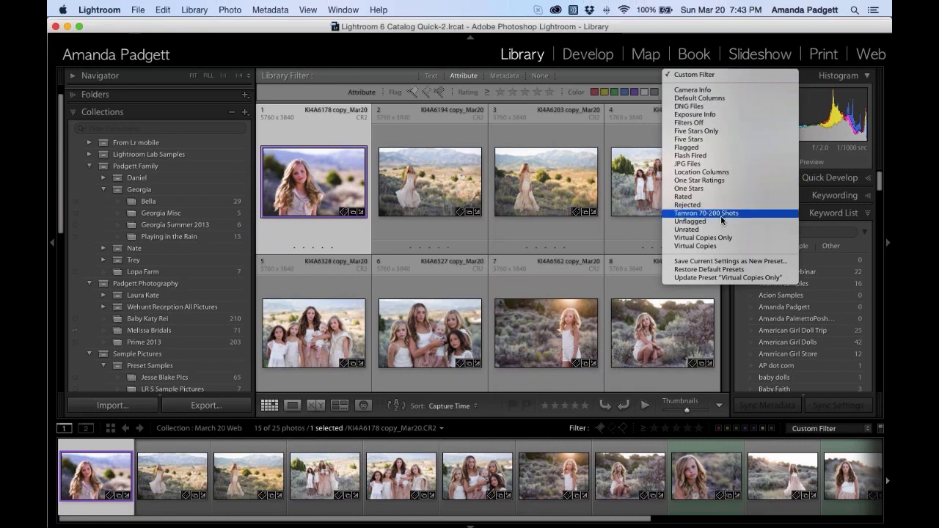
left_click(723, 248)
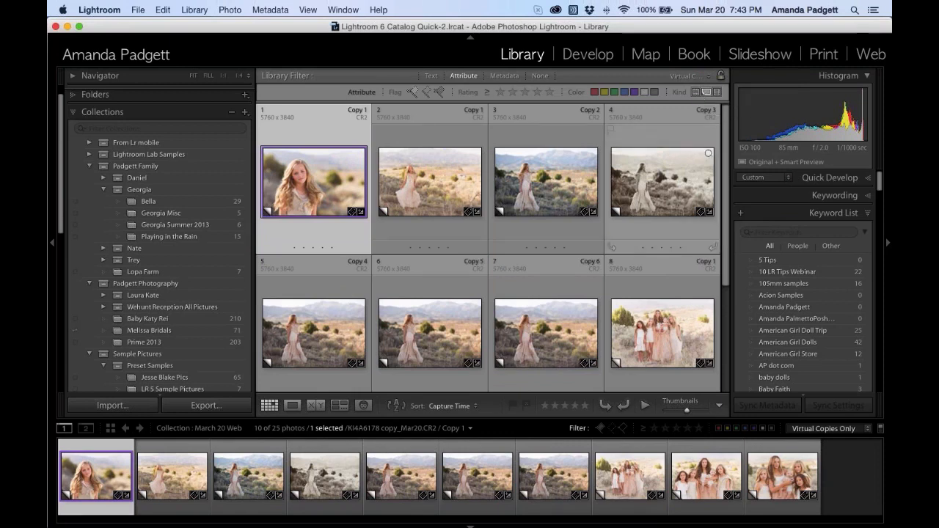
scroll(547, 183, "down", 2)
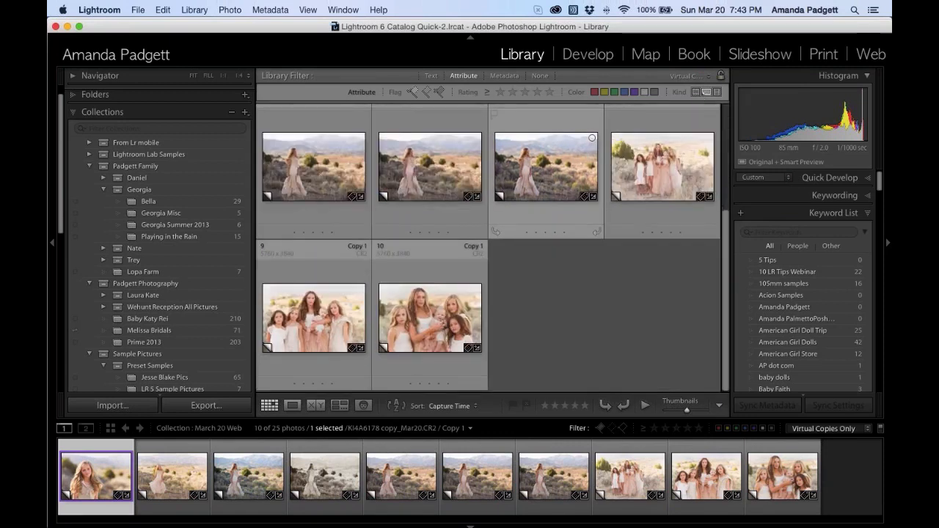
scroll(587, 182, "up", 3)
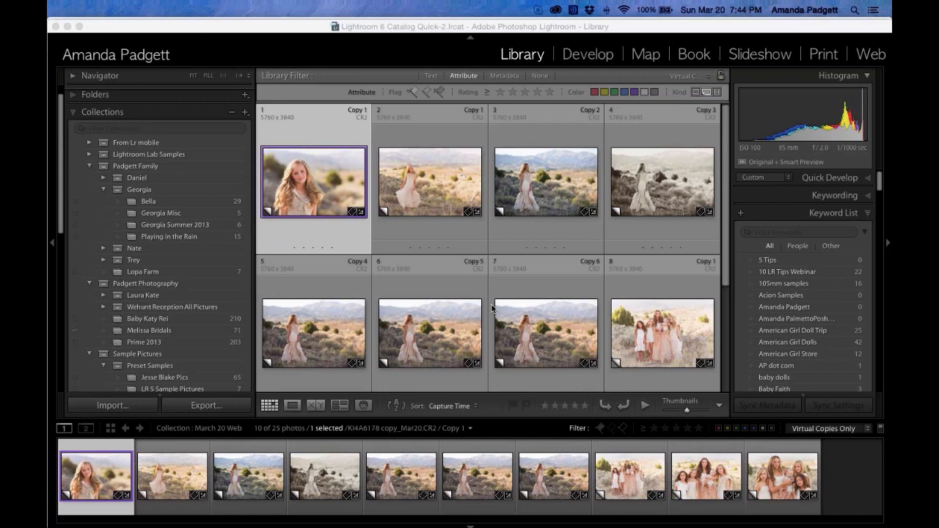
- Open the portrait's Copy 1 in Develop and toggle the toolbar below the photo off and back on
left_click(287, 59)
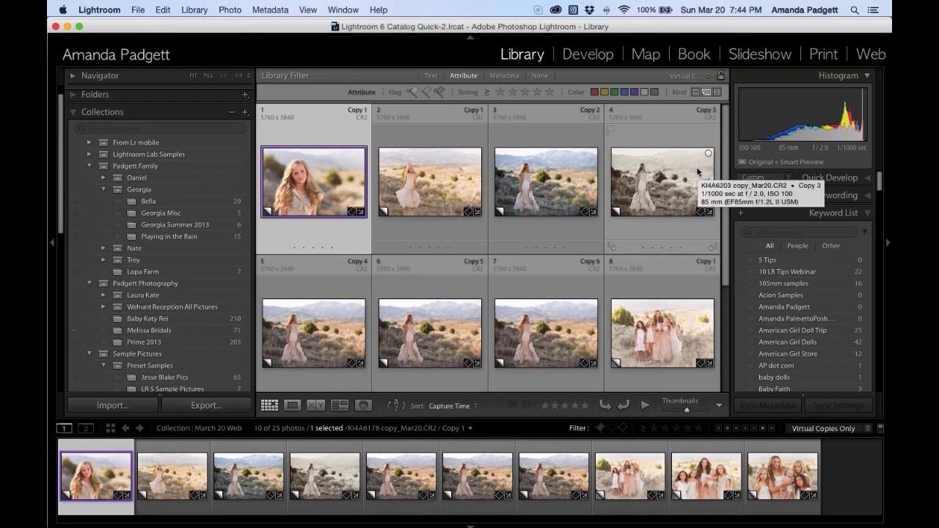
left_click(585, 56)
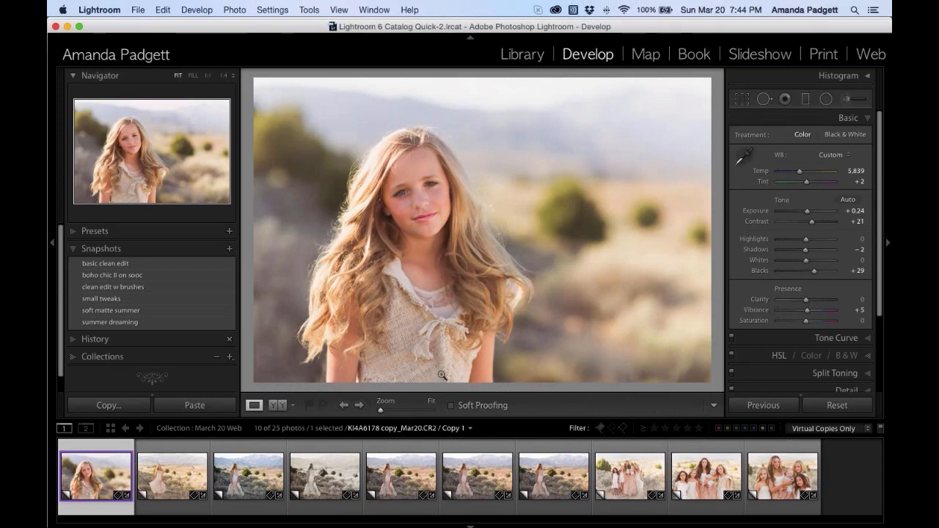
key("t")
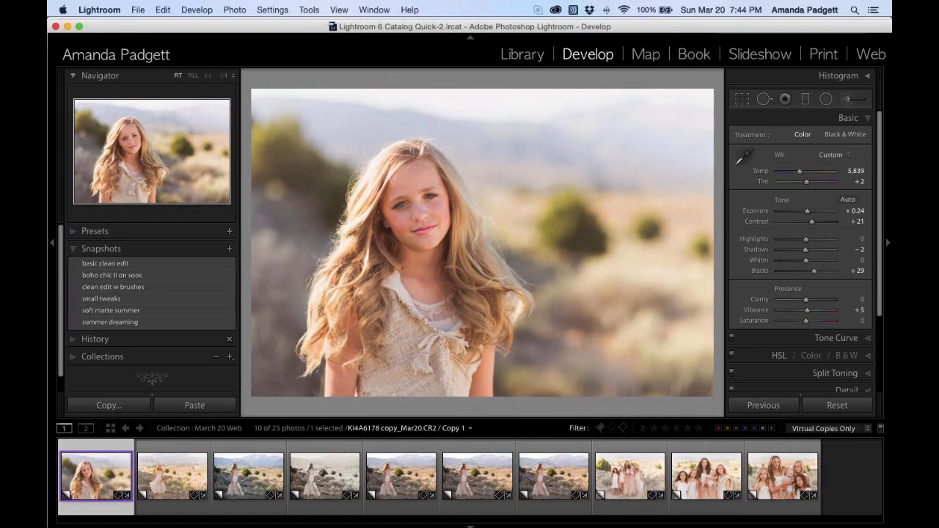
key("t")
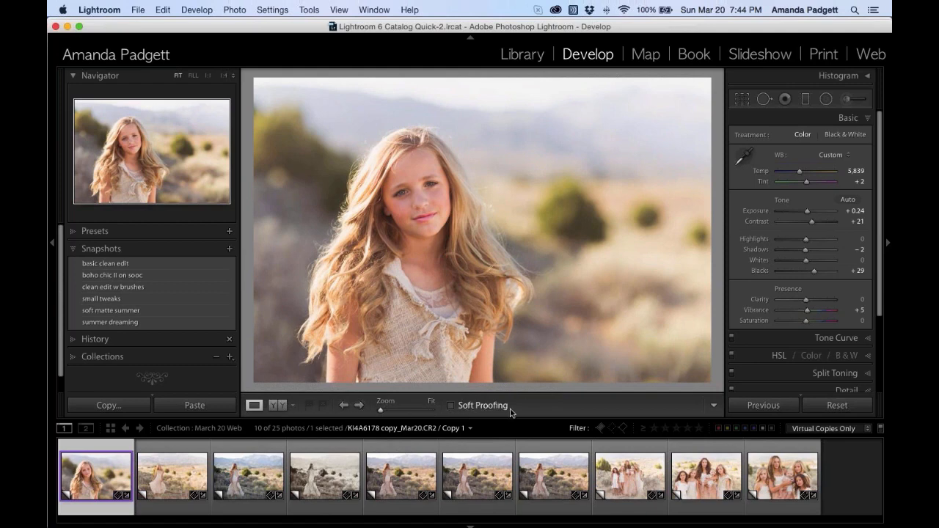
- Check which items the toolbar can show and compare the portrait's before and after versions side by side
left_click(714, 405)
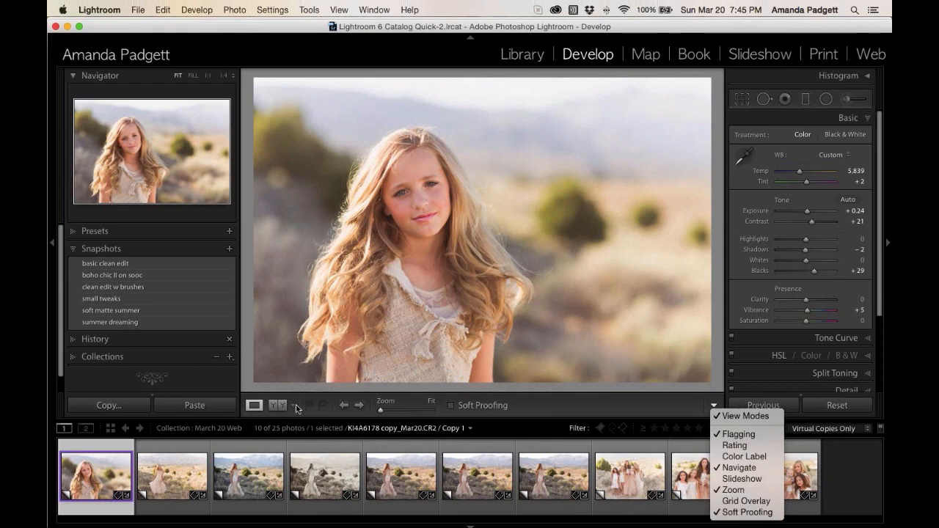
left_click(592, 408)
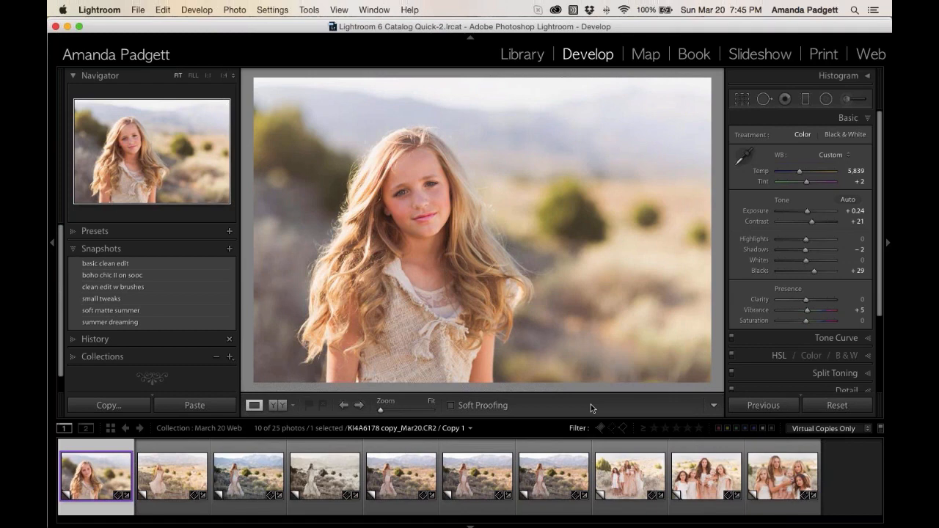
key("y")
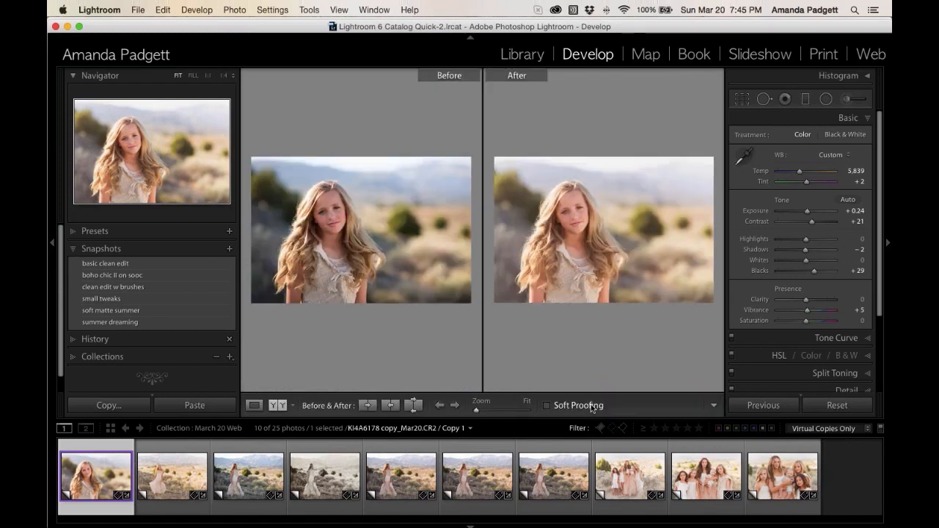
key("y")
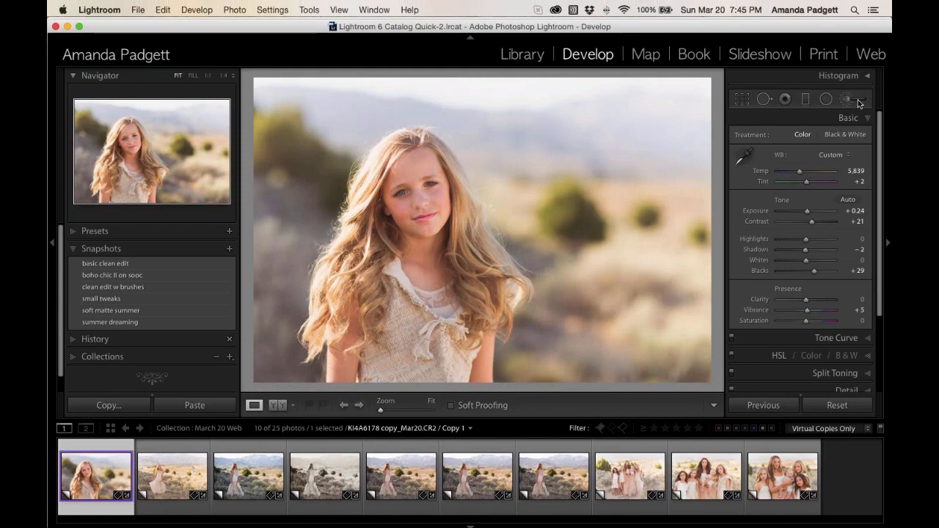
- Try sampling the portrait's white balance from the pale mountains behind the girl, and undo the white balance change
left_click(749, 154)
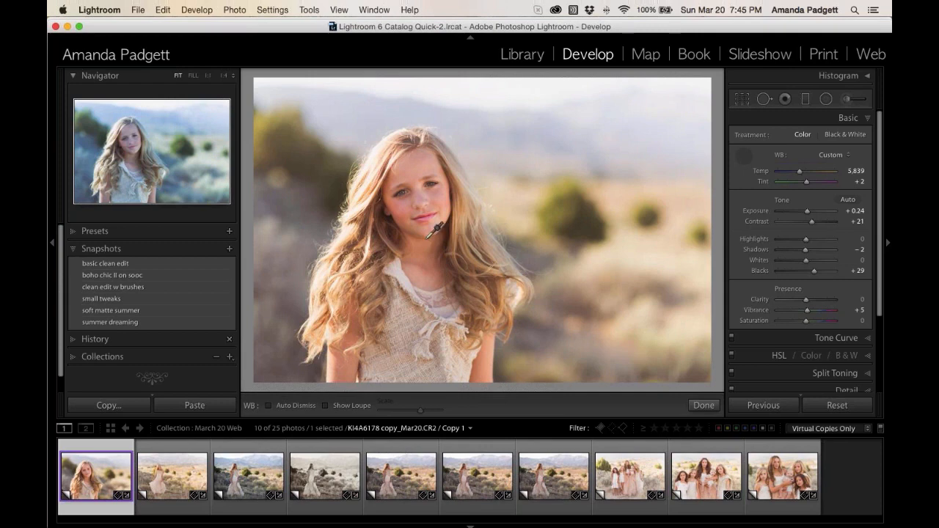
left_click(655, 156)
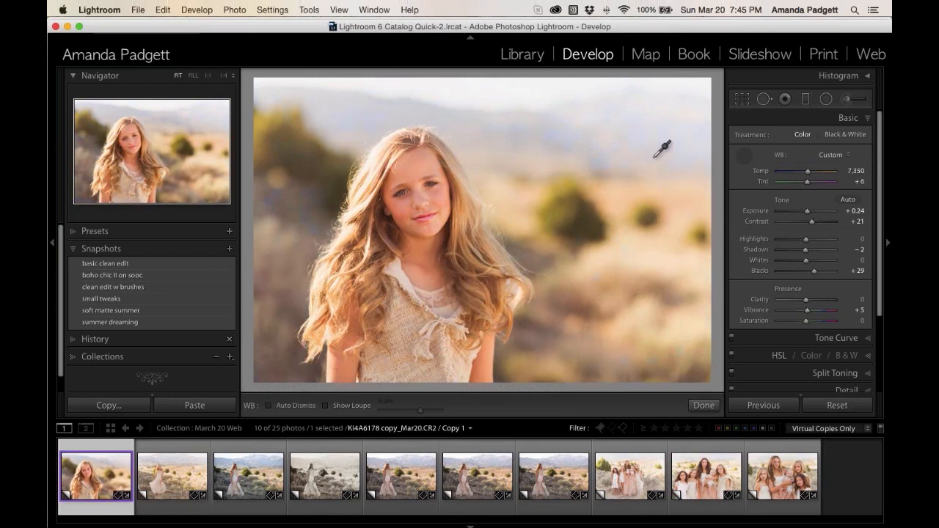
left_click(703, 405)
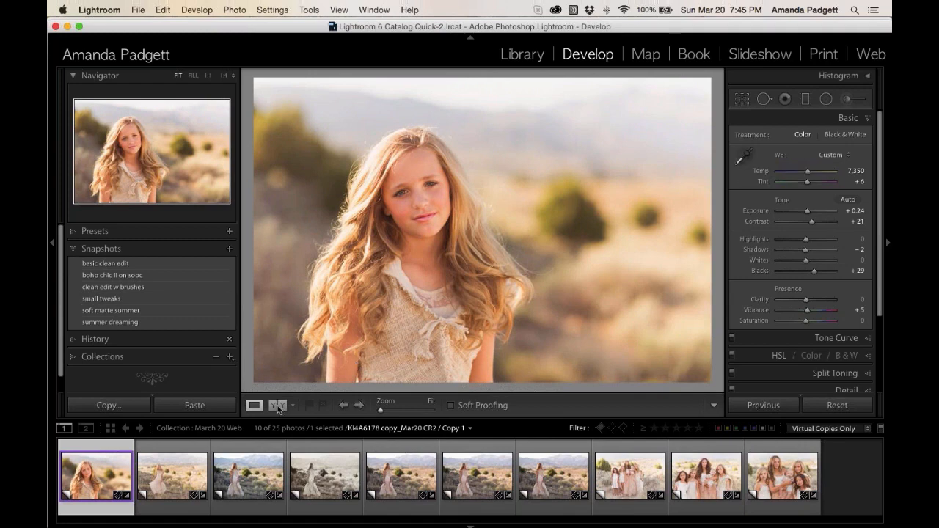
key("super+z")
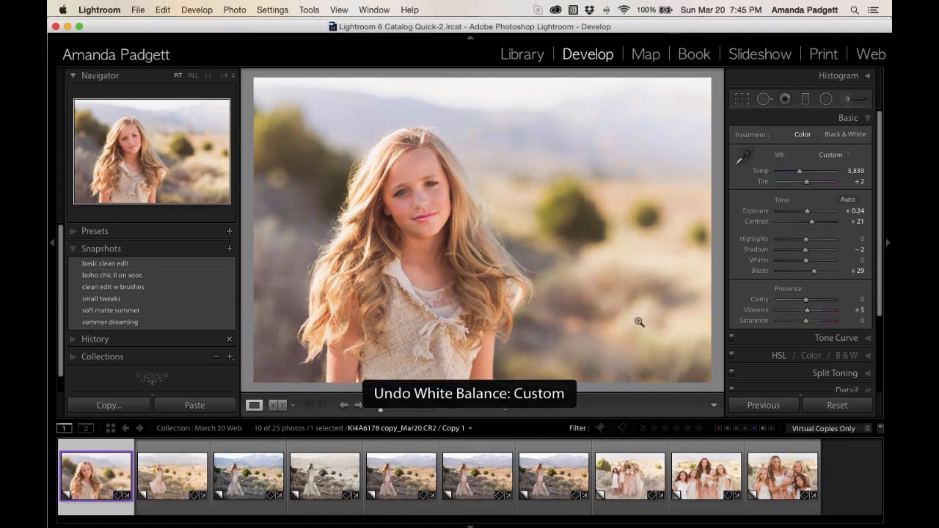
- Show the portrait's before and after versions side by side with the white balance selector active, and switch to the adjustment brush
left_click(745, 156)
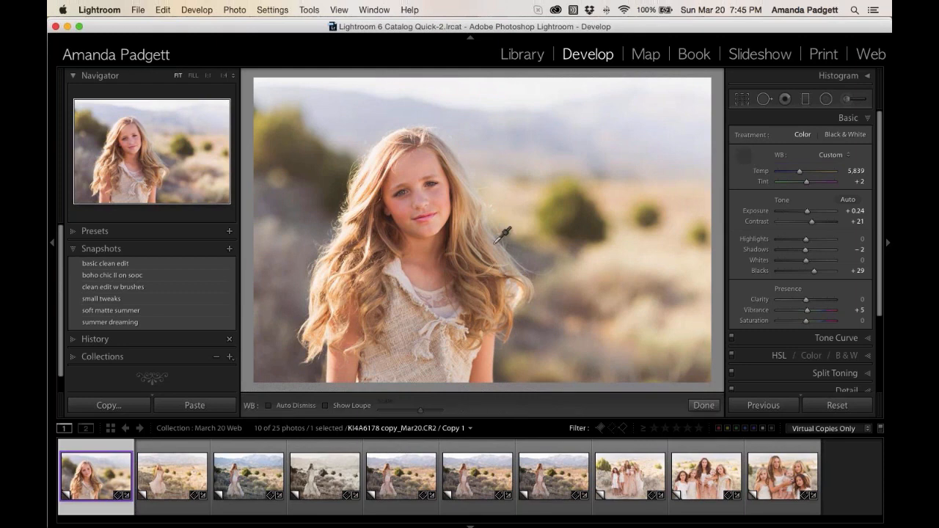
key("y")
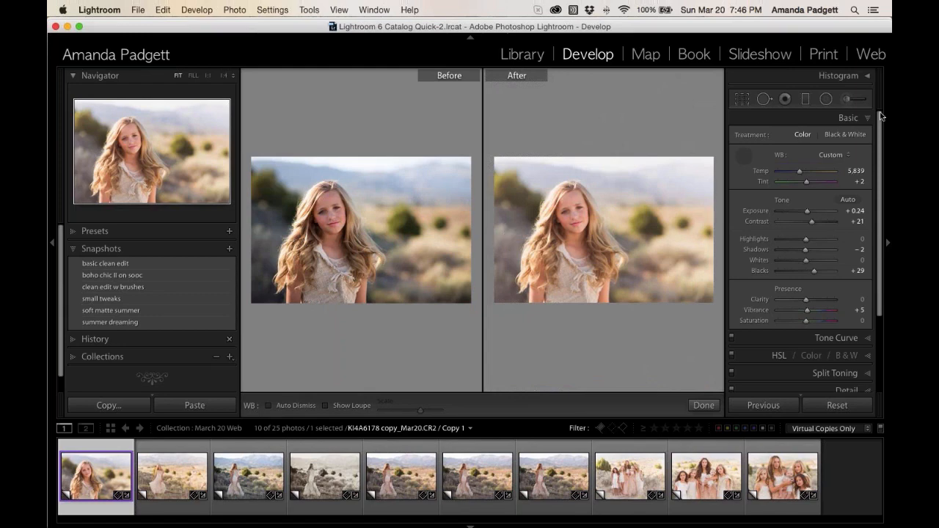
left_click(847, 98)
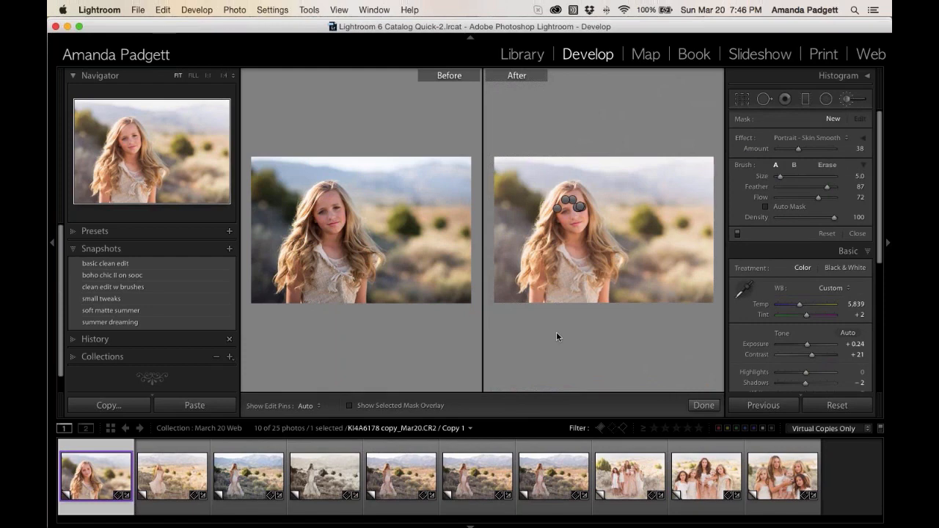
- Toggle the side panels, leave them hidden to enlarge the before and after comparison, and close the adjustment brush
key("Tab")
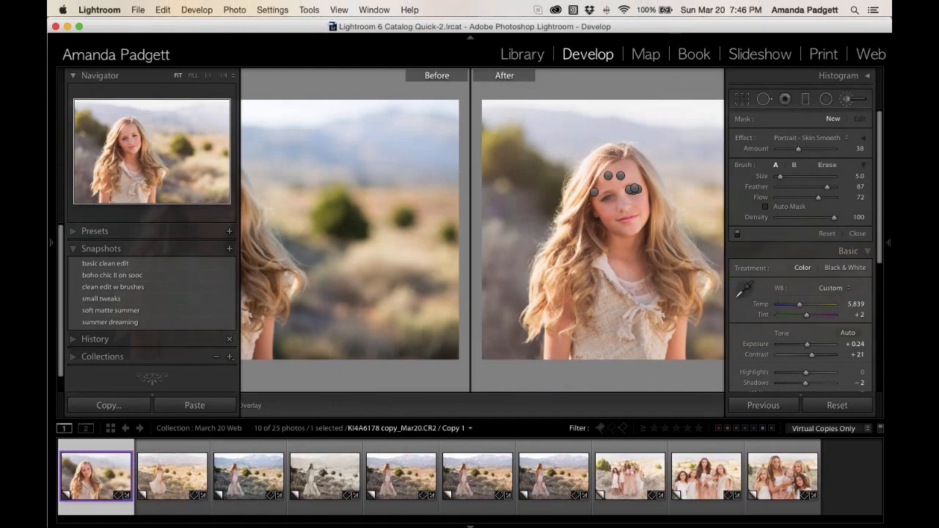
key("Tab")
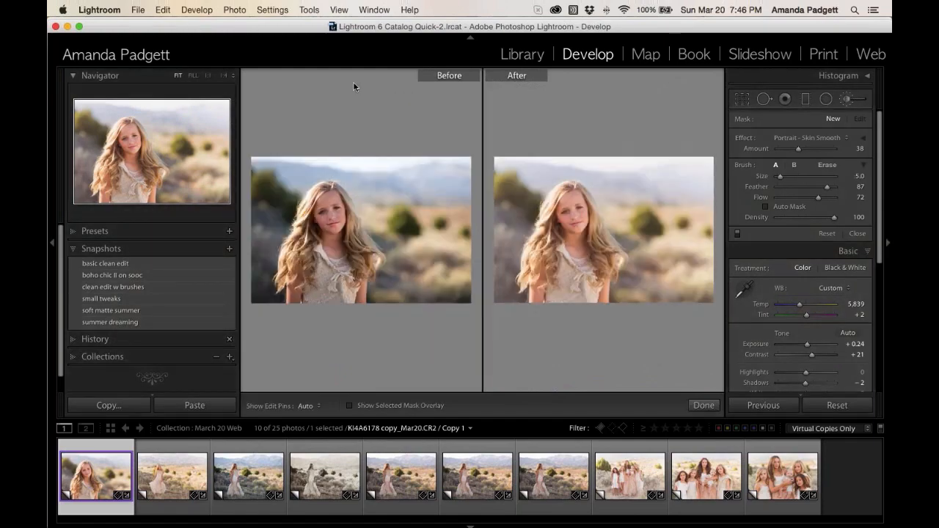
key("Tab")
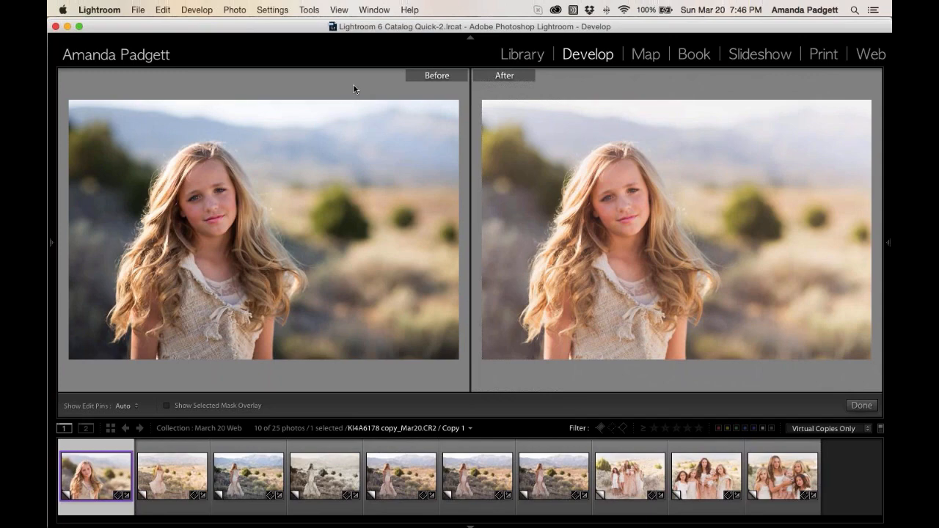
key("Tab")
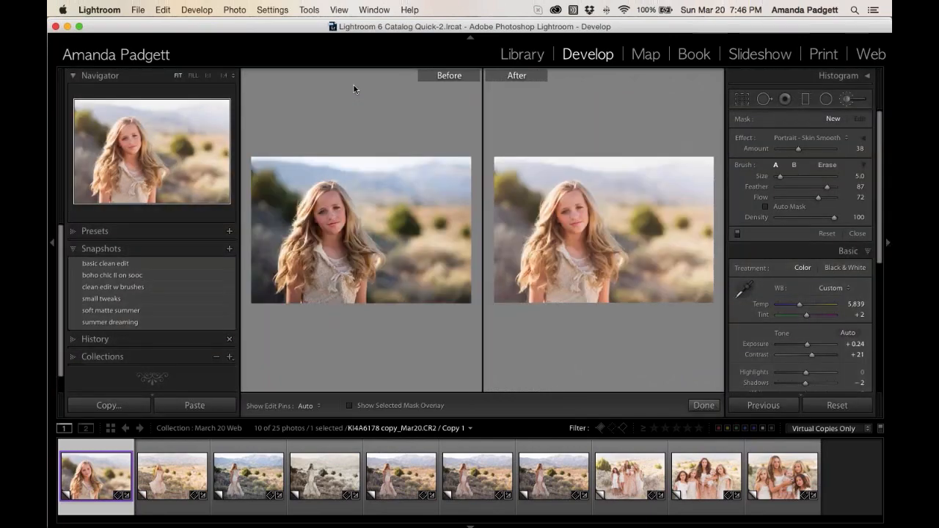
key("Tab")
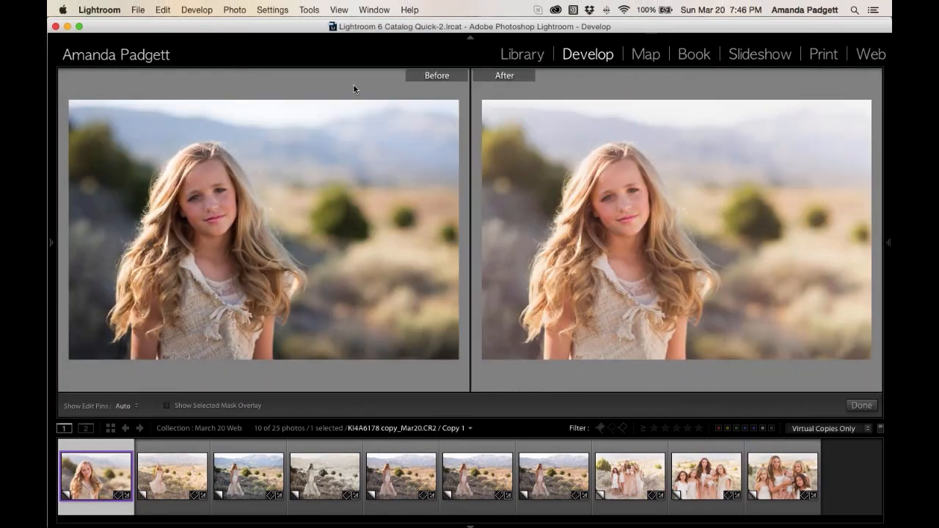
left_click(862, 404)
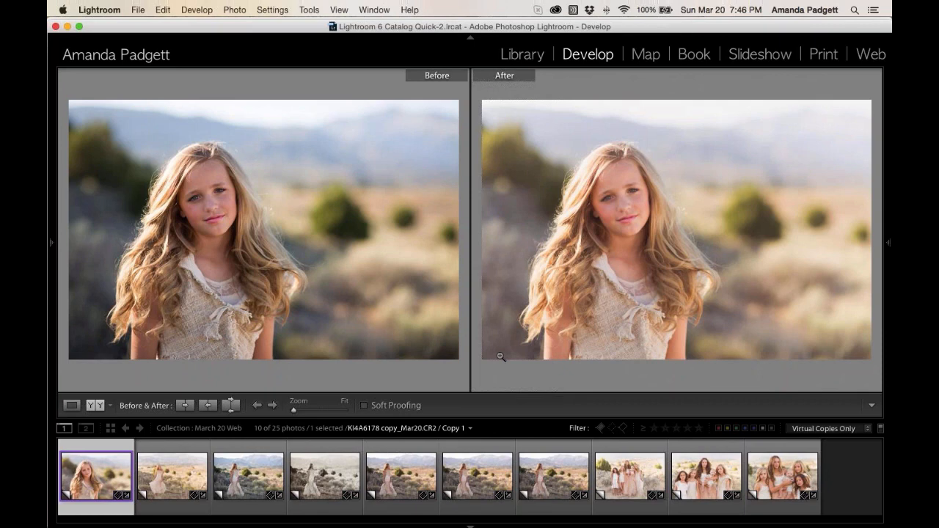
- Examine the girl's face at several magnifications in the before and after comparison, ending at 1:3
key("super+equal")
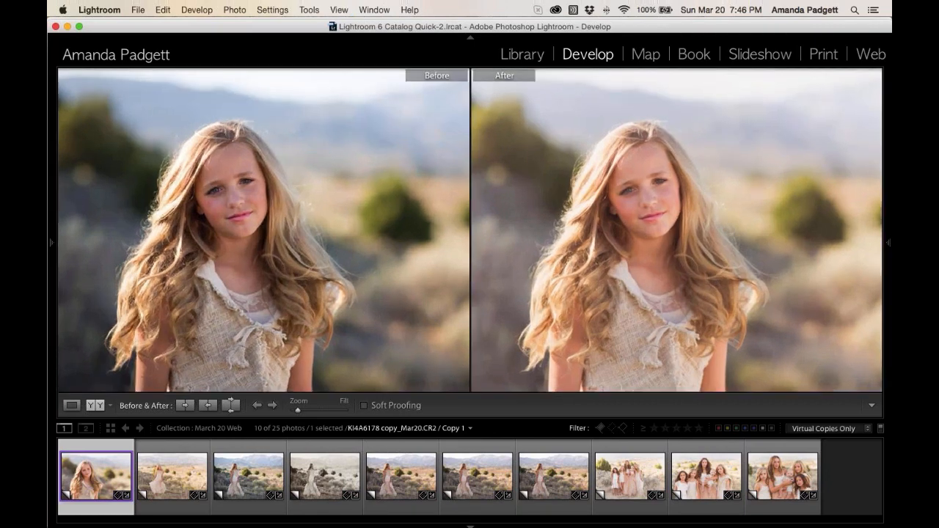
key("super+equal")
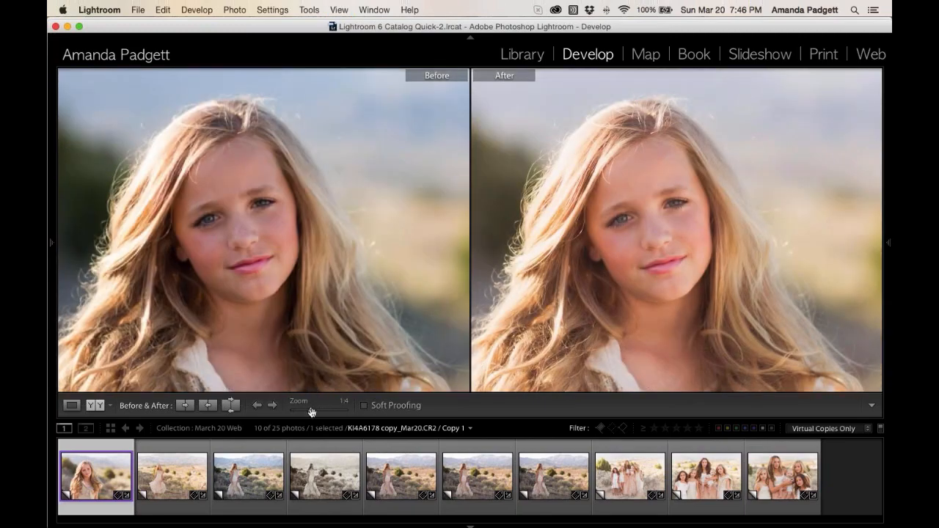
left_click_drag(311, 411, 321, 411)
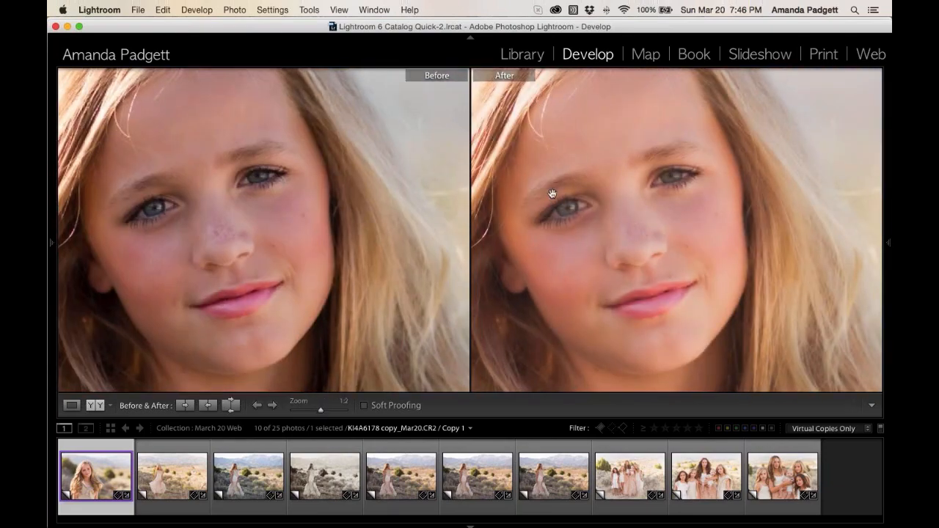
left_click_drag(552, 193, 627, 212)
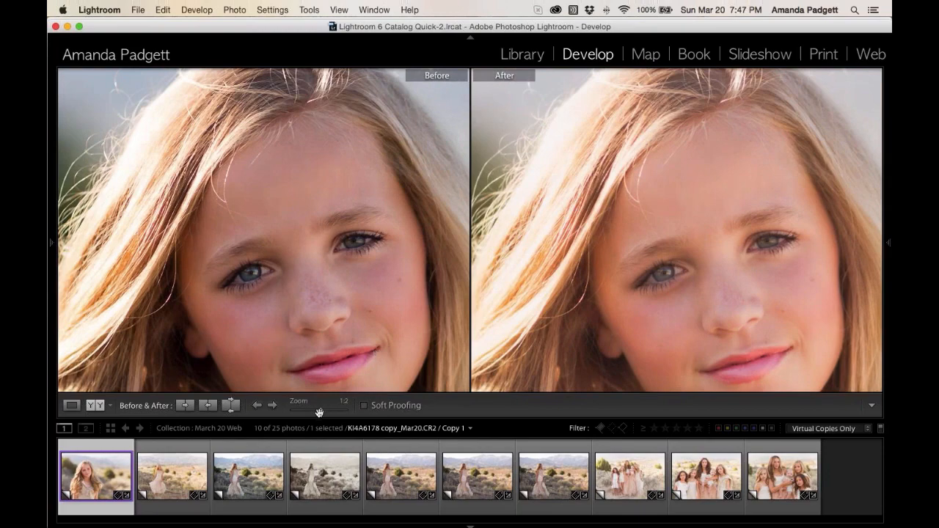
left_click_drag(307, 415, 304, 416)
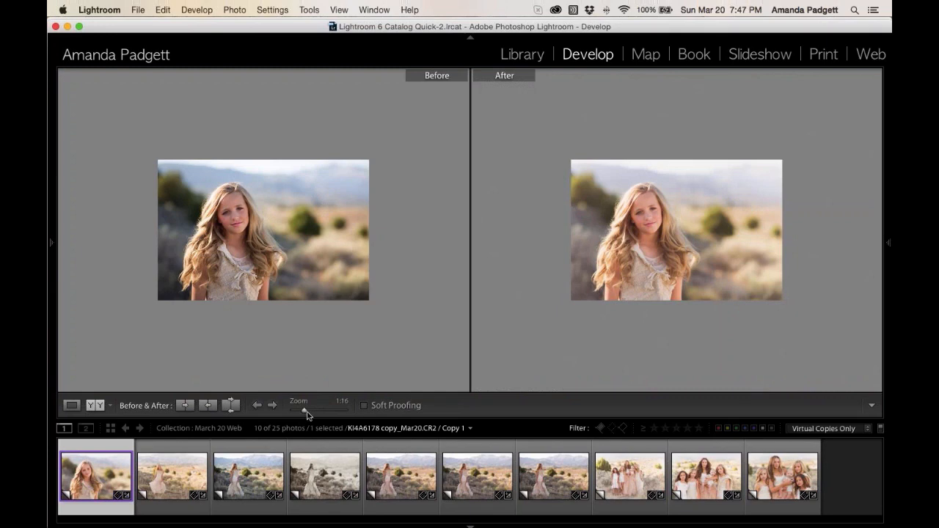
mouse_move(304, 416)
left_mouse_down()
mouse_move(295, 414)
mouse_move(314, 412)
left_mouse_up()
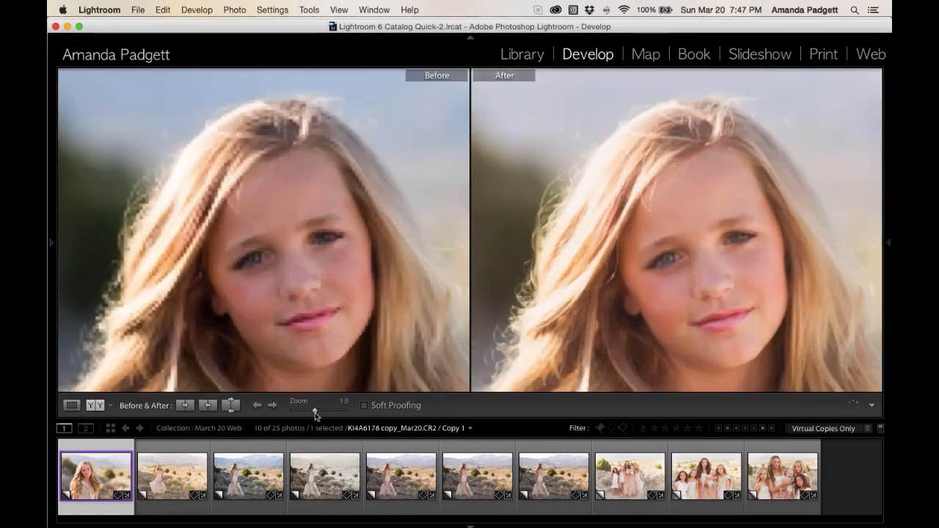